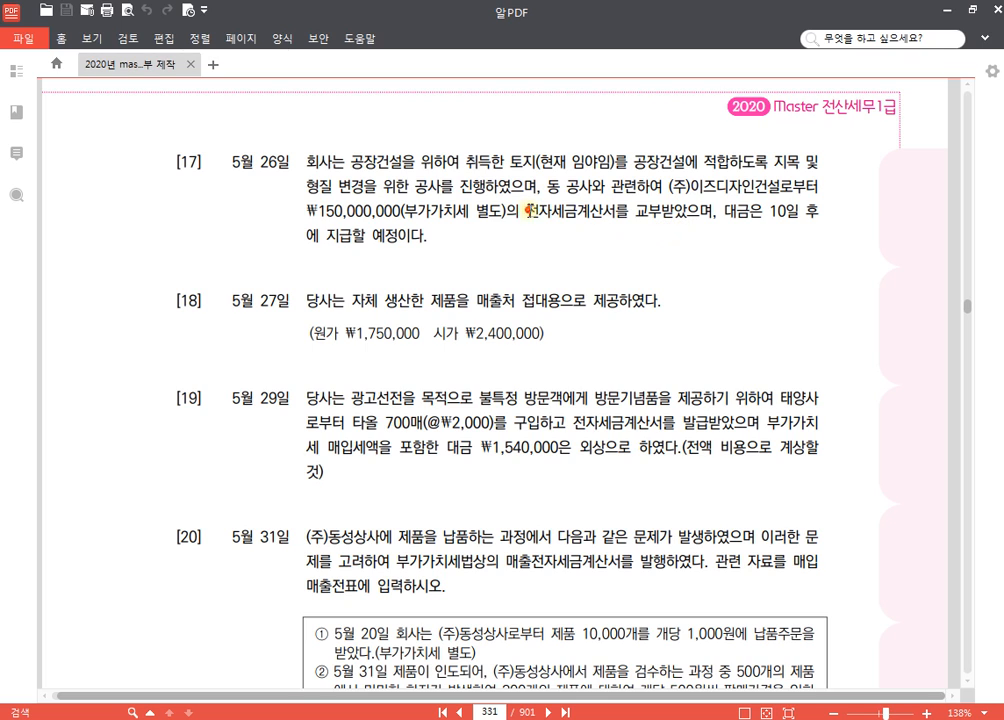
- Highlight the phrase "전자세금계산서를 교부받았으며" in question [17]
drag(524, 211, 710, 211)
click(720, 189)
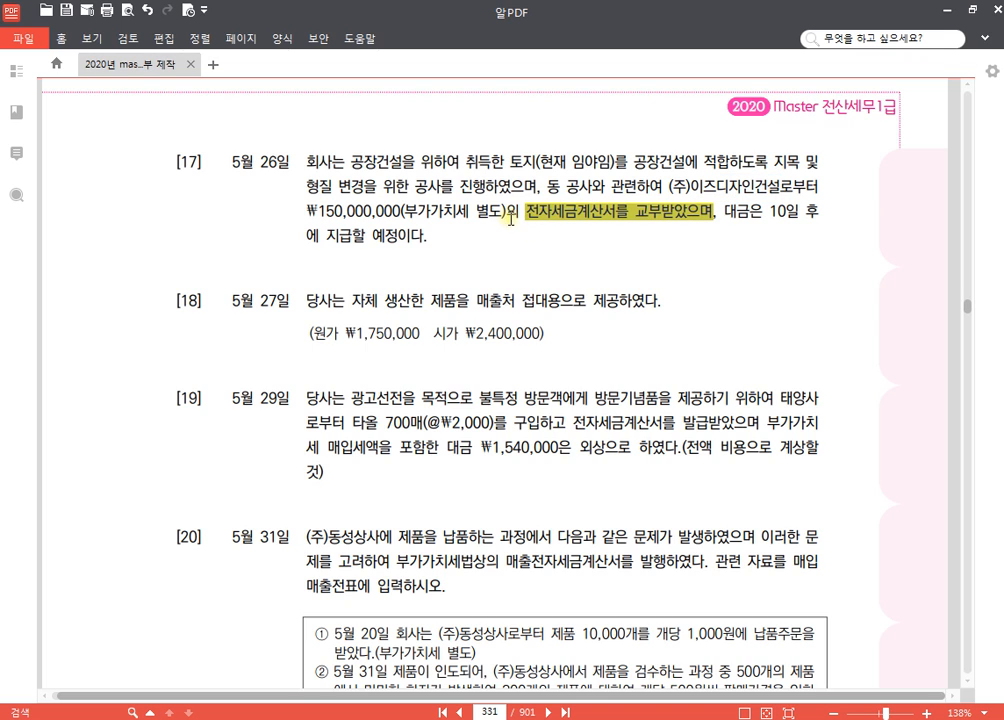
click(523, 160)
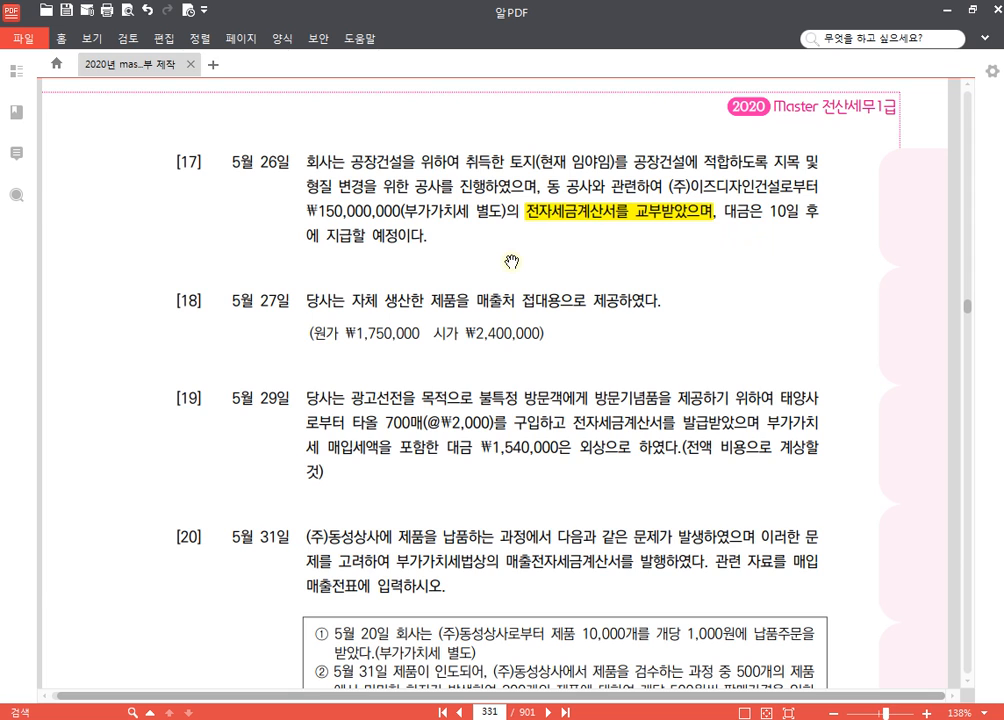
- Switch to the 매입매출전표입력 window and start an entry dated May 26 with type 54 불공
mouse_move(470, 719)
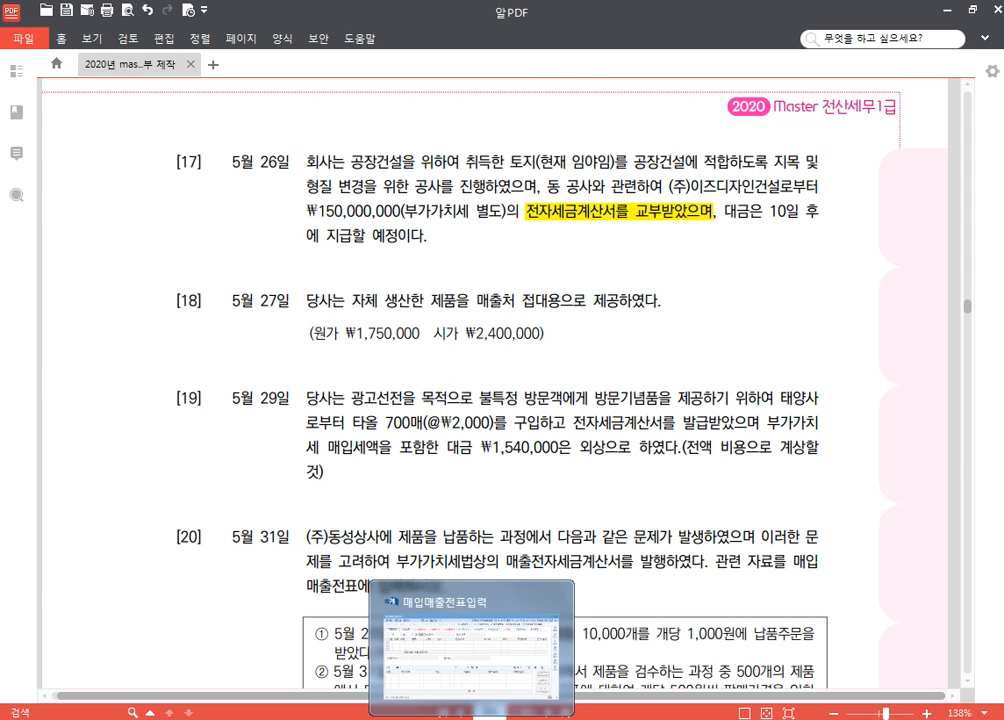
click(468, 655)
text(5)
key(Return)
text(26)
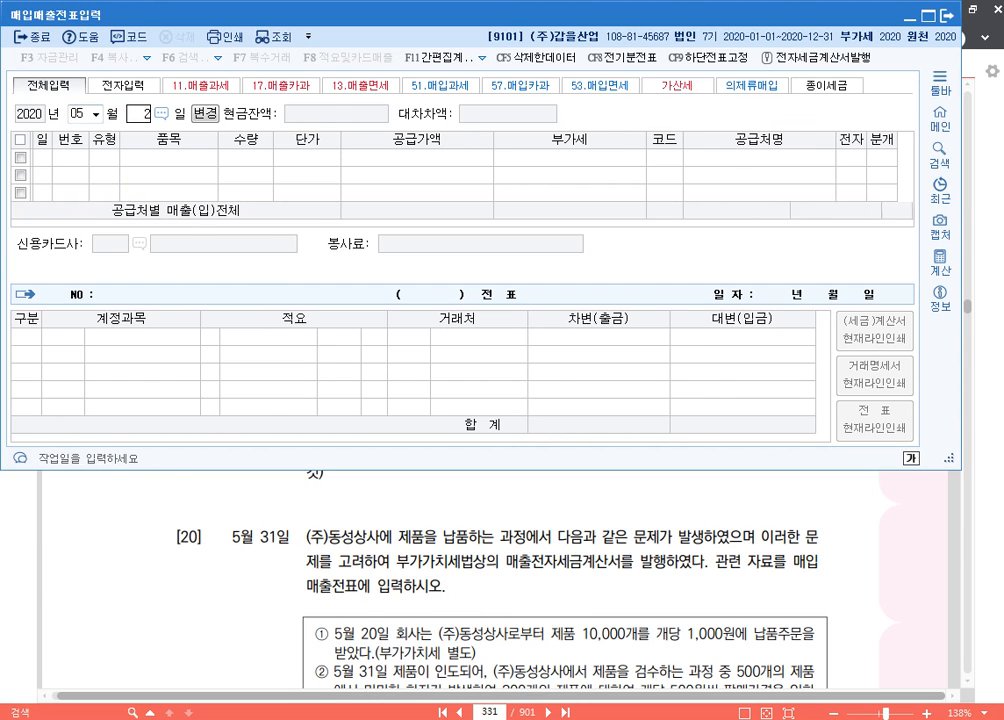
key(Return)
text(54)
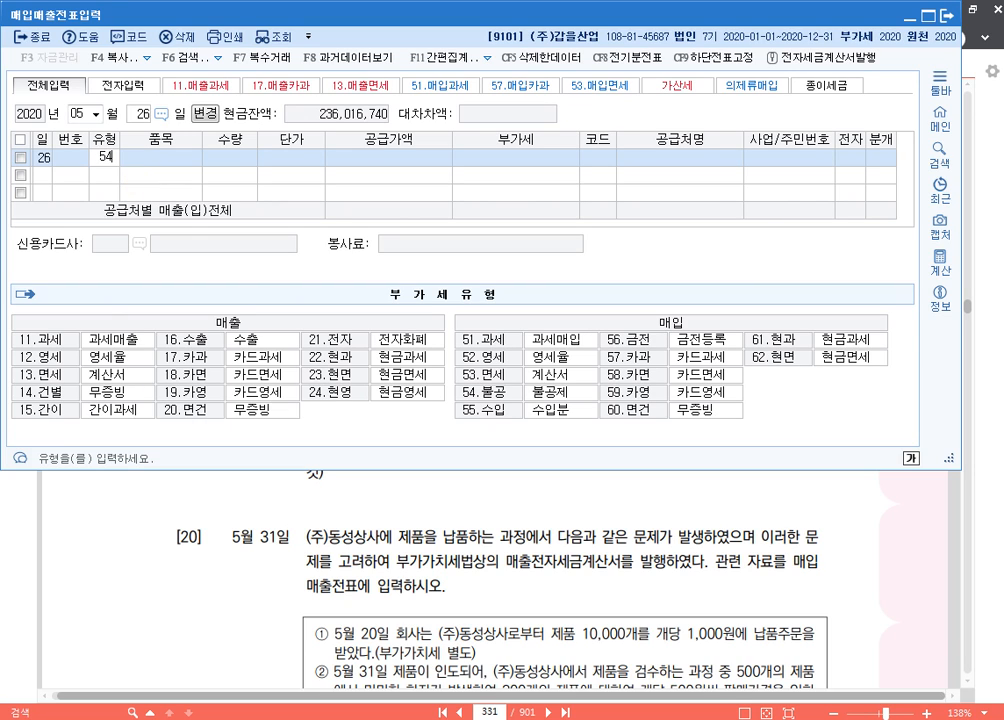
key(Return)
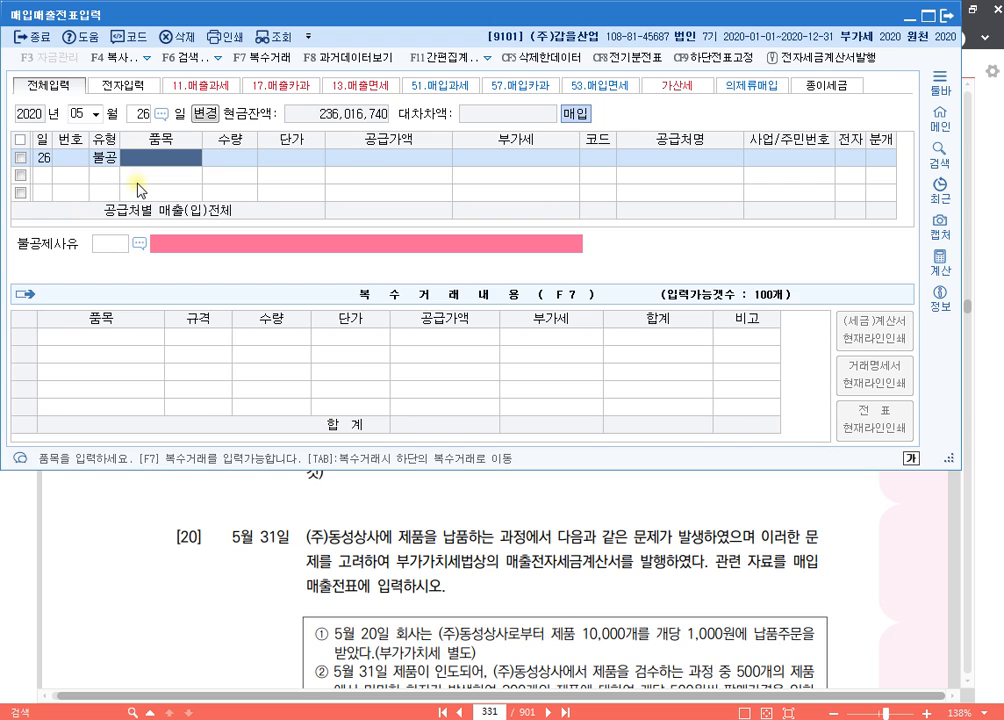
- Enter the item "토지 지목 형질변경" with a supply value of 150,000,000 and accept the calculated VAT
text(토지)
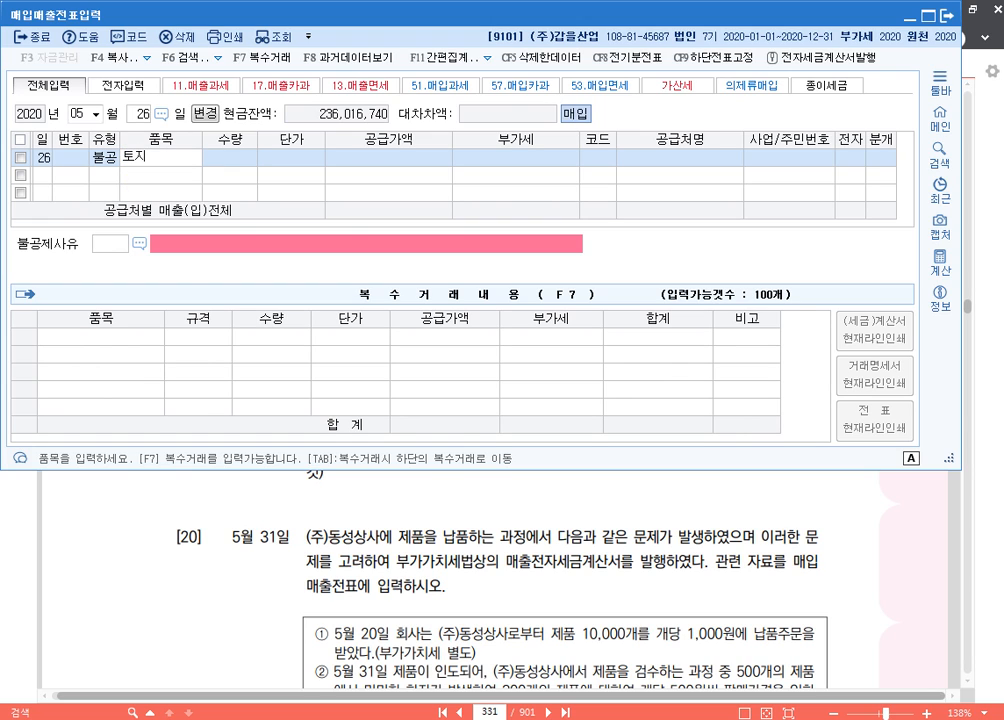
text( 지목 형질변경)
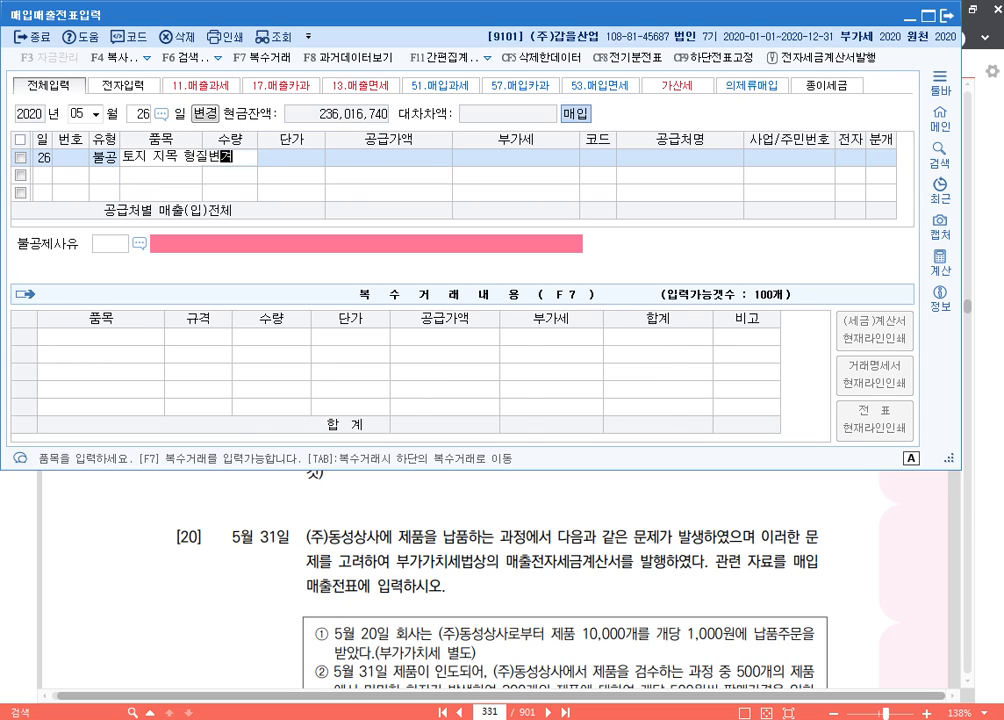
key(Return)
key(Return)
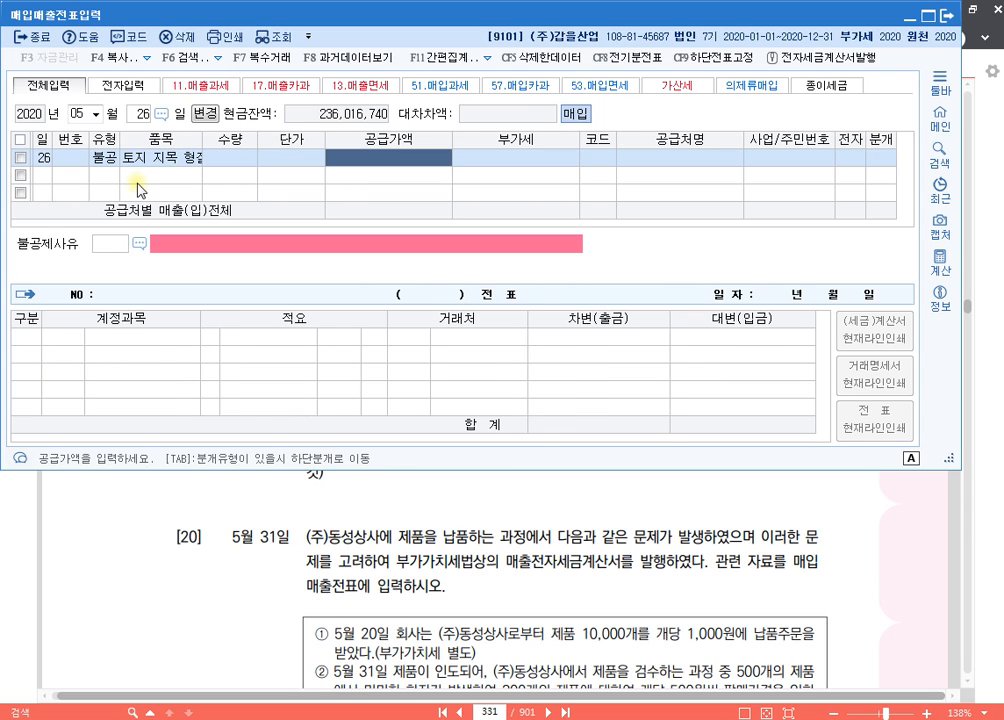
text(150000000)
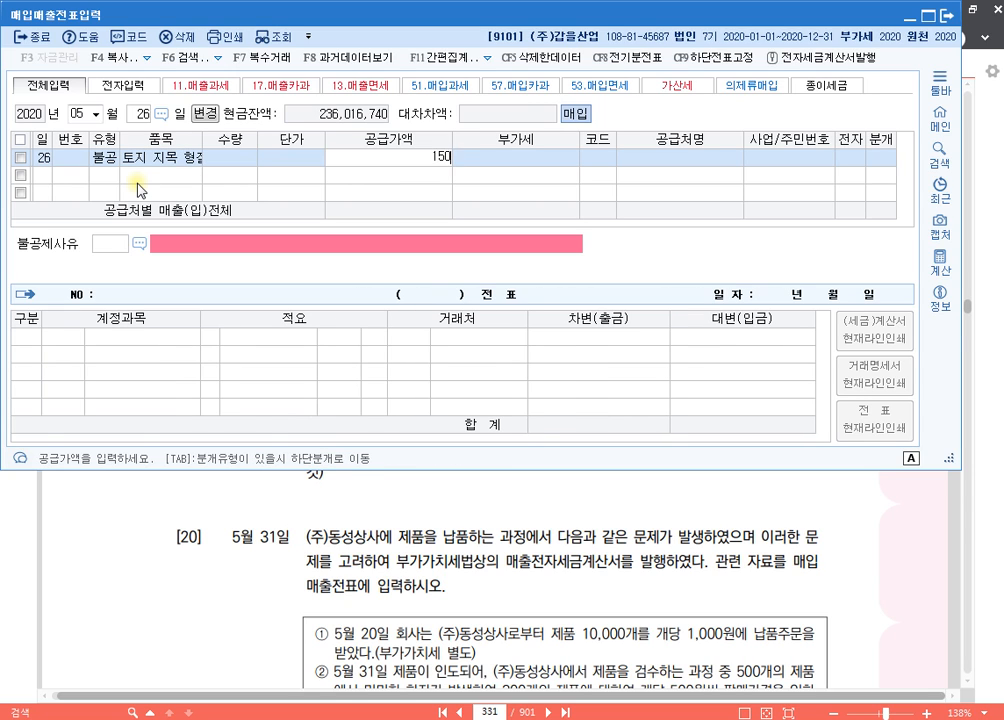
key(Return)
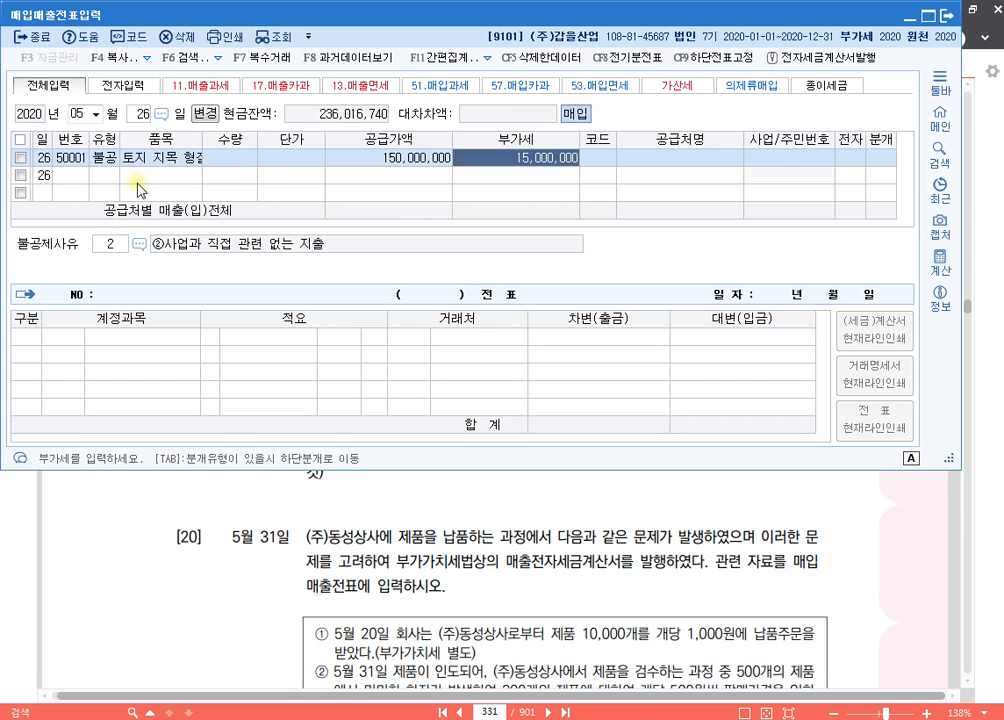
key(Return)
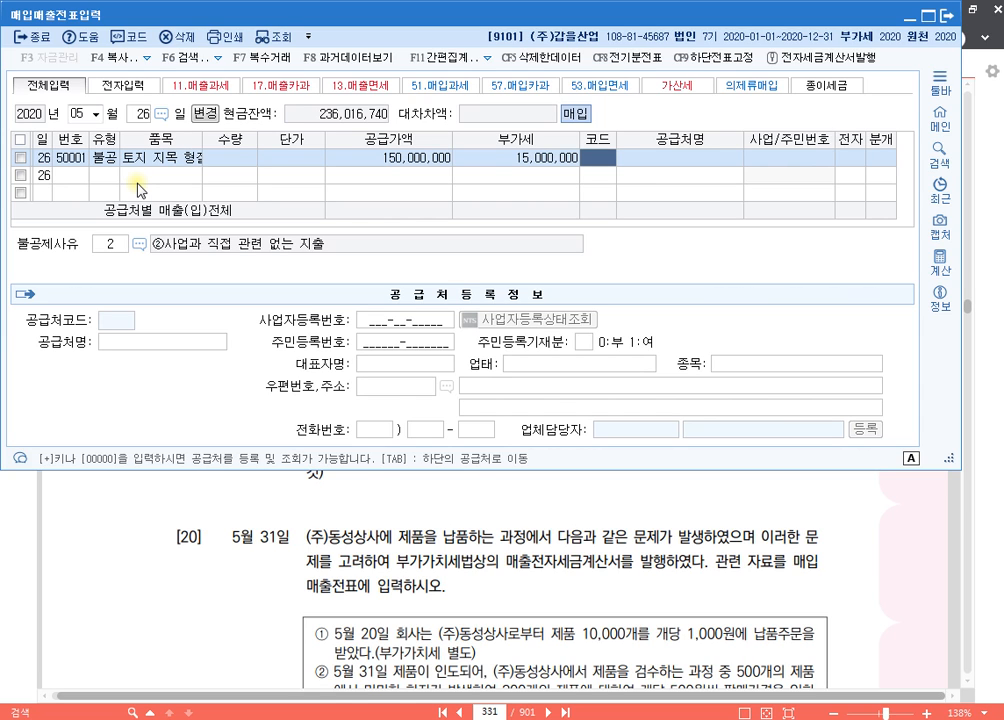
- Set the supplier to (주)이즈디자인건설 and mark the tax invoice as electronic (여)
text(이쥐)
key(Return)
key(Return)
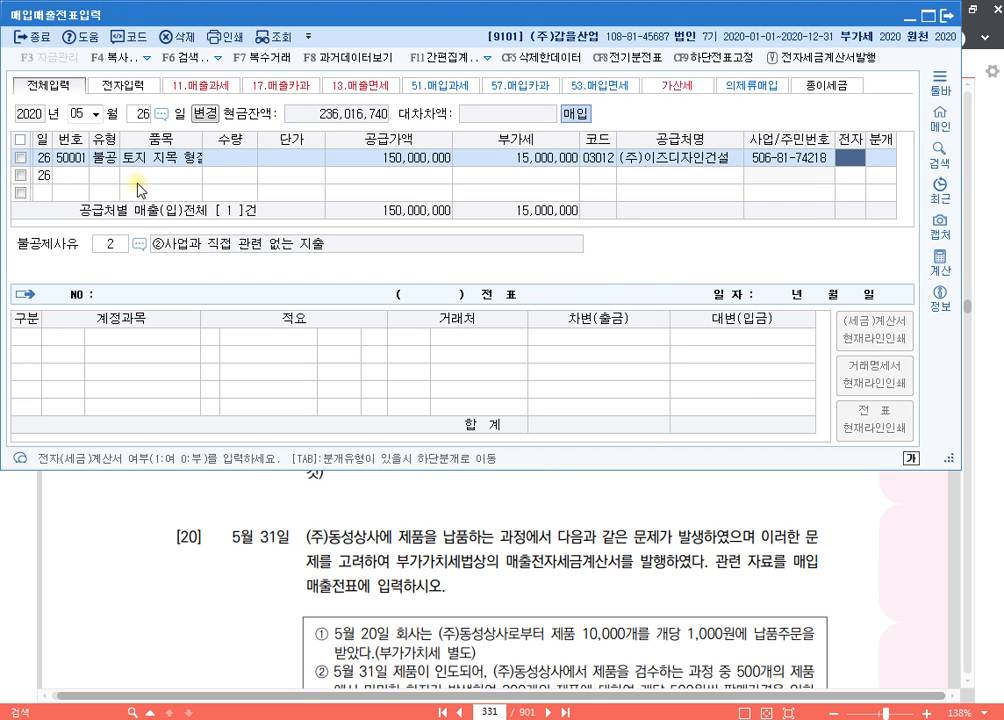
text(1)
key(Return)
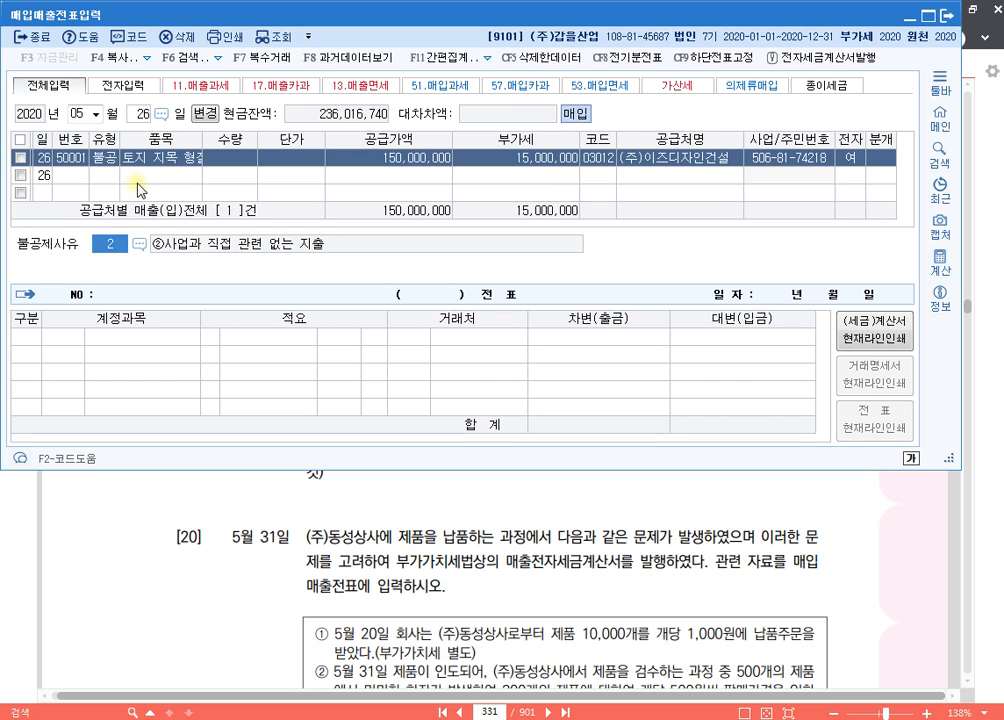
- Set the non-deduction reason (불공제사유) to 6, 토지의 자본적 지출 관련
text(5)
key(Return)
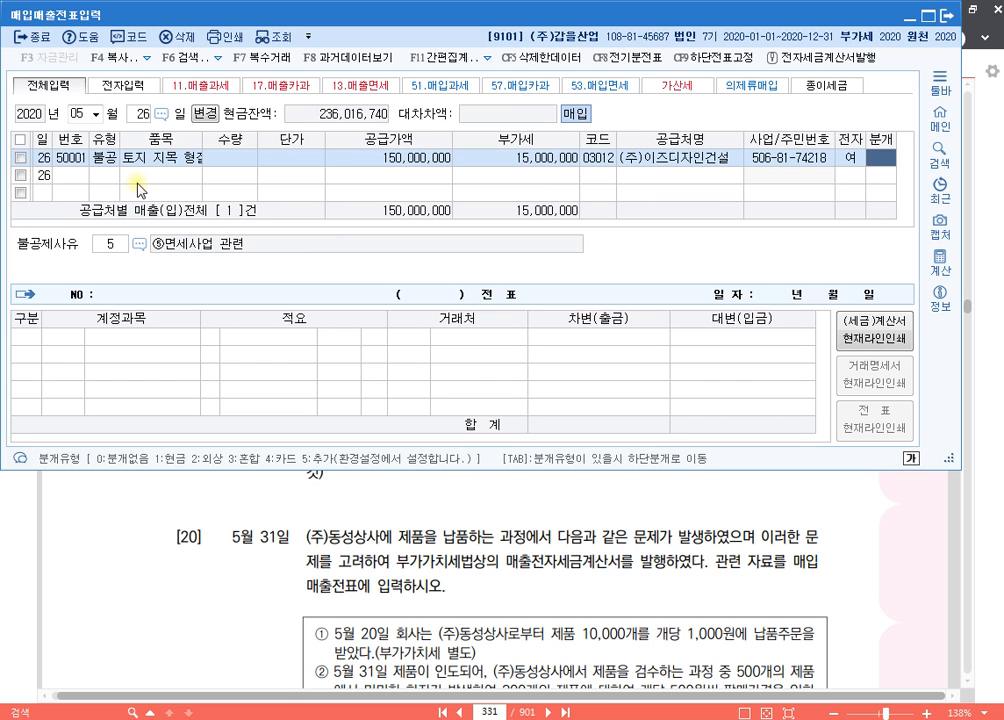
click(105, 242)
key(F2)
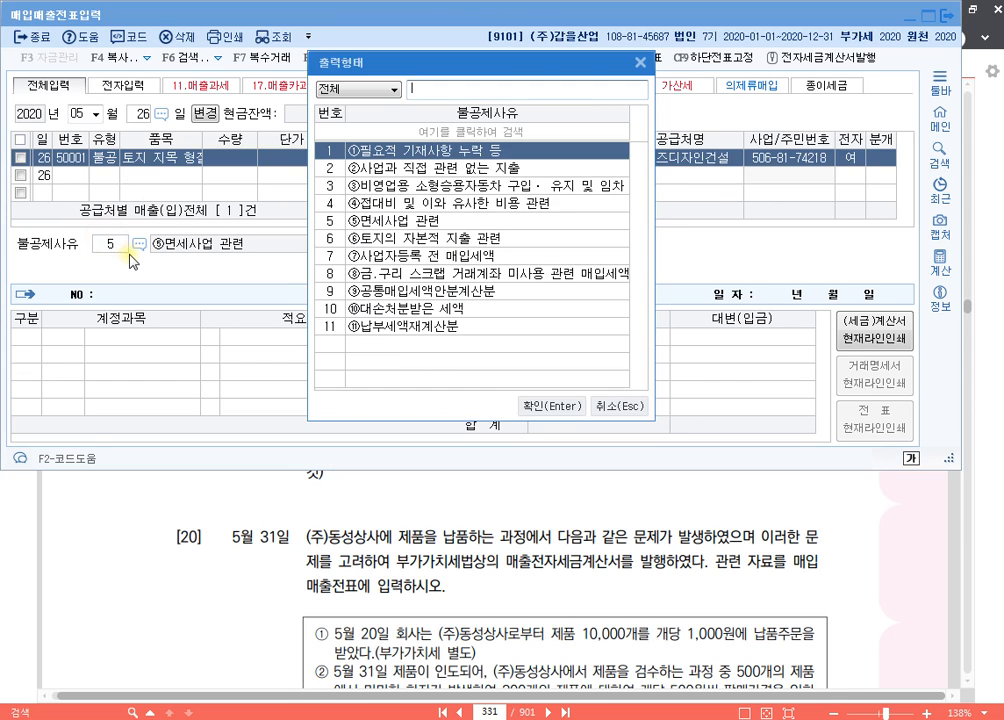
key(Down)
key(Down)
key(Down)
key(Down)
key(Down)
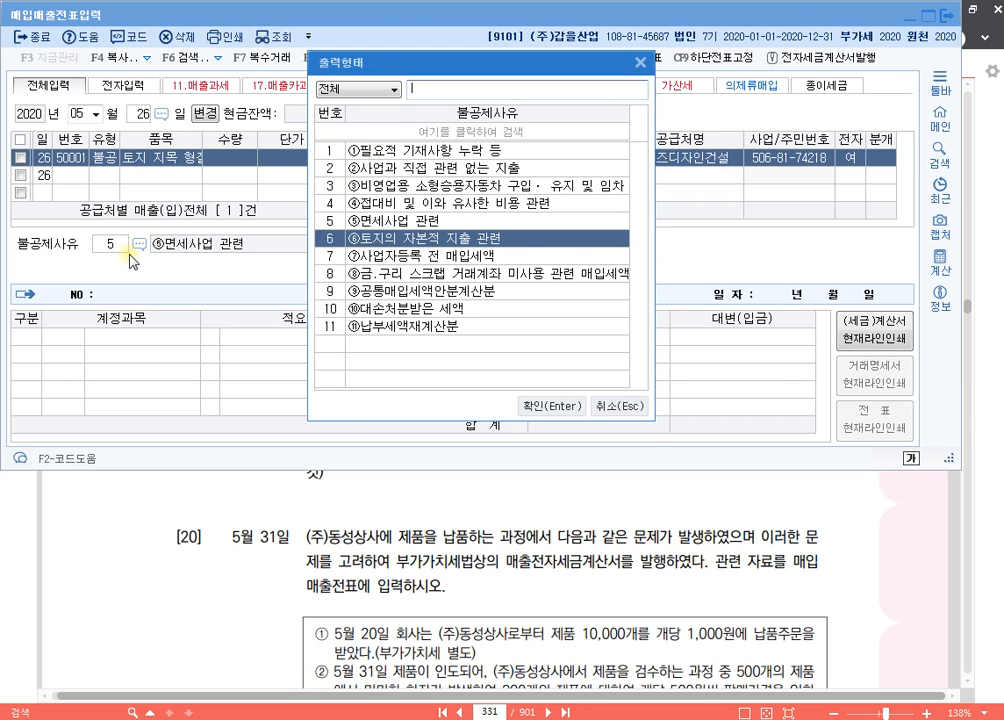
key(Return)
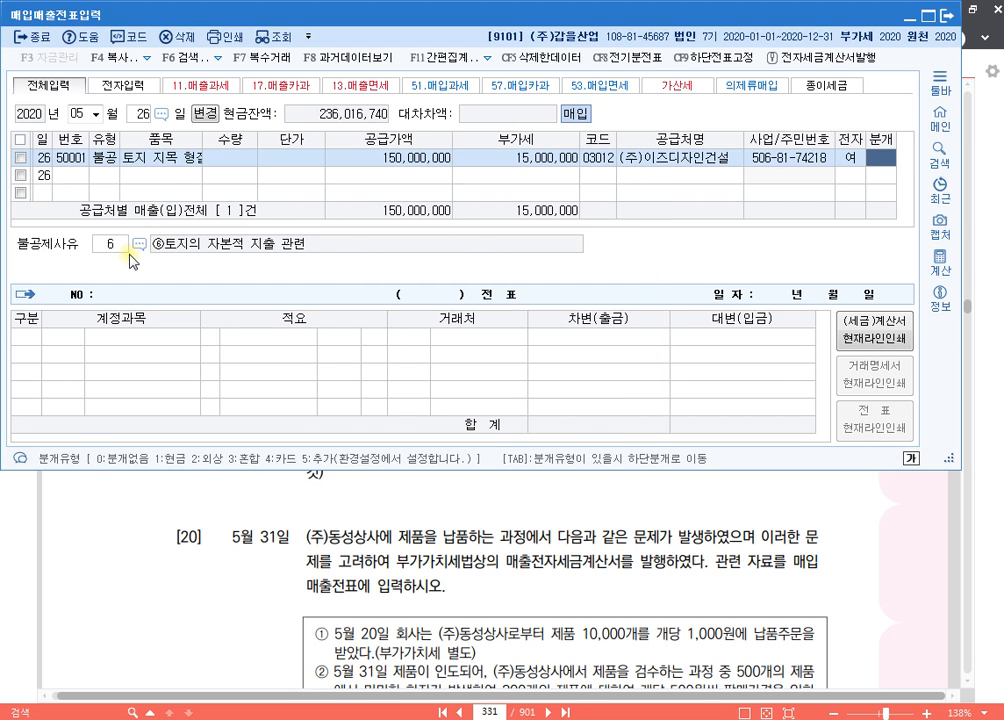
- Set the journal type to 3 혼합 and the debit account to 201 토지
text(3)
key(Return)
key(Return)
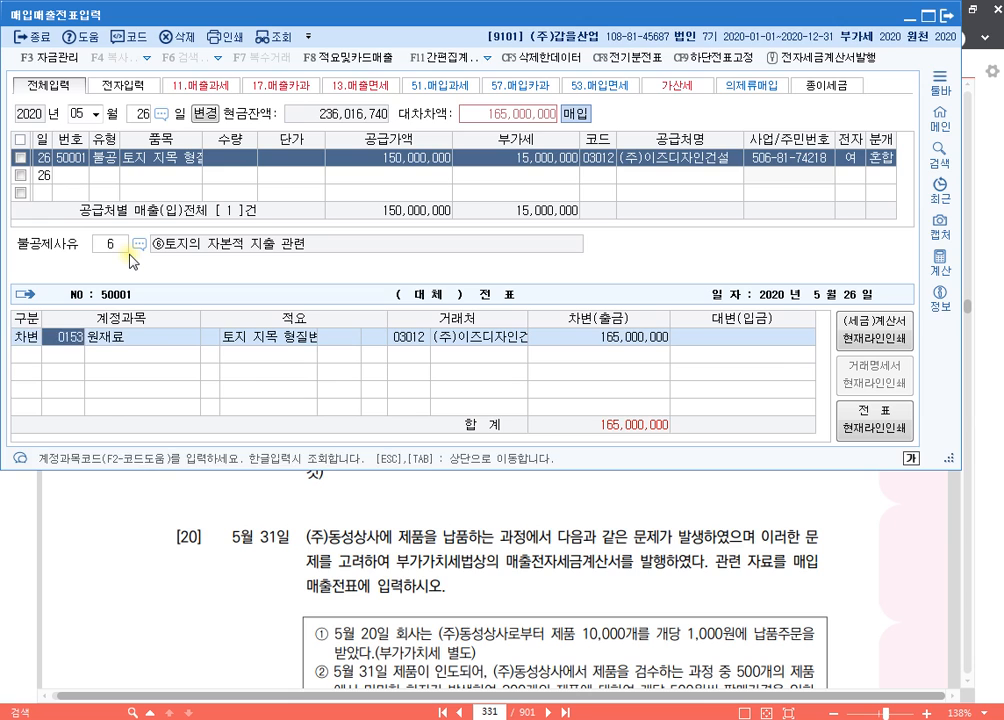
text(201)
key(Return)
key(Return)
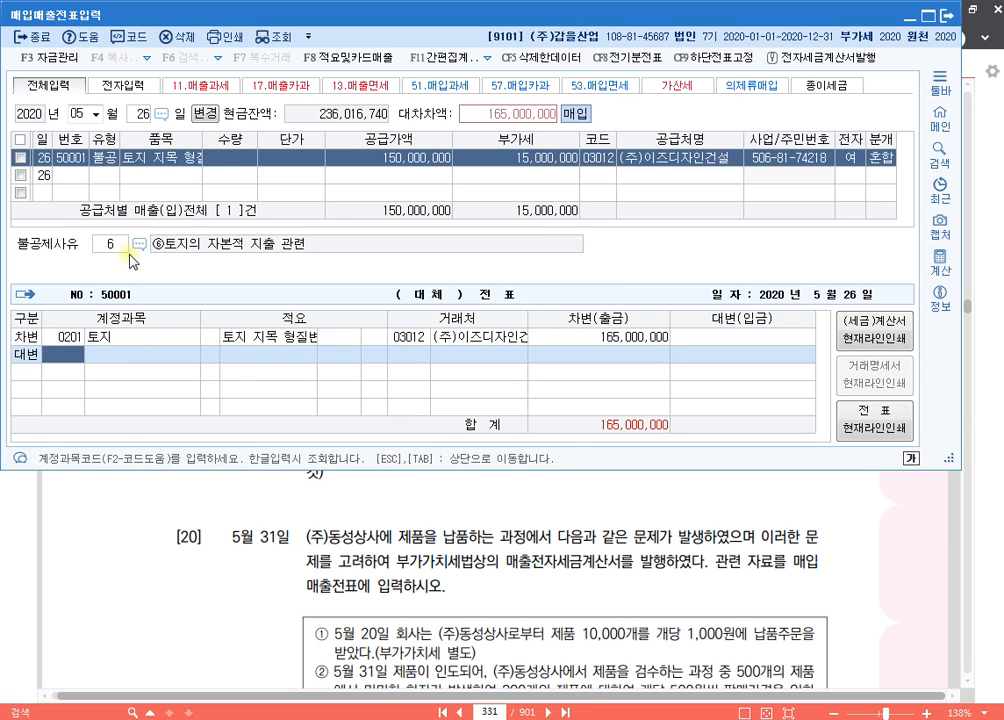
- Enter 253 미지급금 as the credit account and finish the May 26 voucher
text(253)
key(Return)
key(Escape)
key(Escape)
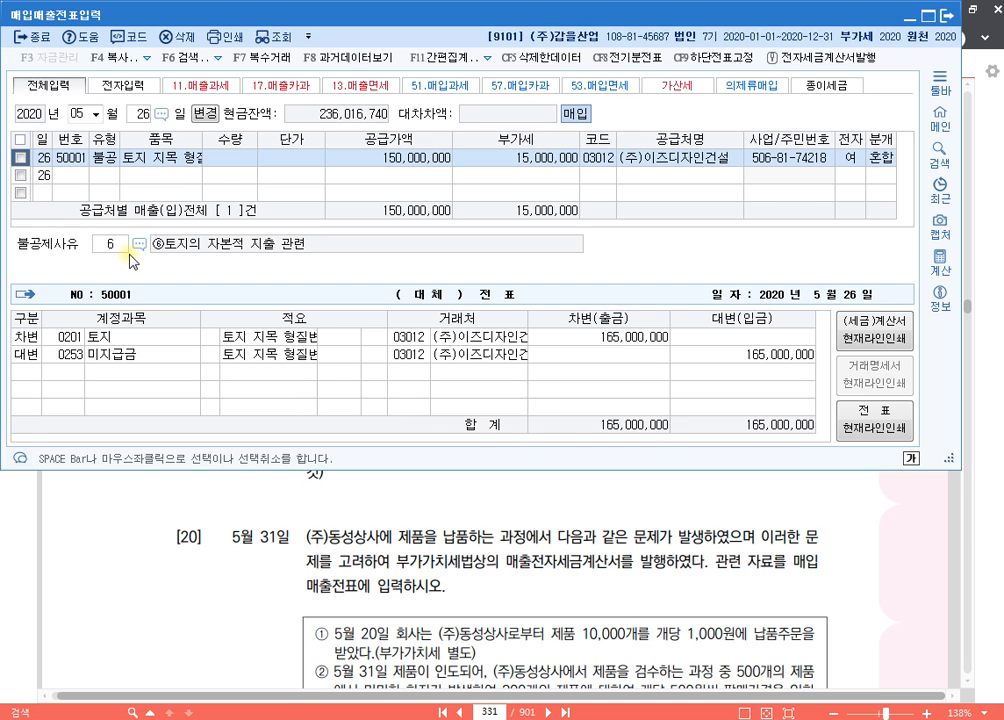
- Return to question [18] in the PDF and start a note headed "* 간주공급" in an enlarged Notepad window
click(552, 490)
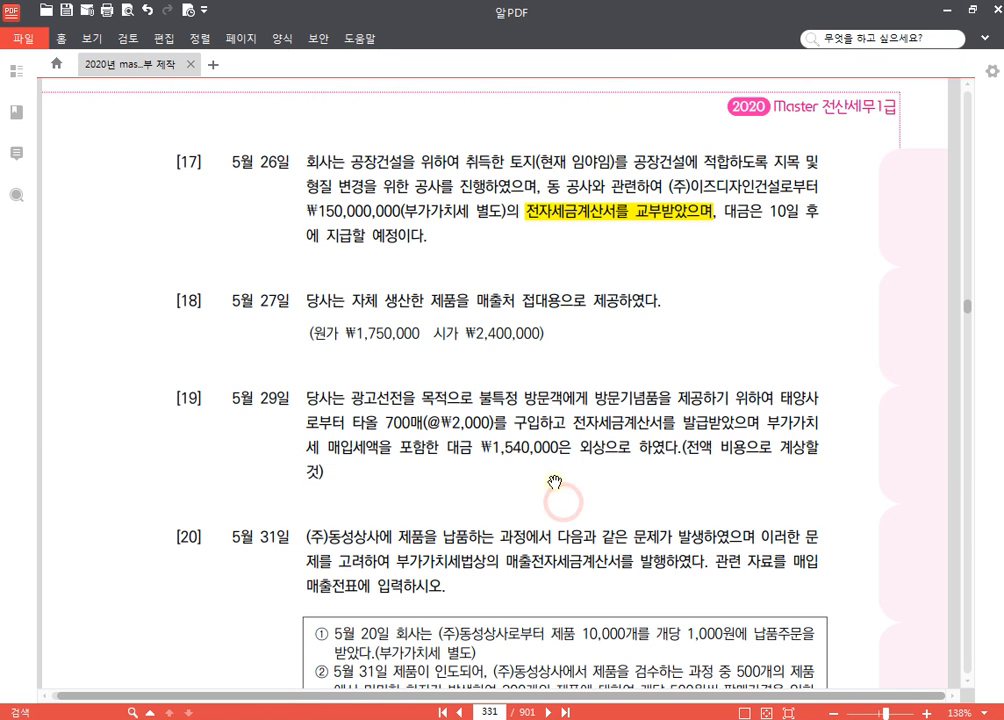
drag(552, 490, 559, 336)
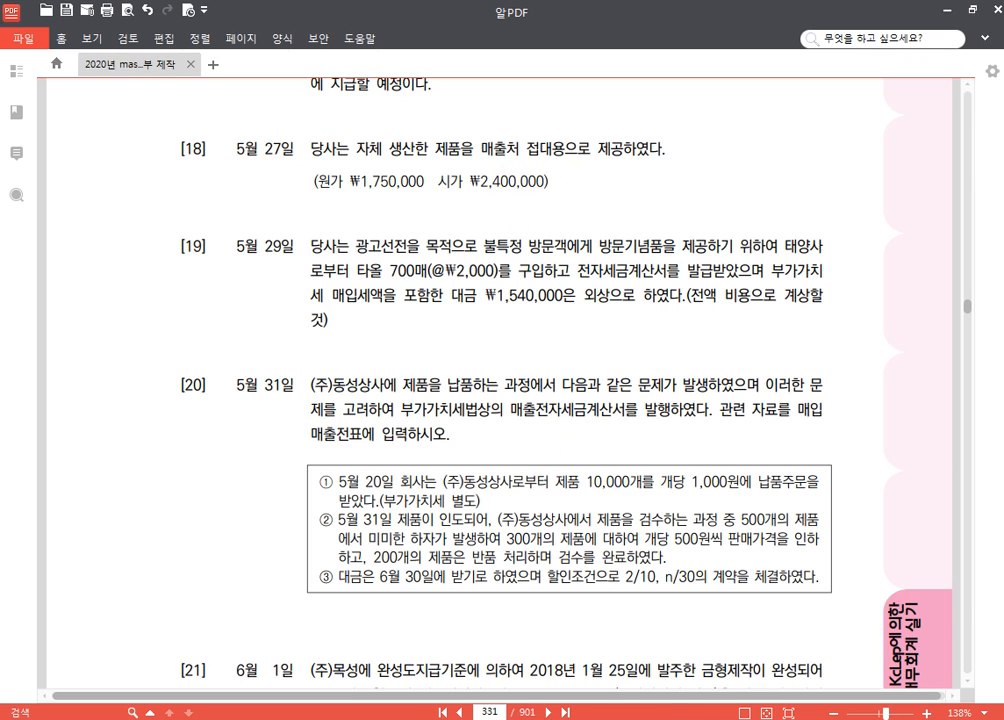
key(alt+Tab)
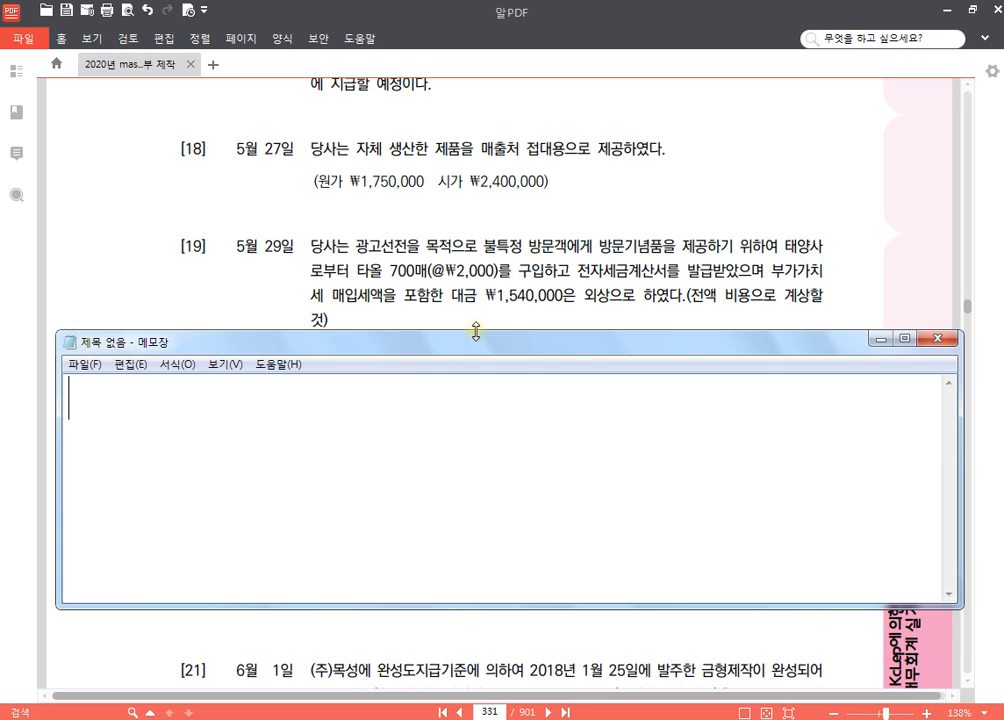
drag(476, 331, 466, 63)
text(* r)
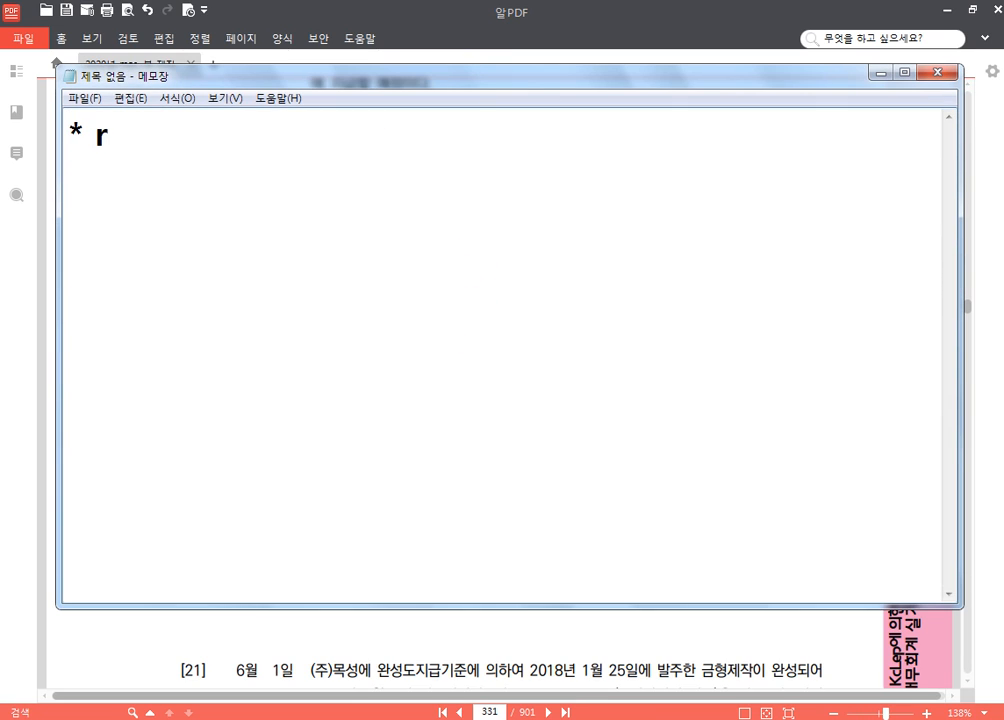
key(BackSpace)
key(Hangul)
text(간주공급)
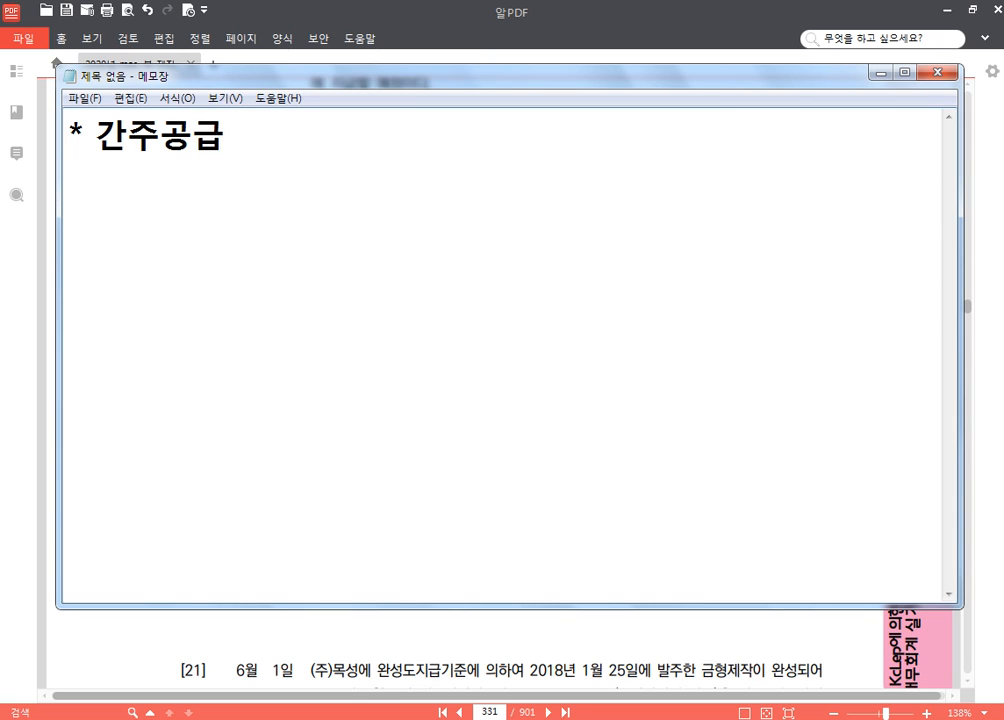
- Begin a second line in the note with "간주공급"
key(Return)
text(간주공)
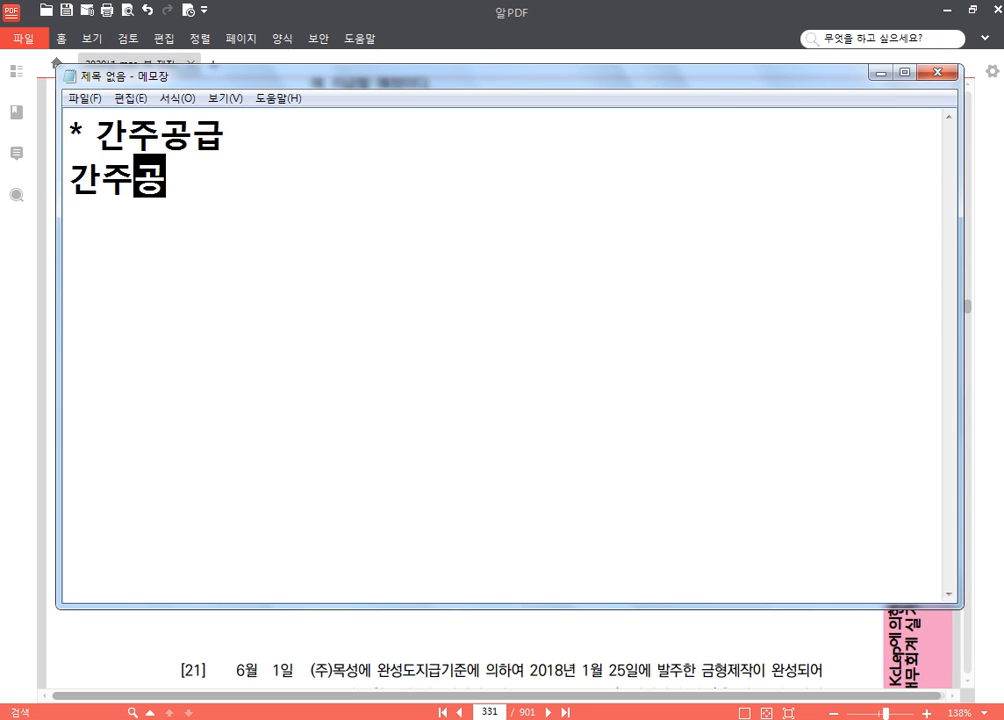
text(ㄱㅡㅂ )
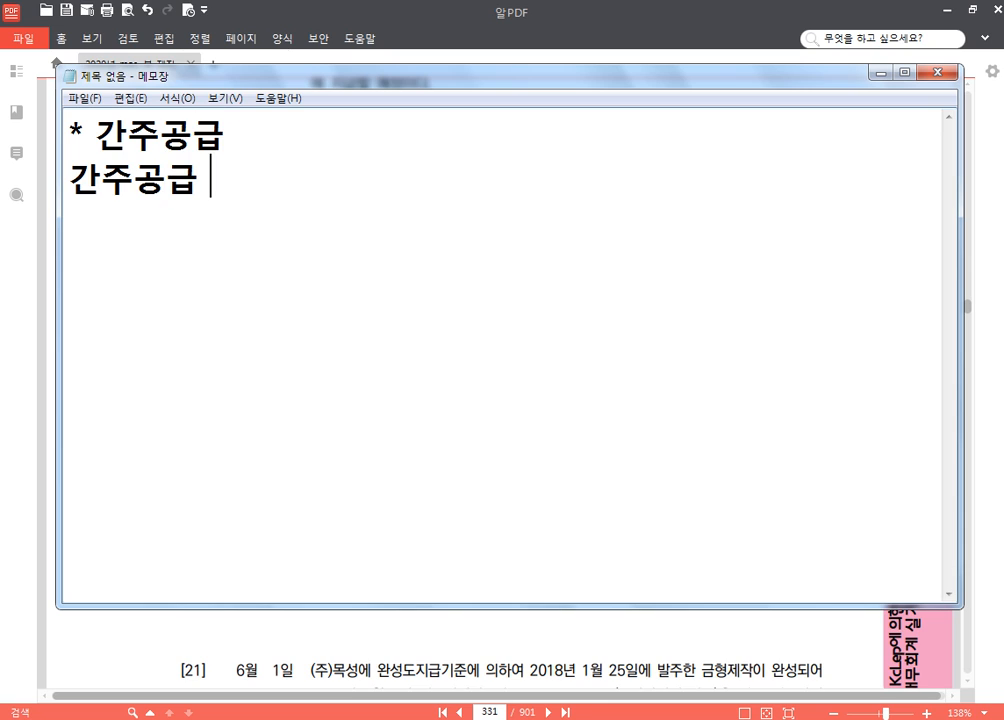
text(전제조거)
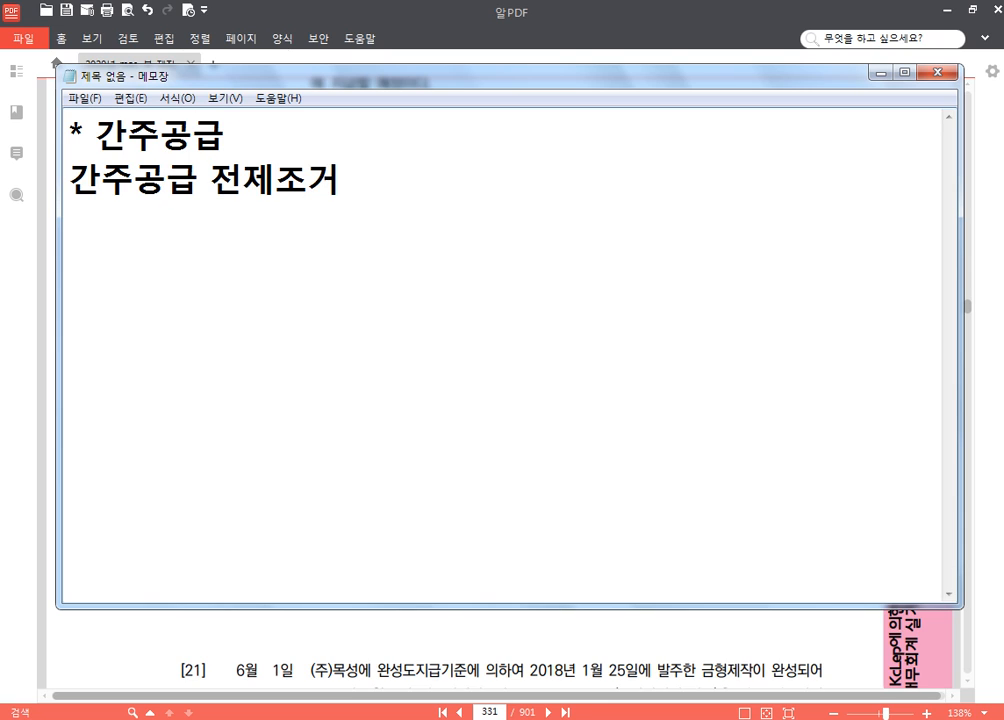
text(ㄴ)
key(BackSpace)
key(BackSpace)
key(BackSpace)
key(BackSpace)
key(BackSpace)
key(BackSpace)
key(BackSpace)
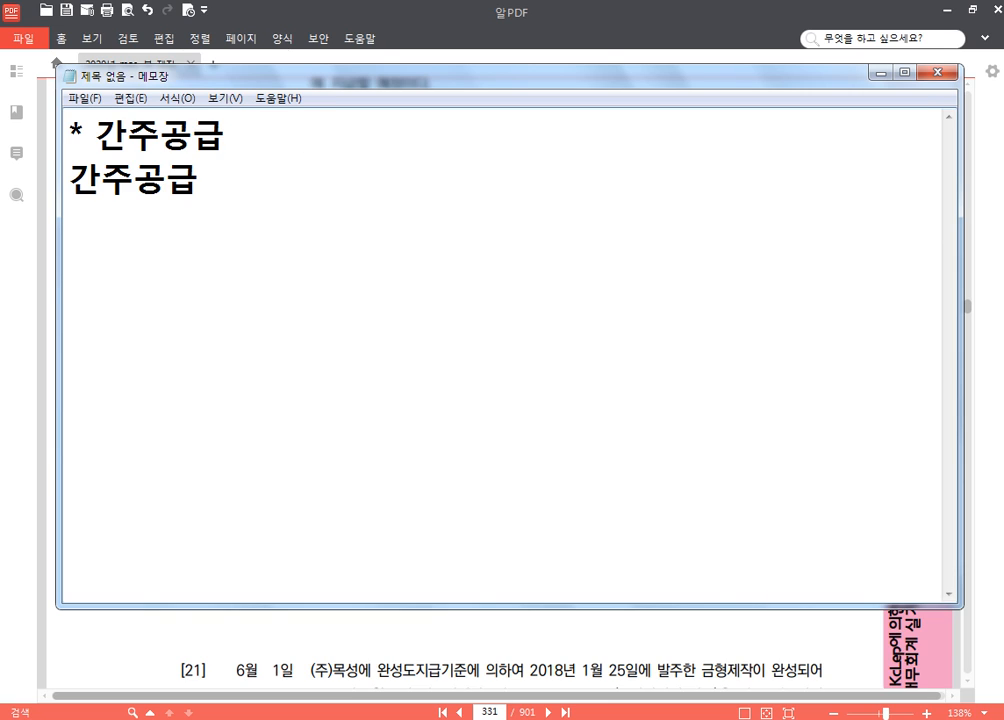
- Complete the second line as "간주공급 조건" and add the item "1. 매입세액공제 받았다." below it
text(조건)
key(Return)
text(1. )
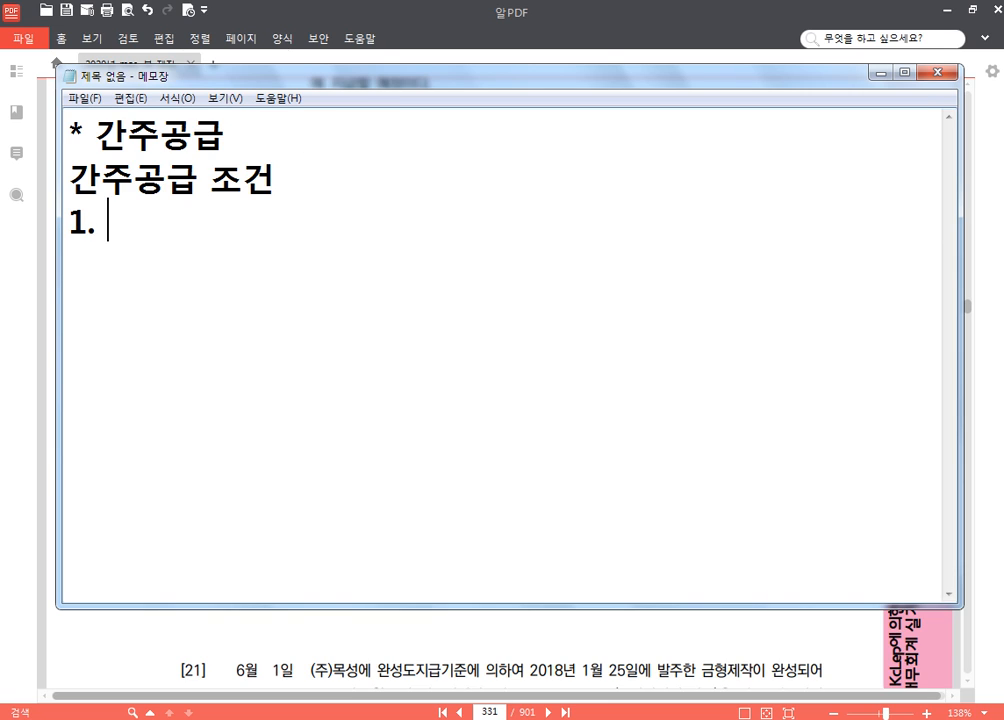
text(매입세애ㄱ공제 받았다)
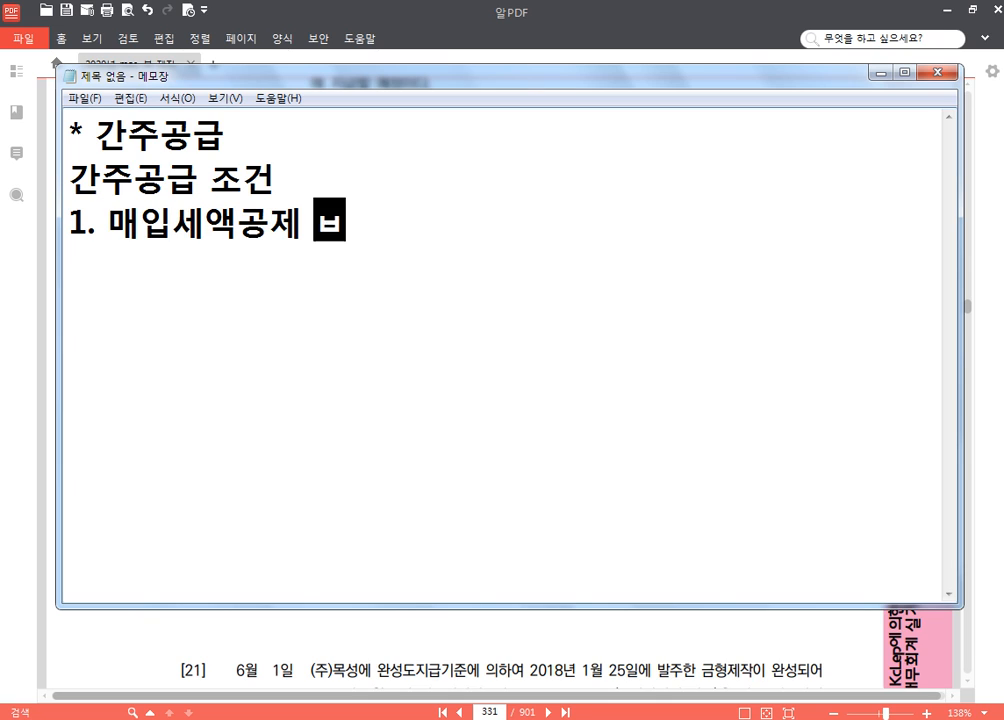
text(.)
key(Return)
- Add the second condition to the note as "2. 과세표준 시가"
text(2. 시)
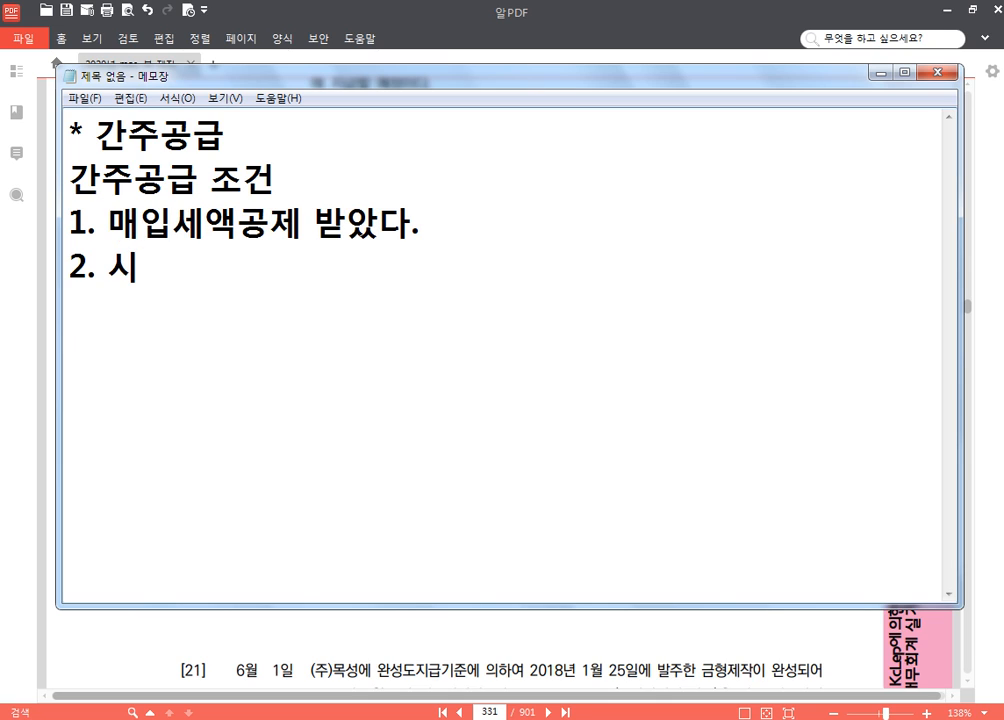
key(BackSpace)
text(과세표준)
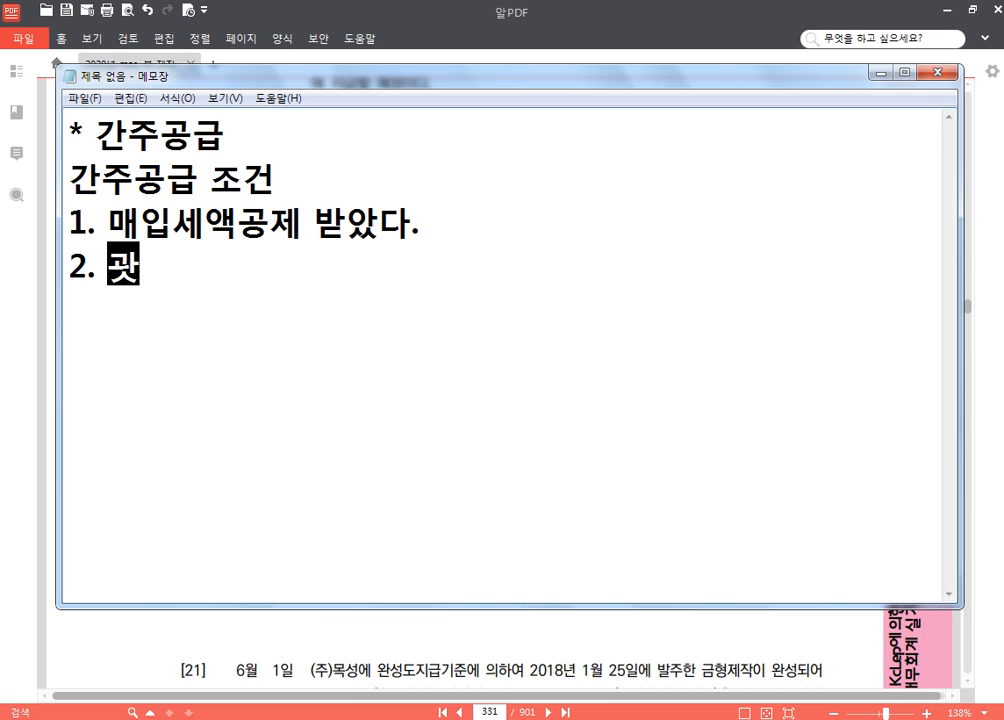
text( 시가)
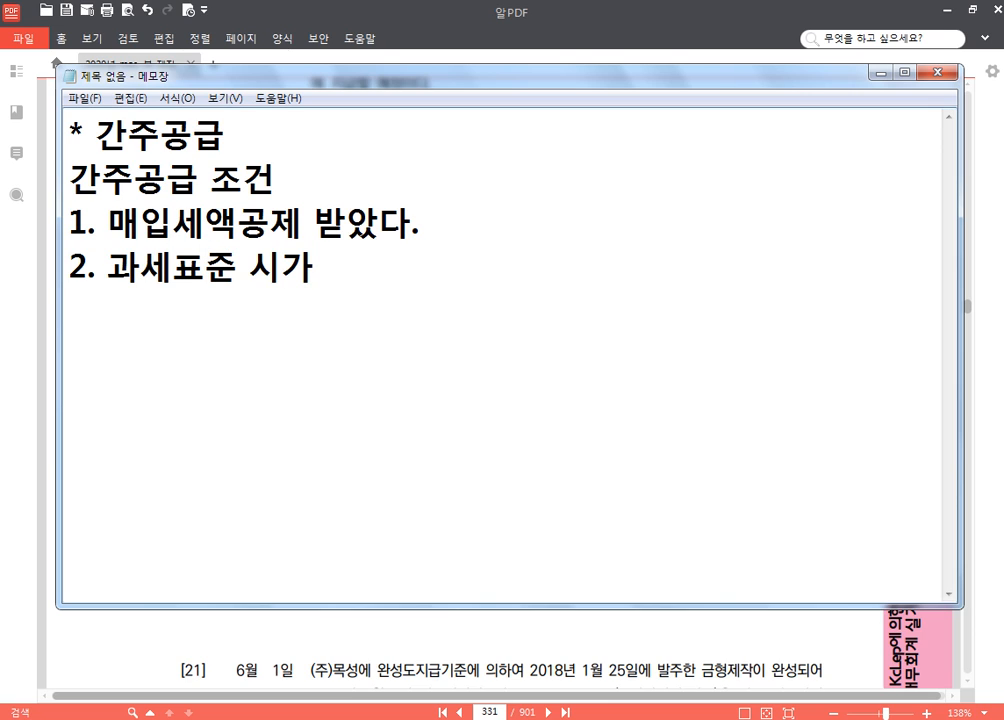
- Add the third deemed-supply condition to the note as "3. 증빙 X"
key(Return)
text(3. 증빙 X)
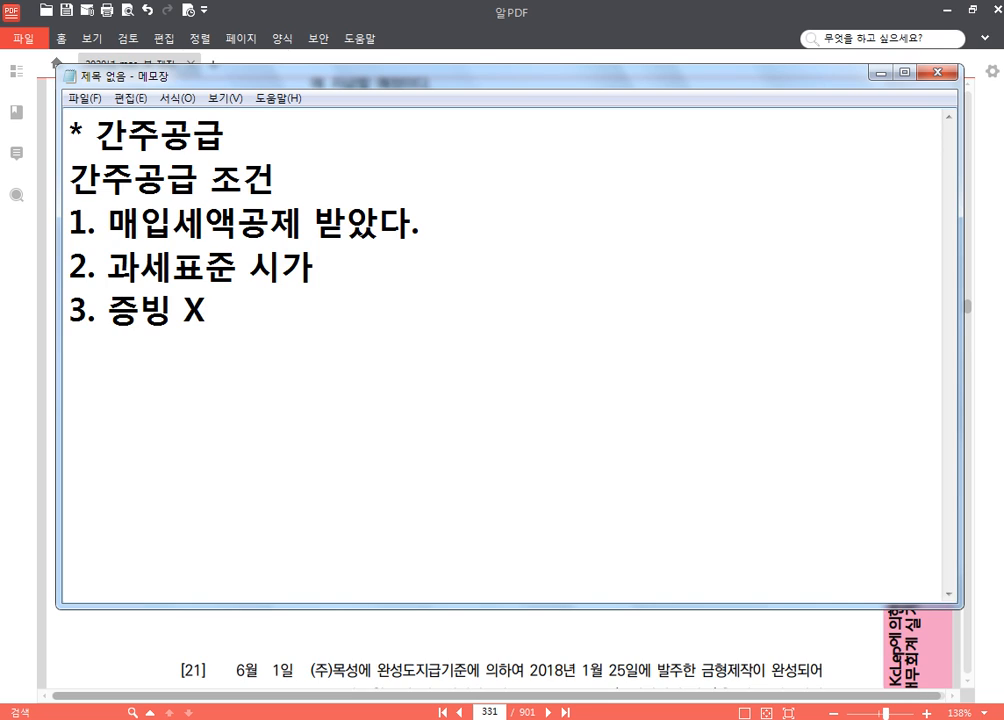
key(Up)
key(Up)
key(End)
click(194, 312)
click(300, 310)
- Insert several blank lines below "3. 증빙 X" and place the cursor two lines under it
key(Return)
key(Return)
key(Return)
key(Return)
key(Return)
key(Up)
key(Up)
key(Up)
key(Up)
key(Up)
key(Up)
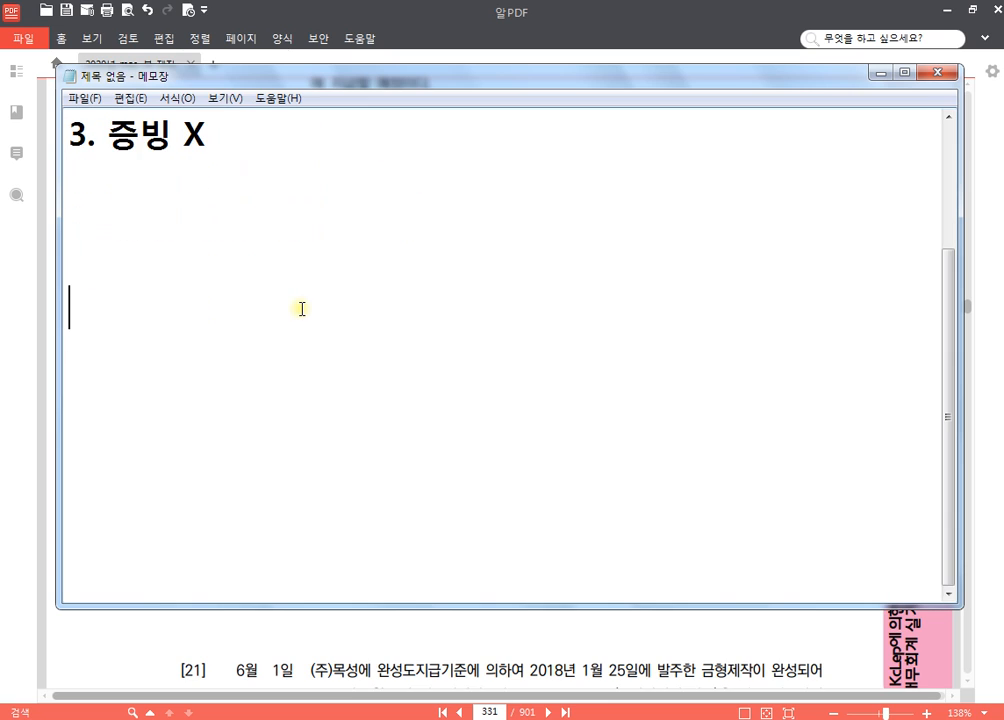
key(Up)
key(Up)
- Start a list of deemed-supply types with "1. 자가공급-면세사업전용" in the blank area below the conditions
text(1. )
text(aus)
key(BackSpace)
key(BackSpace)
key(BackSpace)
key(Hangul)
text(자가공급)
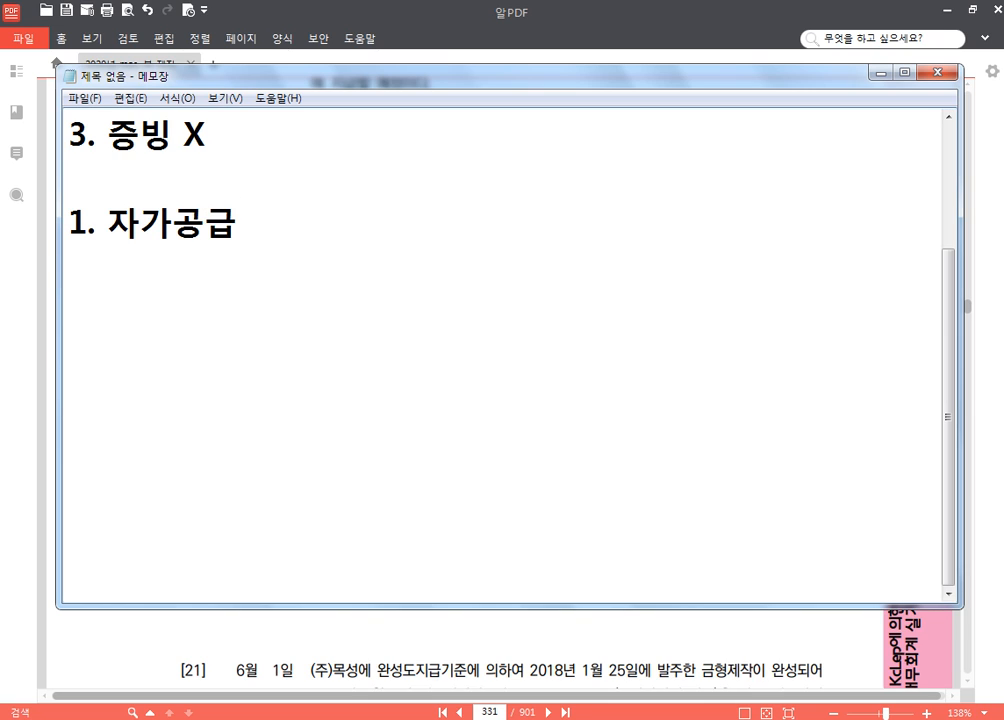
text(-면세사업전요)
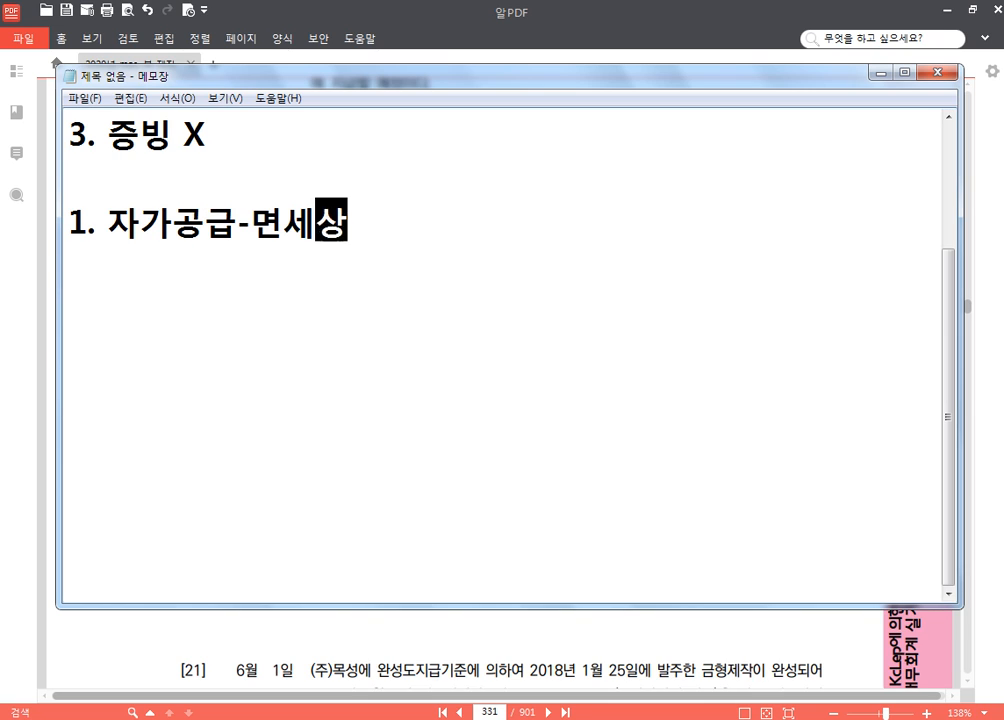
text(ㅇ)
key(Return)
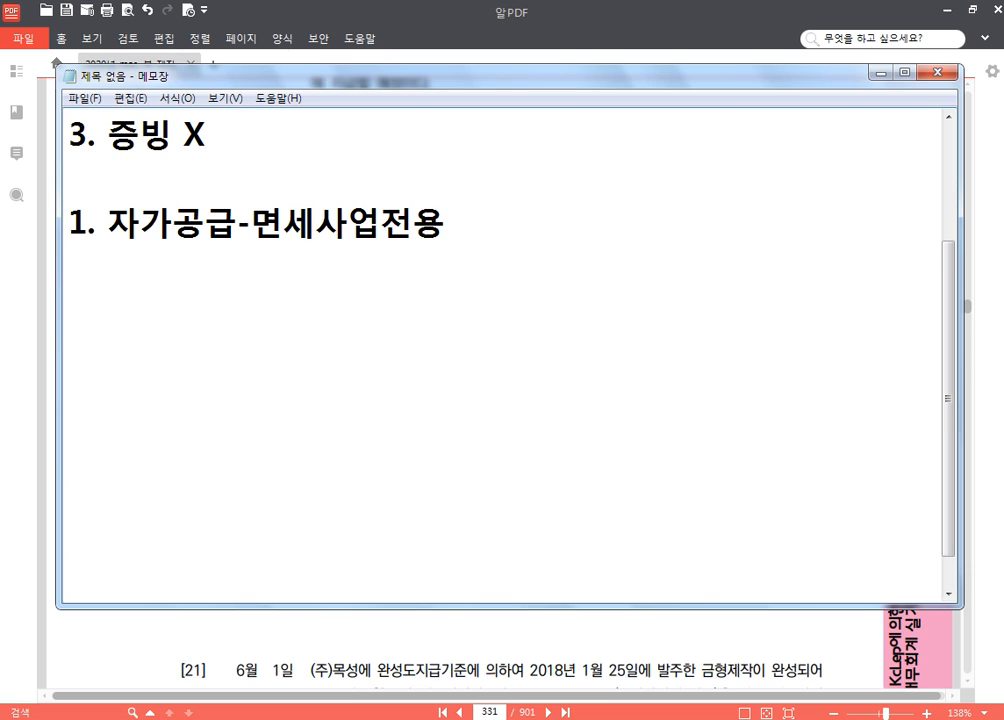
- Add the second deemed-supply type as "2. 개인적공급 - 직원사용 : 복리후생비"
text(2. 개인적공급)
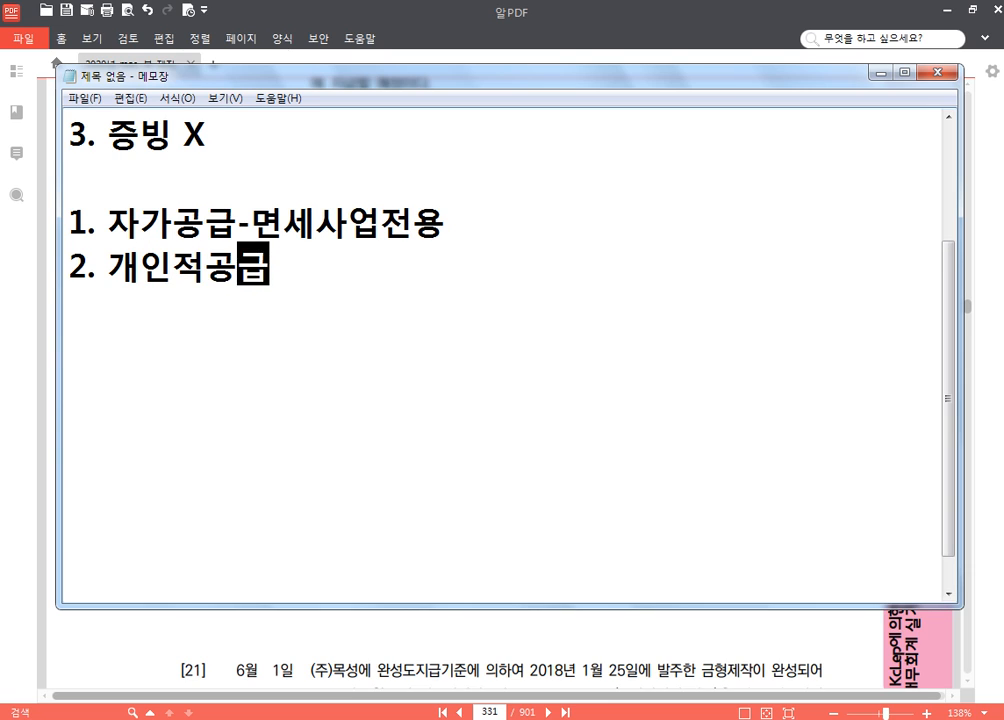
text( -)
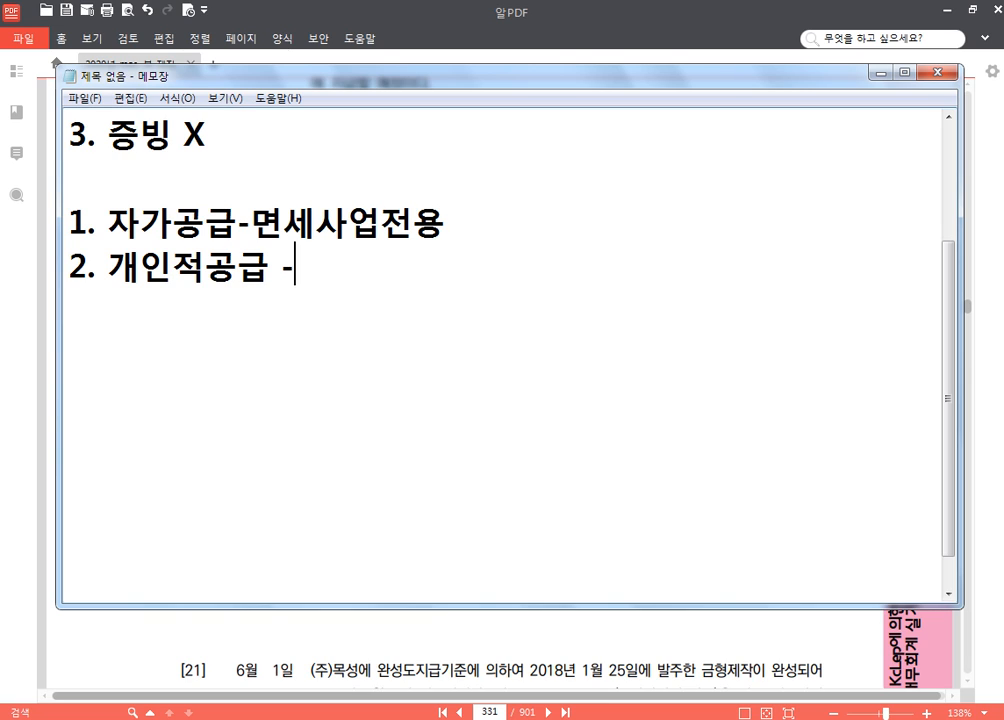
text( 직원사용)
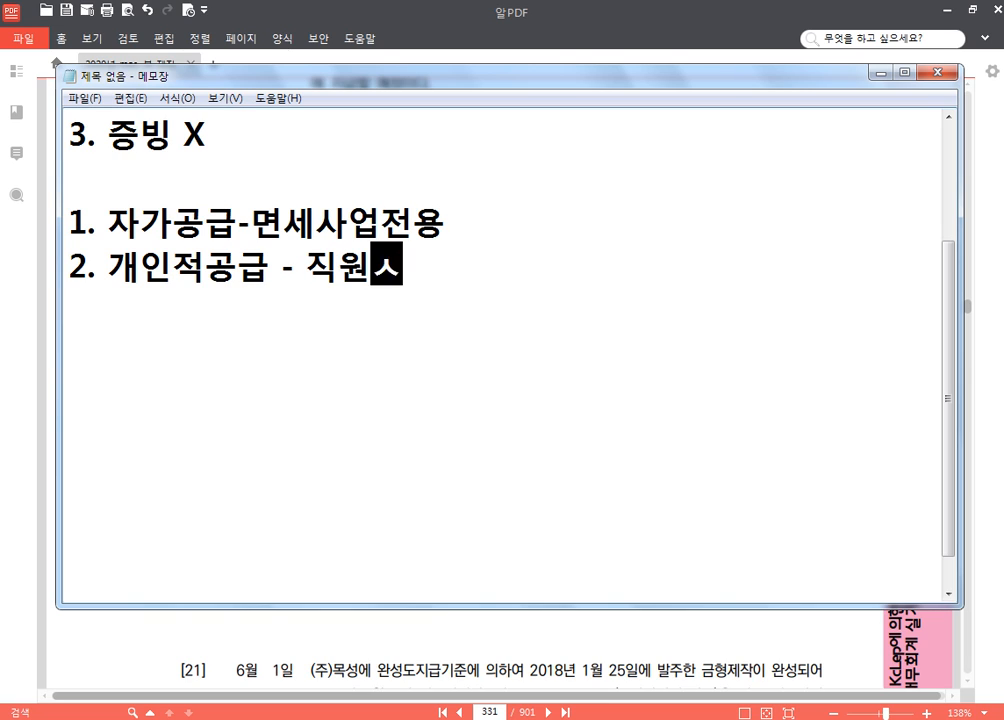
text( : 복리)
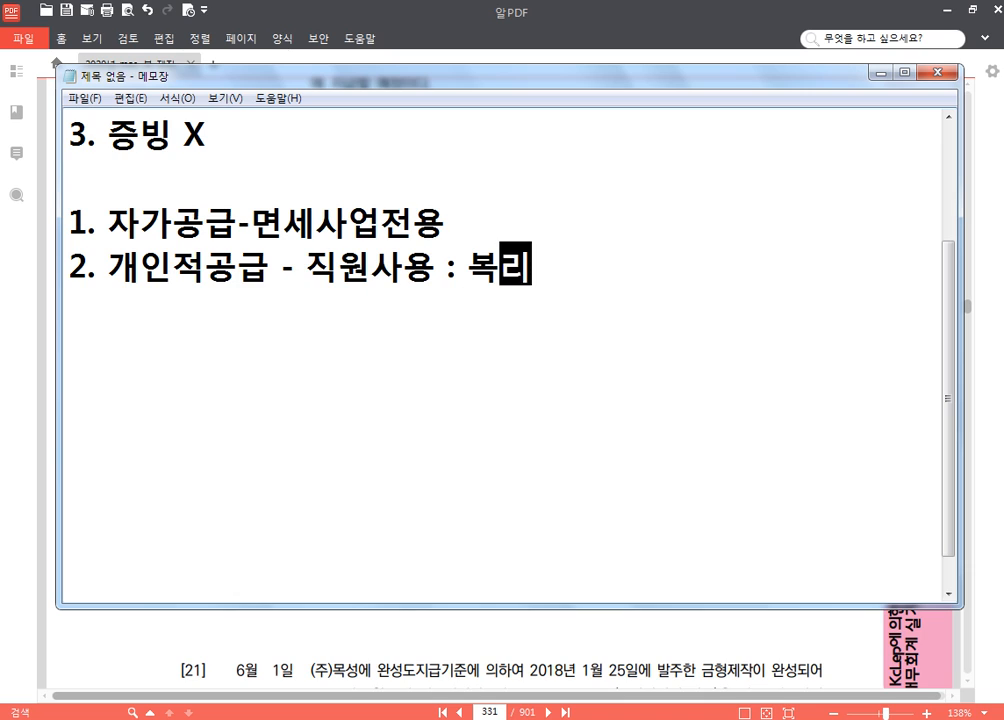
key(ctrl+z)
key(ctrl+z)
- Add an indented line "- 대표이사 사용 : 가지급금(거래처)" under the 개인적공급 item
key(Return)
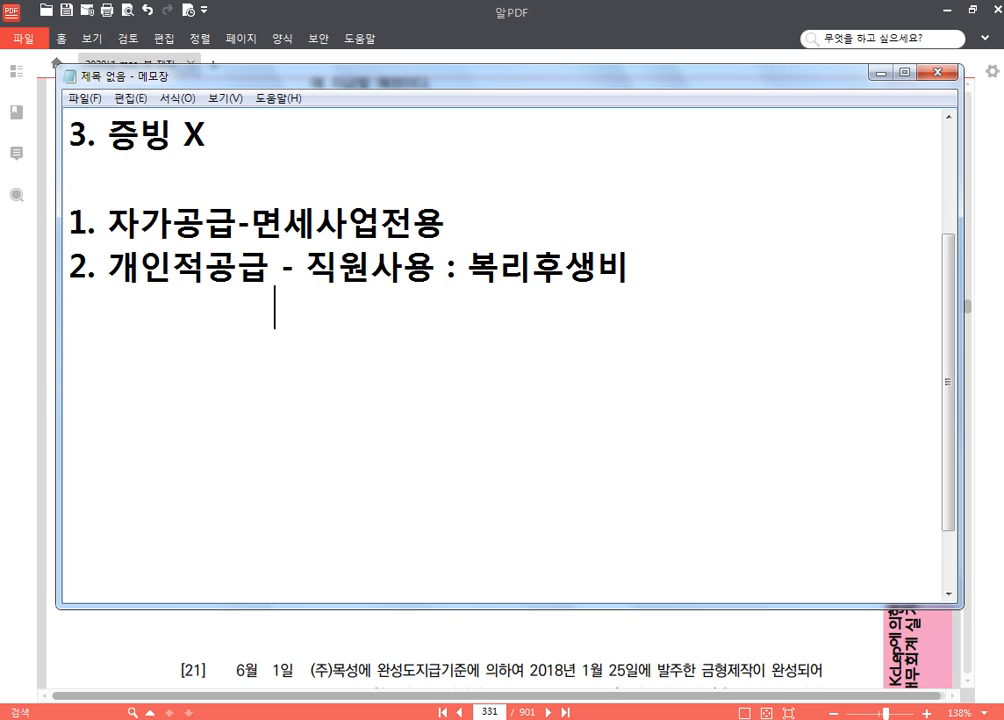
text(-)
text( 대표이사 )
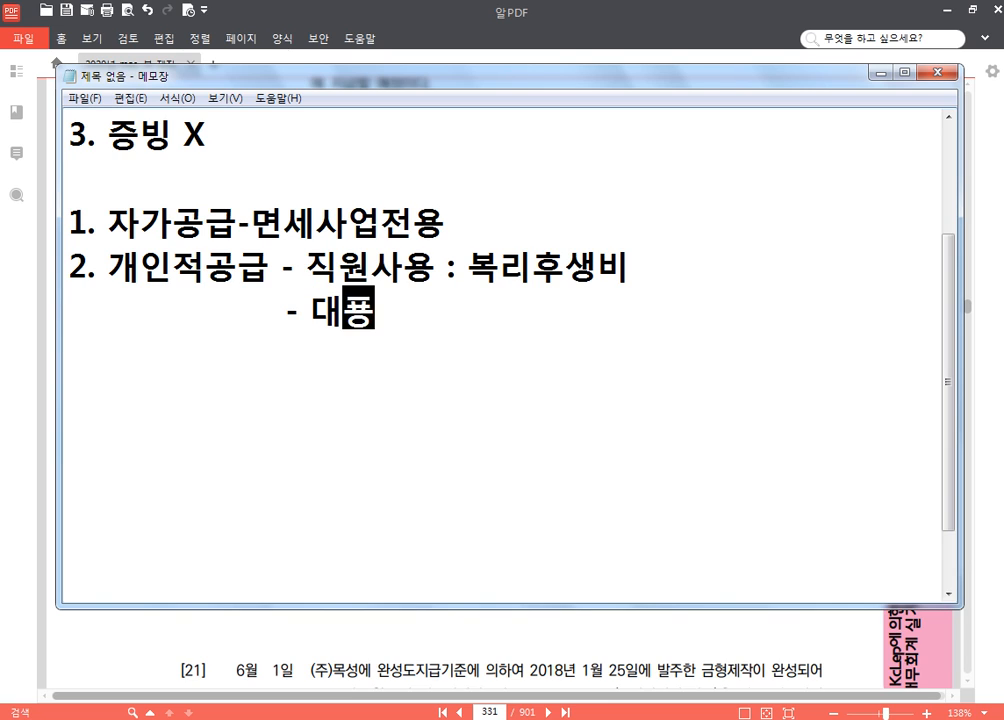
text(사용 :)
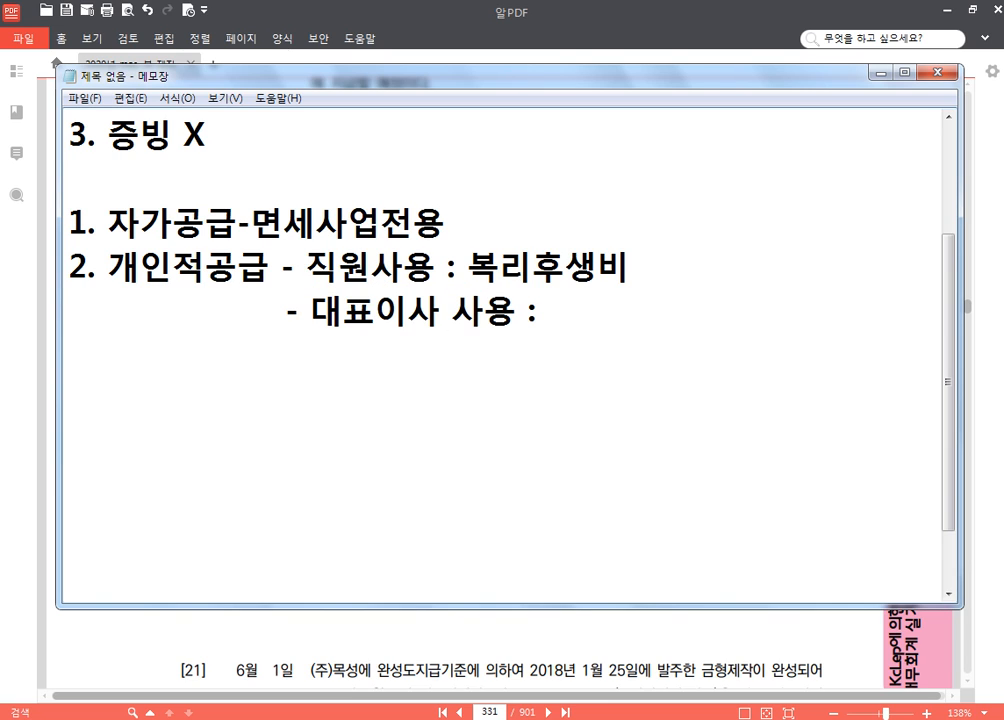
text( 갖지급금()
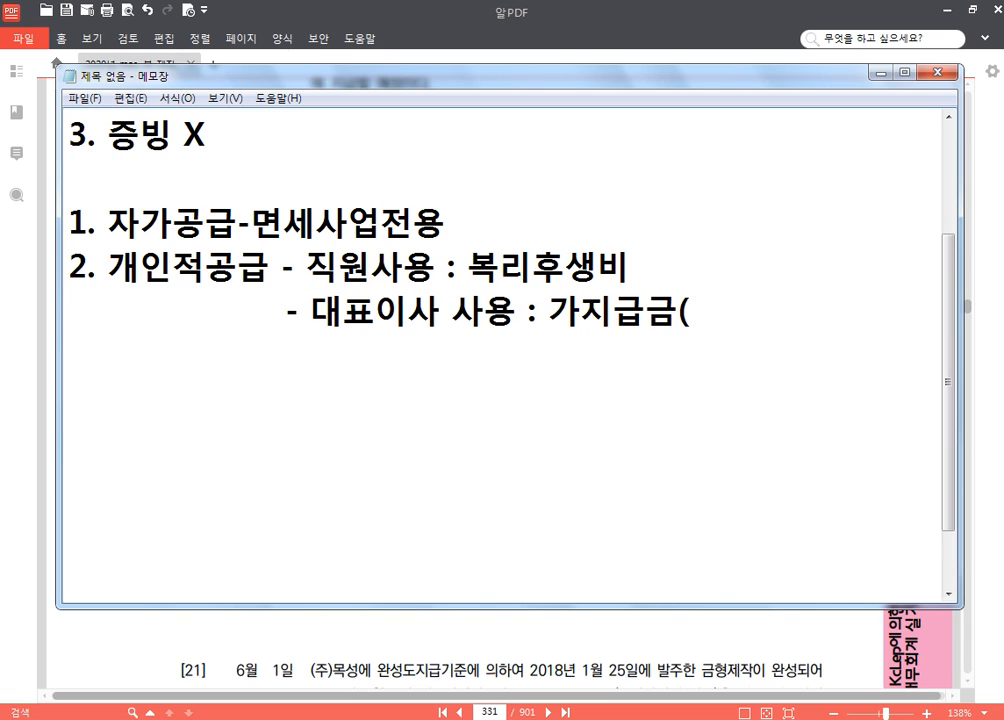
text(거래처))
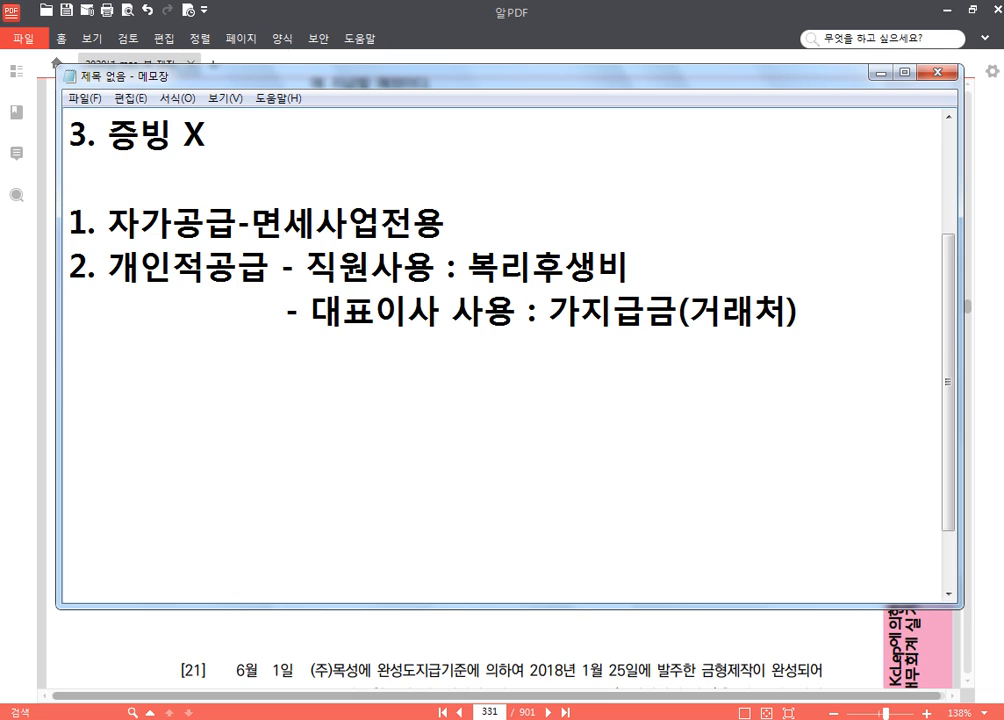
- Add the third deemed-supply type as "3. 사업상증여 - 접대비"
key(Return)
text(3. 사업)
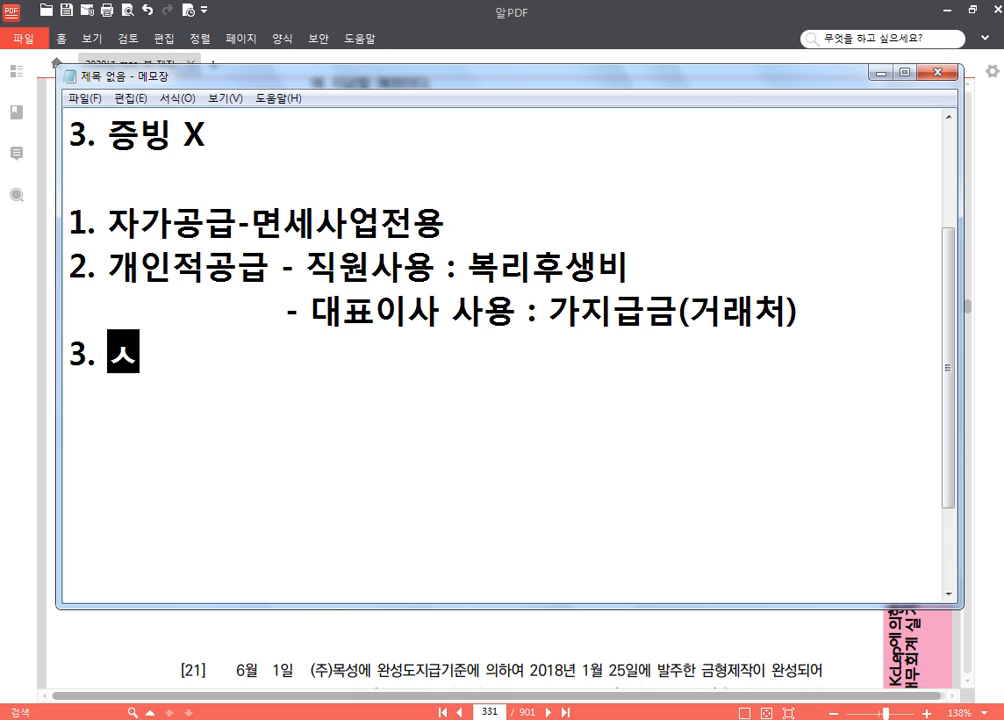
text(상증여 )
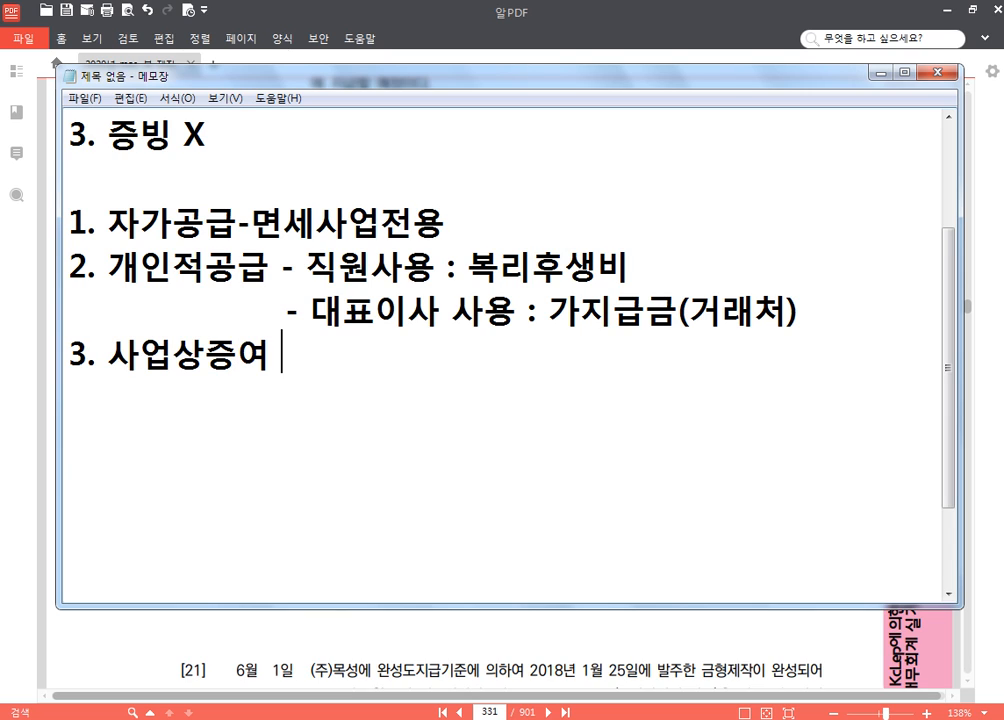
text(- 접대비)
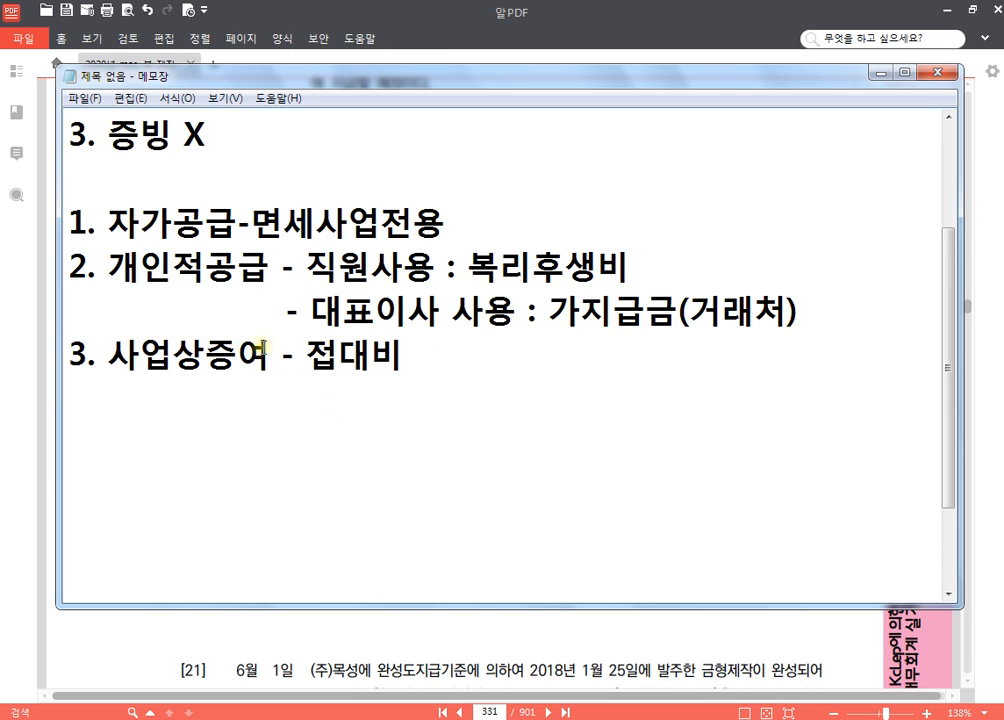
- Leave a blank line after the list and add the note "과세유형 : 14.건별"
click(238, 357)
click(425, 370)
key(Return)
key(Return)
text(과세유)
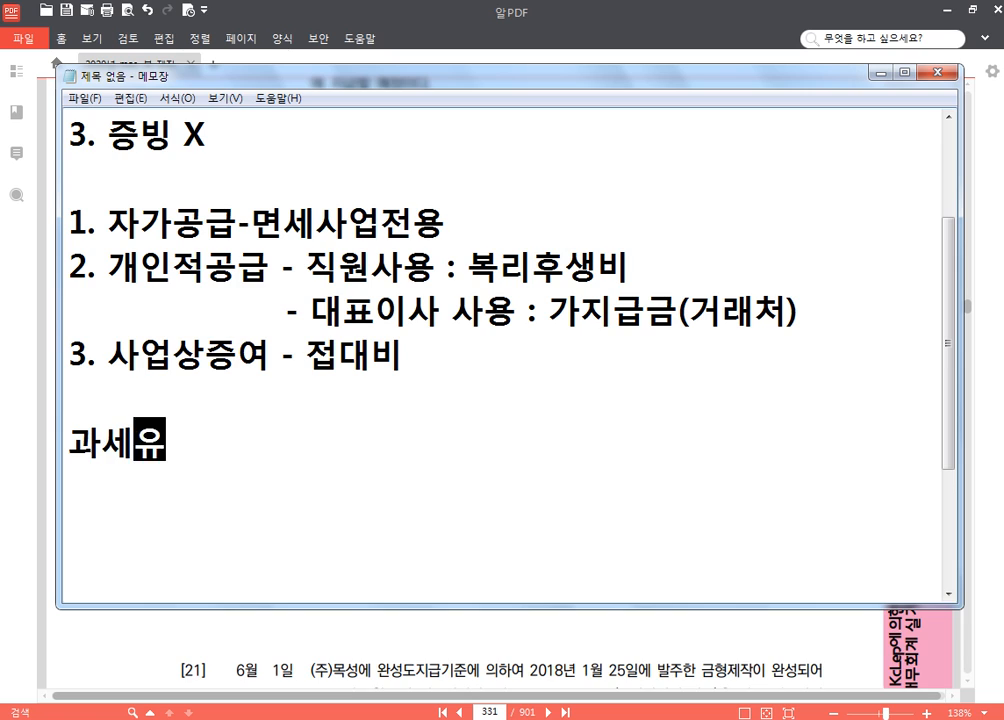
text(형 : 14.건별)
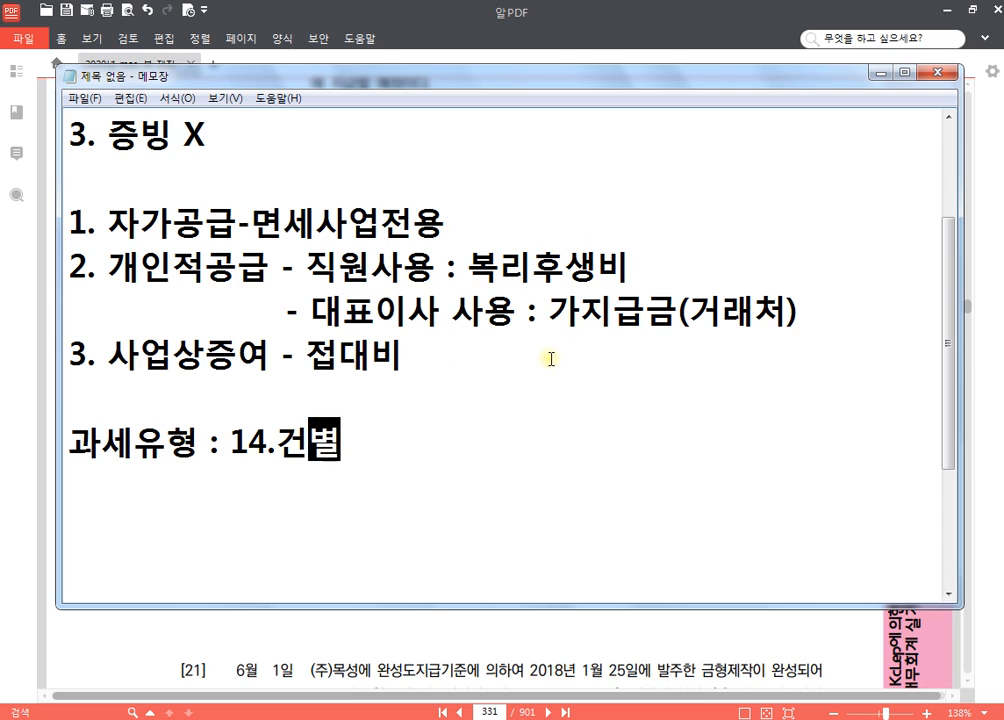
- Return to the PDF and examine the cost and market value given in question [18]
click(458, 642)
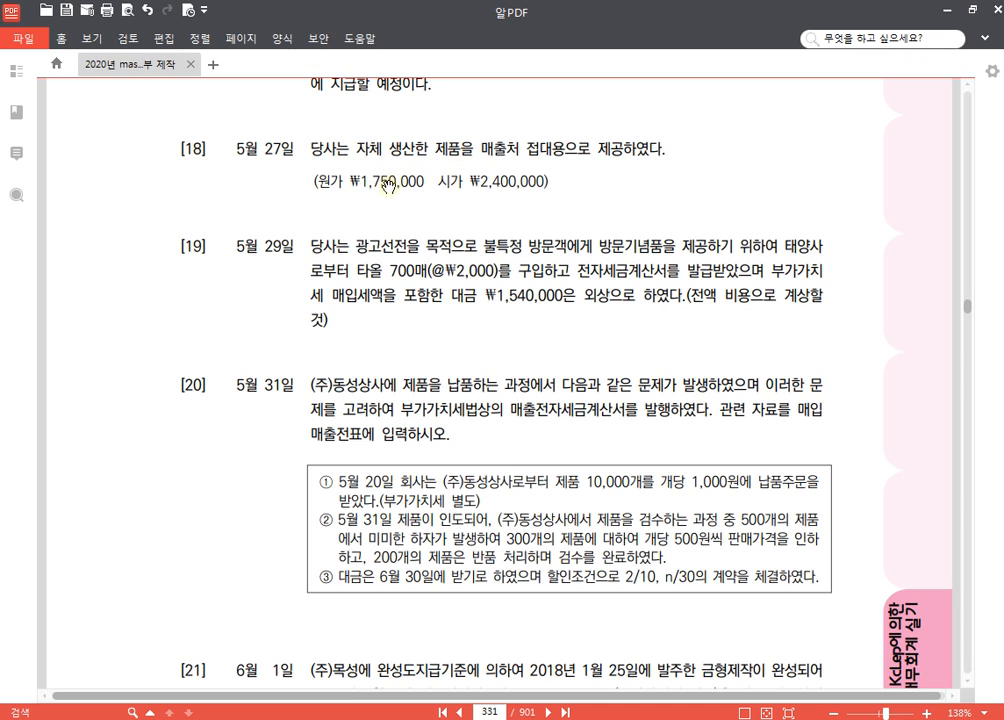
key(ctrl)
key(ctrl)
key(ctrl)
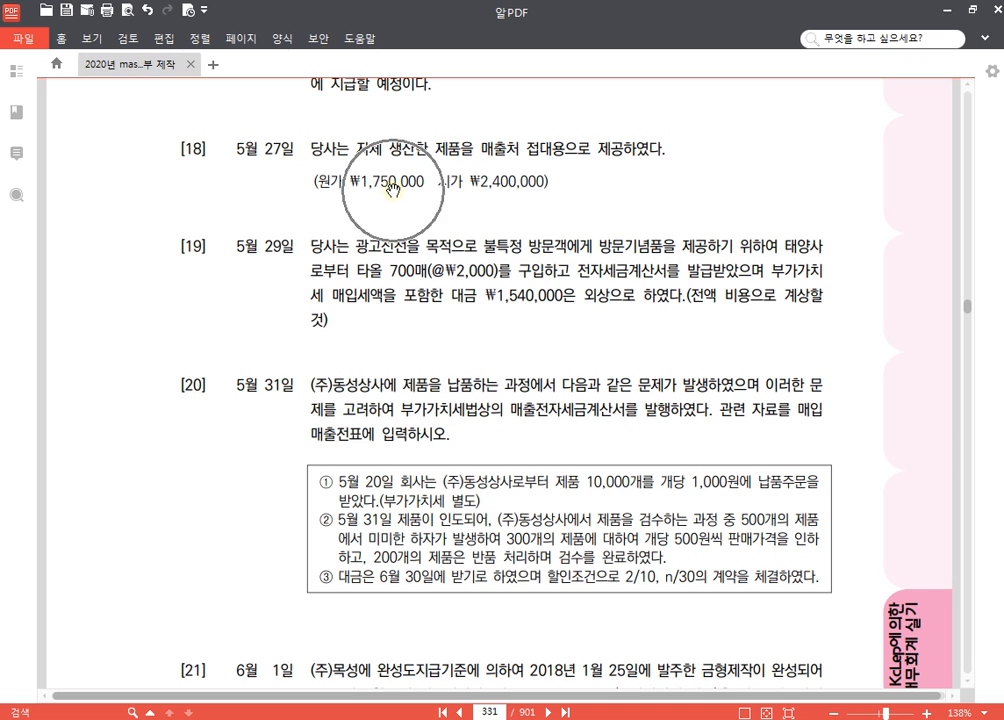
key(ctrl)
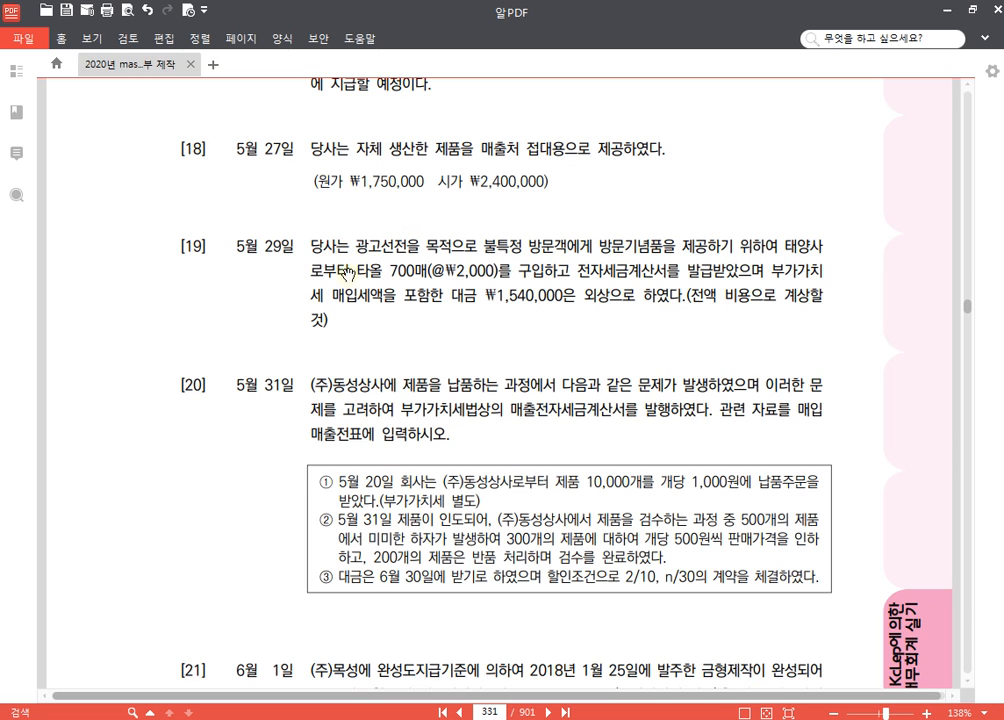
- Switch to the 매입매출전표입력 window and start a May 27 voucher of type 14 (건별) with the item 사업상증여
key(alt+Tab)
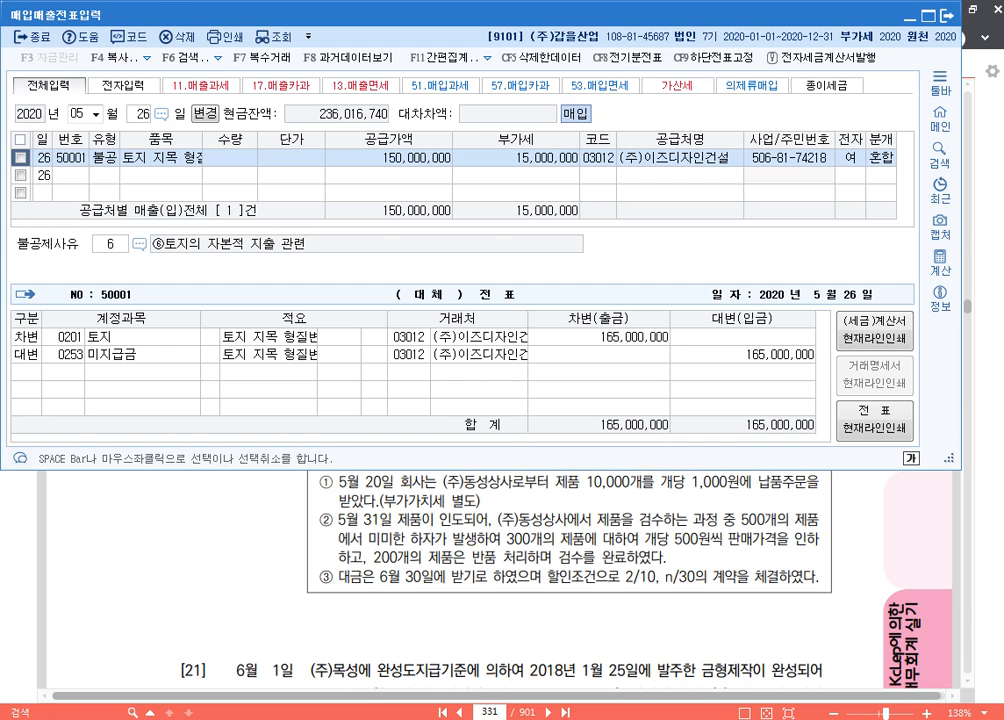
click(142, 114)
text(27)
key(Return)
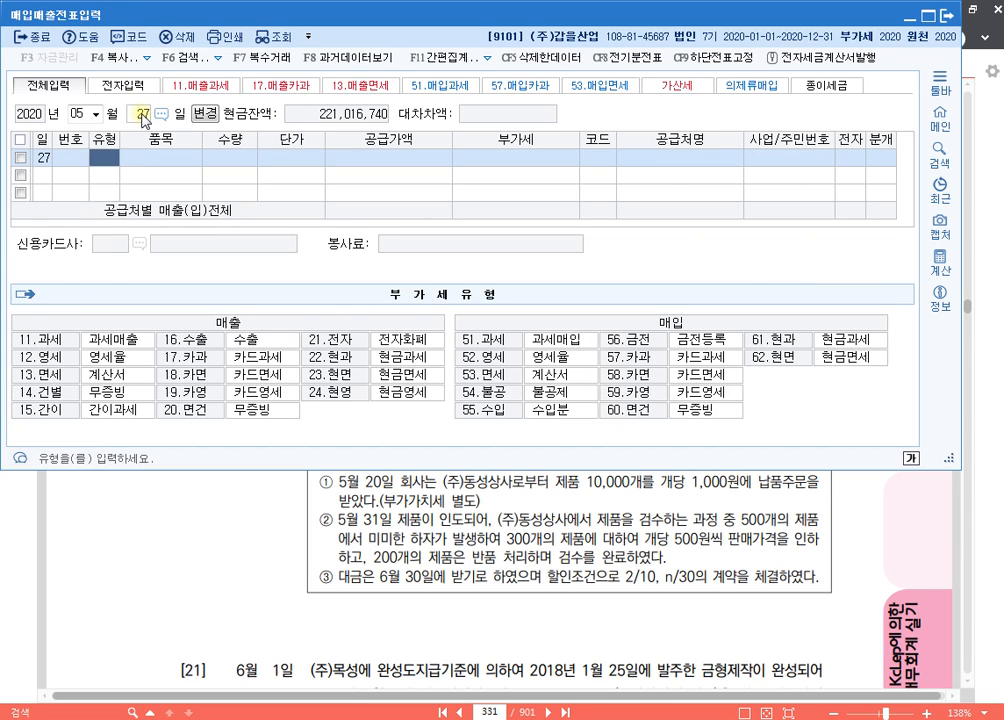
text(14)
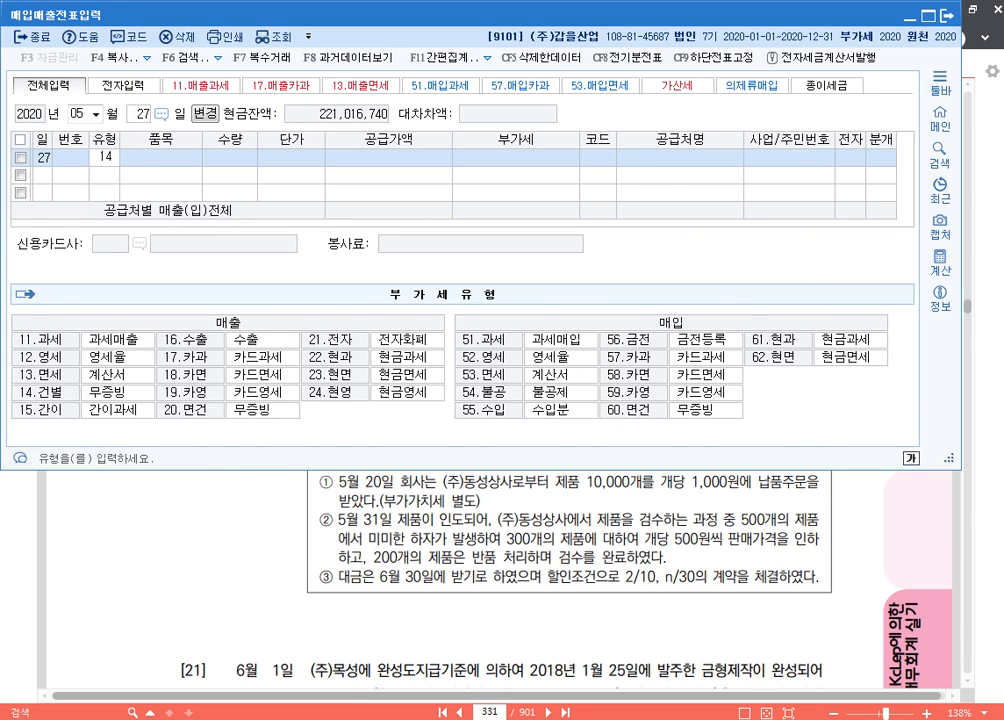
key(Return)
text(사업상증여)
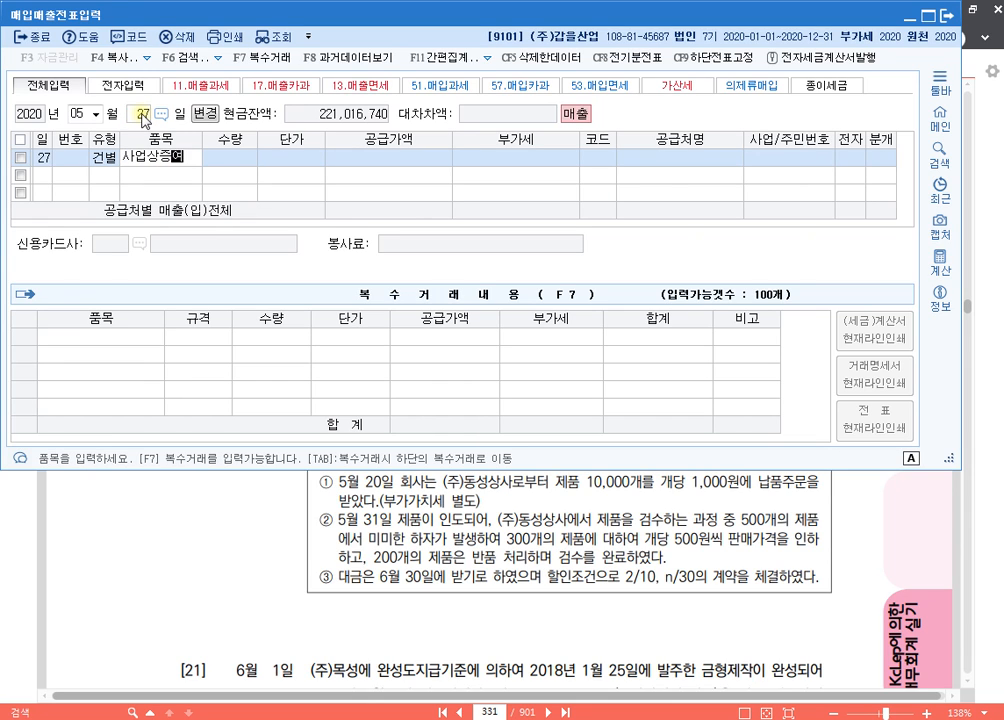
key(Return)
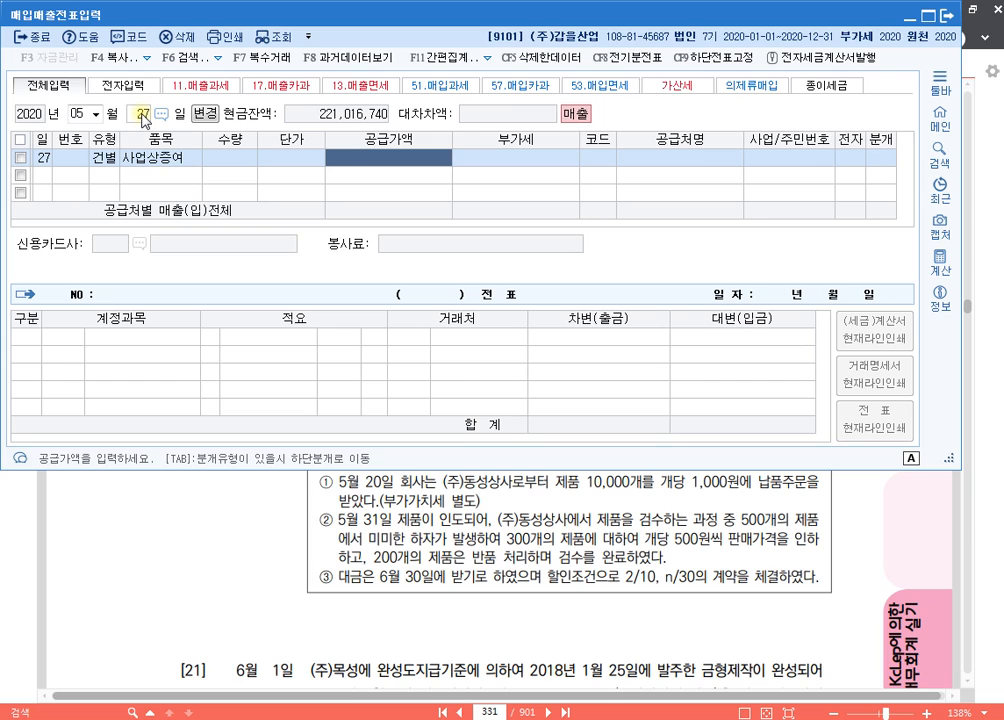
- Enter a supply value of 2,400,000, leave the customer blank, and set the journal type to 3 (혼합)
text(26)
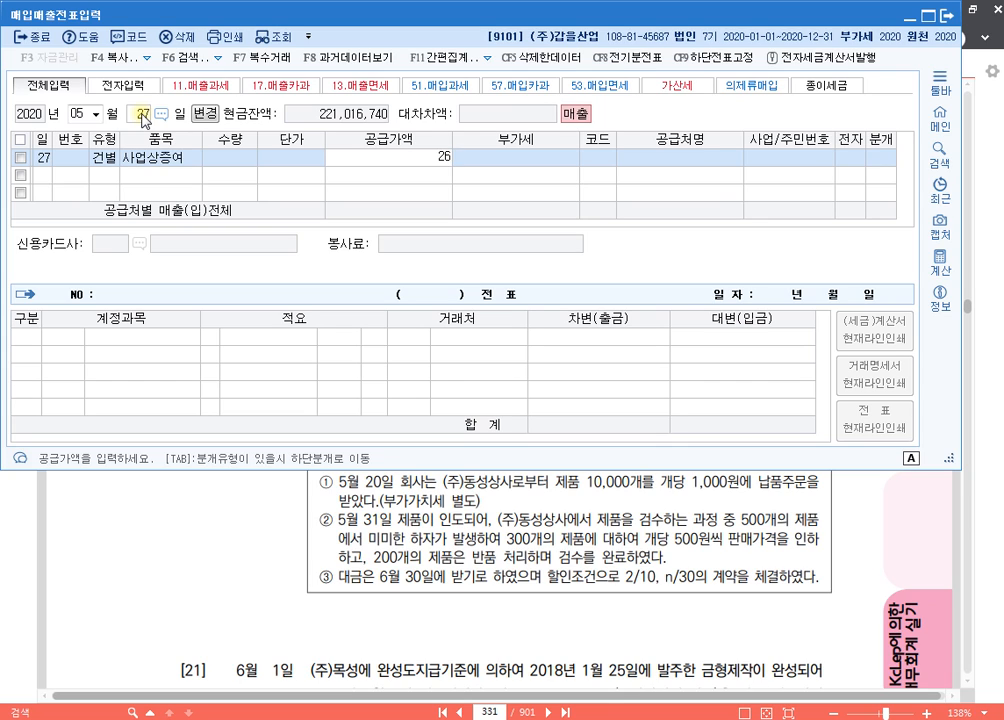
text(400000)
key(Return)
key(Return)
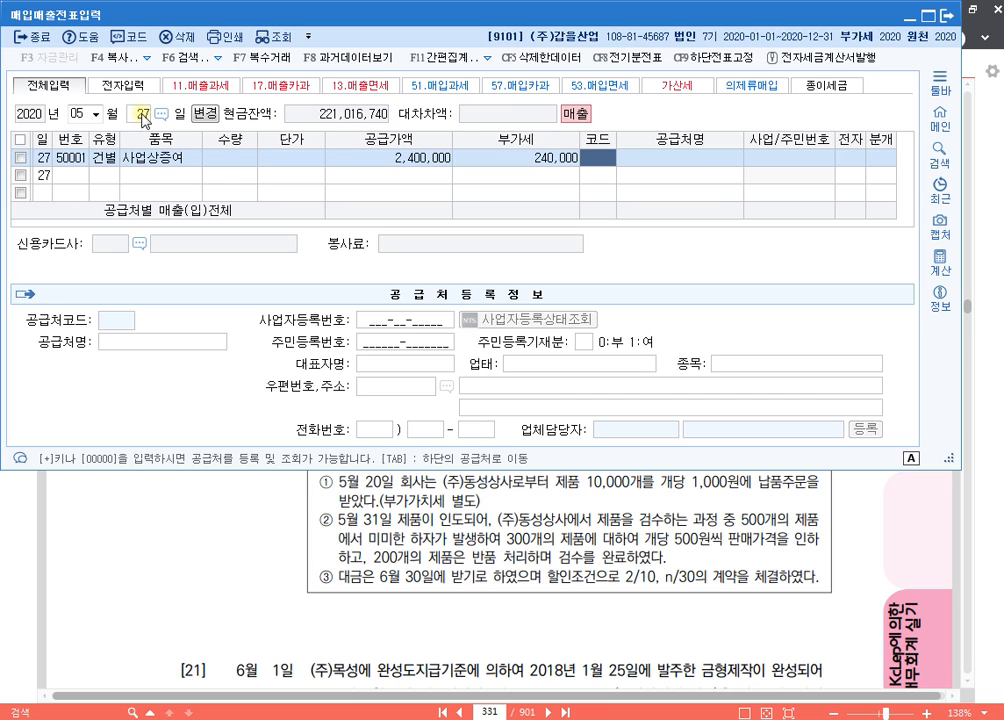
key(Return)
key(Return)
key(Return)
key(Return)
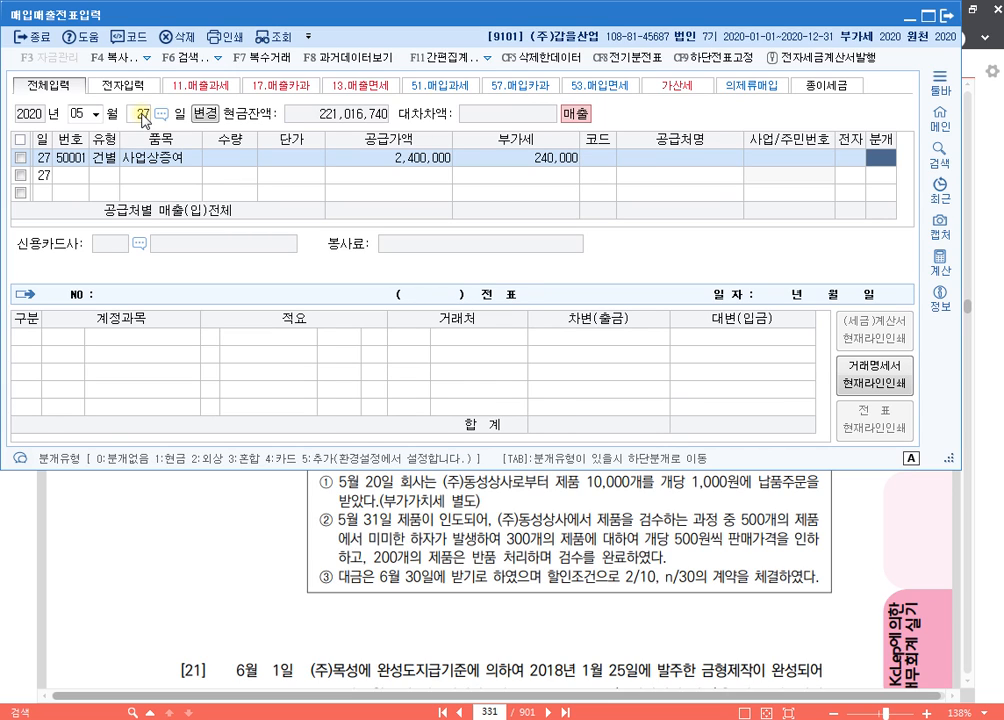
text(3)
key(Return)
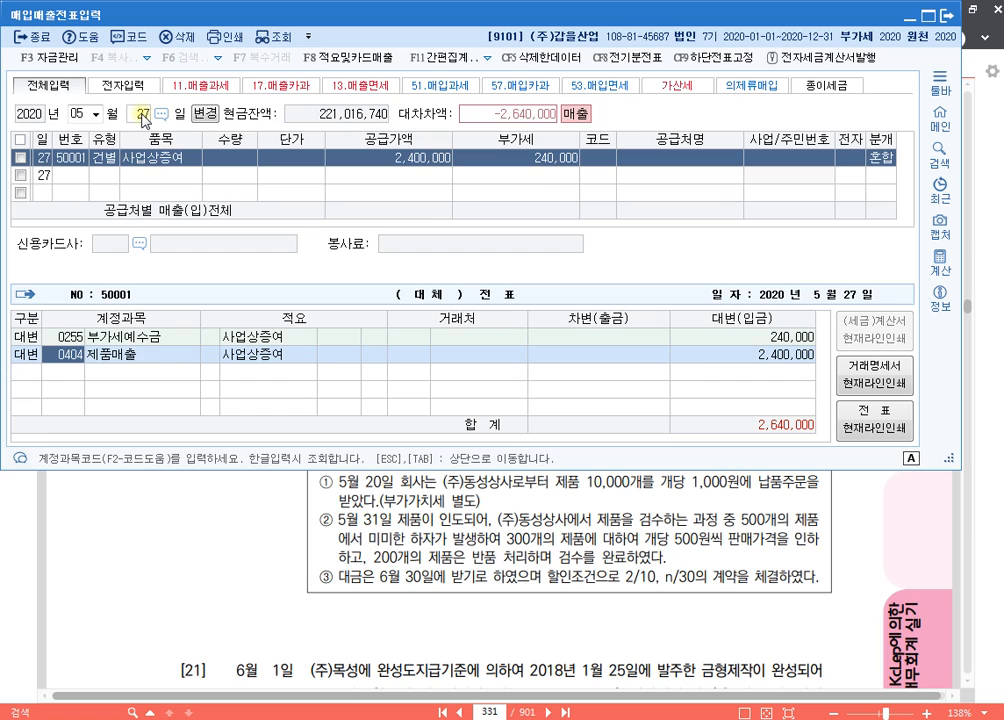
- Change the second credit line to account 150 (제품) with summary 8 (타계정으로 대체) and an amount of 1,750,000
text(150)
key(Return)
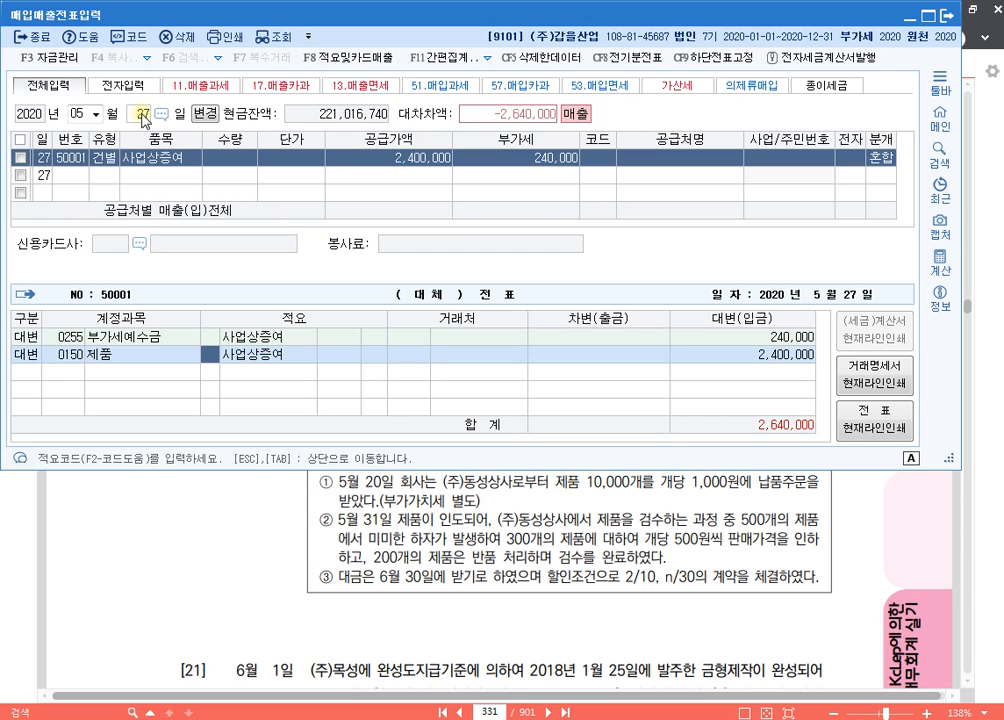
text(8)
key(Return)
key(Return)
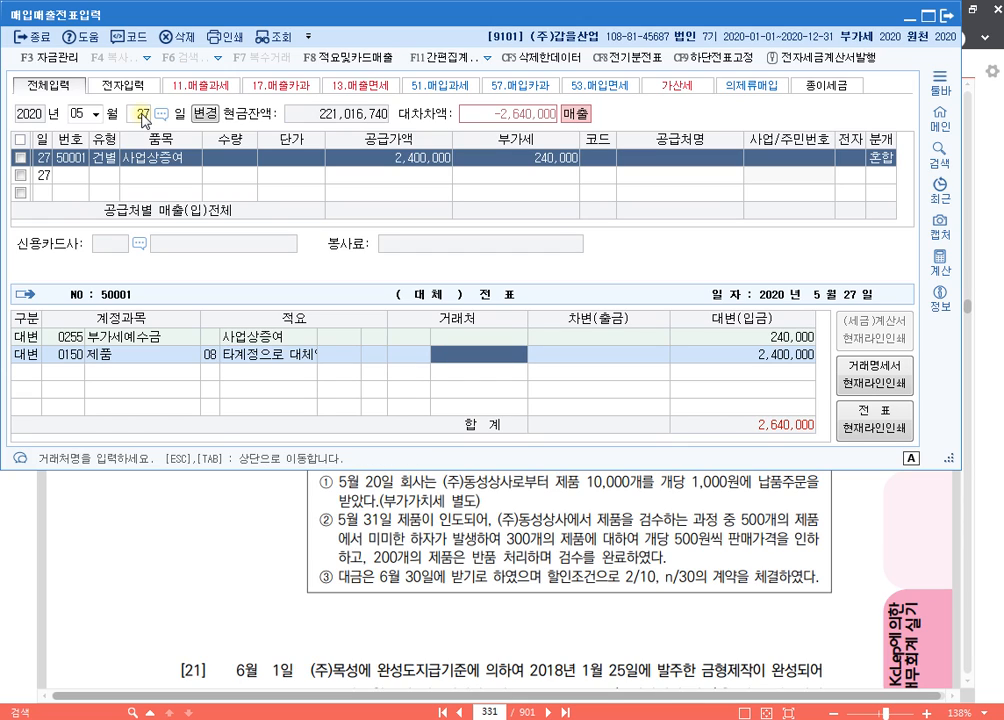
key(Return)
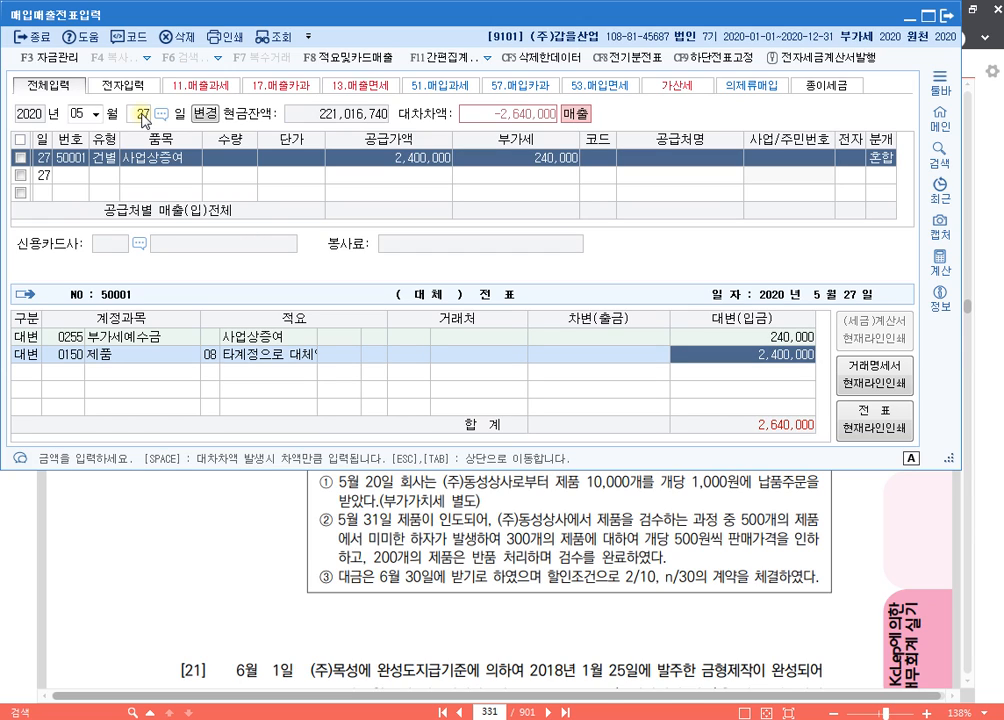
text(1,750)
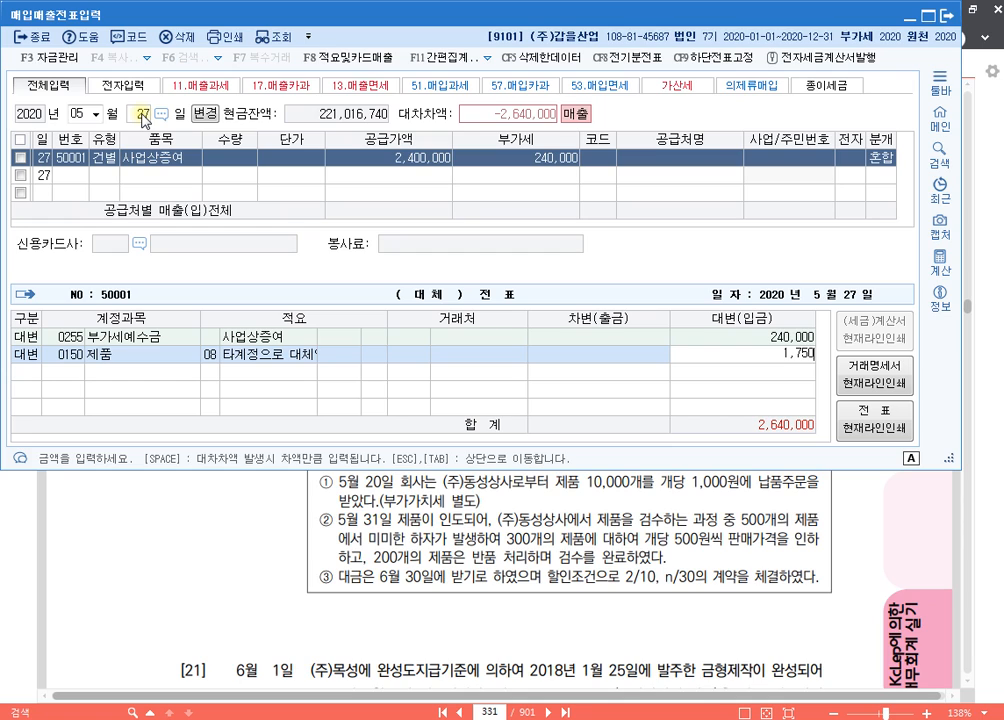
text(,000)
key(Return)
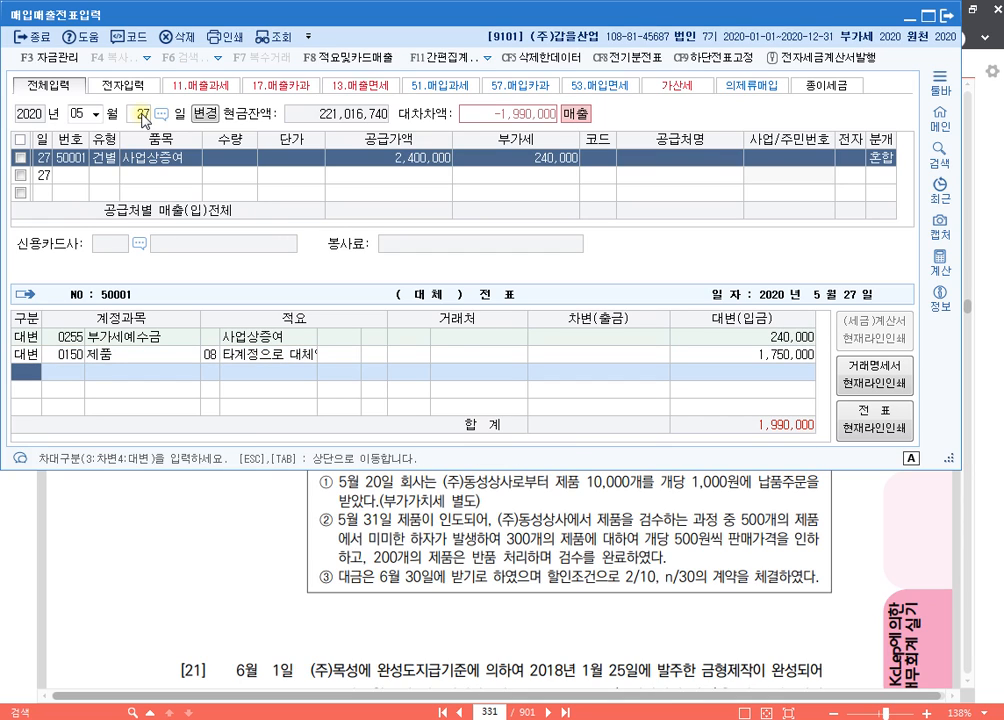
- Add a debit line to the May 27 journal using account 0813 접대비 (판매관리비) for the balancing amount
text(3)
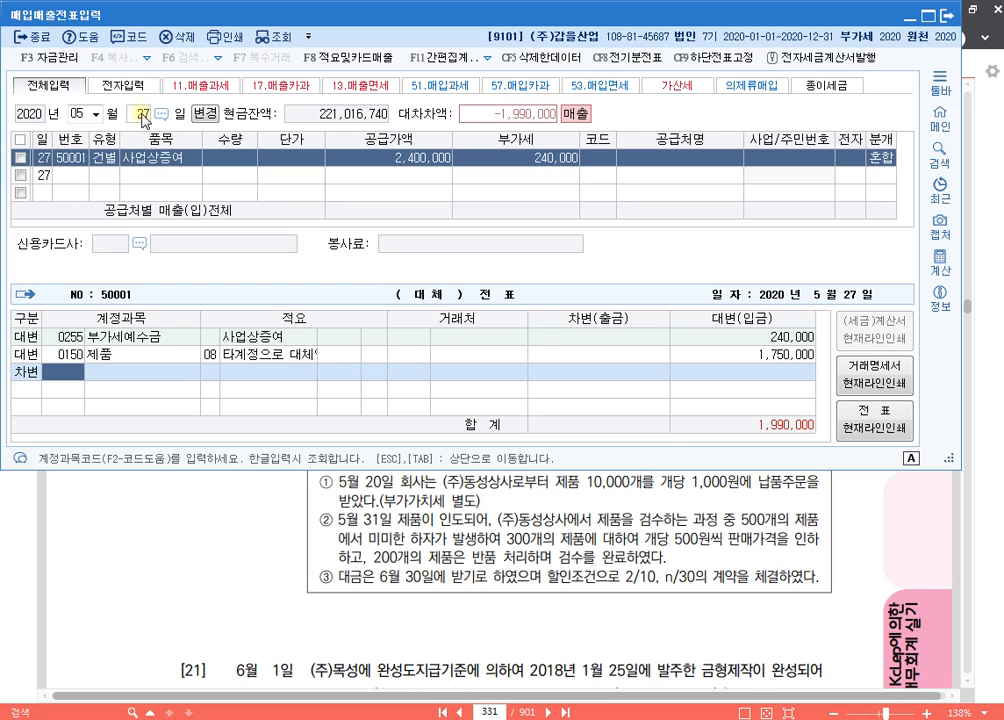
text(접대)
key(Return)
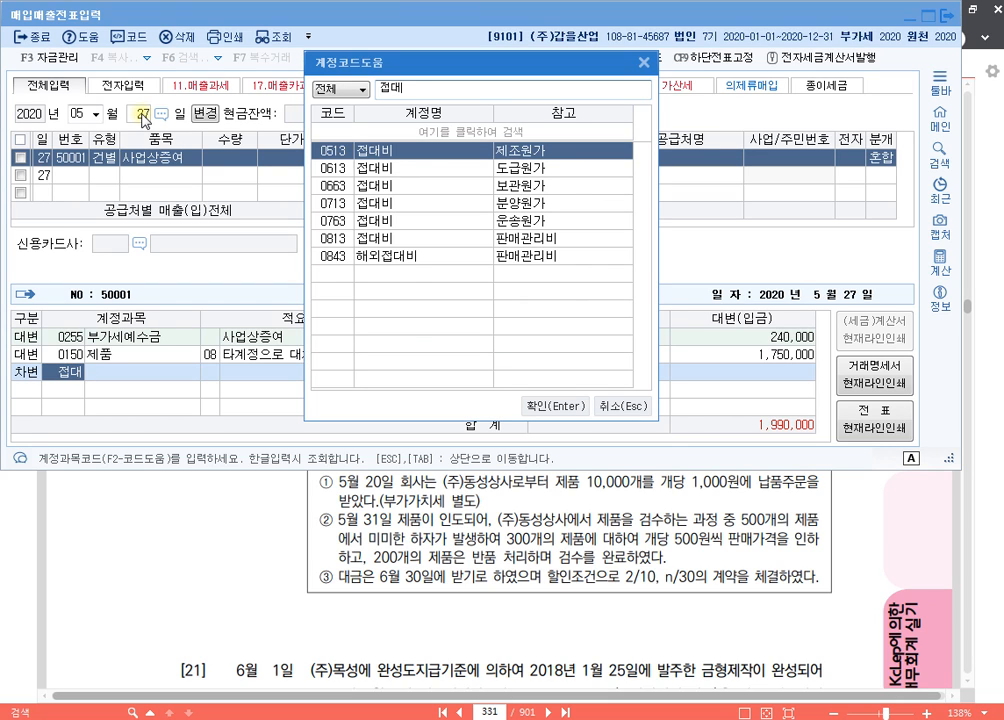
key(Down)
key(Down)
key(Down)
key(Down)
key(Down)
key(Down)
key(Up)
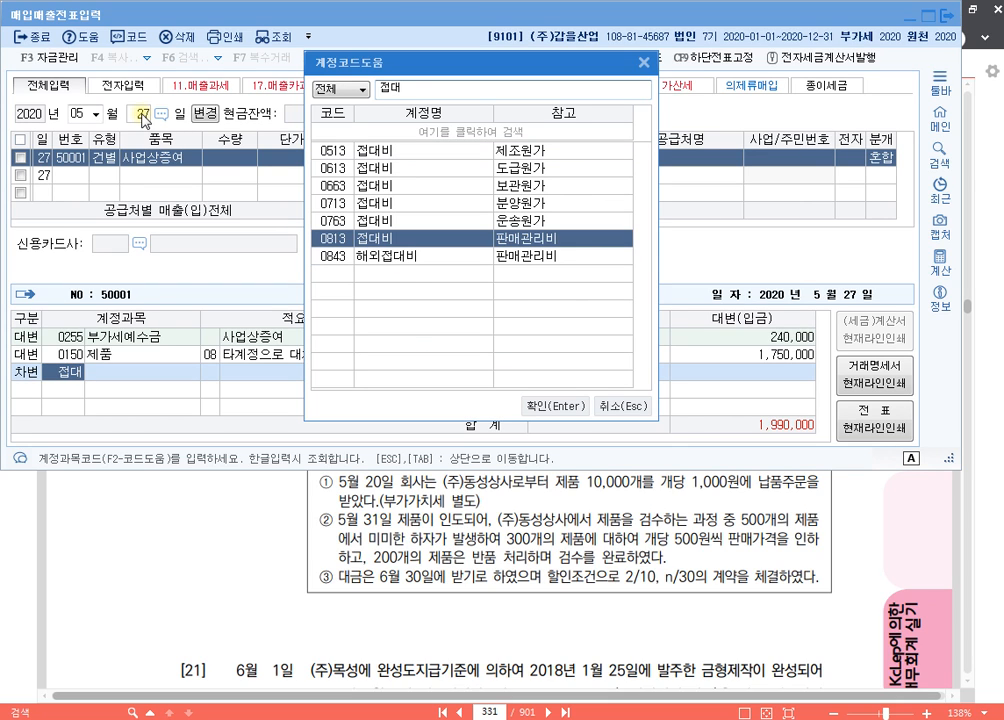
key(Return)
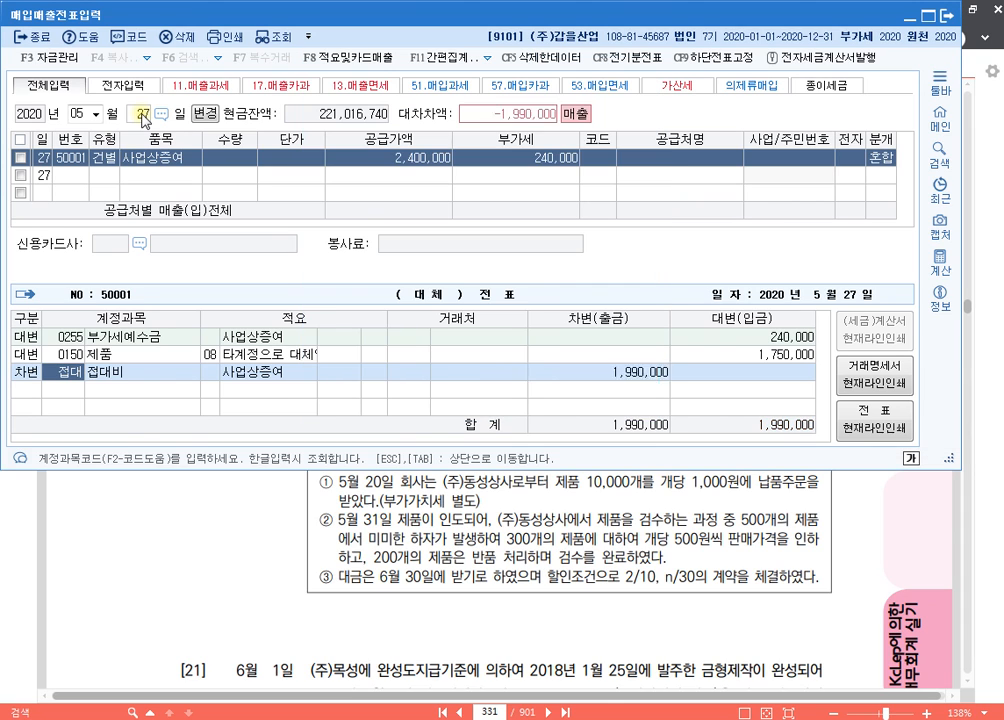
key(Return)
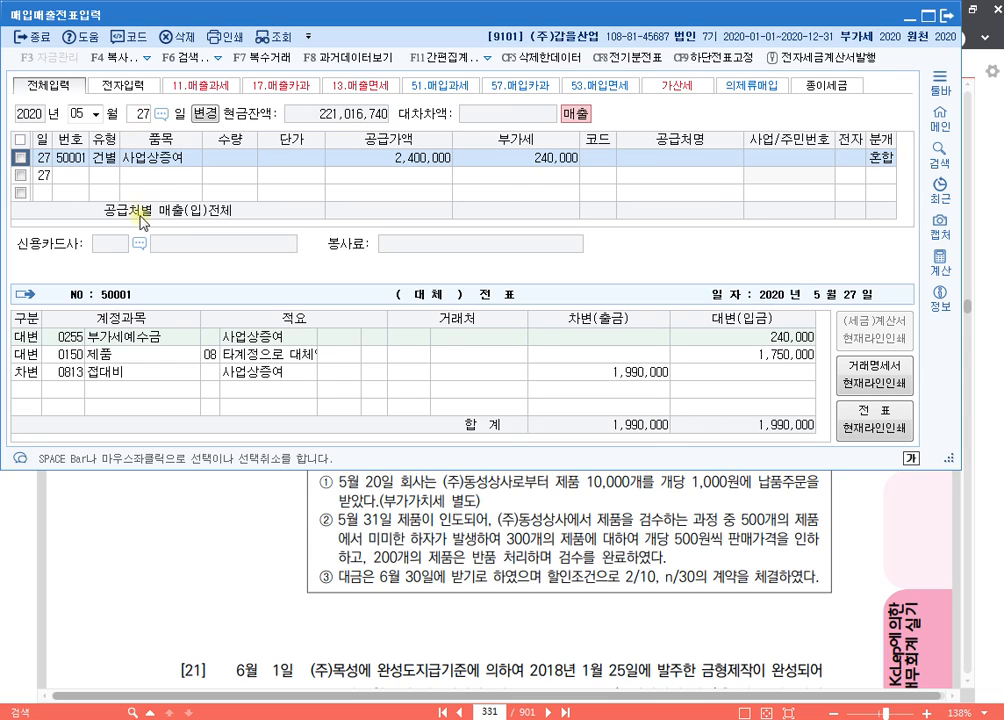
click(78, 372)
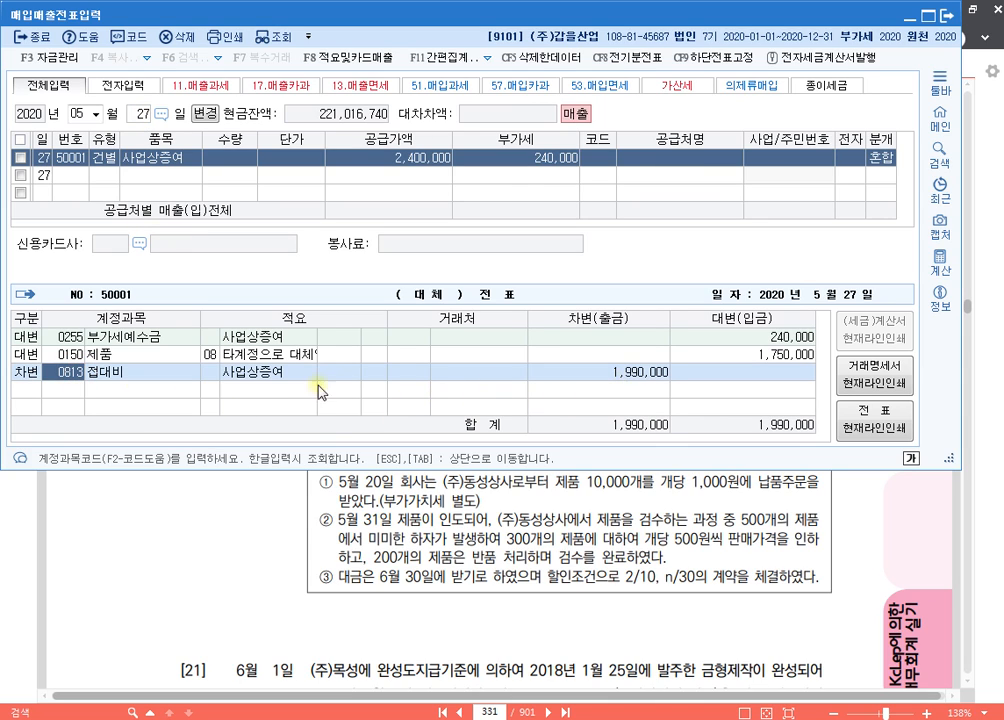
click(410, 377)
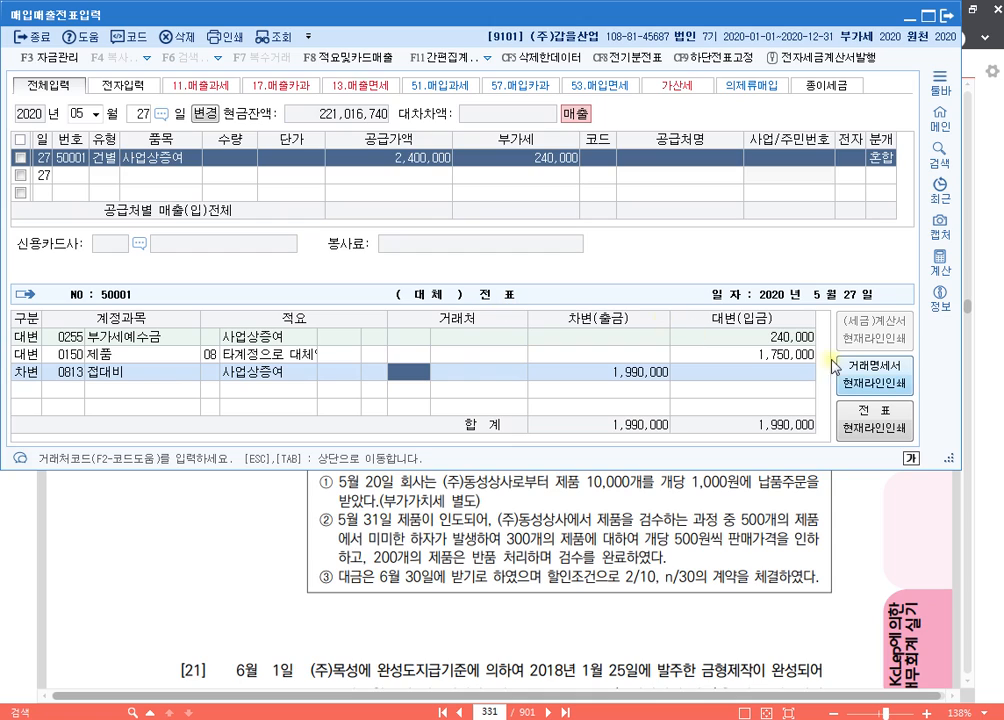
- Return to the PDF and highlight "전자세금계산서를 발급받았으며" in question [19]
click(617, 505)
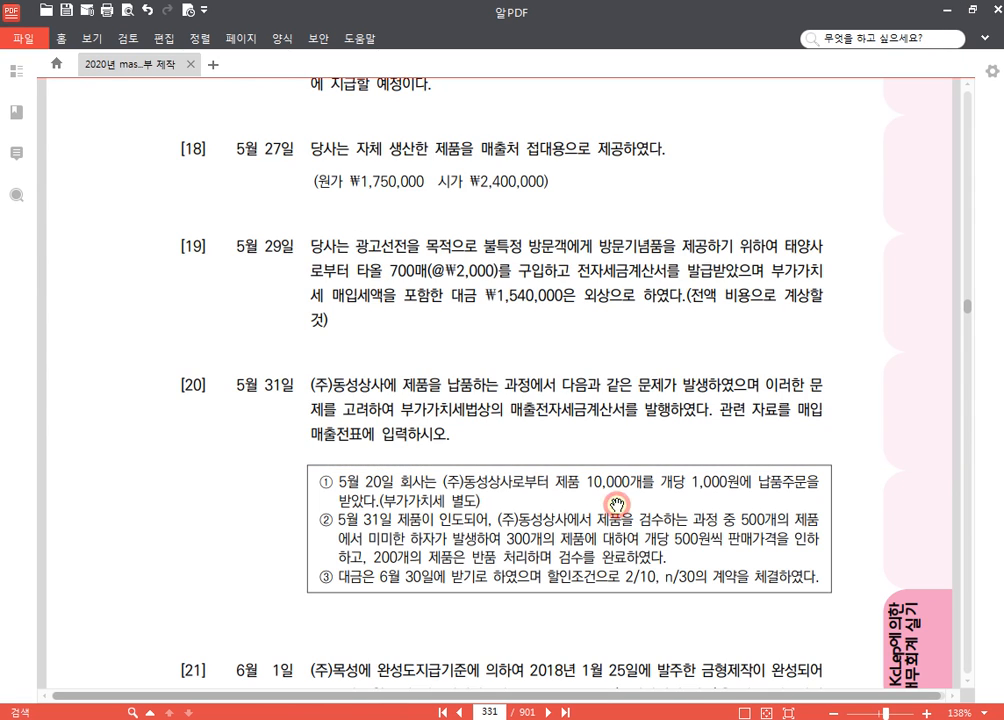
scroll(610, 500, down, 1)
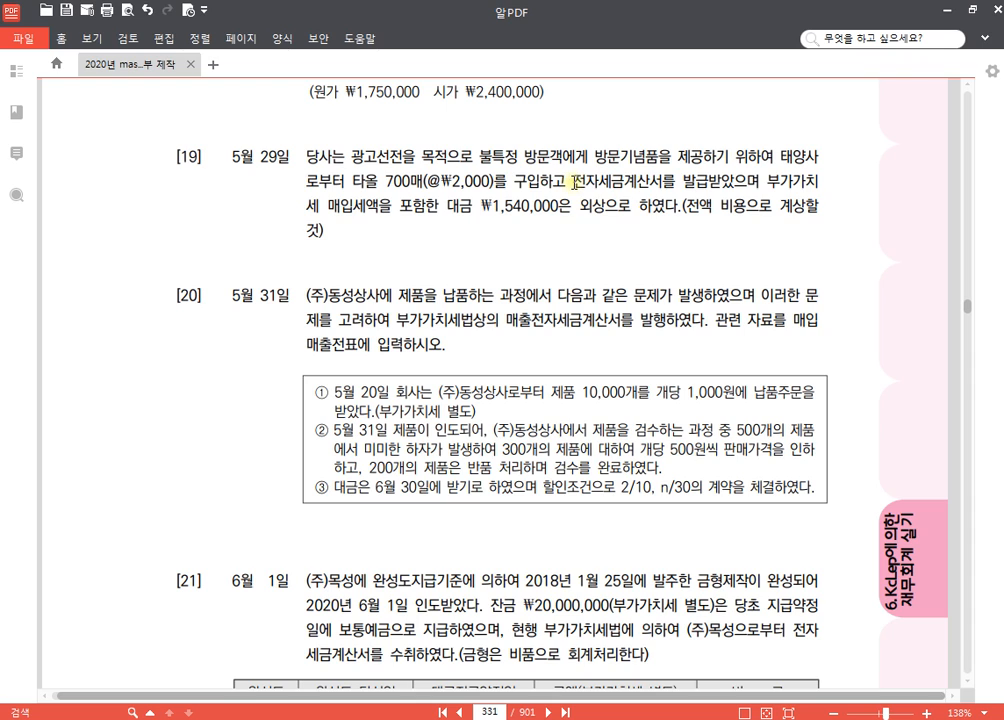
drag(573, 183, 760, 183)
click(765, 156)
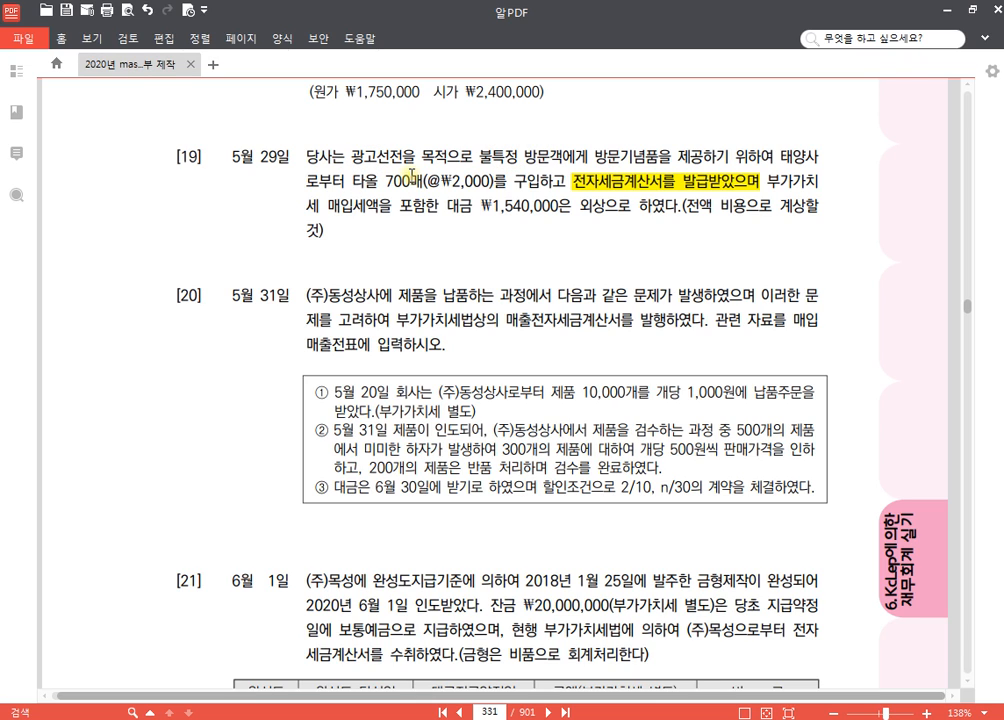
- Switch to the 매입매출전표입력 window and start a May 29 voucher of type 51 (과세) with the item 타올
click(471, 719)
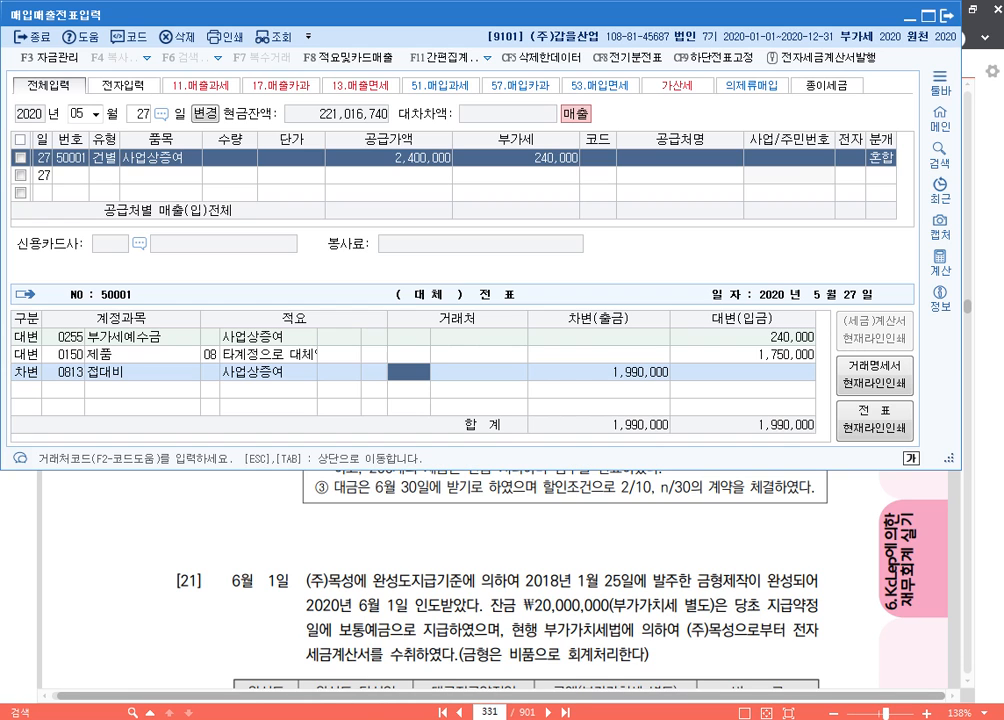
click(148, 108)
text(29)
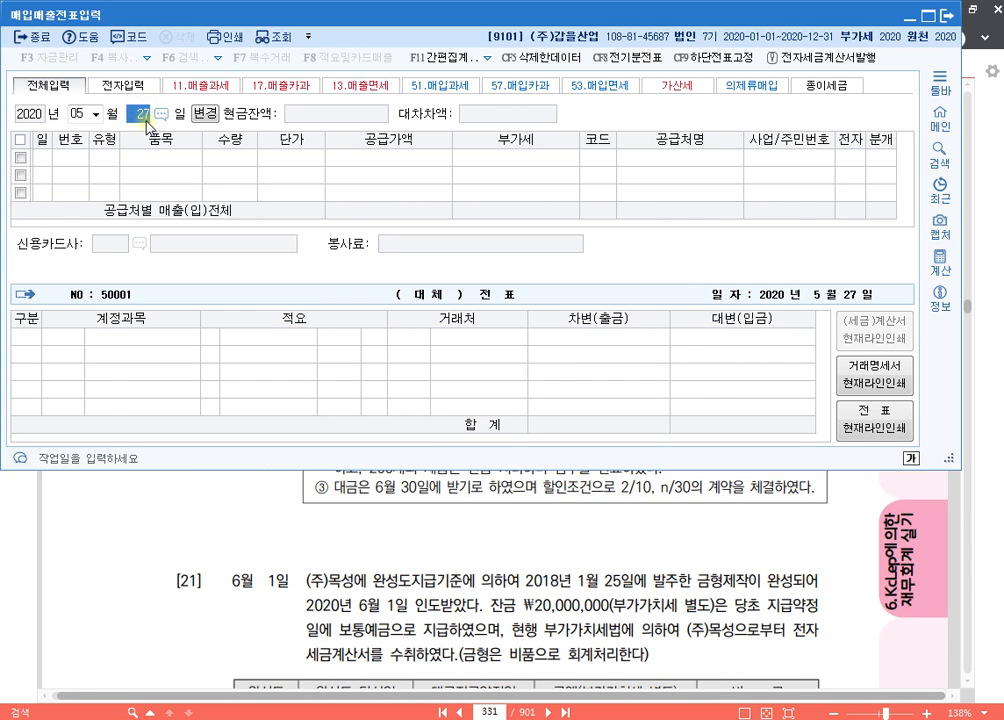
key(Return)
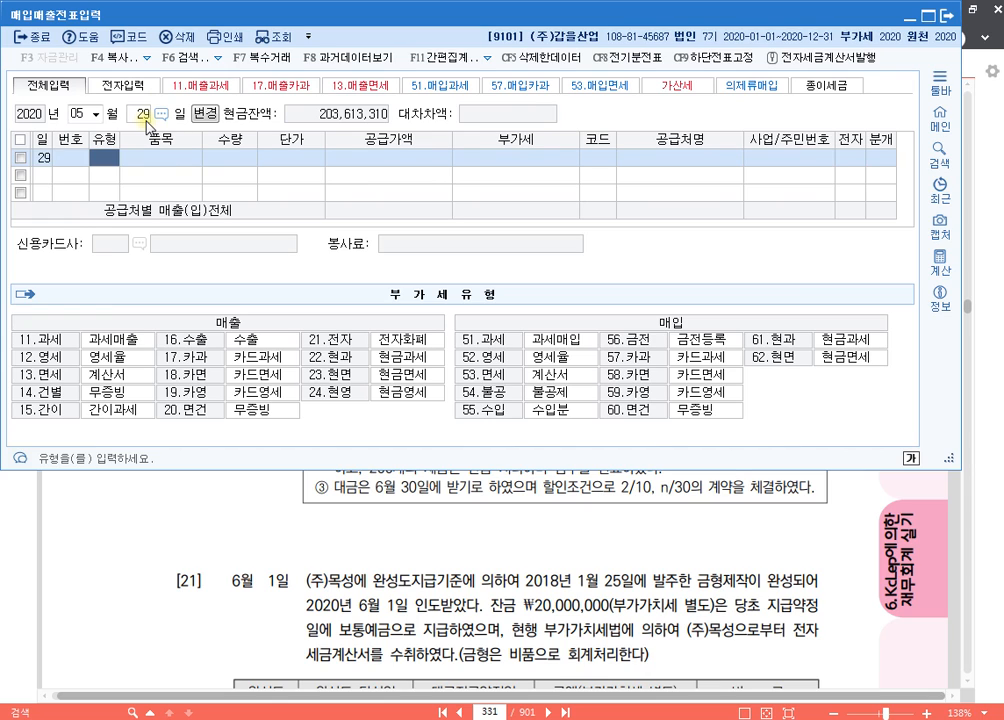
text(51)
key(Return)
text(타올)
key(Return)
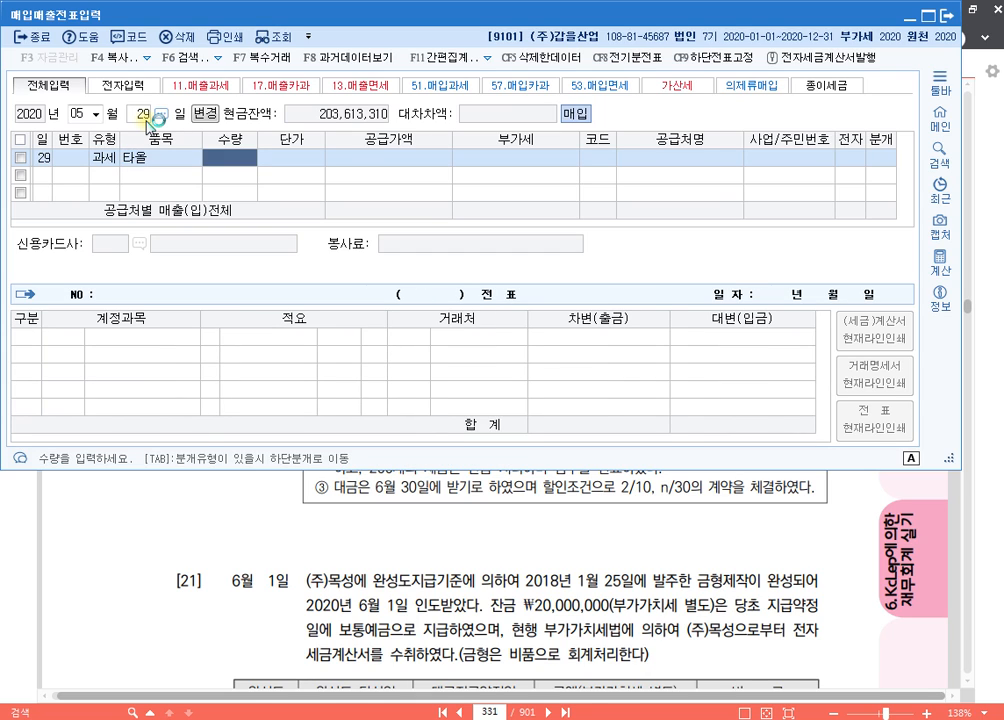
- Enter a quantity of 700 and a unit price of 2,000 for the towels, accepting the calculated supply value and VAT
text(700)
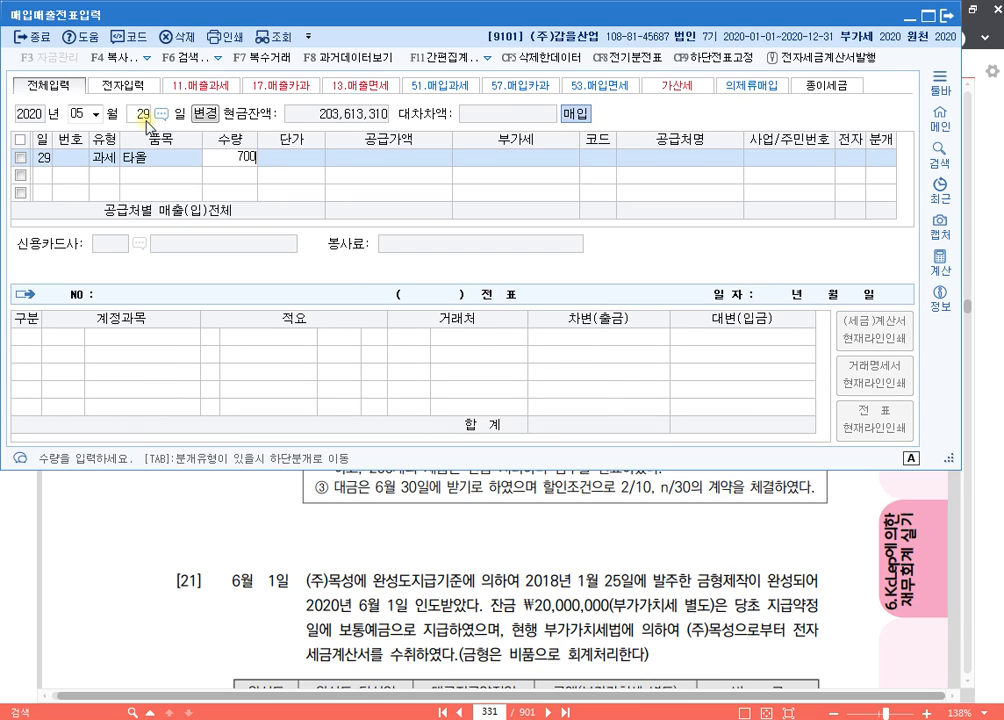
key(Return)
text(2000)
key(Return)
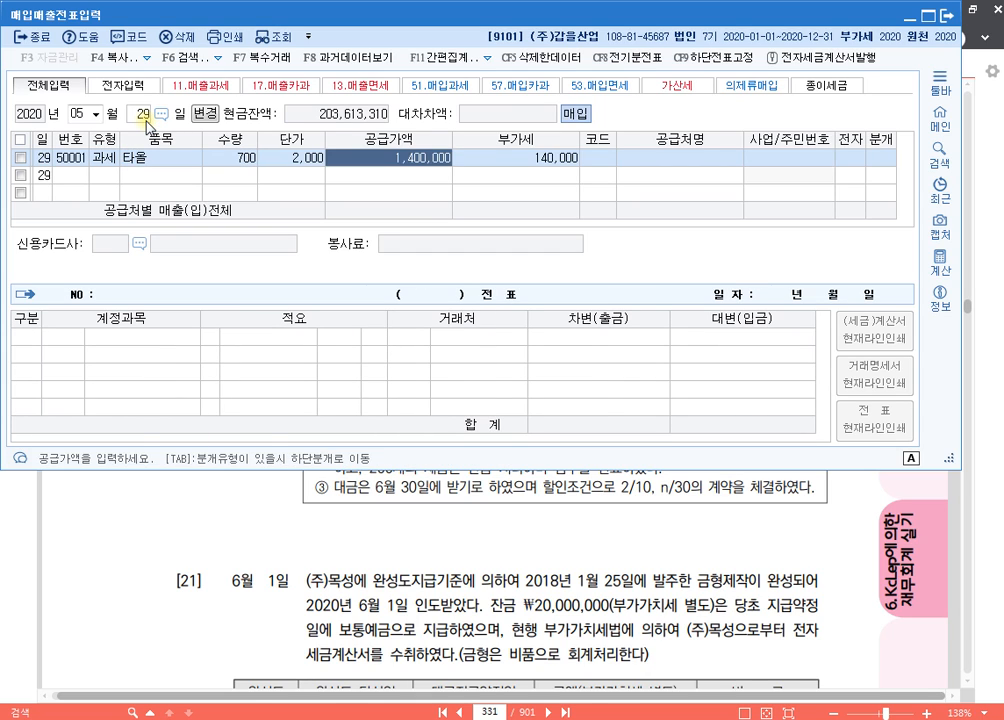
key(Return)
key(Return)
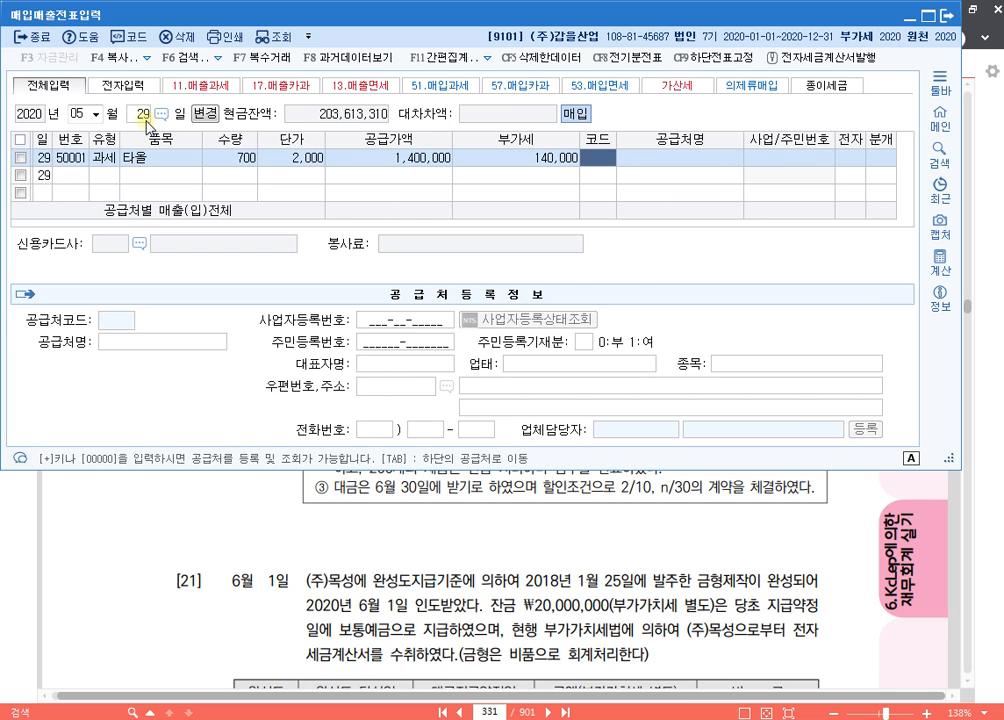
- Set the supplier to 태양사, mark the invoice as electronic (여), and set the journal type to 3 (혼합)
text(태양)
key(Return)
key(Return)
key(Return)
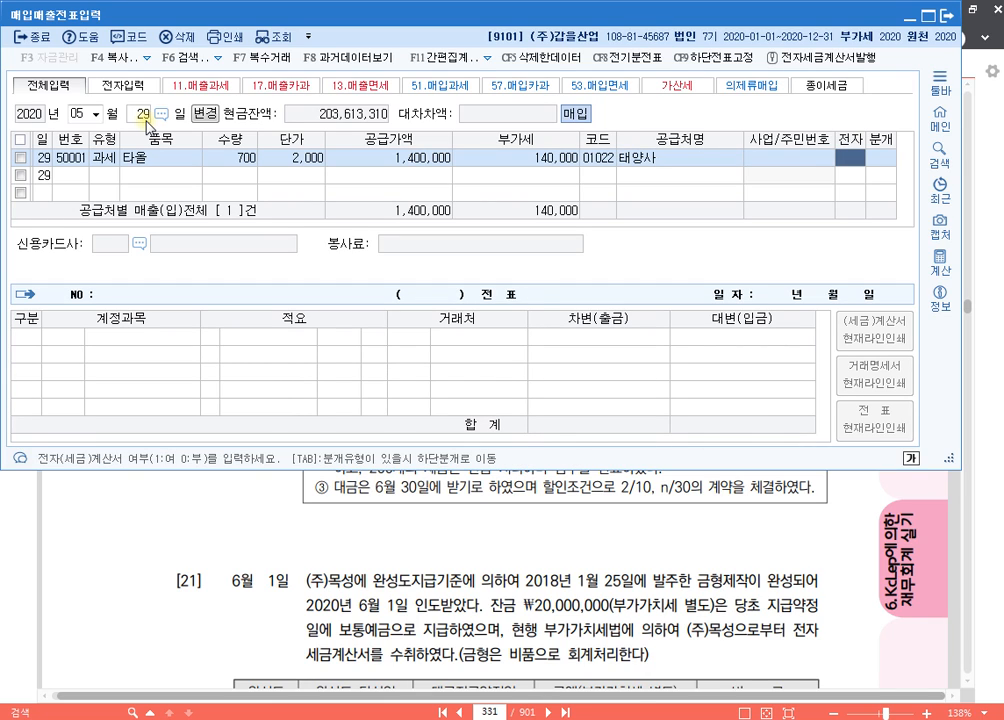
key(1)
key(Return)
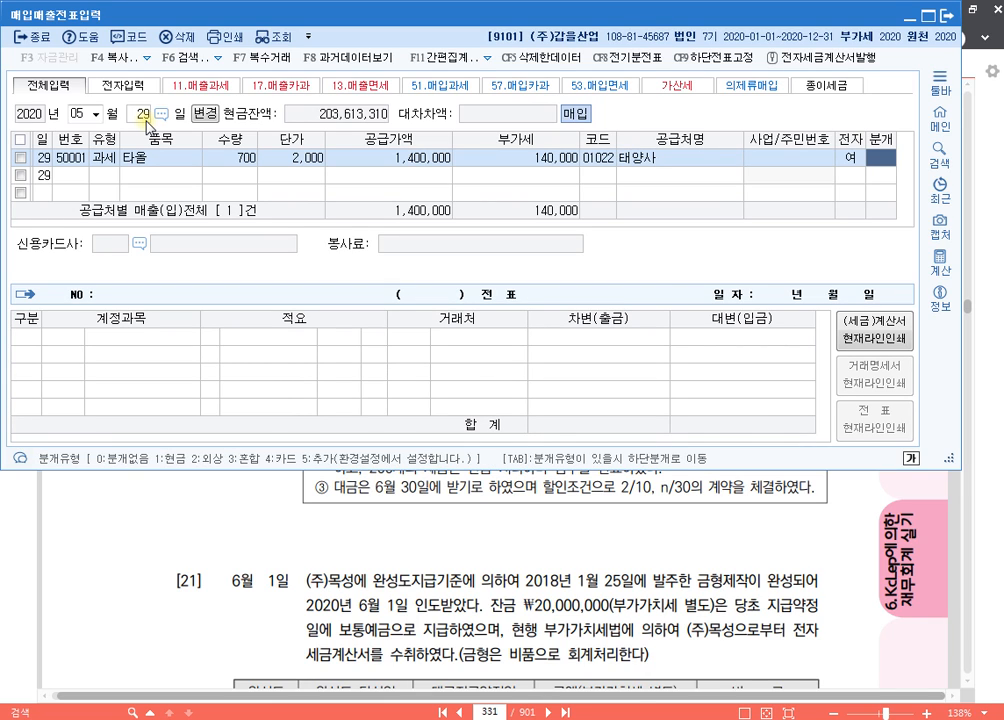
key(3)
key(Return)
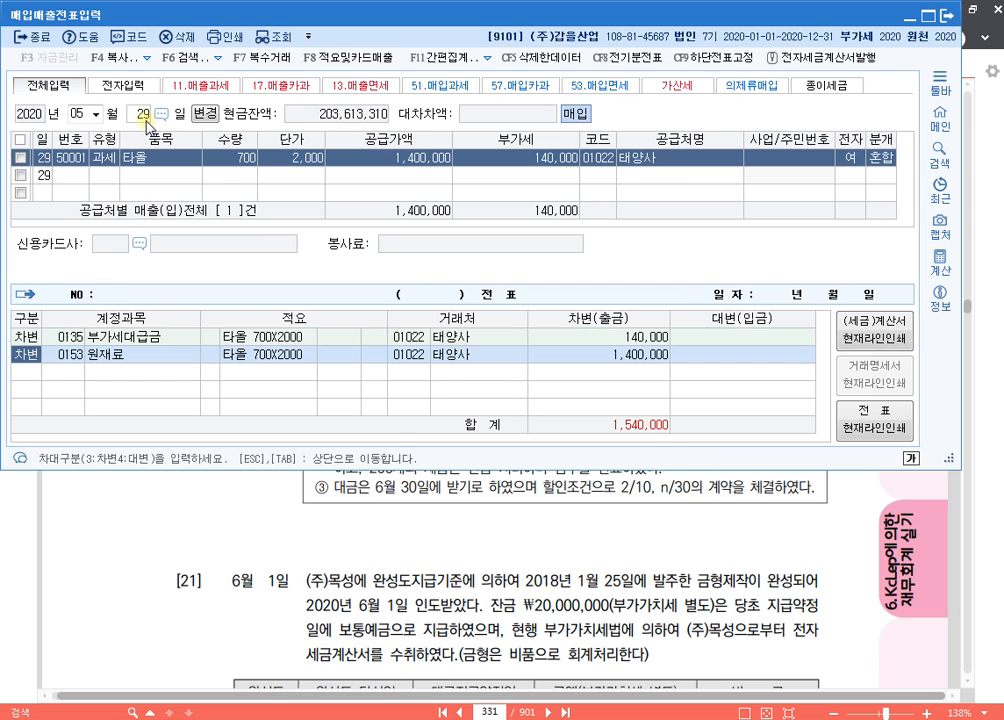
- Replace the 원재료 debit account with 0833 광고선전비 (판매관리비)
key(Return)
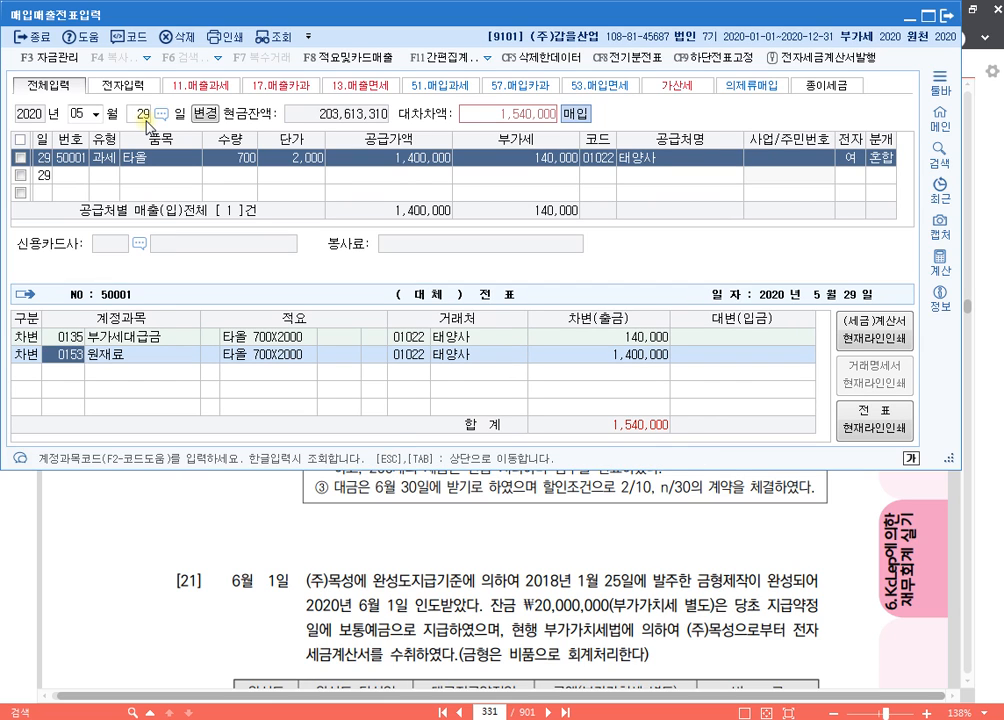
text(광고)
key(Return)
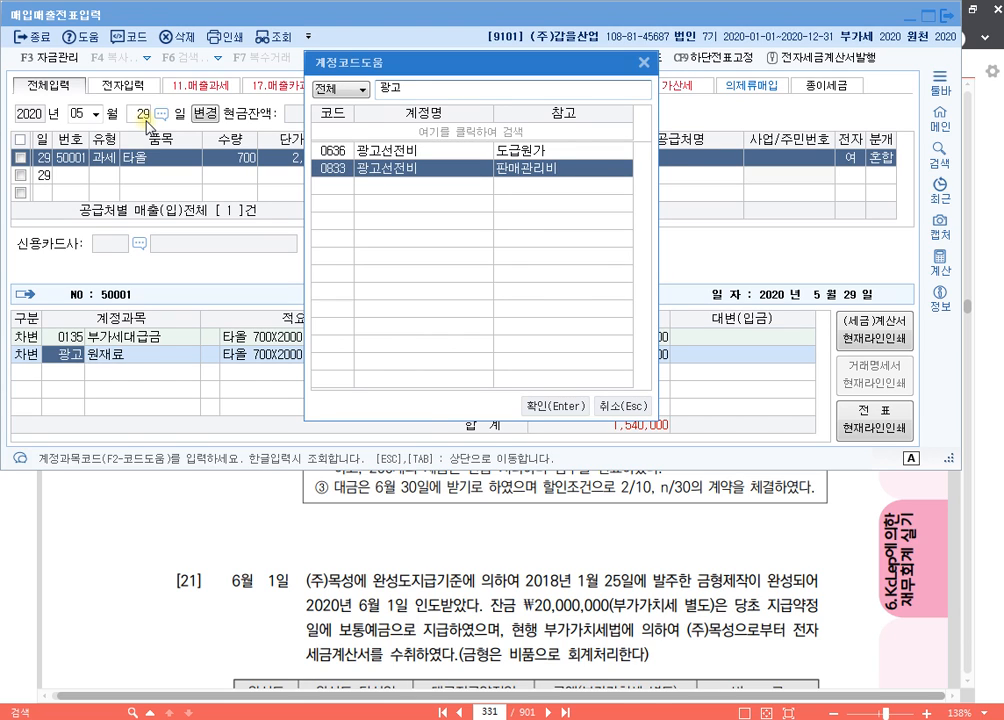
key(Return)
key(Return)
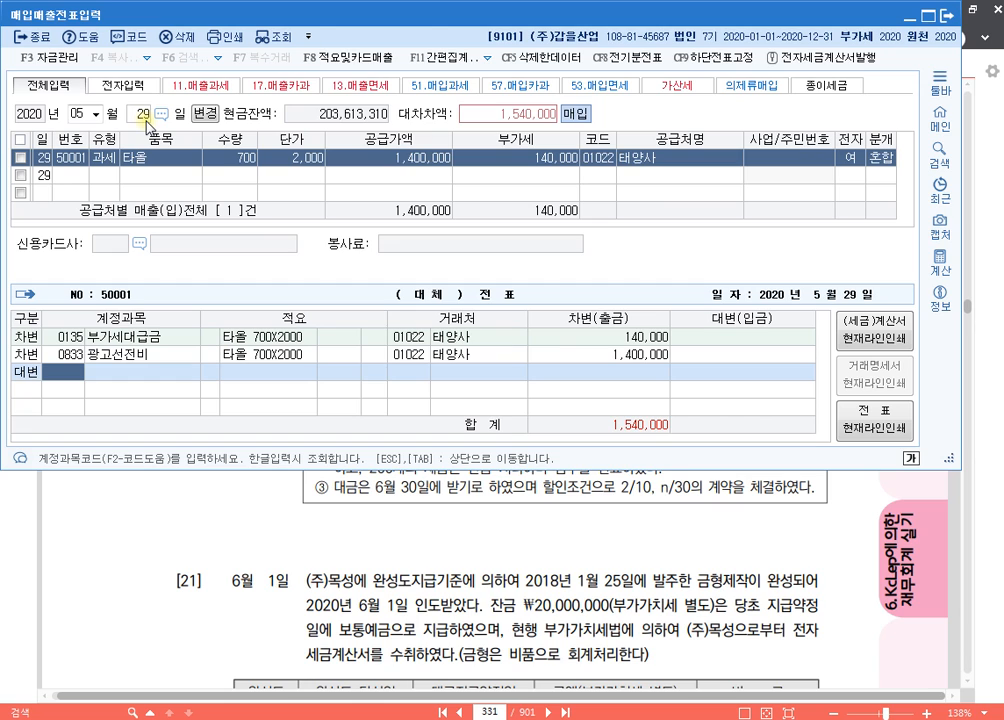
- Set the credit line to account 253 (미지급금) for the balancing amount and complete the May 29 voucher
text(253)
key(Return)
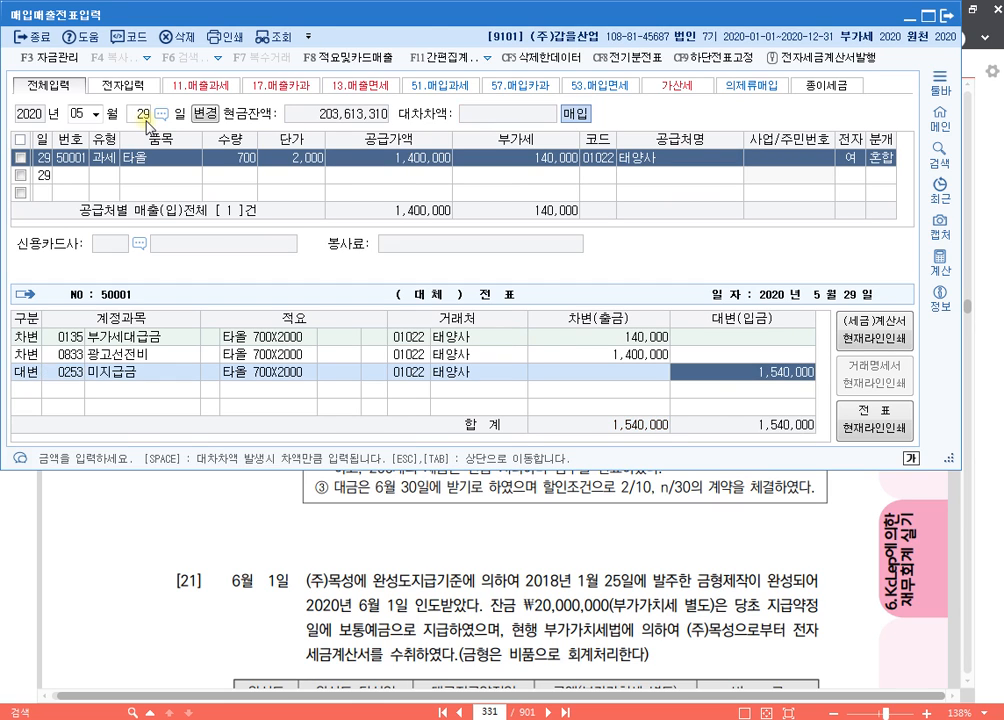
key(Return)
key(Up)
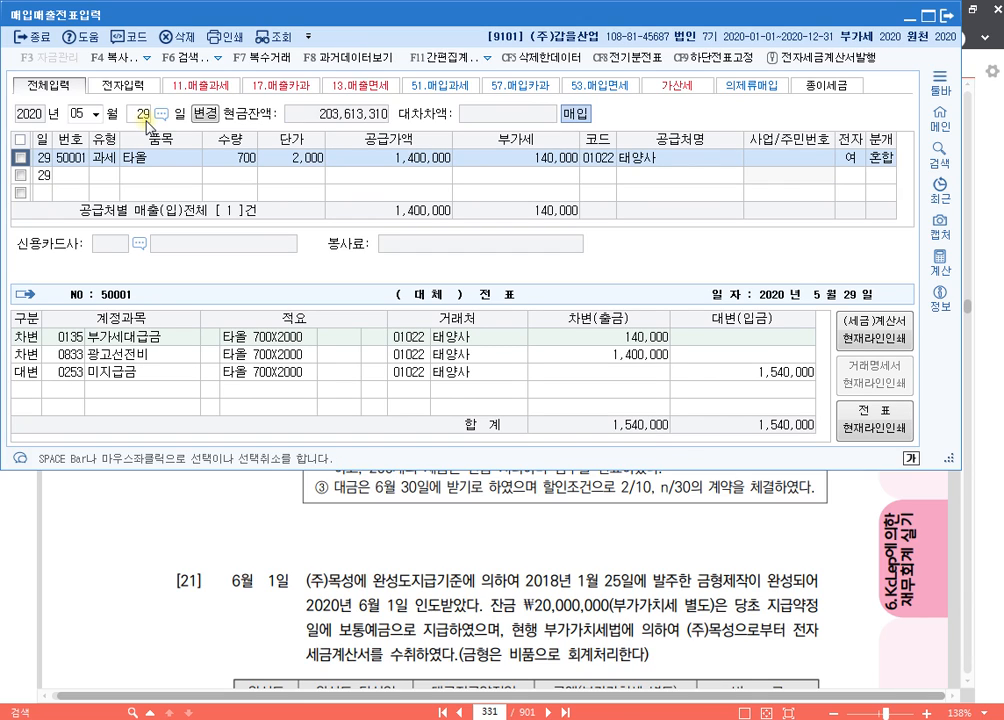
- Return to the PDF and highlight "제품이 인도" and "매출전자세금계산서를 발행하였다" in question [20]
click(567, 530)
scroll(562, 437, down, 3)
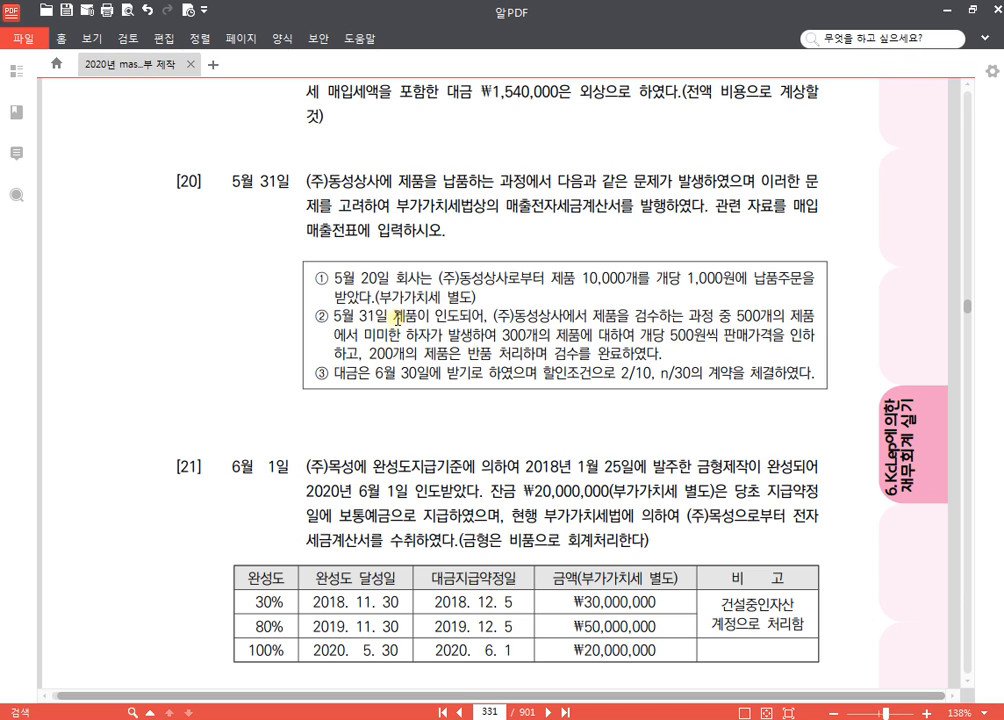
drag(392, 316, 460, 316)
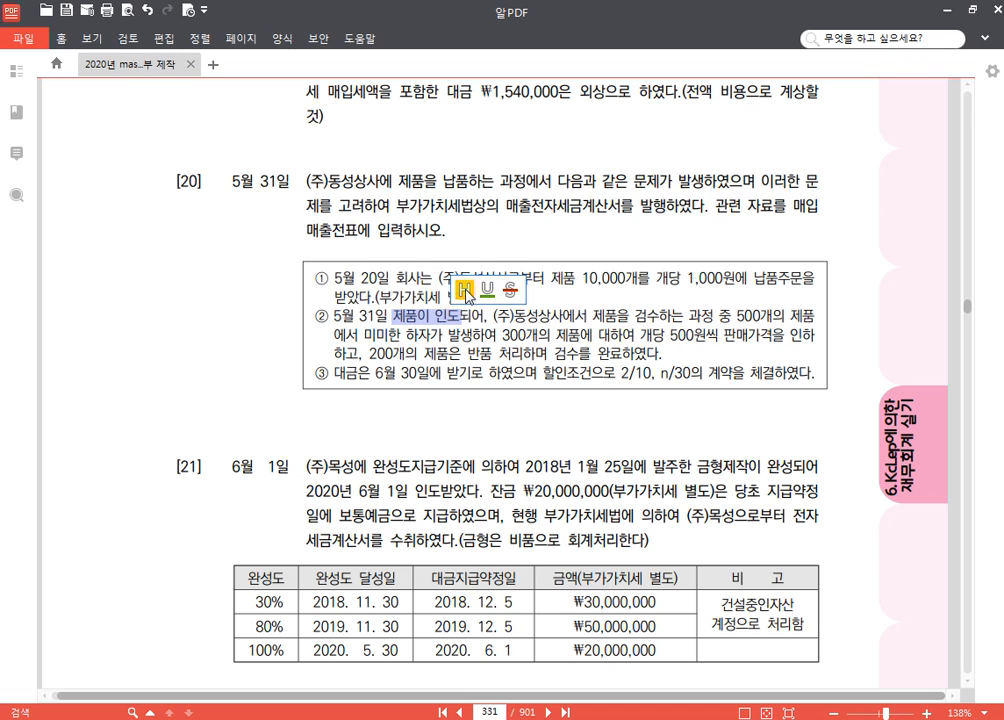
click(401, 285)
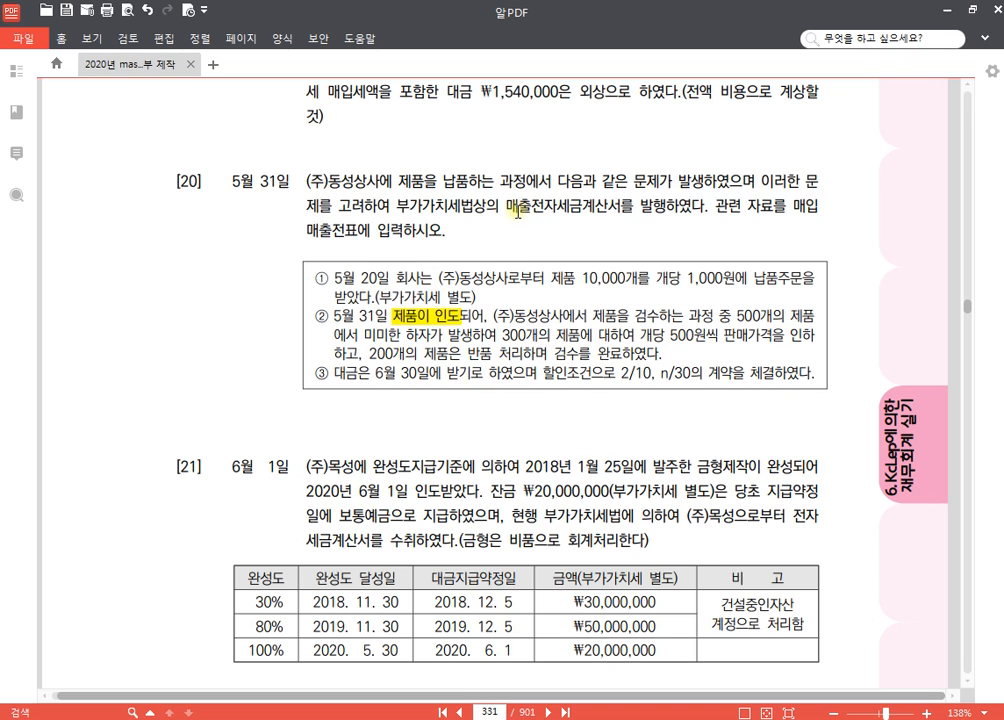
drag(509, 207, 700, 207)
click(714, 179)
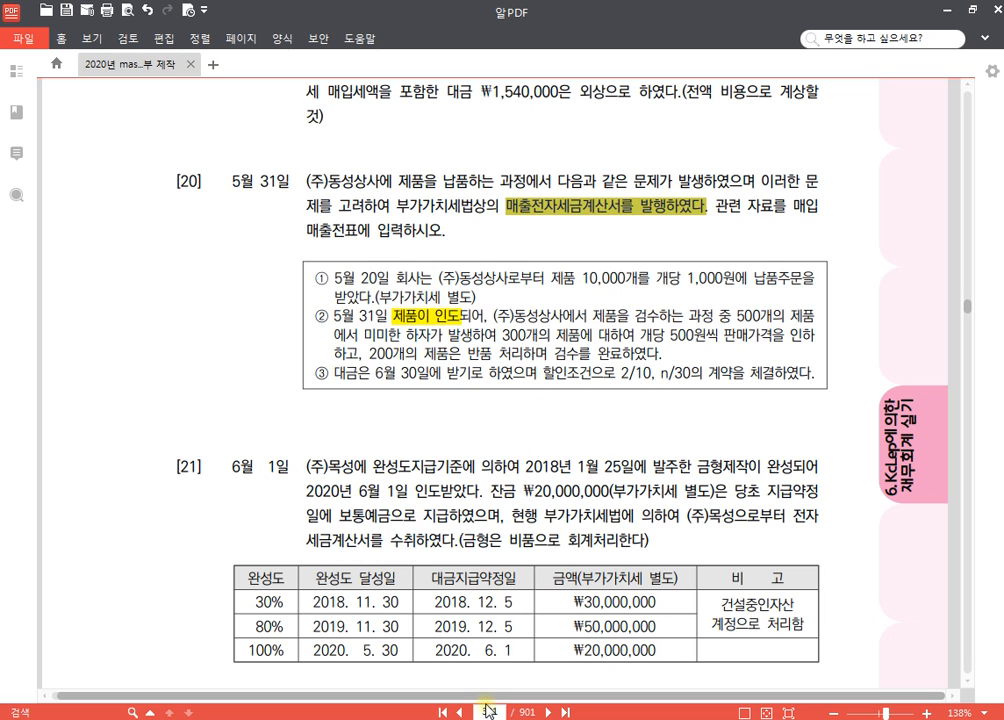
- Switch to the 매입매출전표입력 window, set the voucher day to 31 and start a new line of type 11 (과세 매출)
mouse_move(472, 718)
click(470, 648)
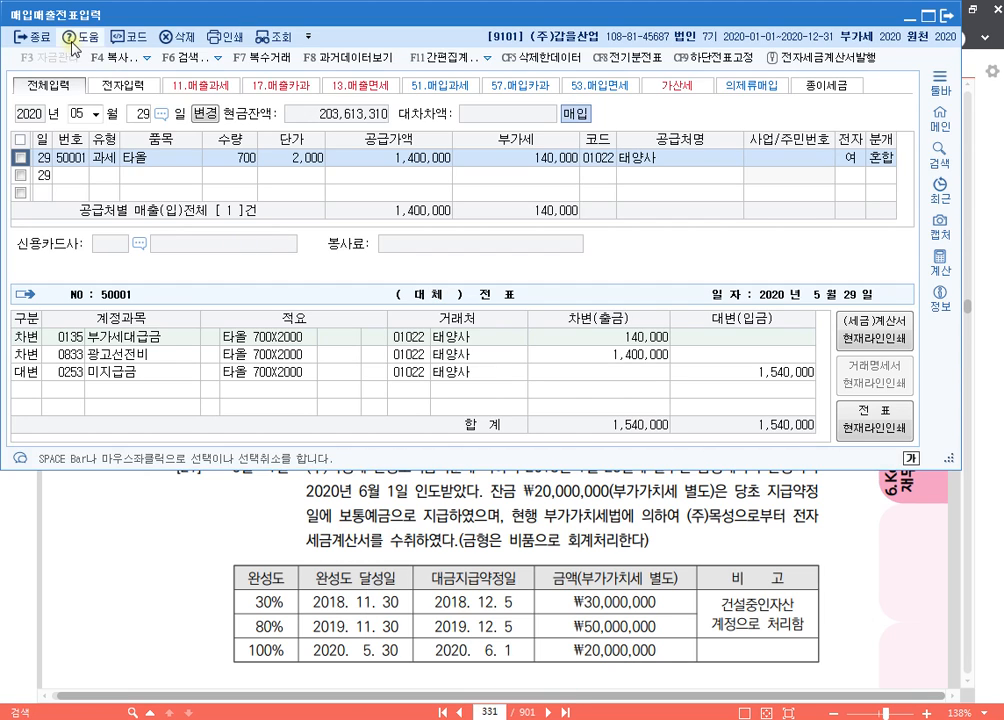
click(139, 114)
text(31)
key(Return)
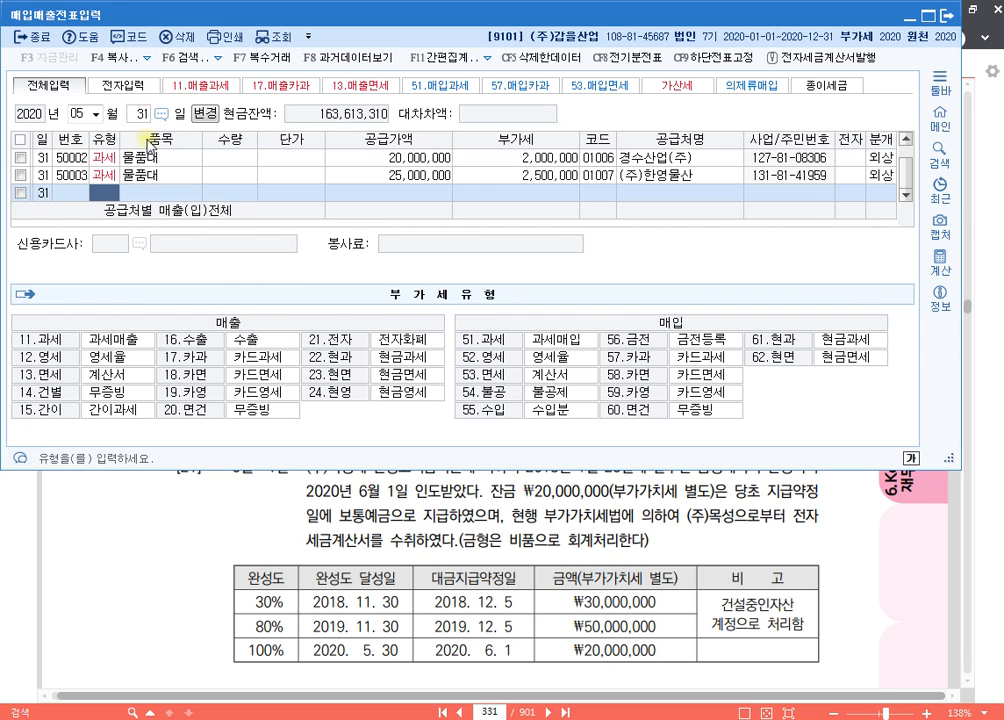
text(11)
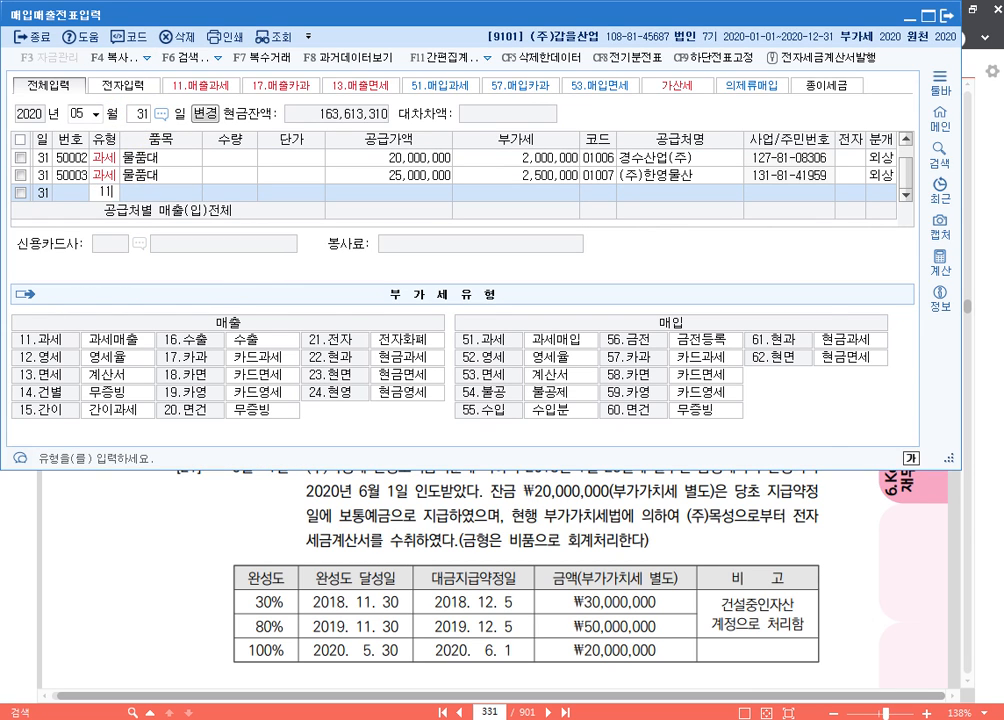
key(Return)
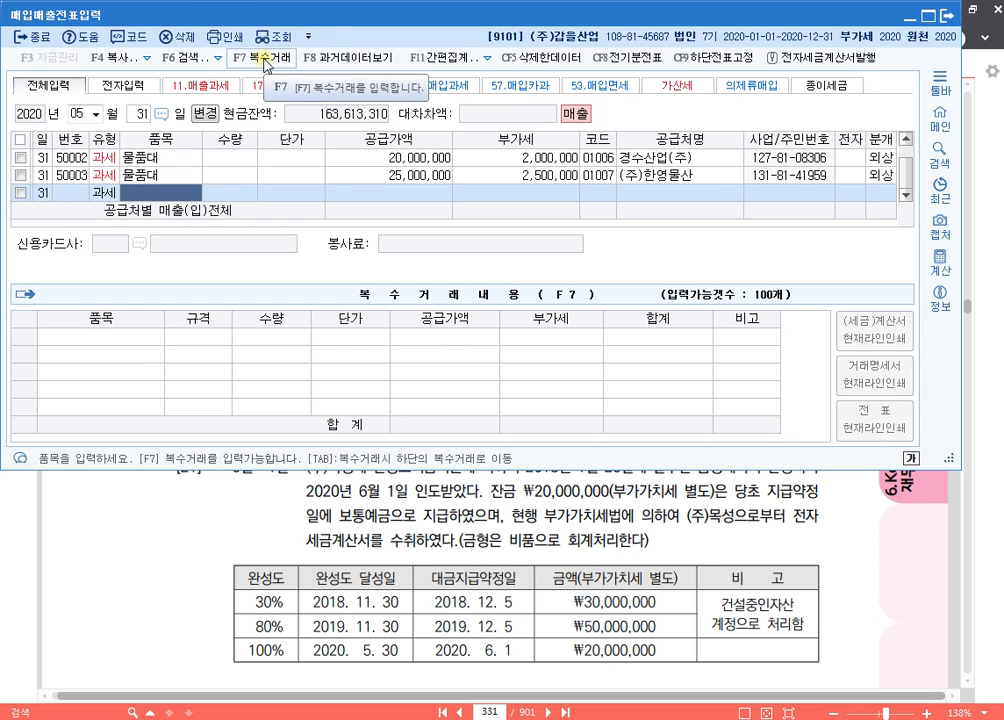
- Open the 복수거래 details and enter the first item as 제품, quantity 9,500 at unit price 1,000
click(265, 60)
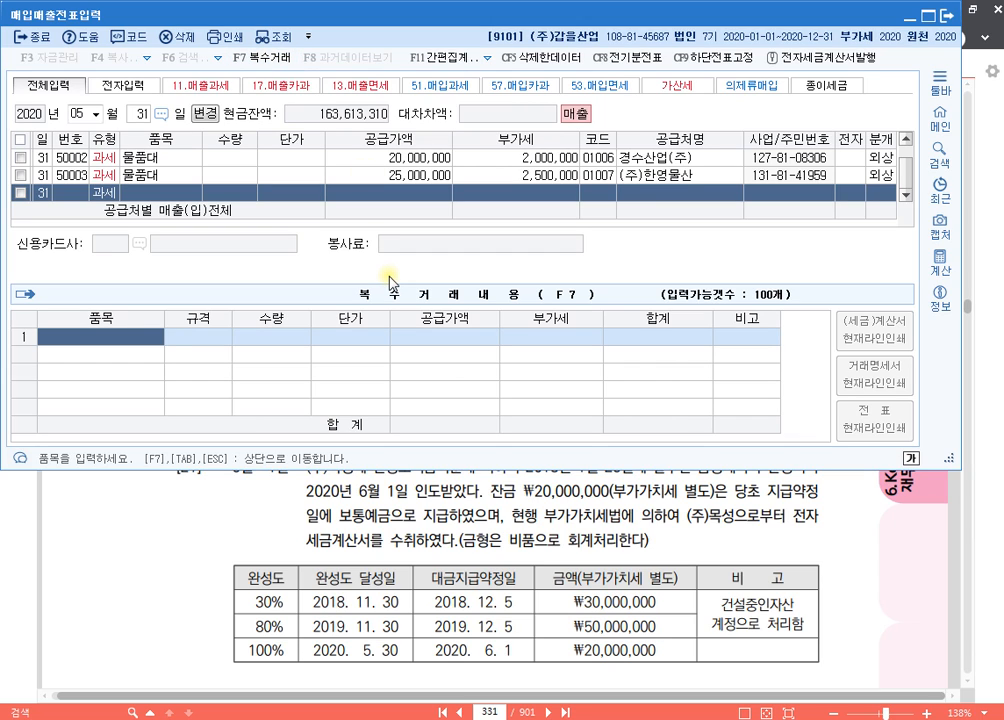
text(제품)
key(Return)
key(Return)
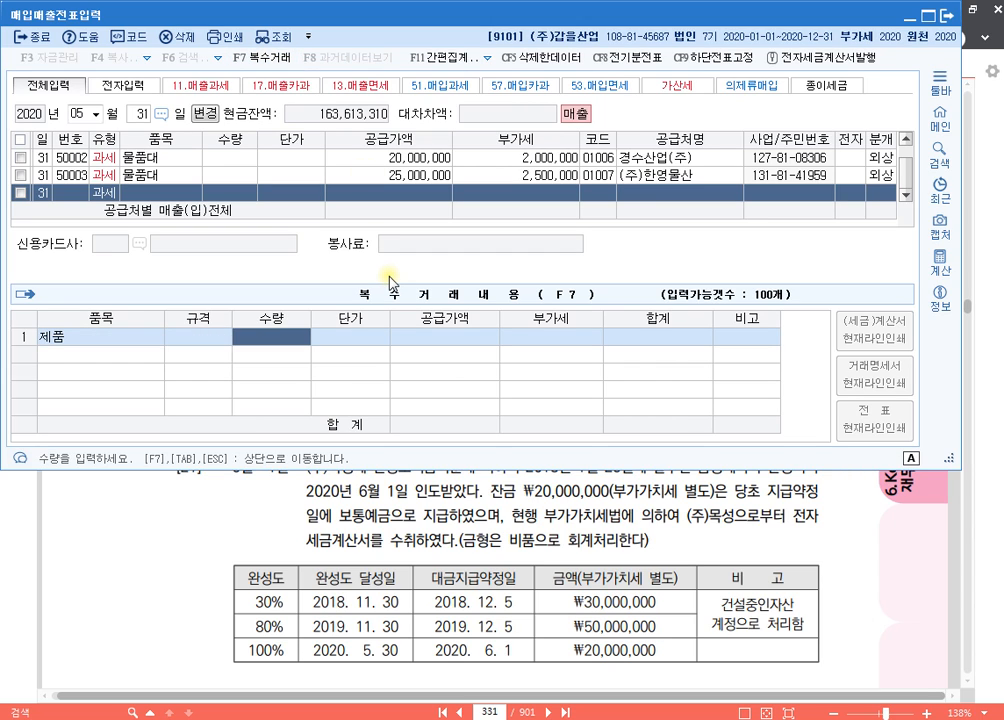
text(9500)
key(Return)
text(1000)
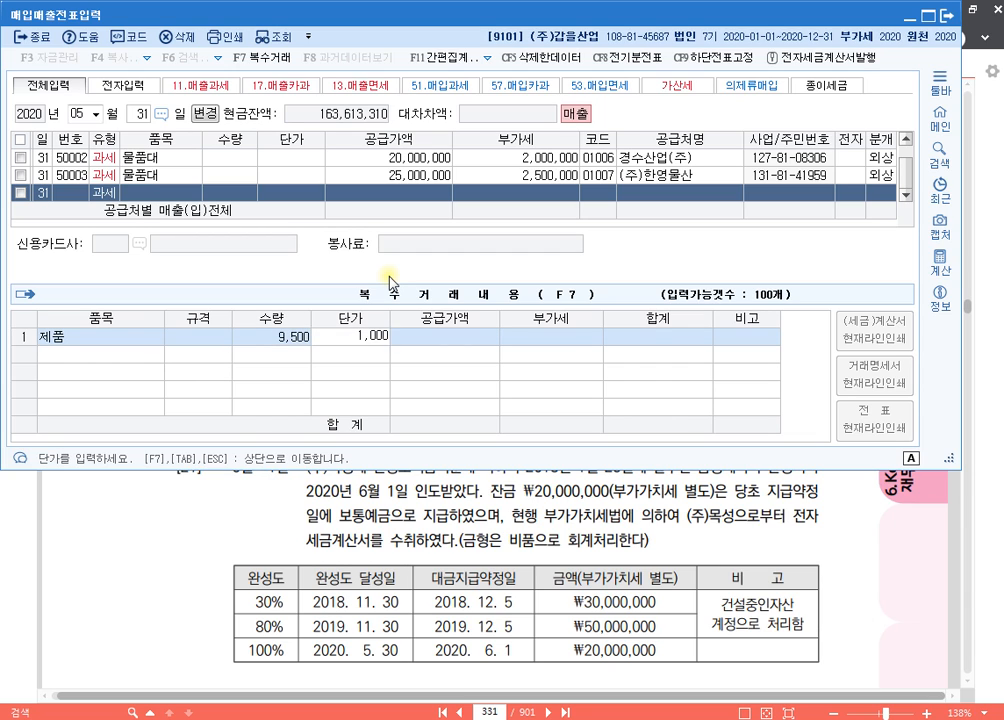
key(Return)
key(Return)
key(Return)
key(Return)
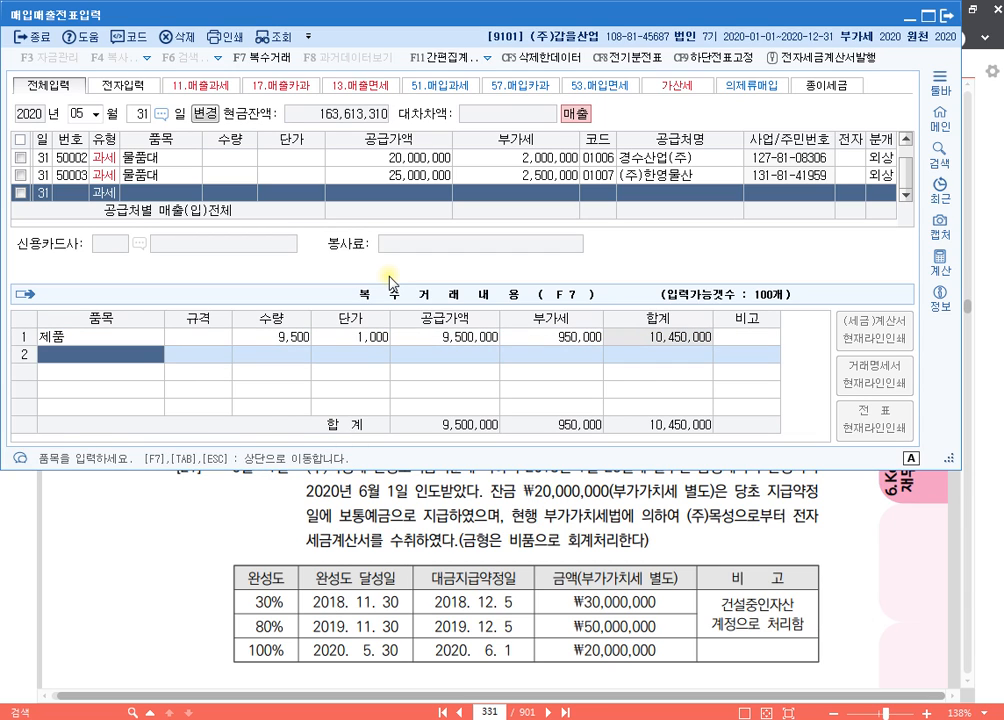
- Add a second 복수거래 item 제품, quantity 300 at unit price 500, and return to the voucher line
text(제품)
key(Return)
key(Return)
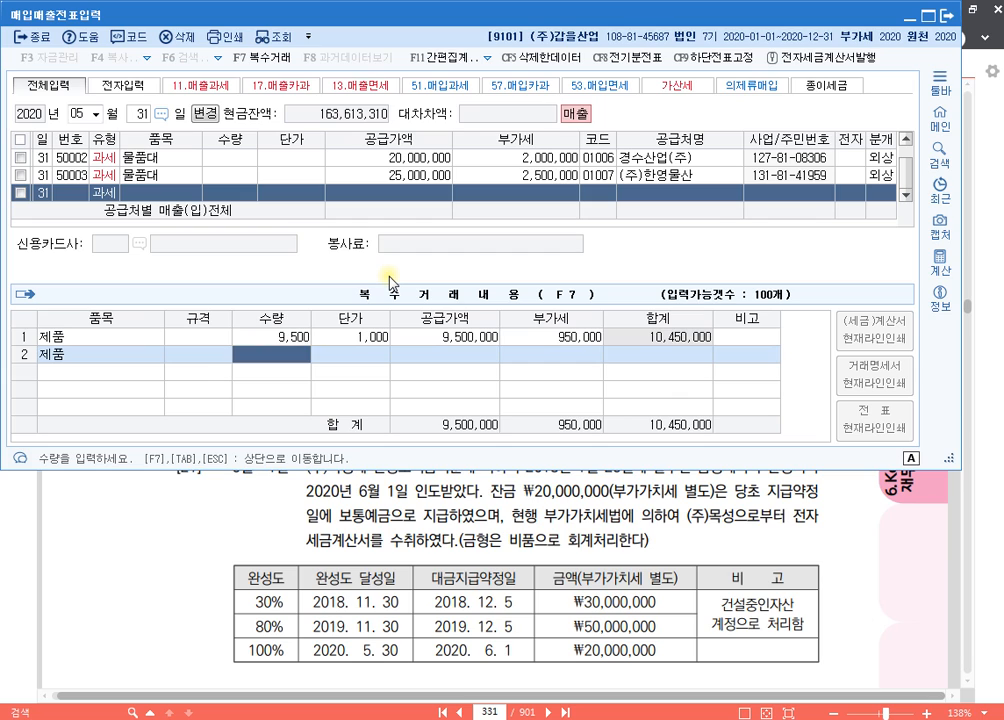
text(300)
key(Return)
text(500)
key(Return)
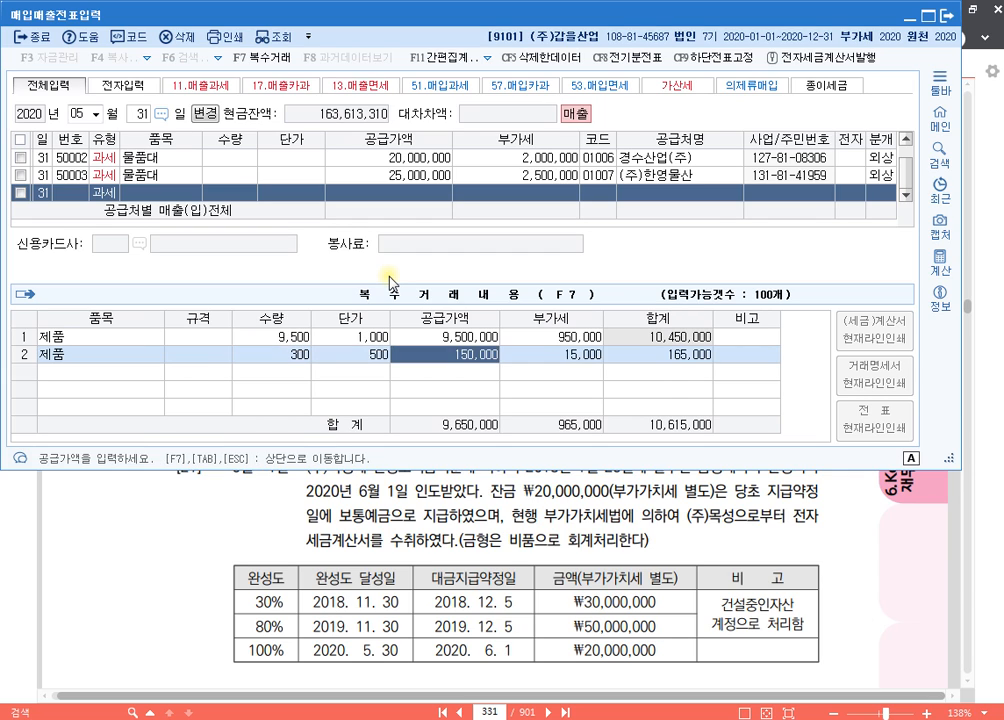
key(Return)
key(Return)
key(Return)
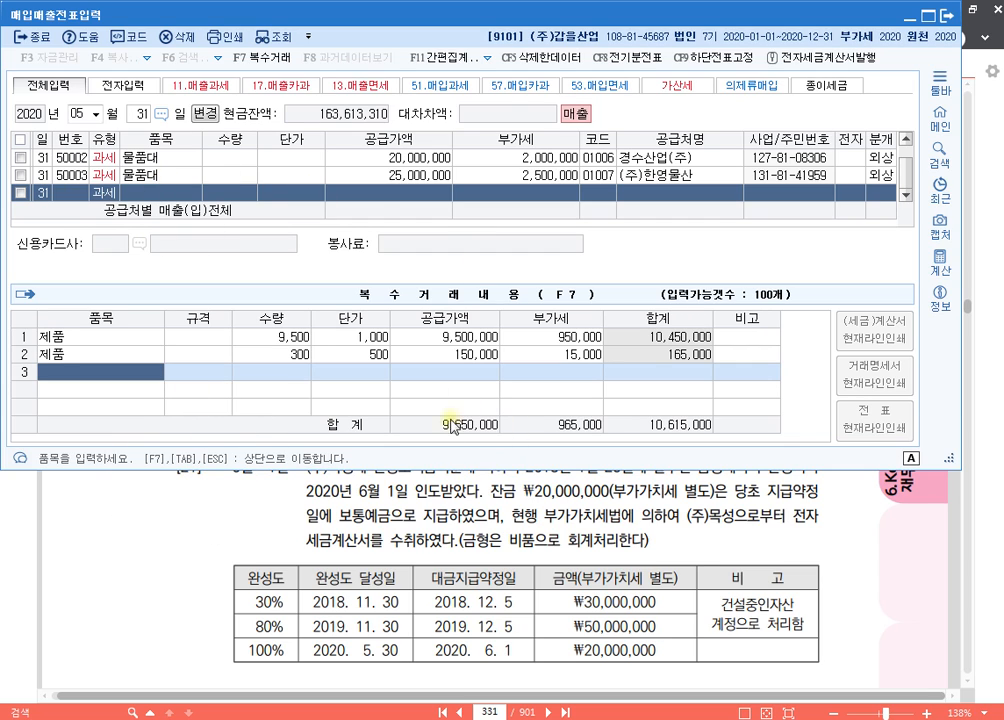
key(Escape)
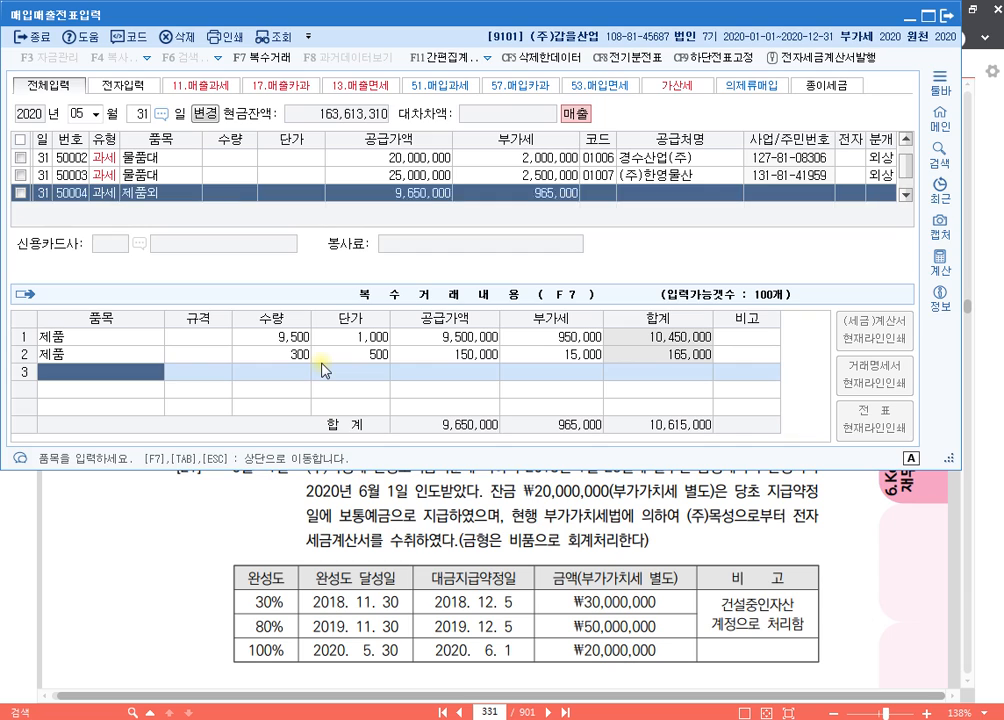
- Set the trading partner of the May 31 sales voucher to (주)동성상사 (code 03013)
key(Return)
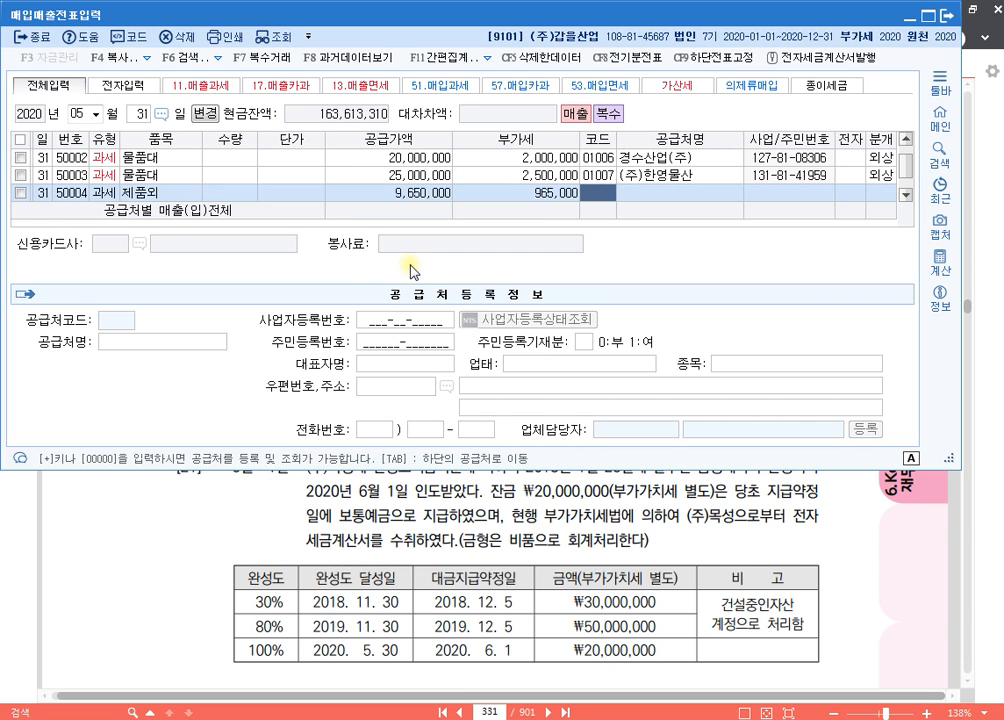
text(동)
key(Return)
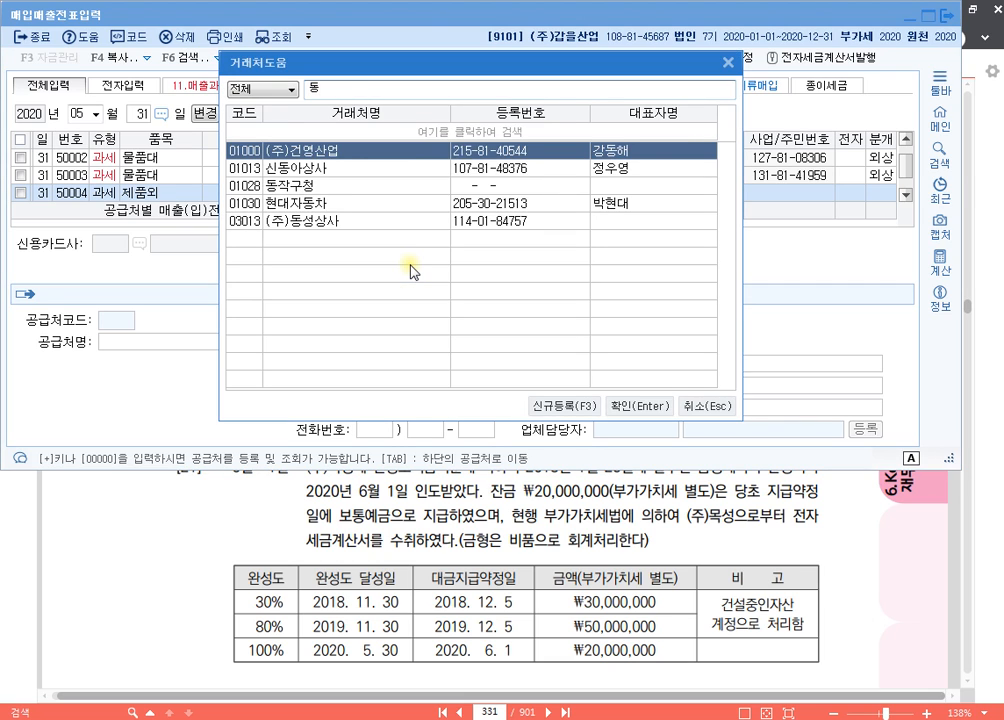
text(성)
key(Return)
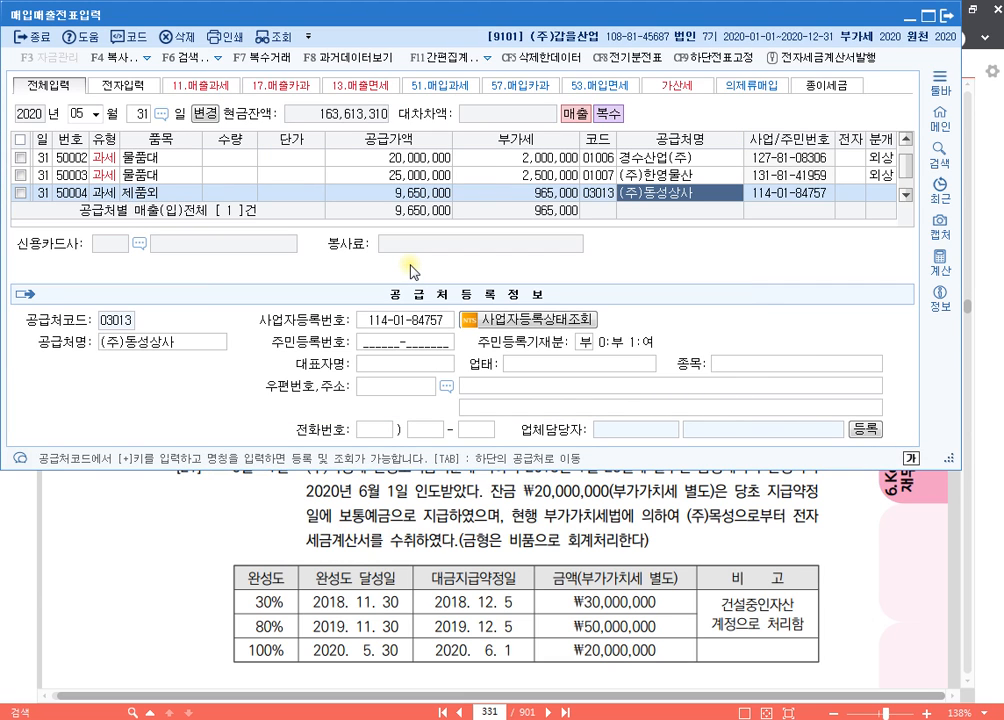
key(Return)
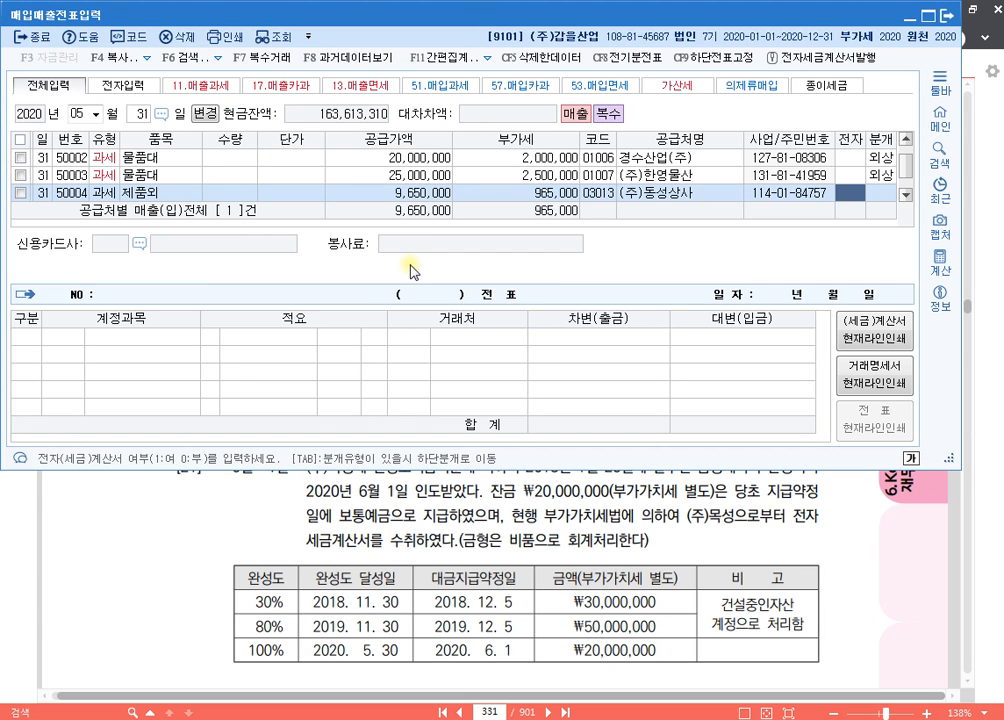
- Mark the invoice as electronic (여), set the journal type to 2 (외상), and complete the May 31 voucher
text(1)
key(Return)
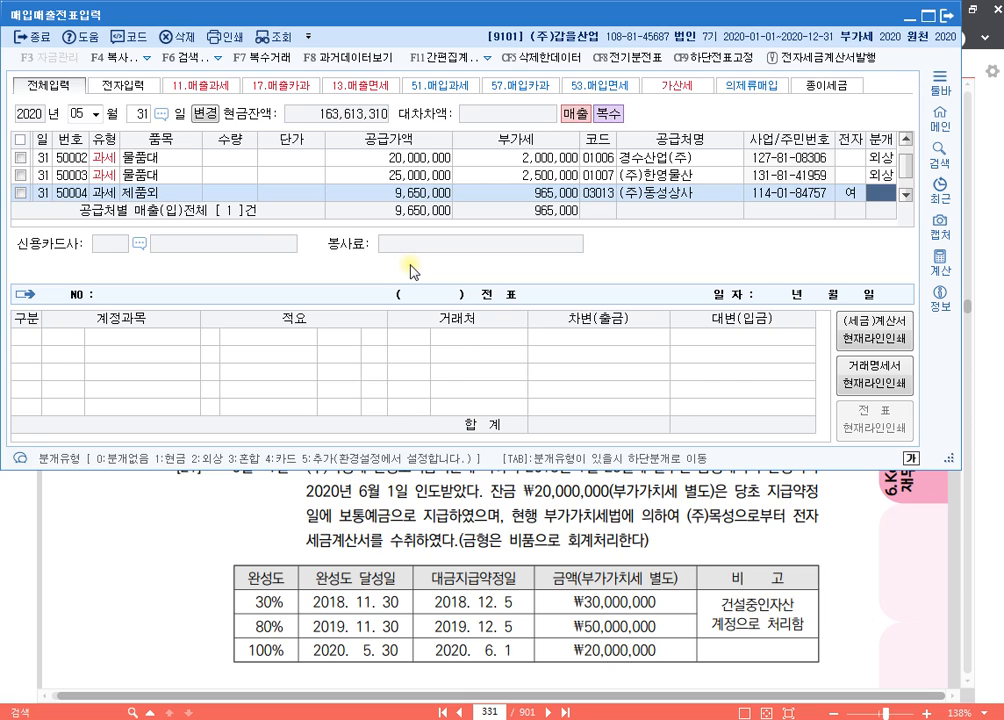
text(2)
key(Return)
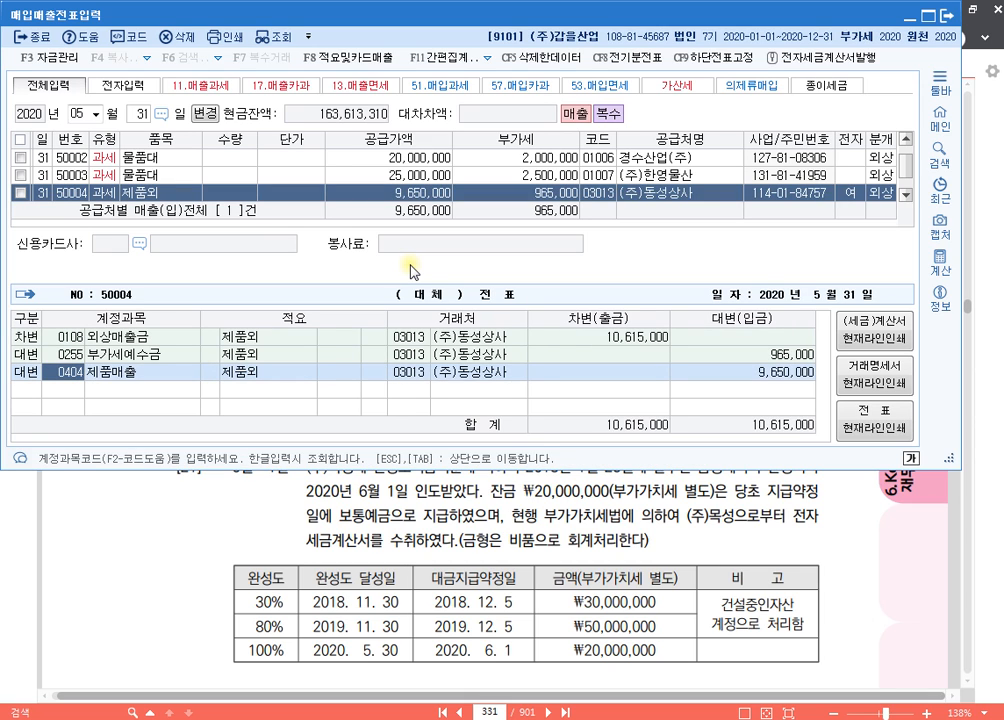
key(Return)
key(Return)
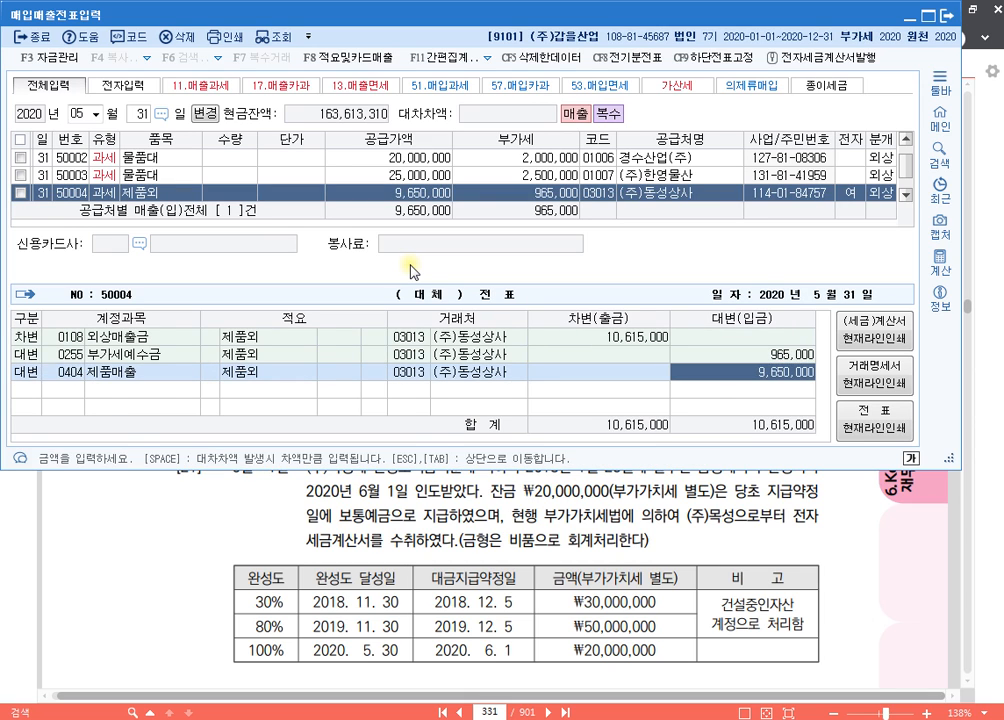
key(Up)
key(Left)
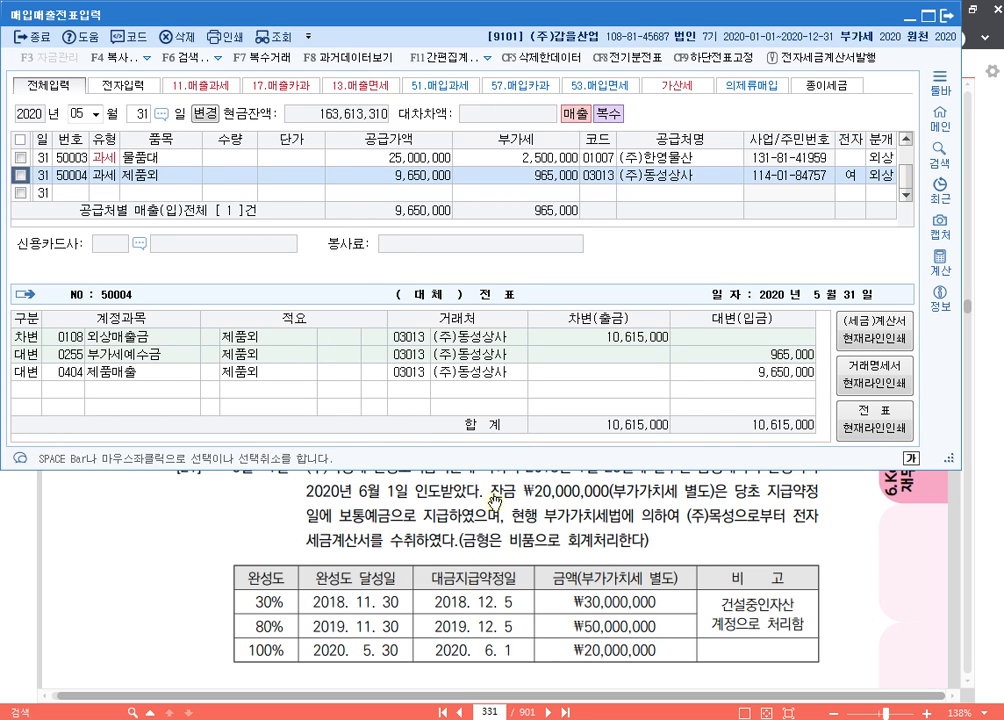
- Return to the PDF and highlight "완성도지급기준" in question [21]
click(821, 540)
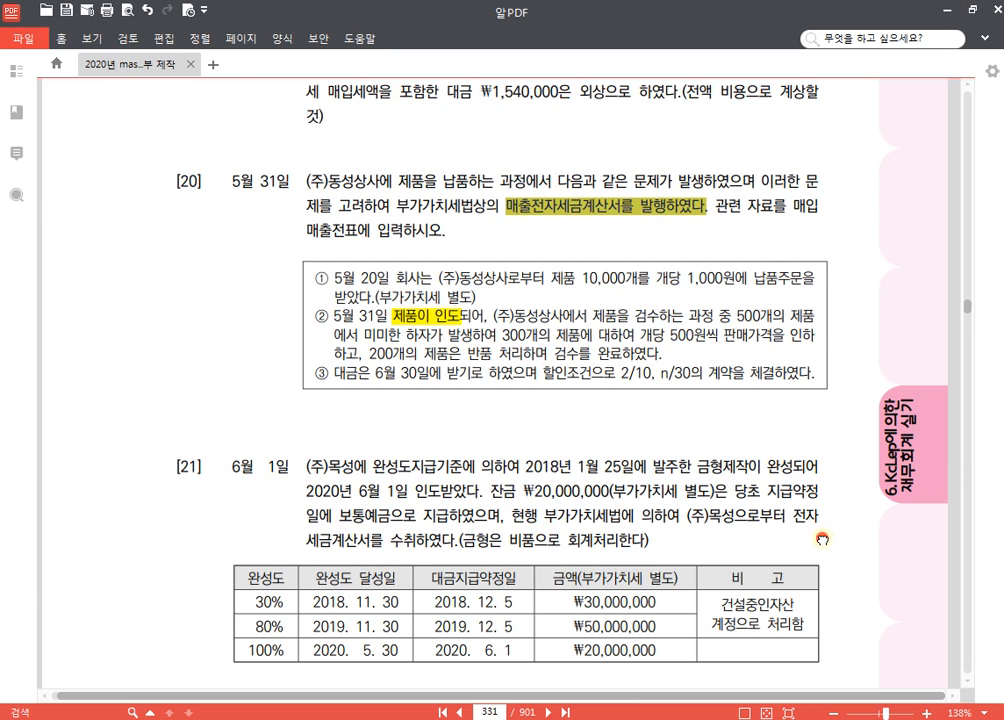
scroll(818, 560, down, 3)
drag(734, 496, 725, 435)
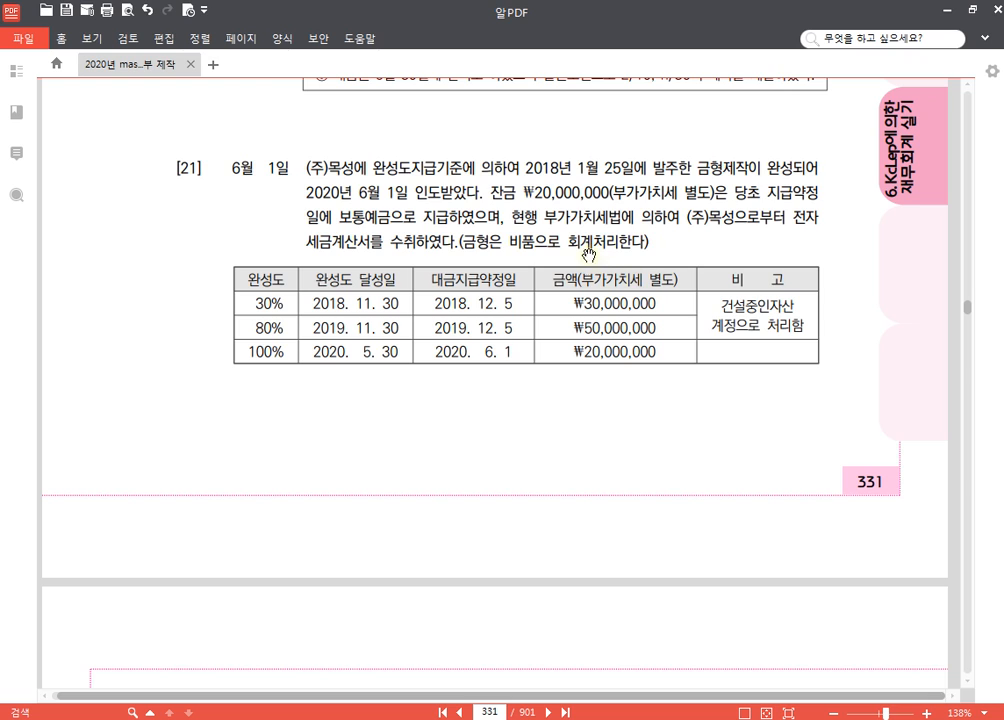
drag(376, 170, 455, 169)
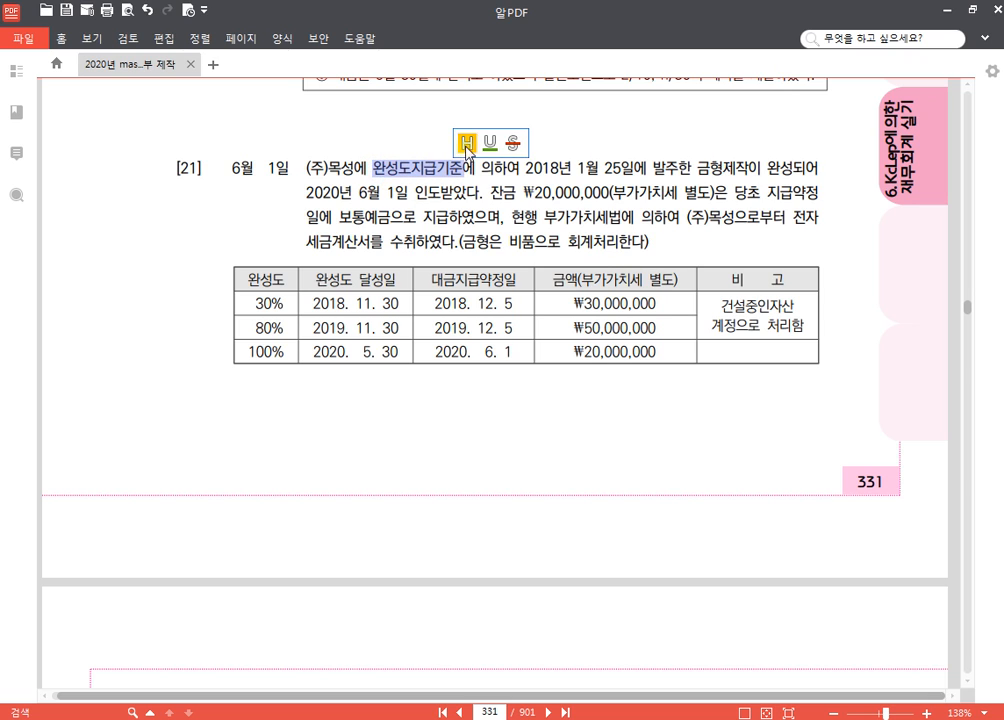
click(464, 140)
click(479, 213)
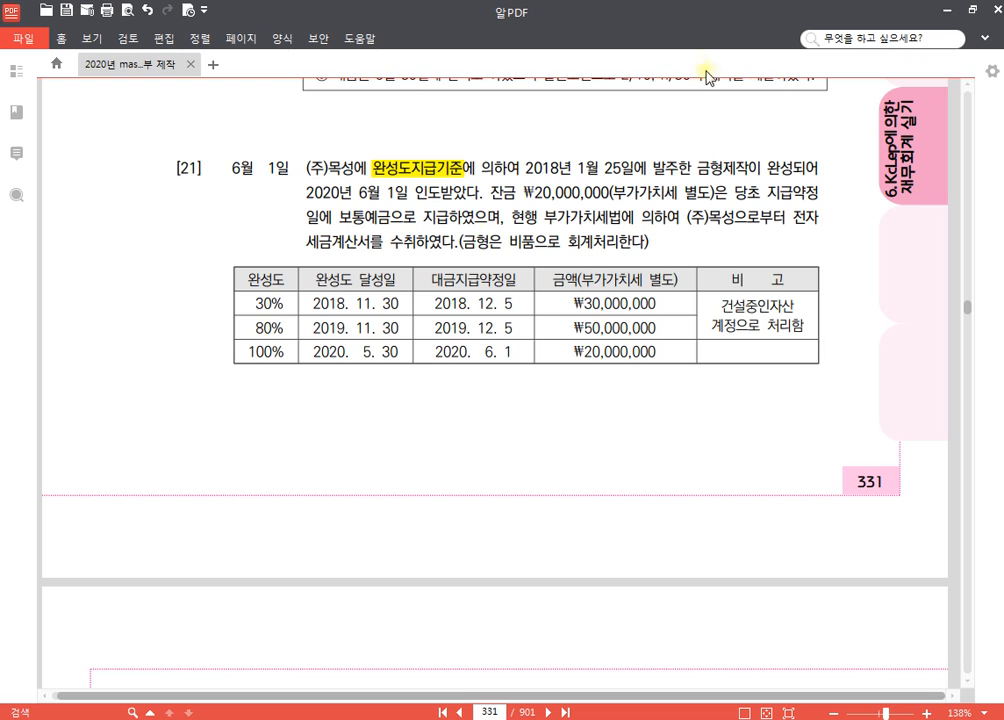
- Highlight the "대금지급약정일" column heading in the table of question [21]
click(622, 306)
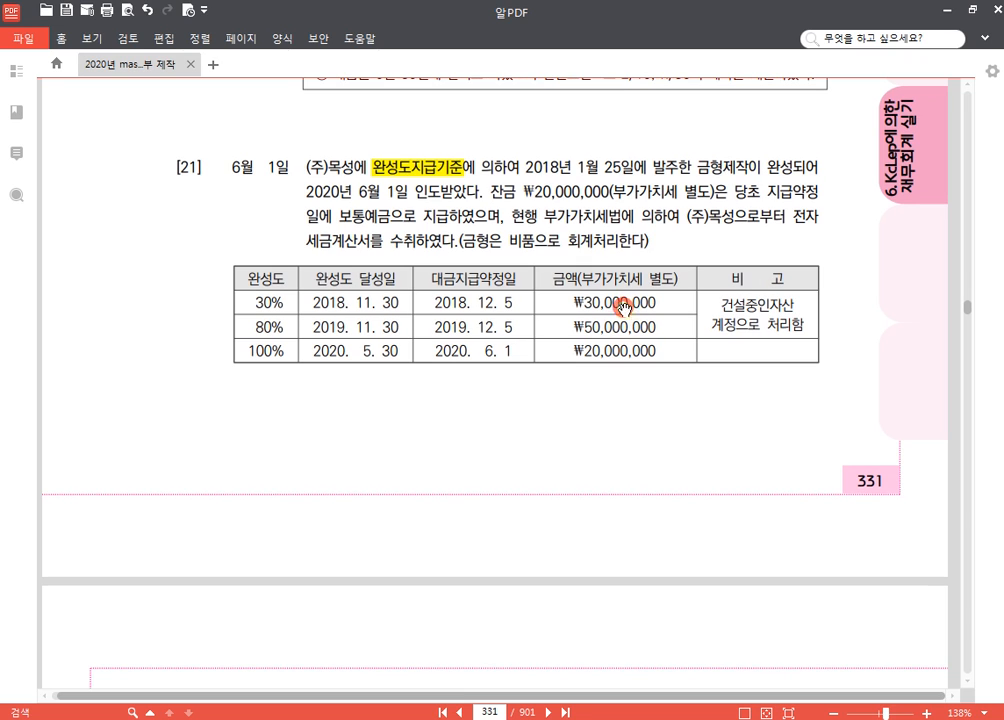
drag(436, 278, 516, 278)
click(527, 251)
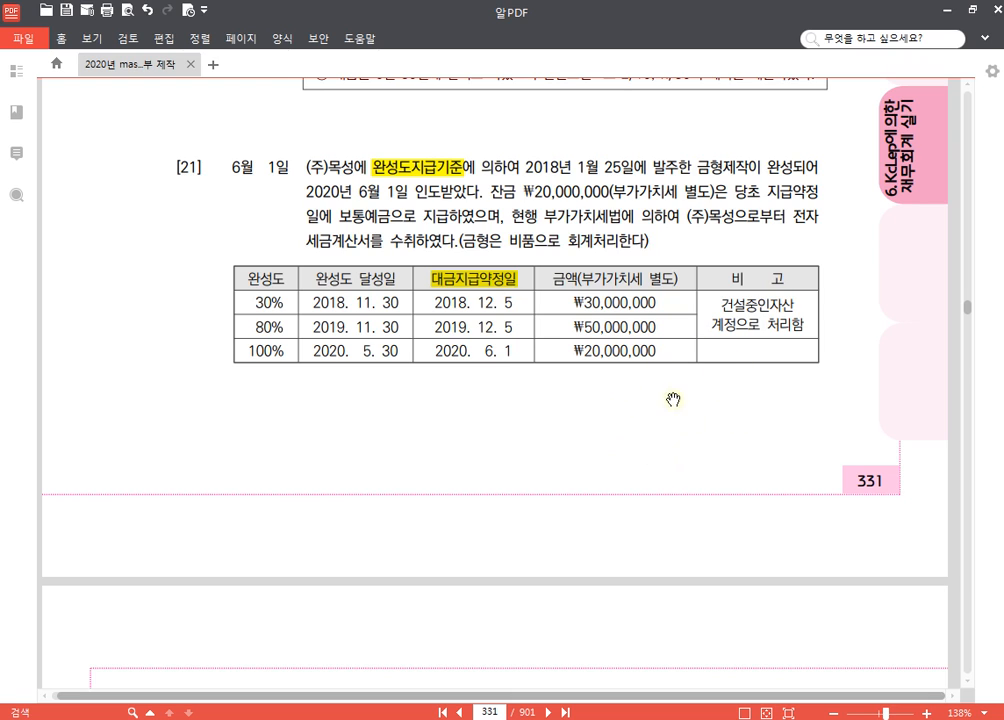
click(615, 358)
- Switch to the 매입매출전표입력 window, set the date to June 1 and start a line of type 51 (과세 매입)
mouse_move(460, 715)
click(460, 625)
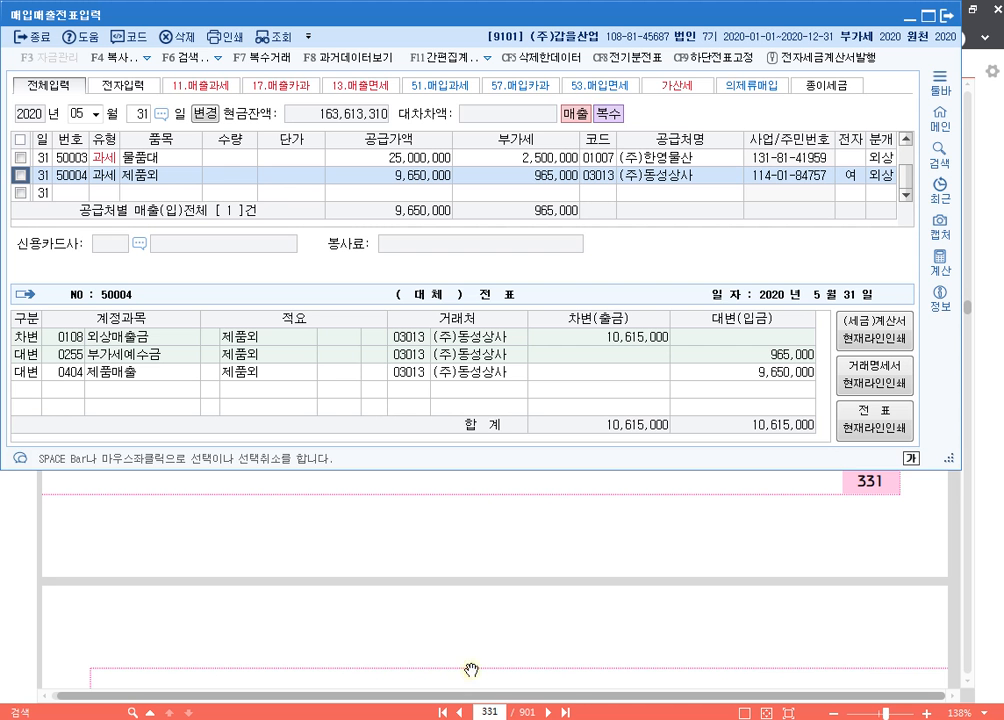
click(79, 112)
text(6)
key(Return)
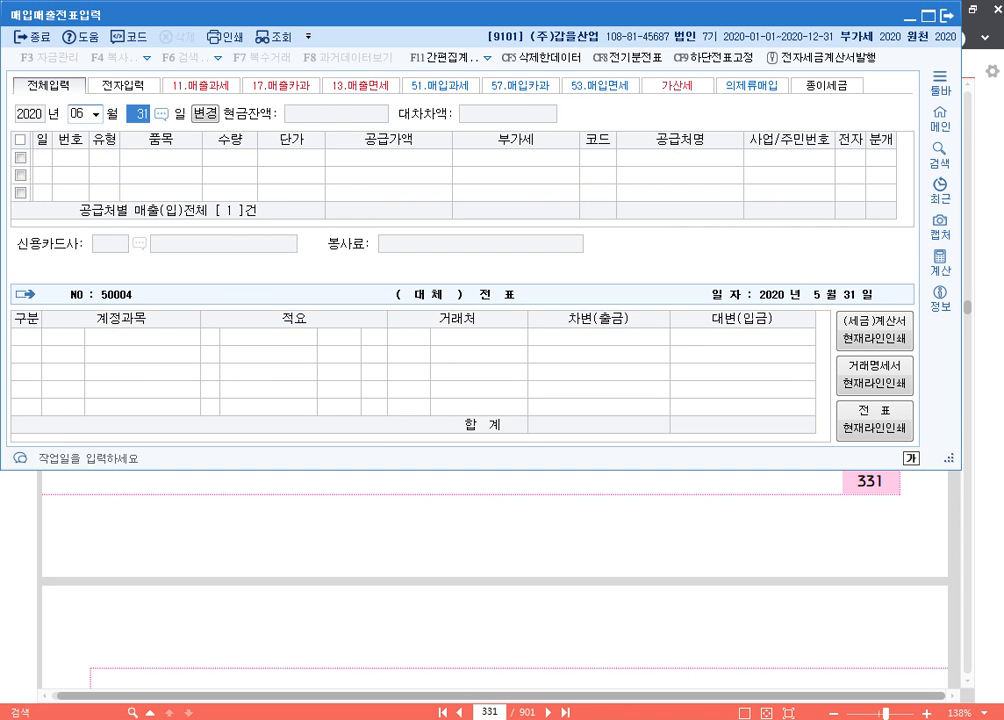
text(1)
key(Return)
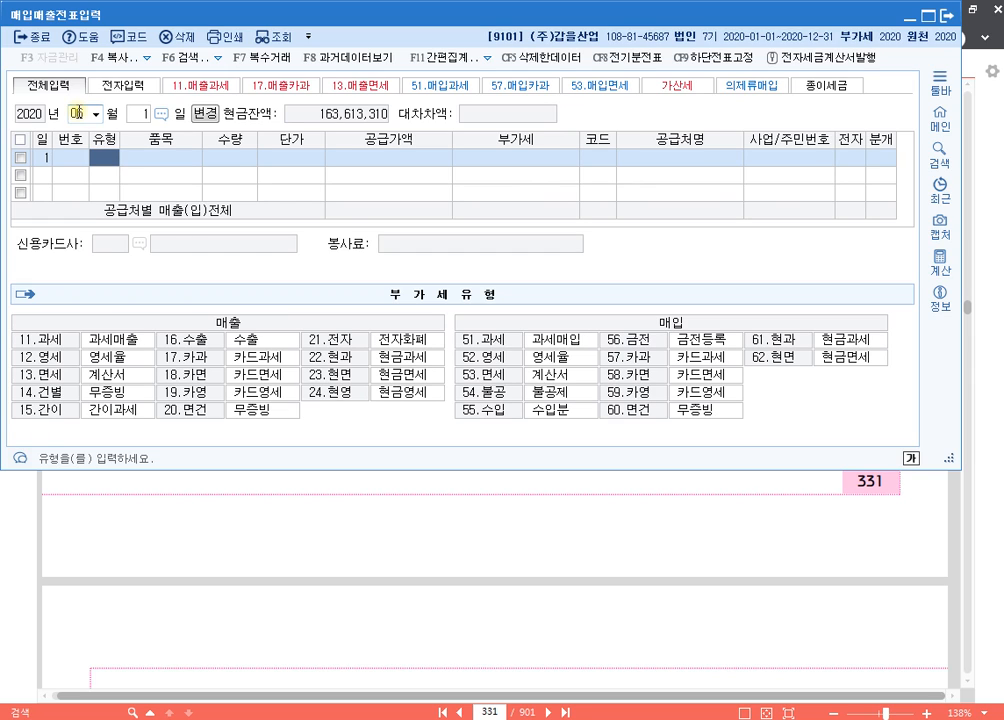
text(51)
key(Return)
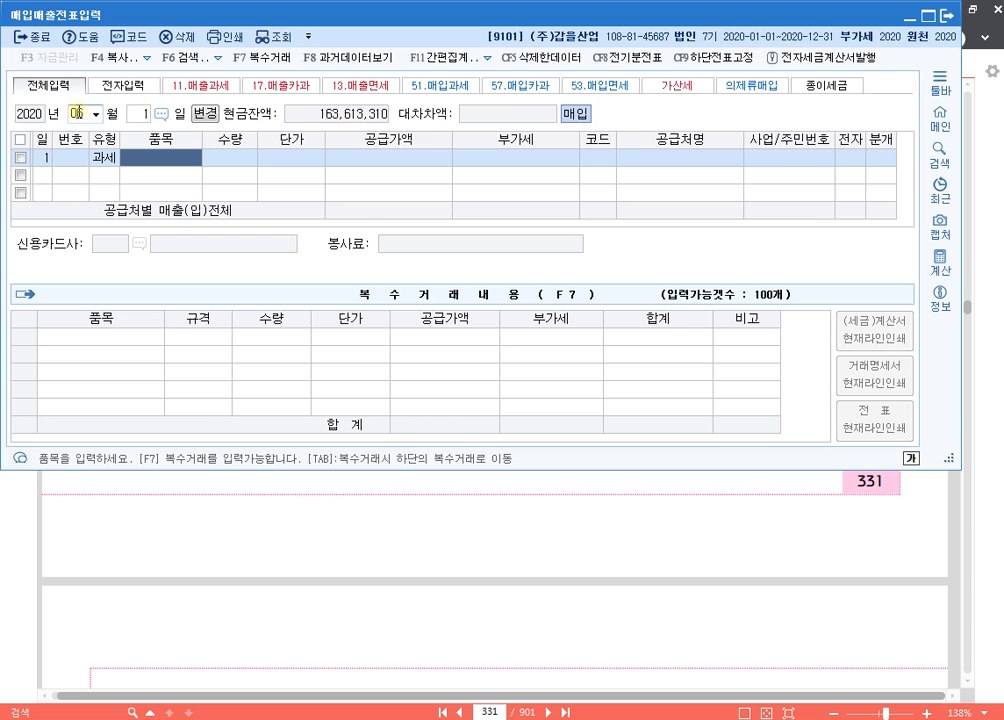
- Enter 금형 as the item with a supply amount of 20,000,000, leaving quantity and unit price blank
text(금형)
key(Return)
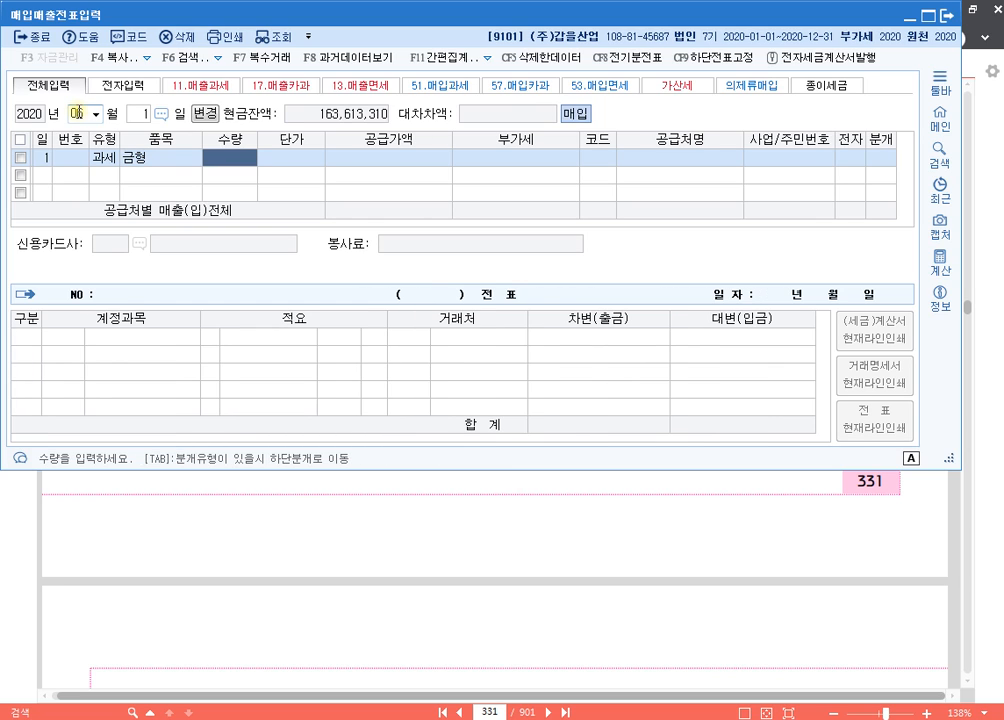
key(Return)
key(Return)
text(20000000)
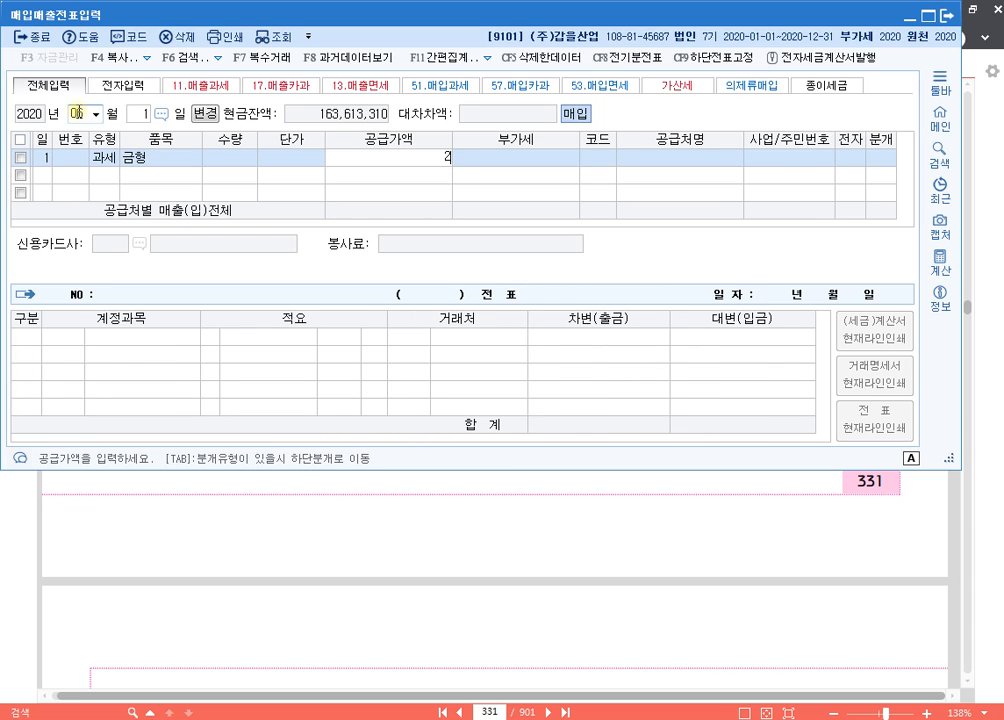
key(Return)
key(Return)
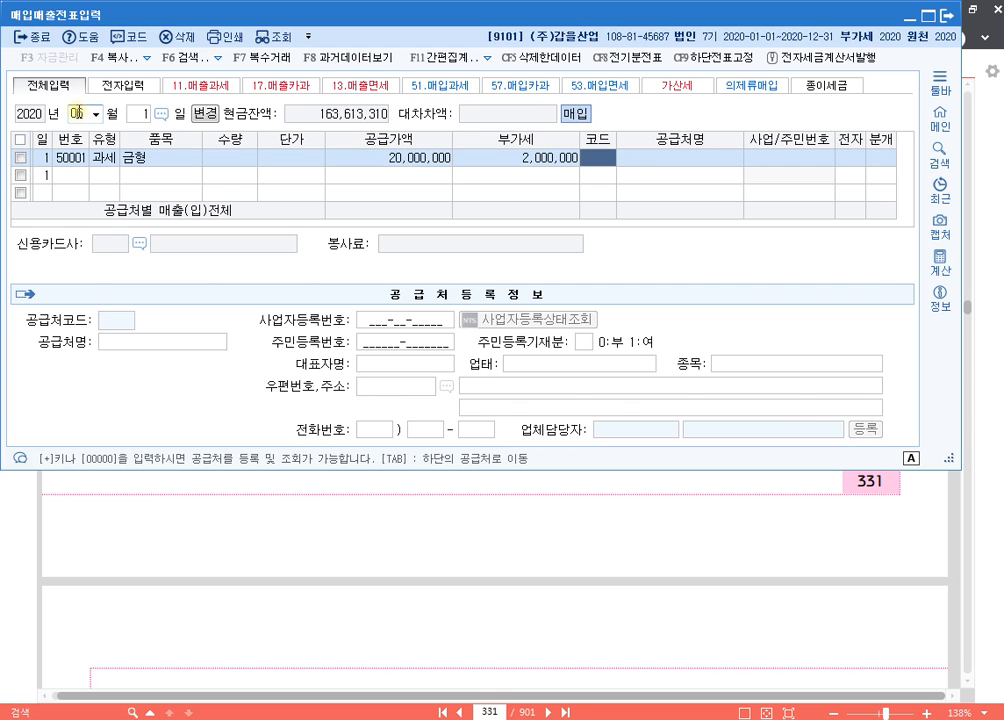
- Set the supplier of the June 1 purchase to (주)목성 and mark the invoice as electronic (여)
text(목성)
key(Return)
key(Return)
key(Return)
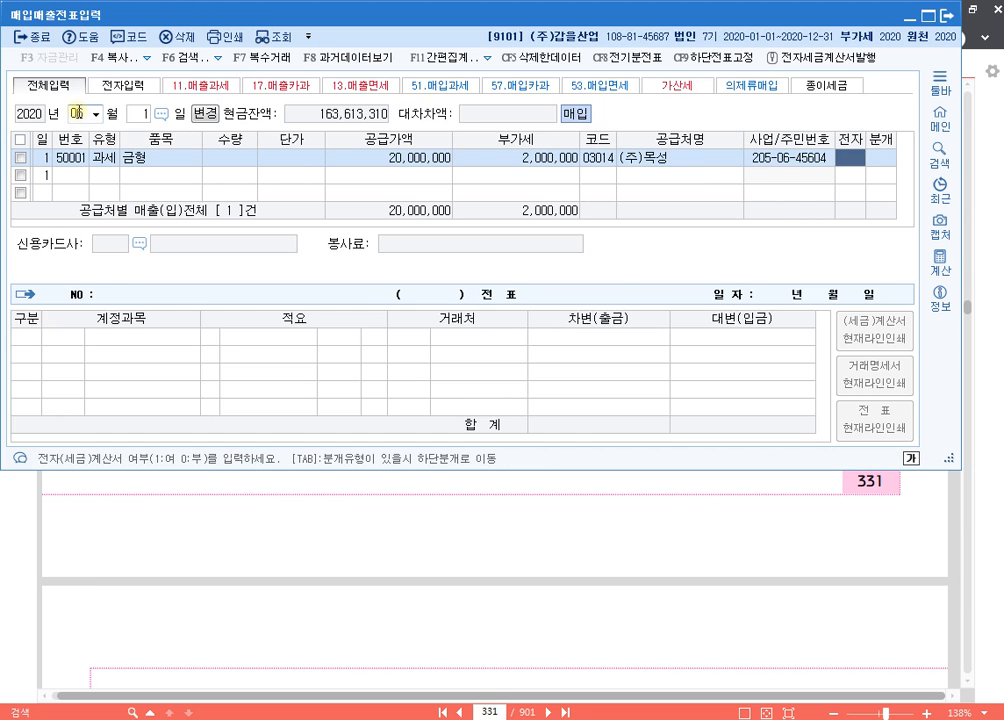
text(1)
key(Return)
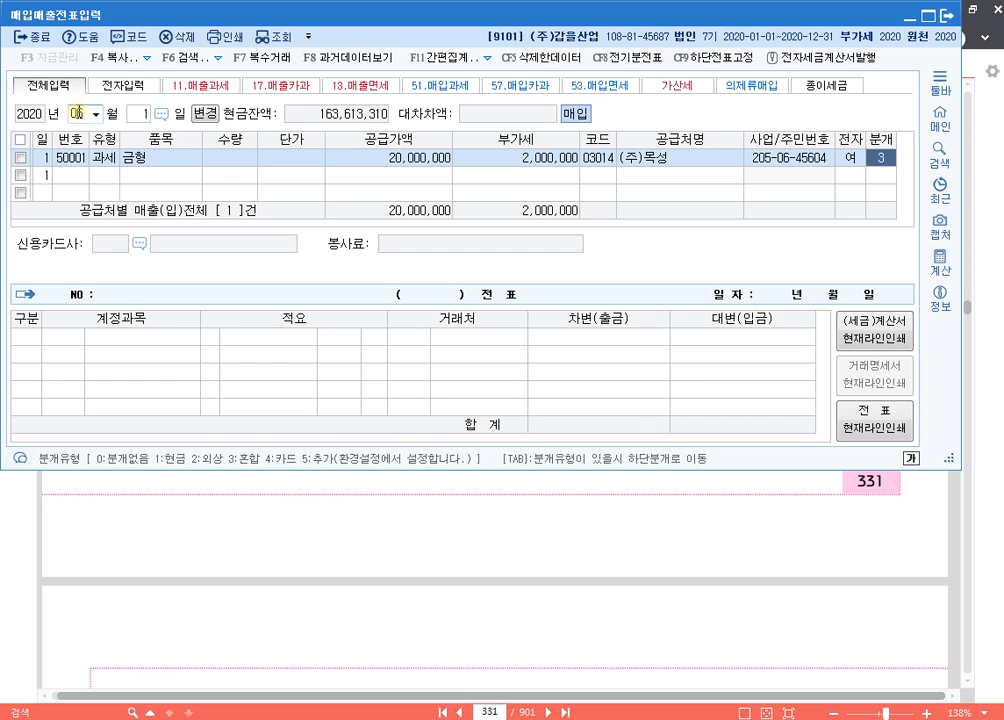
- Journalize the June 1 purchase as 혼합 and replace the 원재료 debit with 비품 (212) for 100,000,000, accepting the fixed-asset registration
text(3)
key(Return)
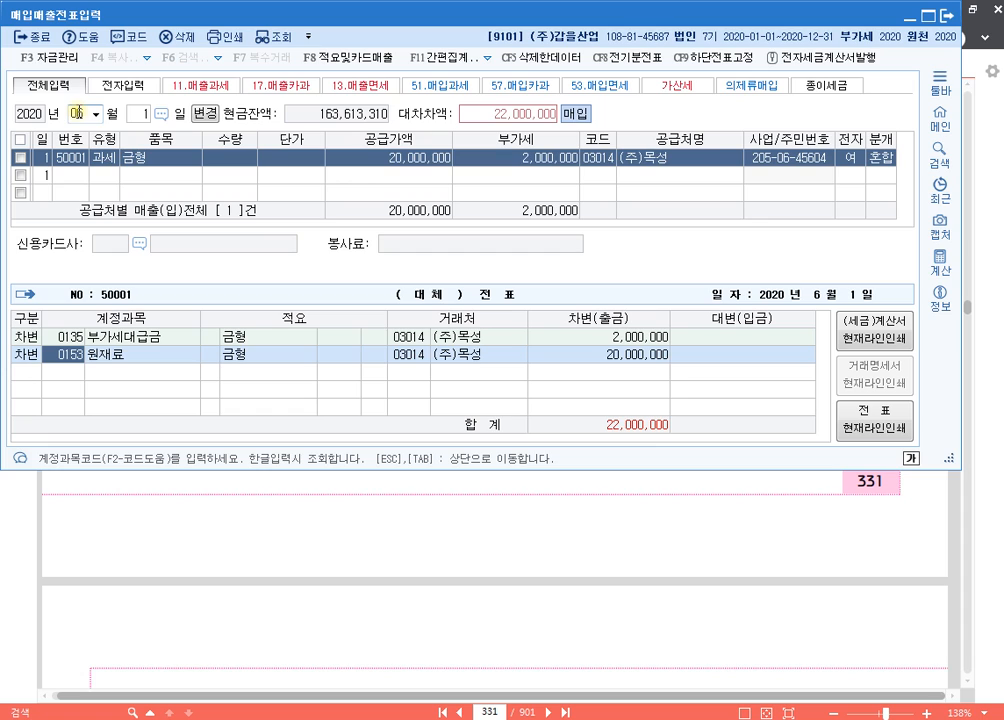
text(212)
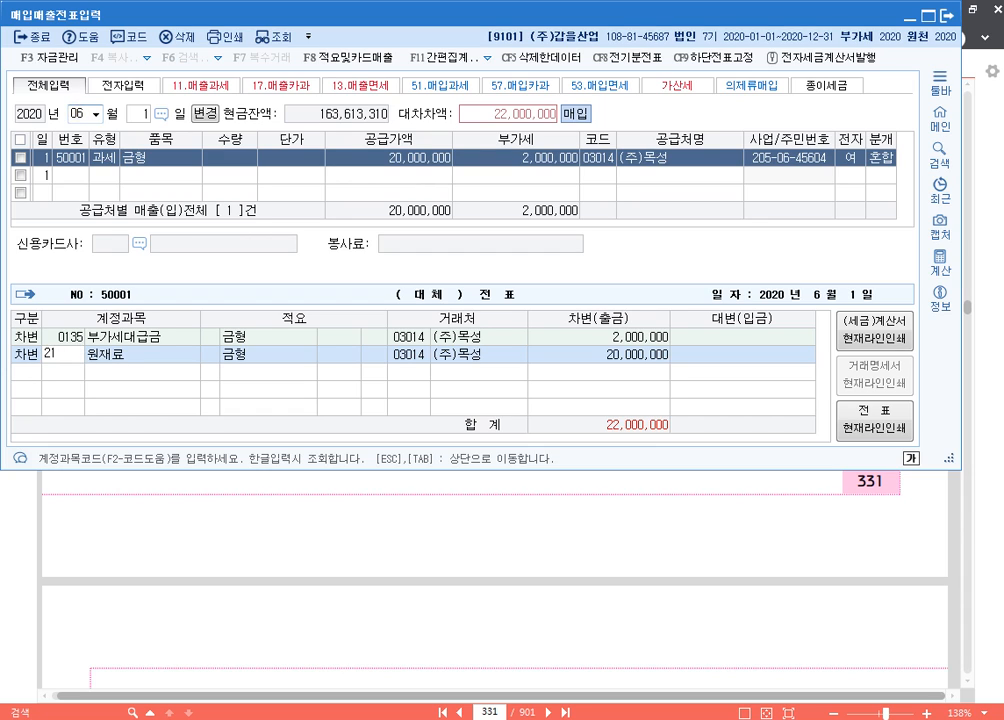
key(Return)
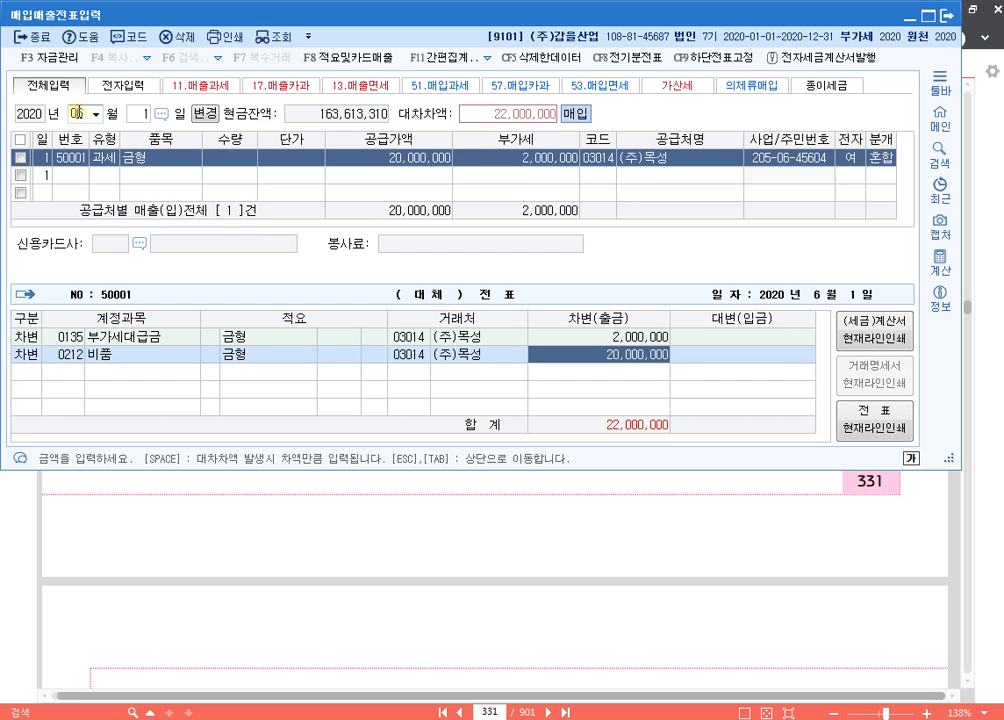
text(100,000,000)
key(Return)
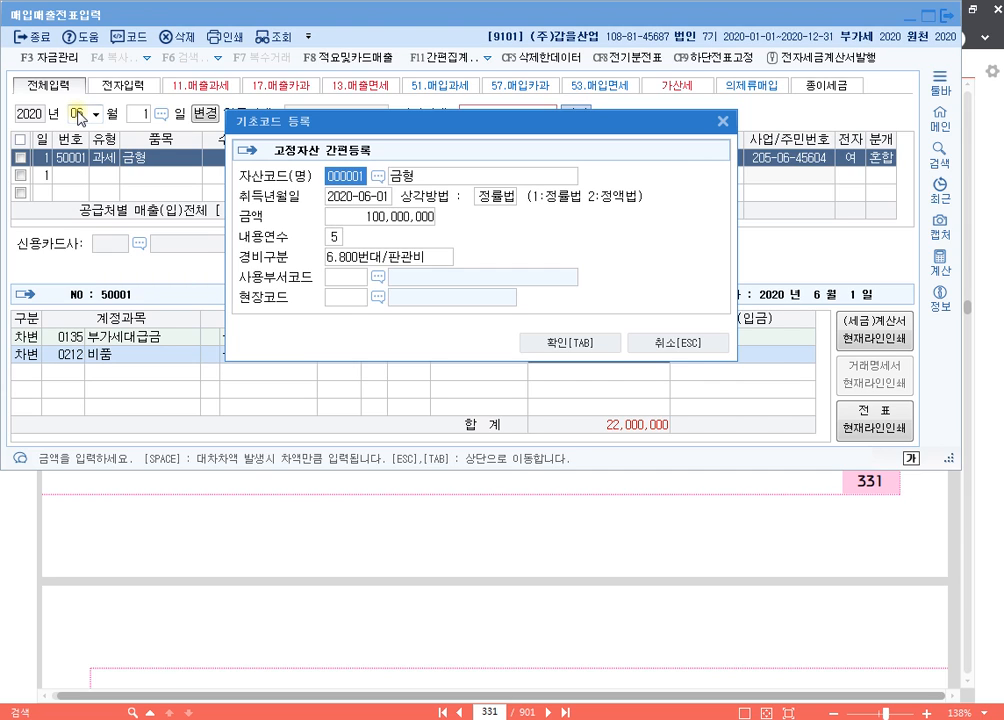
key(Tab)
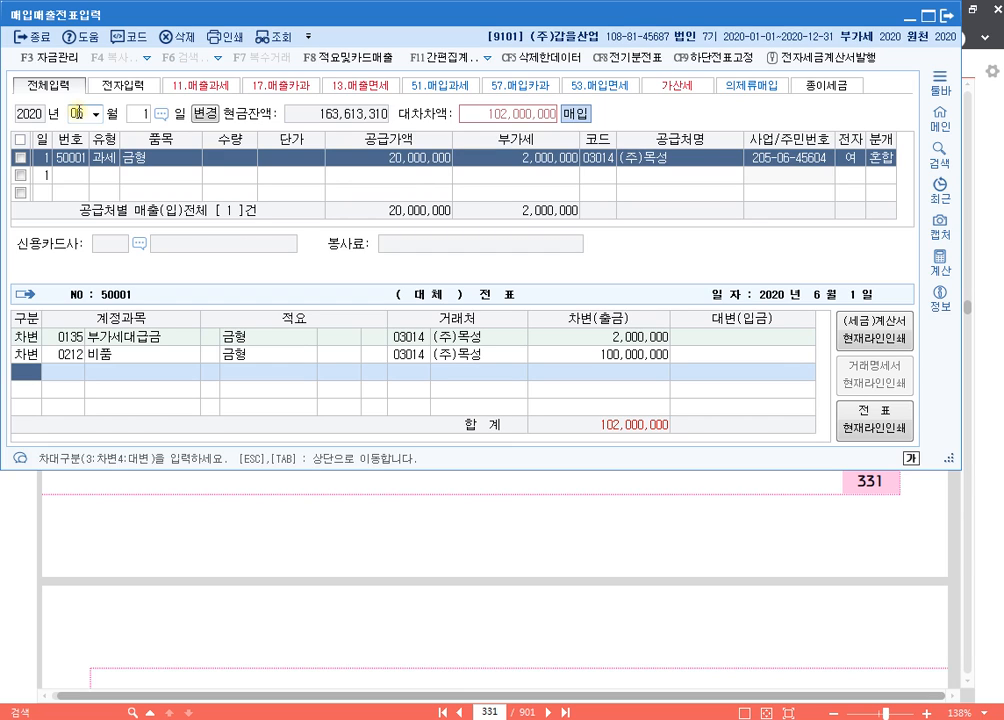
- Add a credit line to 건설중인자산 (0214) for 80,000,000 in the June 1 voucher
key(4)
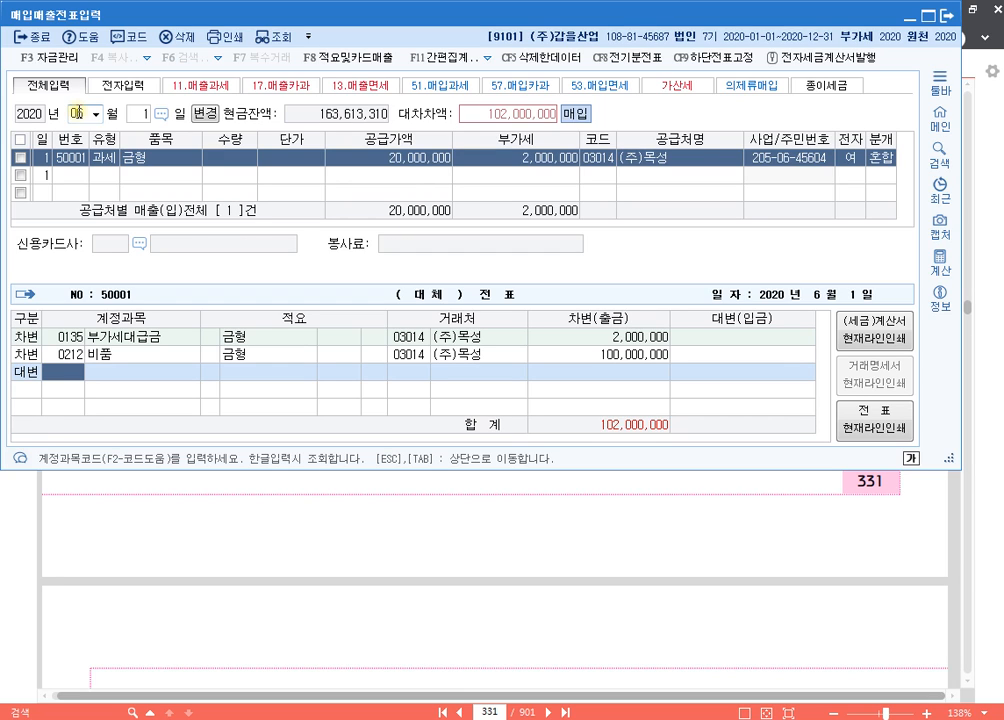
text(건설)
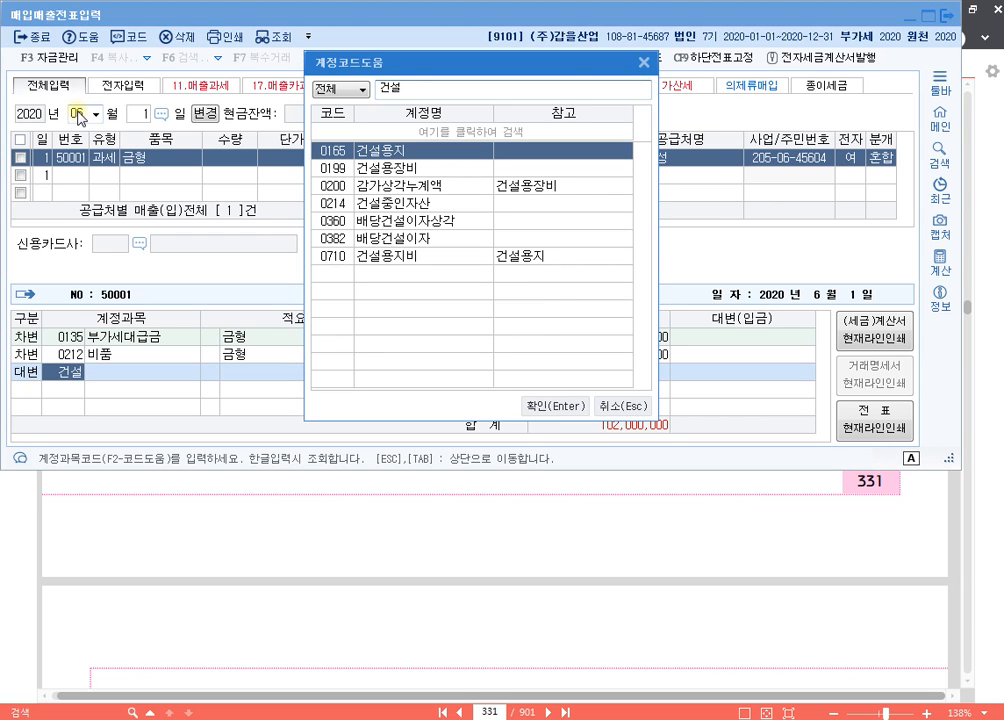
text(중)
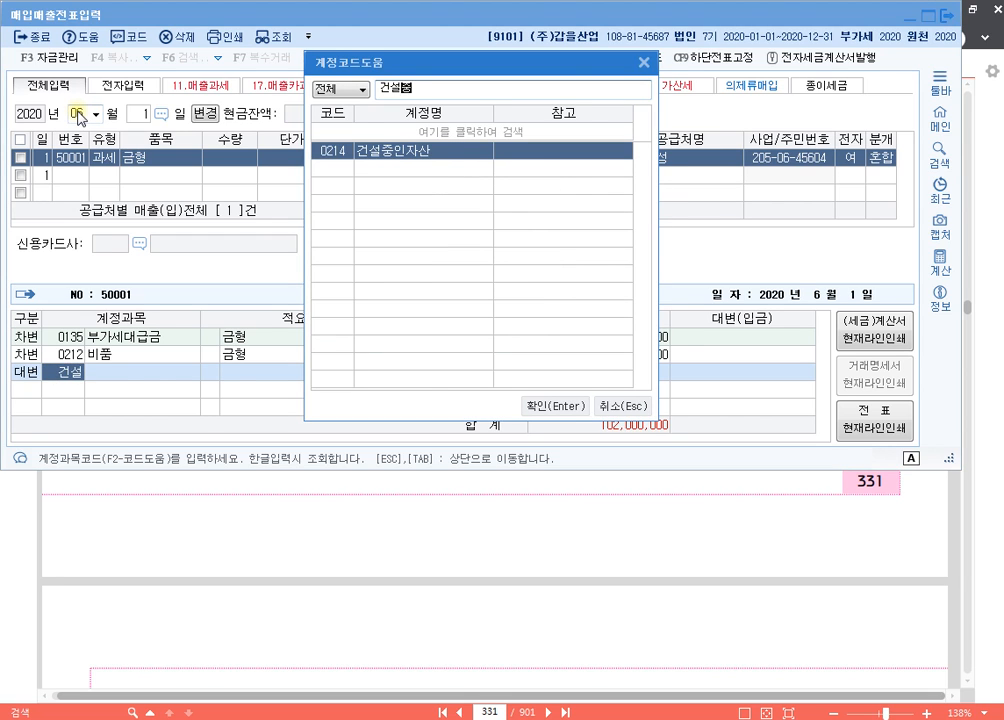
key(Return)
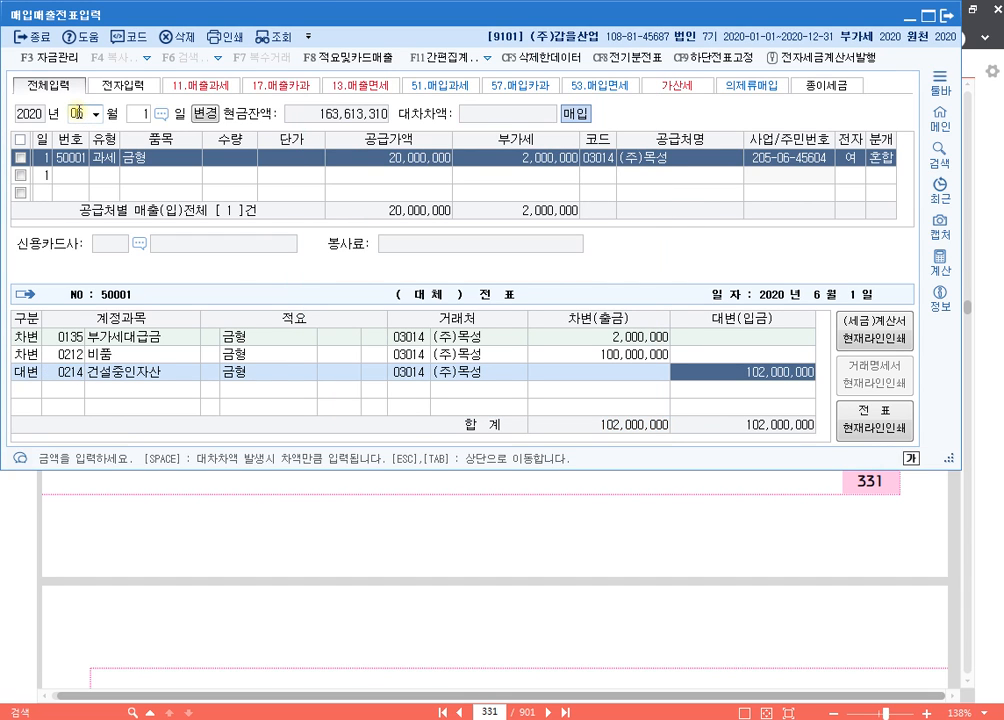
text(80000000)
key(Return)
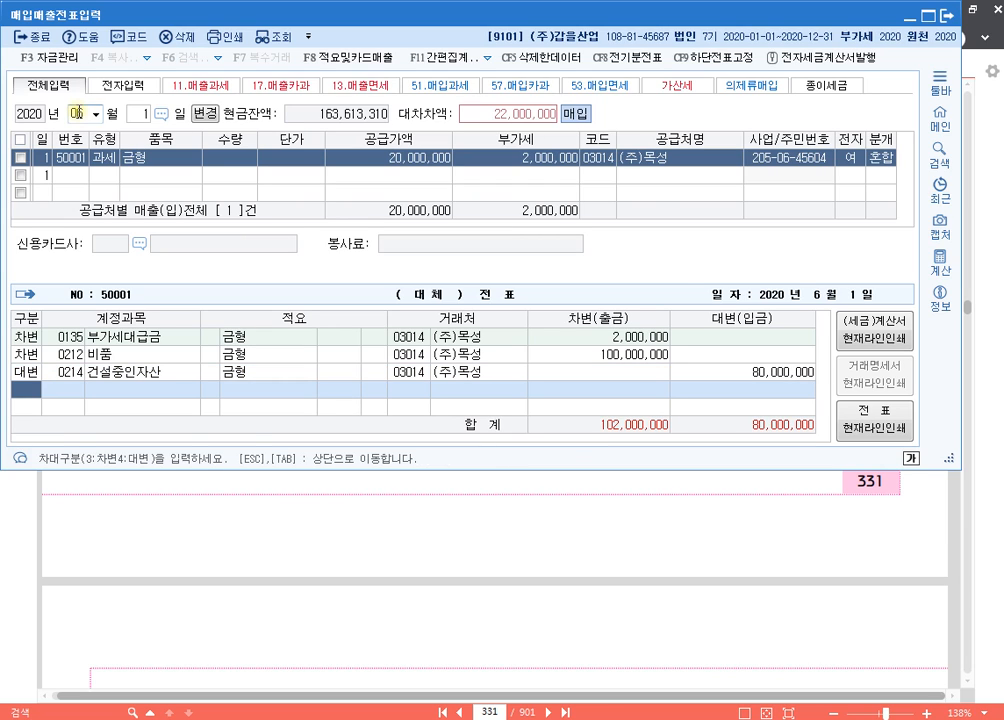
- Complete the June 1 voucher with a credit to 보통예금 (103) for the remaining 22,000,000 and bring its journal back into view
text(4)
key(Return)
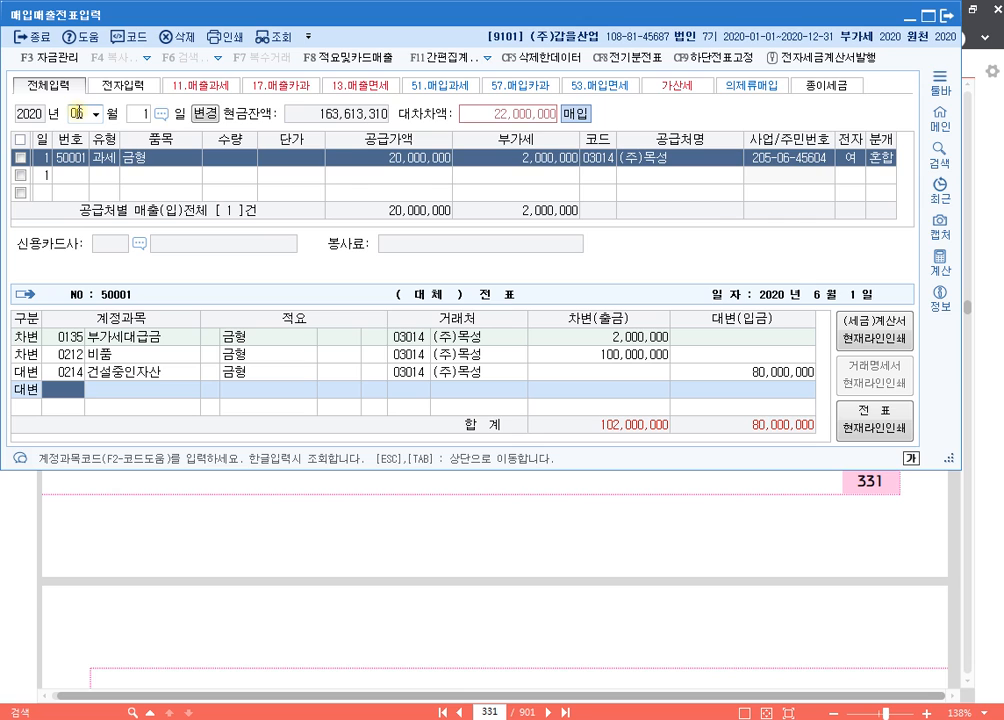
text(103)
key(Return)
key(Return)
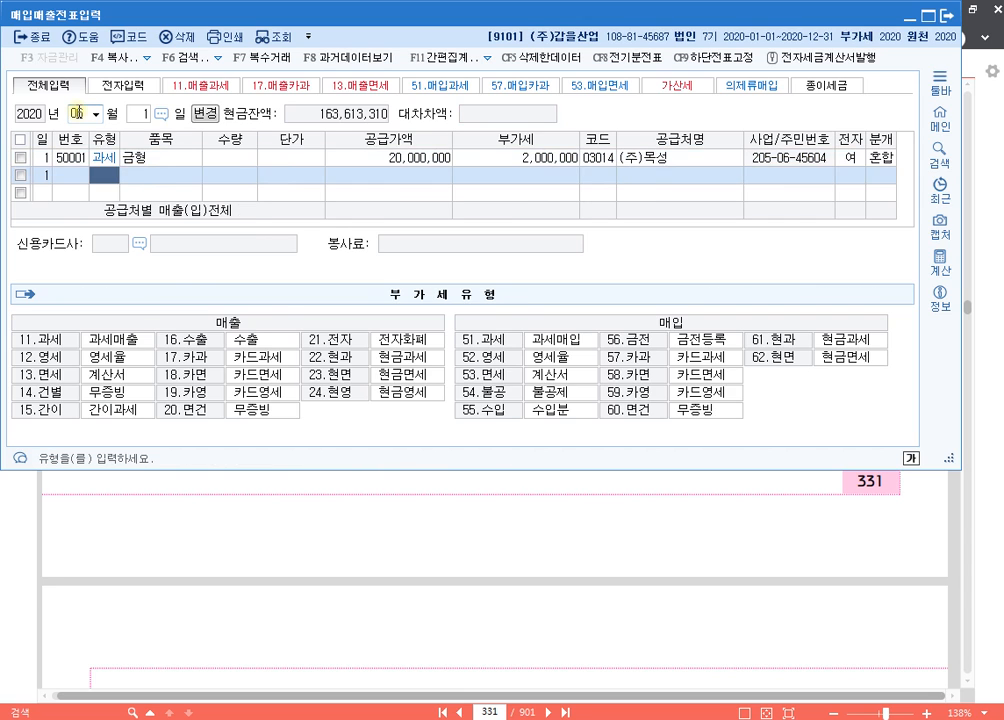
key(Up)
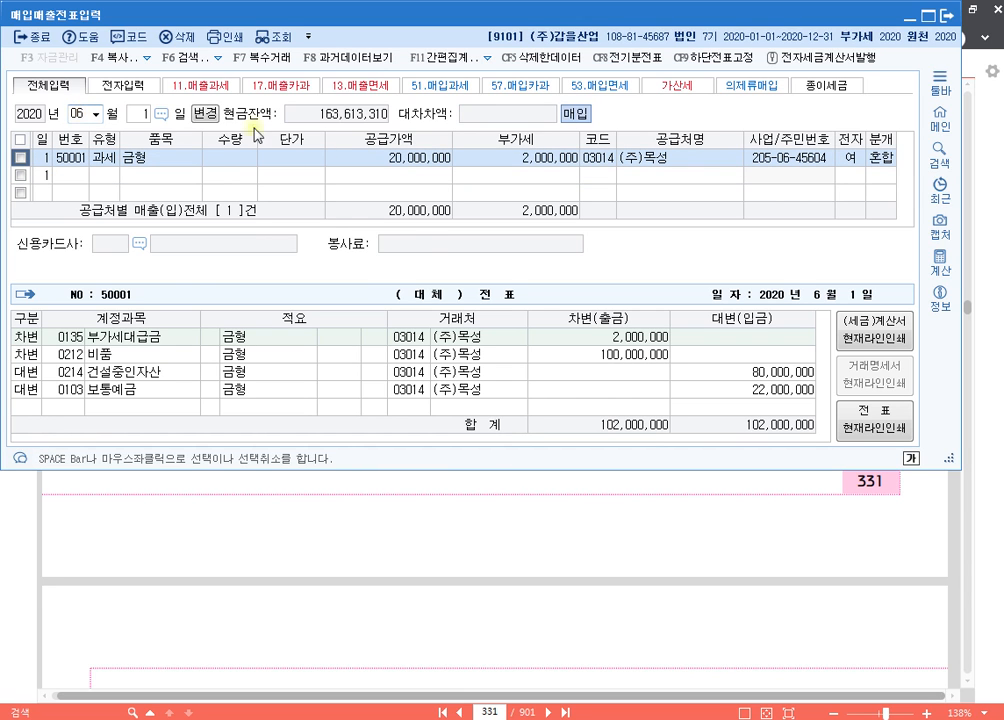
key(ctrl)
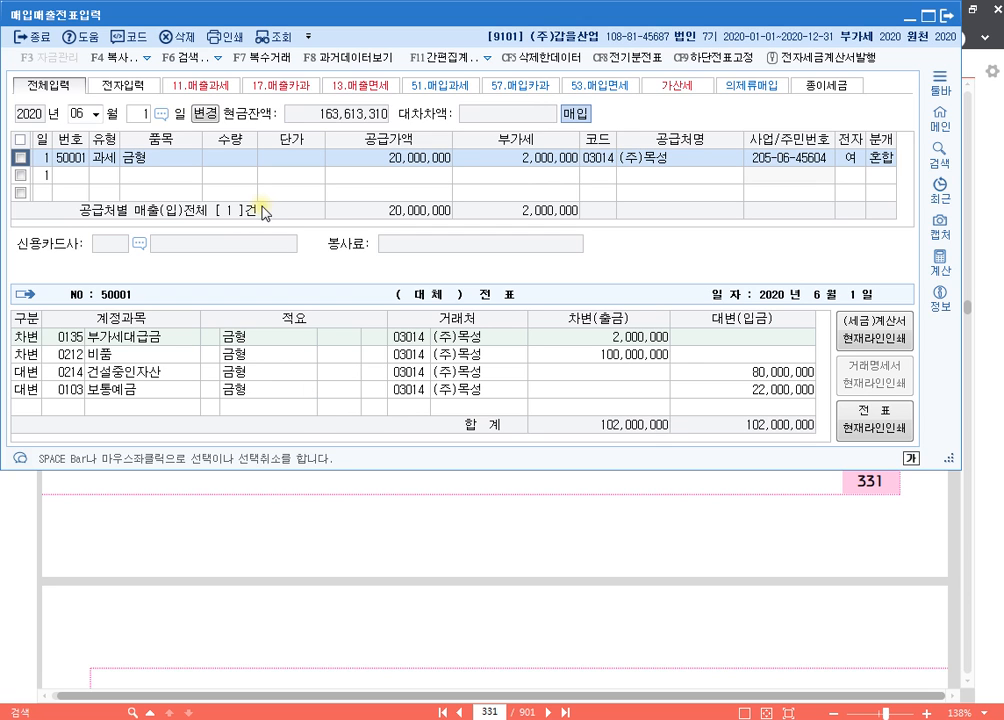
- Switch to 알PDF and highlight "전자세금계산서를 발급받았다." in question [22]
click(448, 524)
drag(498, 595, 530, 183)
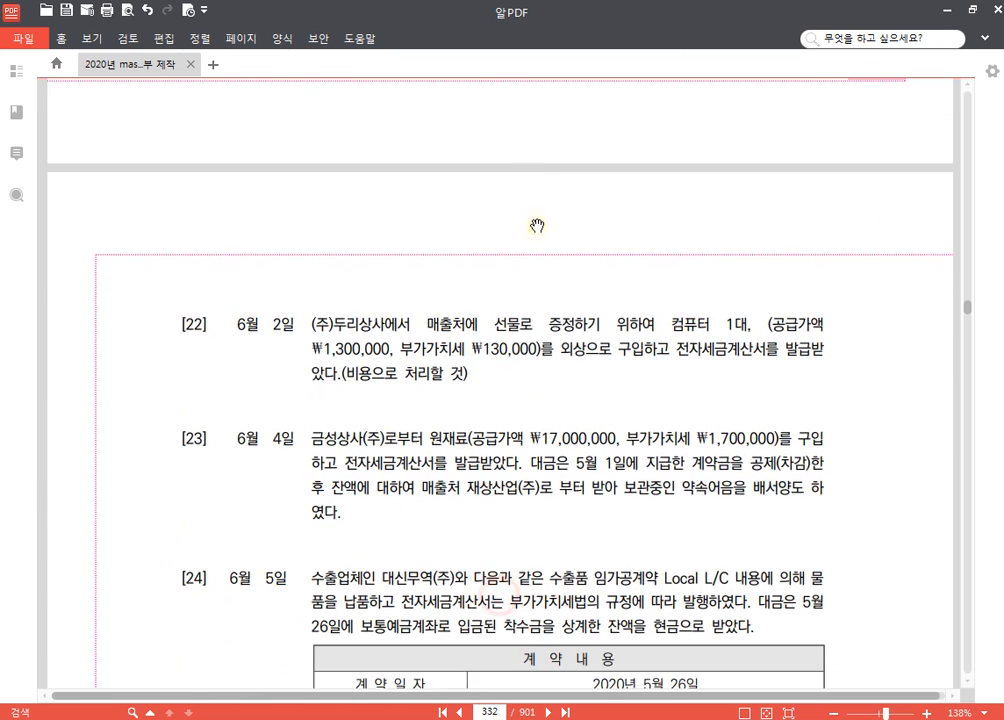
drag(558, 494, 549, 328)
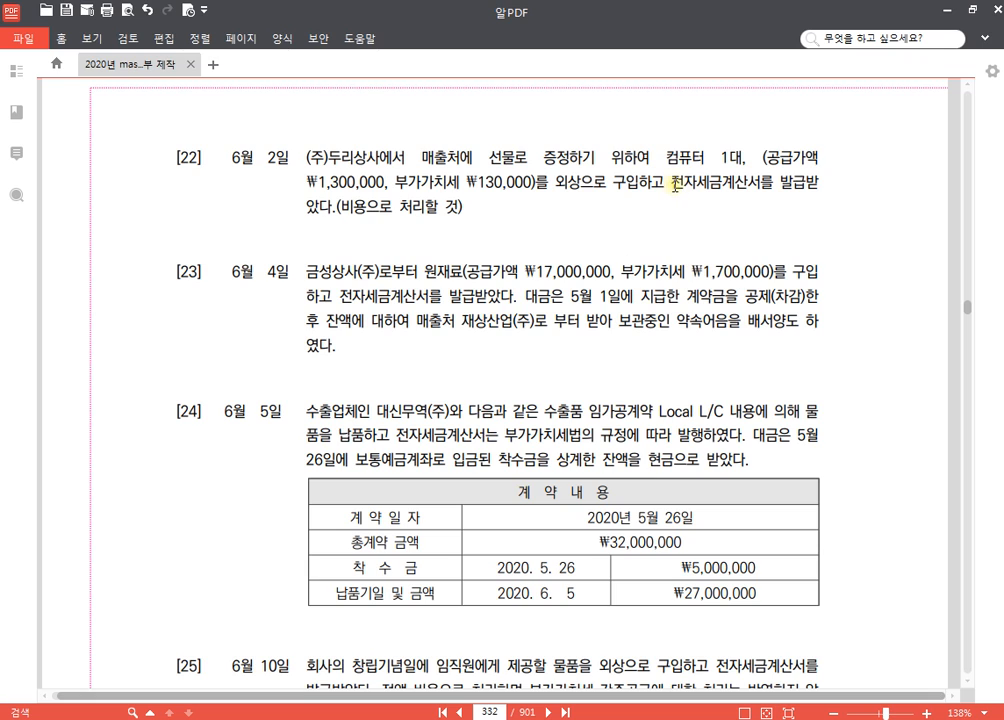
drag(671, 182, 331, 213)
click(336, 192)
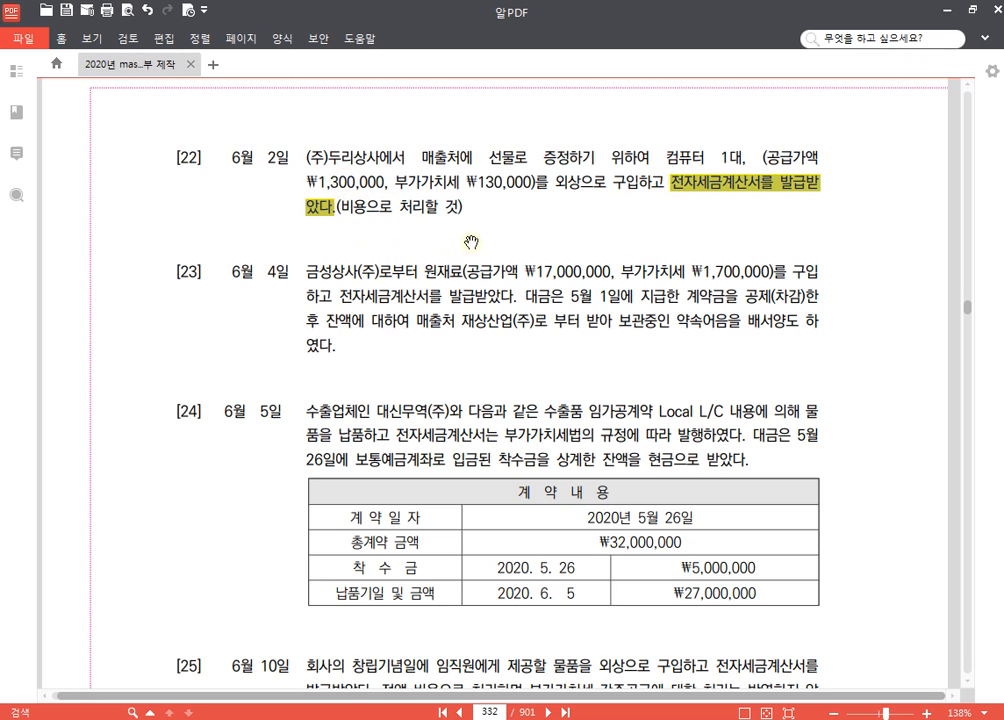
click(468, 177)
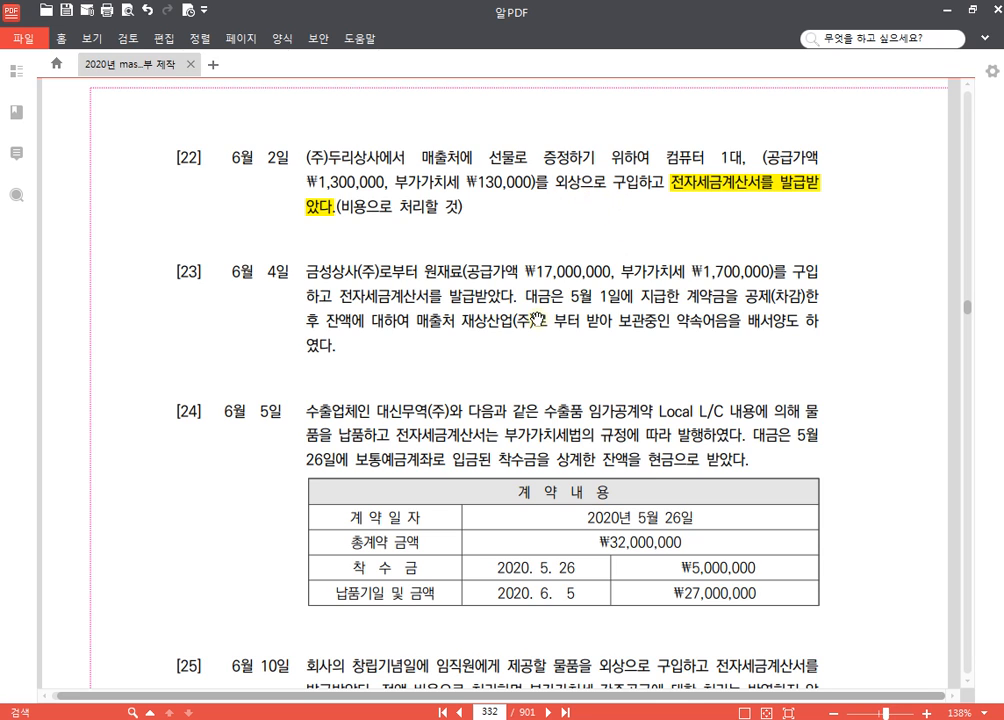
- Switch to the 매입매출전표입력 window, set the date to June 2 and start a line of type 54 (불공)
click(460, 718)
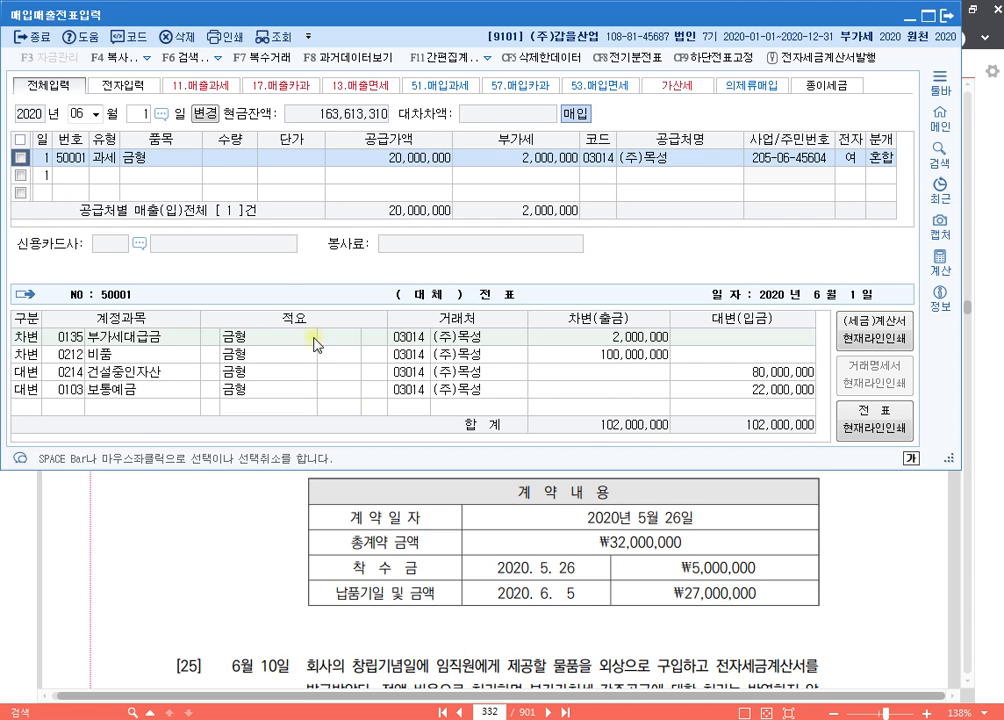
click(139, 114)
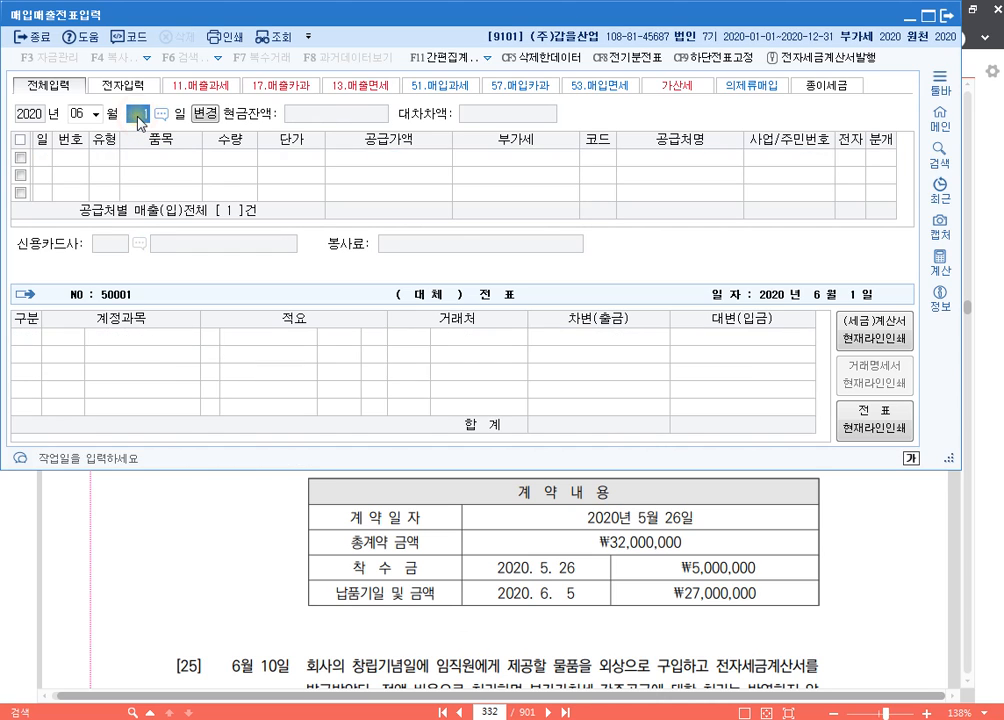
text(2)
key(Return)
text(54)
key(Return)
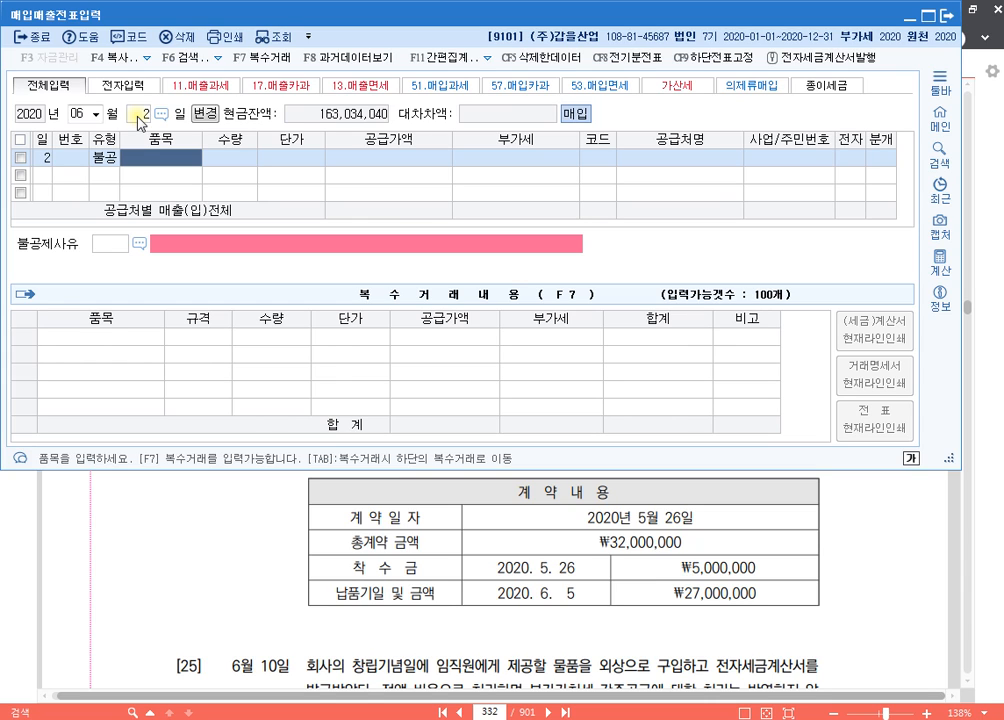
- Enter 컴퓨터 as the item with a quantity of 1 and a supply amount of 1,300,000
text(컴퓨터)
key(Return)
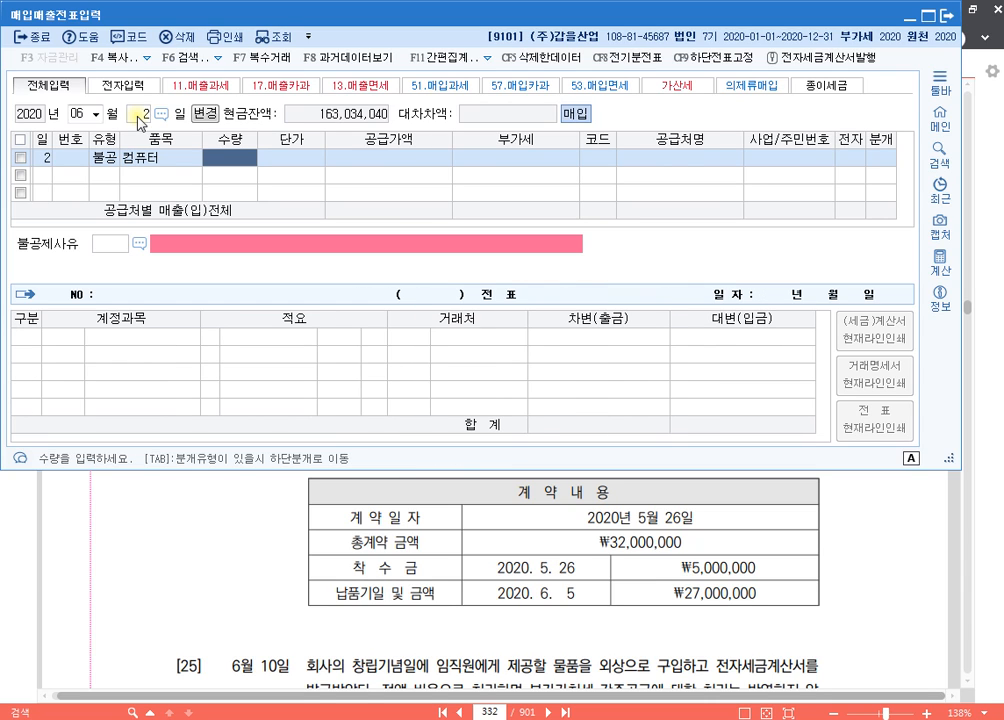
text(1)
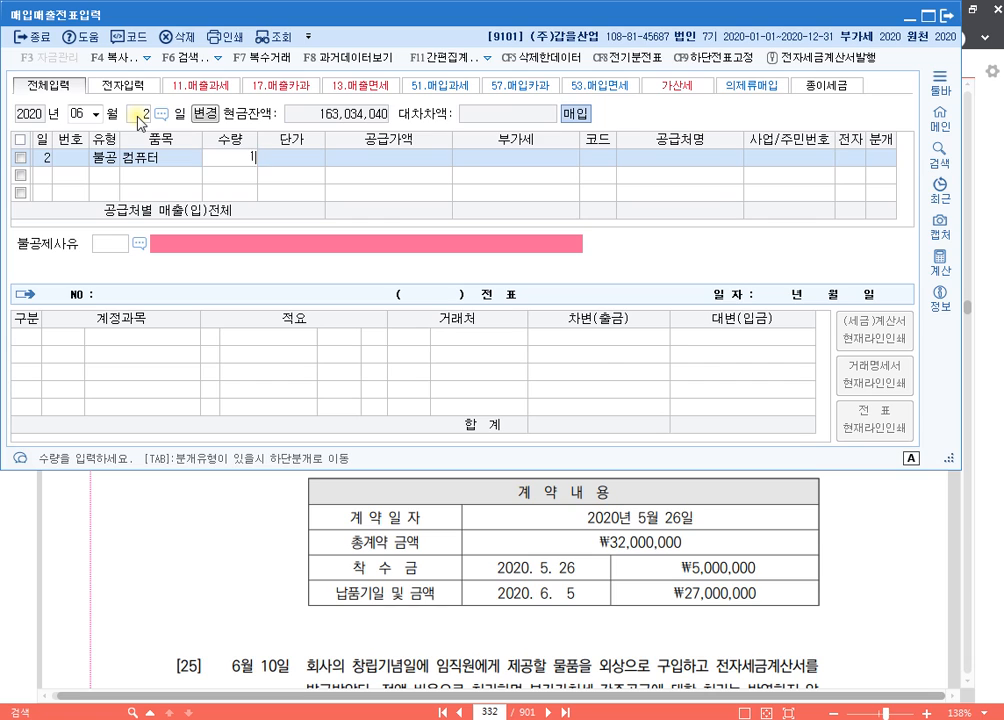
key(Return)
key(Return)
text(1300000)
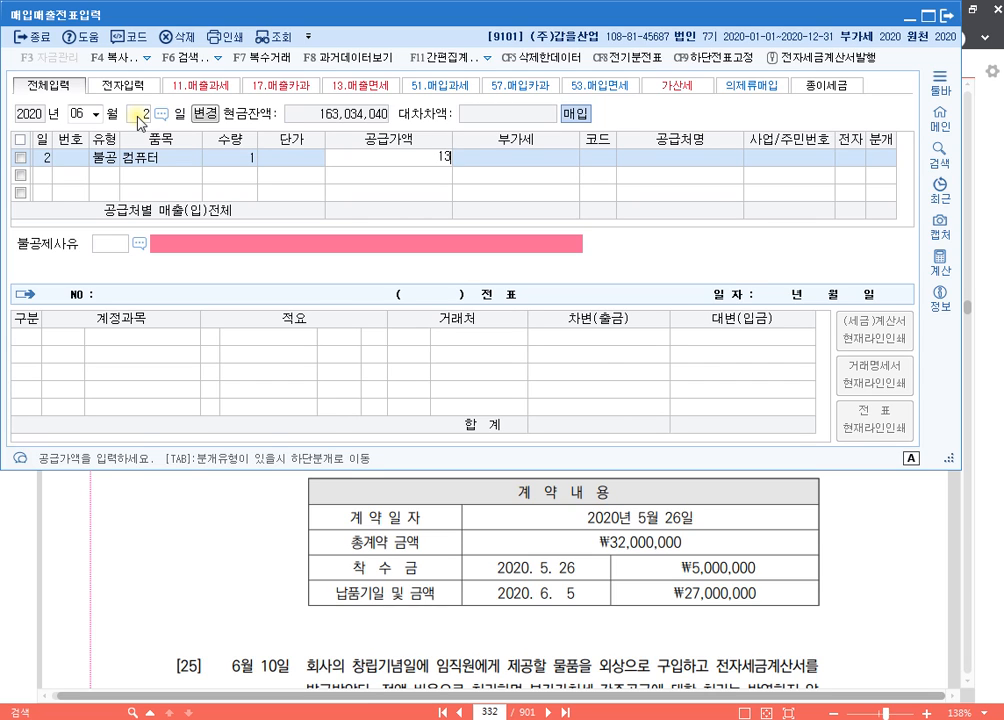
key(Return)
key(Return)
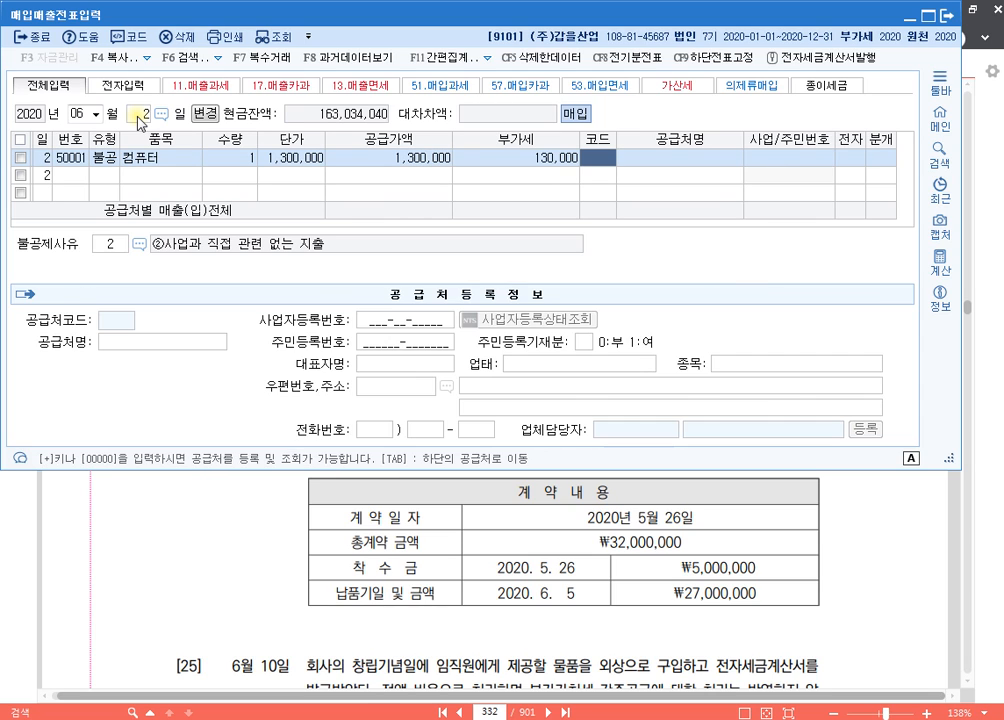
- Set the supplier of the June 2 purchase to (주)두리상사 and mark the invoice as electronic (여)
text(두리)
key(Return)
key(Return)
key(Return)
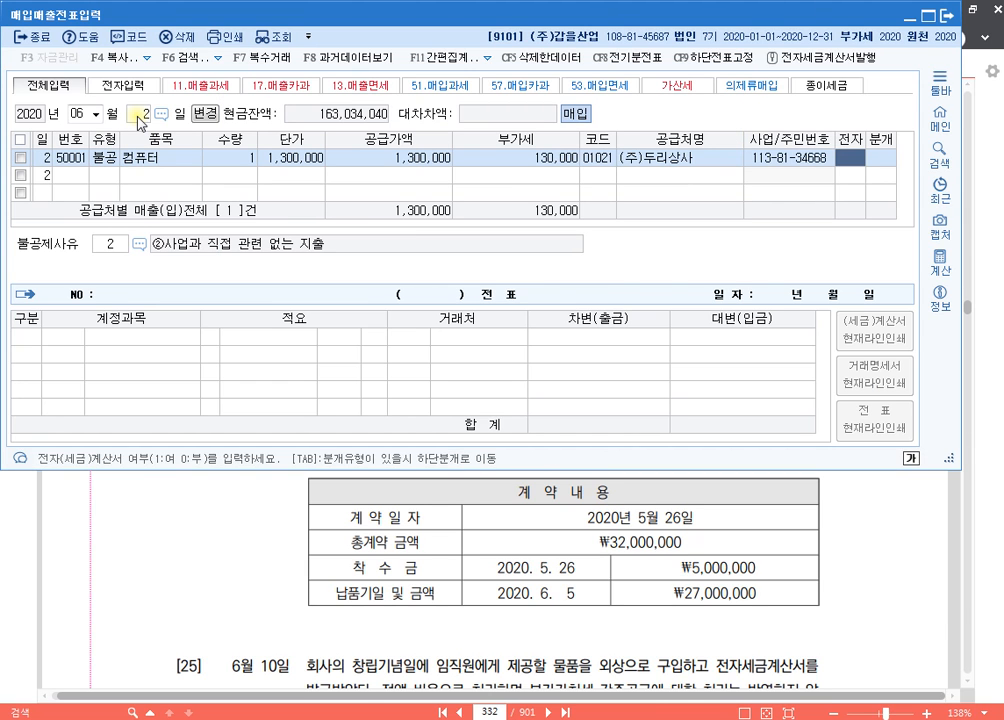
text(1)
key(Return)
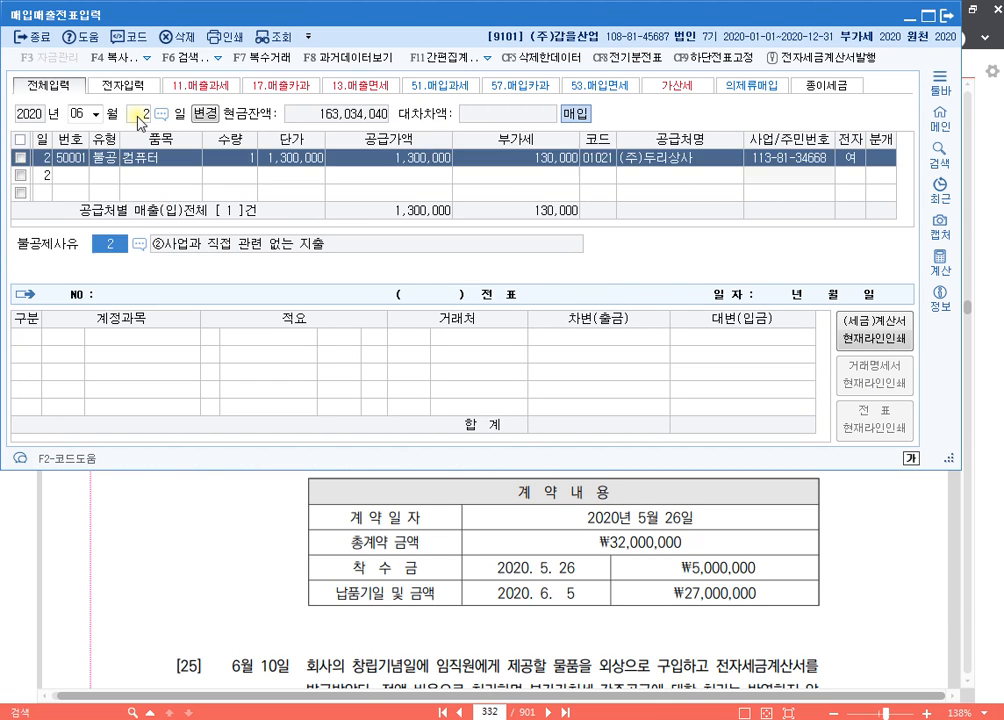
- Set the non-deduction reason to 4 (접대비 및 이와 유사한 비용 관련) and the journal type to 혼합
text(4)
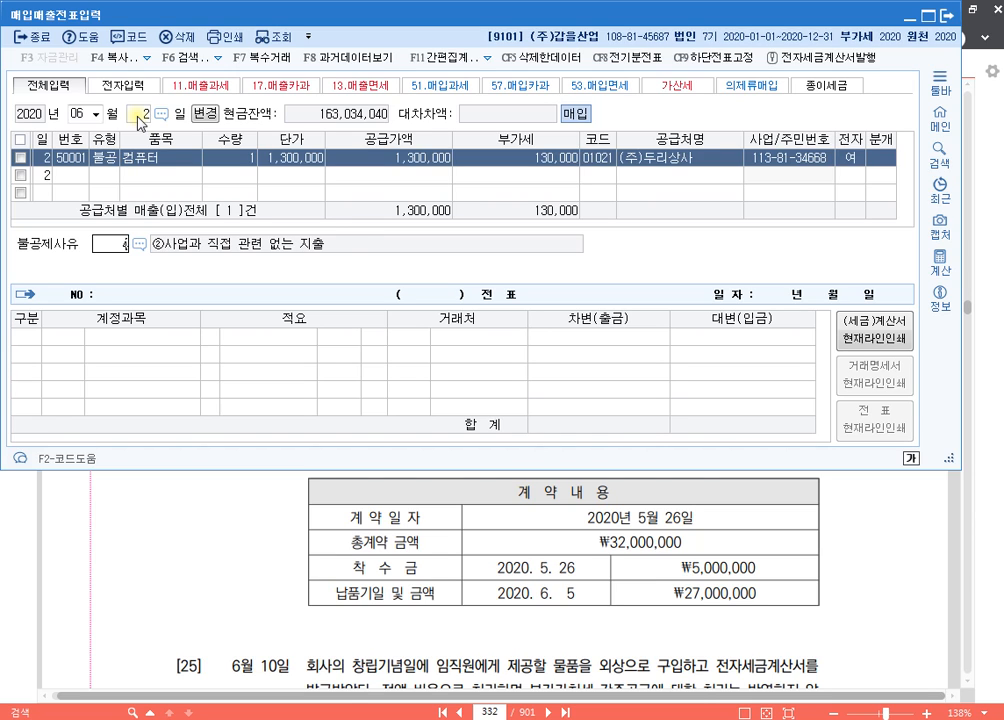
key(Return)
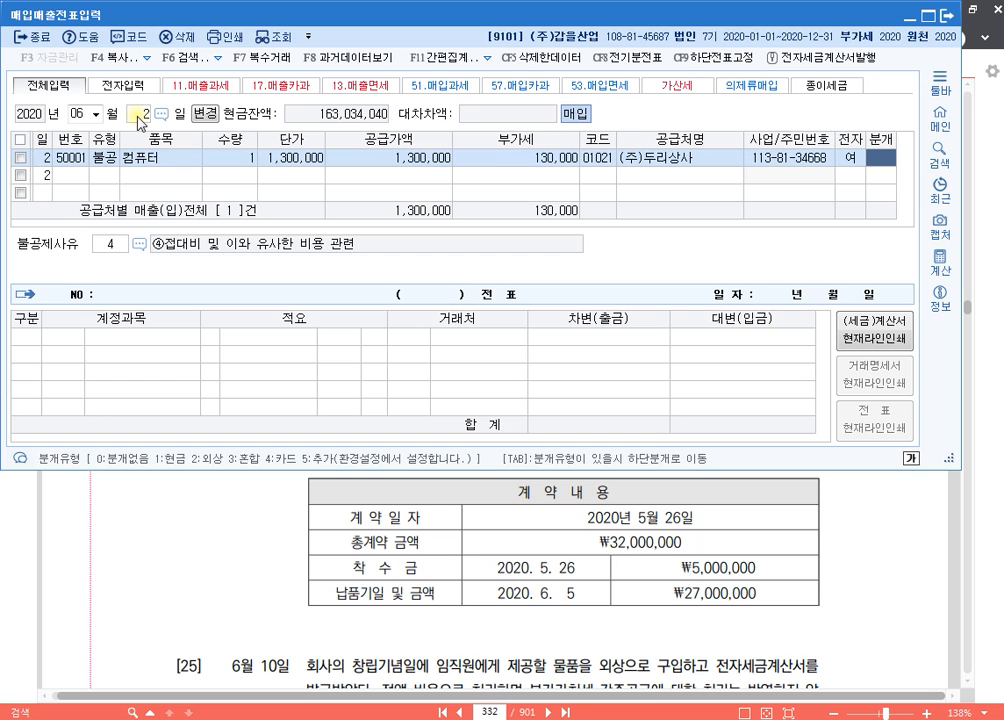
text(3)
key(Return)
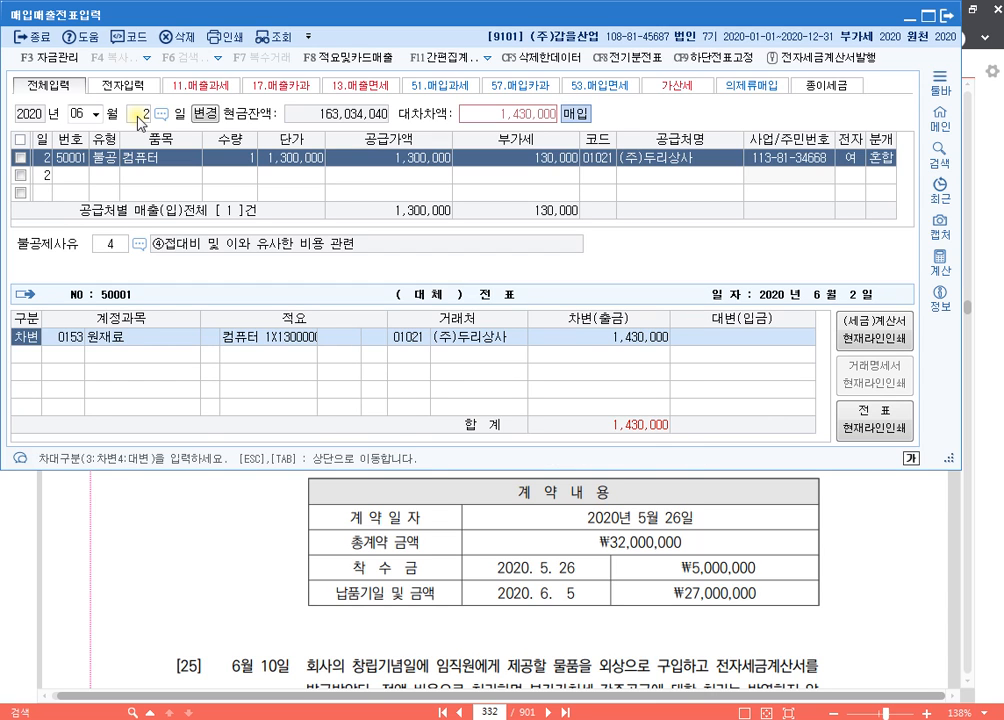
- Change the debit account of the June 2 voucher from 원재료 to 접대비 of the 판매관리비 category (0813)
key(Return)
text(접대)
key(Return)
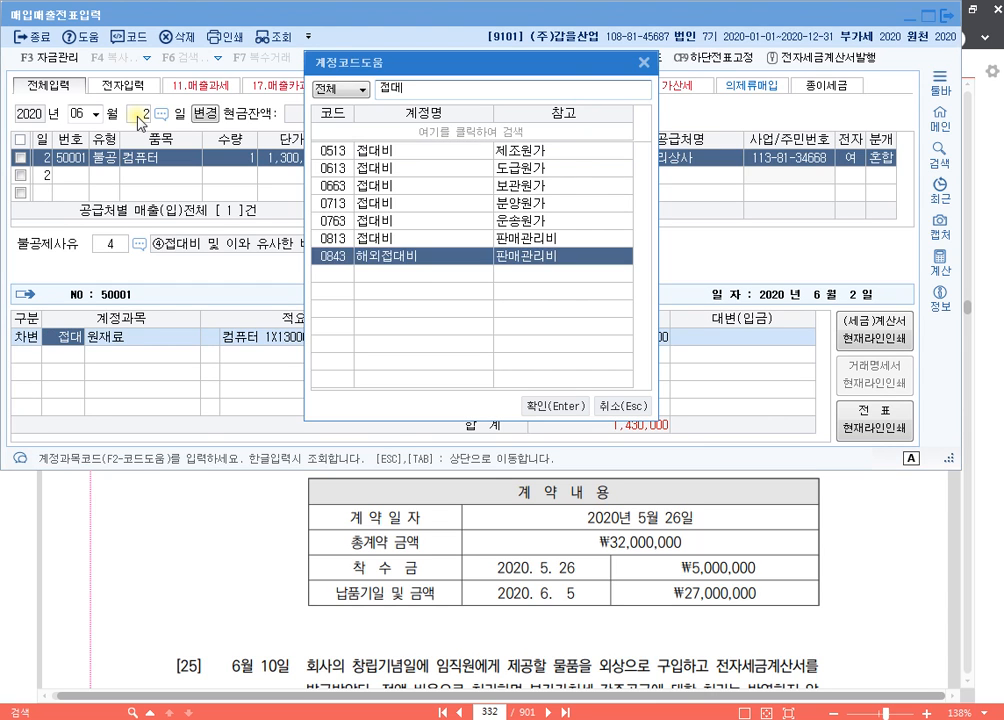
key(Up)
key(Return)
key(Return)
- Complete the June 2 voucher with a credit to 미지급금 (253) for 1,430,000 and bring its journal back into view
text(4)
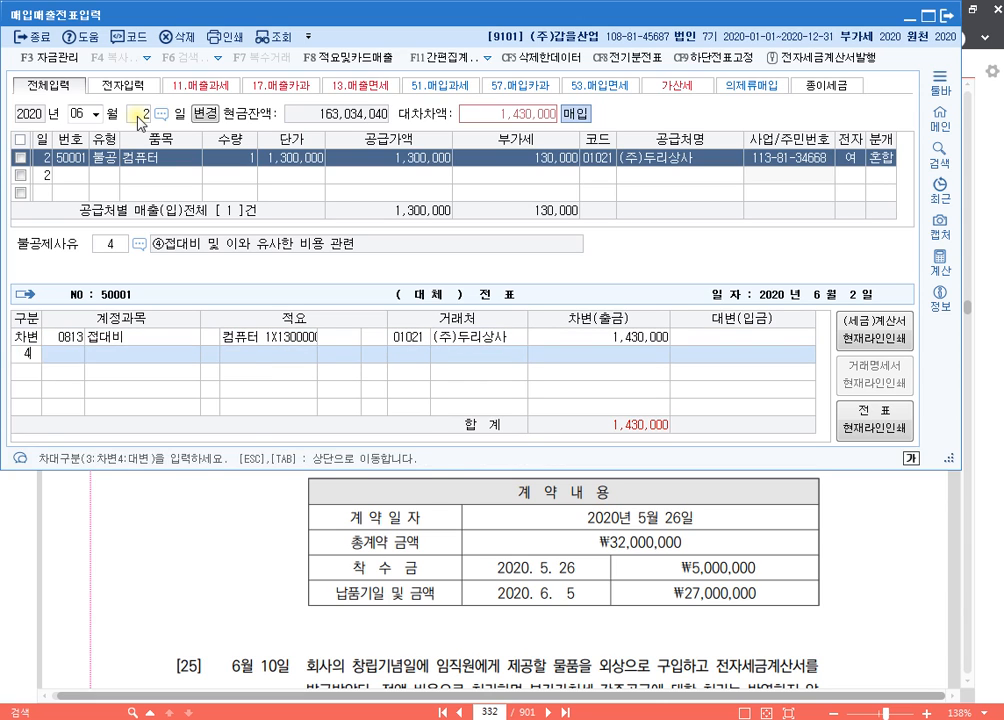
key(Return)
text(253)
key(Return)
key(Return)
key(Up)
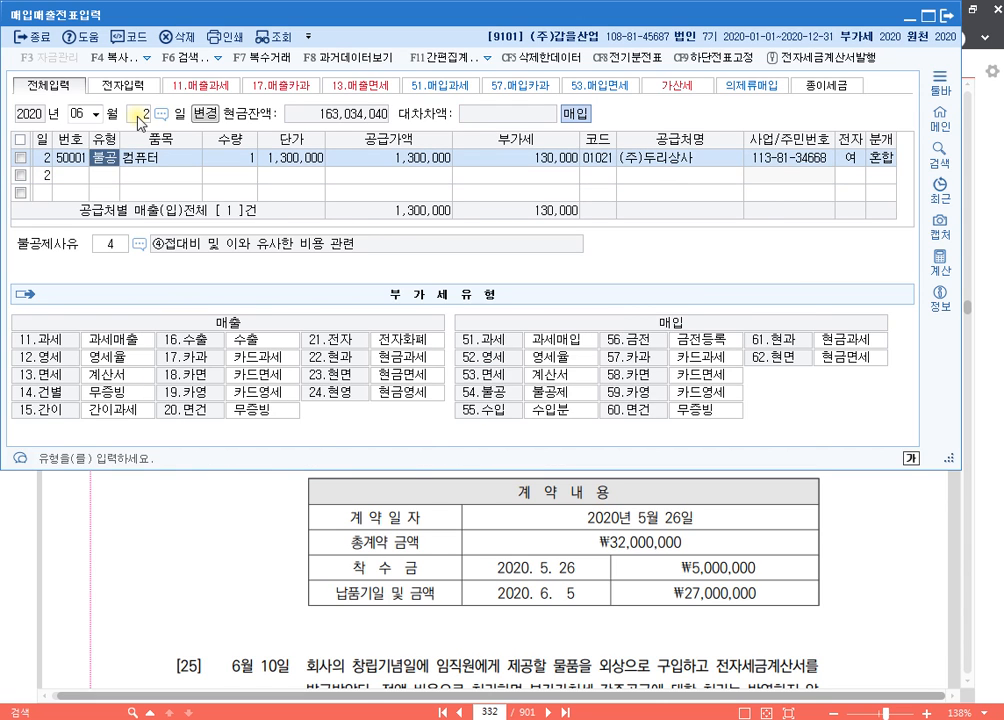
key(Left)
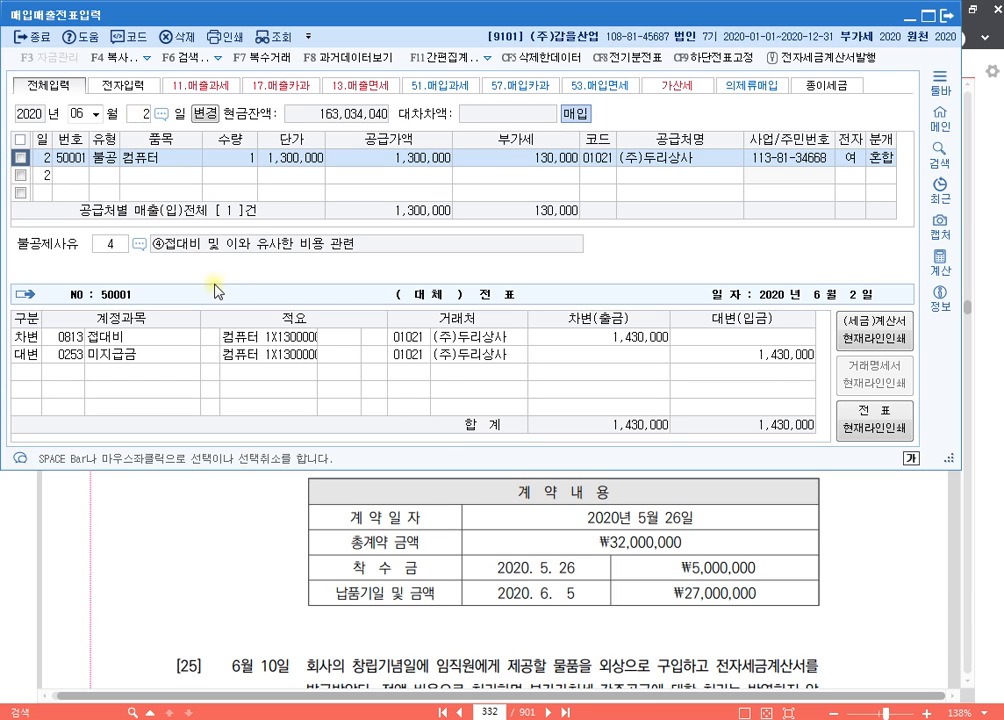
- Switch to 알PDF and bring up question [23] on the June 4 raw material purchase
click(488, 537)
scroll(513, 560, down, 2)
scroll(523, 494, down, 1)
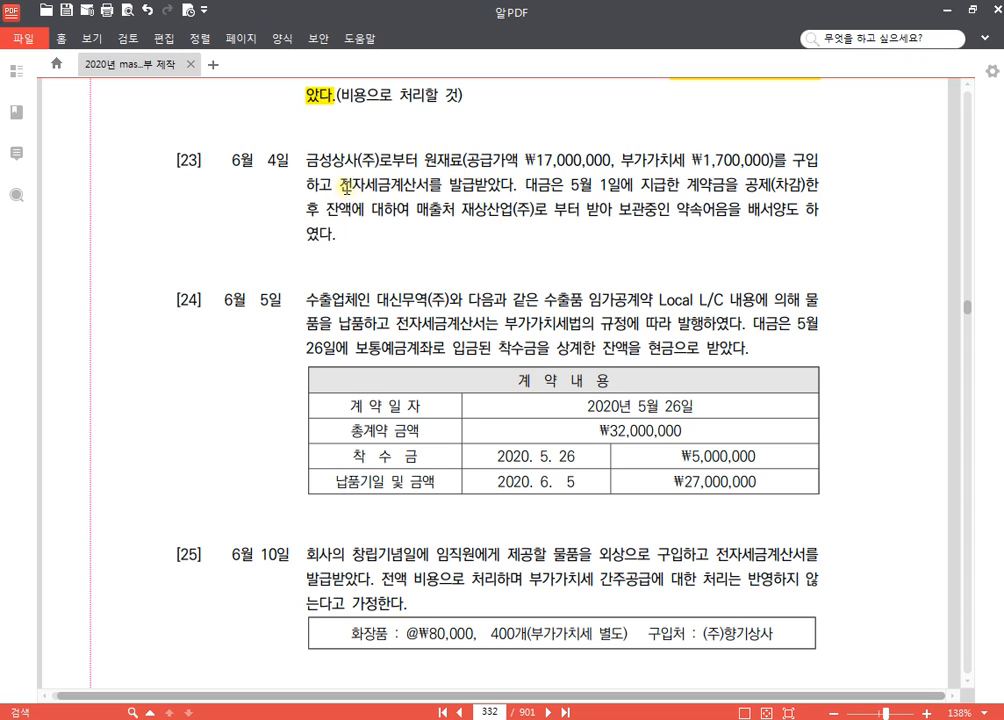
- Highlight 전자세금계산서를 발급받았다, 매출 and 약속어음 in question [23]
drag(341, 185, 515, 185)
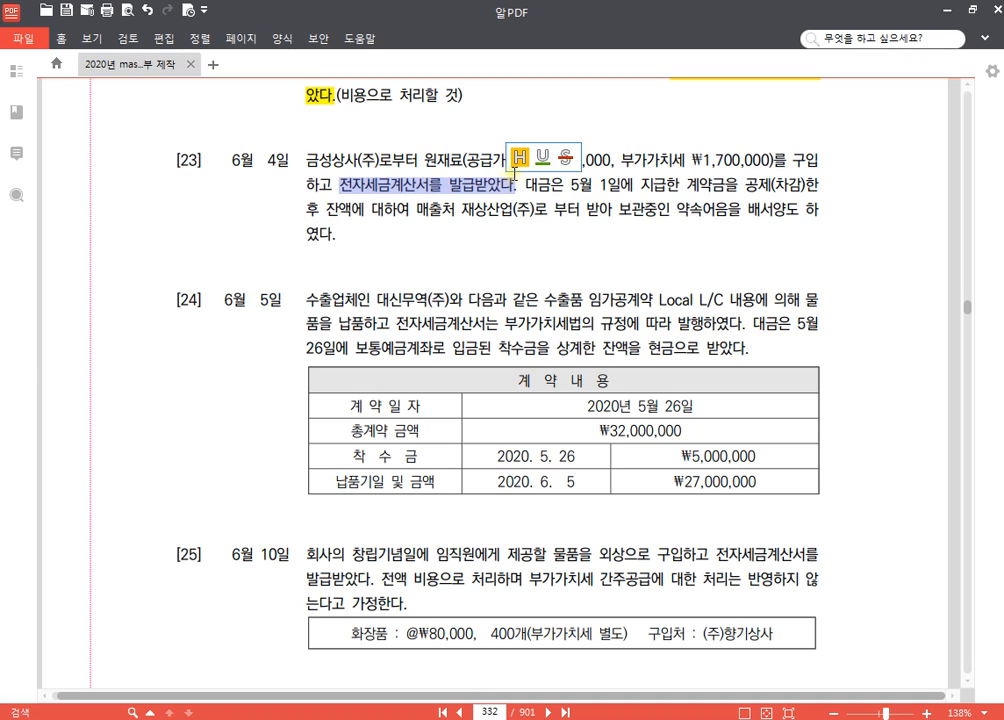
click(518, 158)
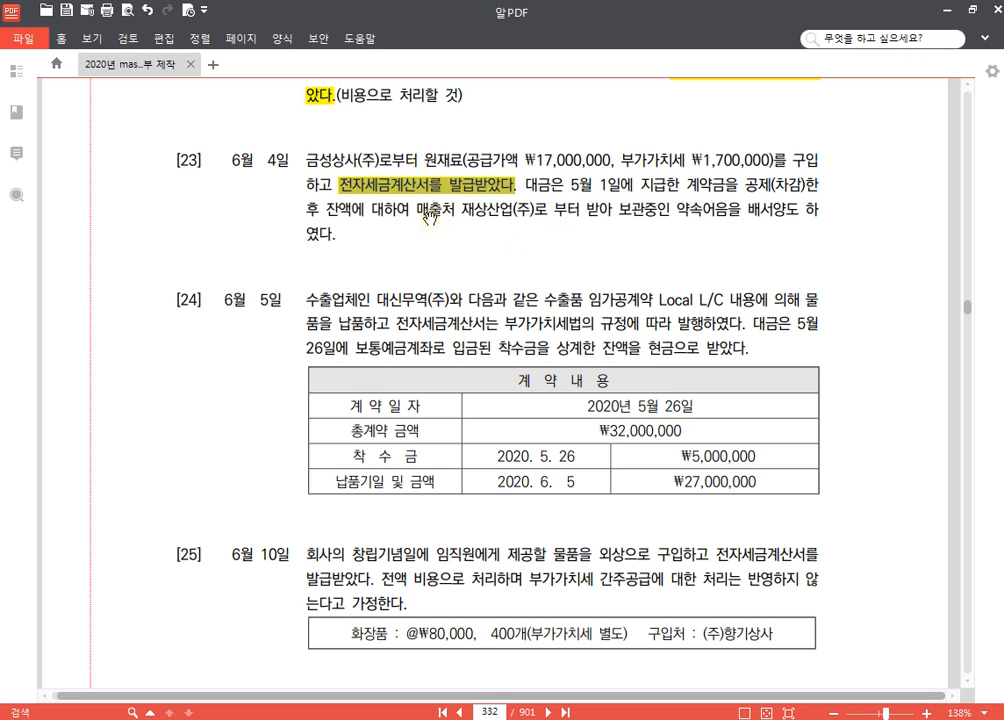
drag(417, 210, 432, 213)
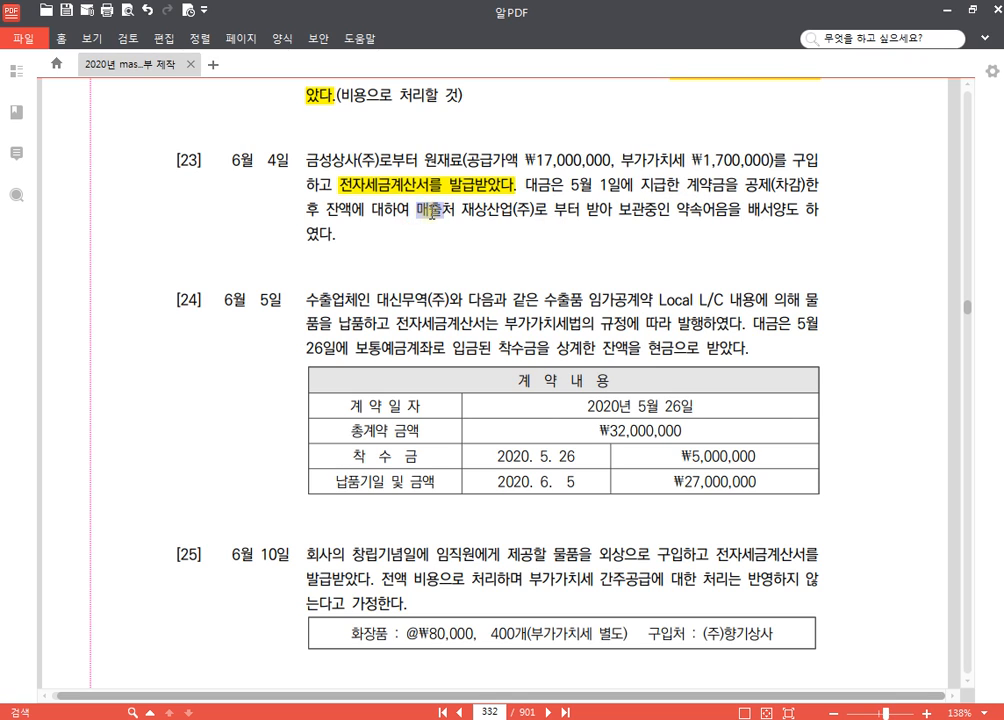
click(449, 186)
drag(679, 210, 729, 212)
click(744, 184)
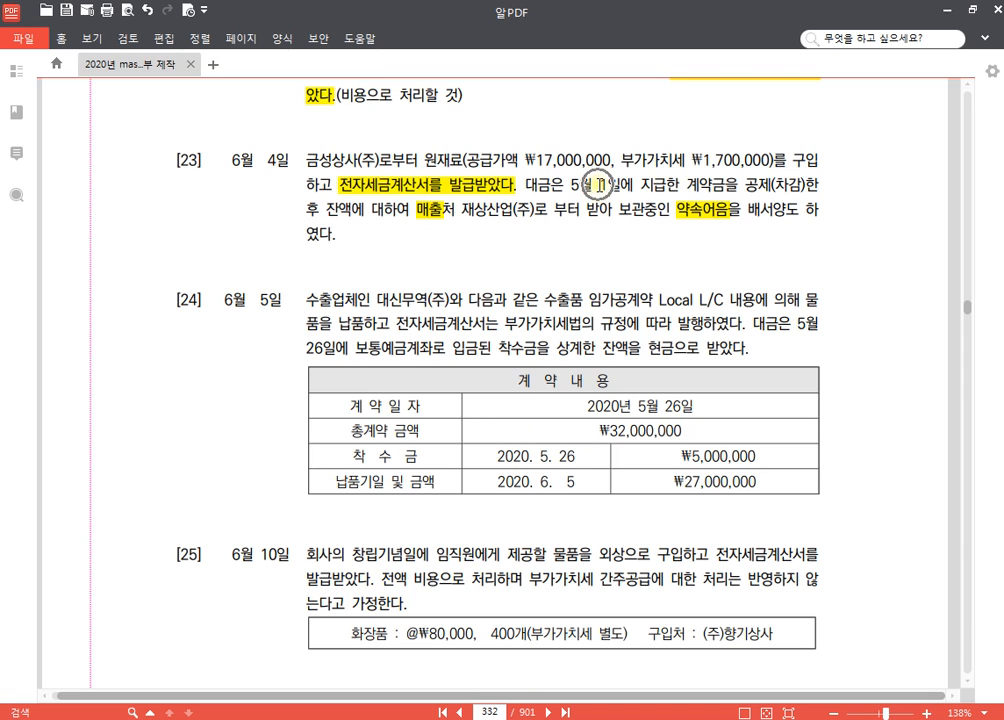
- Switch to KcLep and look up the contract deposit paid to 금성상사(주) on May 1 in 일반전표입력
key(alt+Tab)
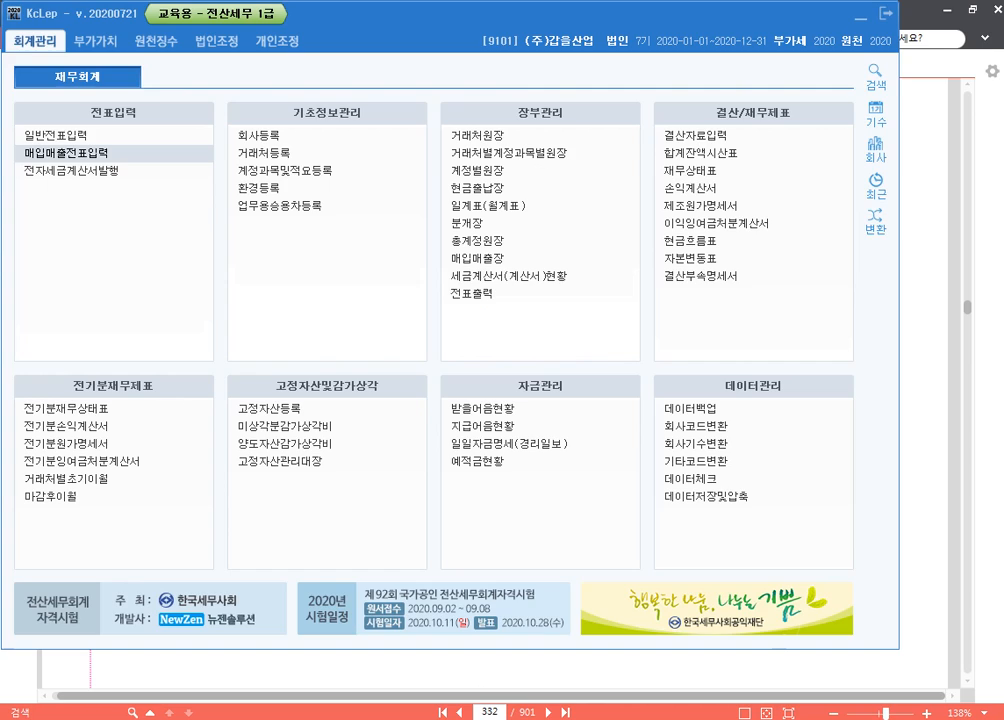
click(122, 135)
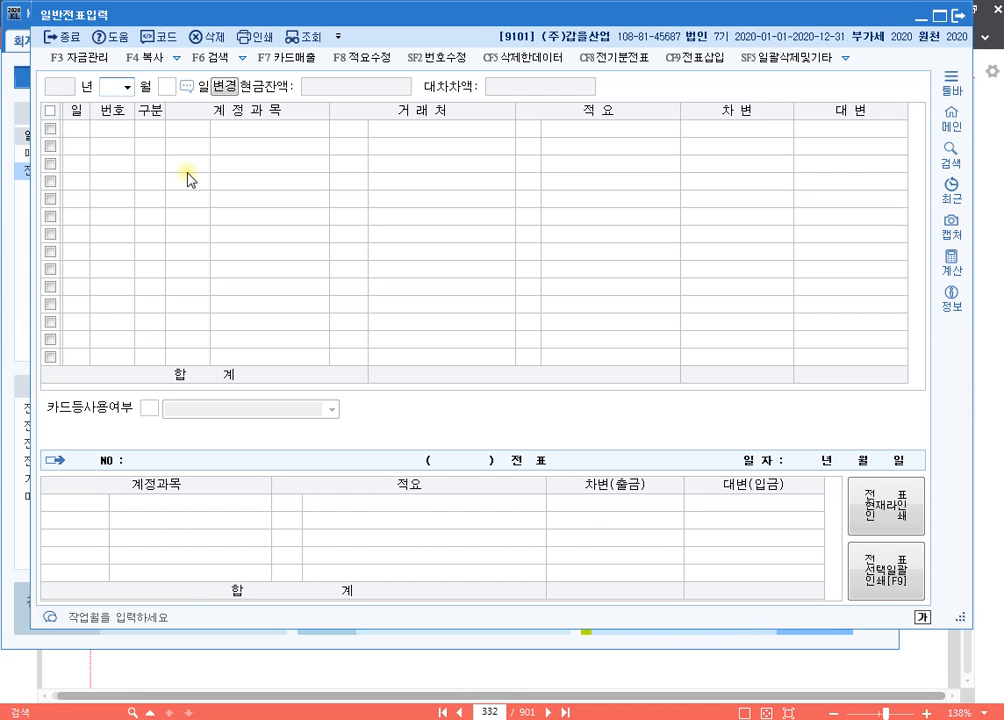
text(05)
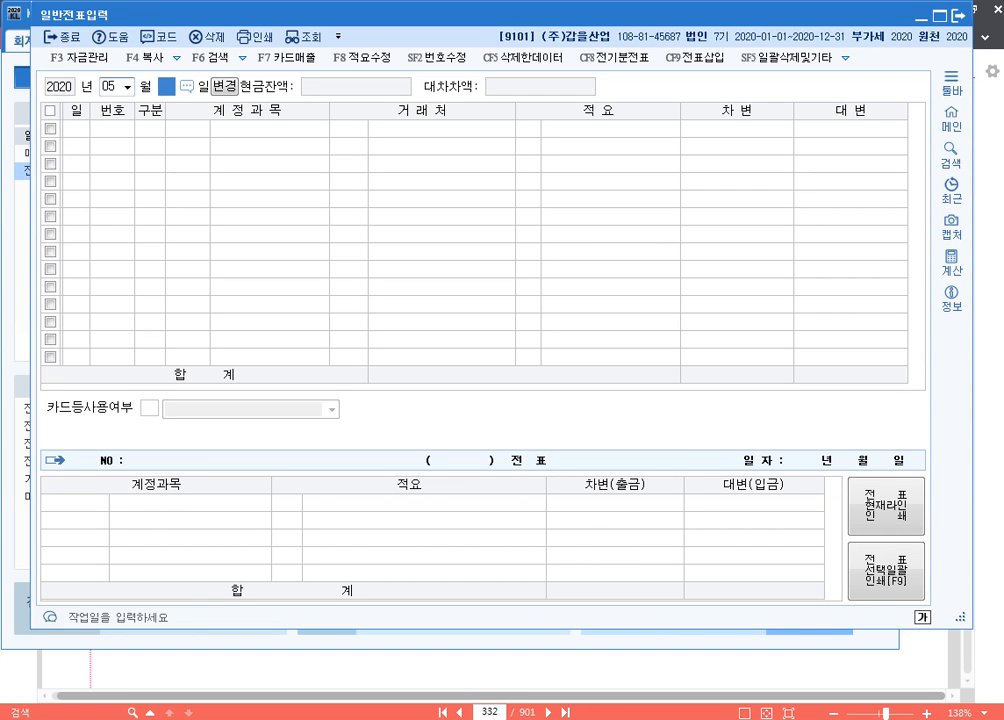
text(1)
key(Return)
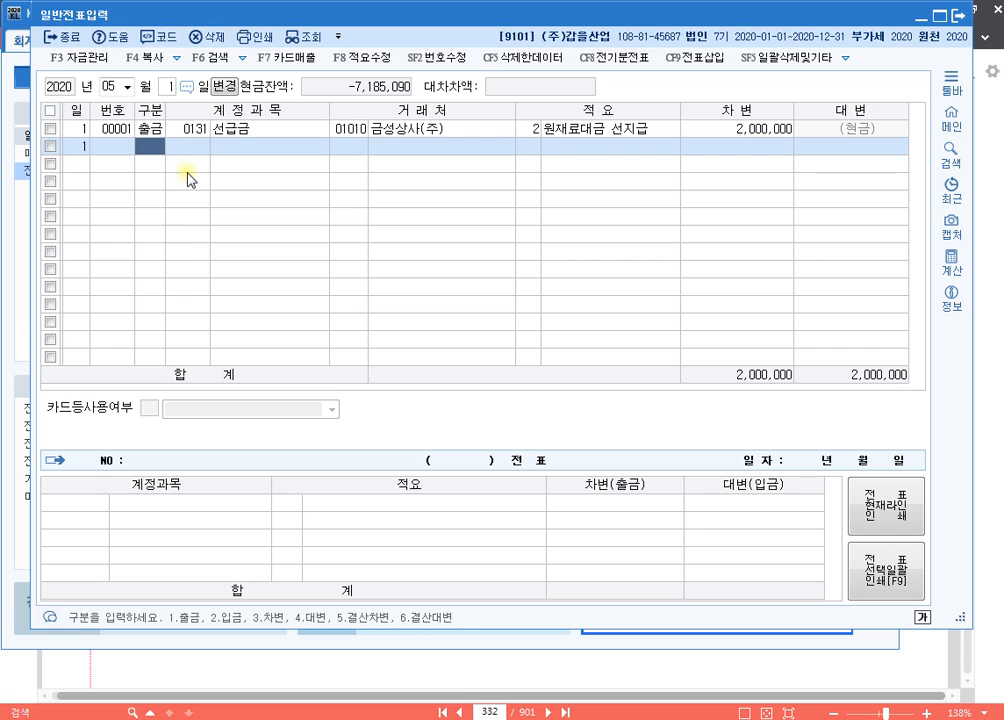
click(728, 131)
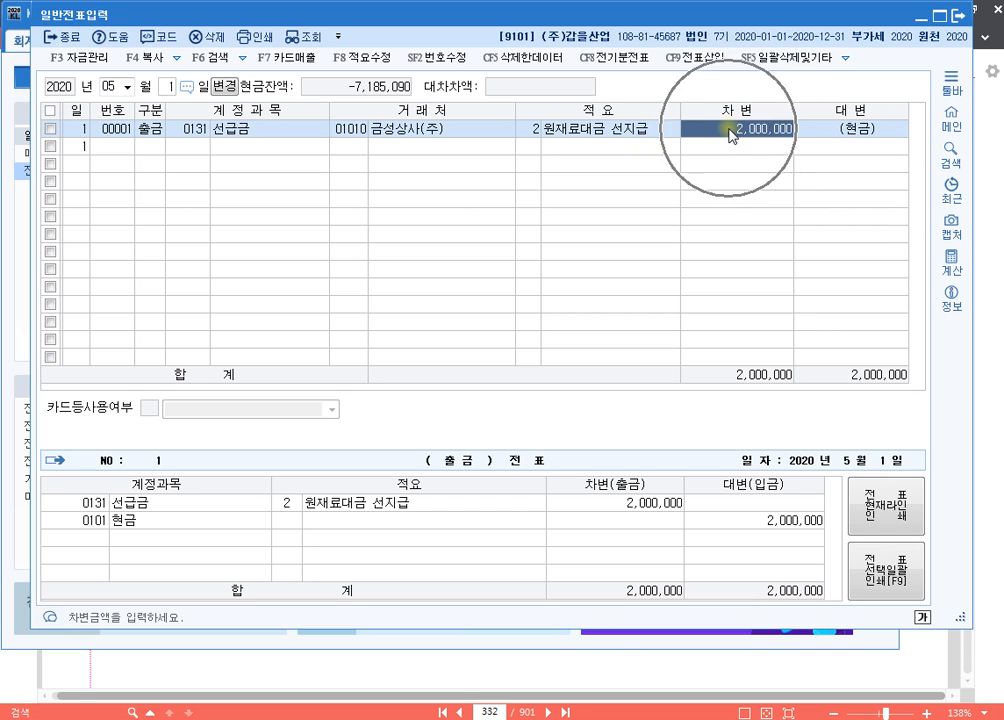
click(919, 21)
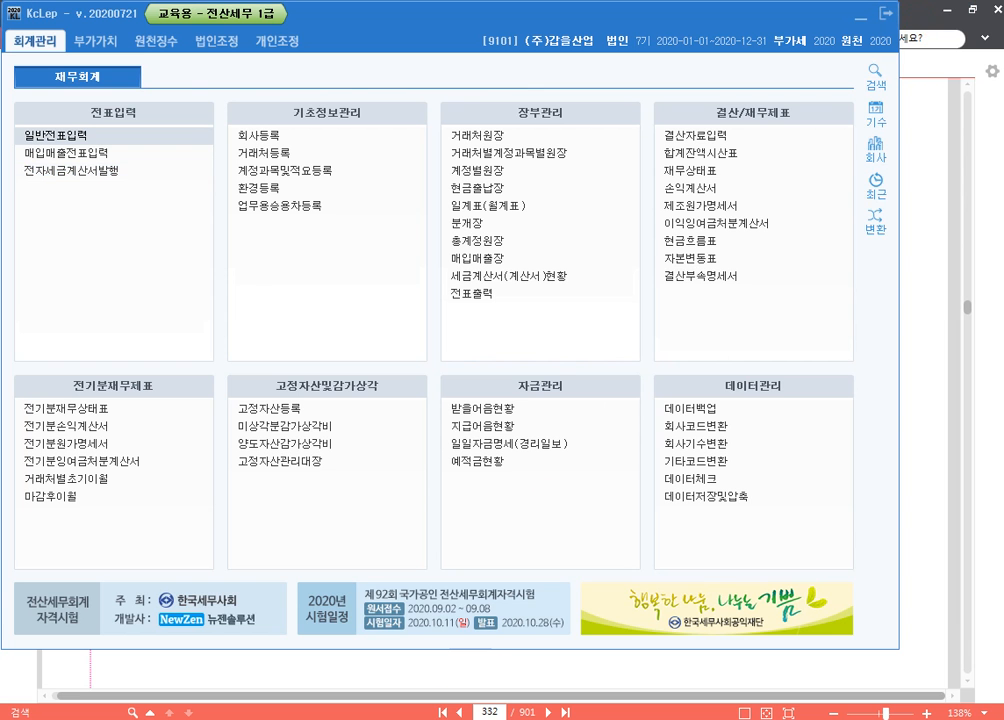
- Return to 매입매출전표입력 and start a June 4 voucher with VAT type 51 (과세)
click(480, 718)
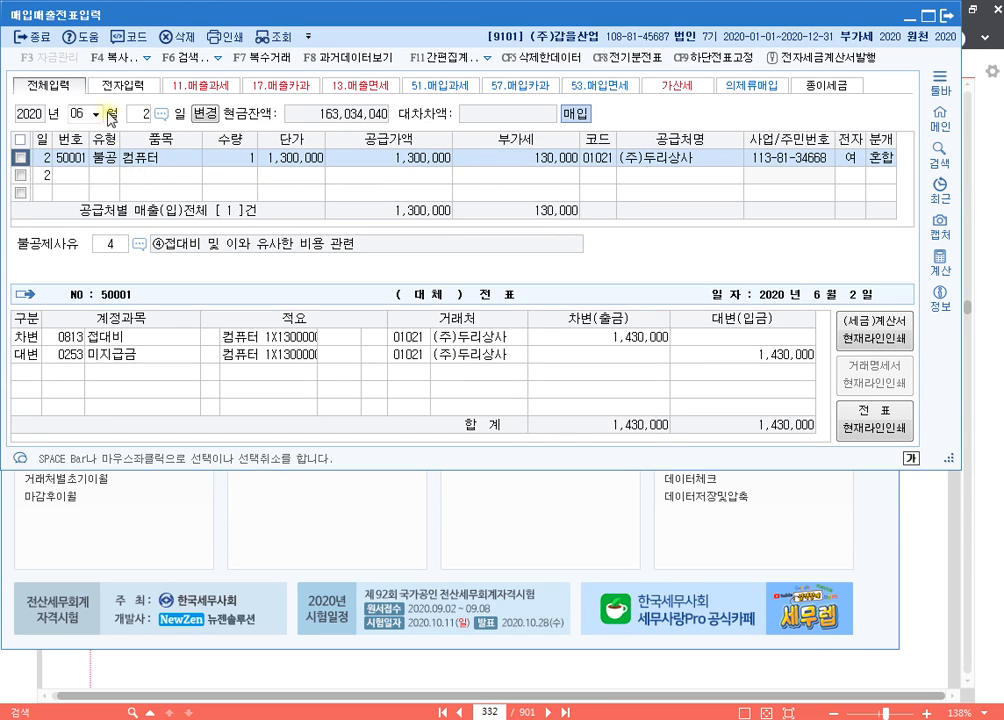
click(142, 115)
key(Escape)
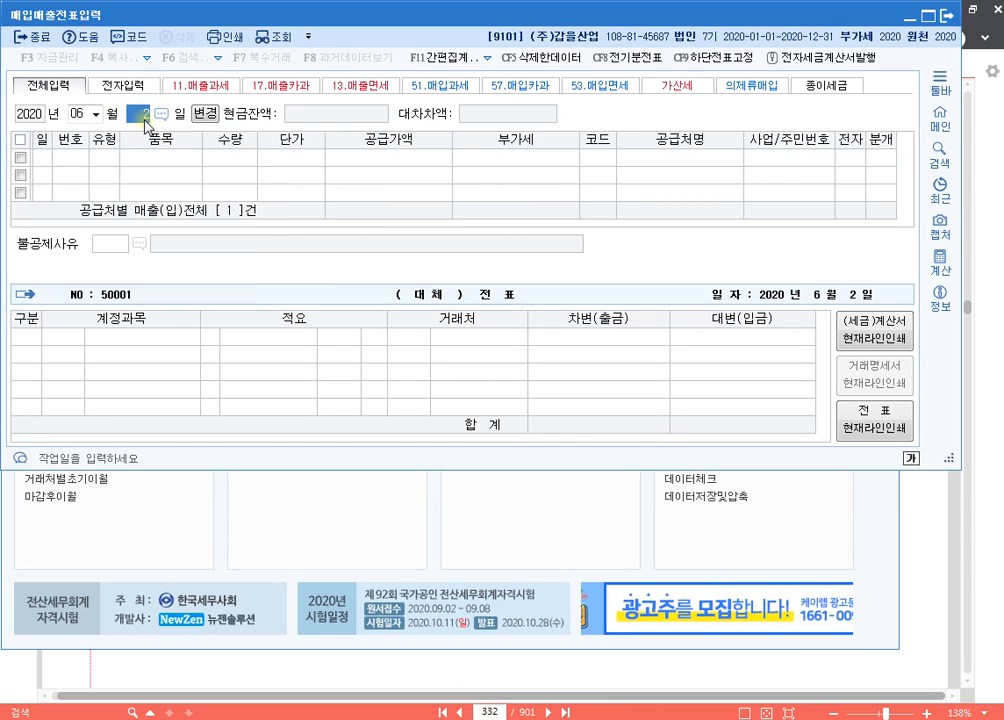
text(4)
key(Return)
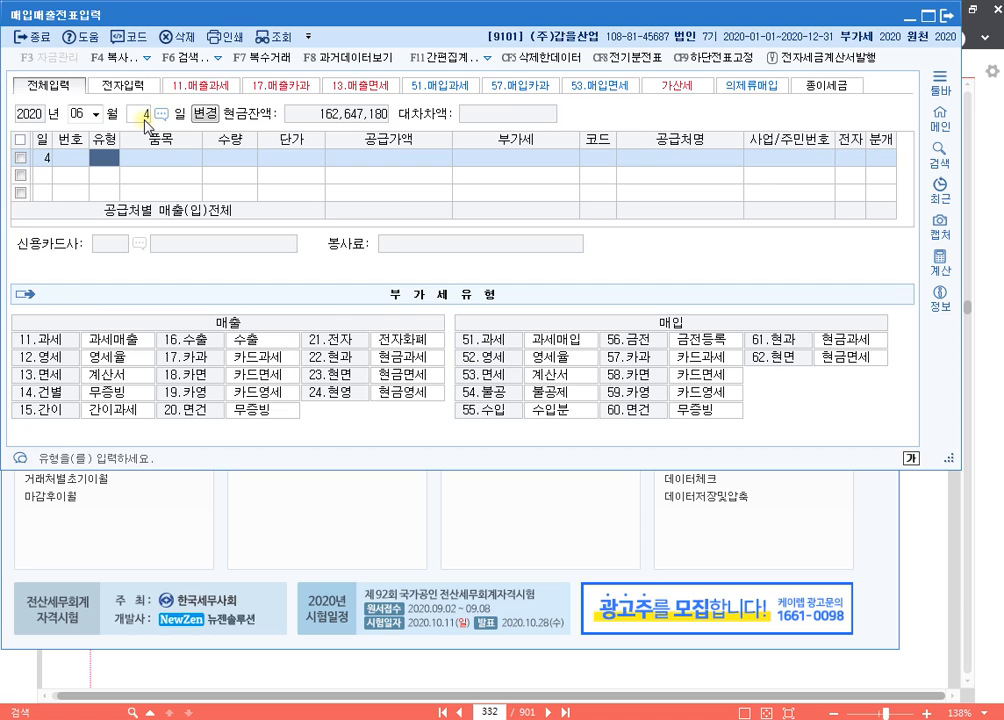
text(51)
key(Return)
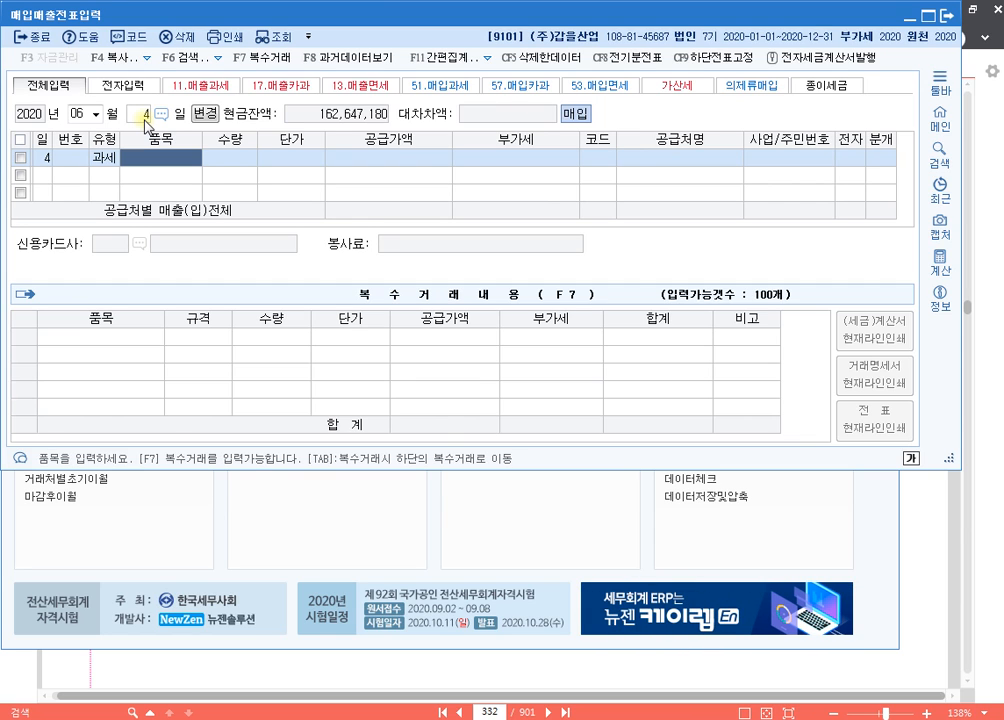
- Enter 원재료 as the item with a supply value of 17,000,000 and accept the VAT amount
text(원재료)
key(Return)
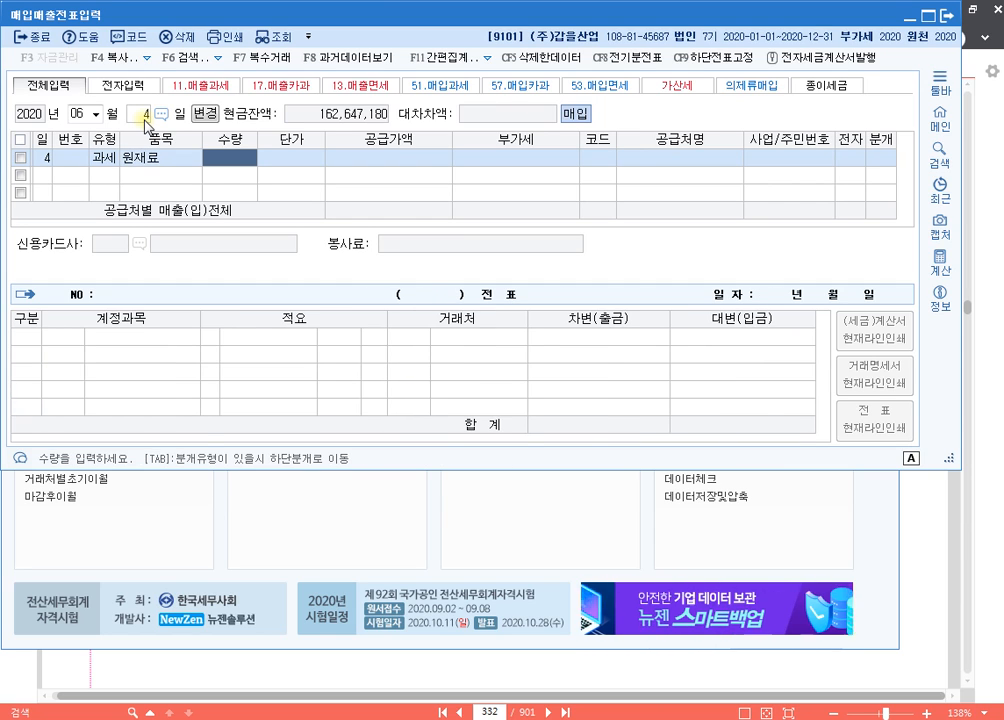
key(Return)
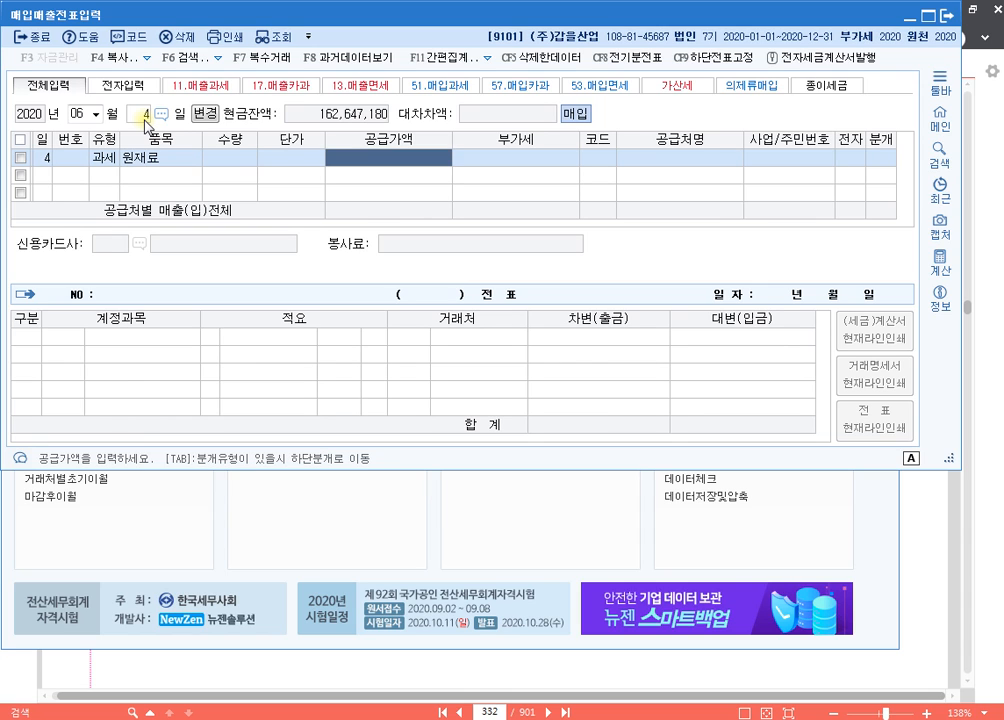
text(17000000)
key(Return)
key(Return)
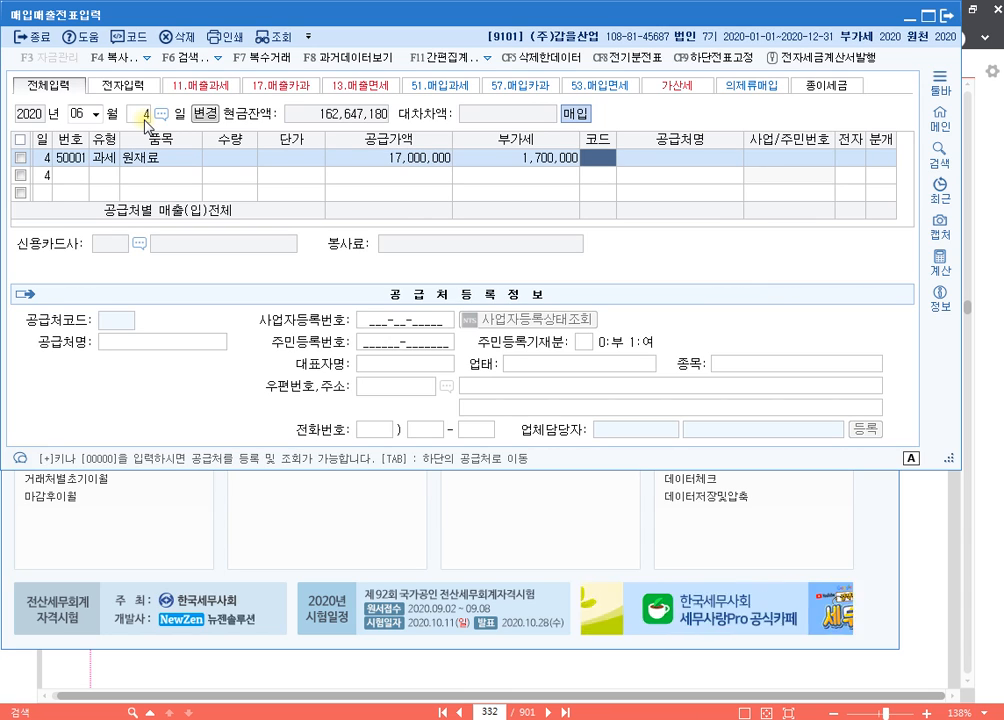
- Set the supplier to 금성상사(주) and mark the June 4 tax invoice as electronic (여)
text(금성)
key(Return)
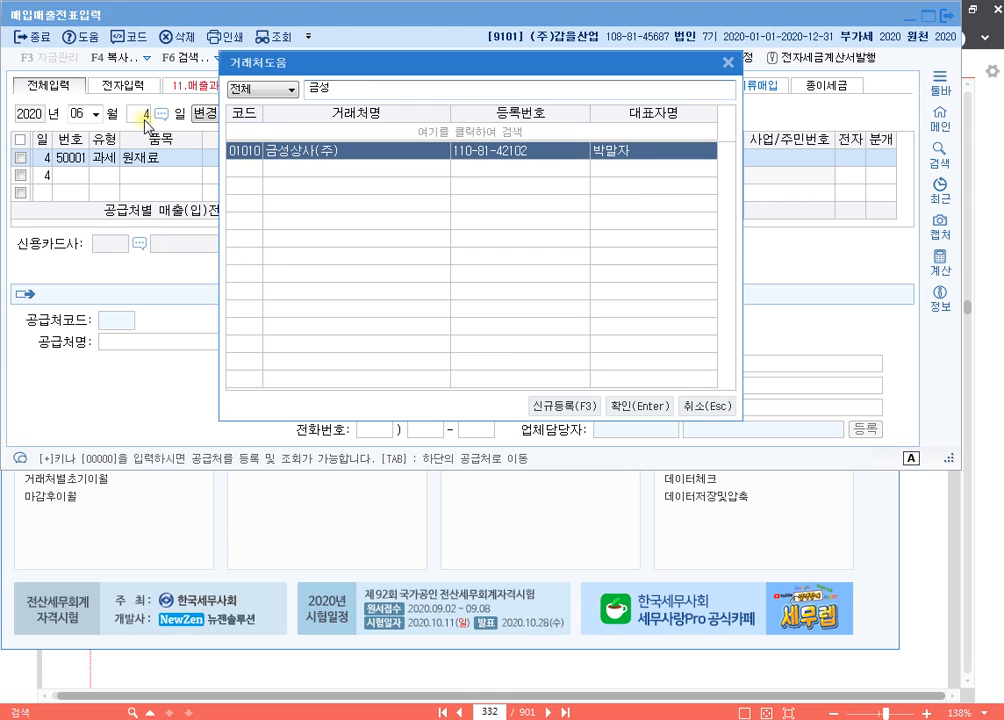
key(Return)
key(Return)
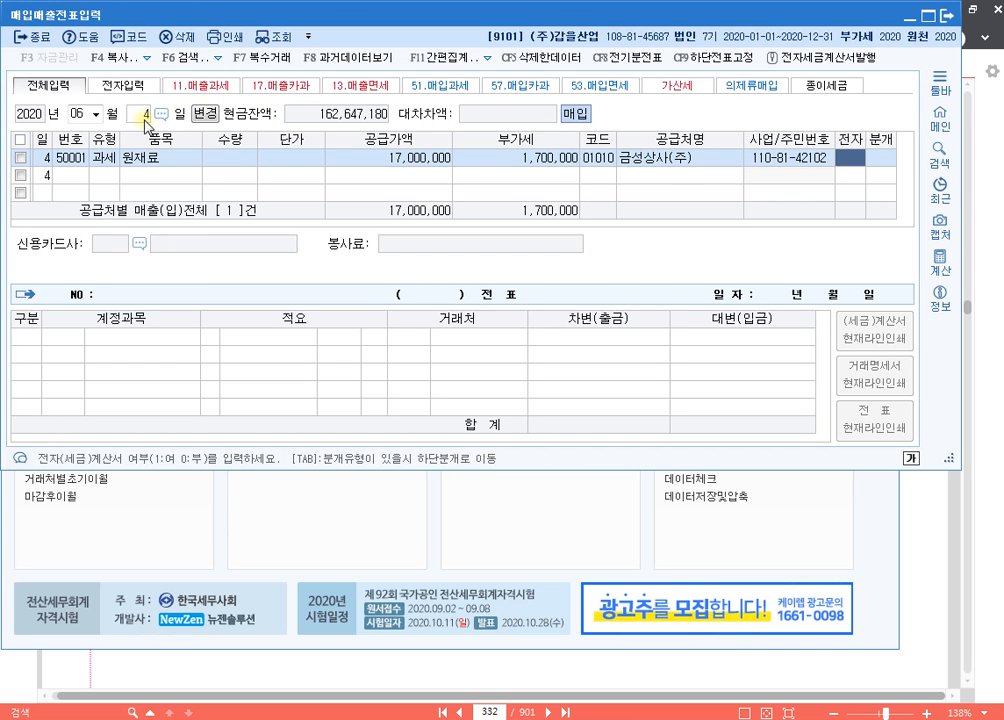
text(1)
key(Return)
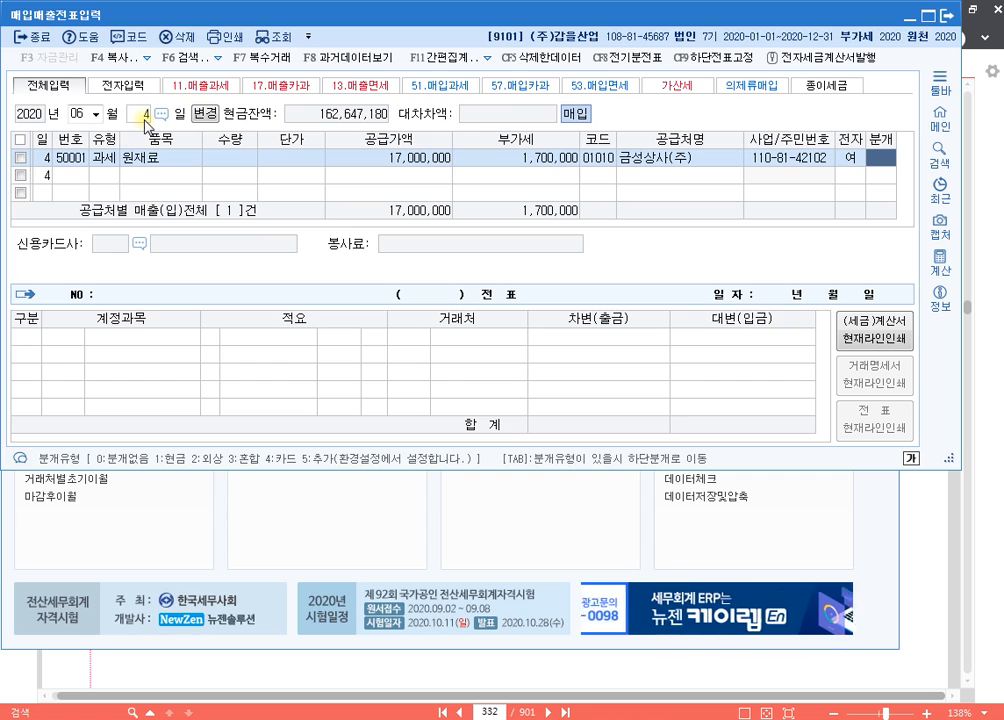
- Set the journal type to 혼합 and accept the debit lines for 부가세대급금 and 원재료
text(3)
key(Return)
key(Return)
key(Return)
key(Return)
key(Return)
key(Return)
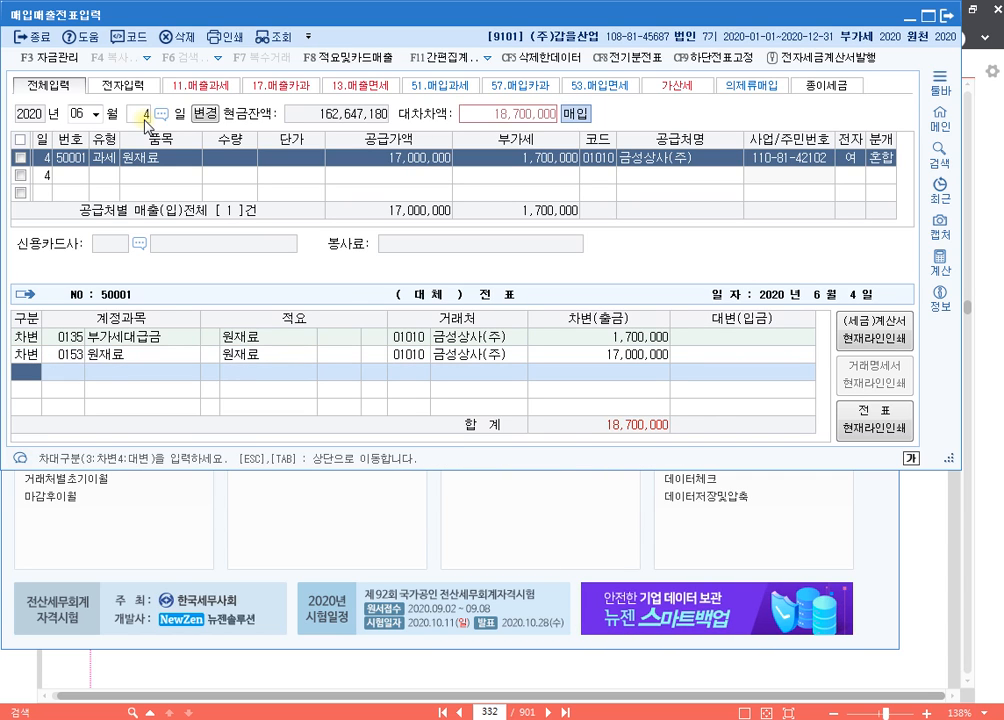
- Add a credit line to 선급금 for 2,000,000 in the June 4 voucher
text(4)
key(Return)
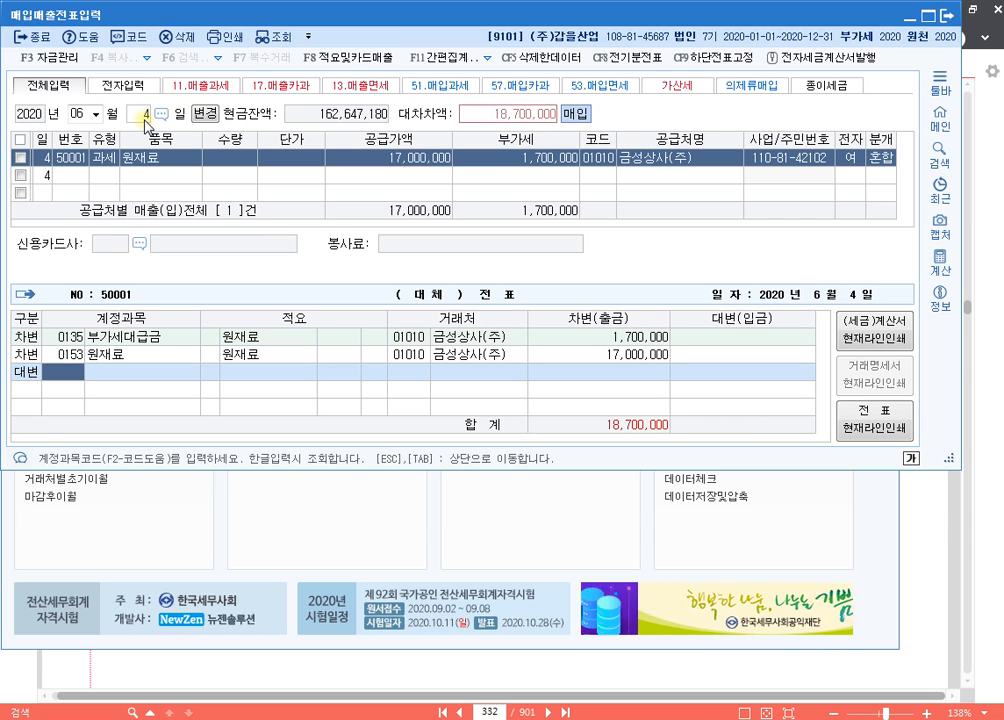
text(ㅅ)
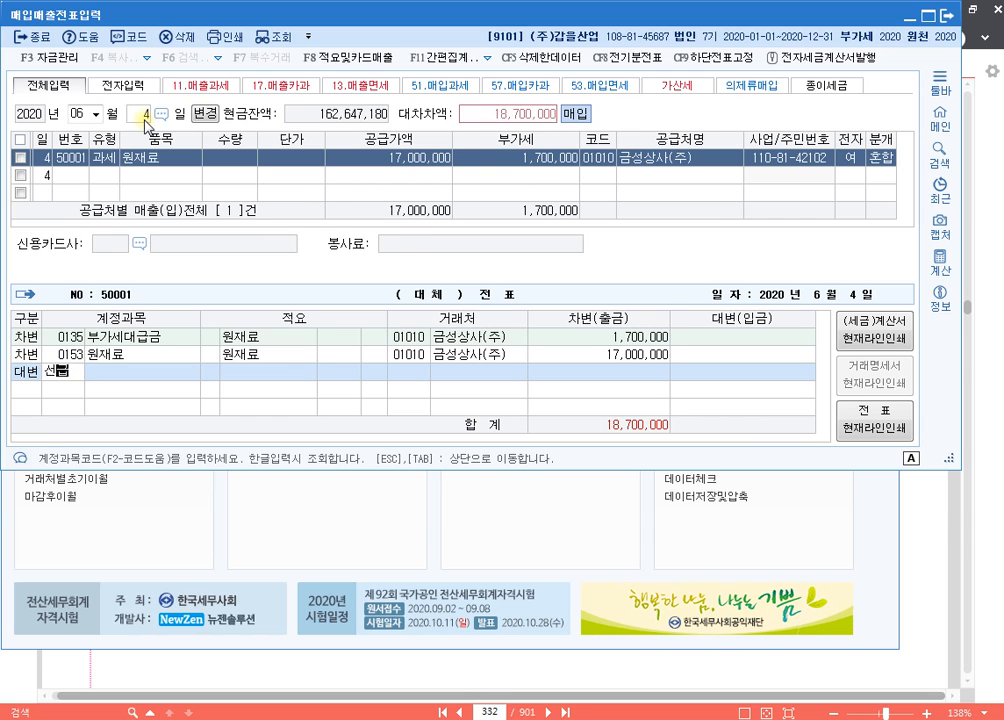
text(ㅓㄴ급)
key(Return)
key(Return)
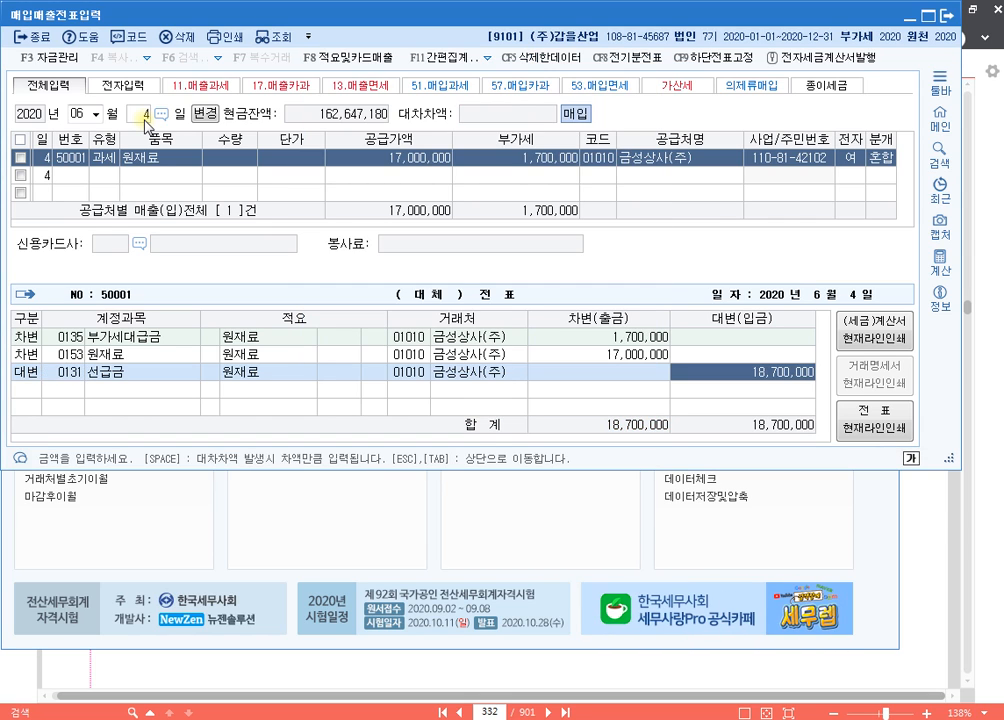
text(2000)
key(Return)
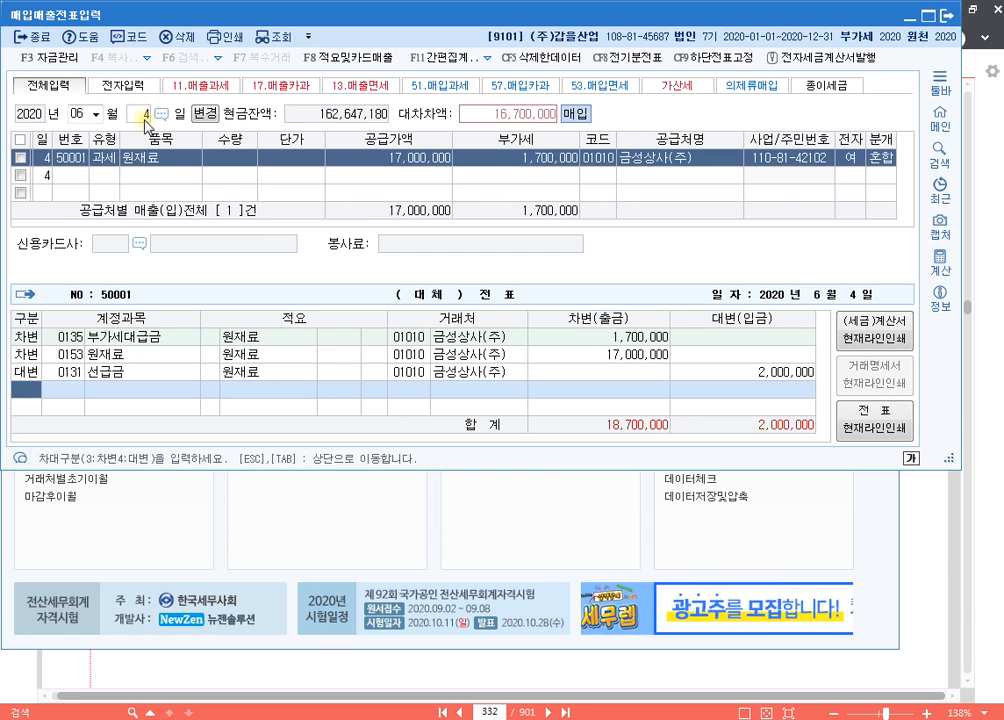
- Credit the remaining 16,700,000 to 받을어음 (0110) with 재상산업(주) as the partner, and bring the completed journal back into view
text(4)
key(Return)
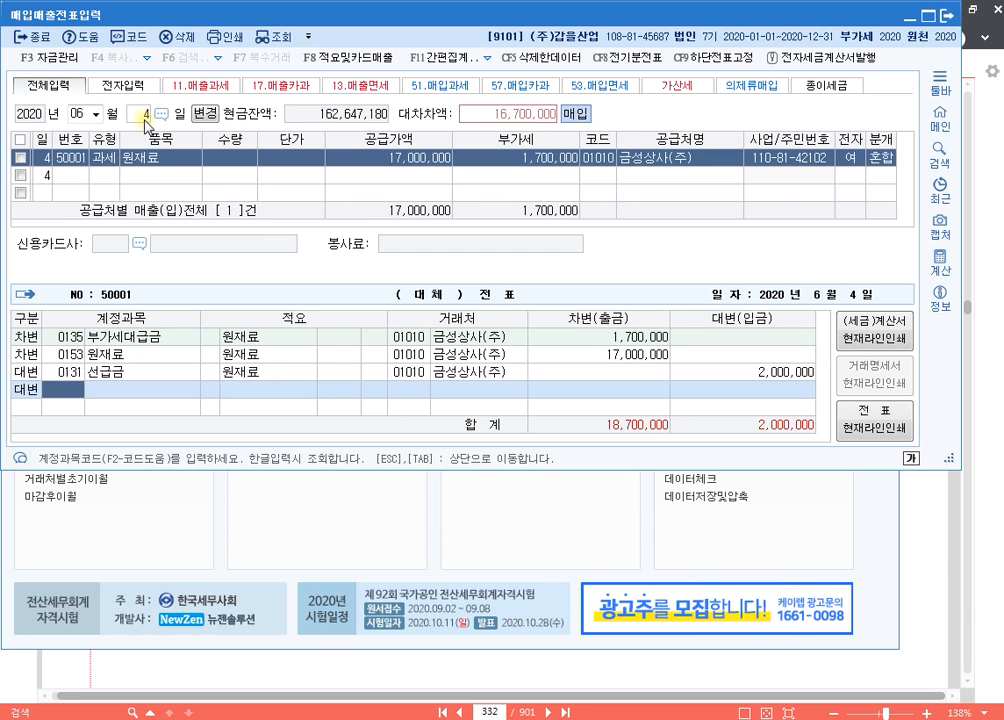
text(0110)
key(Return)
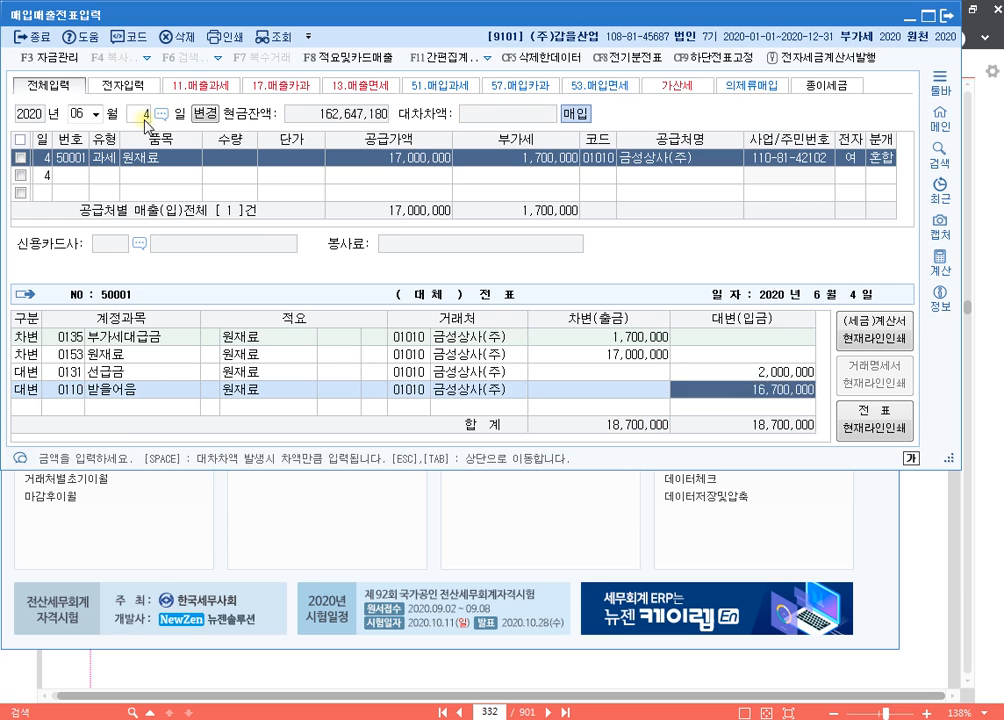
key(Return)
text(재상)
key(Return)
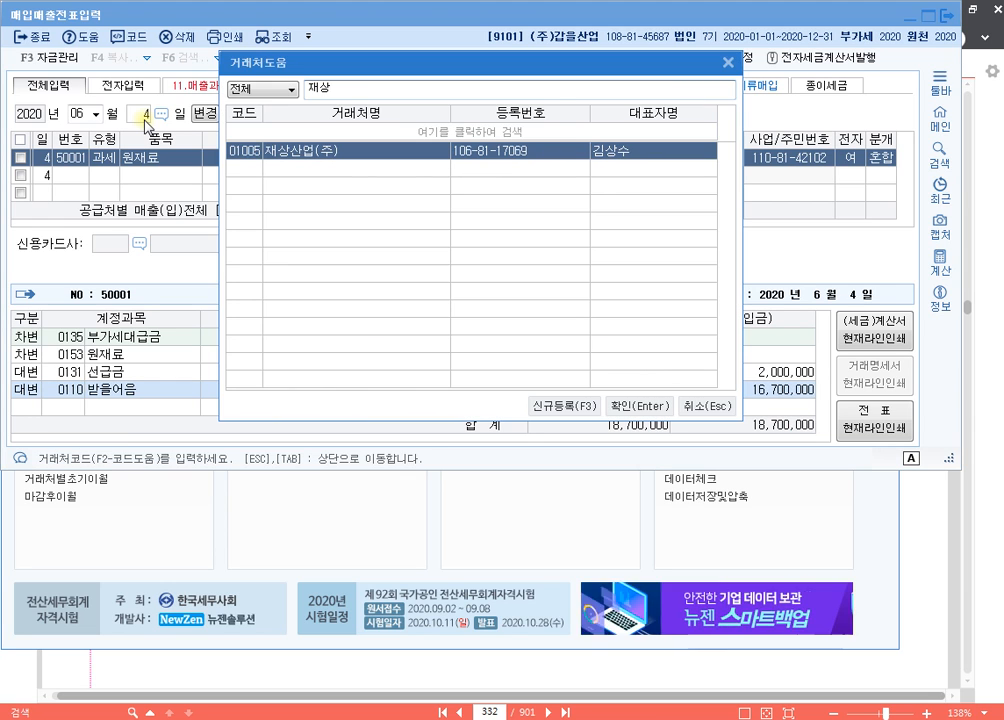
key(Return)
key(Escape)
key(Up)
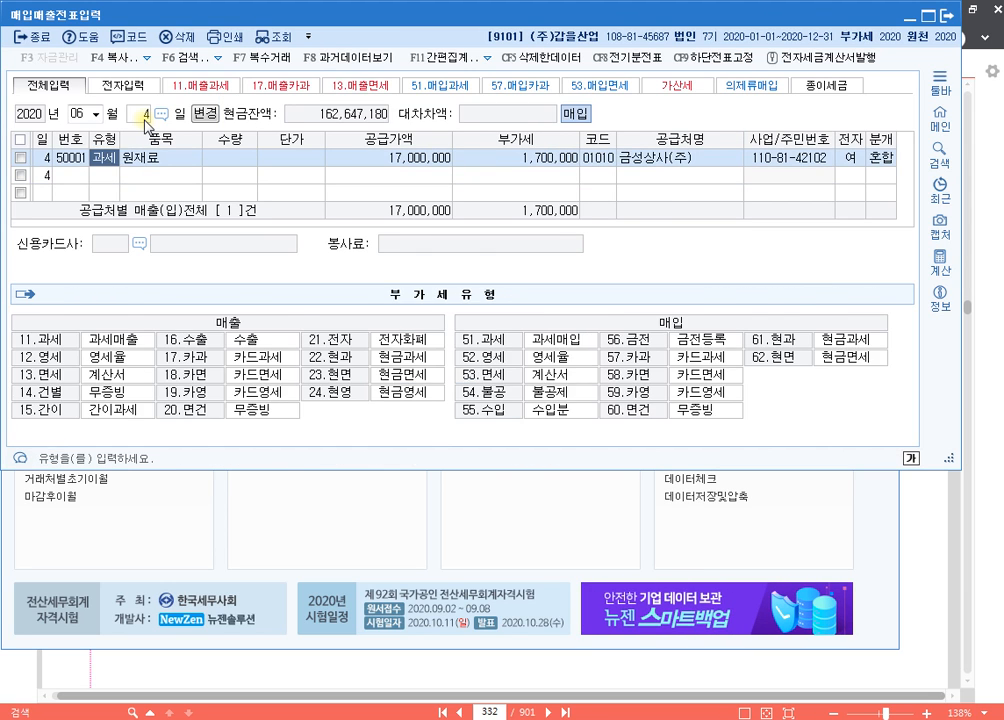
key(Left)
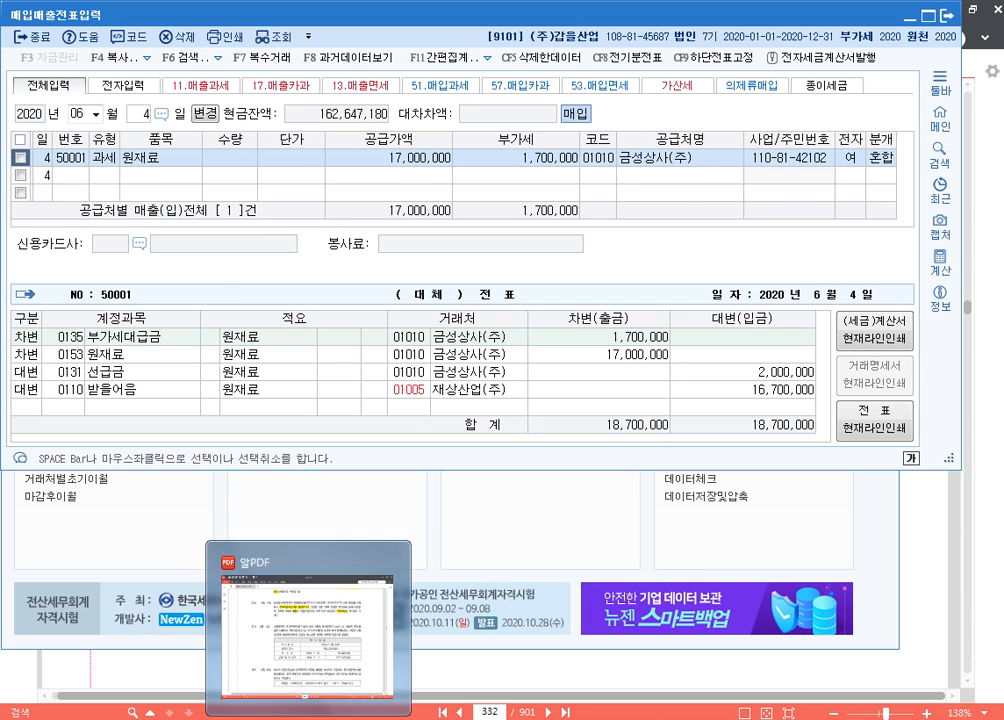
- Switch to 알PDF and highlight the export processing contract, Local L/C and electronic tax invoice phrases in question [24]
click(309, 718)
drag(592, 547, 594, 411)
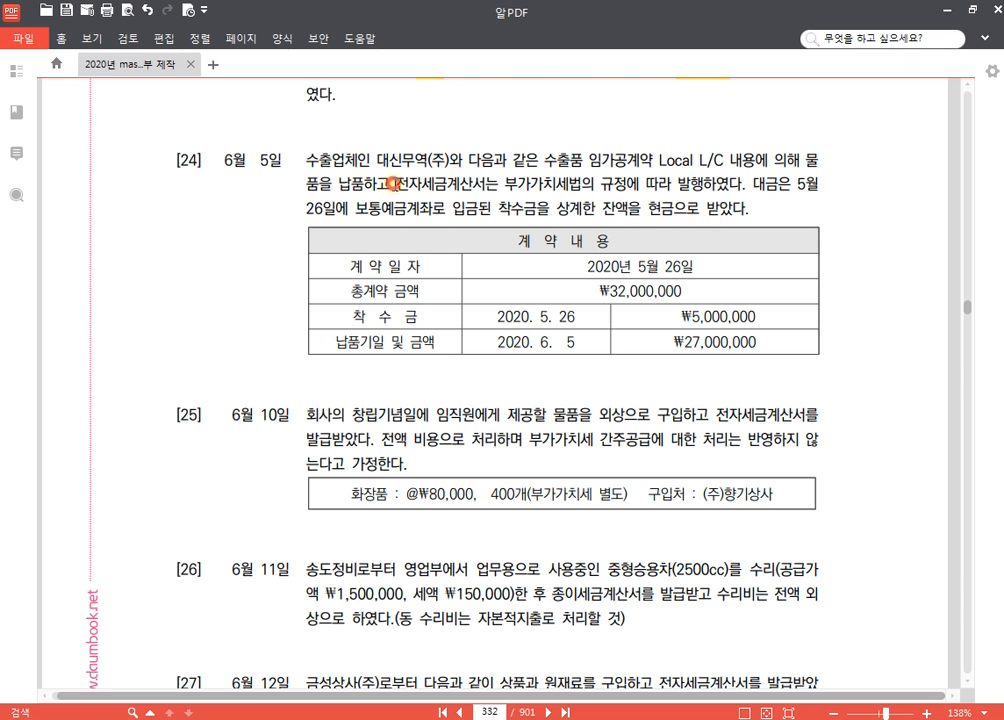
drag(392, 184, 737, 185)
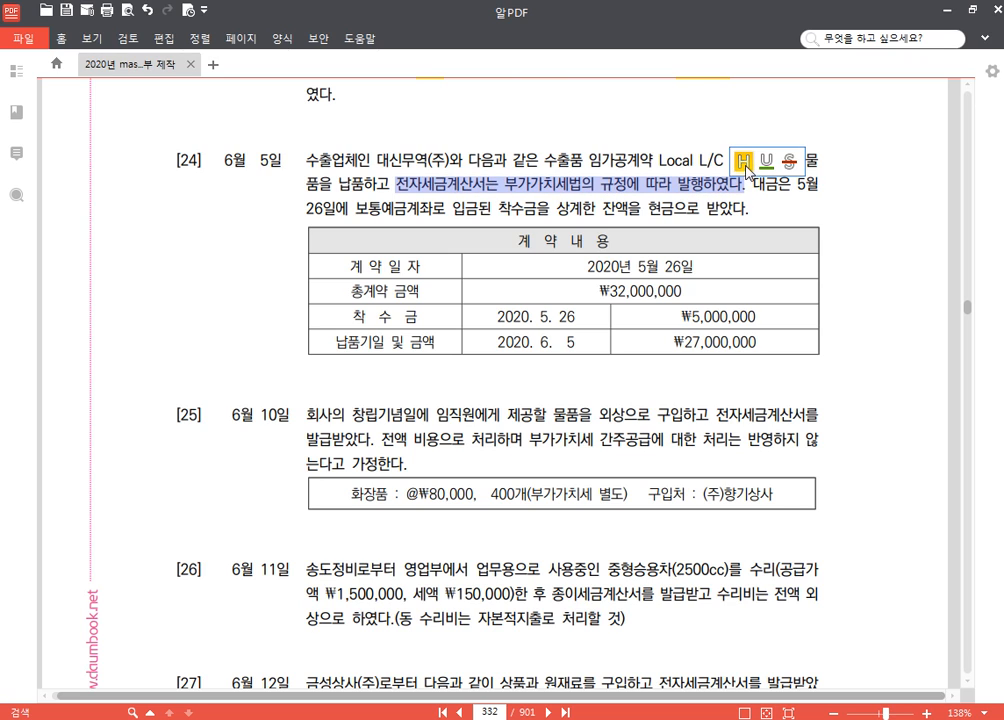
click(743, 160)
drag(548, 158, 652, 158)
click(661, 135)
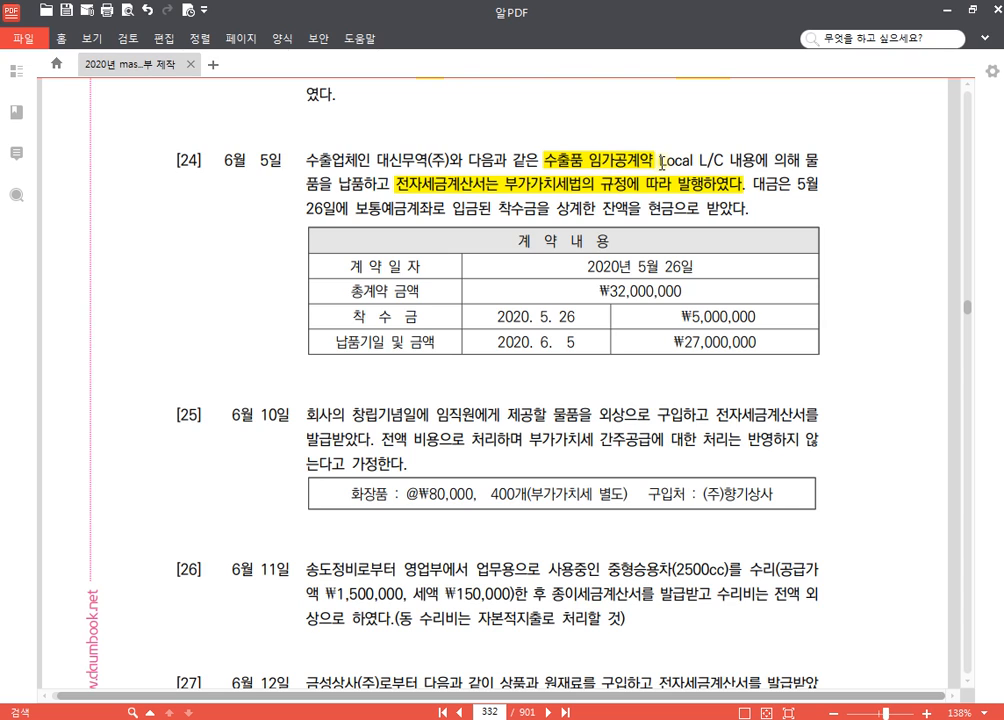
drag(661, 160, 790, 161)
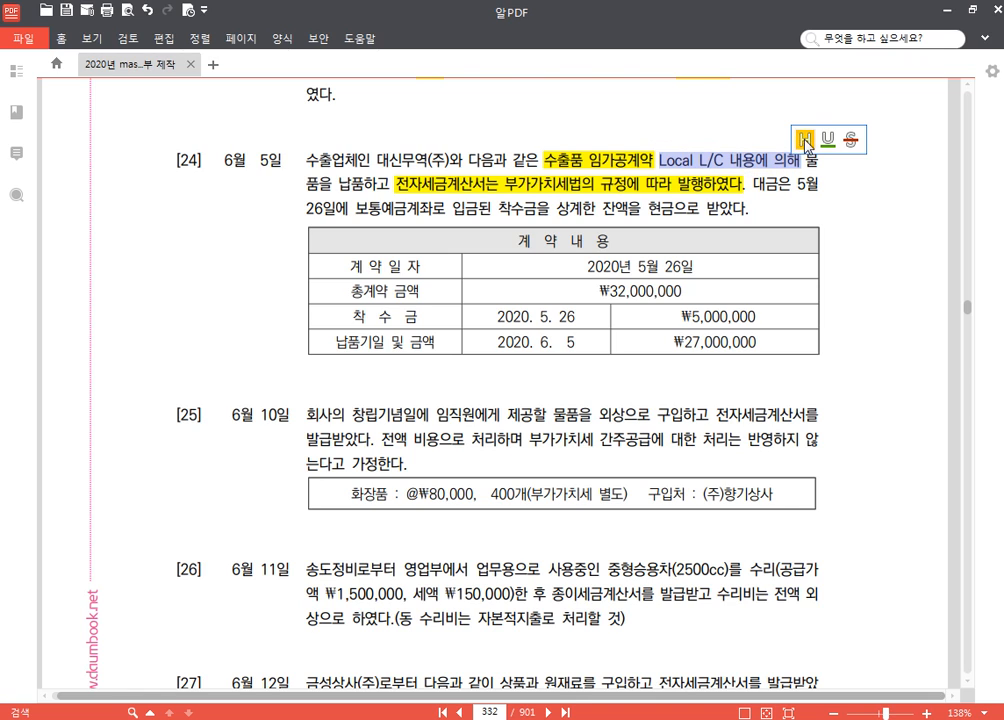
click(805, 141)
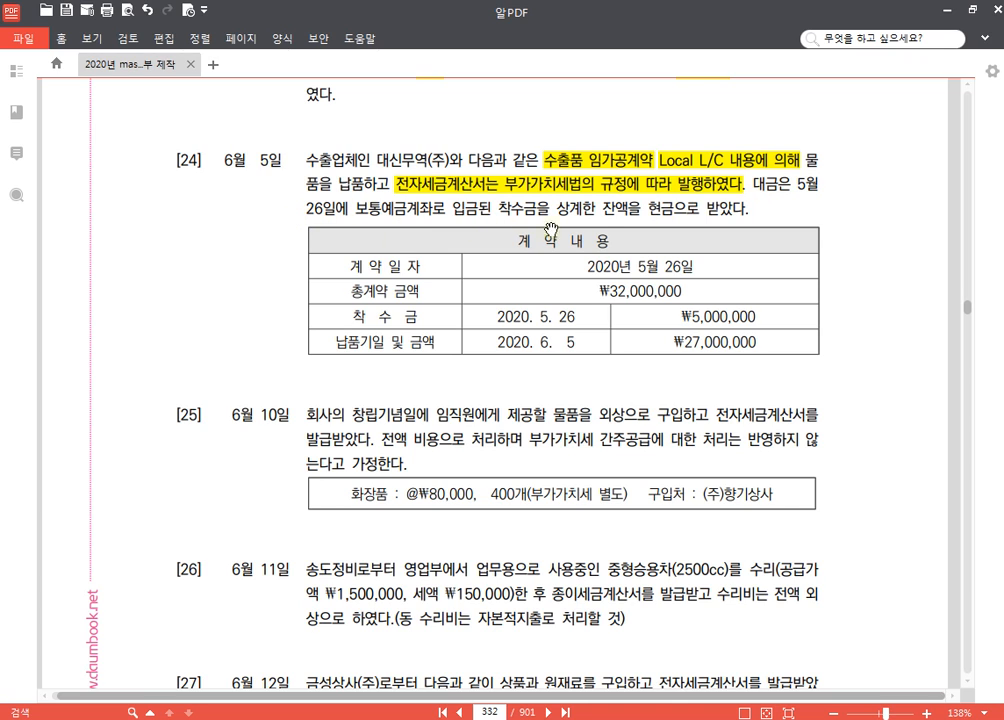
- Check the contract amounts in question [24], switch back to 매입매출전표입력 and start a June 5 voucher with type 12 (영세)
click(731, 318)
key(ctrl)
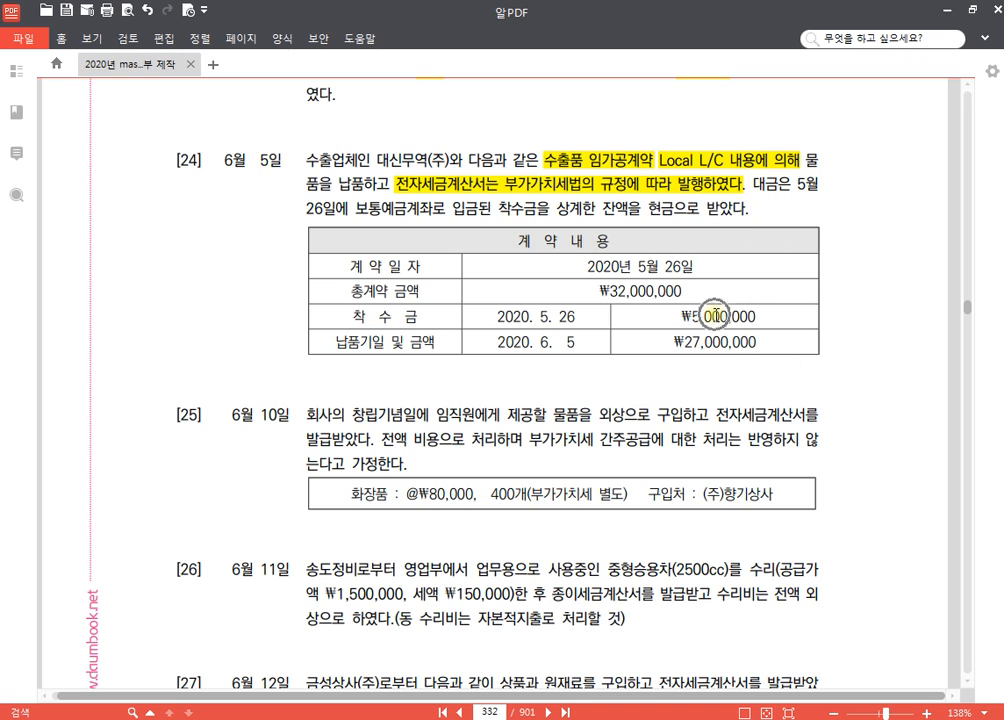
click(722, 344)
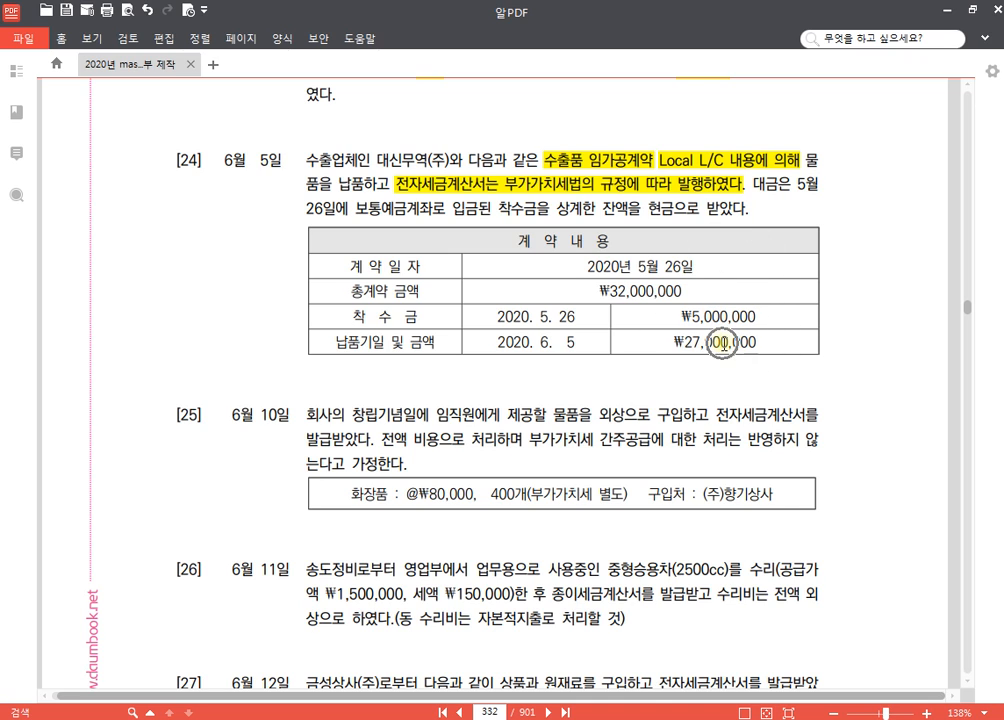
key(ctrl)
key(alt+Tab)
click(143, 115)
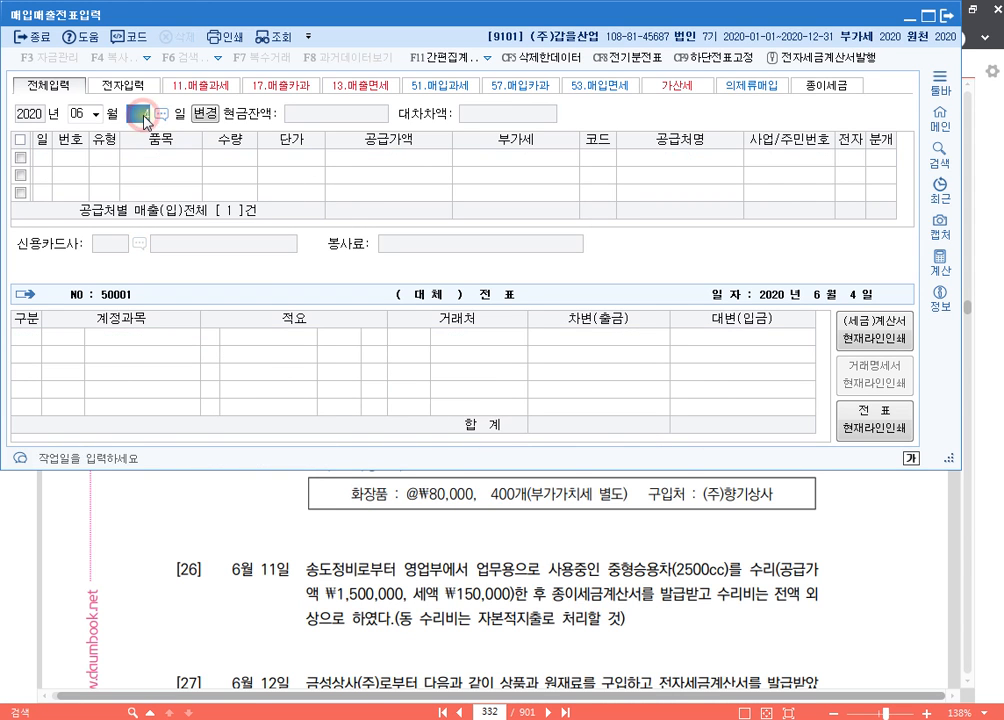
text(5)
key(Return)
text(12)
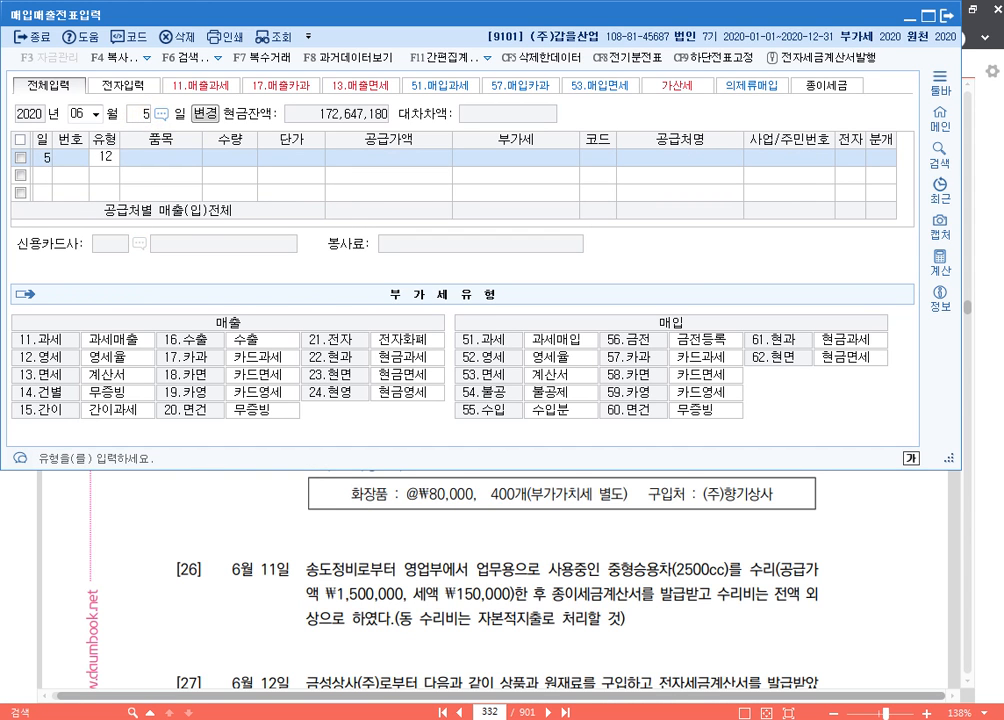
key(Return)
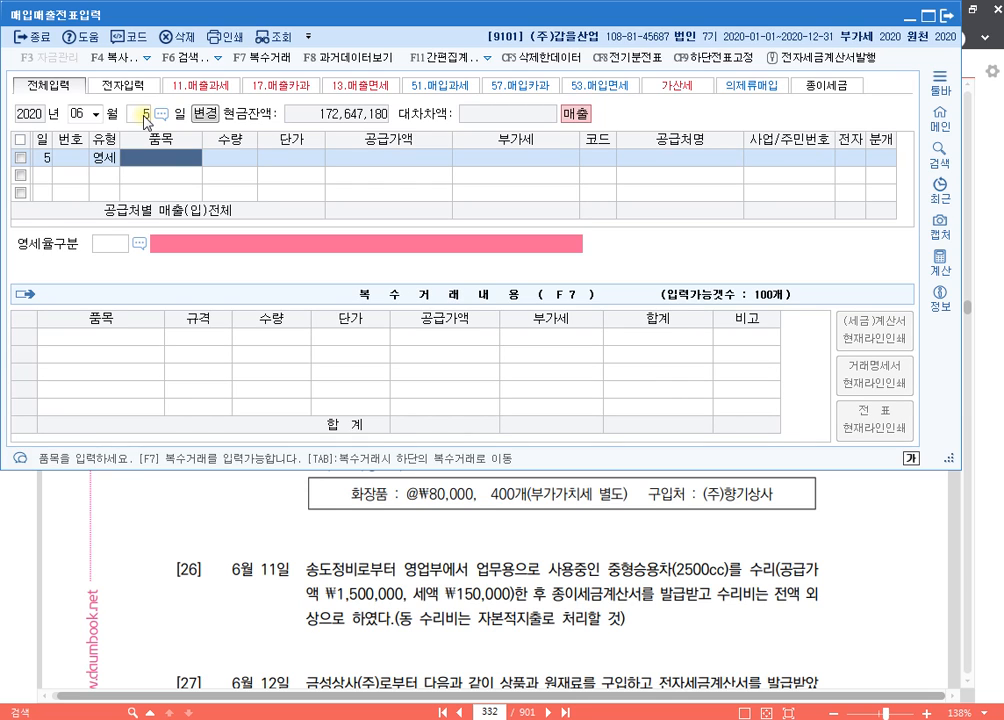
- Enter 제품 as the item and 32,000,000 as the supply value in the June 5 voucher
text(제품)
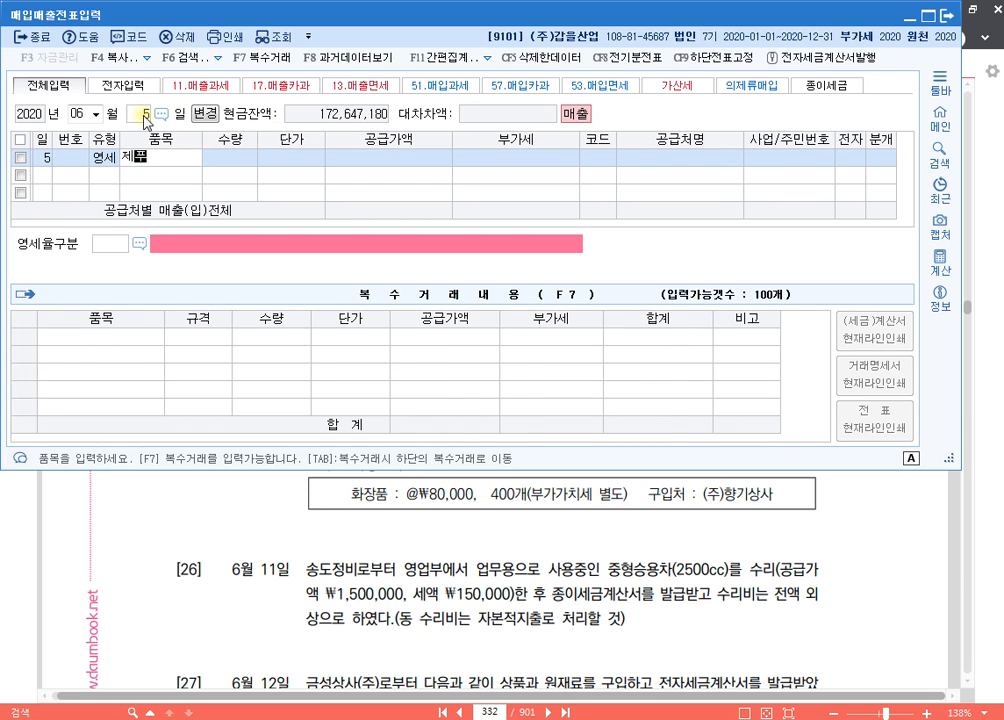
key(Return)
key(Return)
key(Return)
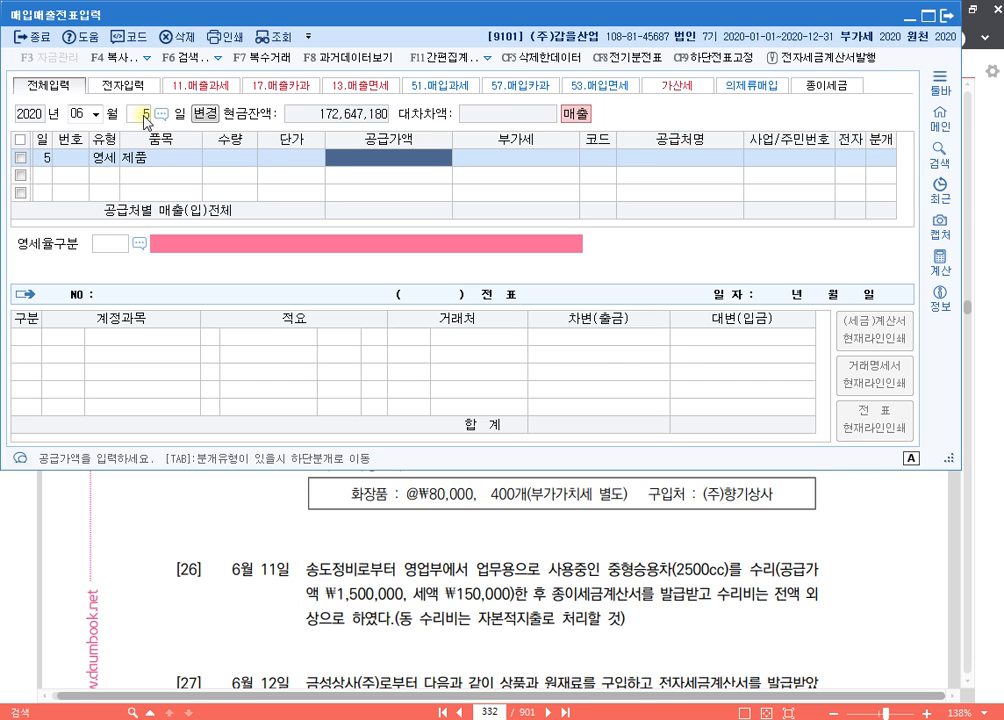
text(320000,000)
key(Return)
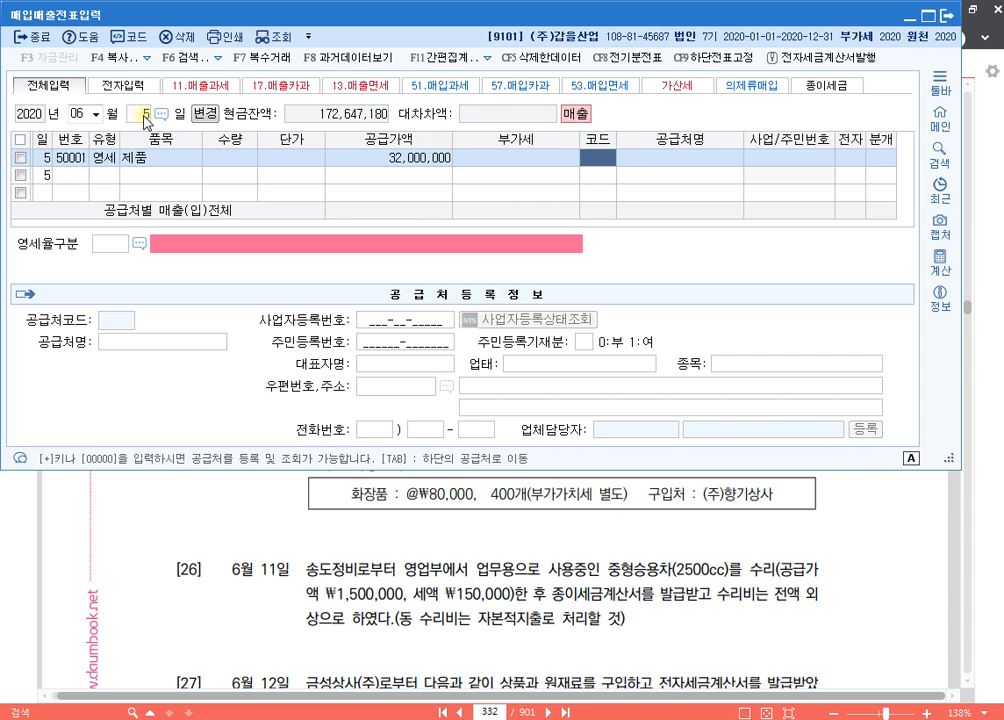
- Assign 대신무역(주) as the partner and mark the tax invoice as electronic (여)
text(대신)
key(Return)
key(Return)
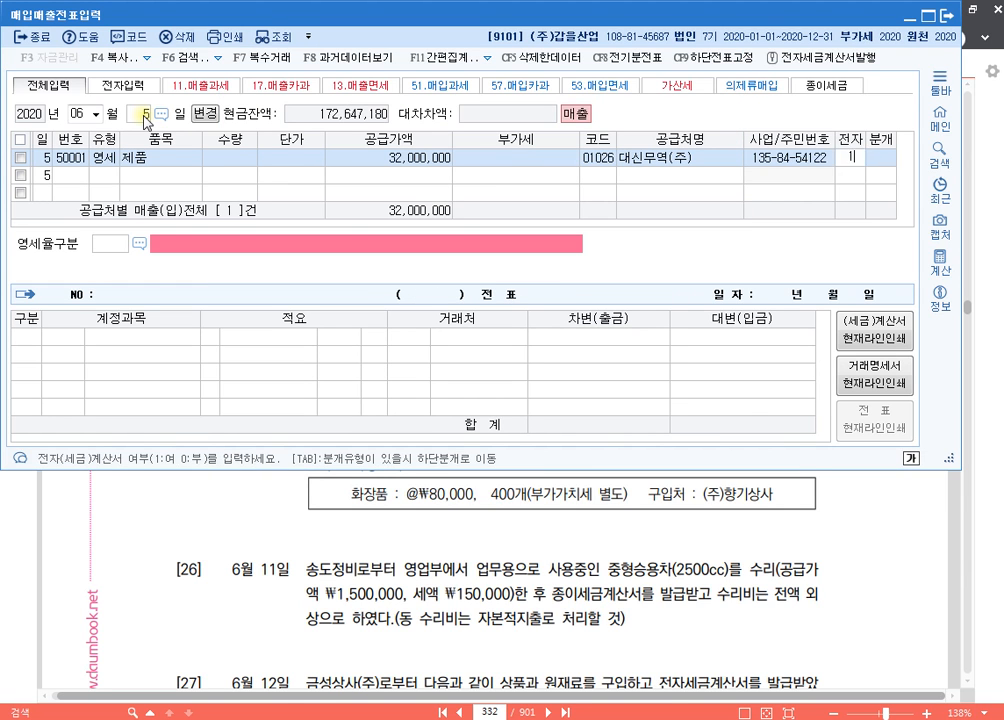
text(1)
key(Return)
- Set the 영세율구분 to code 3, 내국신용장 · 구매확인서에 의하여 공급하는 재화
key(F2)
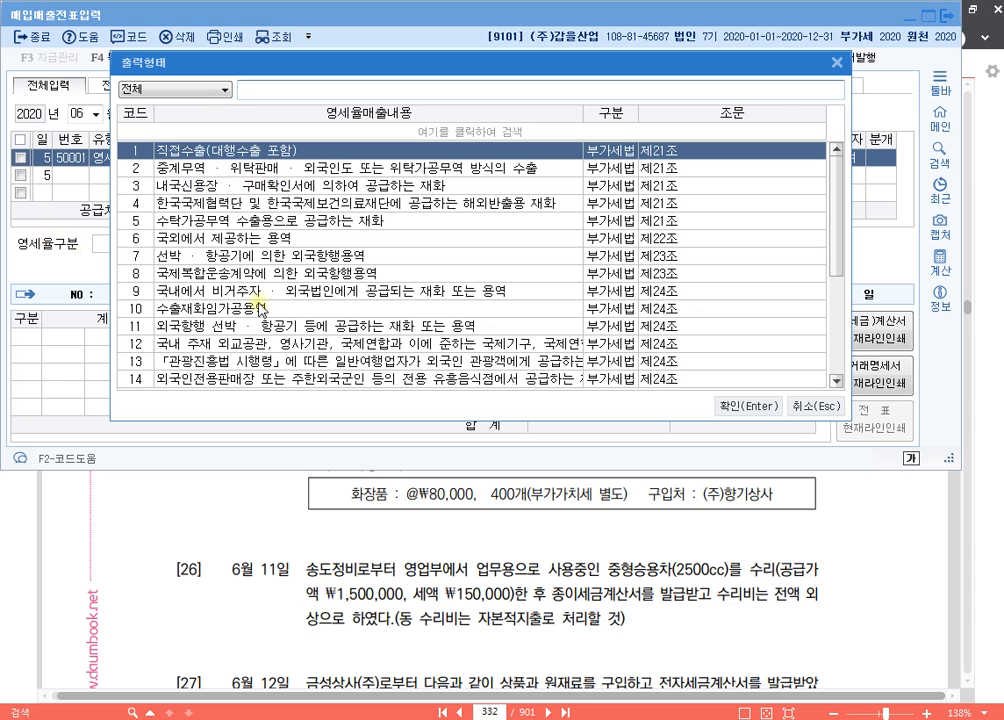
click(311, 310)
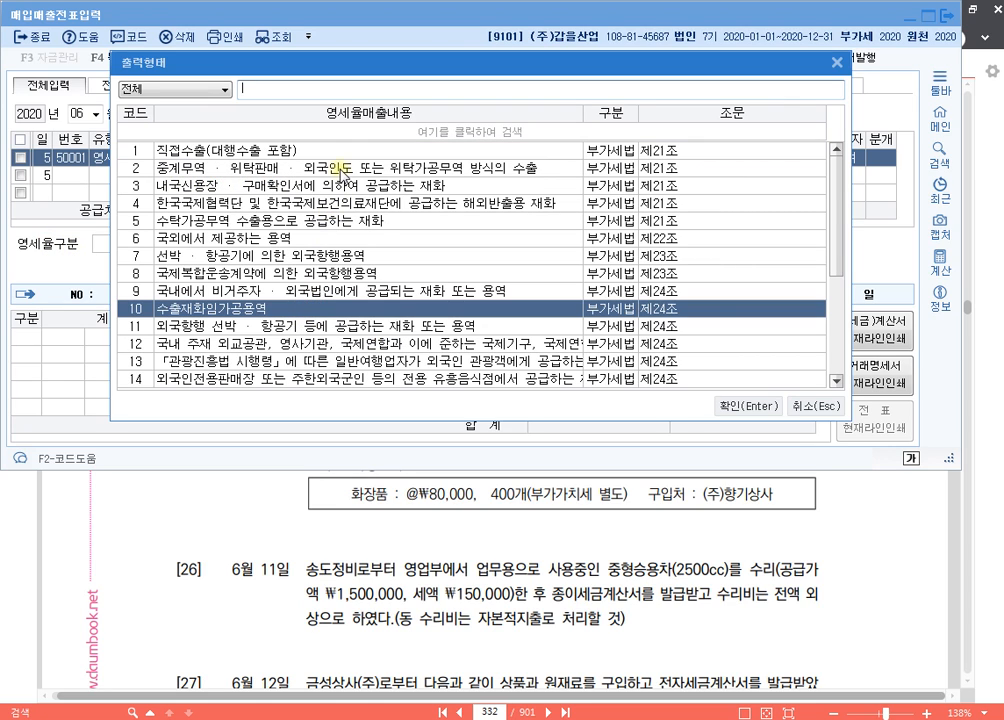
click(297, 187)
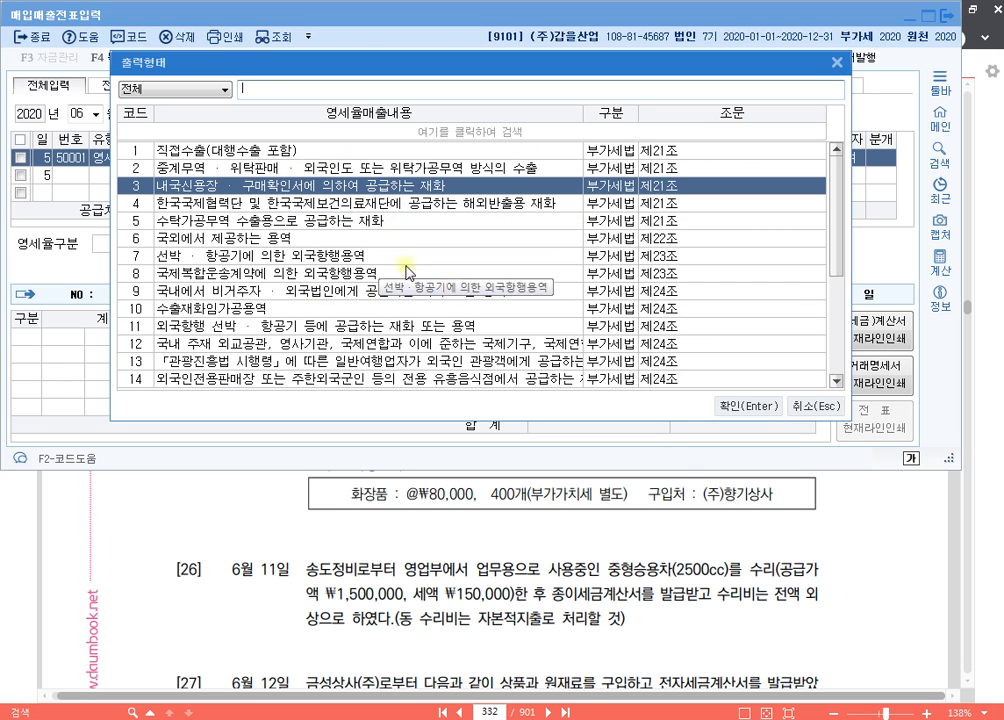
click(757, 413)
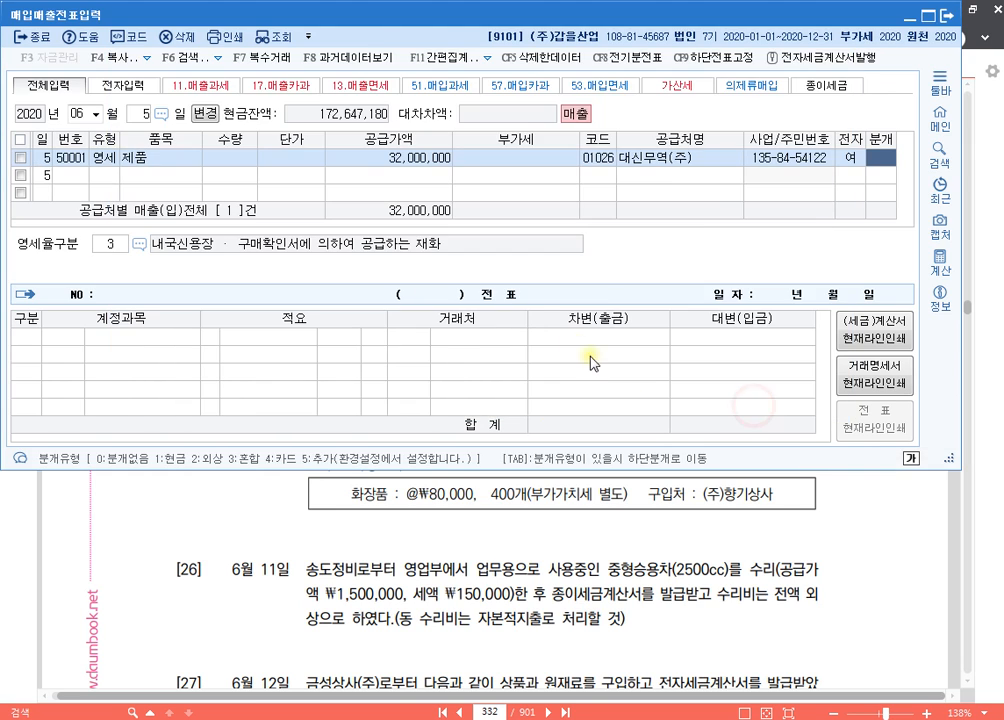
- Set the journal type to 혼합 and add a debit line to 선수금 (0259) for 5,000,000
text(3)
key(Return)
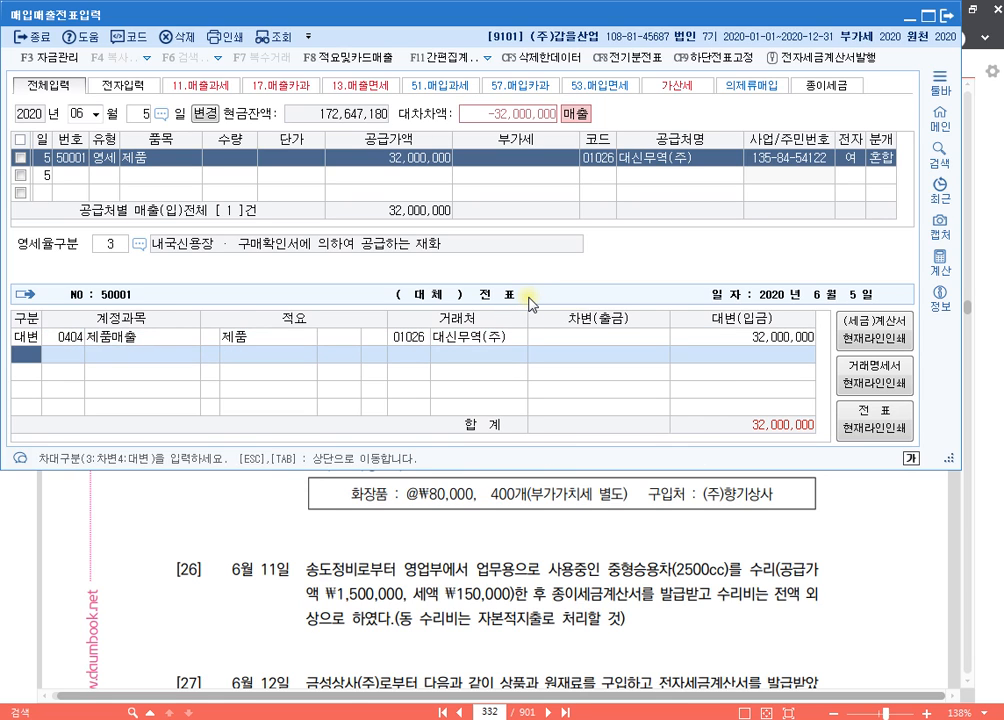
text(3)
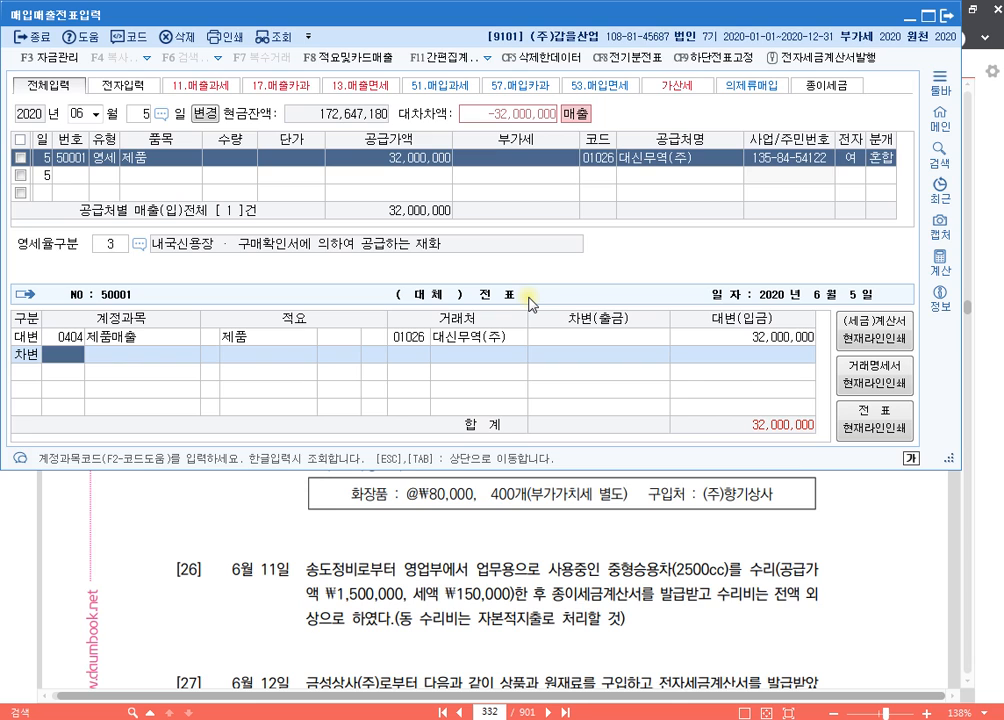
text(선수)
key(Return)
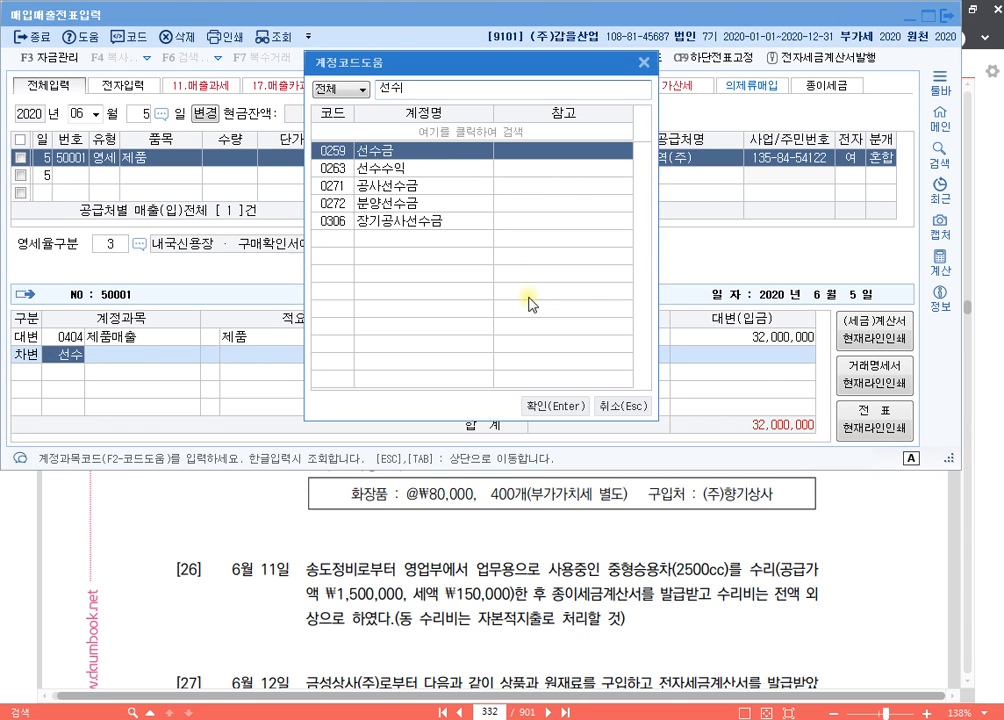
key(Return)
text(5000000)
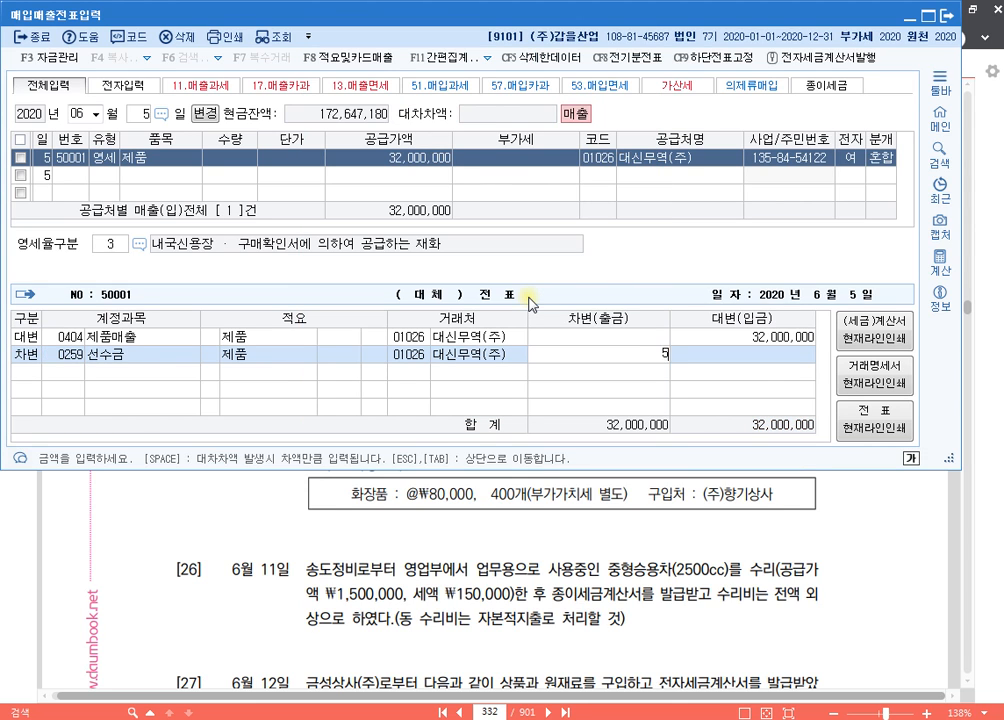
key(Return)
- Debit the remaining 27,000,000 to 현금 (0101), and bring the completed June 5 journal back into view
text(3)
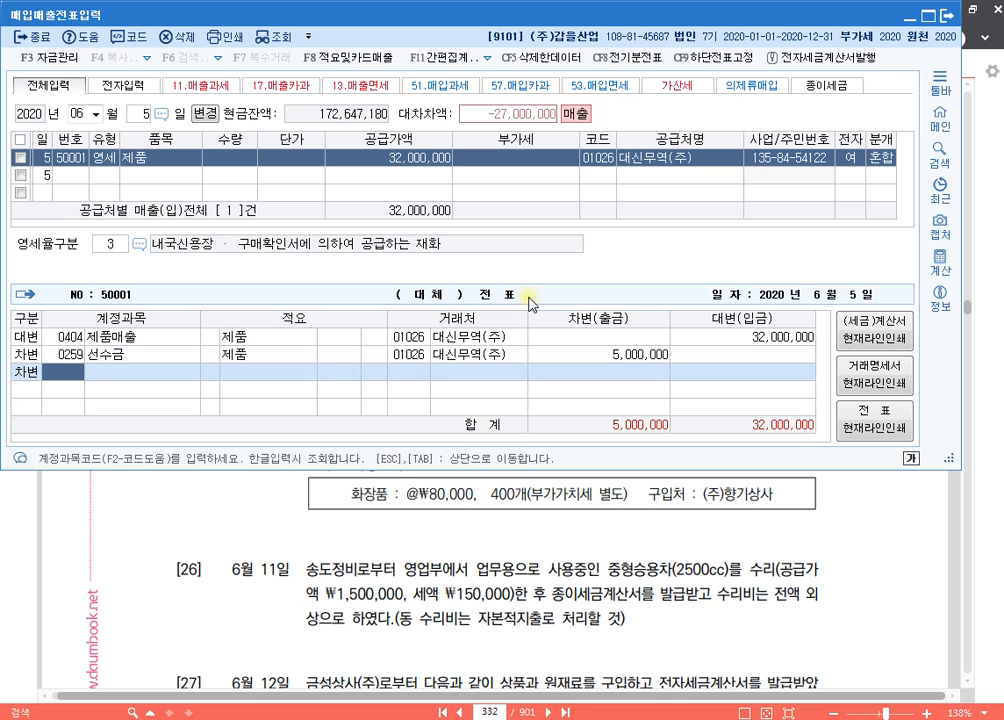
text(101)
key(Return)
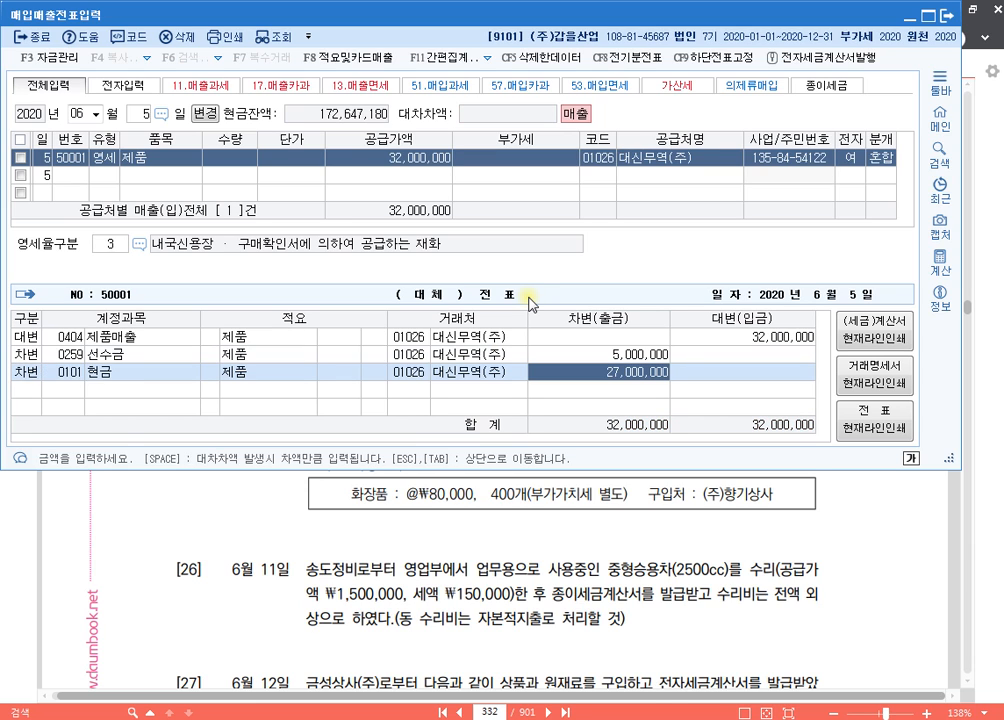
key(Escape)
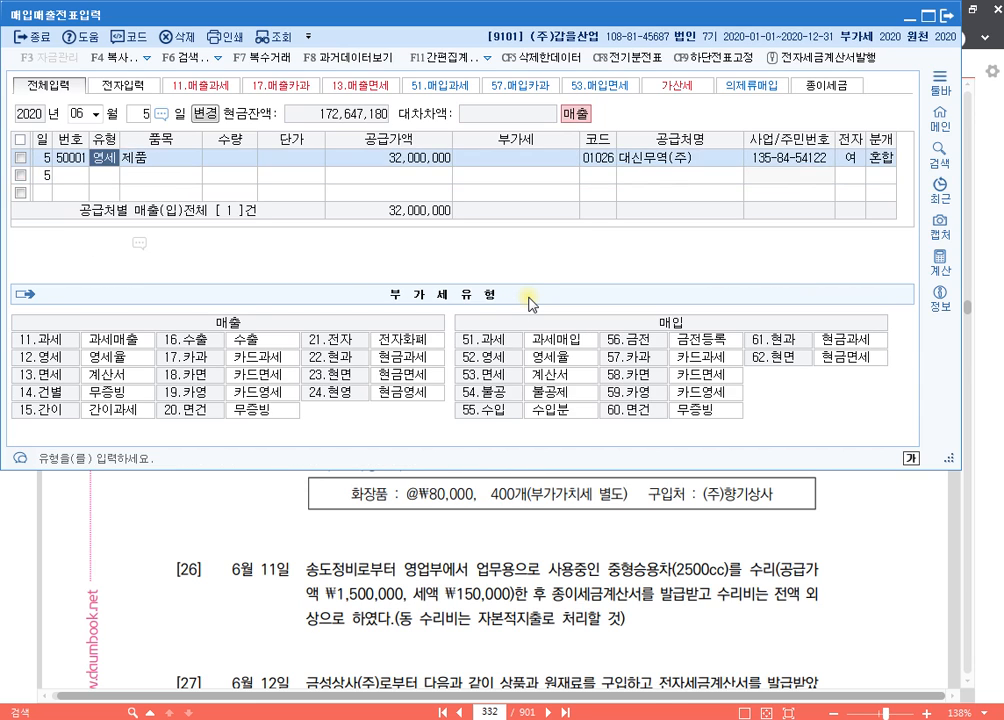
key(Left)
key(Left)
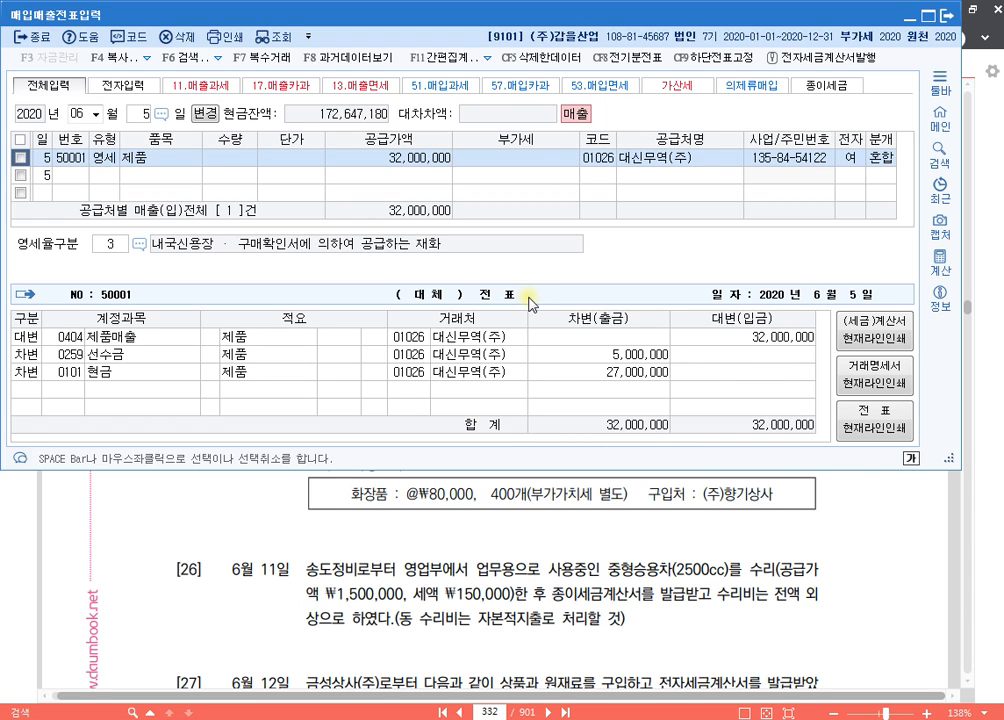
- Switch to 알PDF and highlight the deemed supply (간주공급) assumption and the received electronic tax invoice phrase in question [25]
click(518, 563)
scroll(511, 331, down, 5)
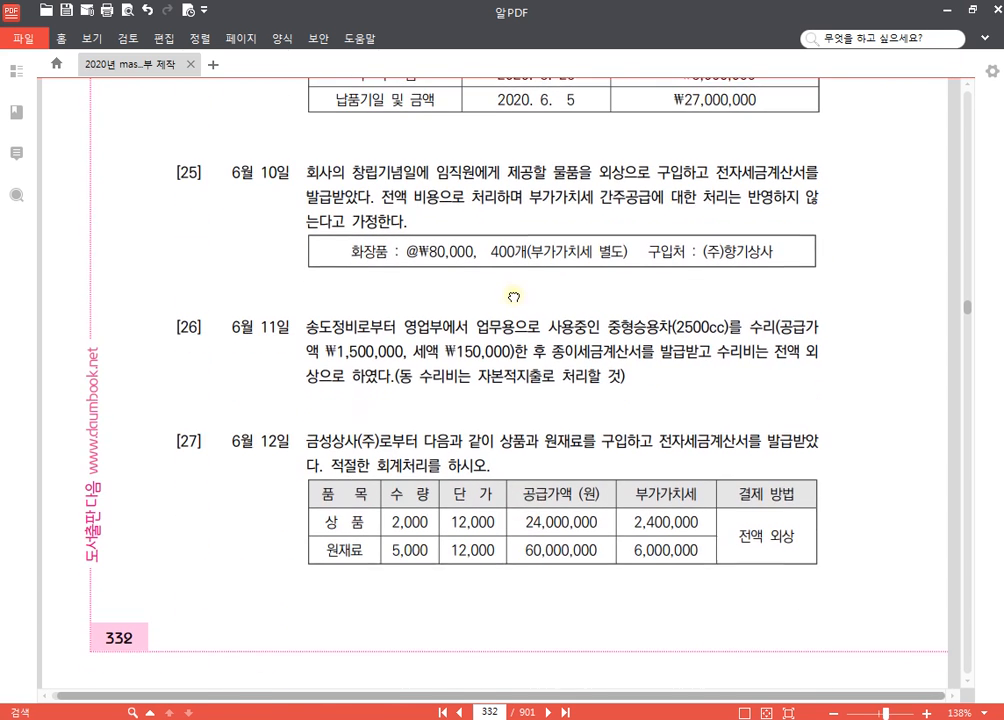
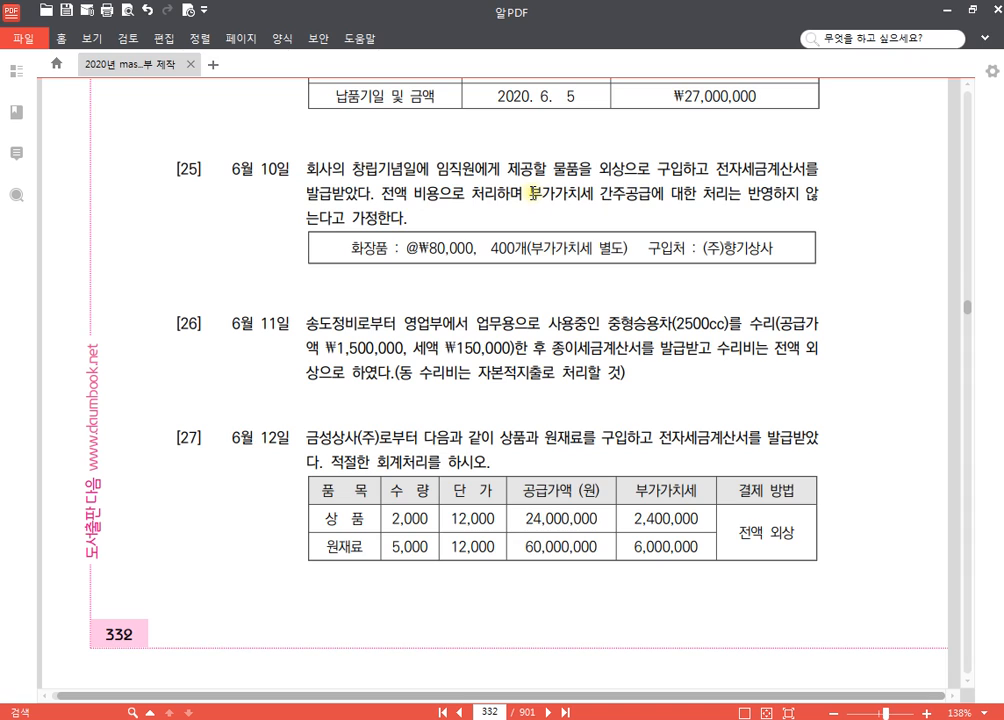
drag(531, 193, 408, 216)
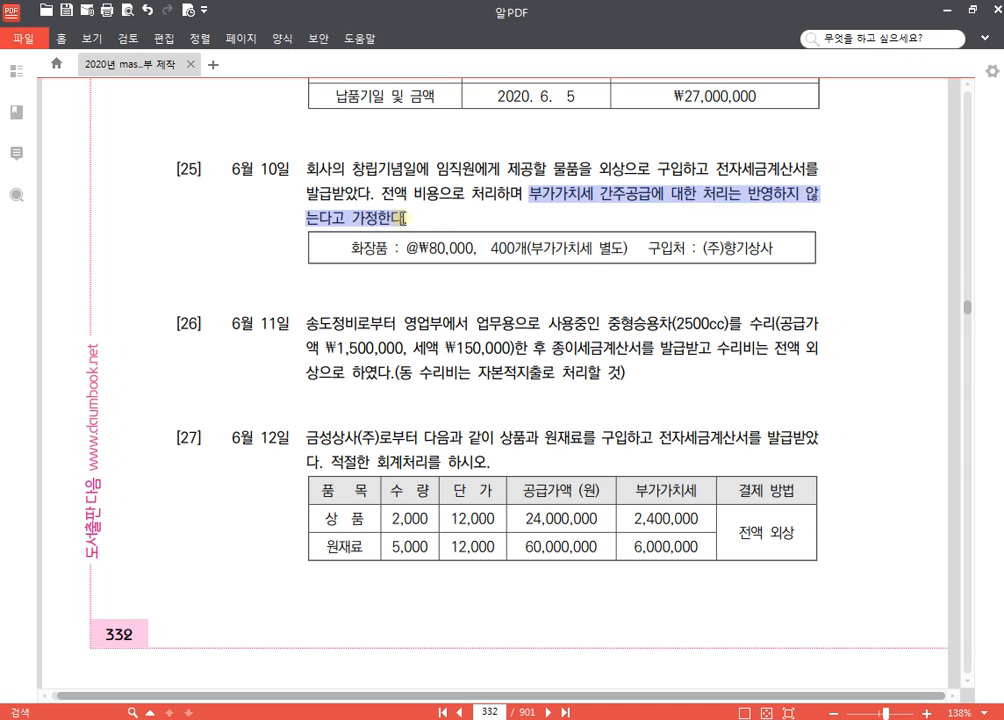
click(416, 191)
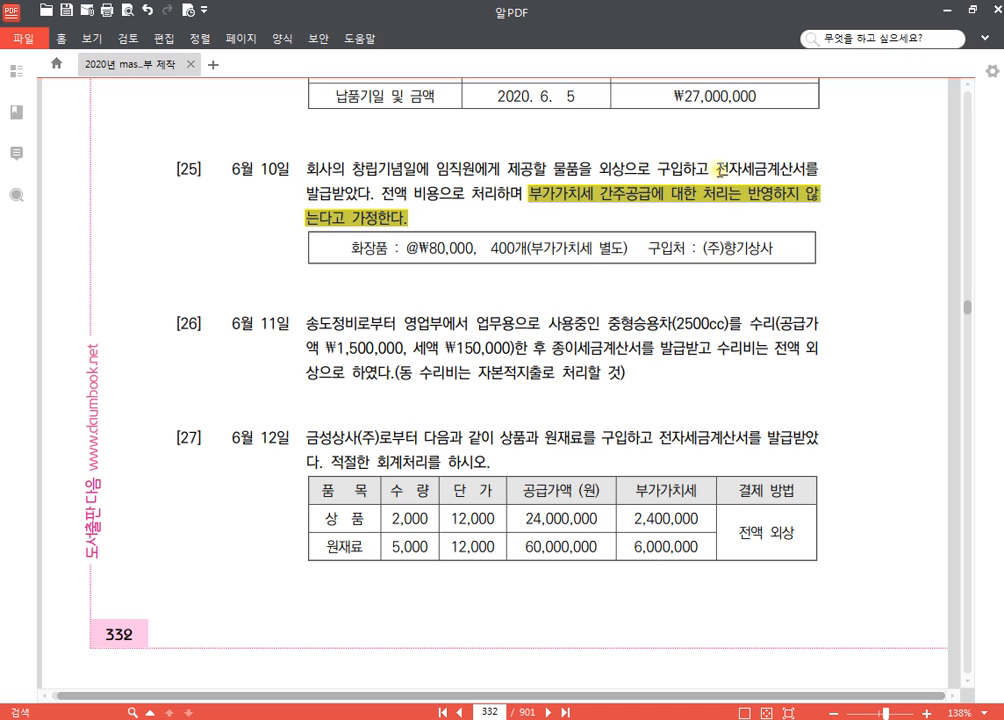
drag(719, 170, 368, 192)
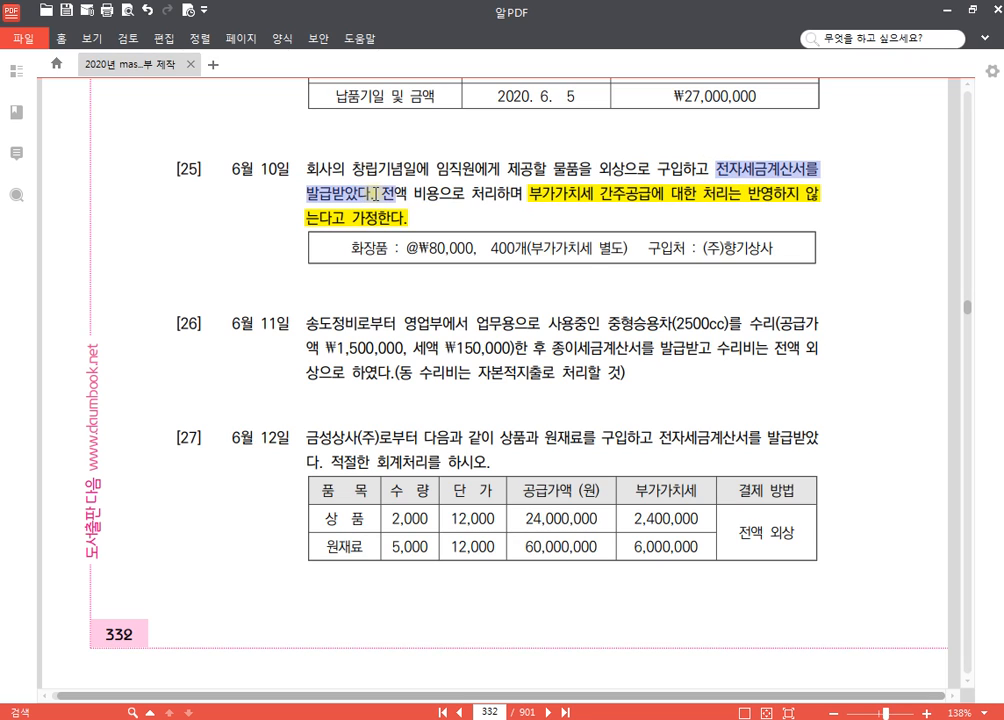
click(374, 168)
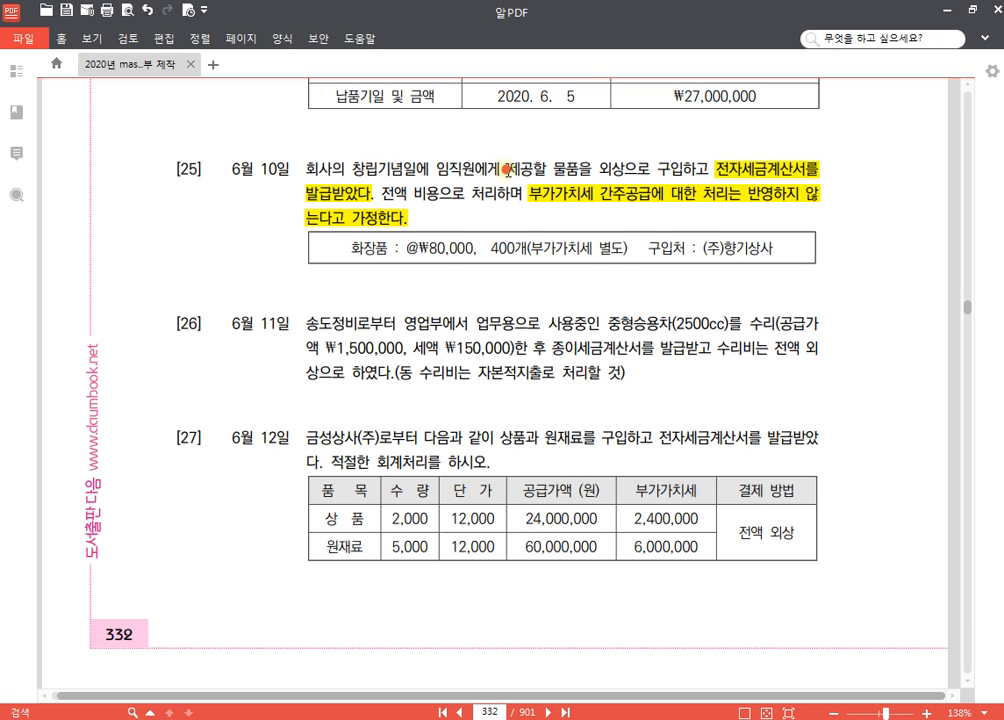
- Switch to 메모장 to review the notes on 자가공급, 개인적공급 and 사업상증여, and return to 알PDF
click(291, 714)
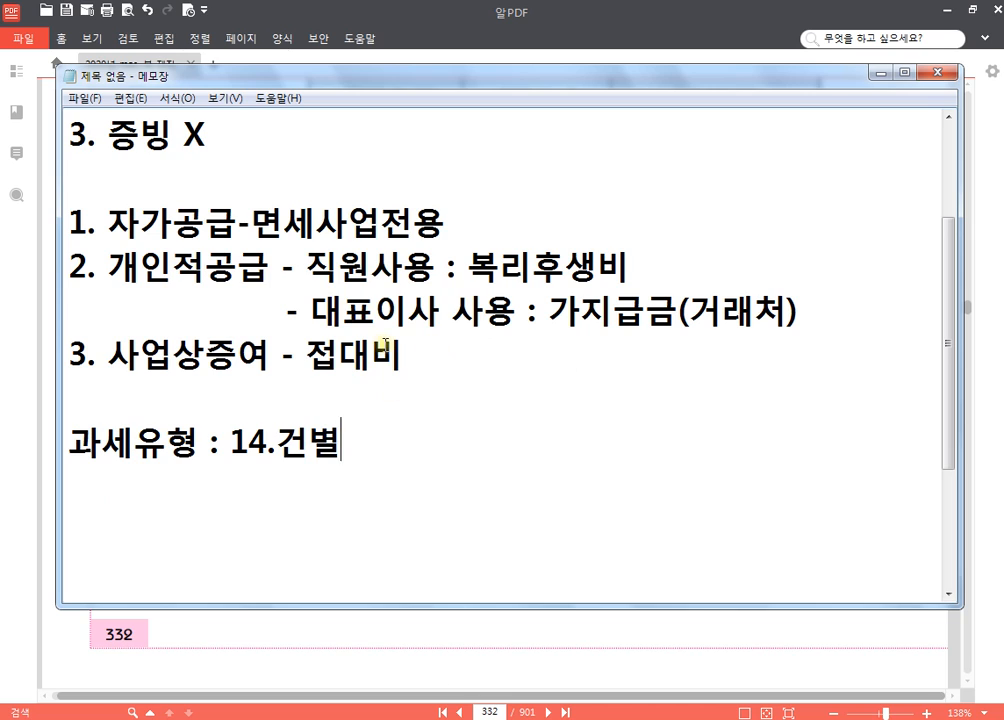
click(357, 222)
key(Left)
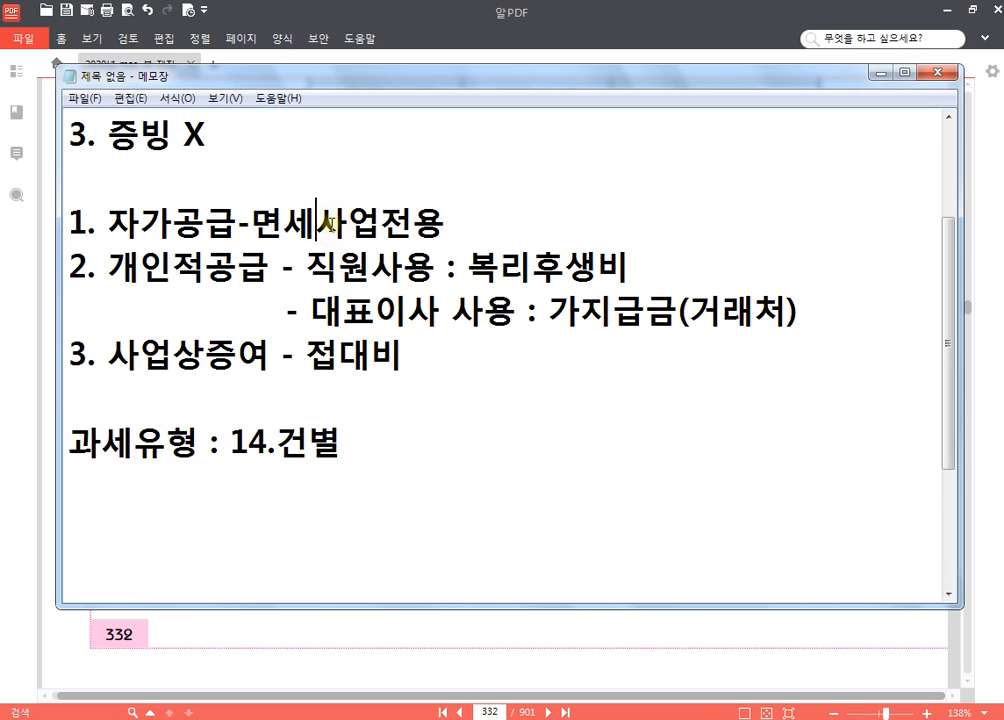
click(373, 268)
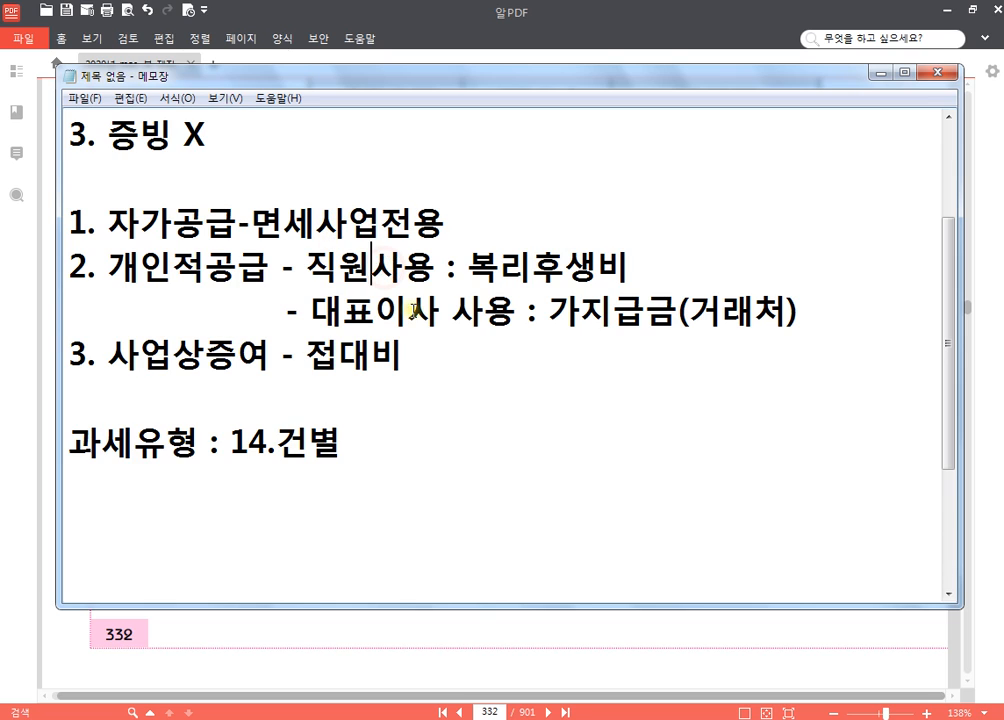
click(409, 310)
click(391, 305)
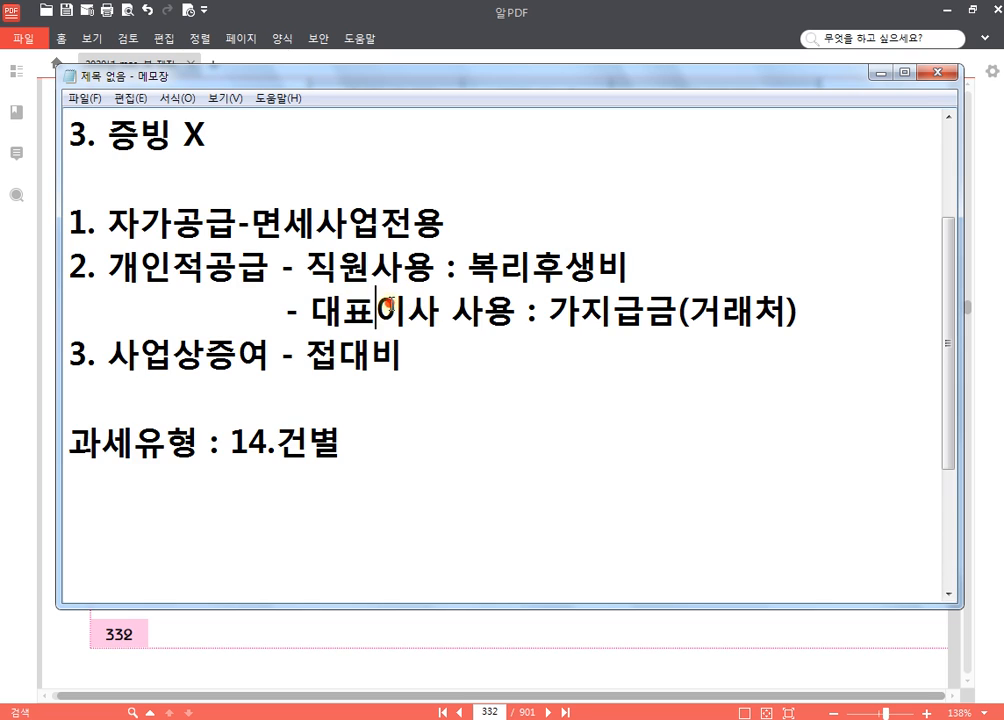
click(370, 356)
click(444, 647)
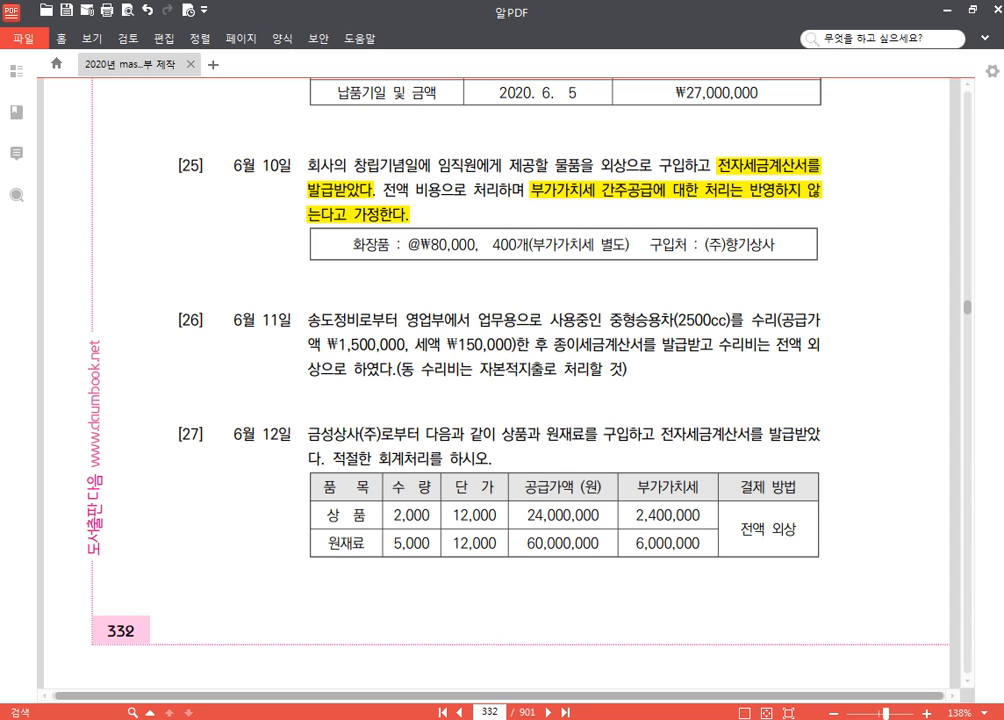
- Switch to 매입매출전표입력 and start a June 10 voucher line of type 54 불공
key(alt+Tab)
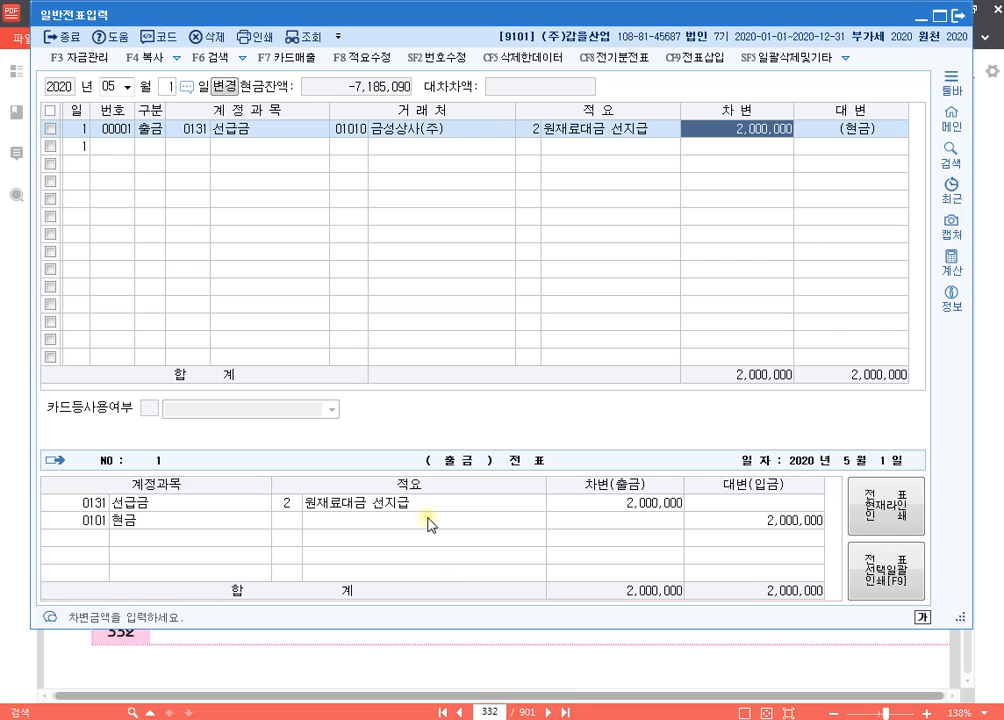
click(960, 16)
click(250, 719)
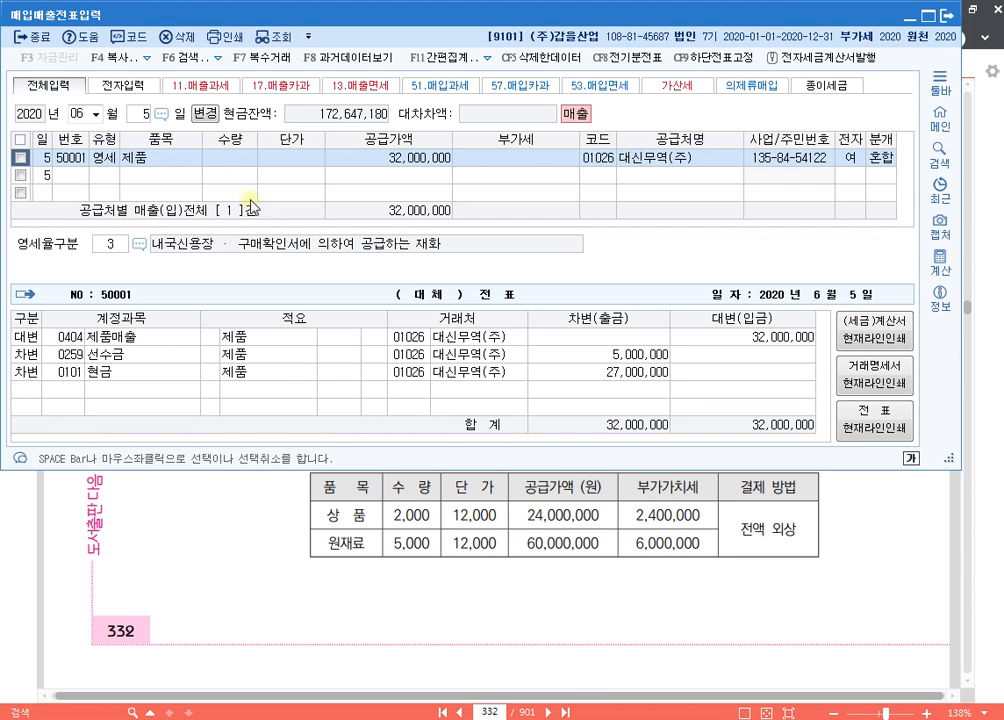
click(138, 113)
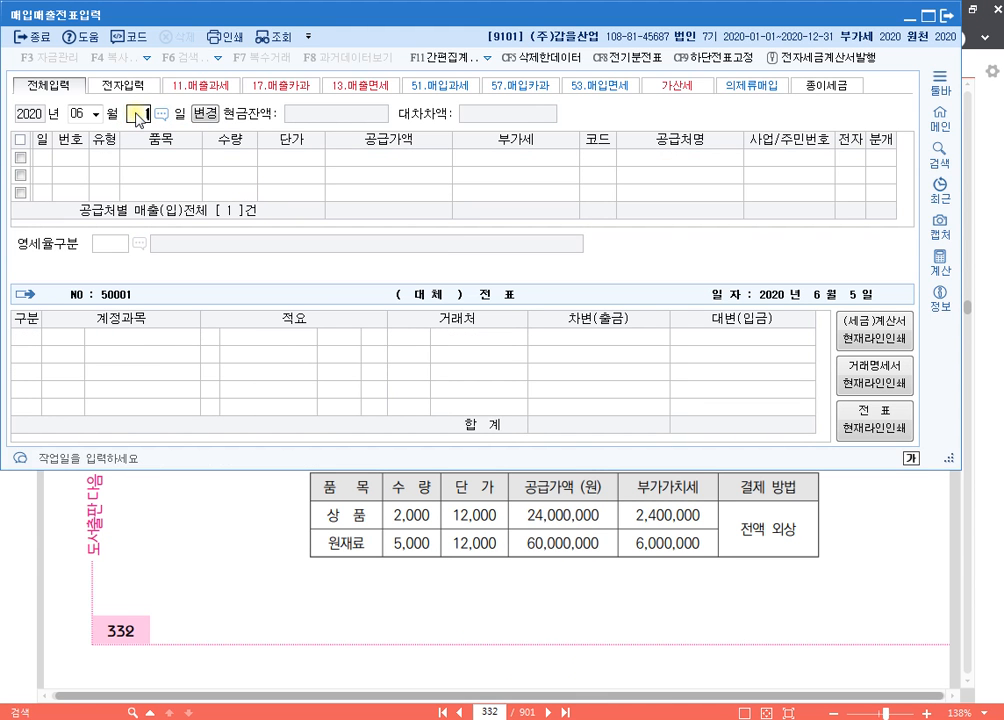
text(10)
key(Return)
text(5)
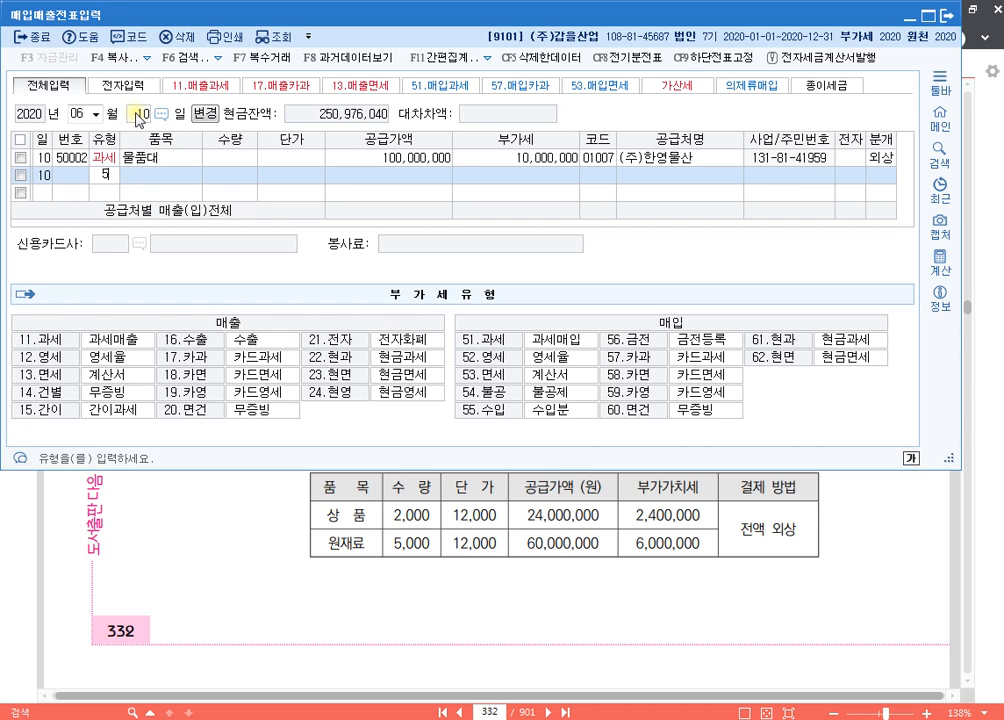
text(4)
key(Return)
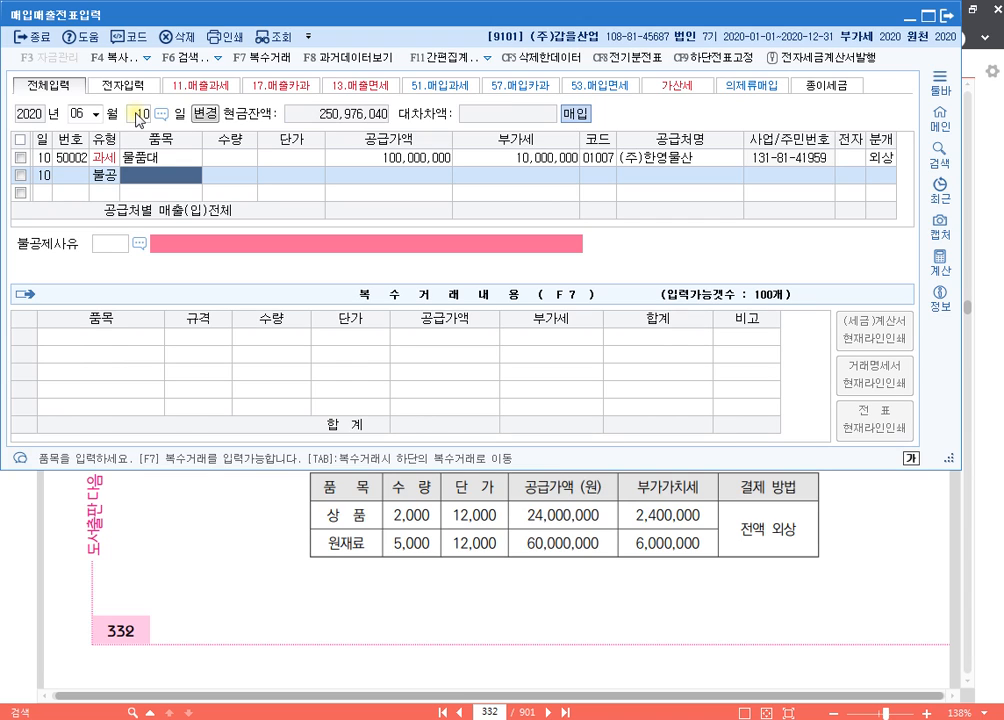
- Enter the item 화장품 with quantity 400 and unit price 80,000, accepting the calculated supply amount and VAT
text(화장품)
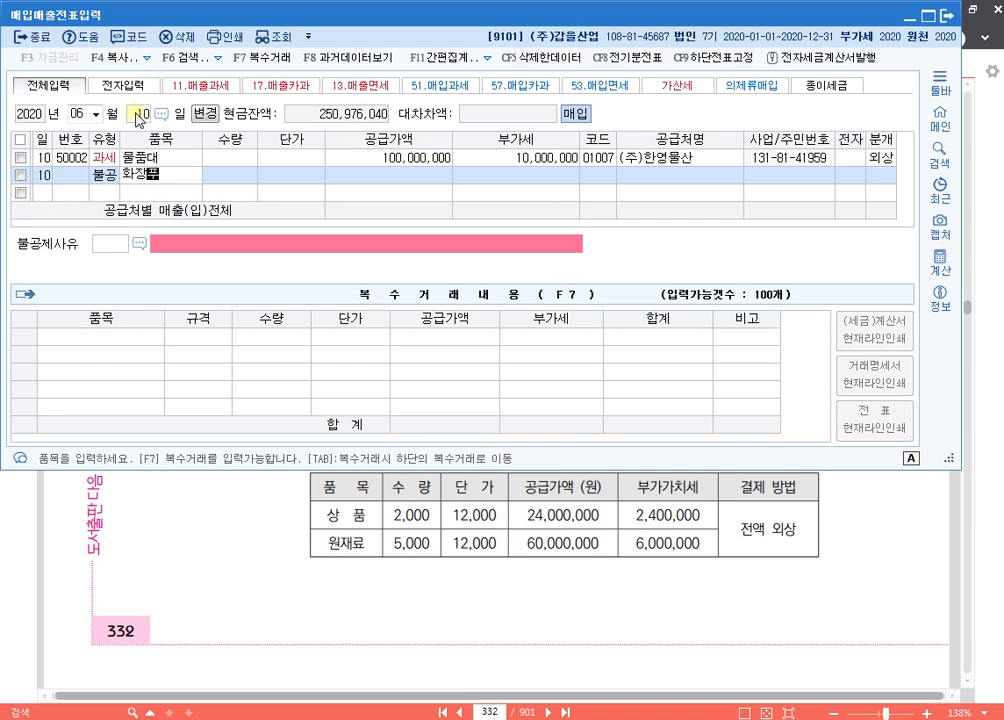
key(Return)
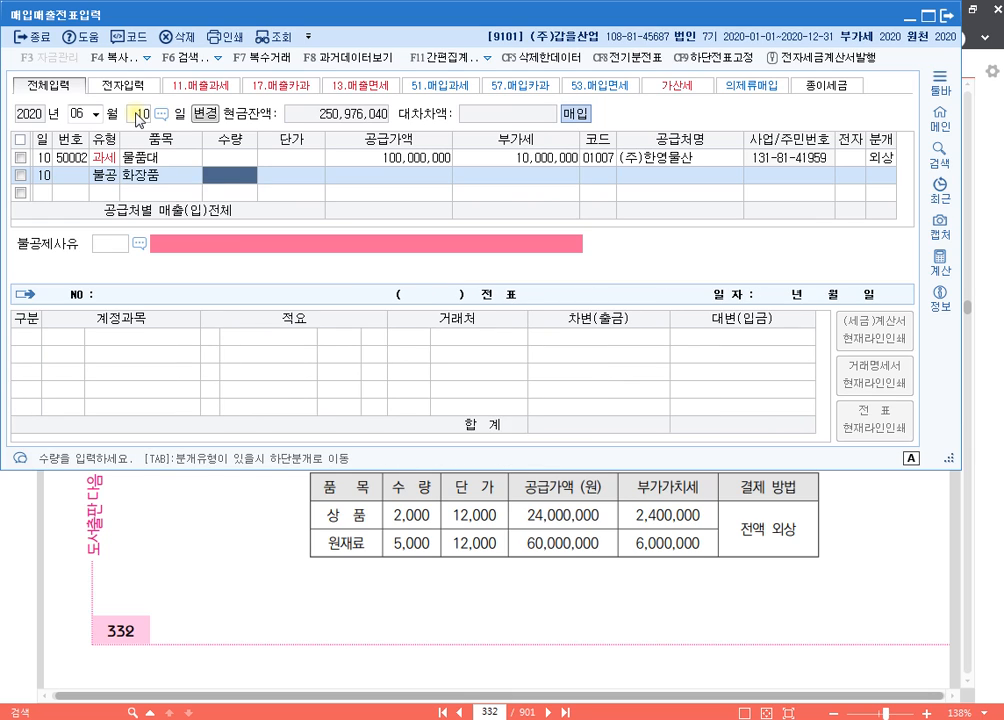
text(400)
key(Return)
text(80000)
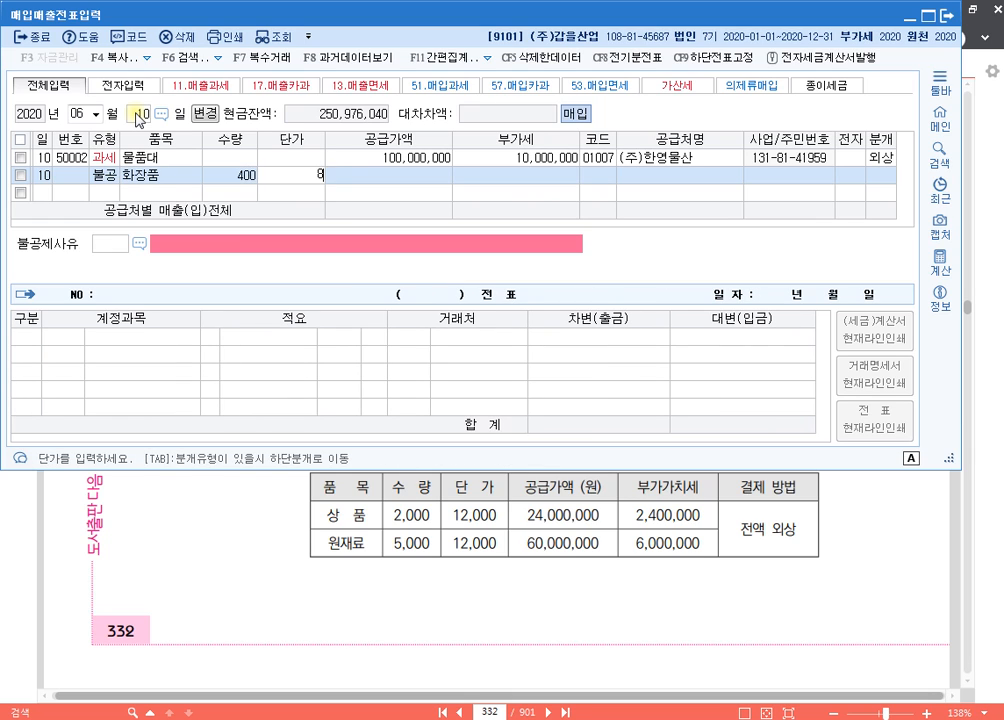
key(Return)
key(Return)
key(Return)
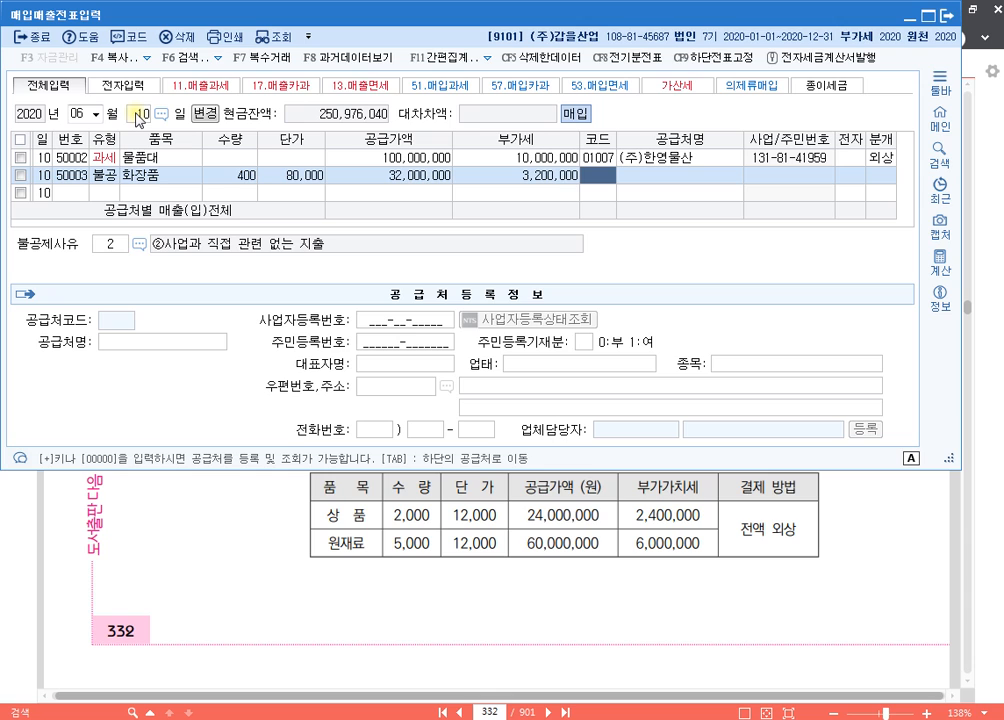
- Set the supplier to (주)향기상사, mark the invoice as electronic (여), and accept non-deduction reason 2, 사업과 직접 관련 없는 지출
text(향기)
key(Return)
key(Return)
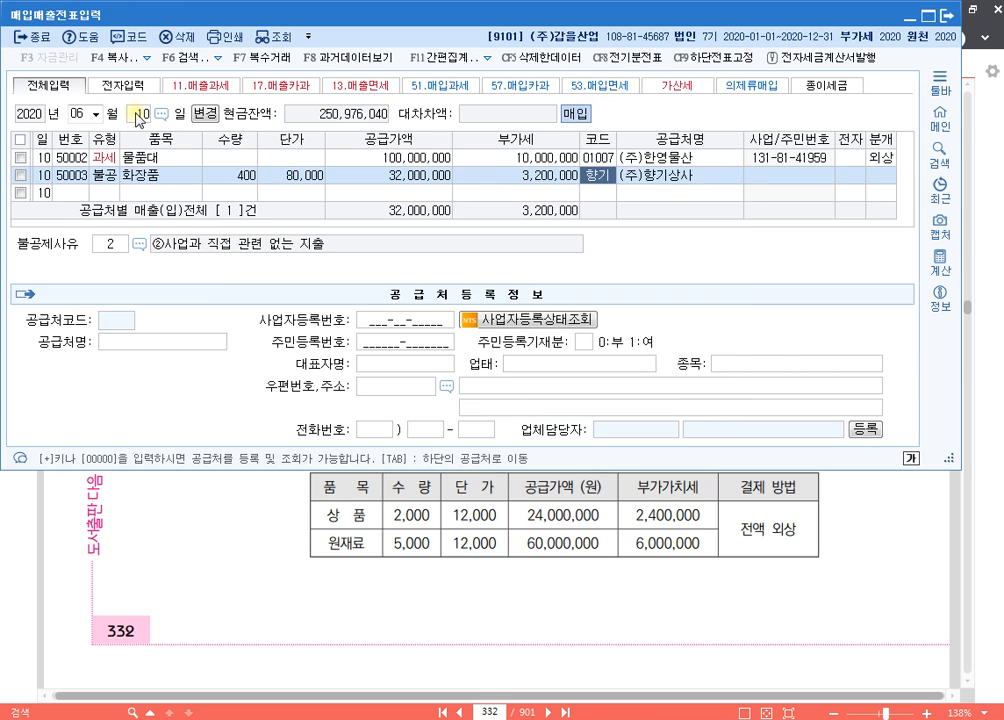
key(Return)
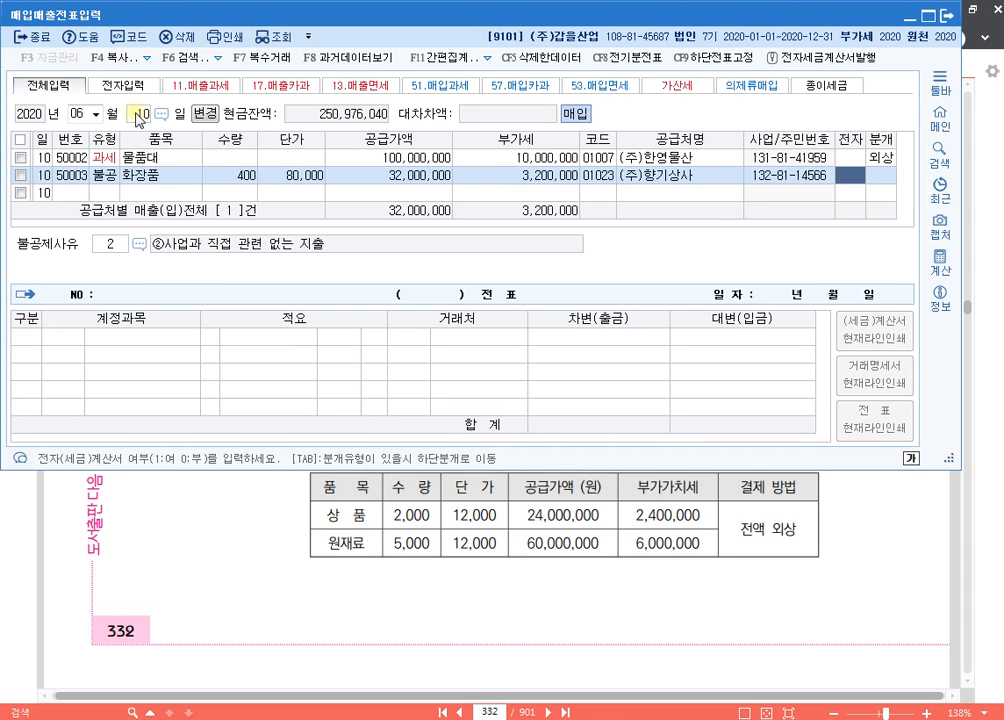
text(1)
key(Return)
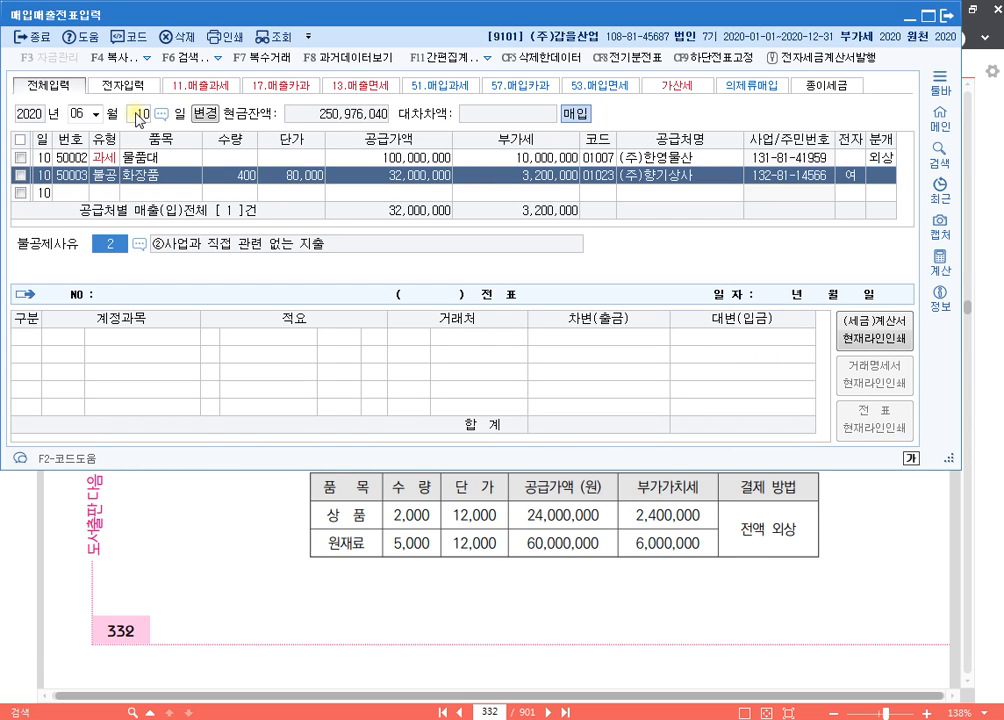
key(Return)
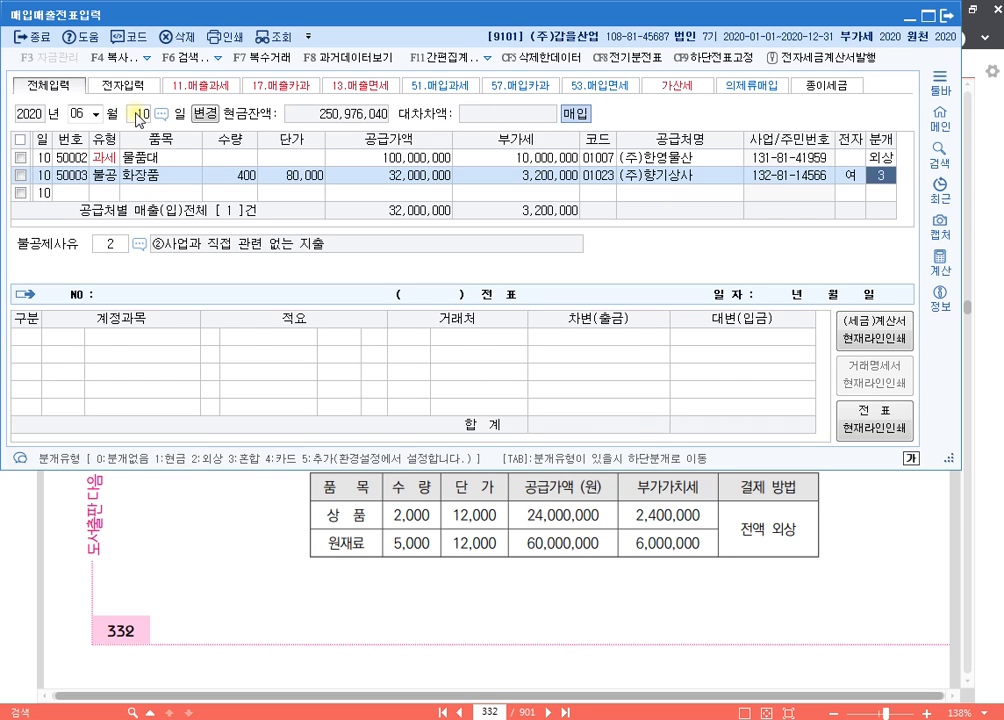
- Set the journal type to 혼합 and change the debit account to 복리후생비 (0811)
text(3)
key(Return)
key(Return)
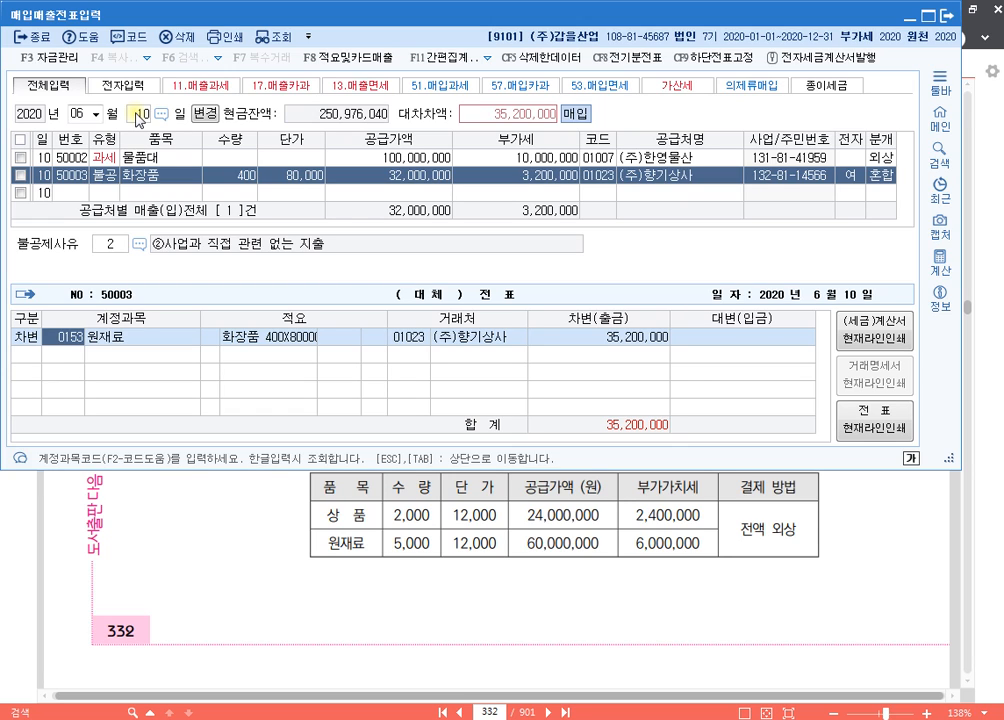
text(0811)
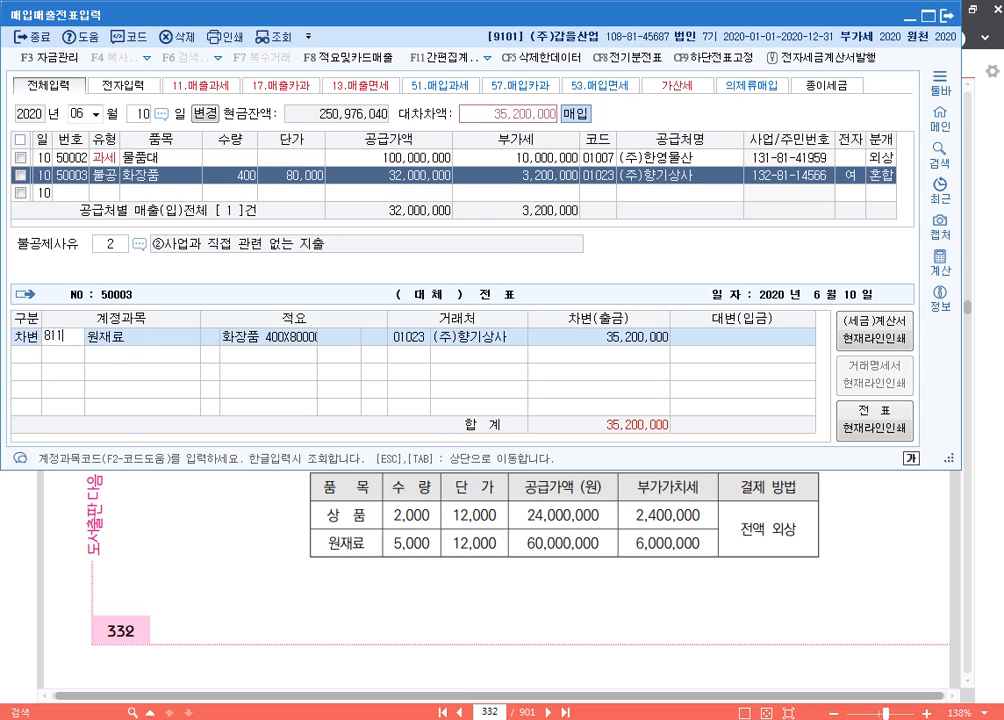
key(Return)
key(Return)
key(Return)
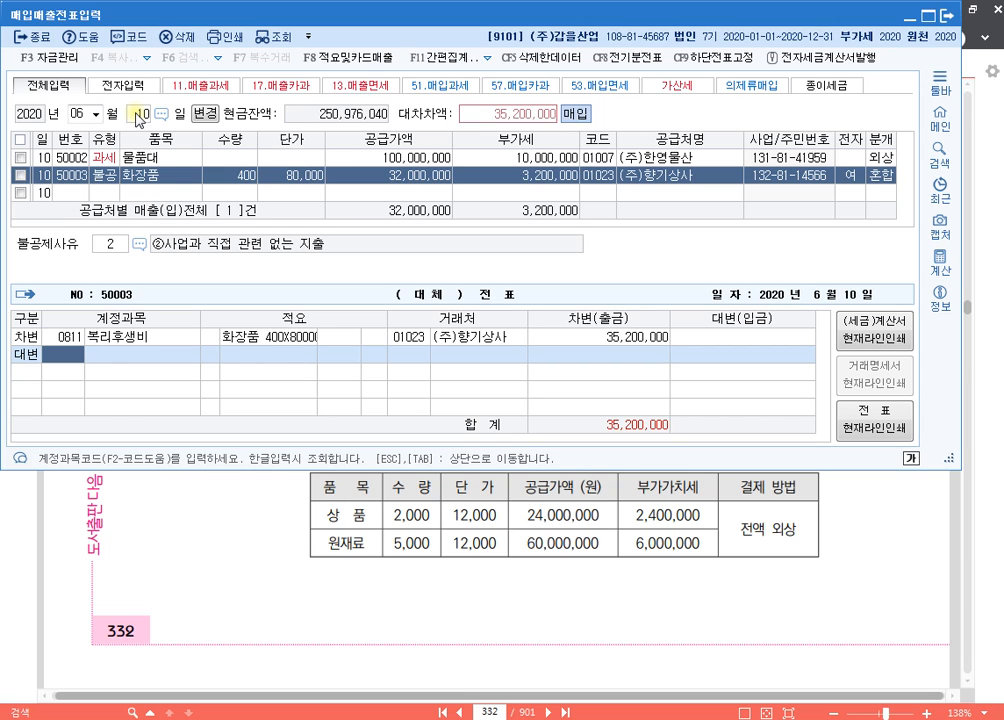
- Credit 35,200,000 to 미지급금 (0253) and bring the completed June 10 journal back into view
text(253)
key(Return)
key(Return)
key(Return)
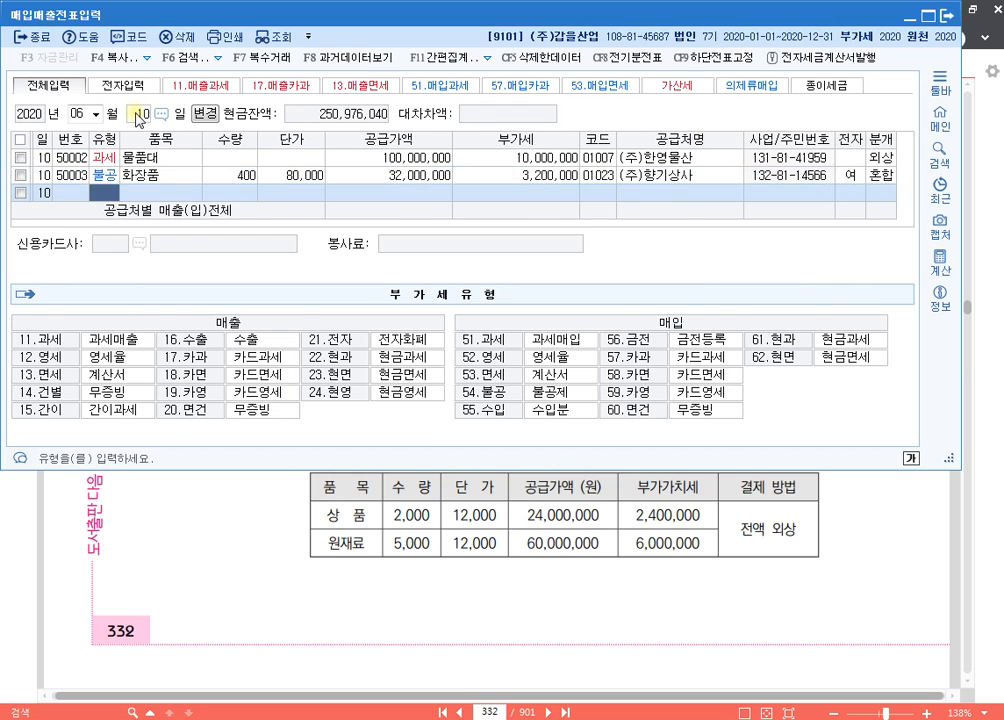
key(Up)
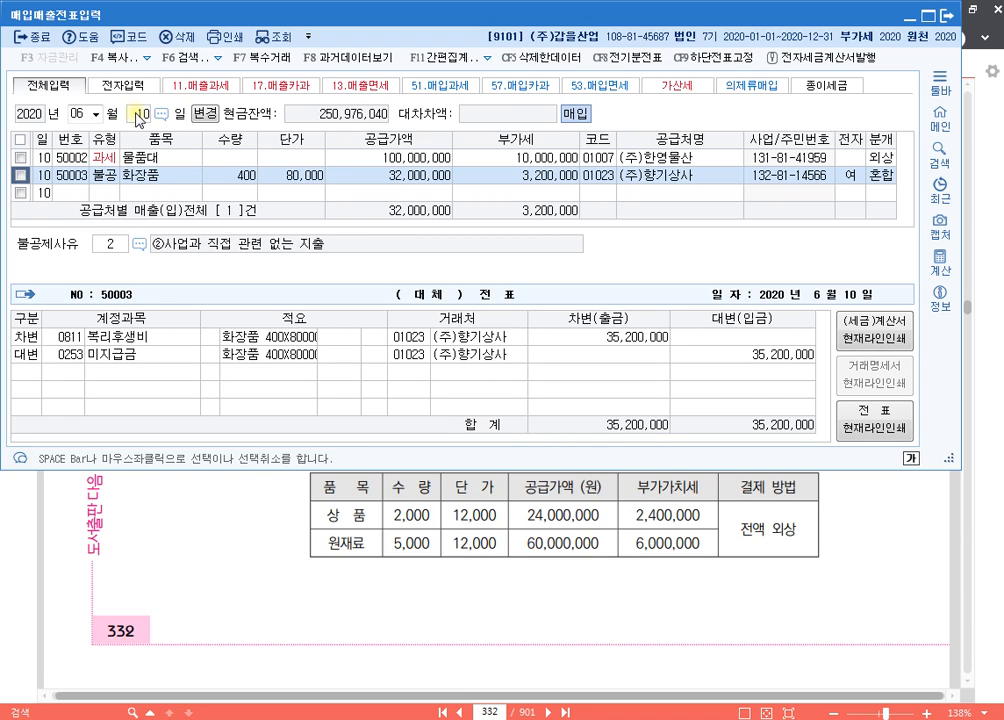
- Examine the June 10 voucher's 복리후생비 account, VAT amount and debit amount
click(80, 343)
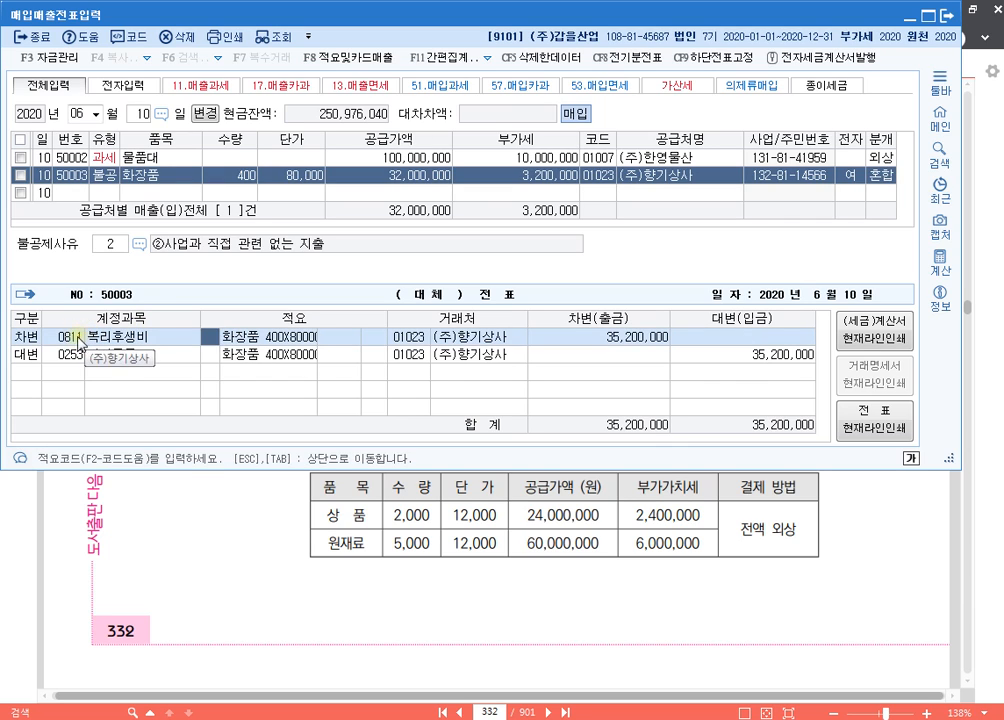
click(78, 341)
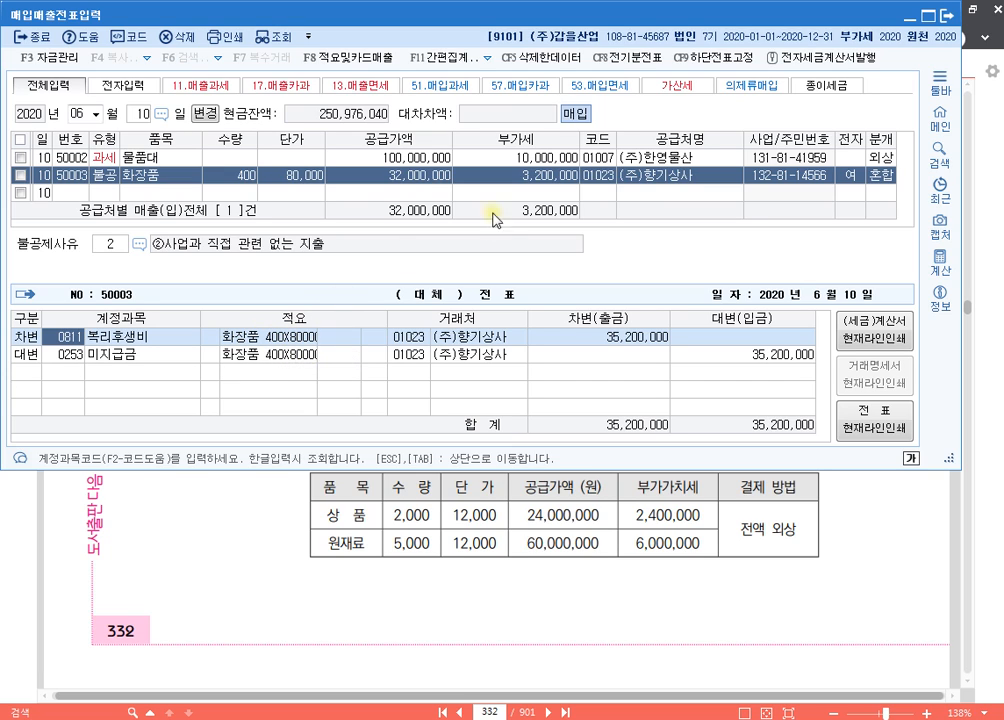
click(545, 178)
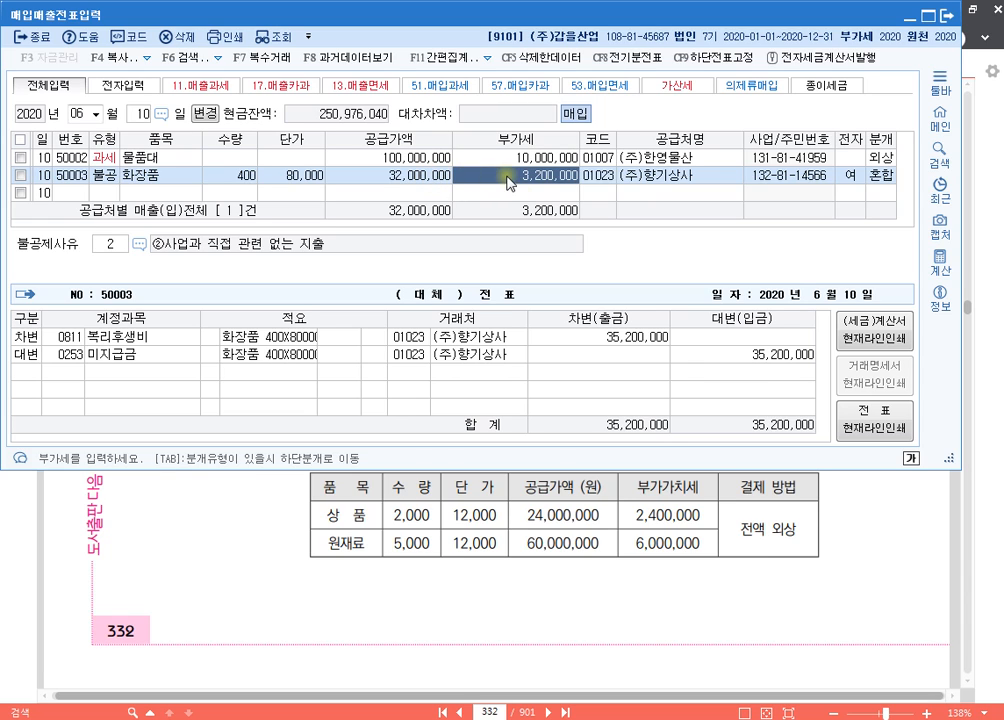
click(606, 339)
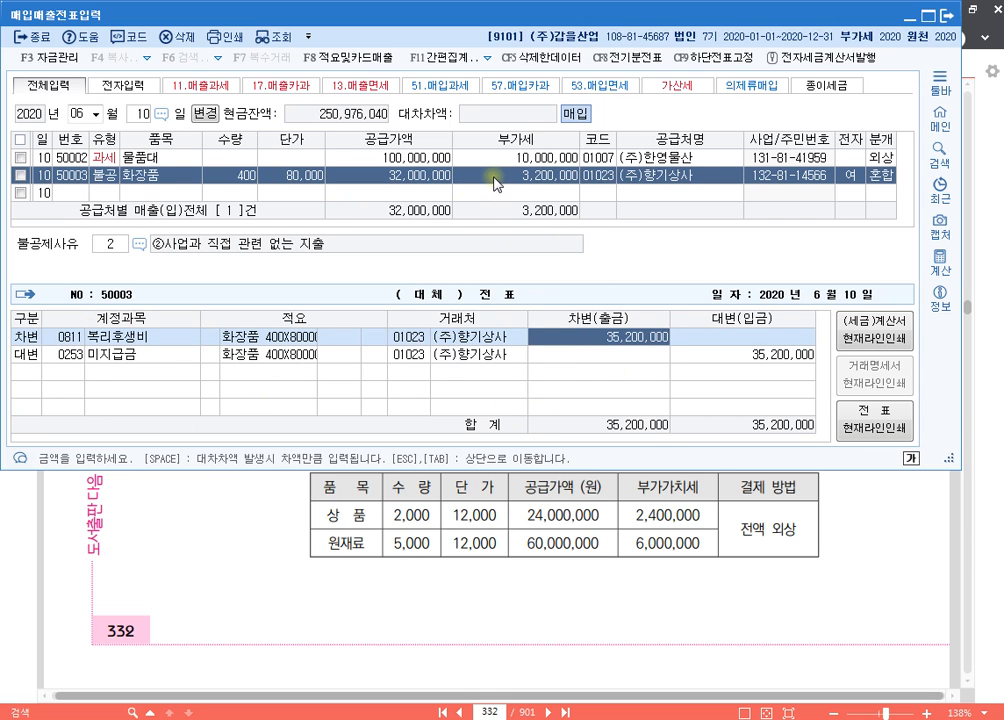
click(72, 337)
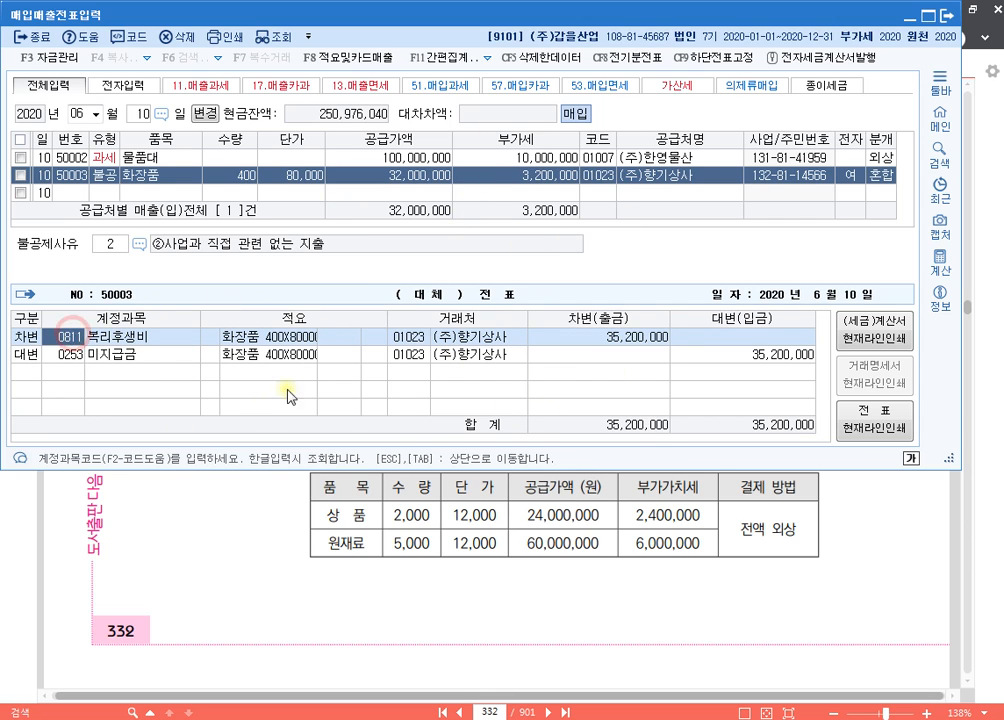
- Switch to 알PDF and highlight the phrase 종이세금계산서를 발급받고 and the (2500cc) engine size in question [26]
click(431, 590)
drag(652, 601, 636, 437)
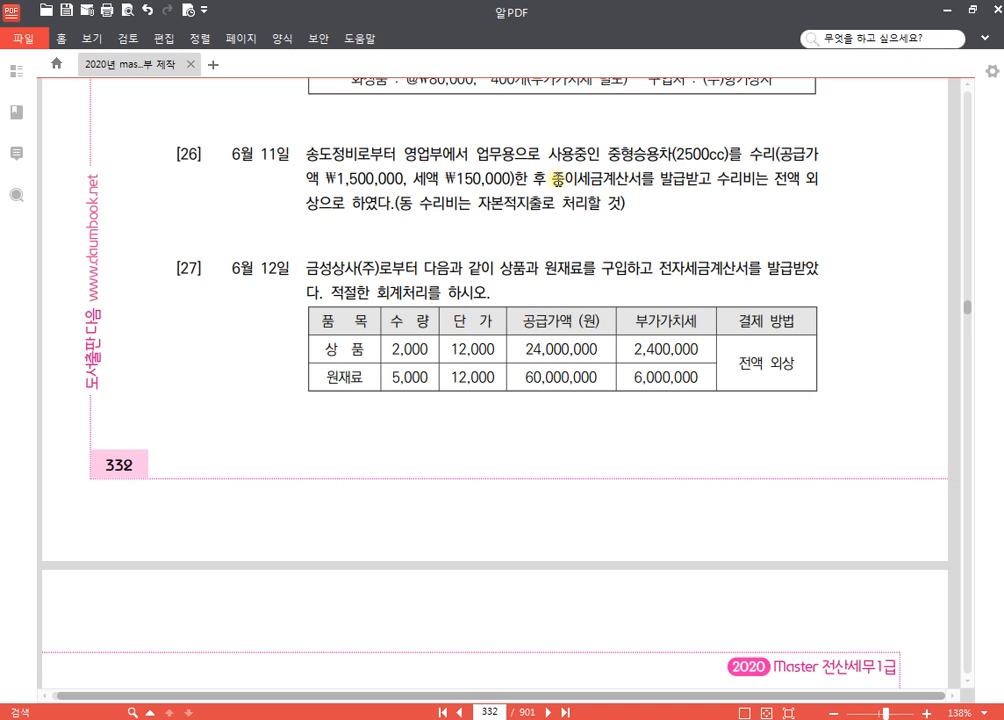
drag(557, 180, 728, 156)
click(713, 155)
click(731, 128)
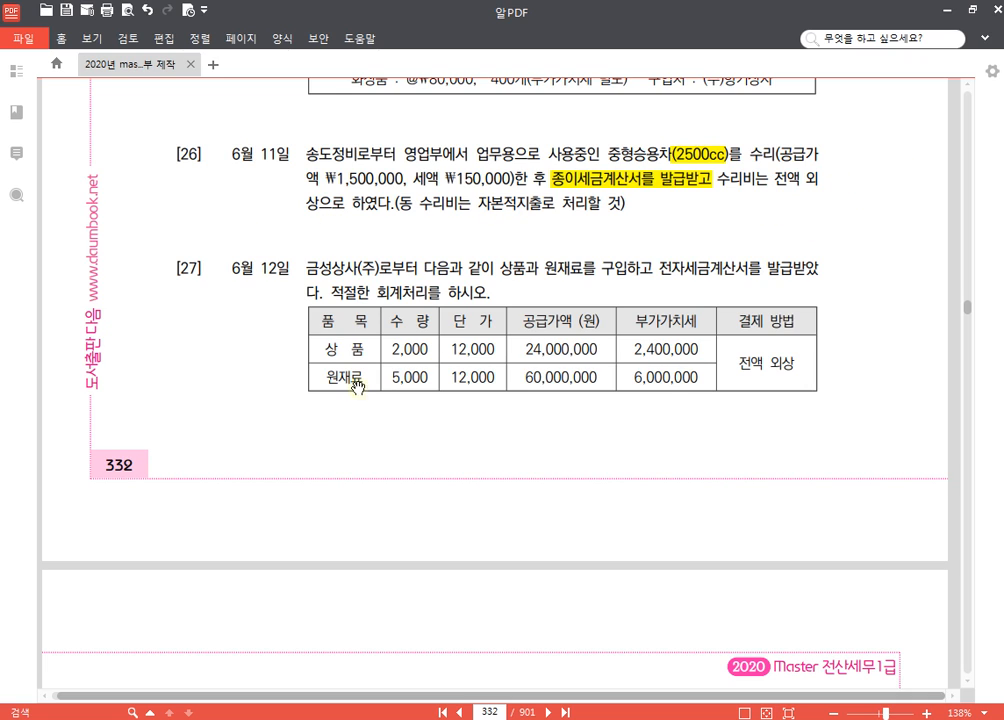
- Switch back to 매입매출전표입력 and start a June 11 voucher line of type 54 불공
click(464, 714)
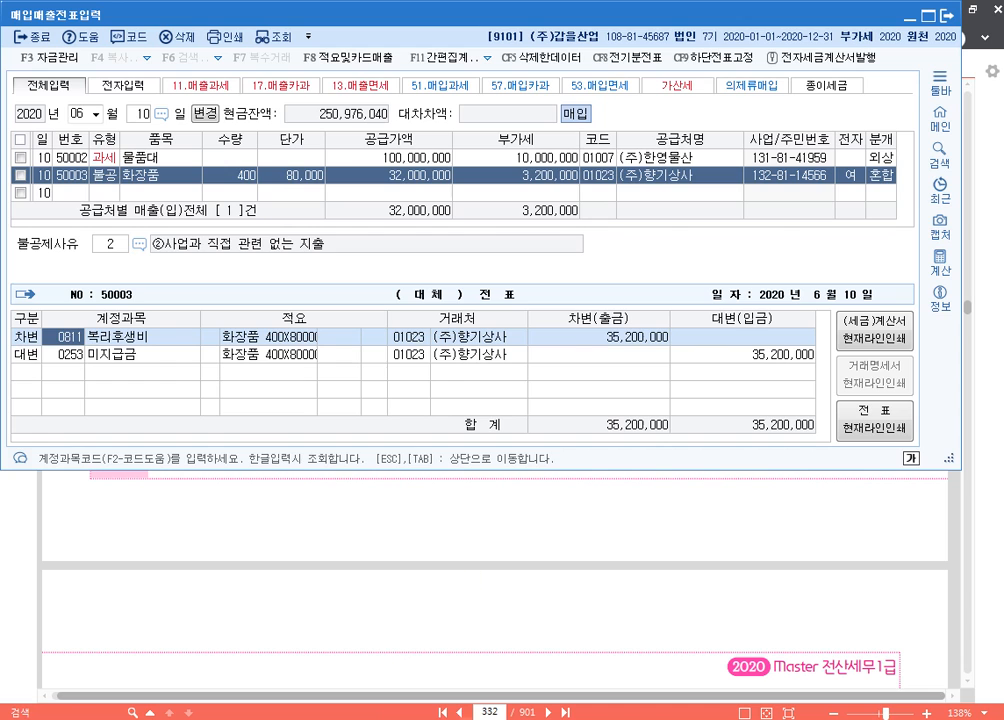
click(134, 119)
text(11)
key(Return)
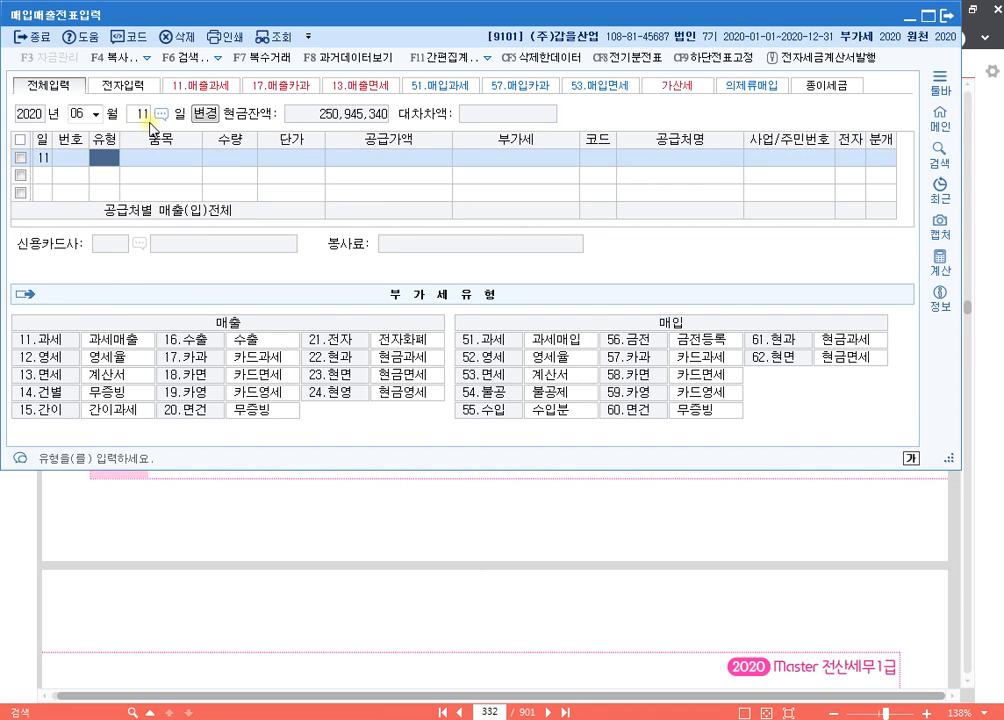
text(54)
key(Return)
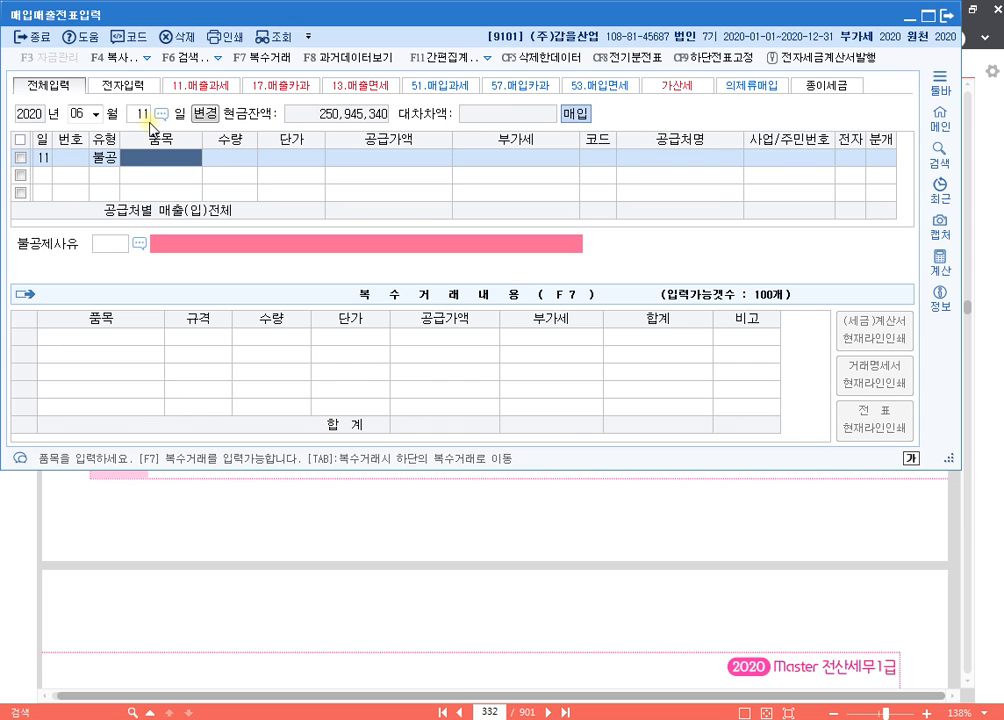
- Enter the item 차량 수리비 with a supply amount of 1,500,000, accepting the calculated VAT
text(차량 수리비)
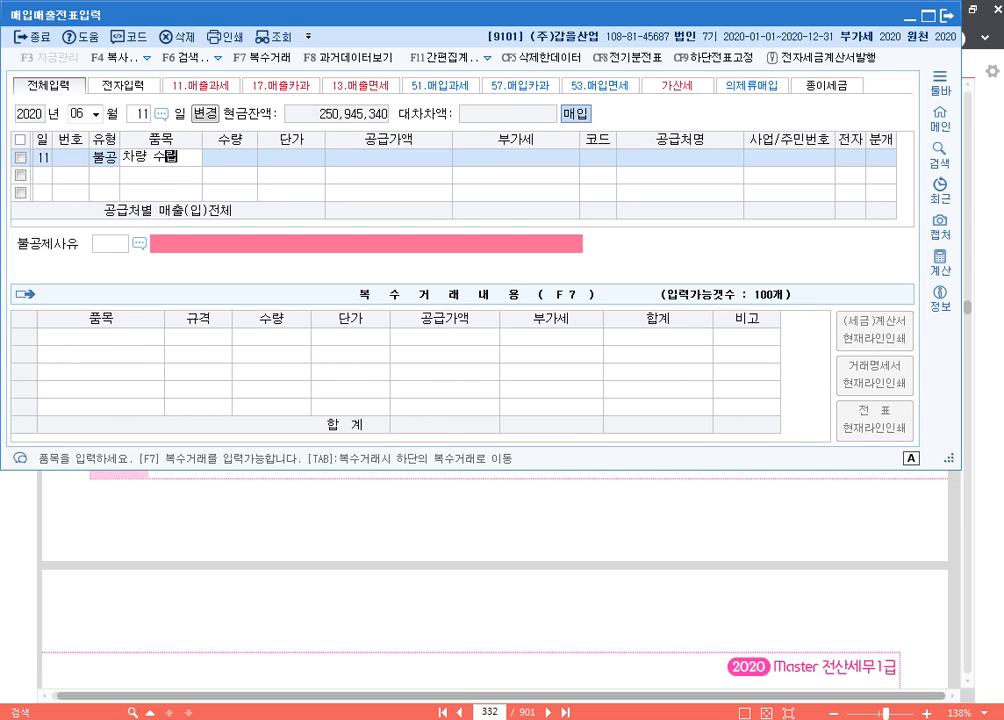
key(Return)
key(Return)
key(Return)
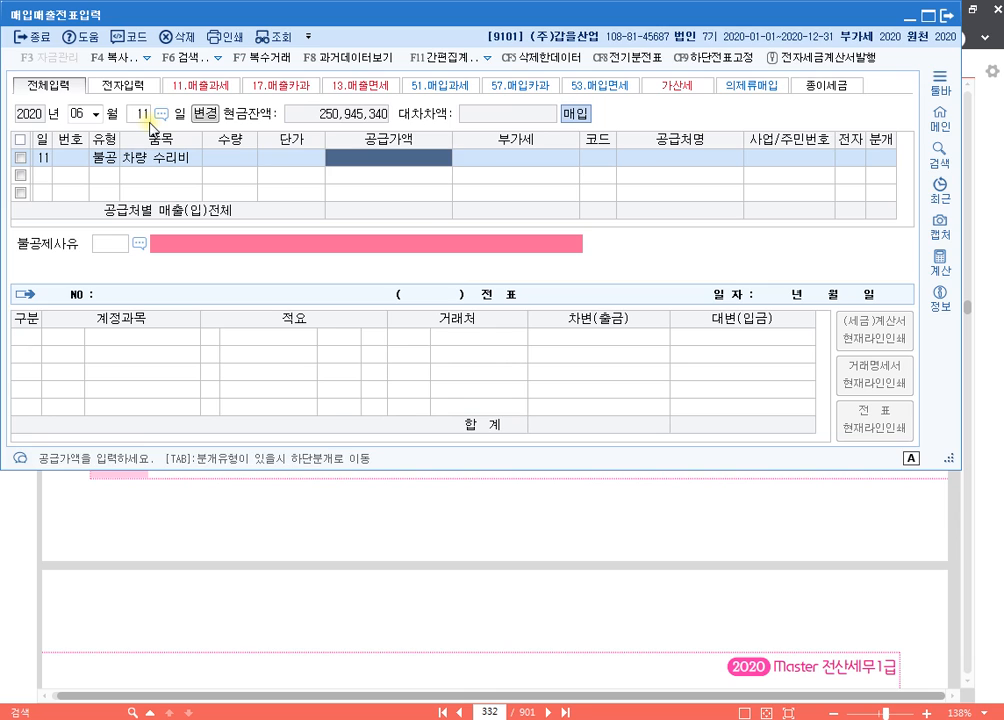
text(1500000)
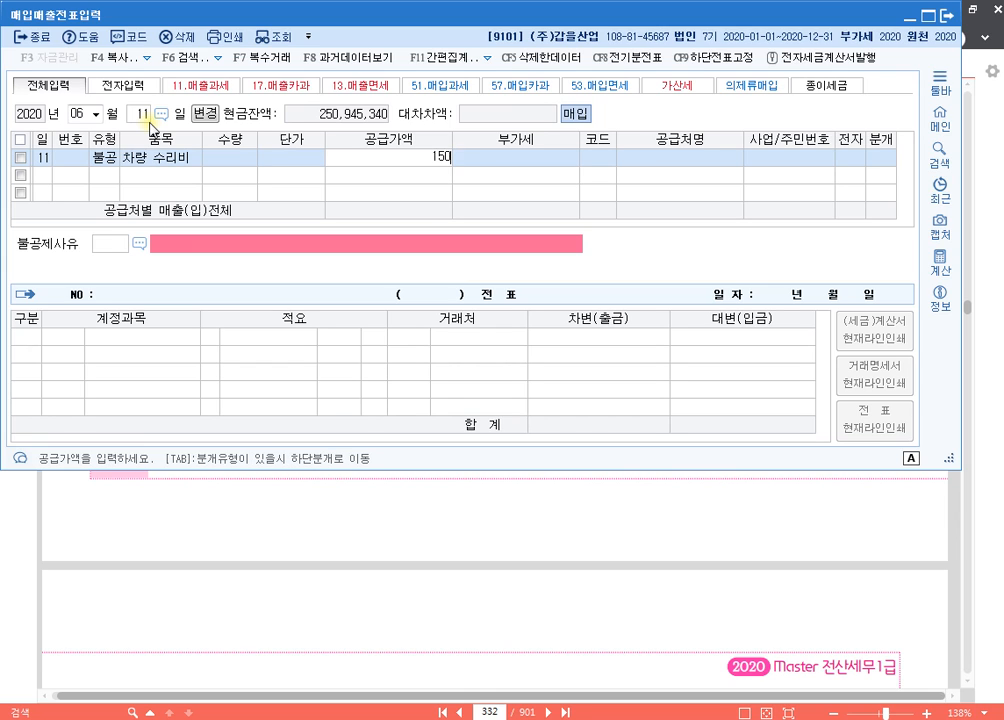
key(Return)
key(Return)
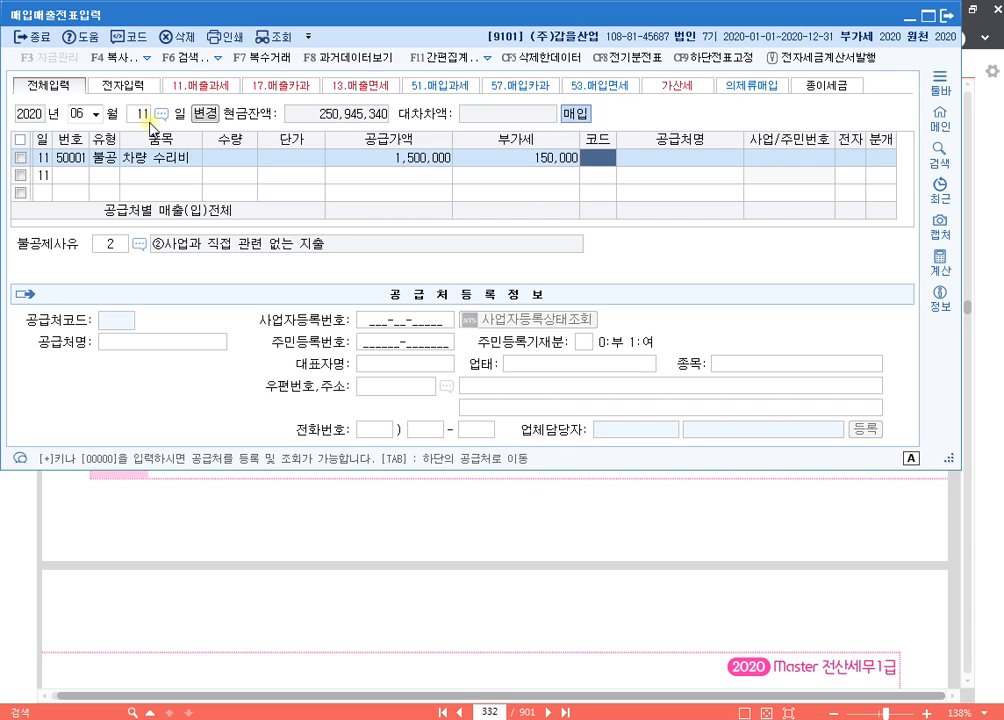
- Set the supplier to 송도정비 and leave the electronic invoice field blank for the paper invoice
text(송도)
key(Return)
key(Return)
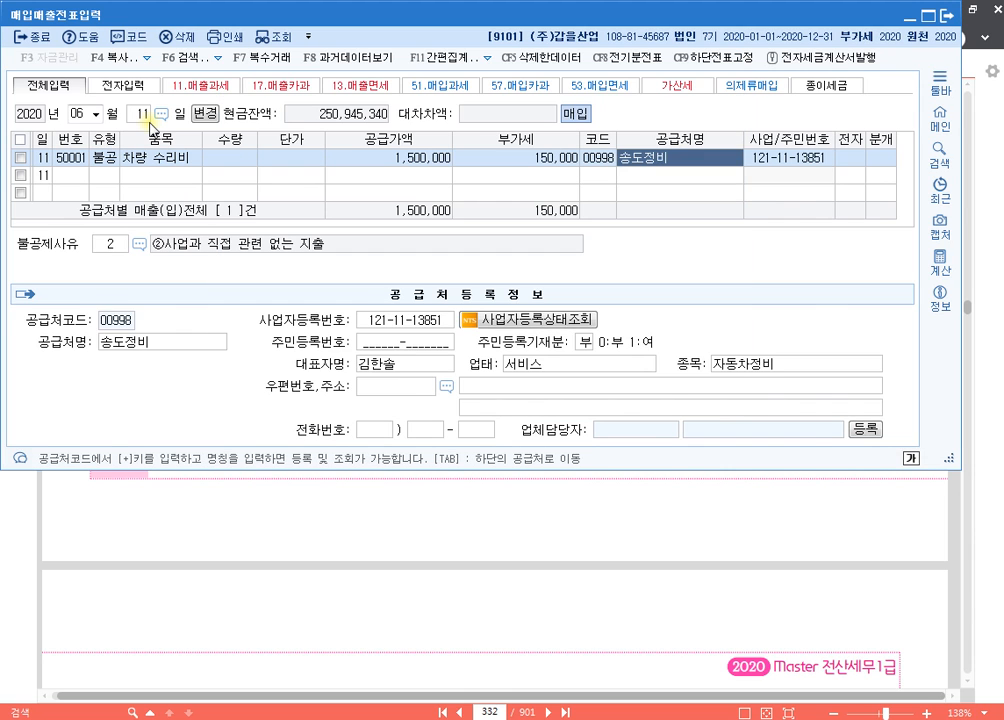
key(Return)
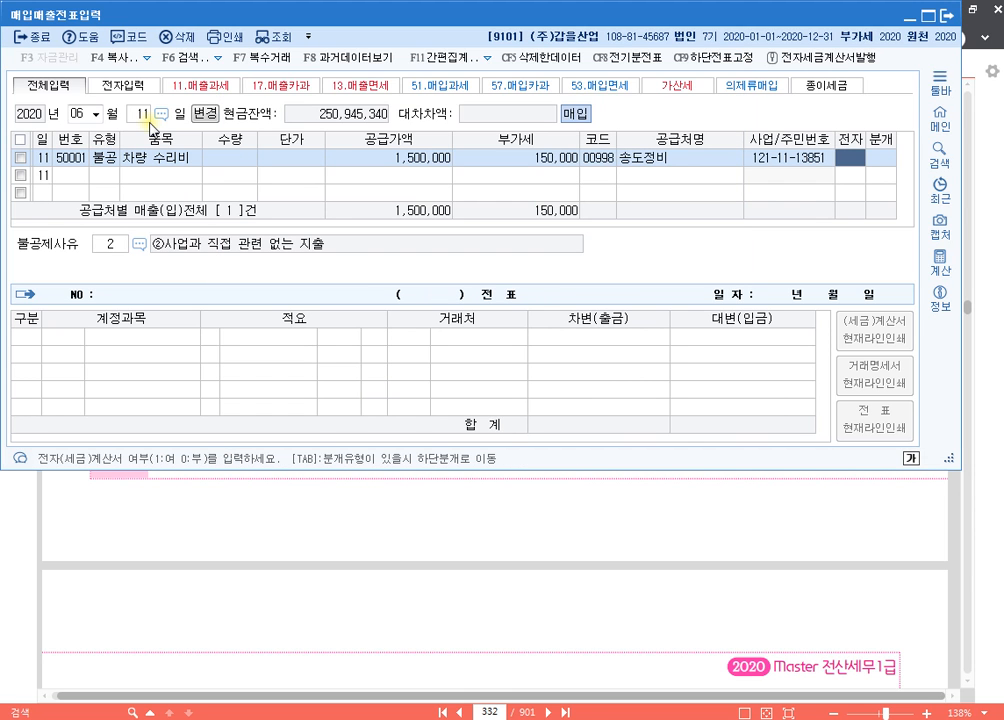
key(Return)
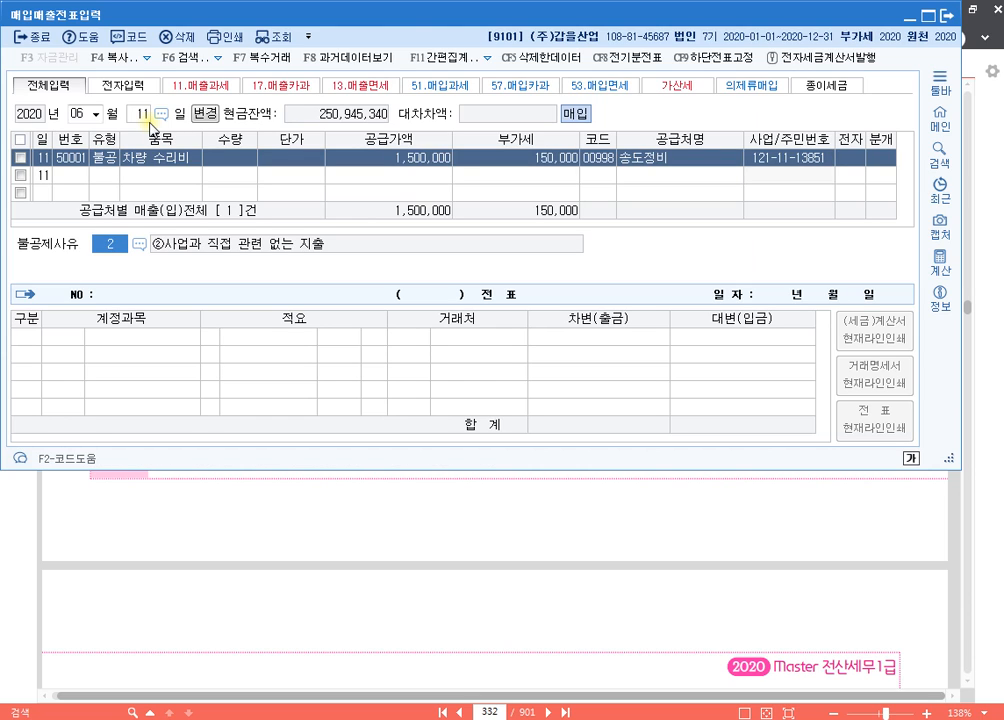
- Set the 불공제사유 to 3 (비영업용 소형승용자동차 구입·유지 및 임차) and the journal type to 혼합
text(3)
key(Return)
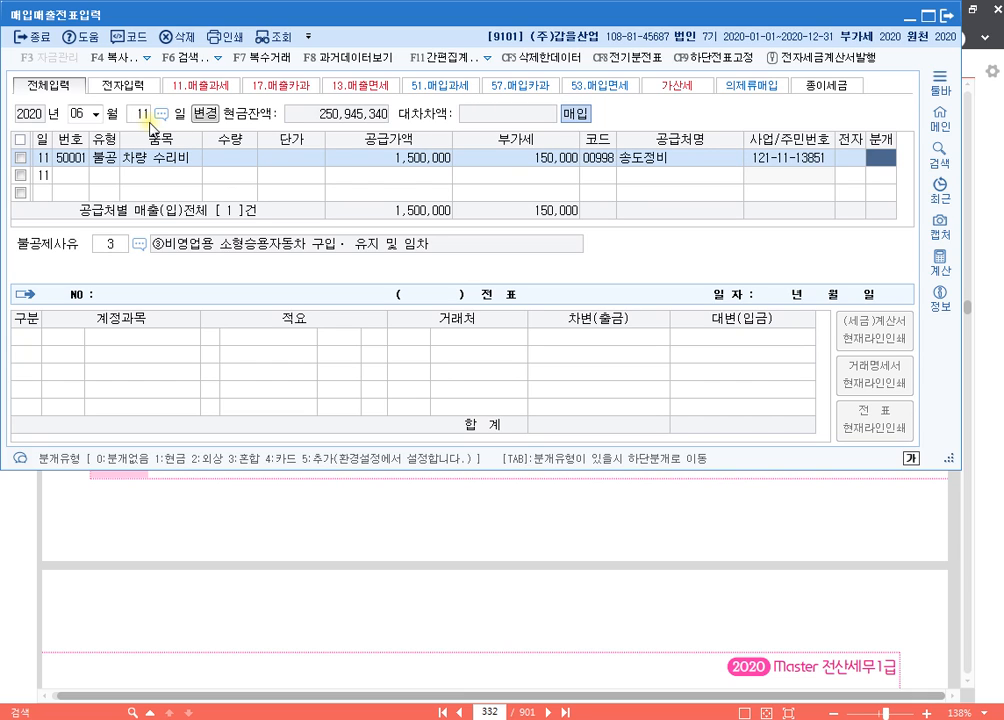
text(3)
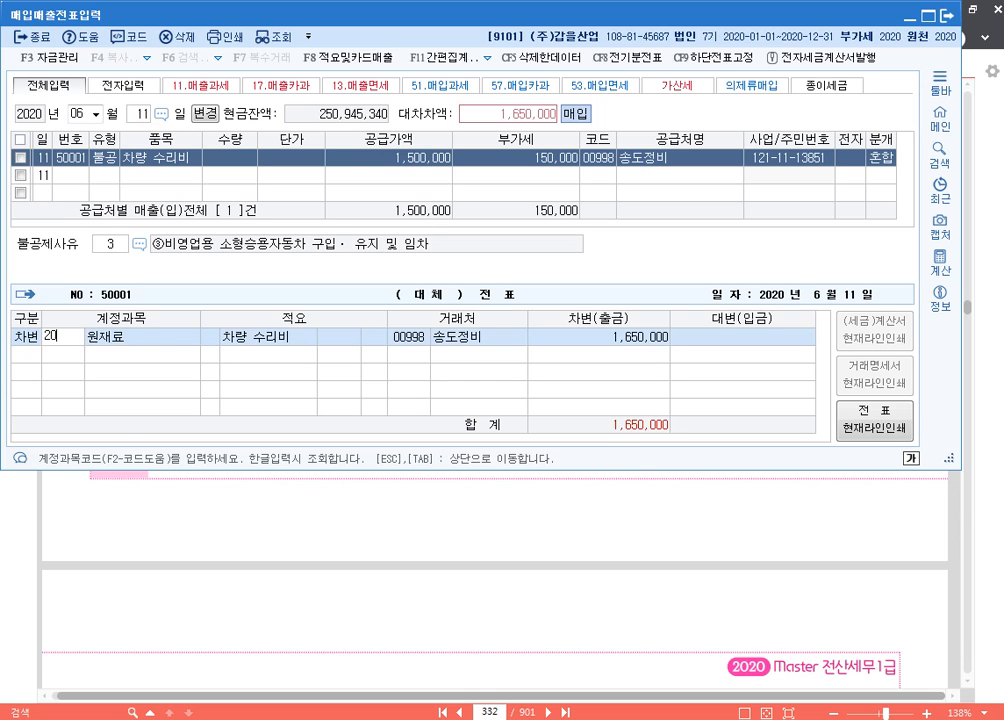
- Set the debit account to 0208 차량운반구, dismissing the 고정자산 간편등록 dialog without registering the asset
text(0208)
key(Return)
key(Return)
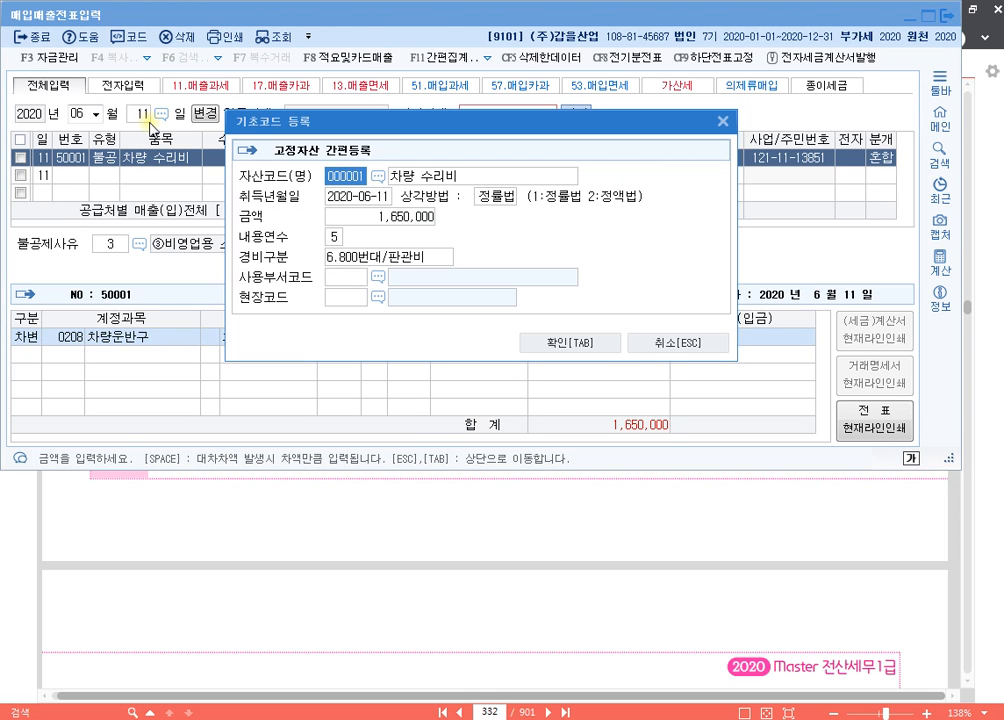
key(Escape)
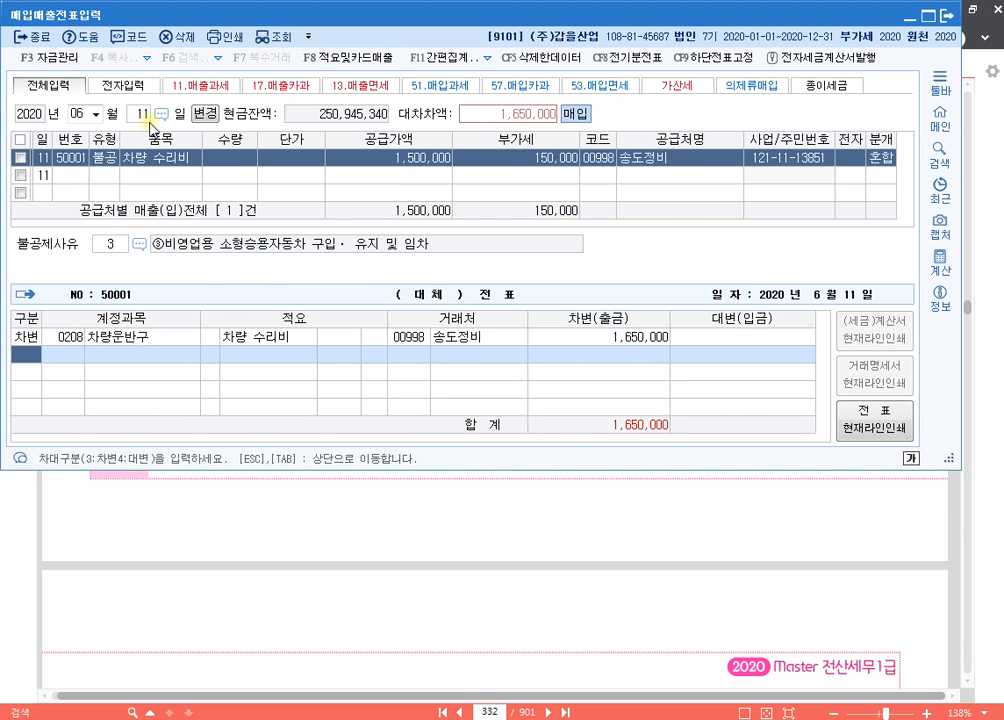
- Add a credit line to account 0253 미지급금 for 1,650,000 and finish the June 11 voucher
text(4)
key(Return)
text(0253)
key(Return)
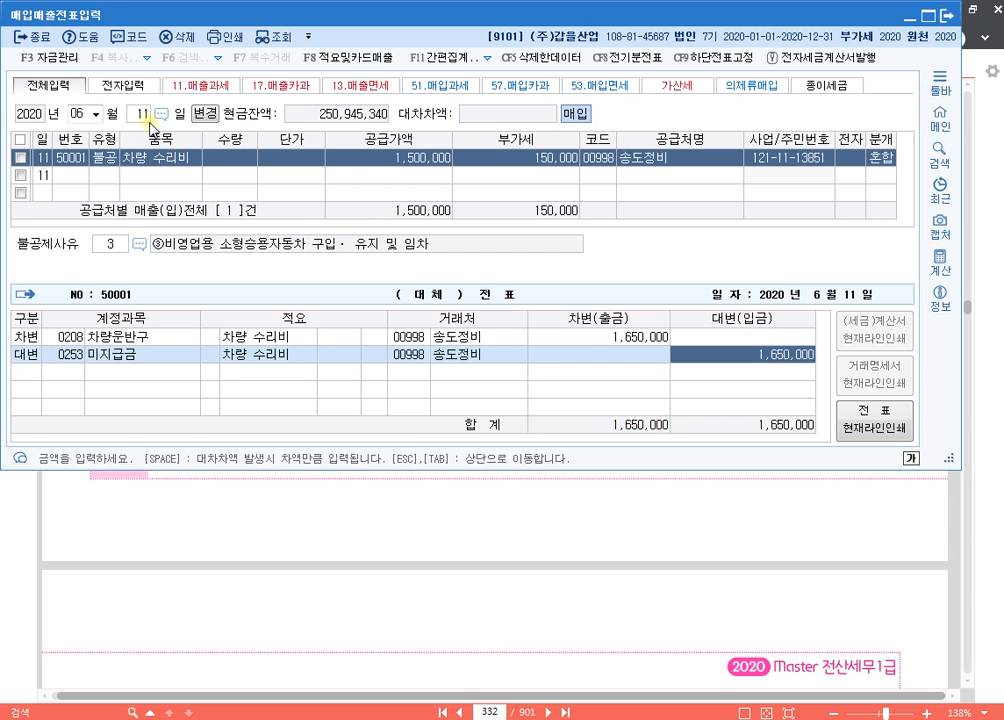
key(Escape)
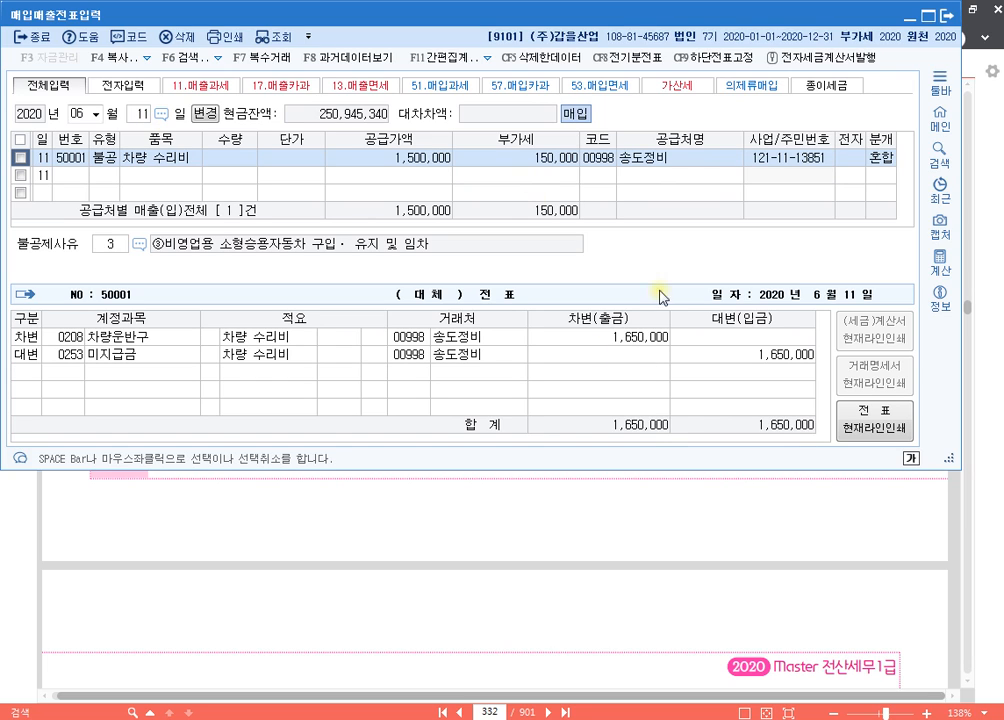
- Switch to 알PDF to read question [27], and back in 매입매출전표입력 start a June 12 voucher line of type 51 과세
click(550, 530)
scroll(535, 590, down, 3)
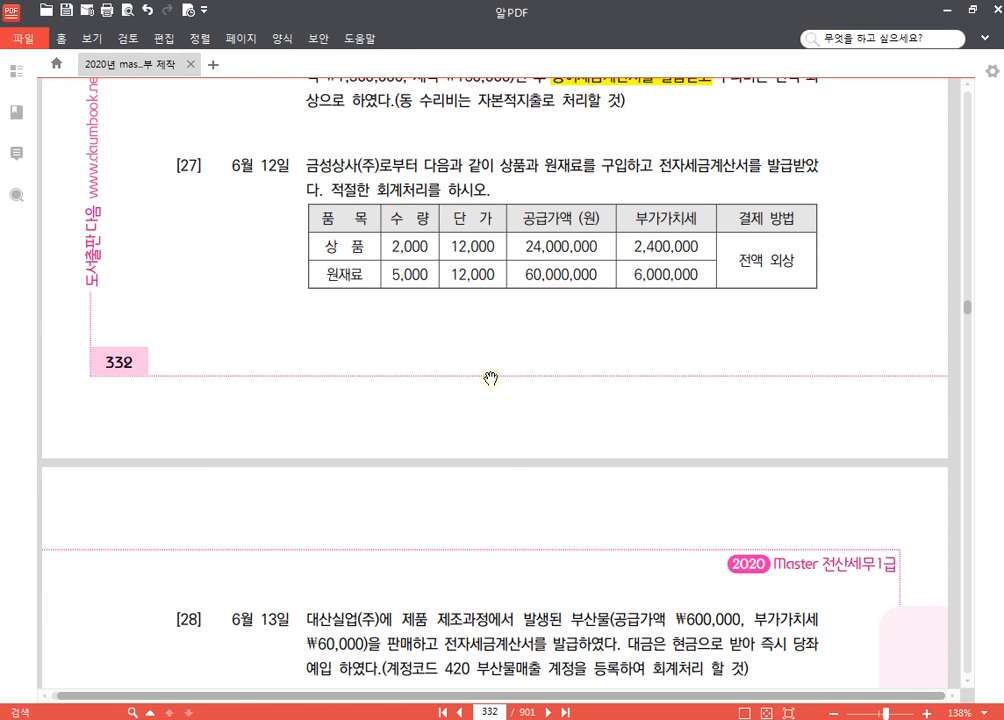
drag(490, 378, 486, 353)
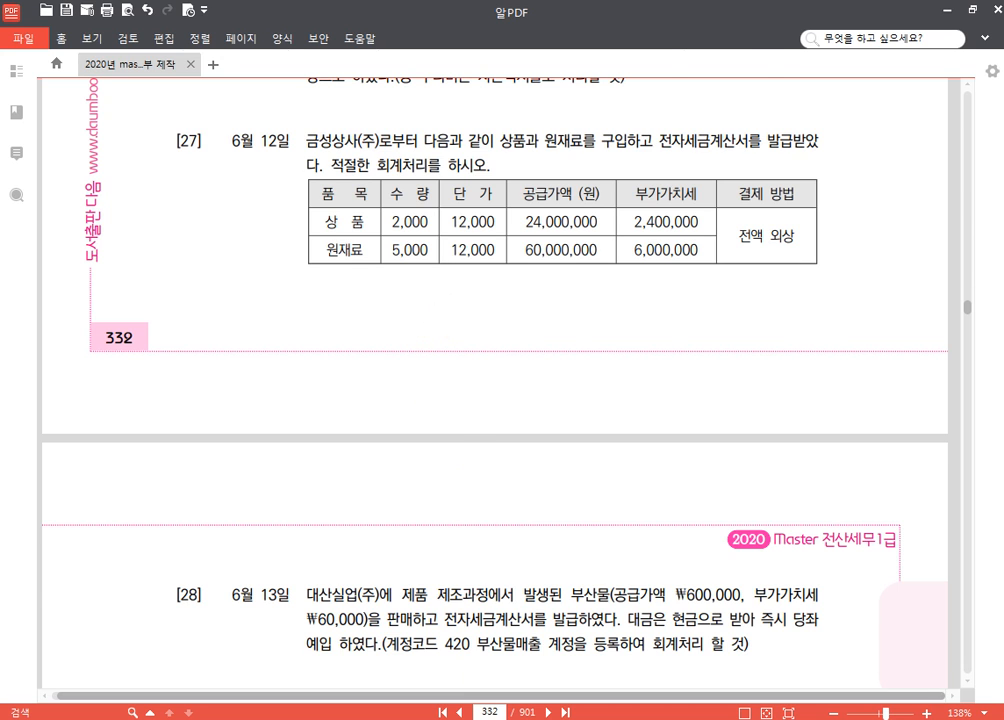
key(alt+Tab)
click(137, 117)
text(12)
key(Return)
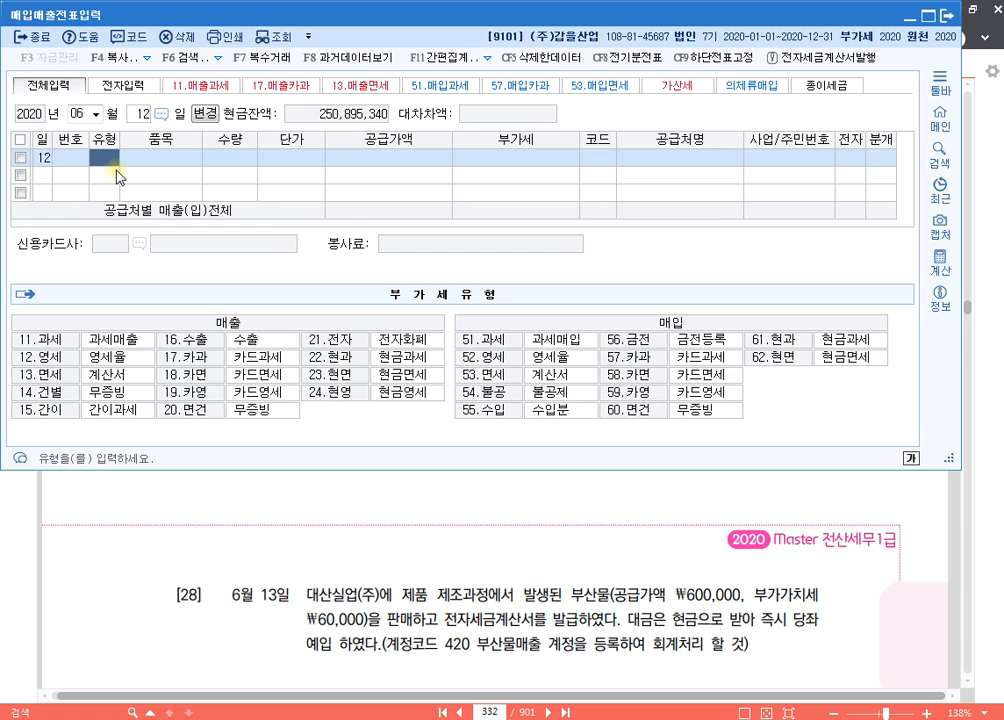
text(51)
key(Return)
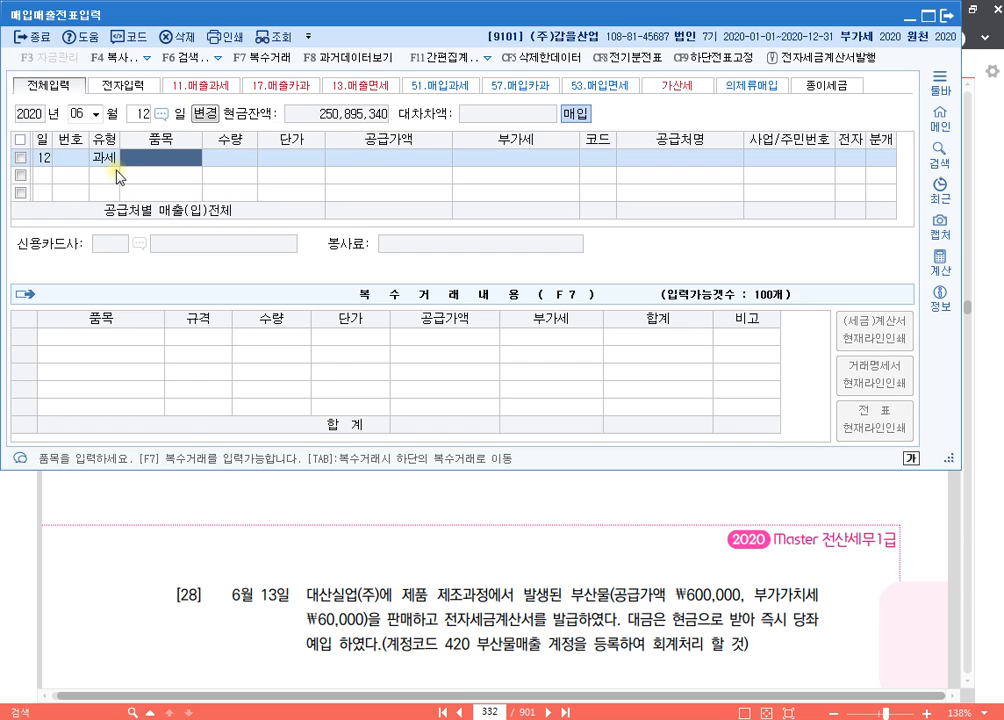
- Enter 상품 as the first item of the multiple-item details, with quantity 2,000 and unit price 12,000
key(Tab)
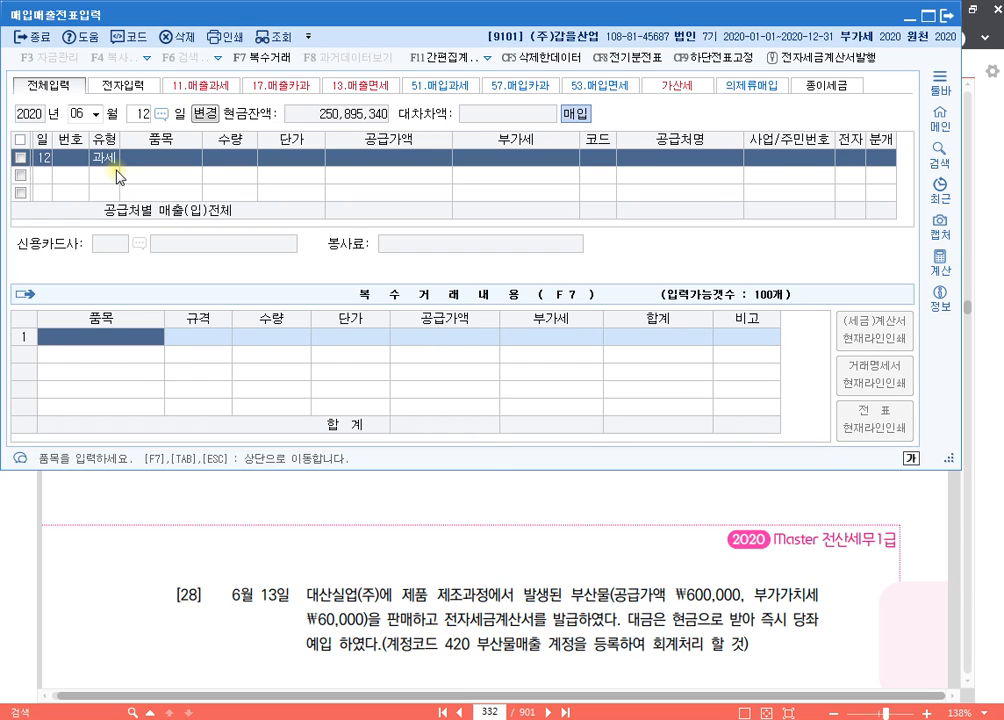
text(상품)
key(Return)
key(Return)
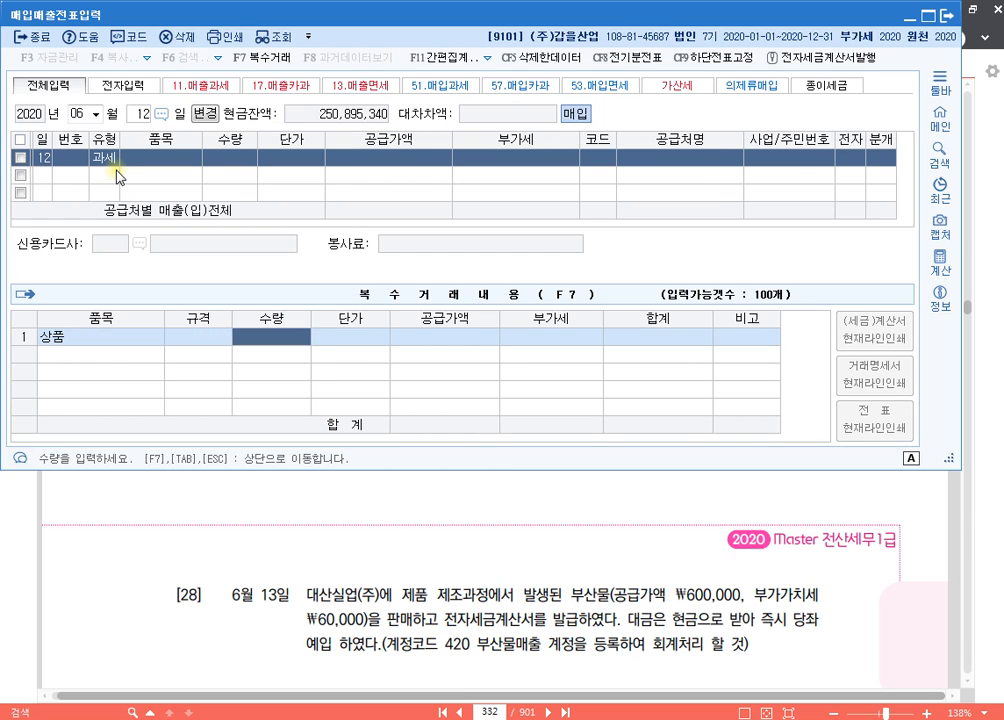
text(2000)
key(Return)
text(120000)
key(Return)
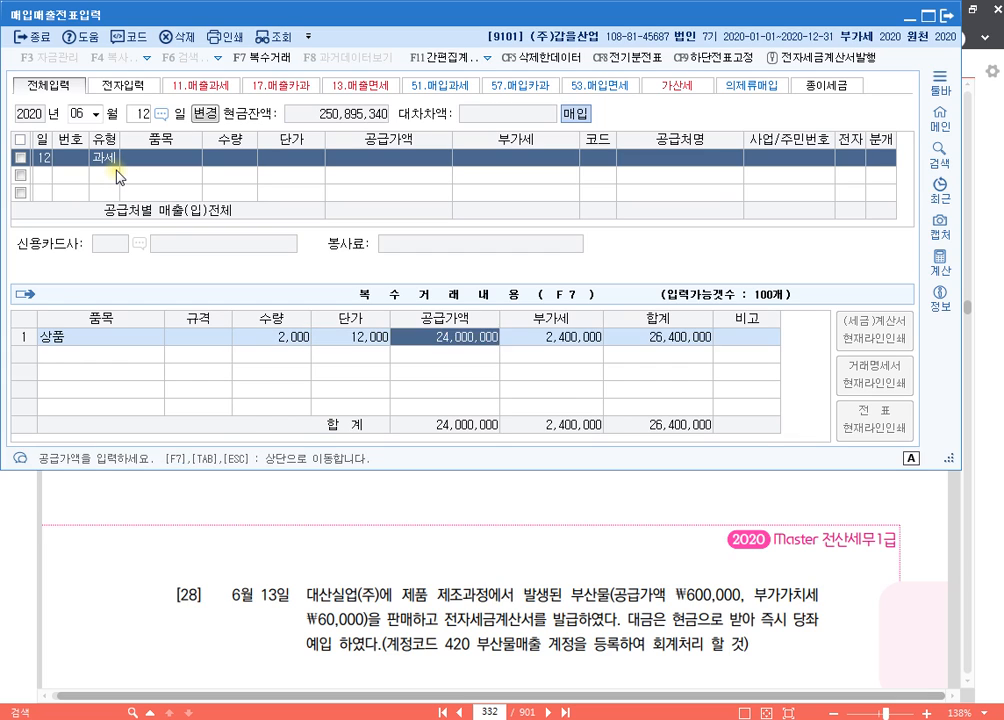
key(Return)
key(Return)
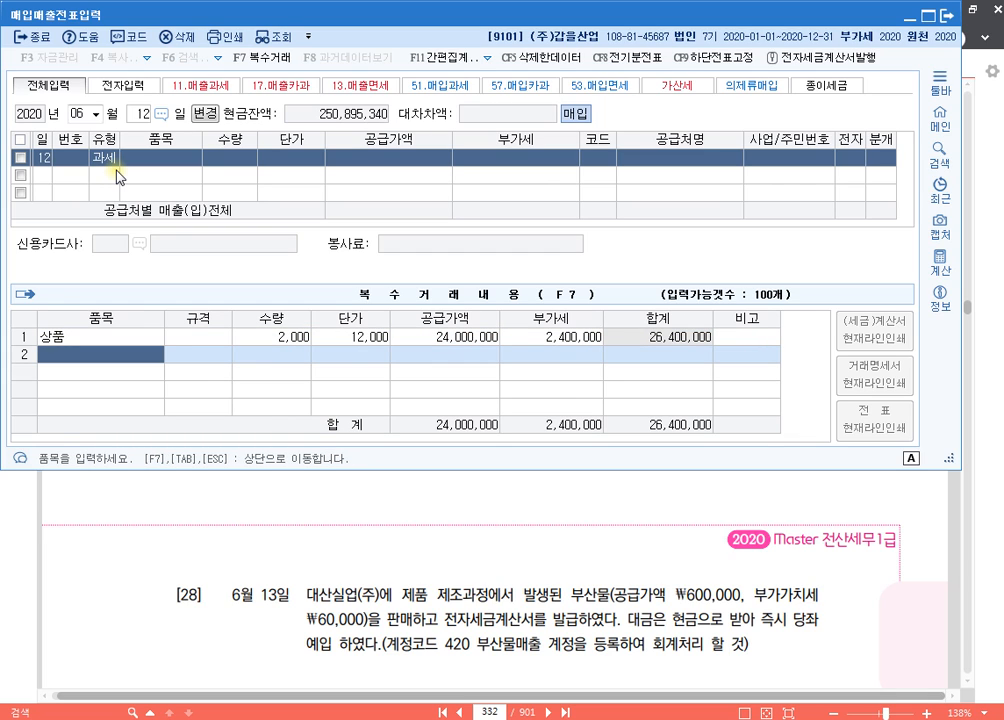
- Add 원재료 as the second item with quantity 5,000 and unit price 12,000, and return to the voucher line
text(원재료)
key(Return)
key(Return)
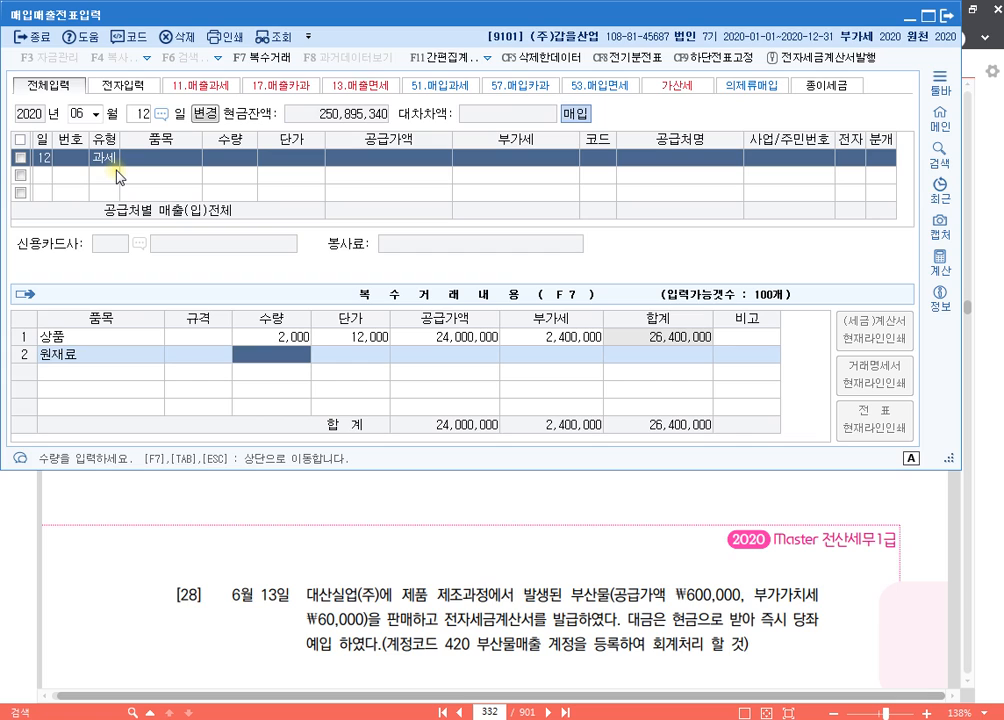
text(5000)
key(Return)
text(120000)
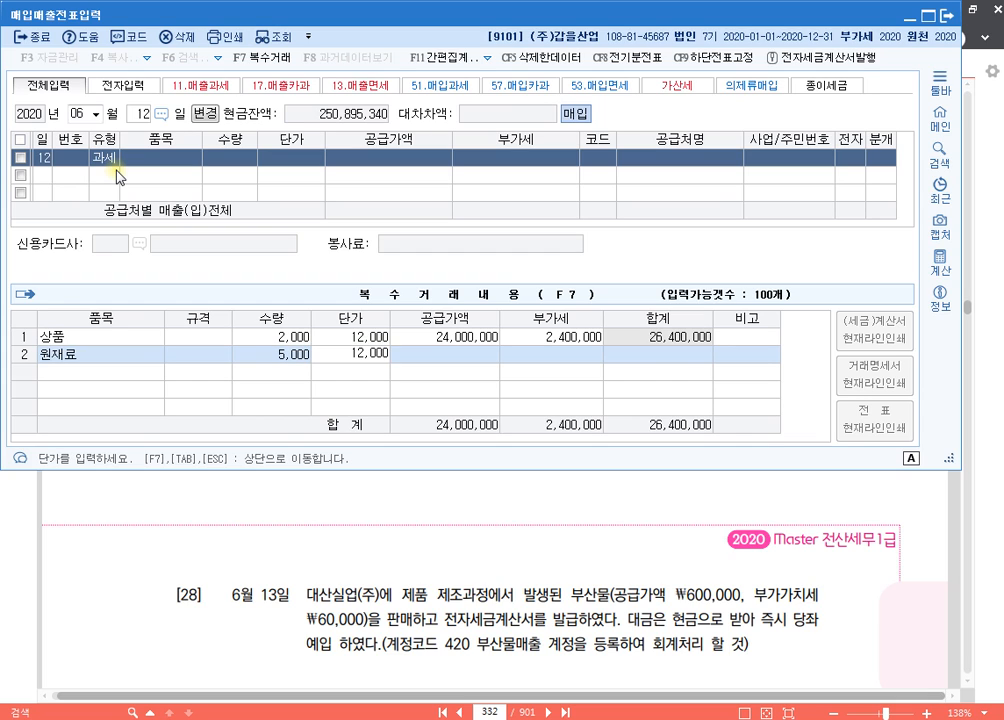
key(Return)
key(Return)
key(Return)
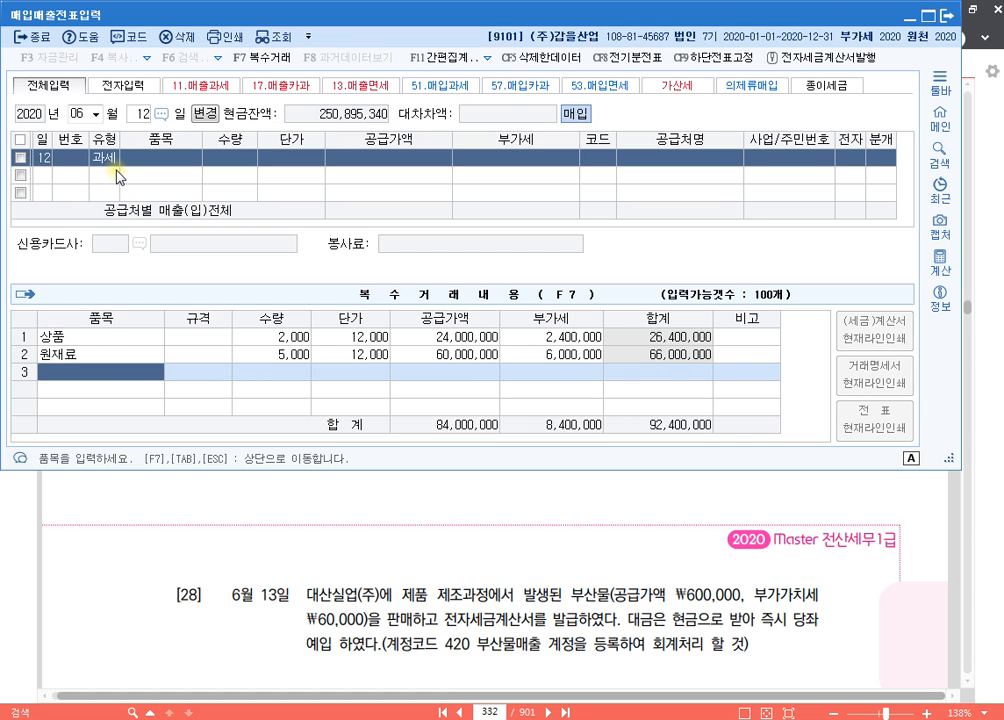
key(Escape)
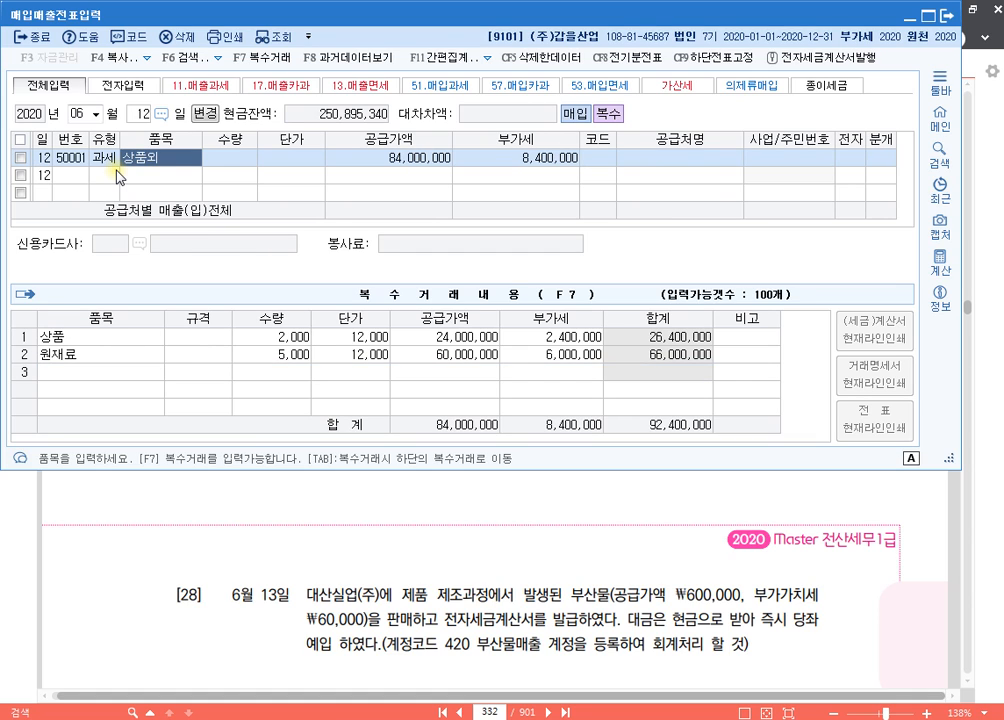
- Set the supplier to 금성상사(주) and mark the June 12 purchase as an electronic invoice (여)
key(Return)
key(Return)
key(Return)
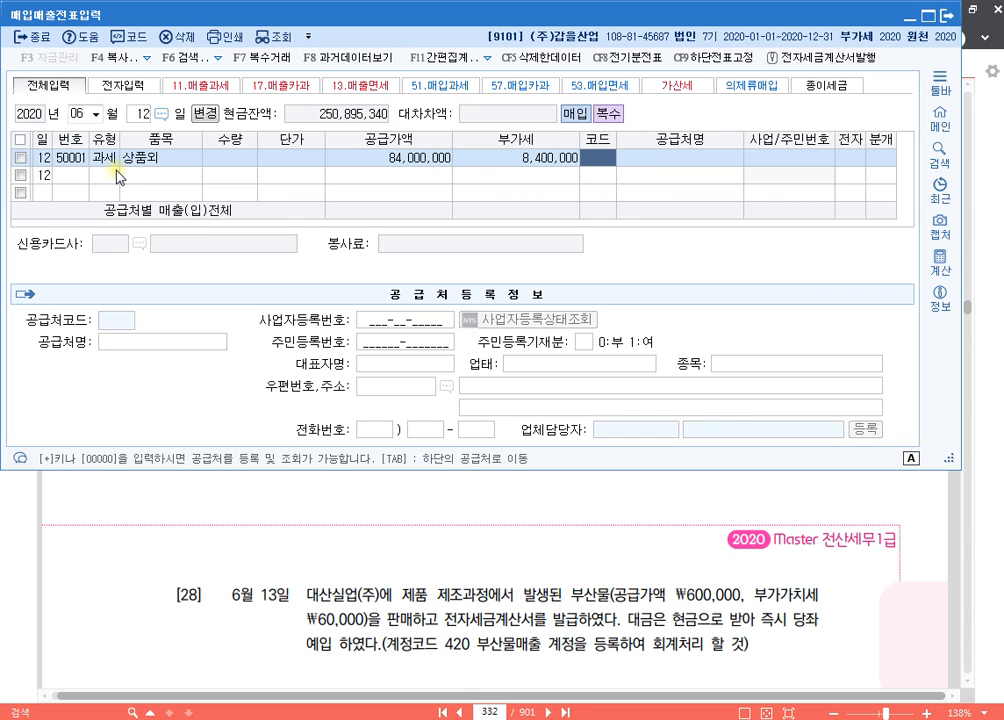
text(금성)
key(Return)
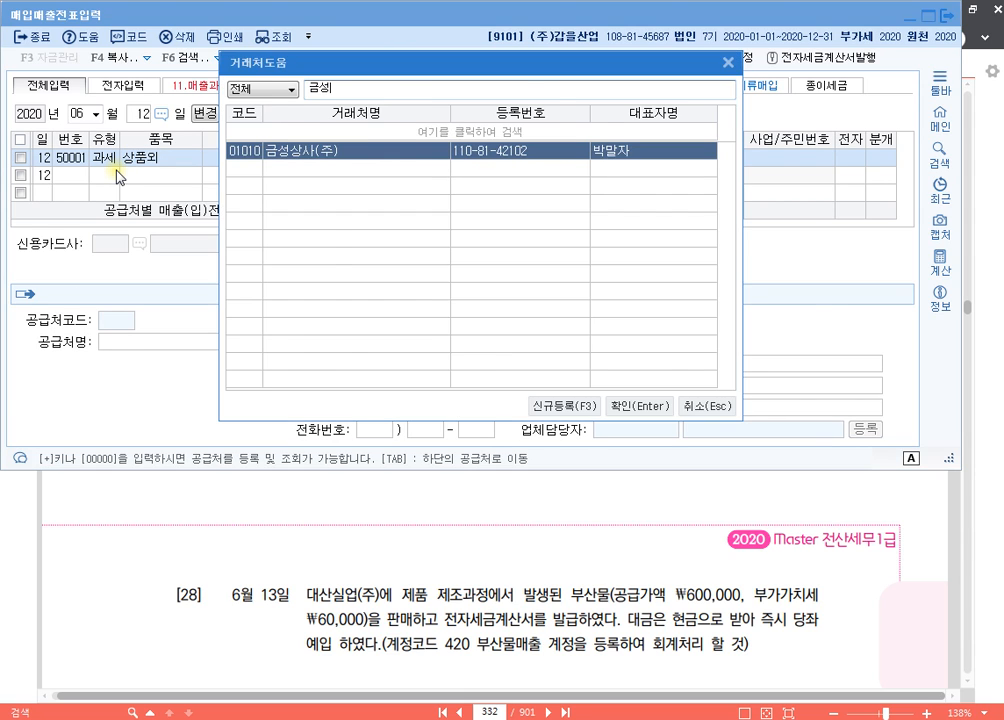
key(Return)
key(Return)
text(1)
key(Return)
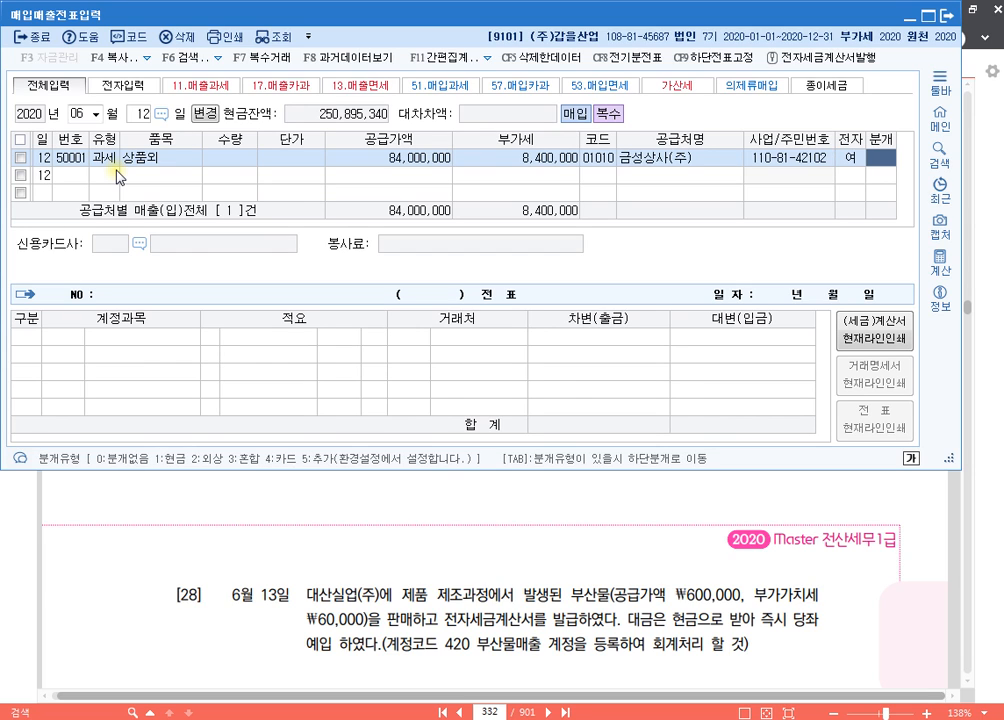
- Choose the 혼합 journal type and set the 0153 원재료 debit amount to 60,000,000
text(3)
key(Return)
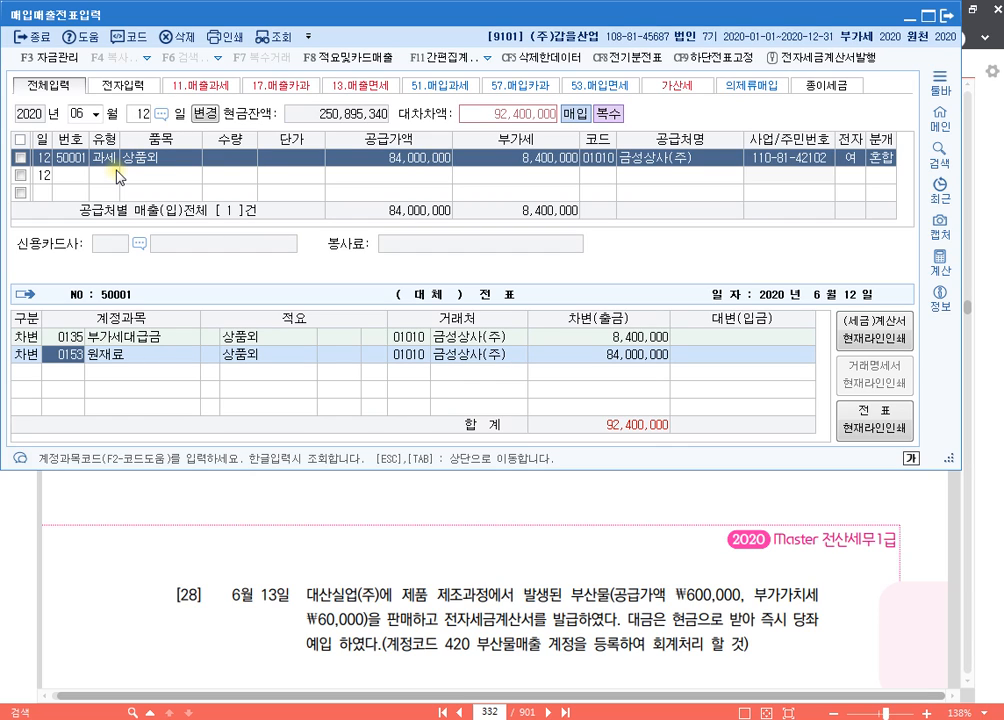
key(Return)
key(Return)
key(Return)
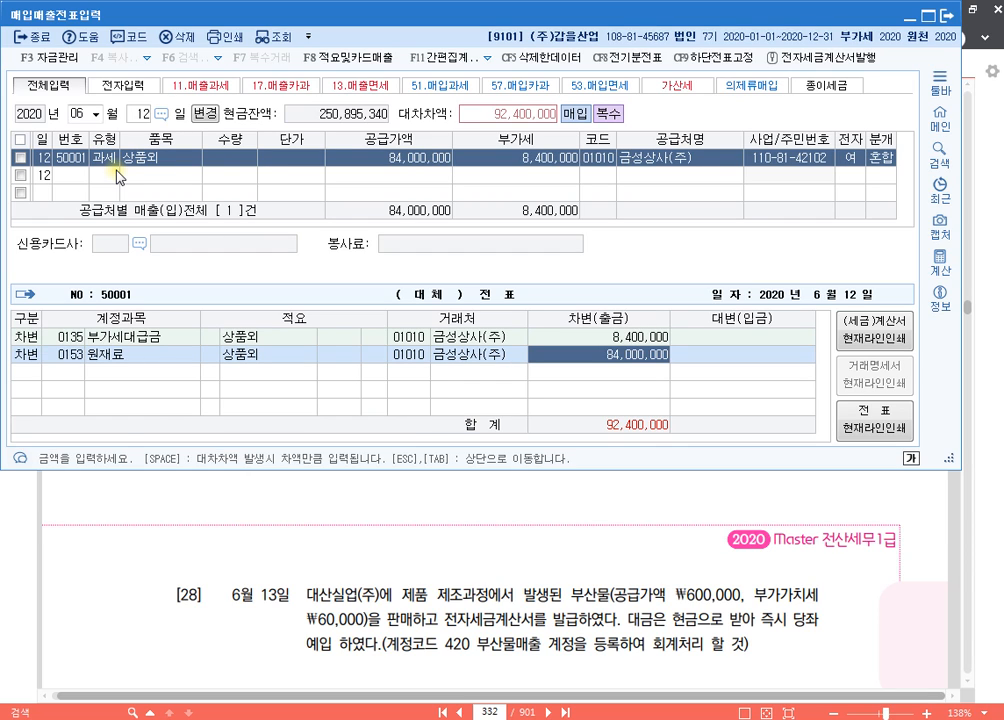
text(60000000)
key(Return)
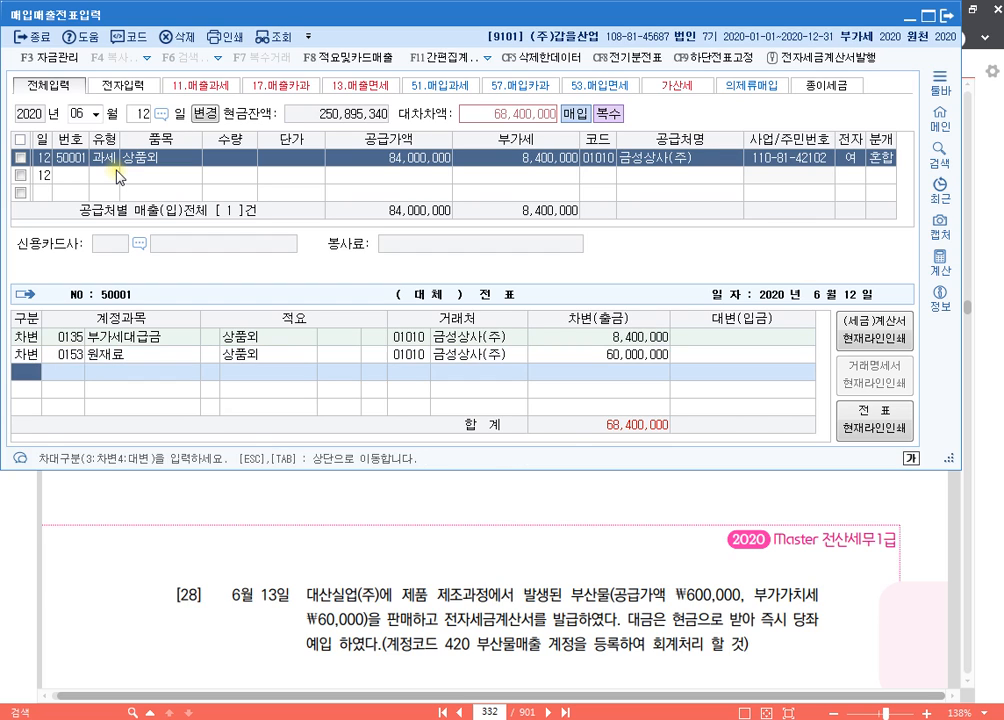
- Add a debit line to account 0146 상품 for 24,000,000
text(3146)
key(Return)
key(Return)
key(Return)
text(2)
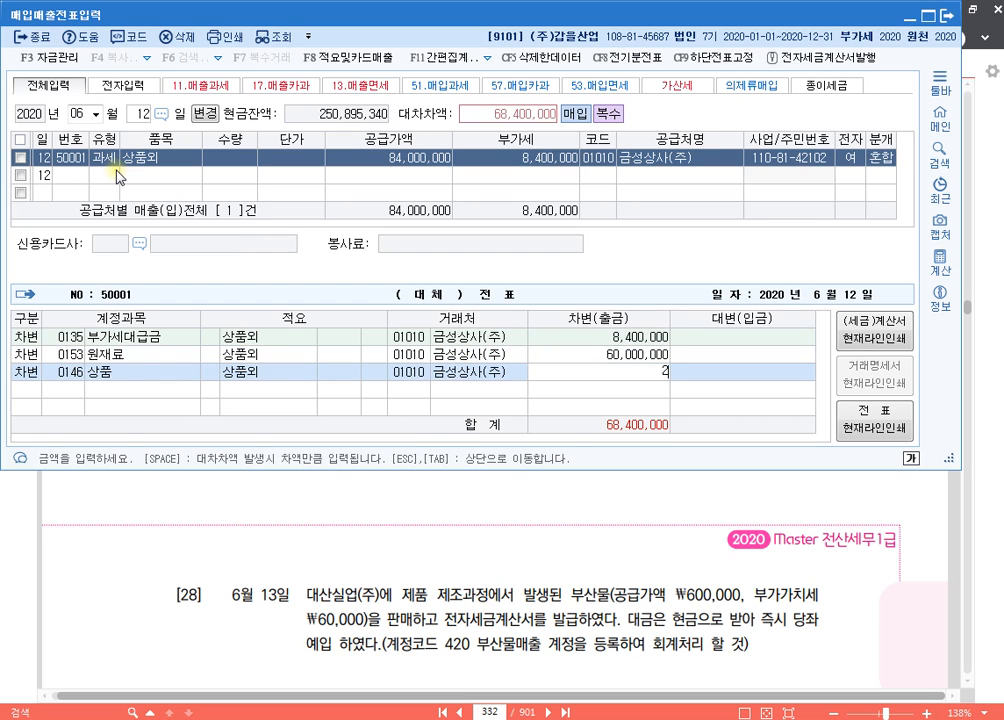
text(4,000,000)
key(Return)
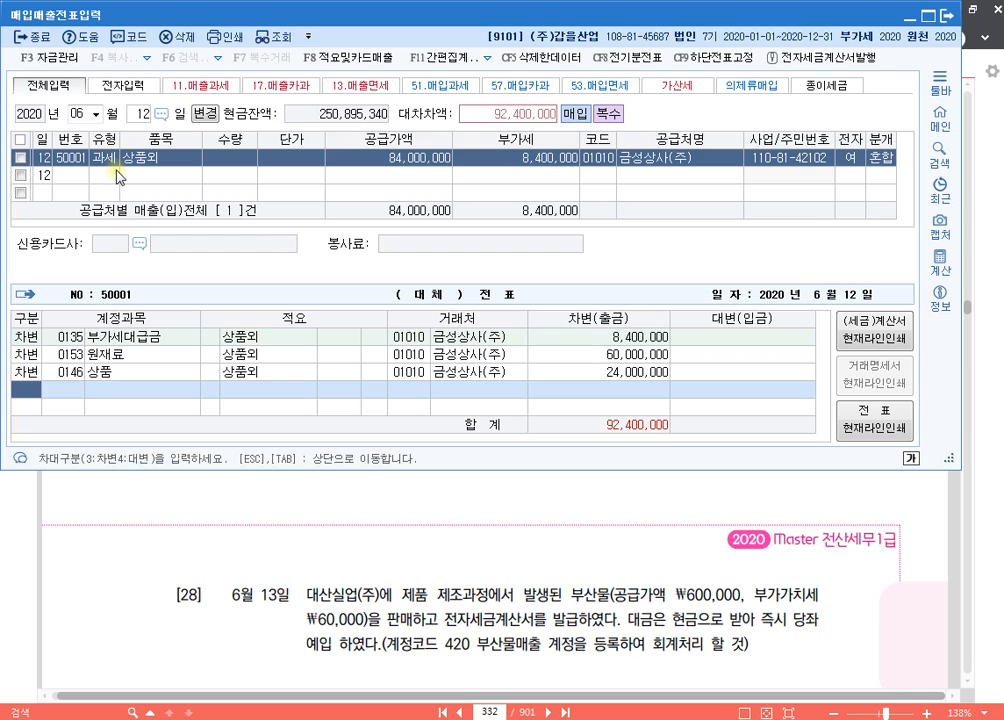
key(Up)
key(Up)
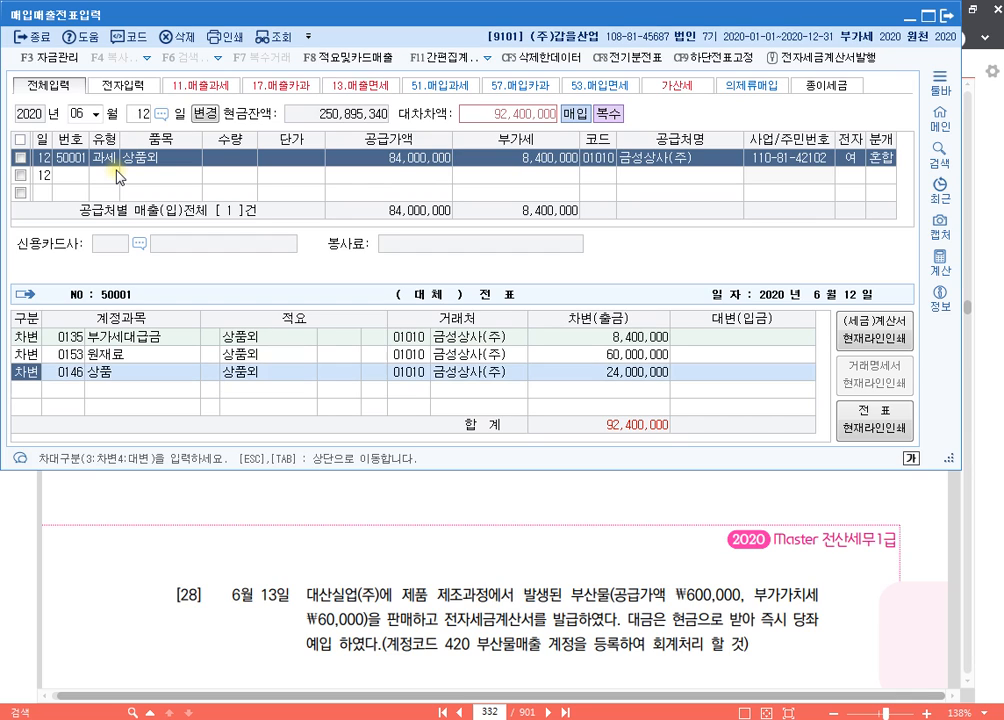
key(Down)
key(Down)
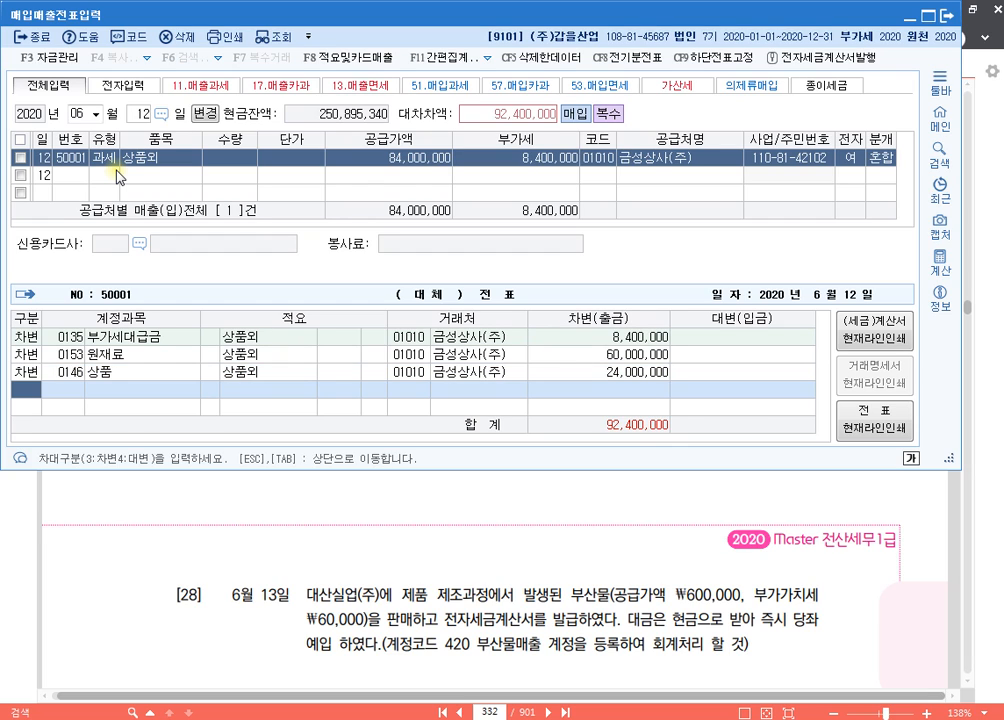
- Add a credit line to account 0251 외상매입금 for 92,400,000 and finish the June 12 voucher
text(4)
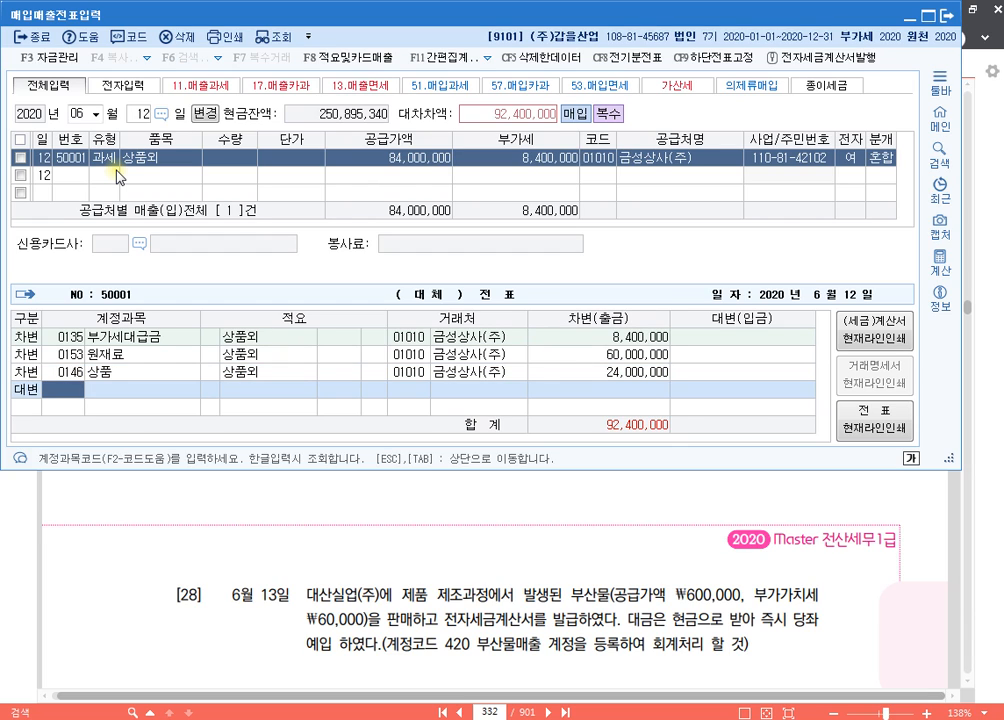
text(251)
key(Return)
key(Return)
key(Escape)
key(Escape)
key(Escape)
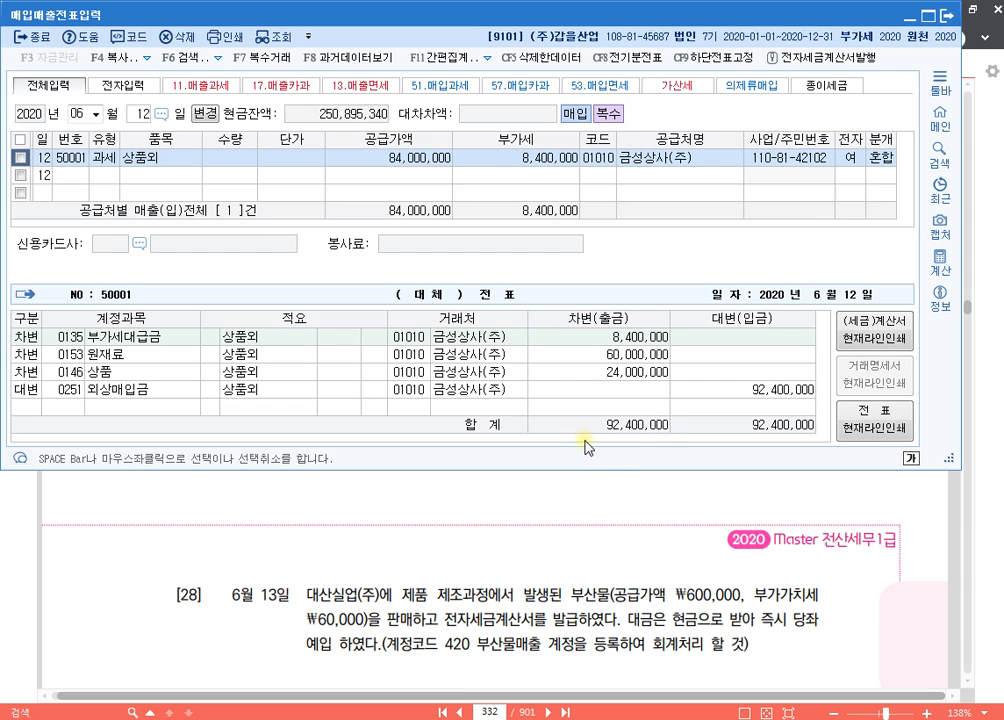
- Check question [28] in the PDF, then switch to KcLep and open the 계정과목및적요등록 register at account code 0420
click(627, 543)
scroll(618, 410, down, 10)
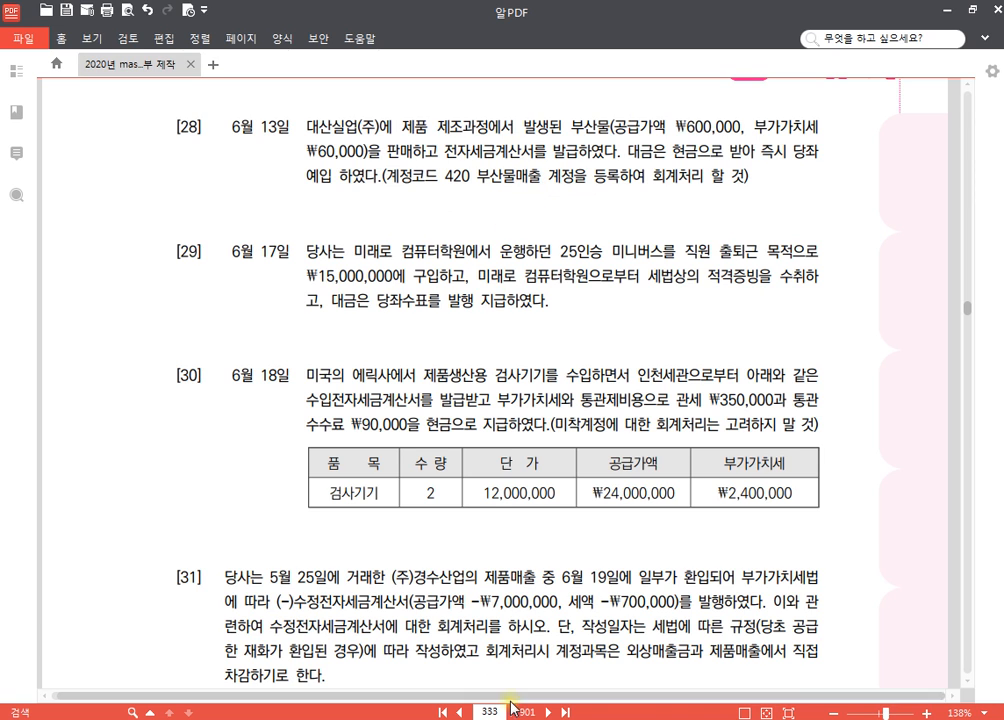
mouse_move(420, 717)
click(441, 686)
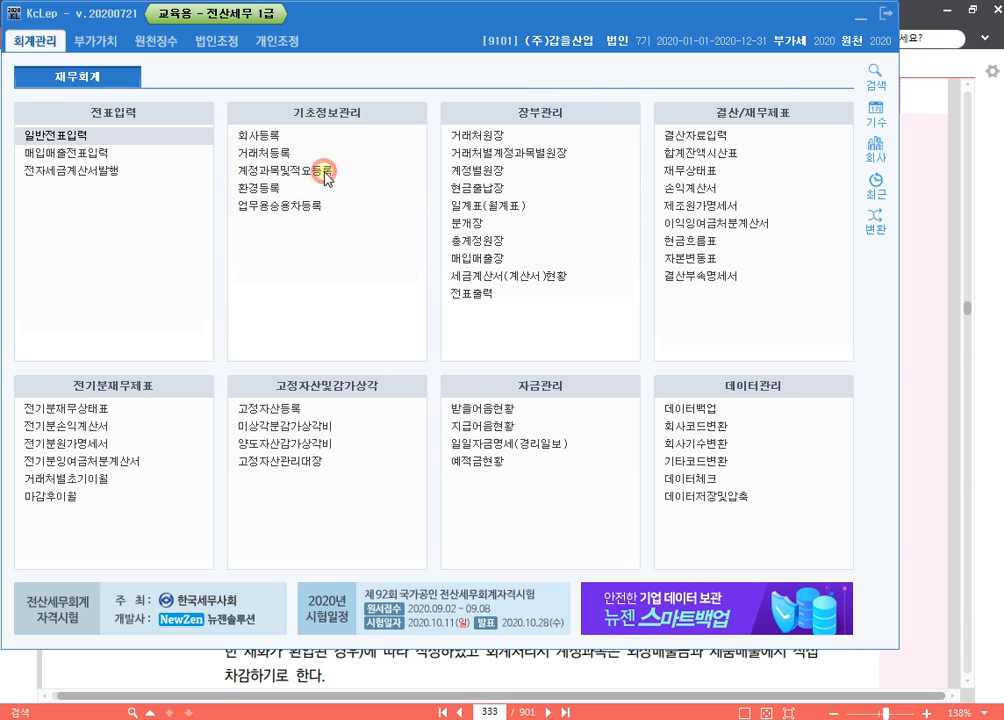
click(322, 170)
click(229, 209)
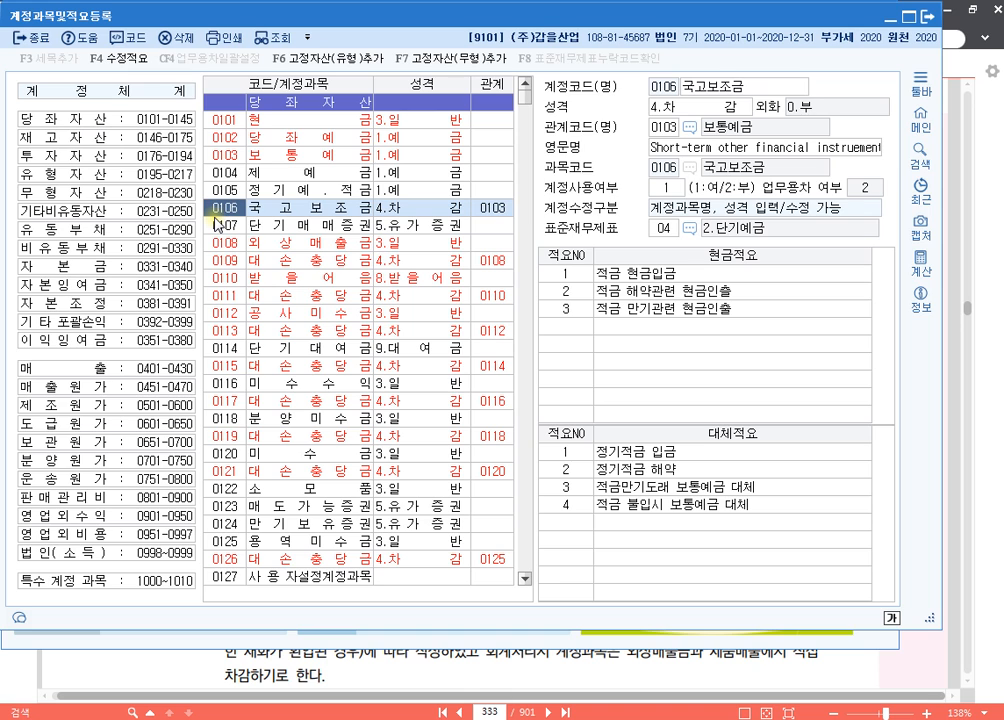
text(420)
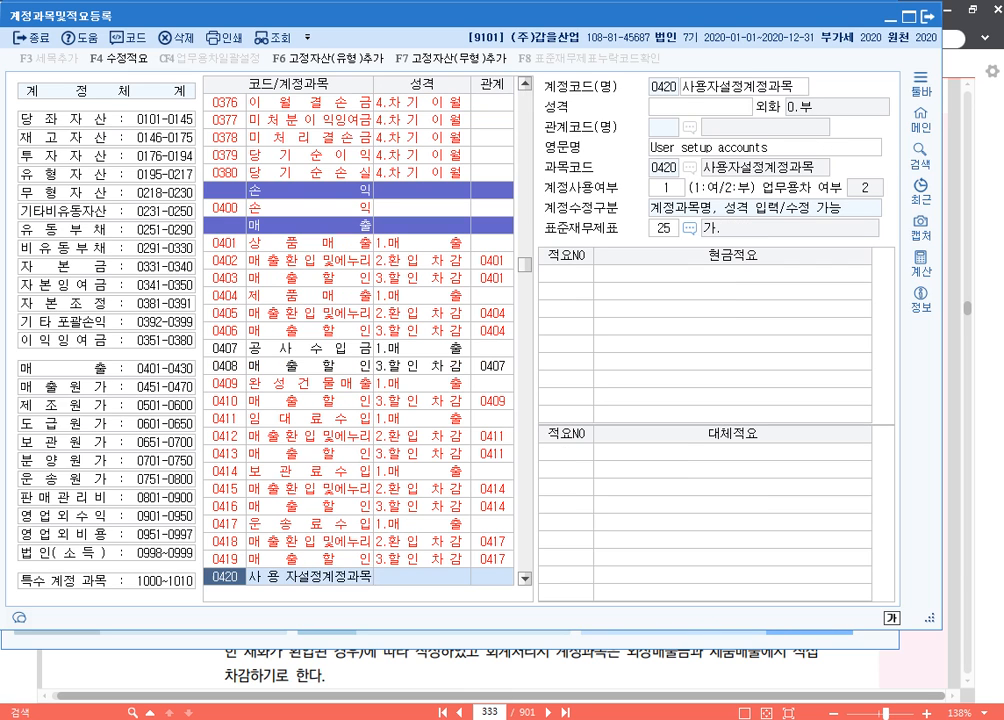
- Name account 0420 부산물매출, set its nature (성격) to 1.매출, and close the account register
scroll(365, 331, down, 4)
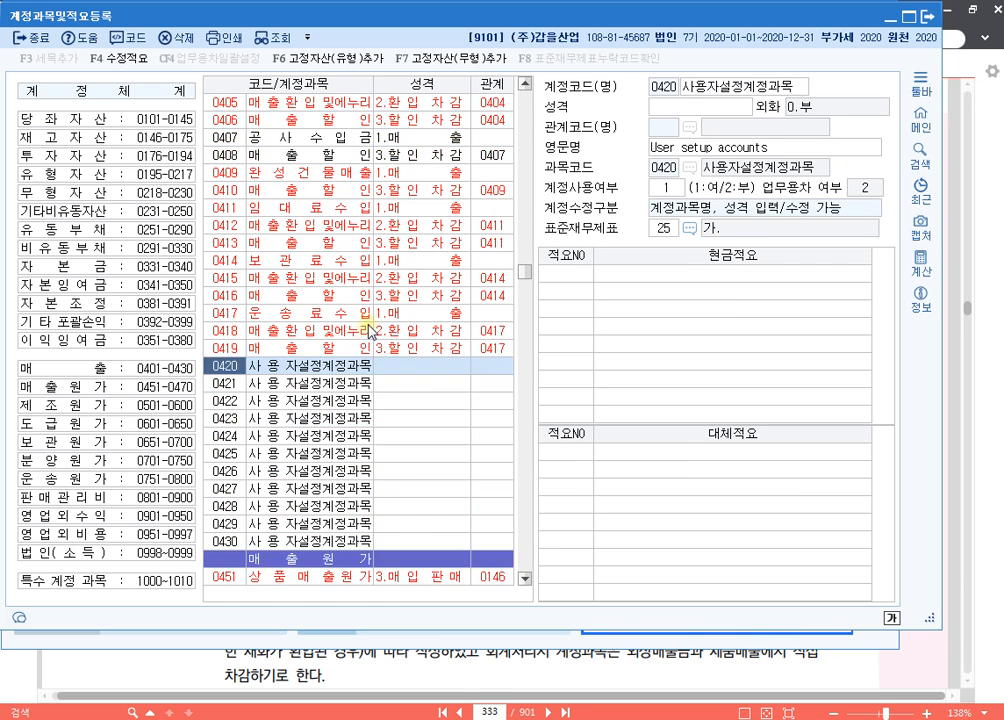
scroll(370, 330, down, 4)
click(737, 95)
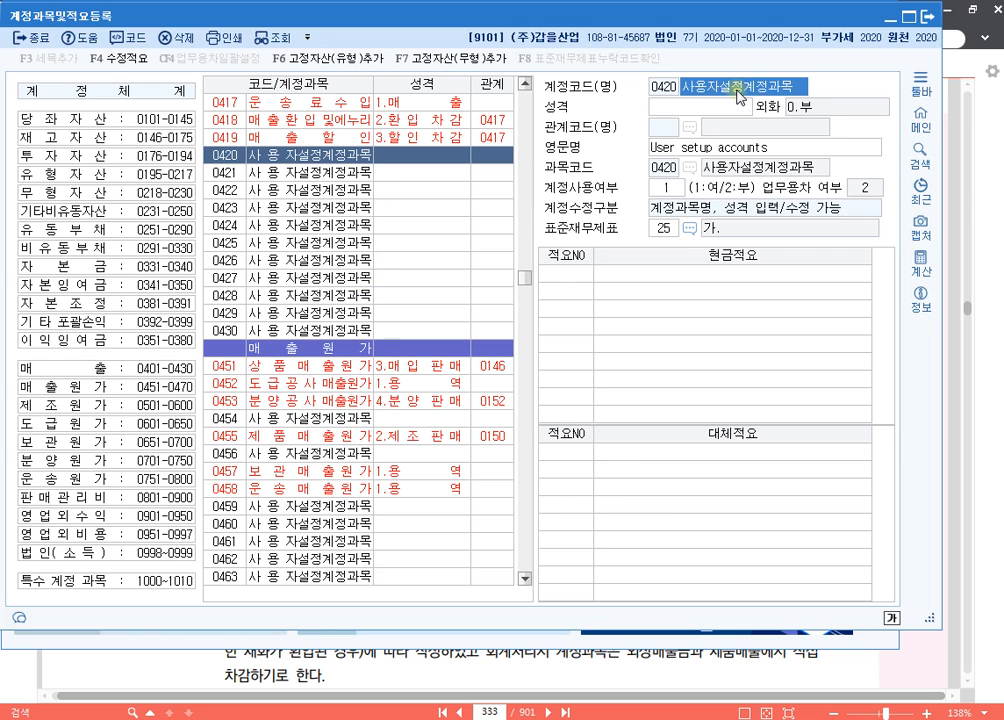
text(부산물)
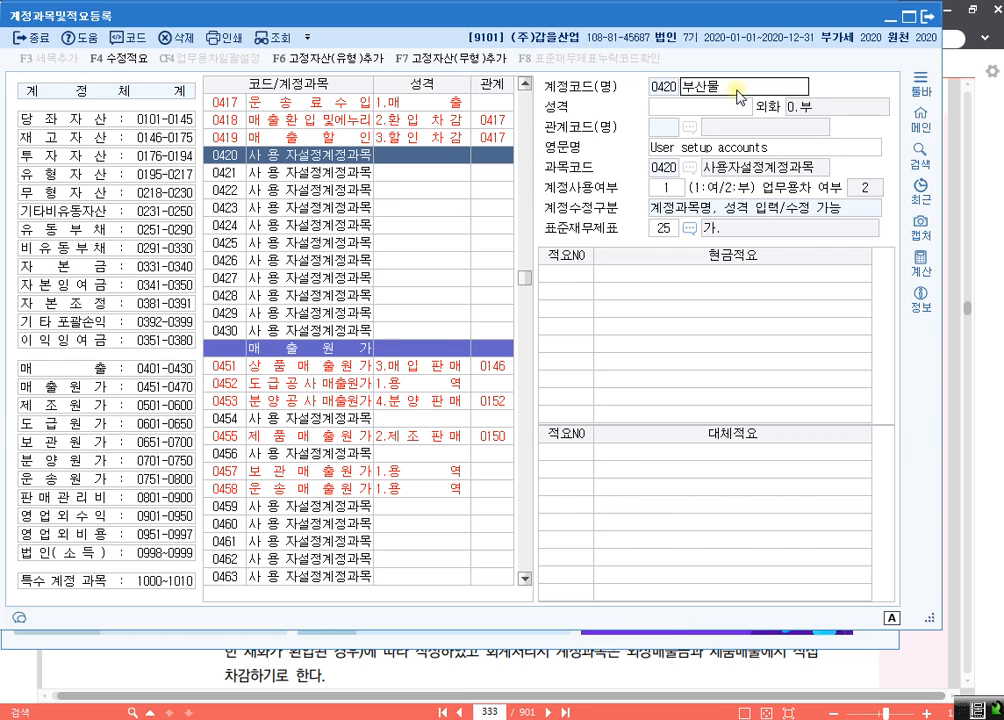
text(매출)
key(Return)
text(1)
key(Return)
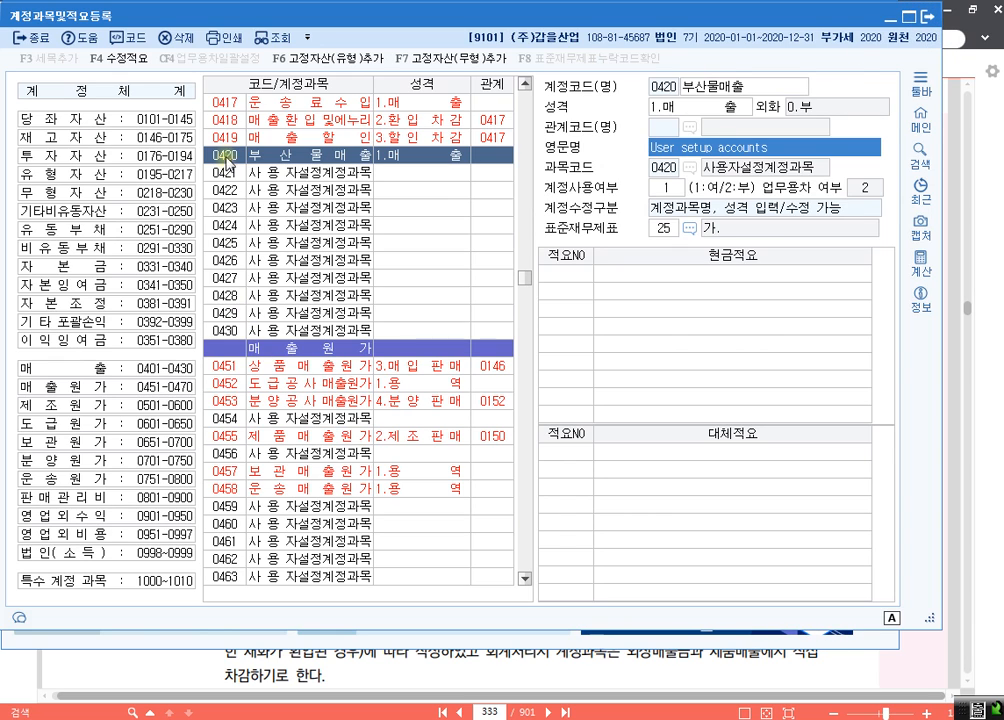
click(322, 143)
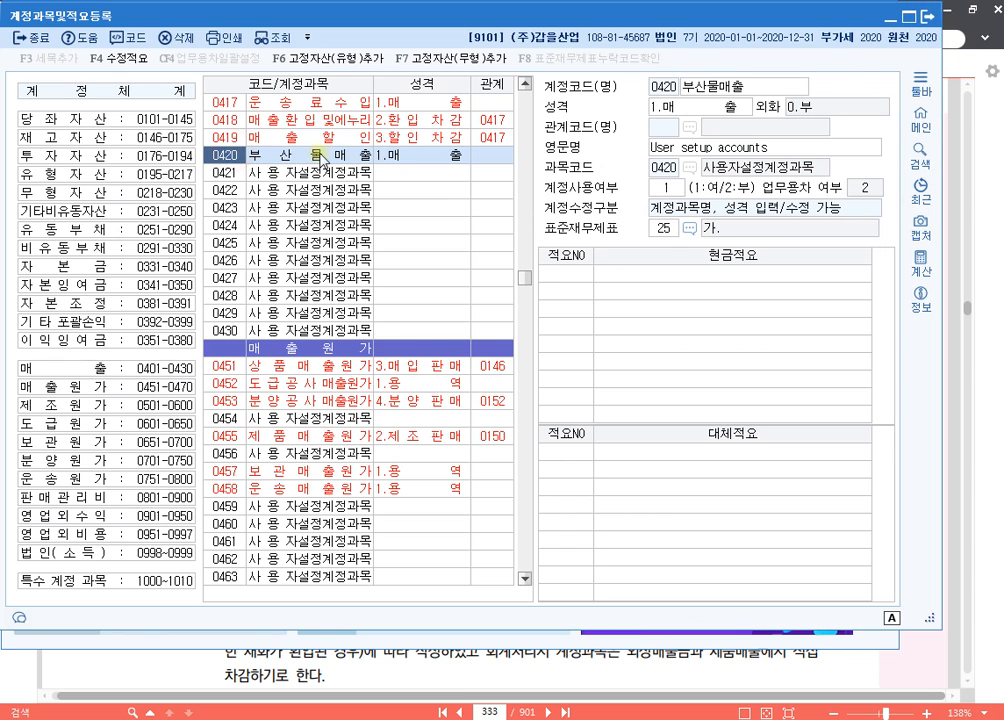
click(722, 109)
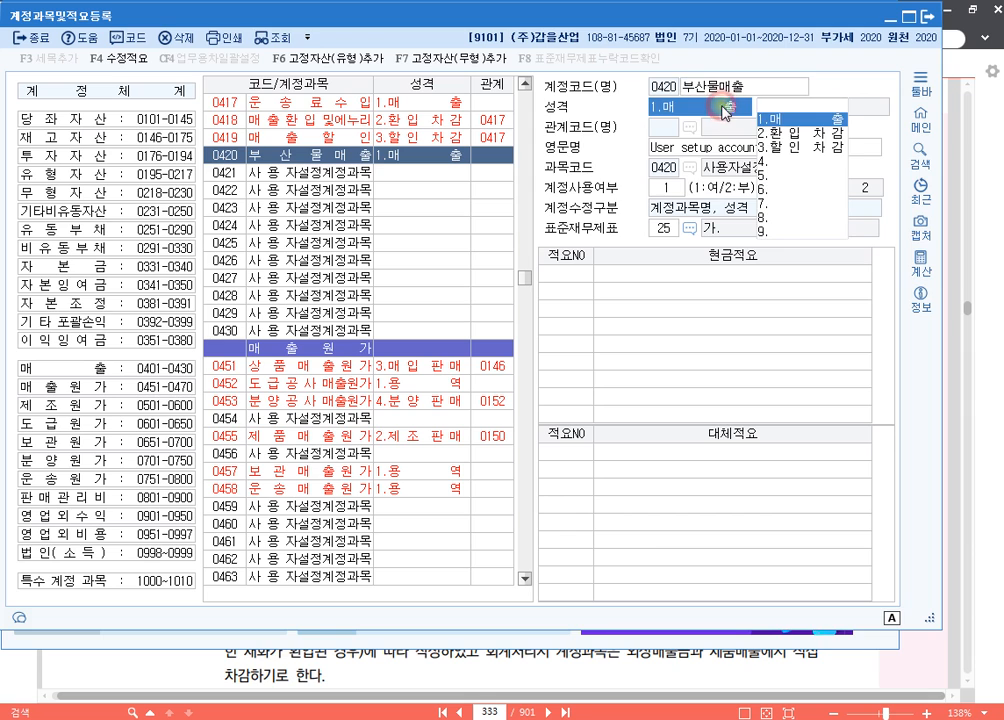
click(927, 17)
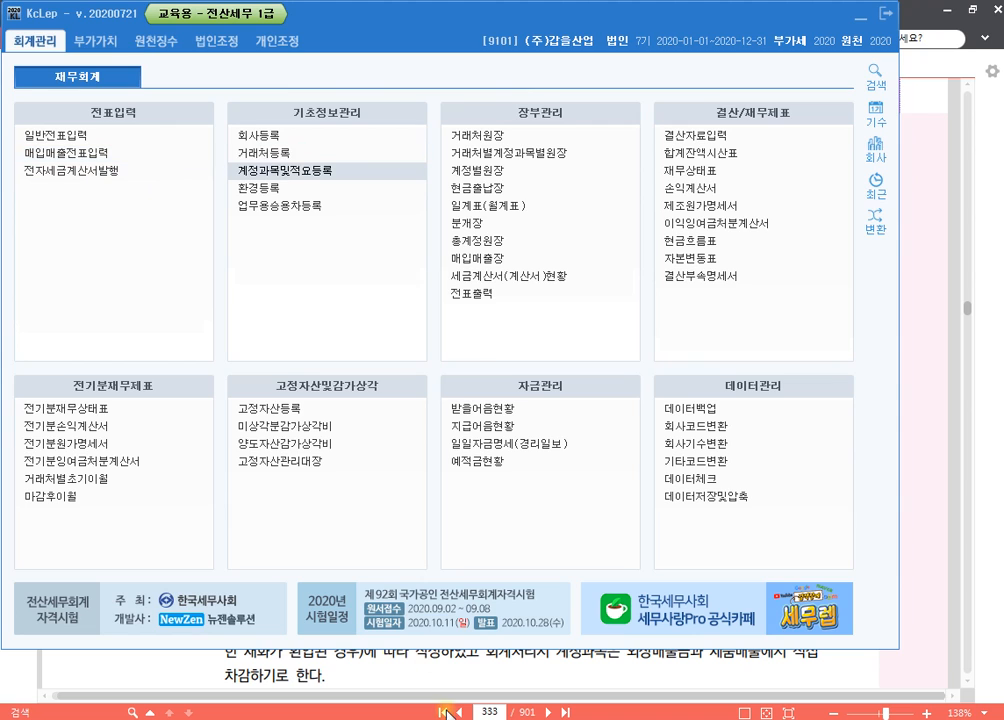
- Return to 매입매출전표입력 and start a June 13 sales voucher of type 11 과세
click(178, 153)
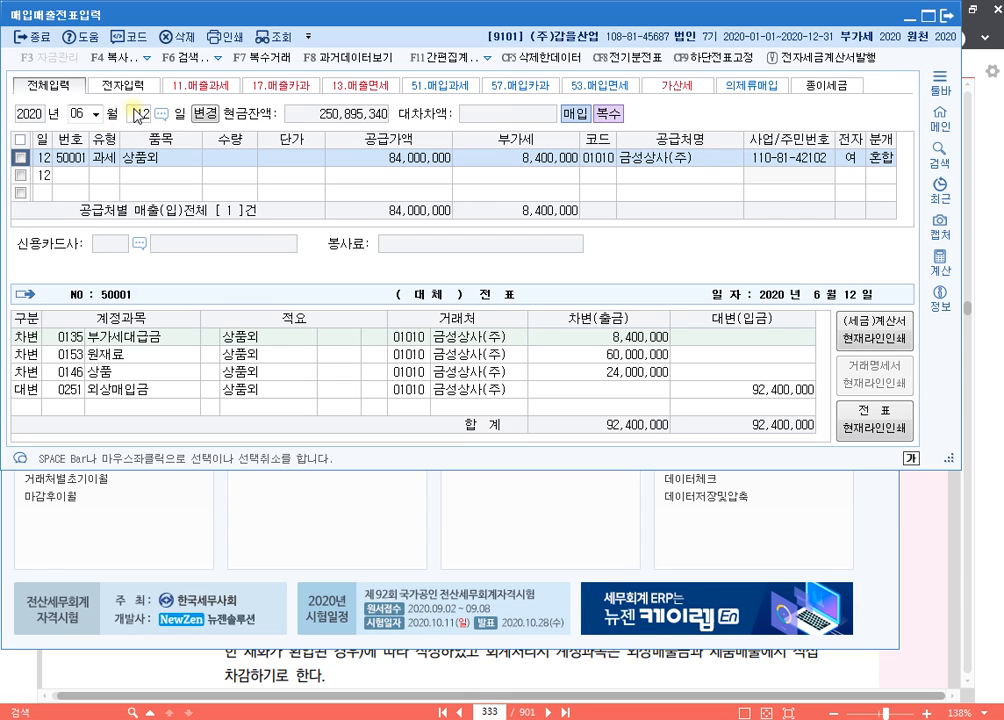
text(13)
click(105, 157)
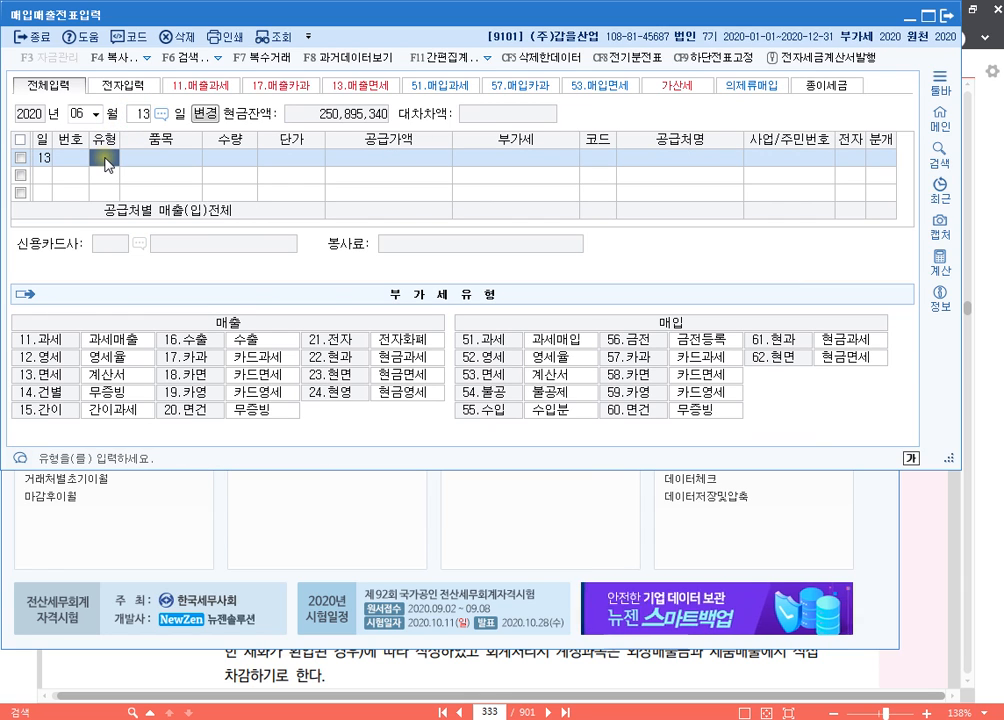
text(11)
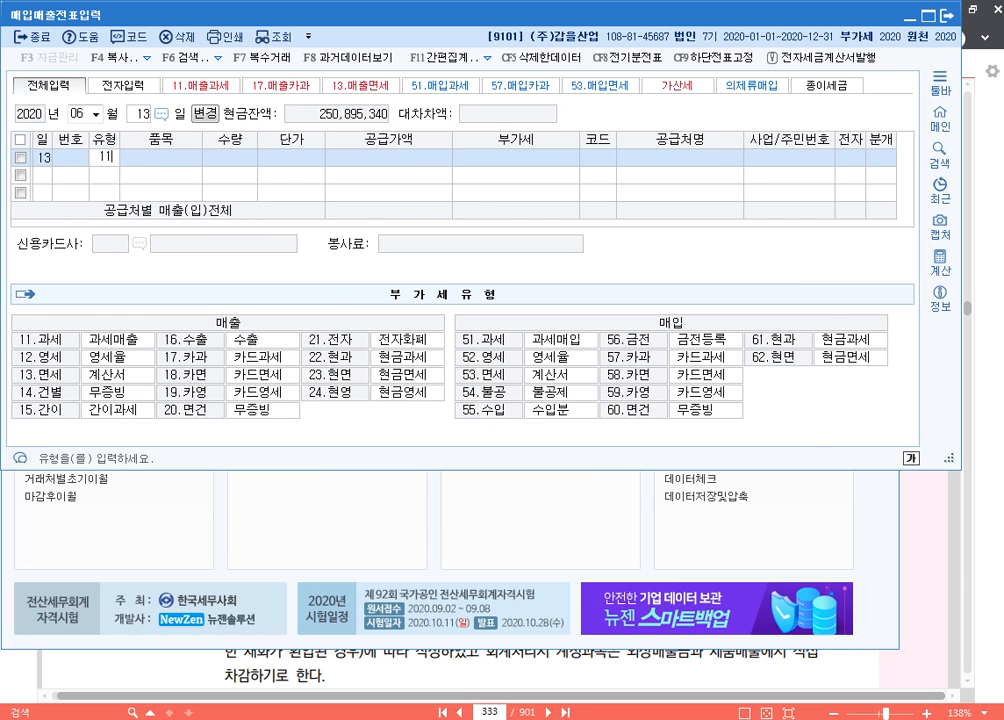
key(Return)
- Enter 부산물 as the June 13 item, with a supply amount of 600,000 and VAT of 60,000
text(부산)
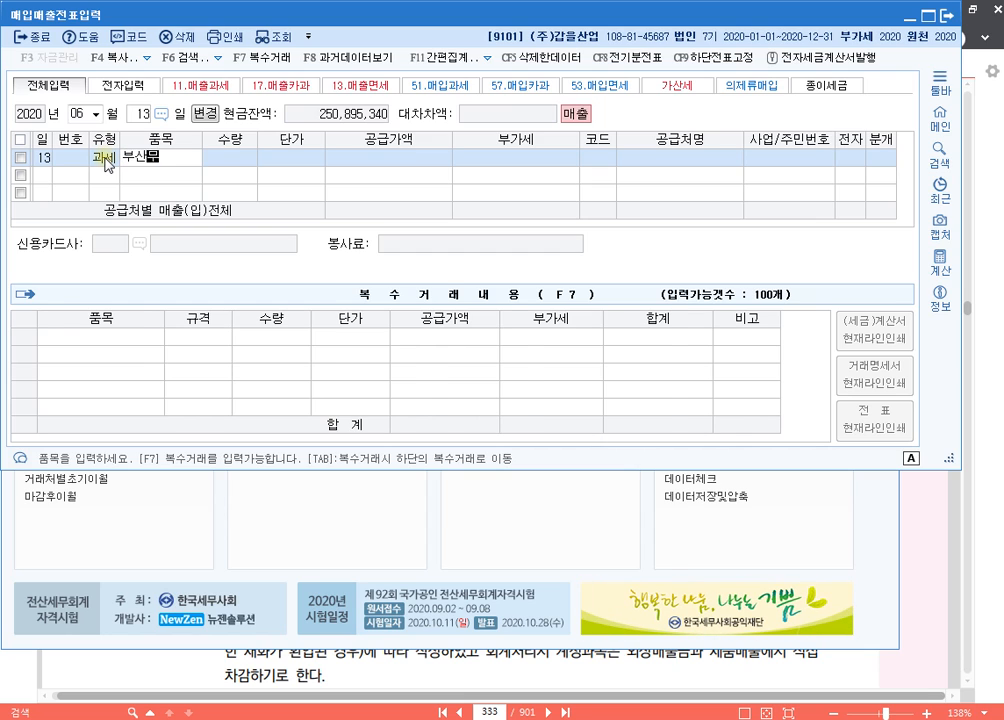
text(물)
key(Return)
key(Return)
key(Return)
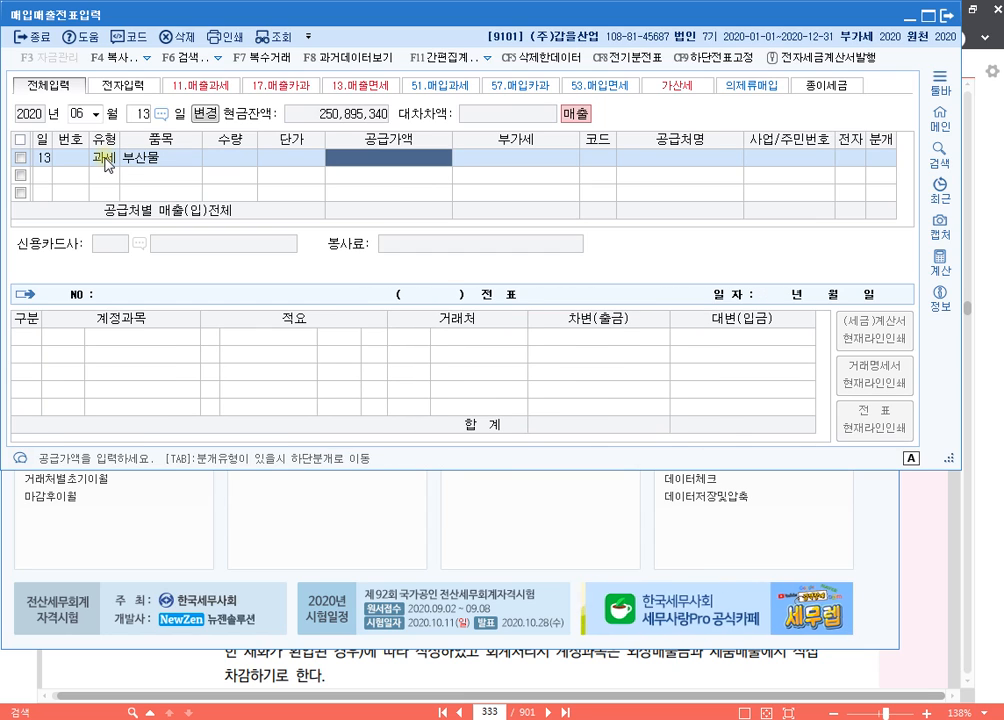
text(600,000)
key(Return)
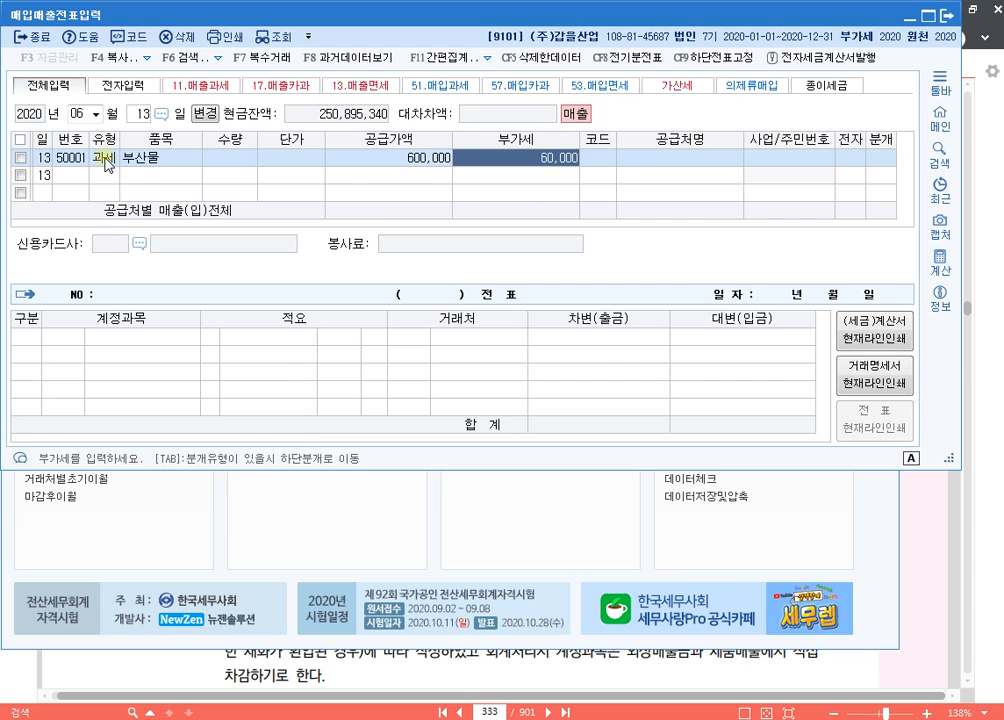
key(Return)
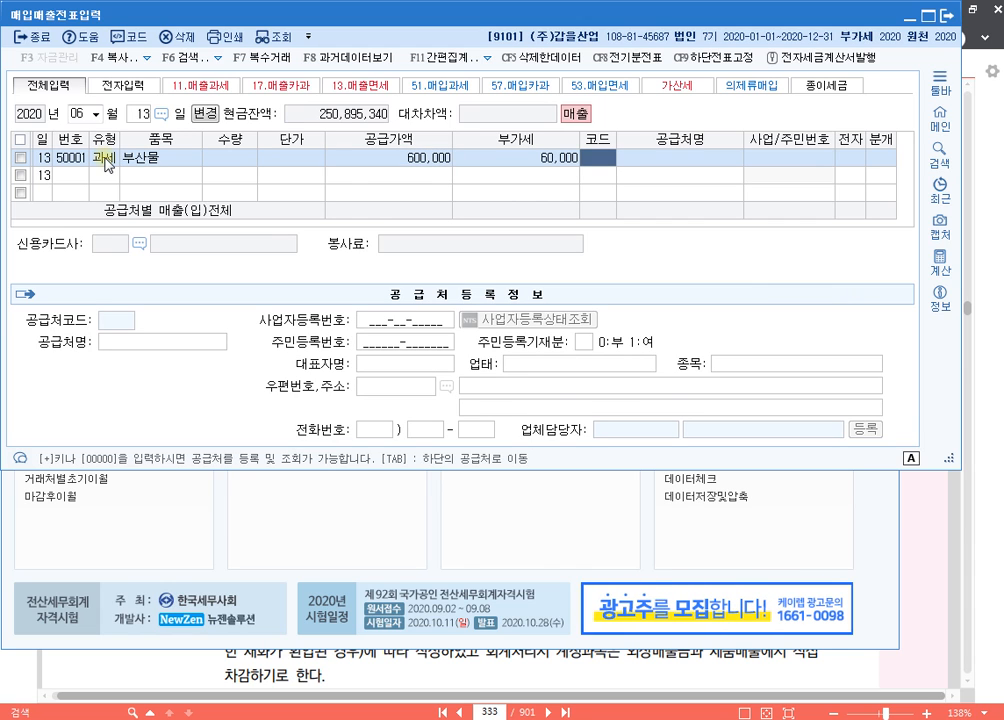
- Set the customer to 대산실업(주) and mark the June 13 sale as an electronic invoice (여)
text(대산)
key(Return)
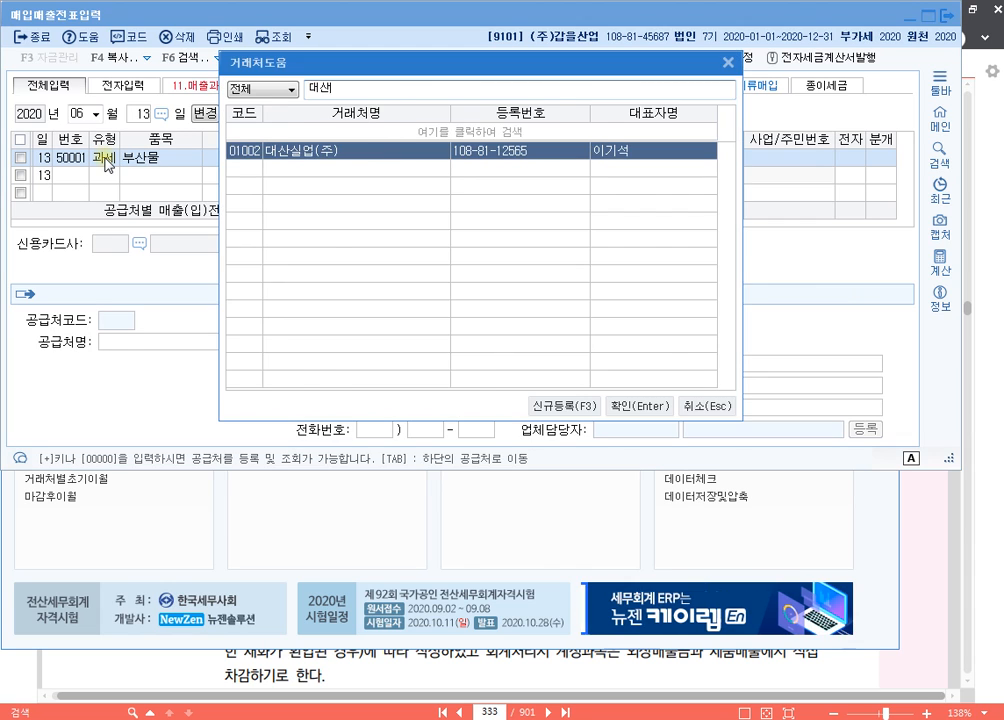
key(Return)
key(Return)
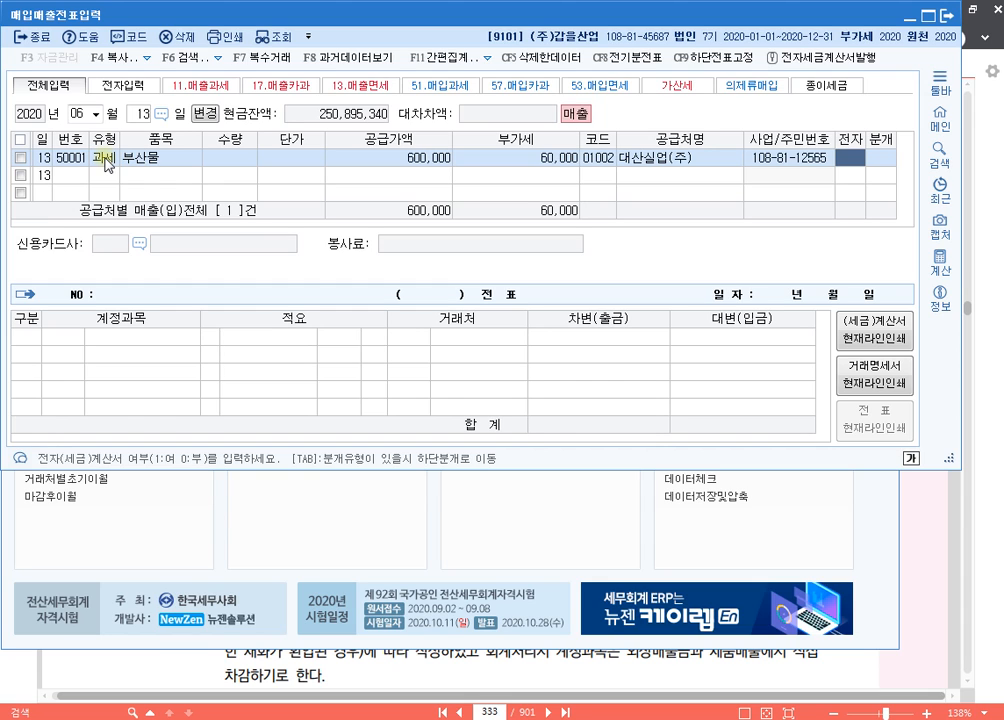
key(1)
key(Return)
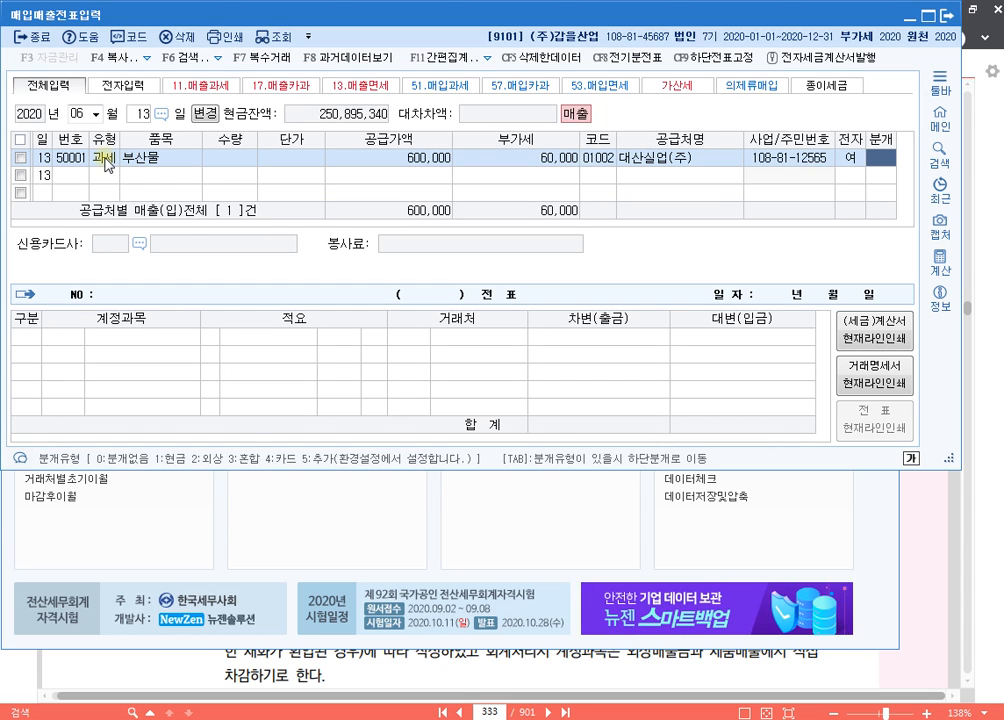
- Choose the 혼합 journal type and change the 600,000 credit line's account to 0420 부산물매출
key(3)
key(Return)
key(Return)
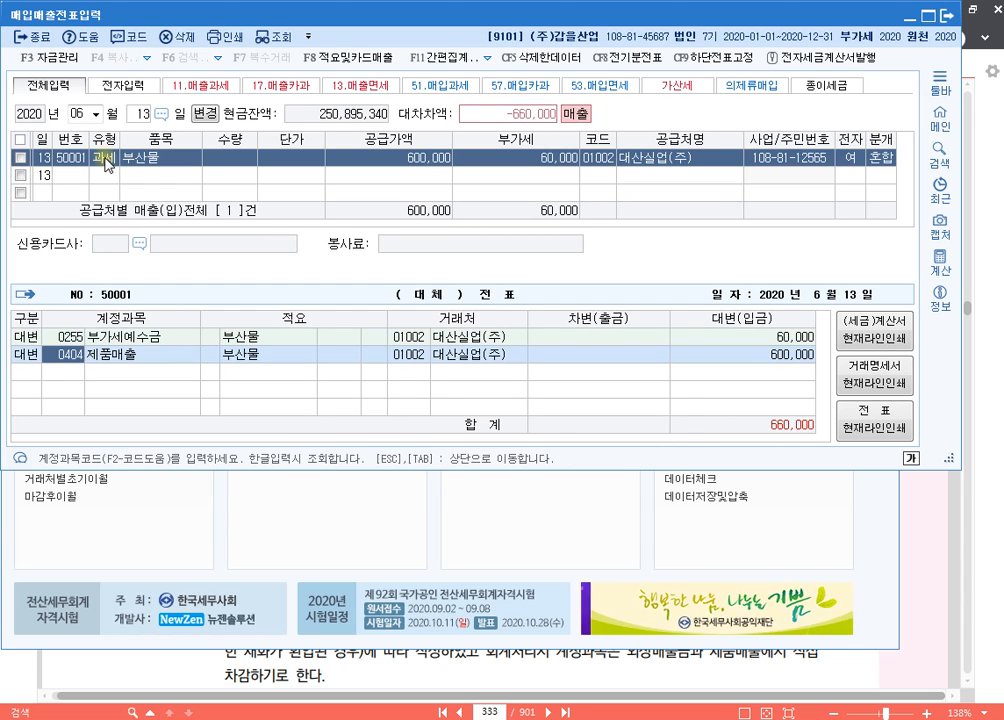
text(420)
key(Return)
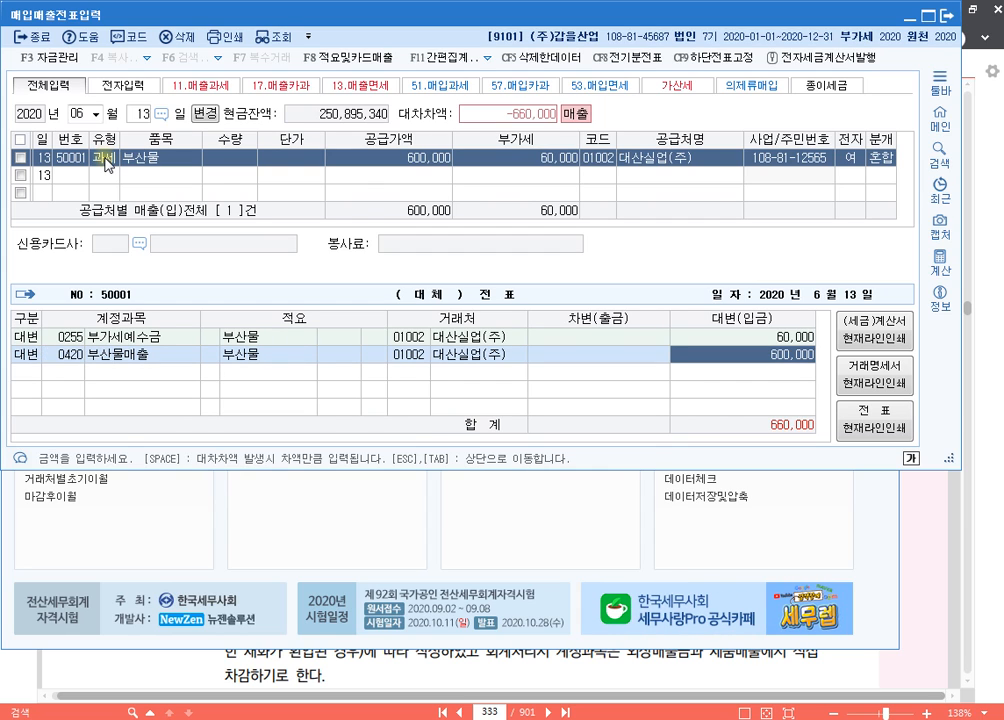
key(Return)
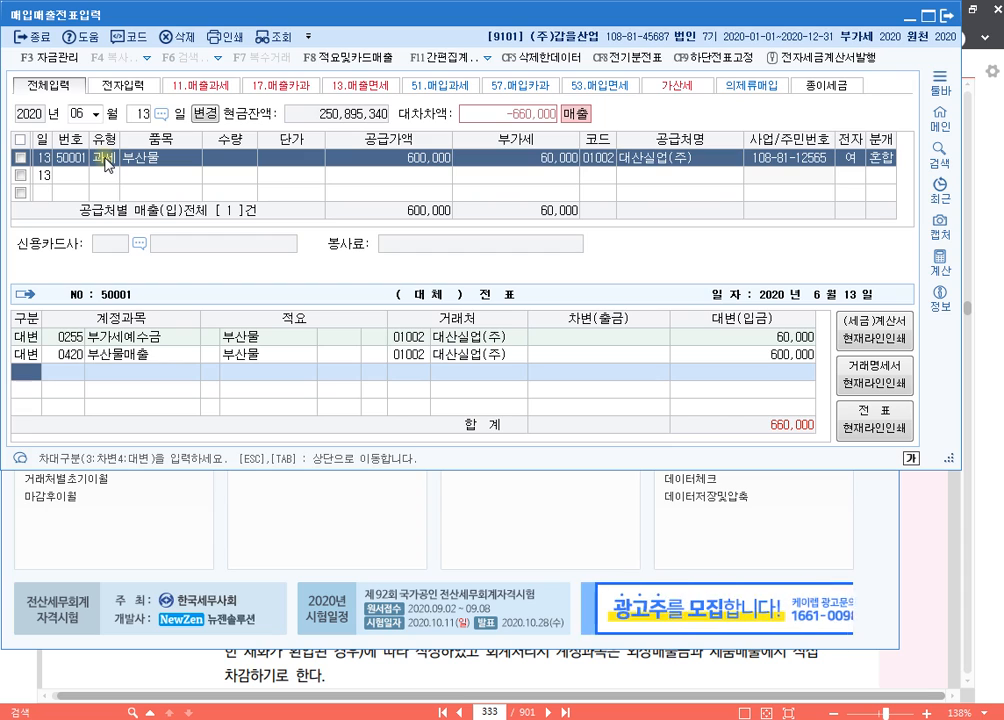
- Add a debit line to account 0102 당좌예금 for 660,000 and finish the June 13 voucher
key(3)
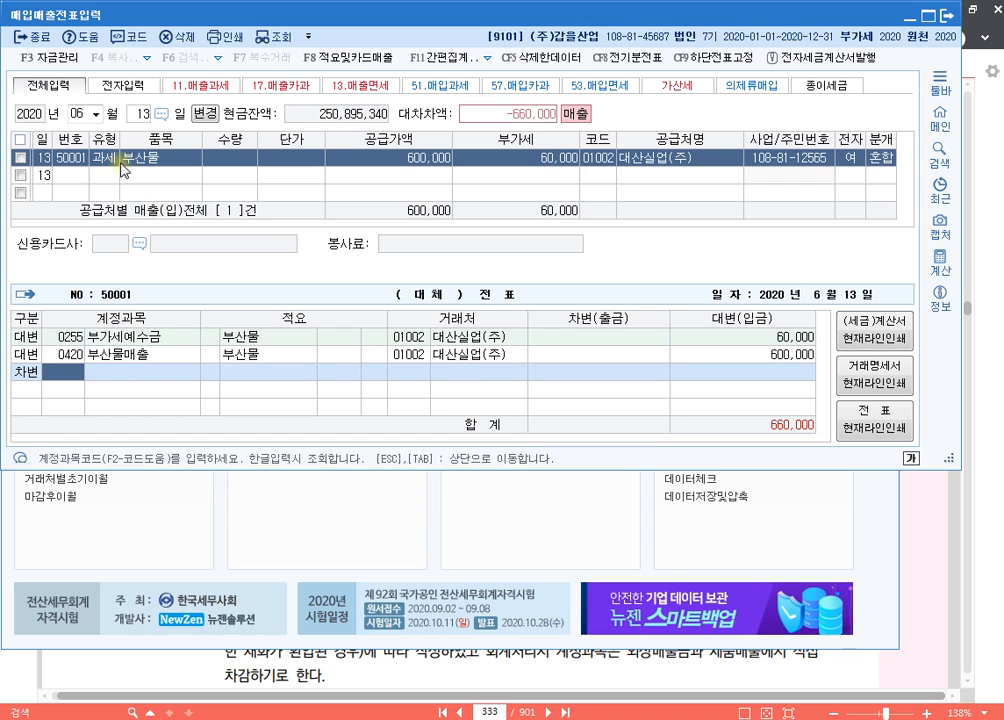
text(102)
key(Return)
key(Return)
click(120, 162)
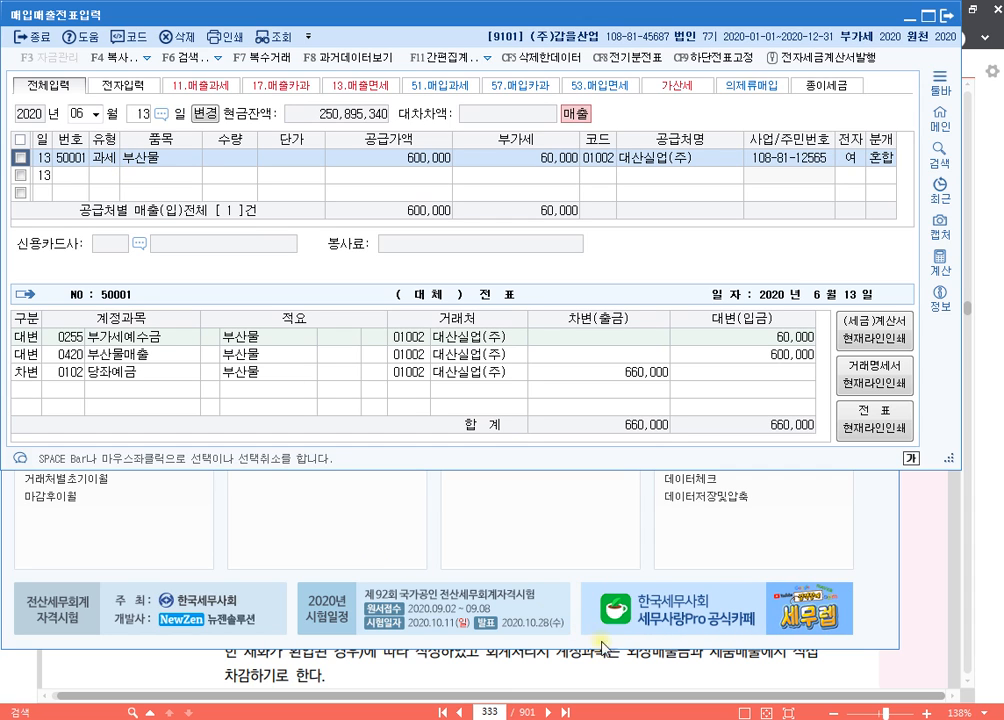
- Switch to the PDF and highlight the phrase 세법상의 적격증빙을 수취 in question [29]
click(609, 668)
scroll(589, 641, down, 3)
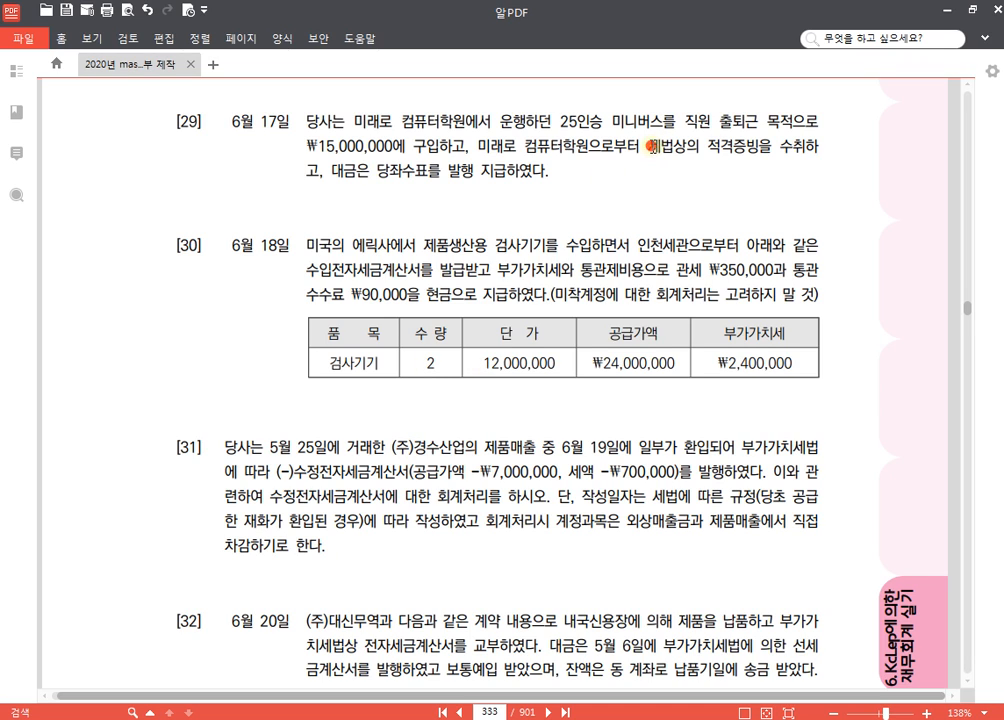
drag(651, 146, 806, 146)
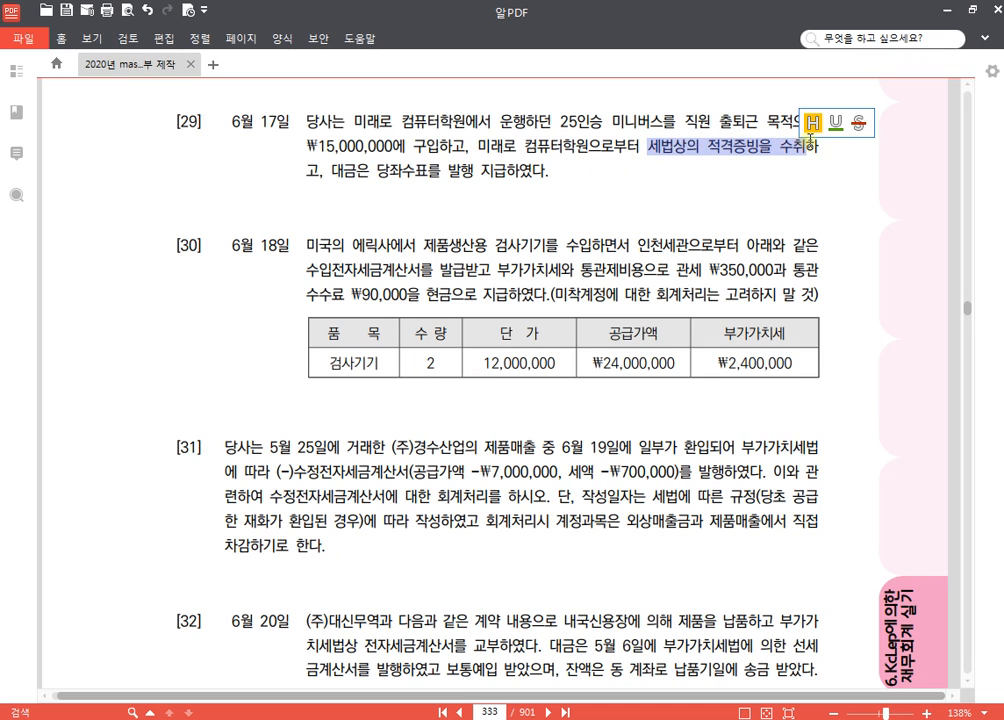
click(811, 124)
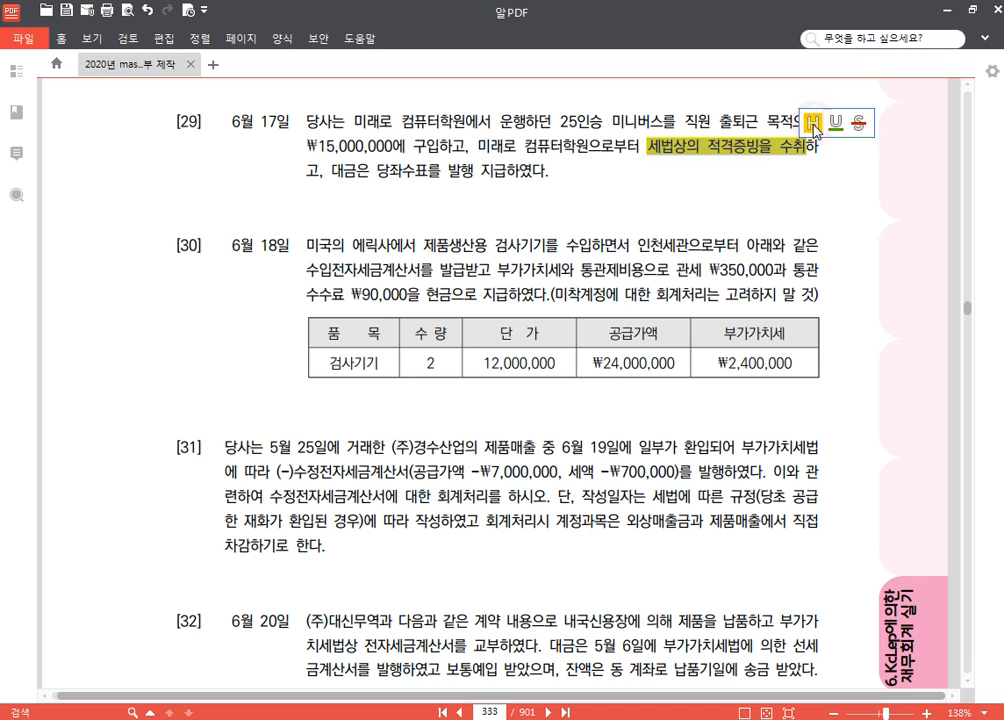
click(603, 143)
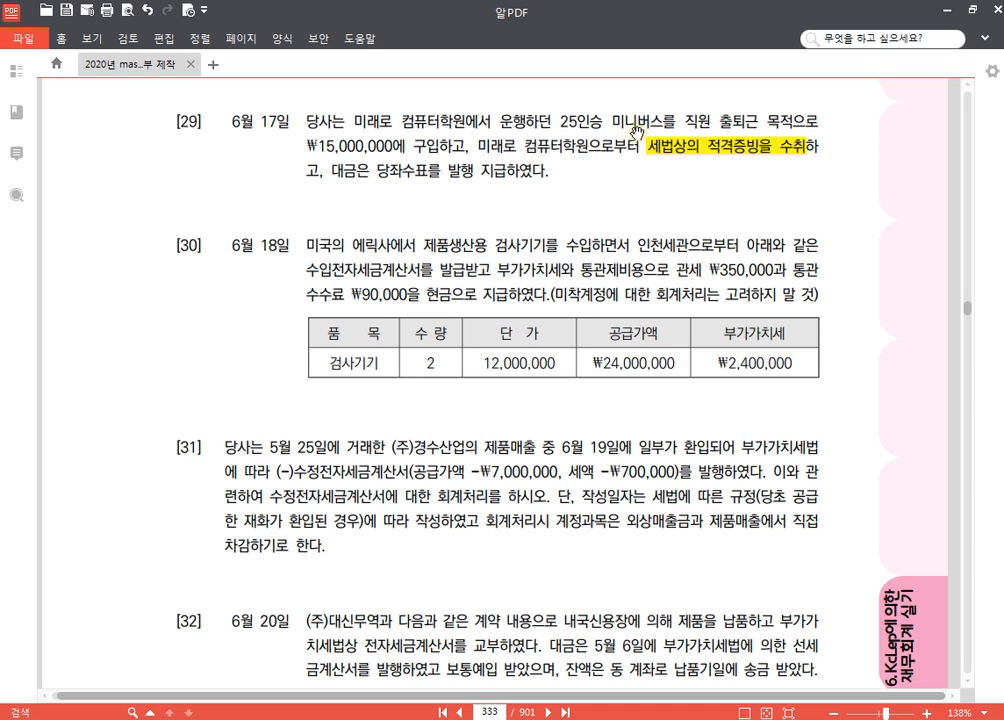
- Underline 미니버스 and 미래로 컴퓨터학원 in question [29]
drag(613, 121, 664, 121)
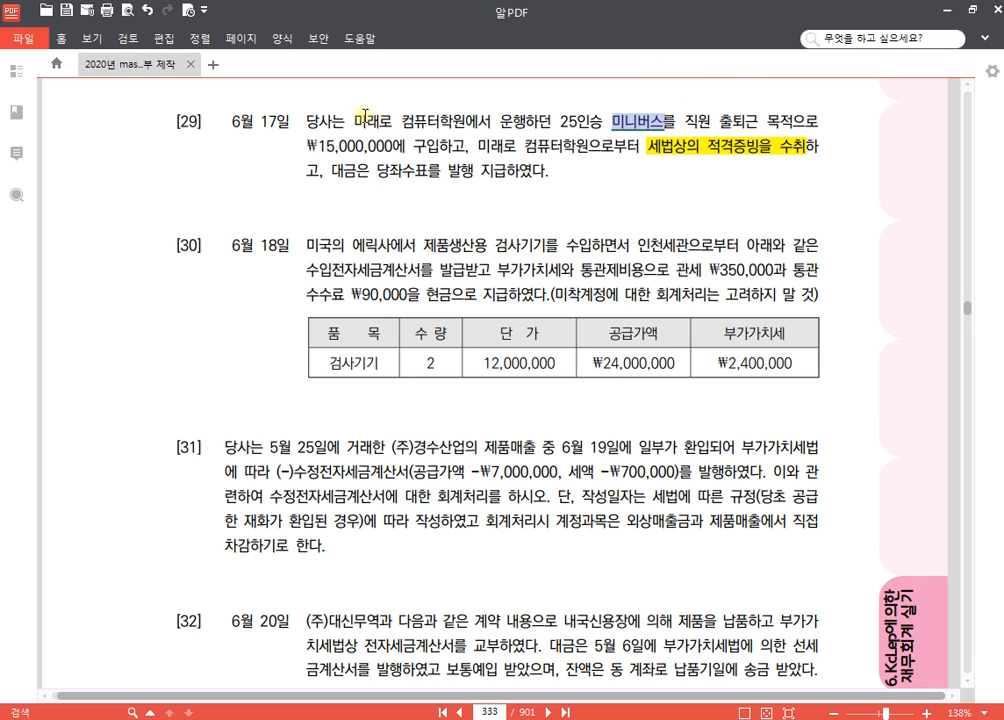
drag(355, 121, 457, 121)
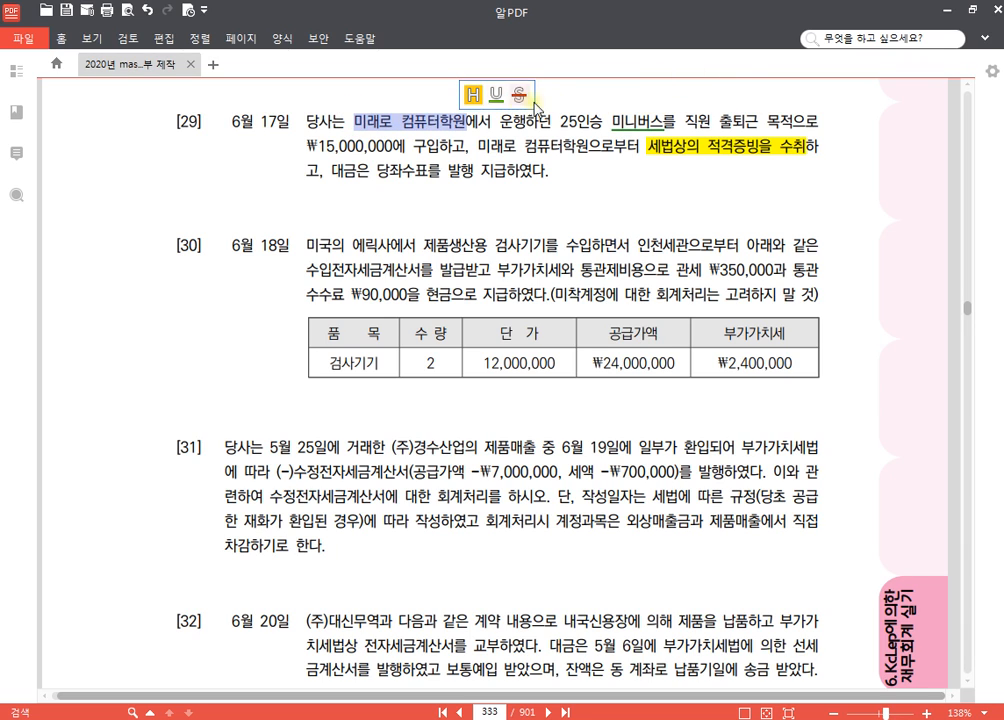
click(493, 92)
click(506, 141)
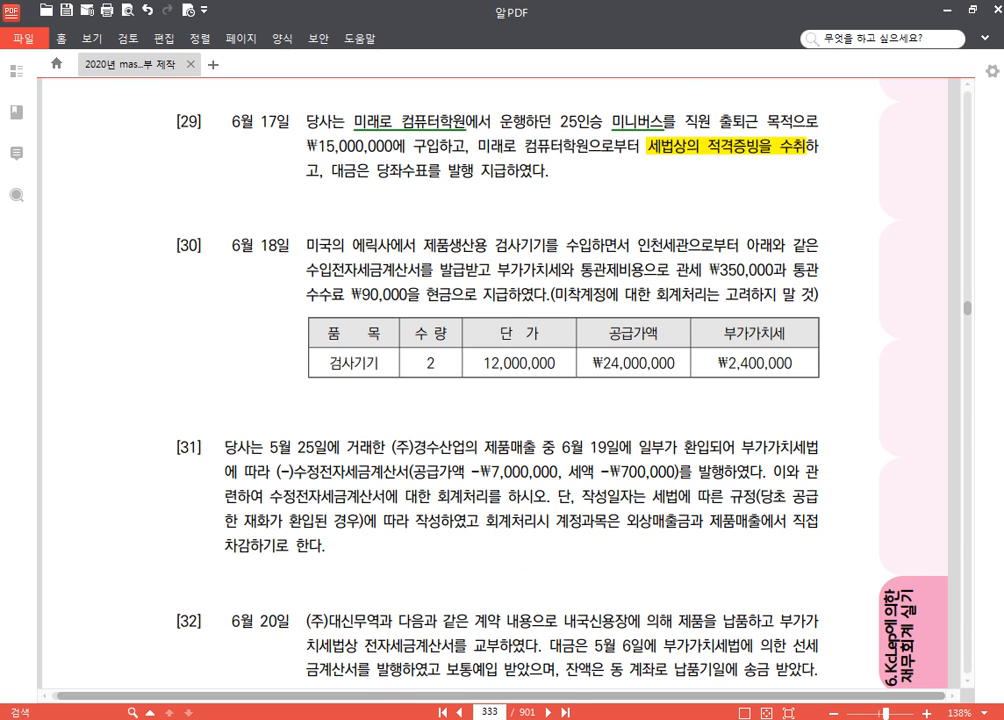
- Switch to the voucher entry window and start a June 17 voucher of type 53 면세
key(alt+Tab)
click(140, 113)
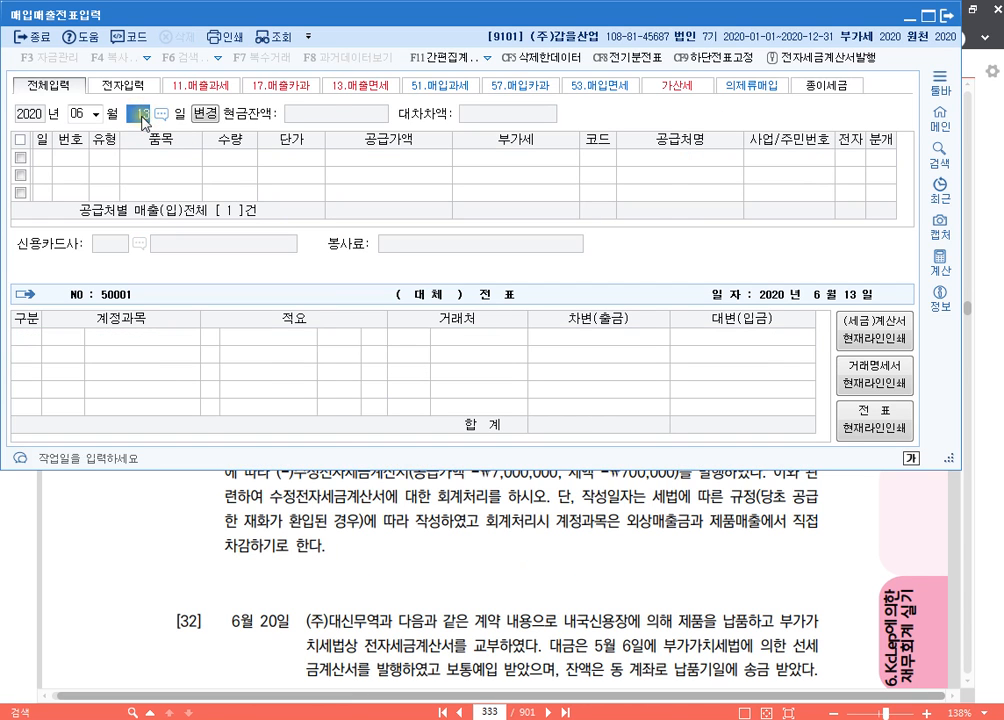
text(17)
key(Return)
text(53)
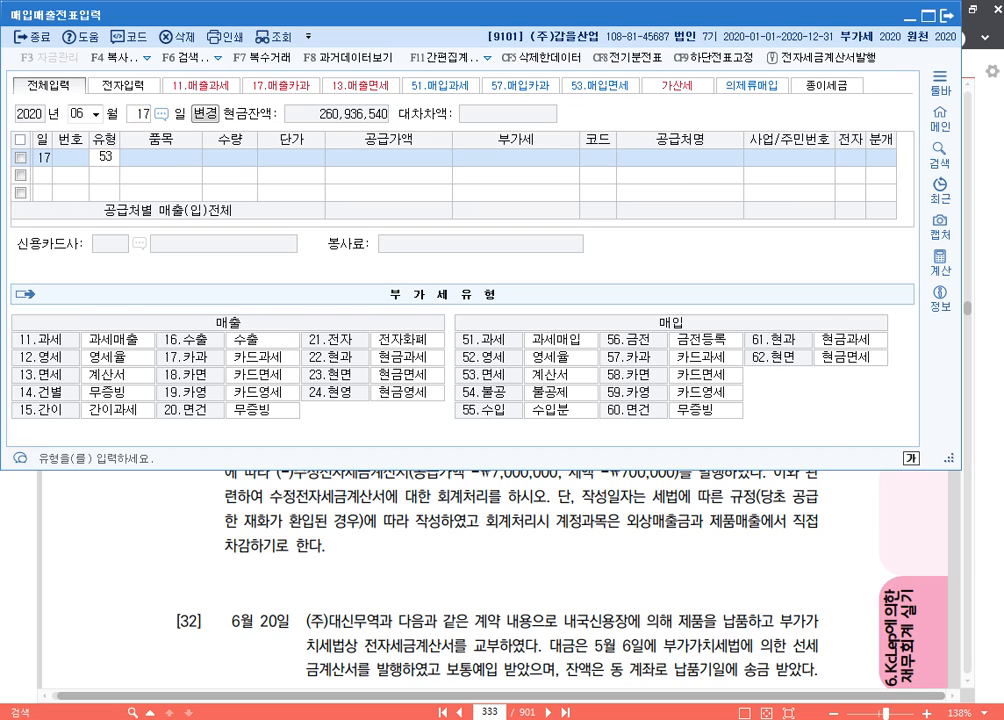
key(Return)
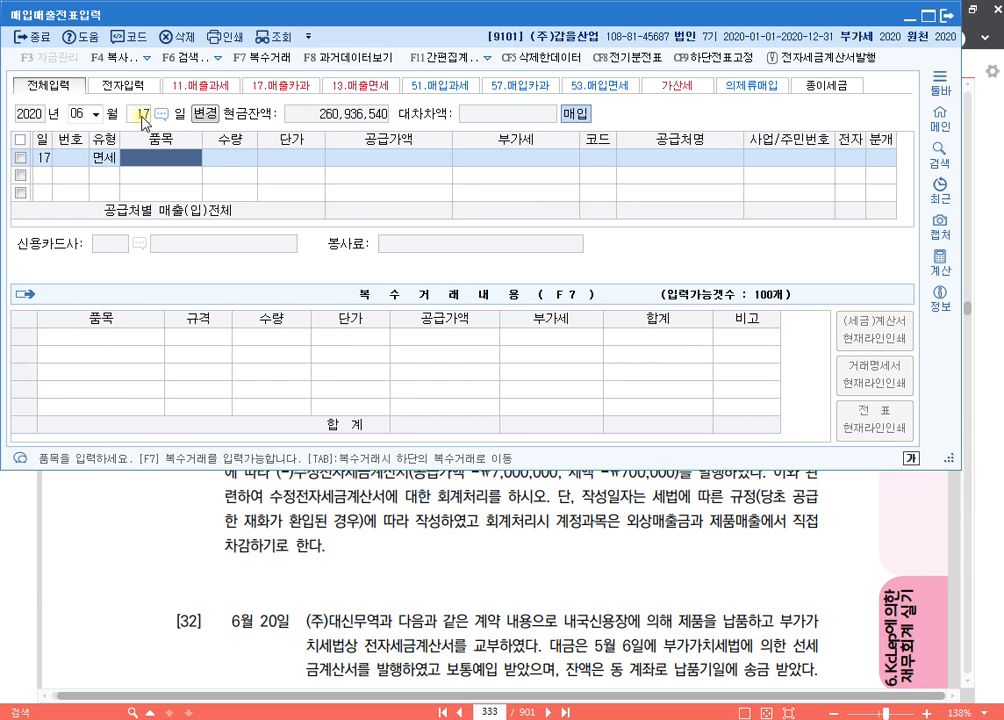
- Enter the item 미니버스 with a supply value of 15,000,000 on the June 17 voucher
text(미니버스)
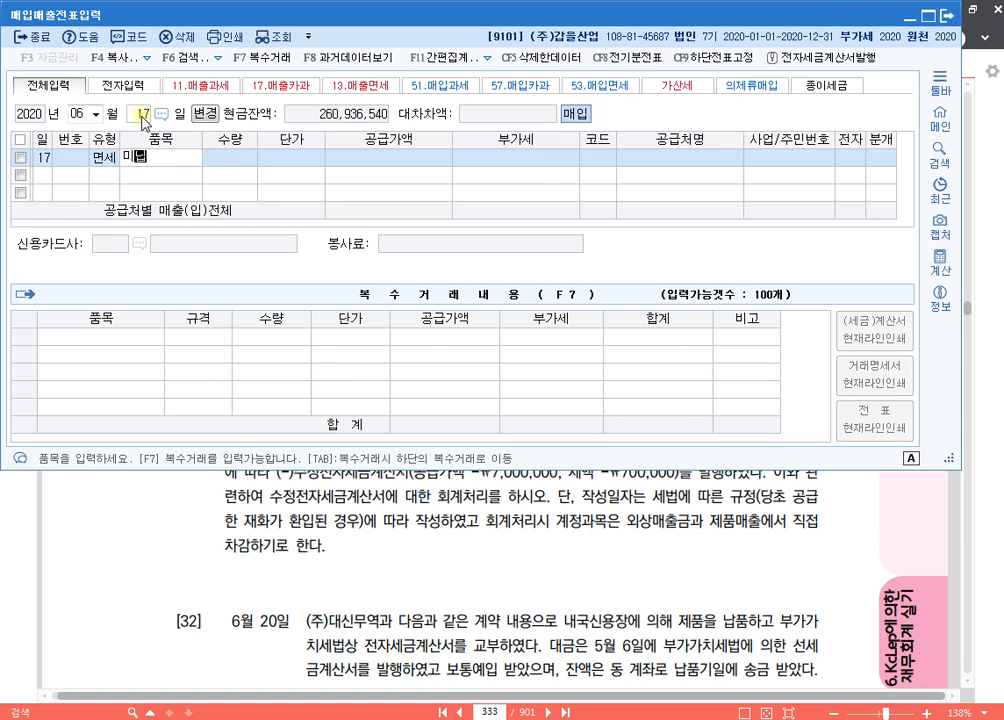
key(Return)
key(Return)
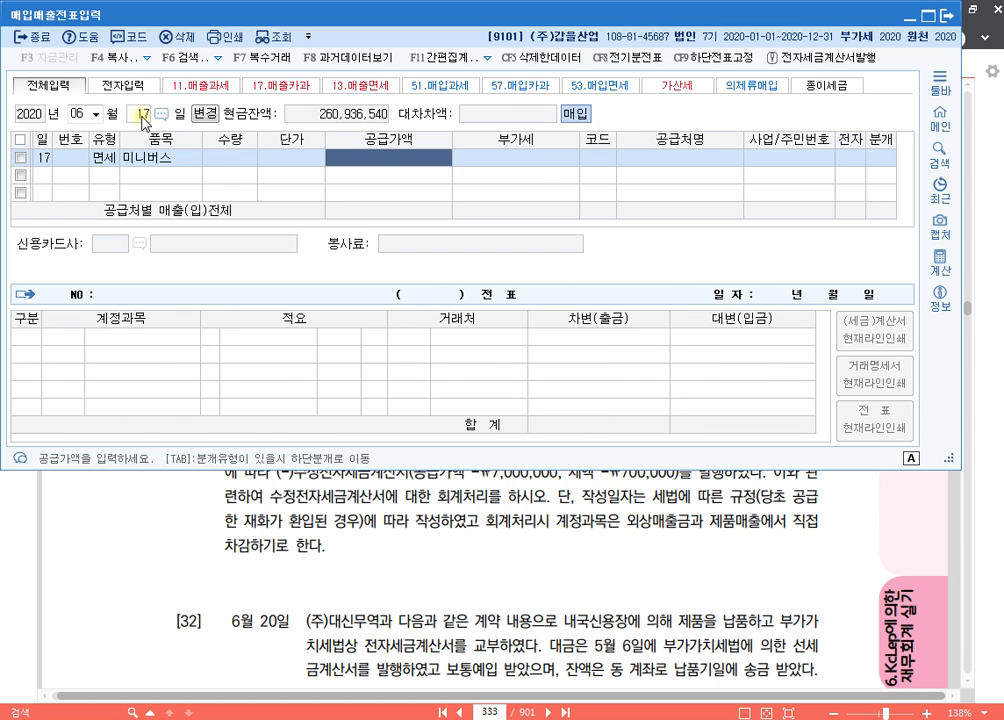
text(15000000)
key(Return)
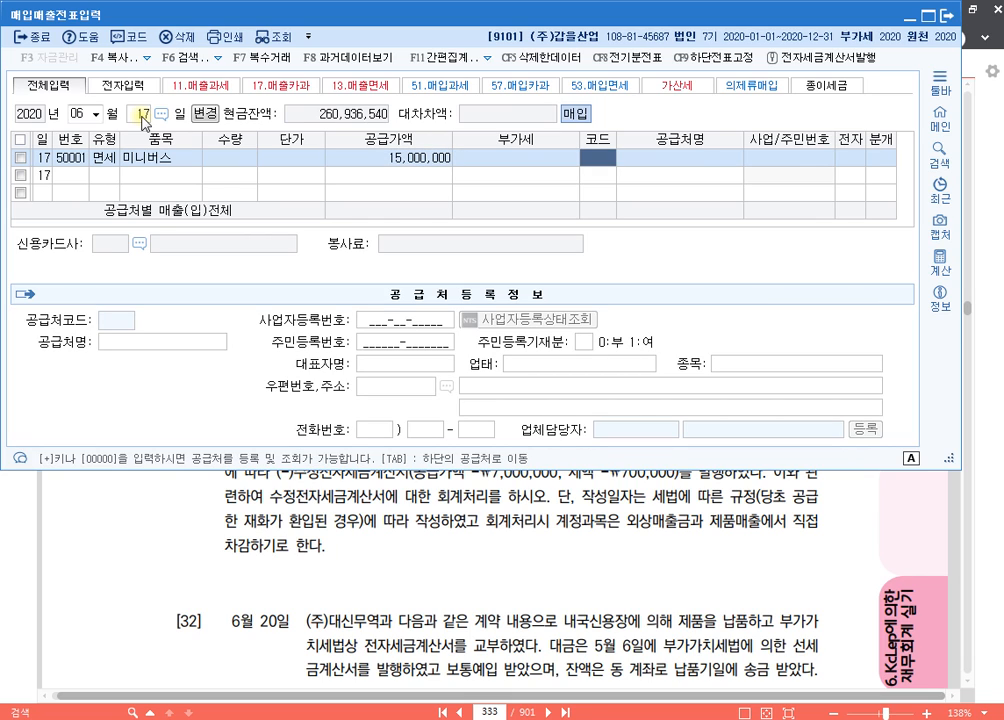
- Set the supplier to 미래로컴퓨터학원, leave the electronic invoice field blank and choose the 혼합 journal type
text(미래)
key(Return)
key(Return)
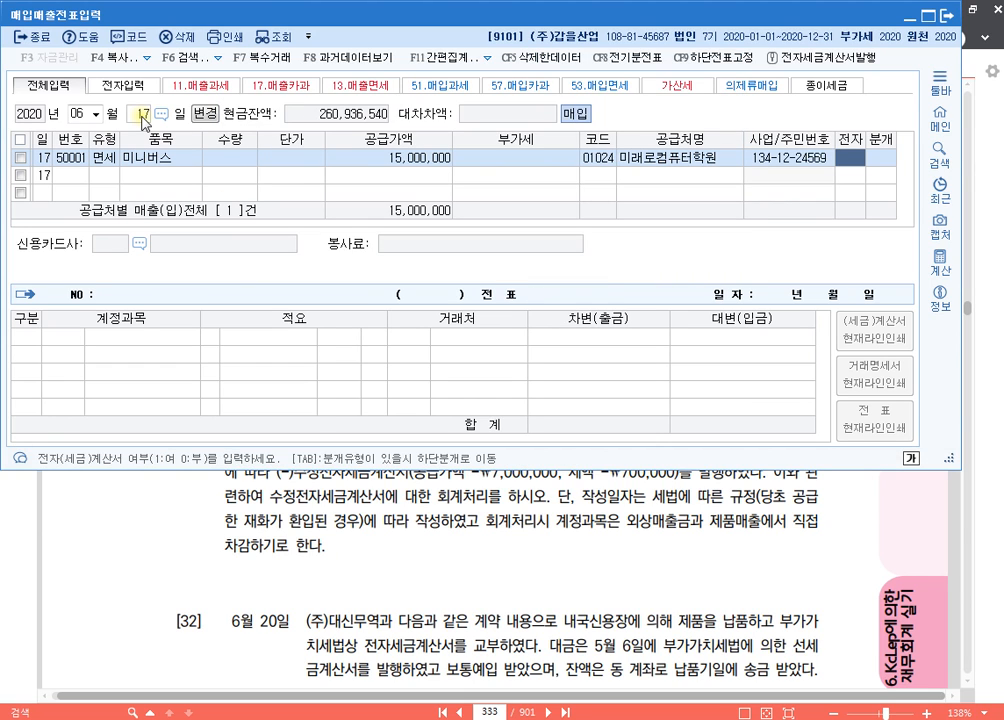
key(Return)
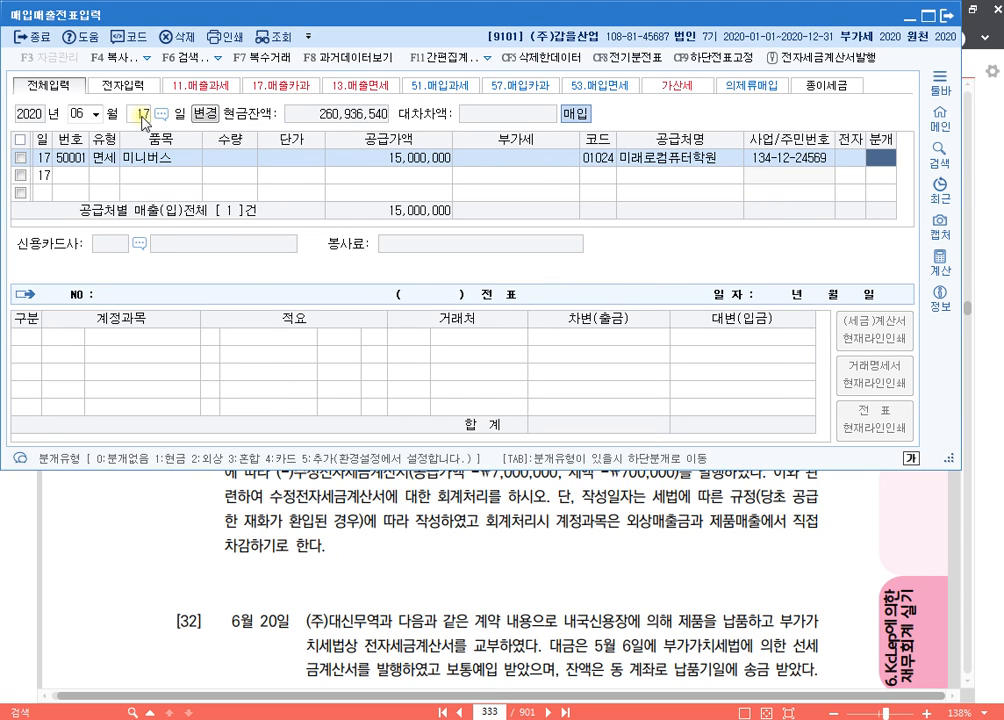
text(3)
key(Return)
key(Return)
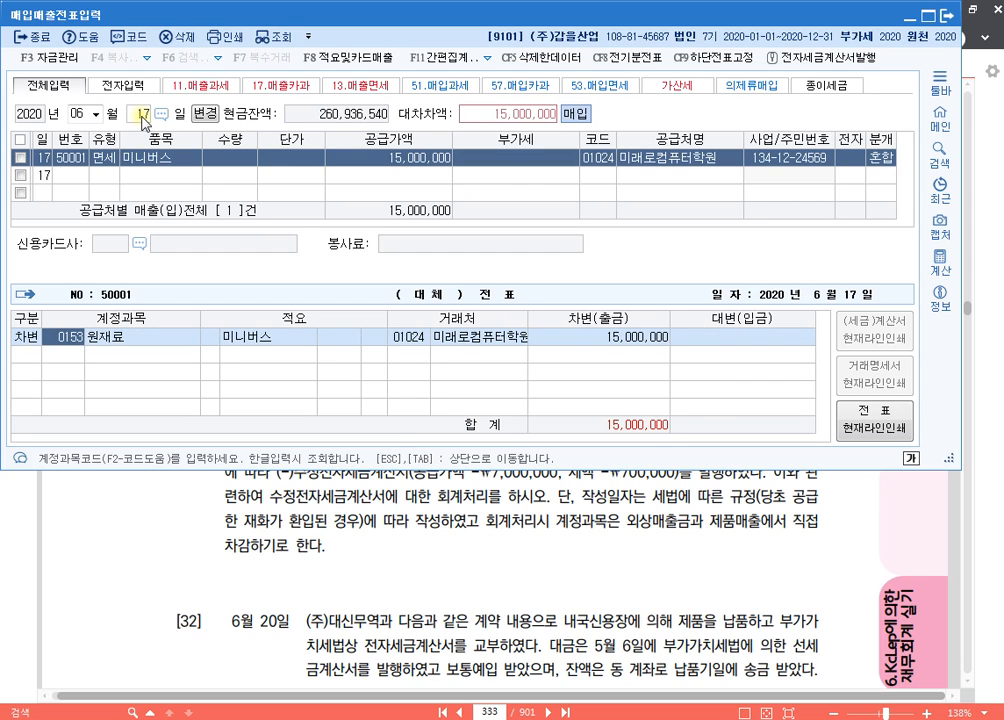
- Change the 15,000,000 debit line's account to 0208 차량운반구 and close the fixed-asset quick registration
text(0208)
key(Return)
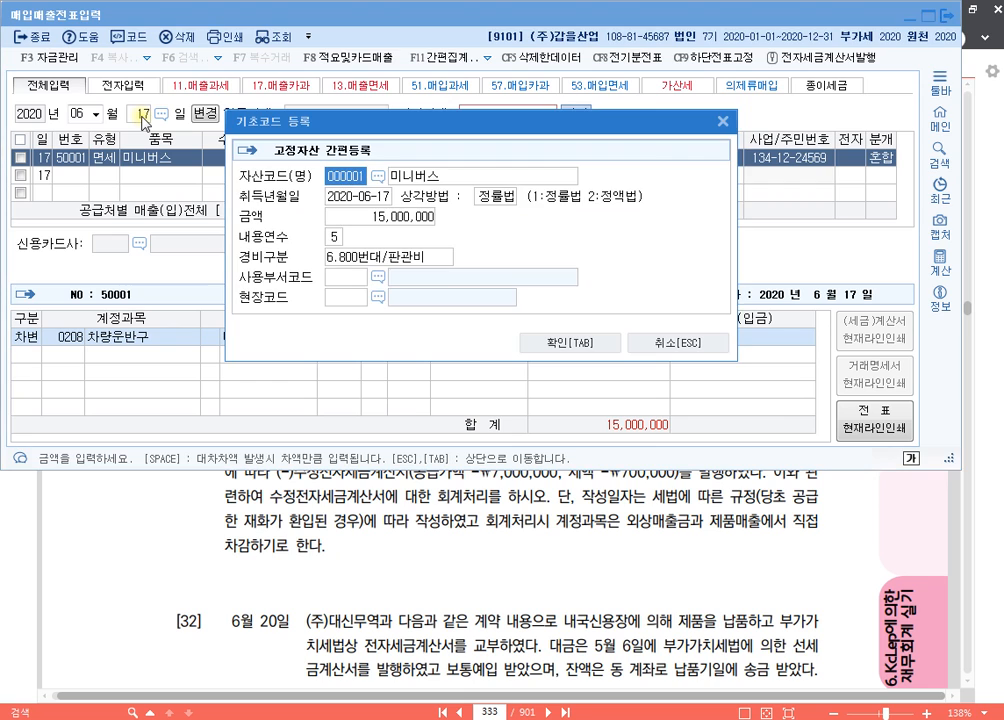
key(Tab)
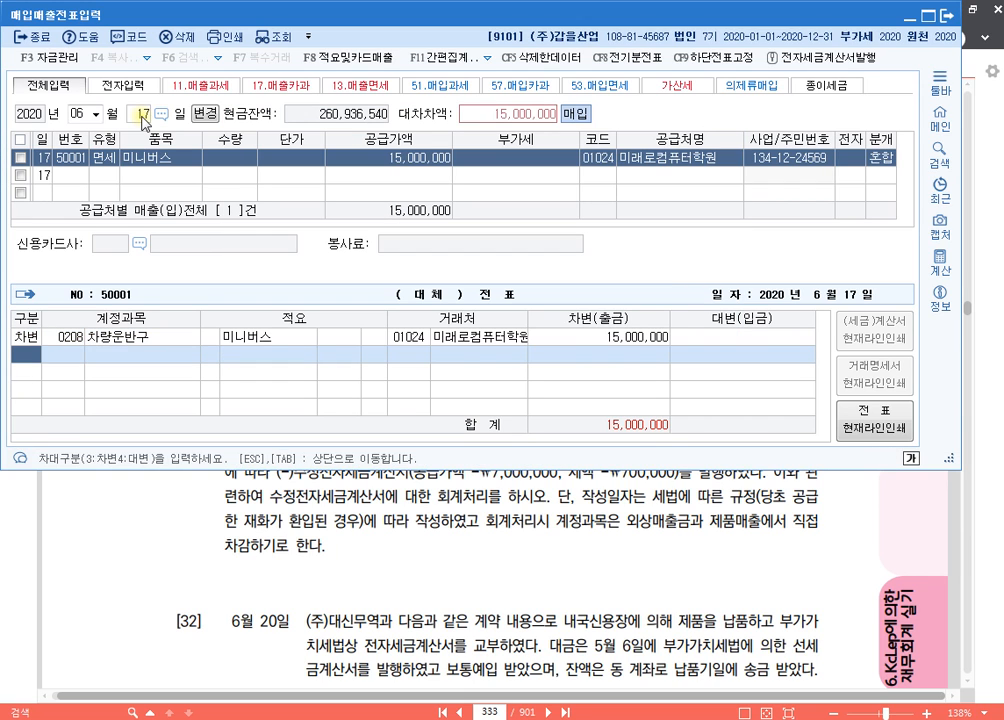
- Add a credit line to account 0102 당좌예금 for 15,000,000 and finish the June 17 voucher
text(102)
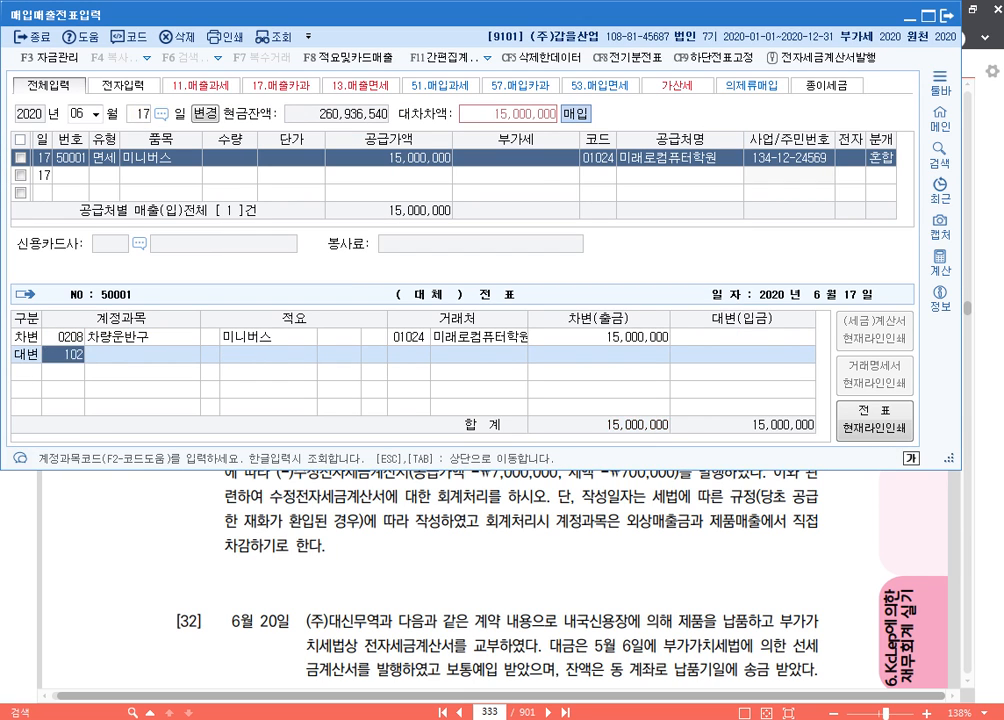
key(Return)
key(Return)
key(Up)
key(Left)
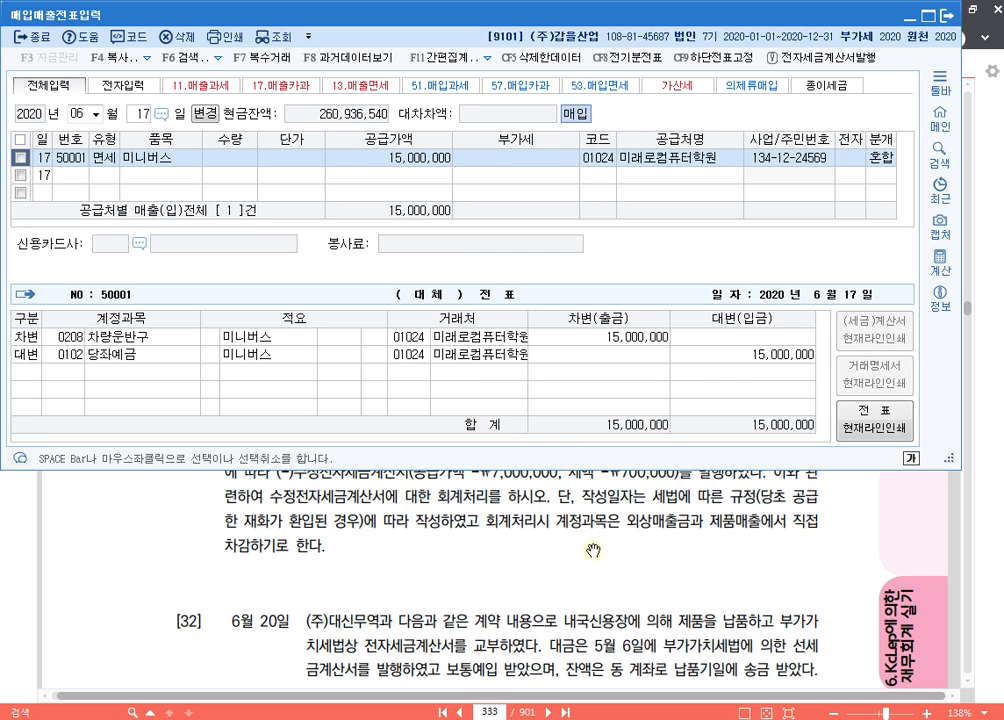
- Switch to the PDF and highlight 수입전자세금계산서를 발급받고 and 검사기기 in question [30]
click(531, 547)
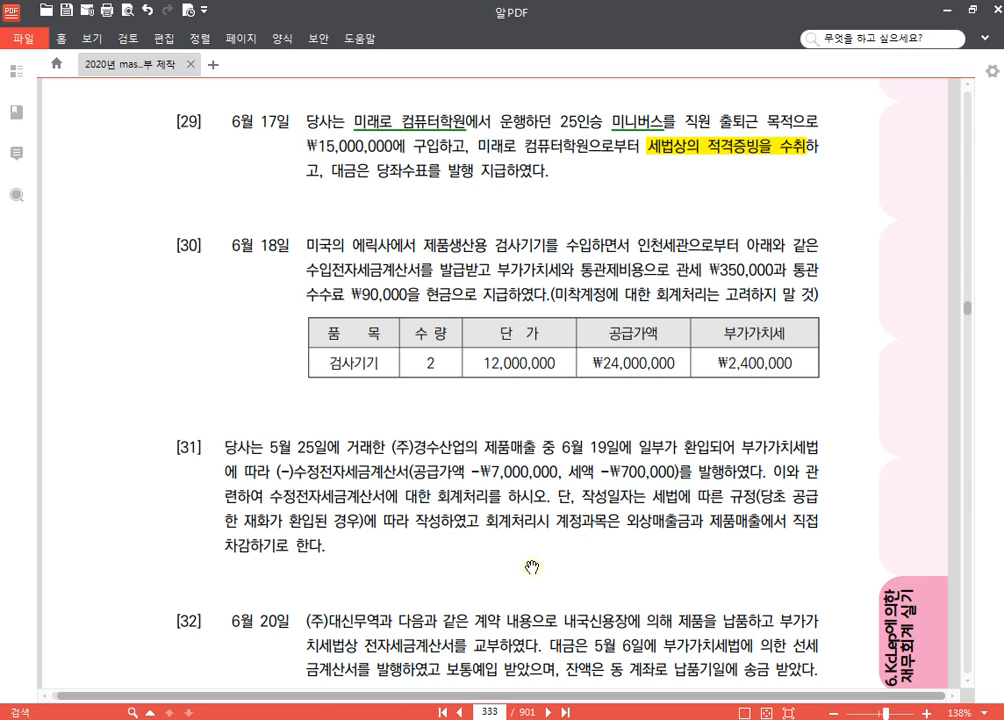
scroll(522, 509, down, 5)
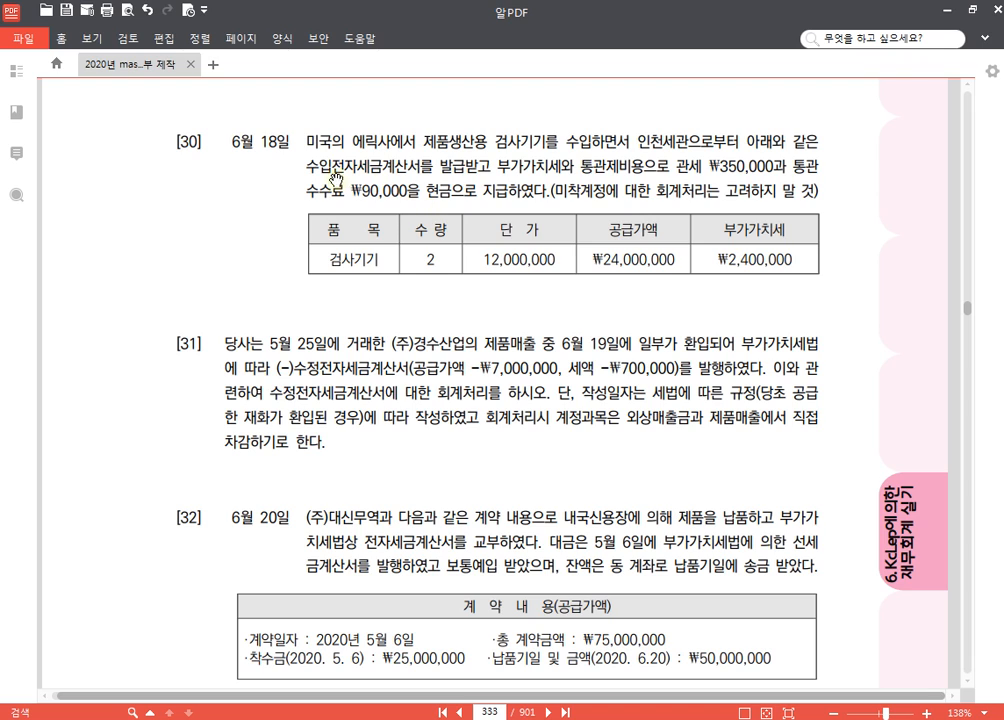
drag(310, 166, 480, 175)
click(491, 148)
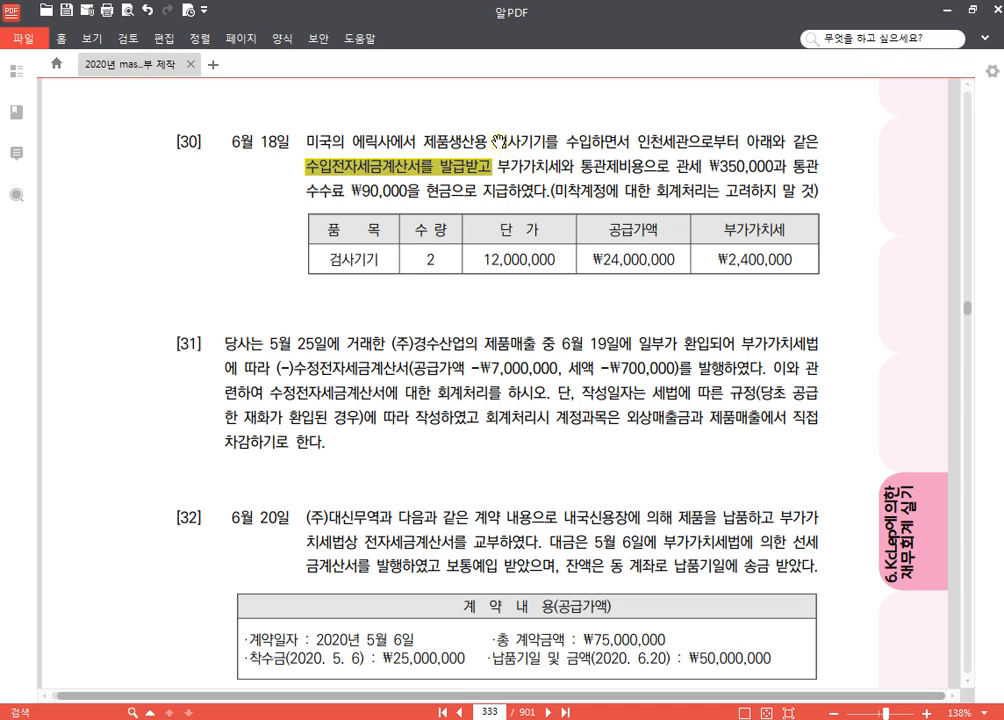
drag(494, 124, 547, 140)
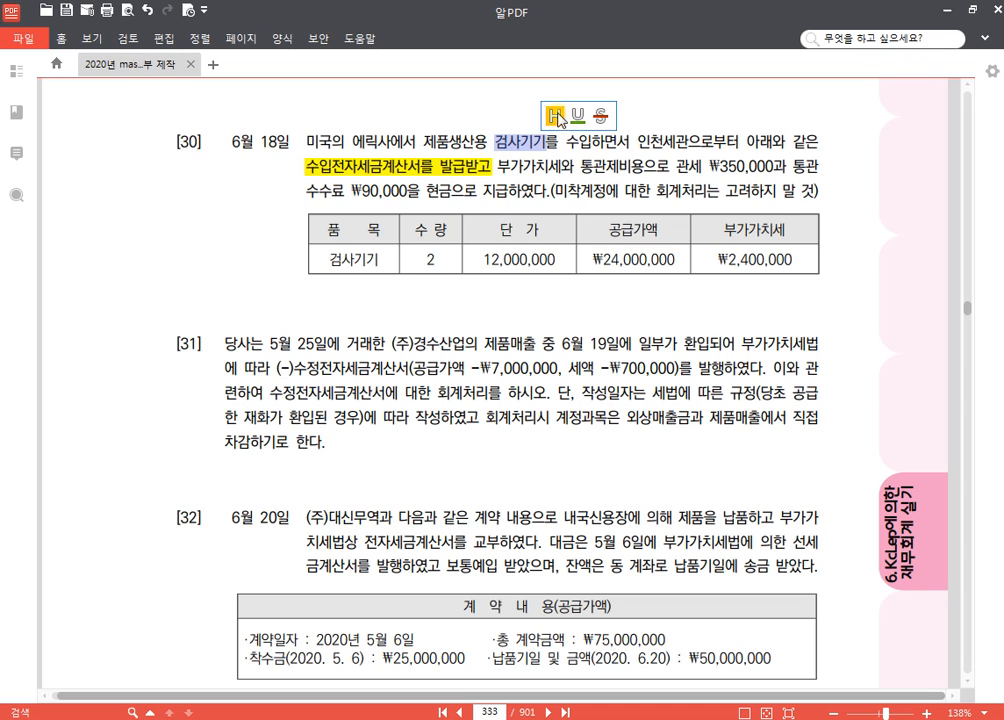
click(557, 110)
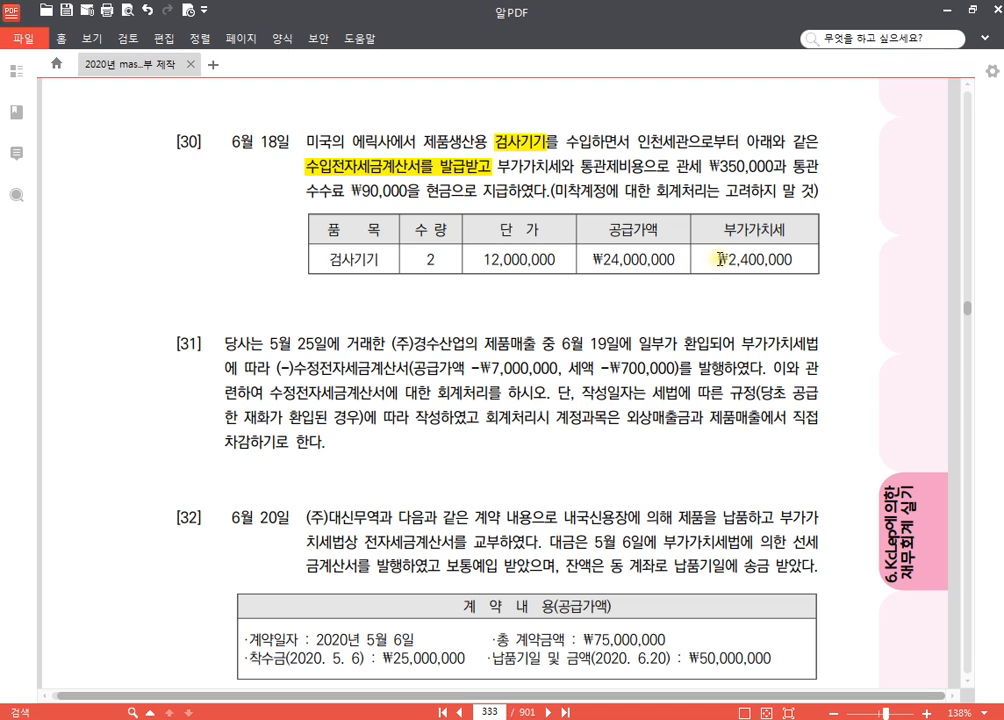
- Highlight the ₩2,400,000 VAT amount and the phrase 통관제비용으로 관세 ₩350,000과 통관수수료 ₩90,000을 현금 in question [30]
drag(719, 259, 794, 258)
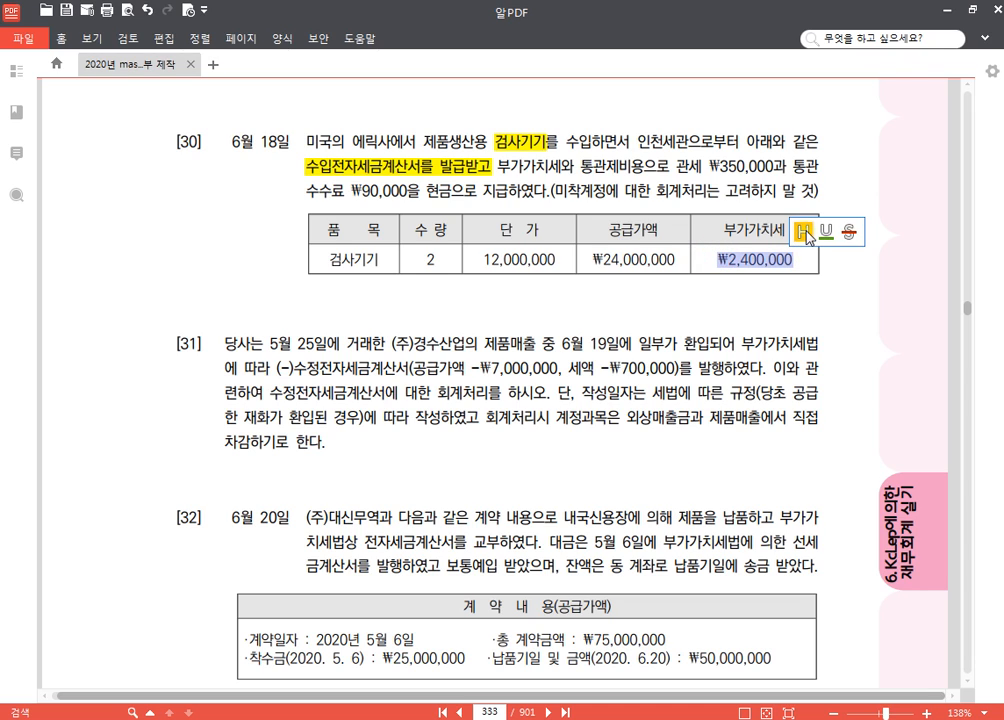
click(804, 233)
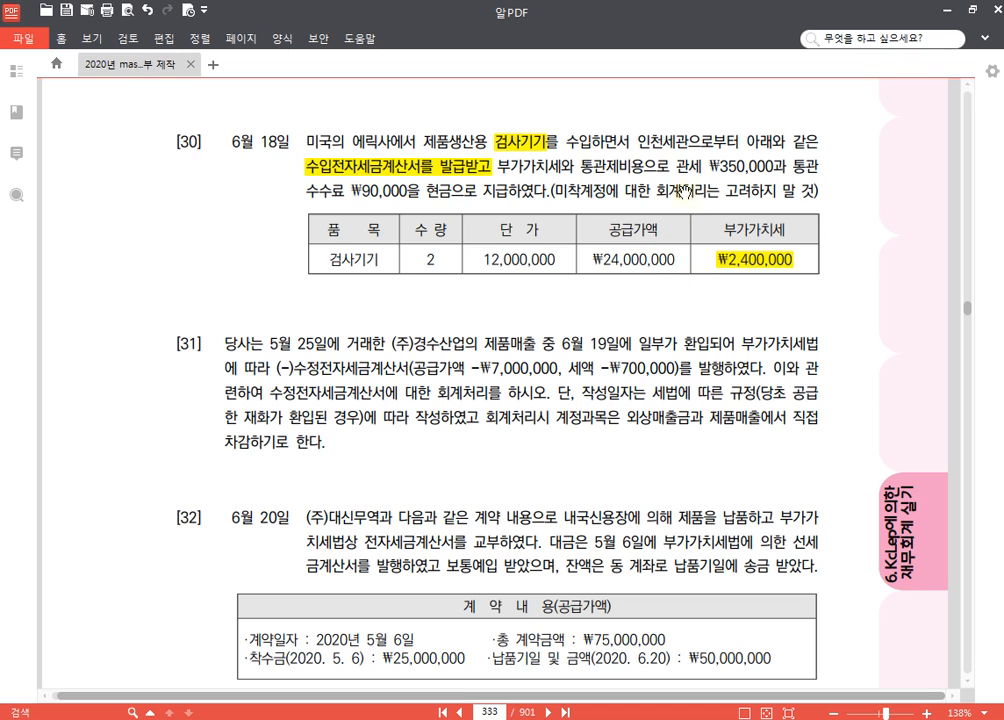
drag(583, 163, 447, 193)
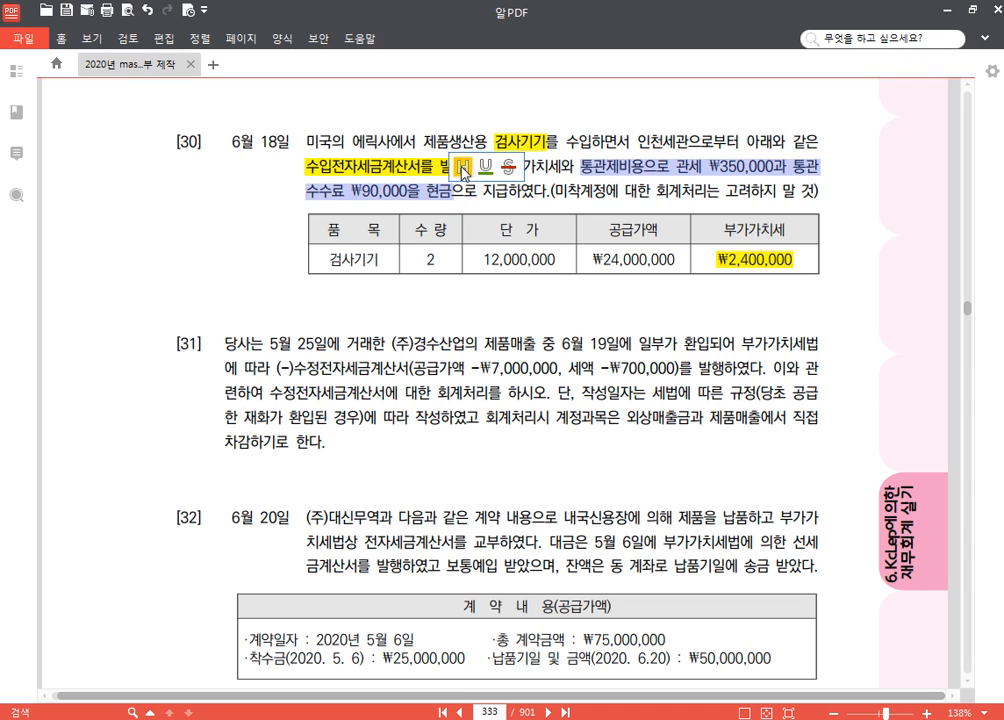
click(376, 132)
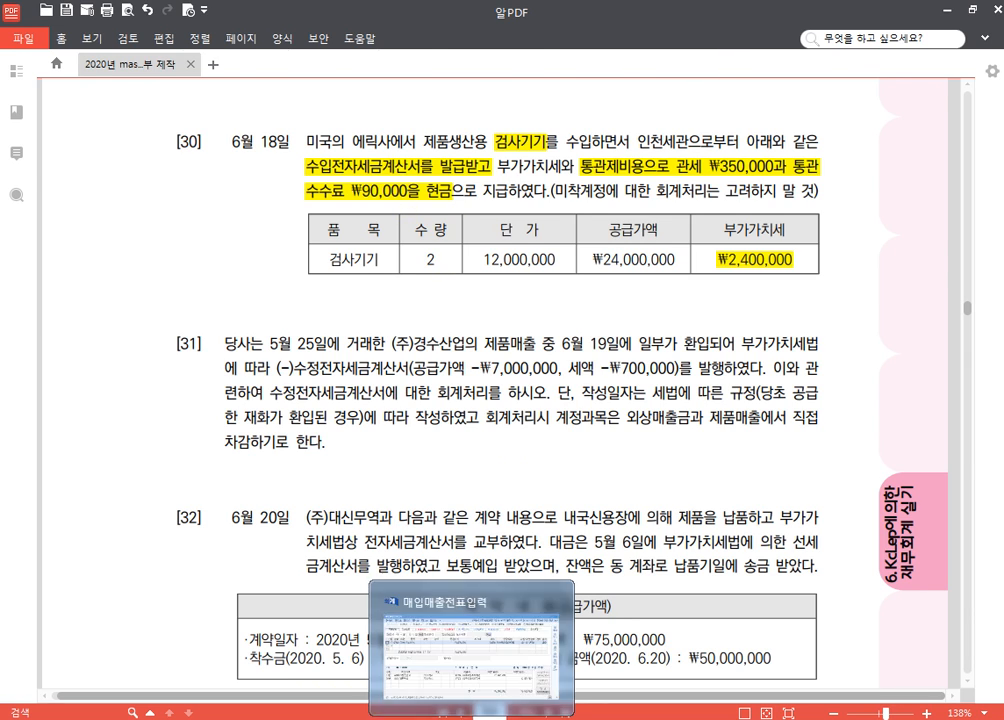
- Switch to the voucher entry window and start a June 18 voucher of type 55 수입
click(469, 708)
click(143, 116)
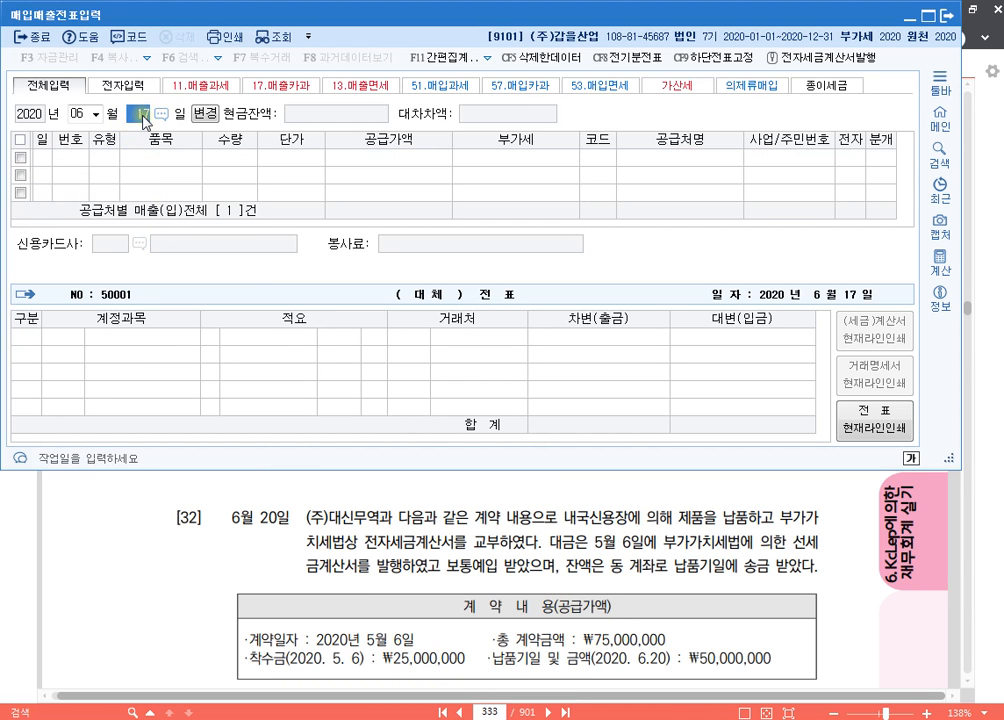
text(18)
key(Return)
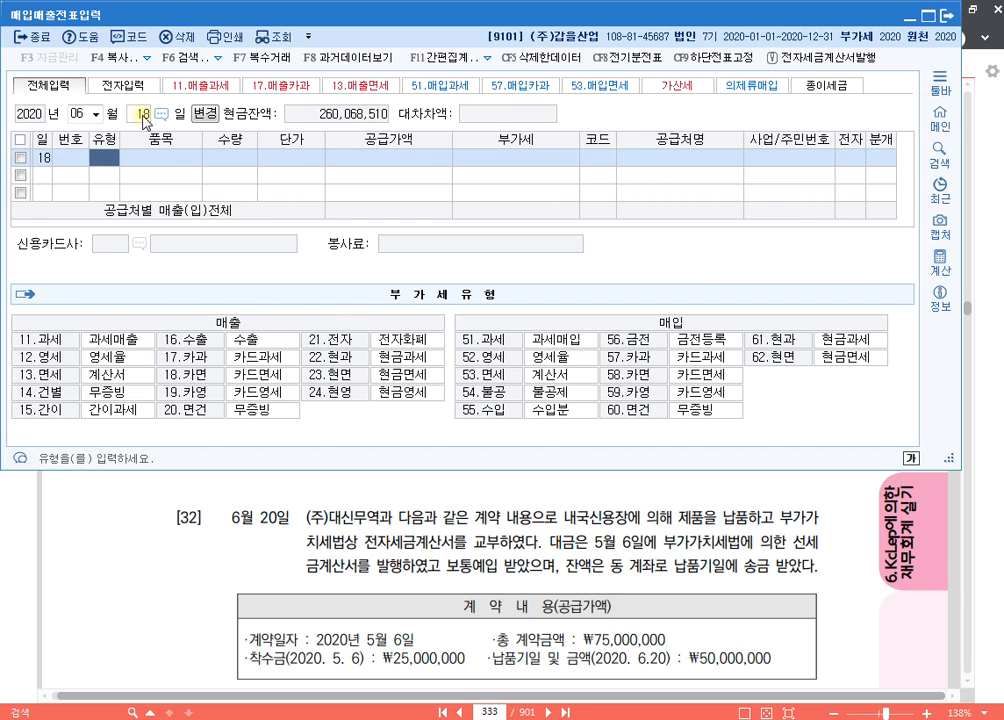
text(55)
key(Return)
- Enter the item 검사기기 with quantity 2 and unit price 12,000,000, accepting the calculated supply value and VAT
text(검사기기)
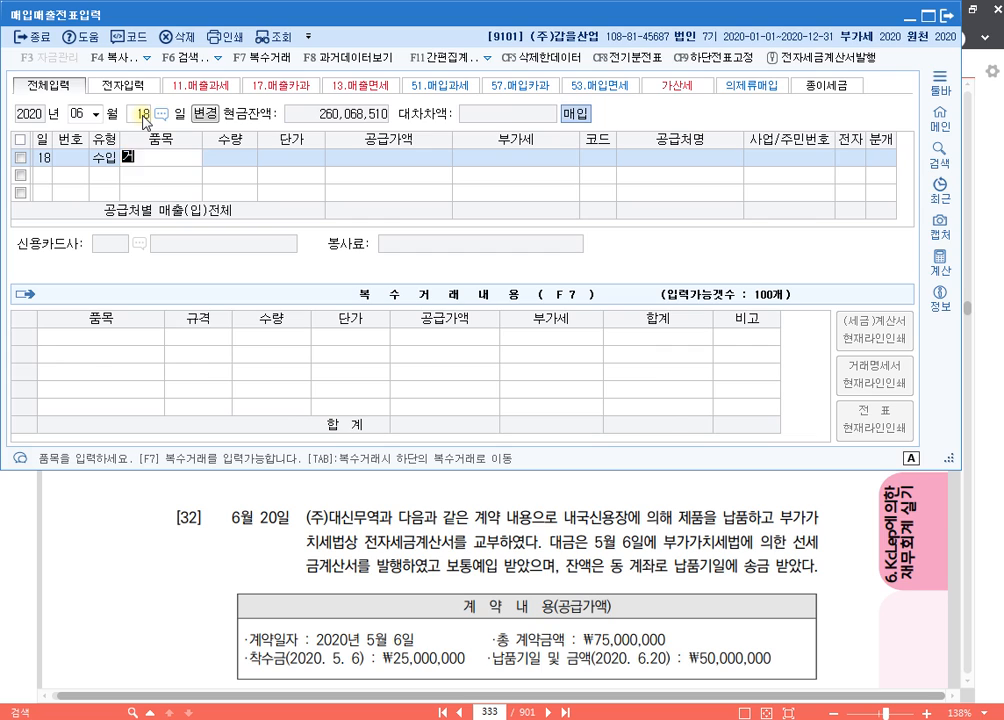
key(Return)
text(2)
key(Return)
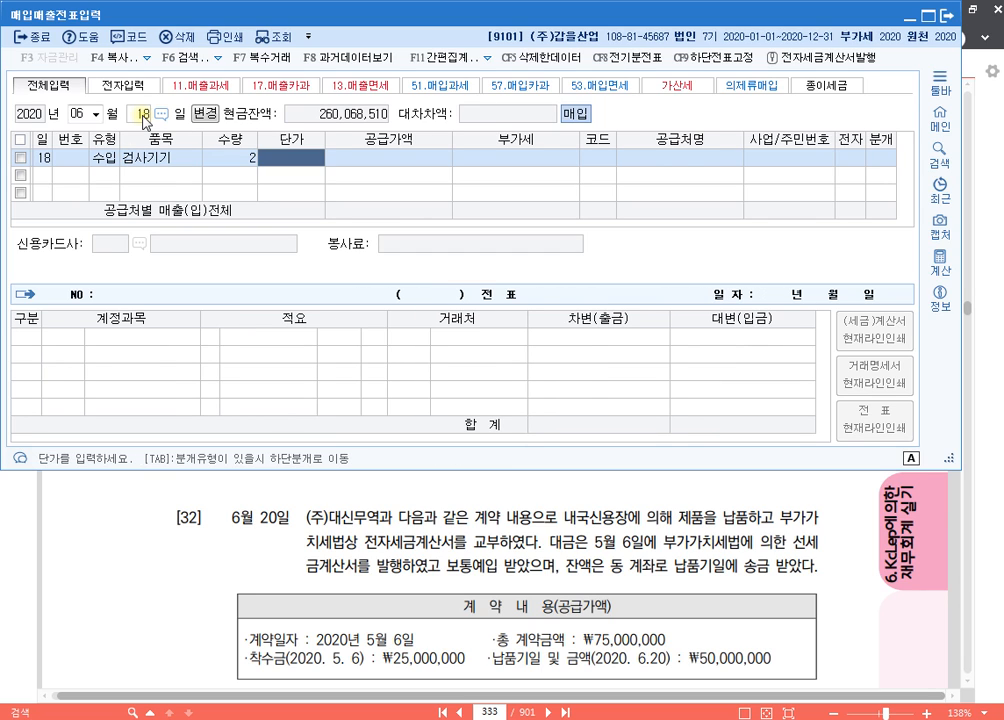
text(12000000)
key(Return)
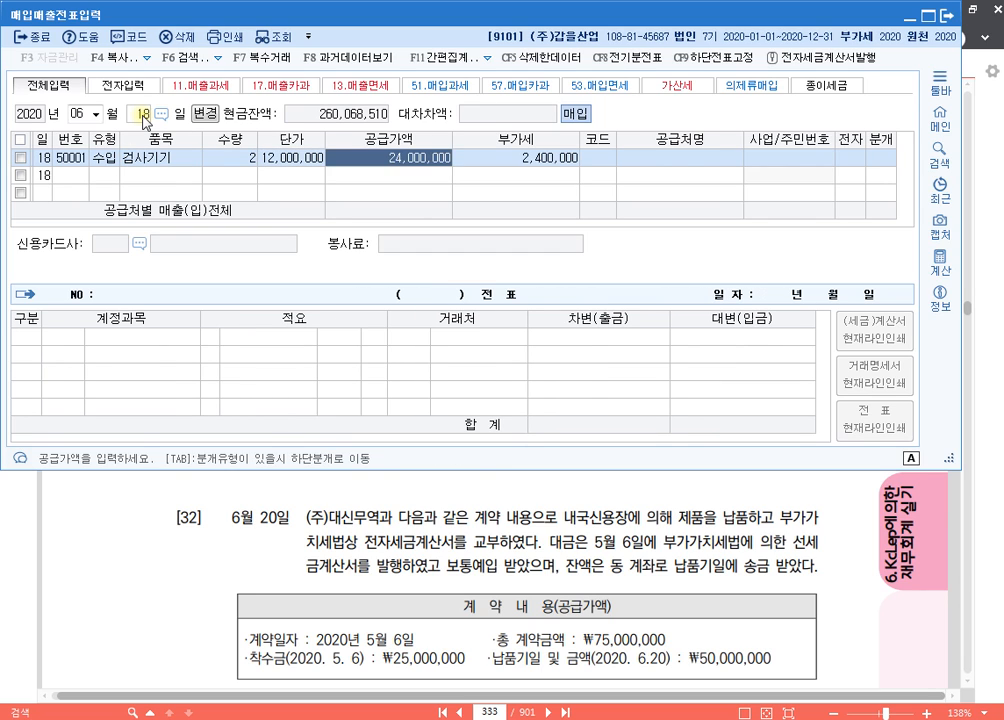
key(Return)
key(Return)
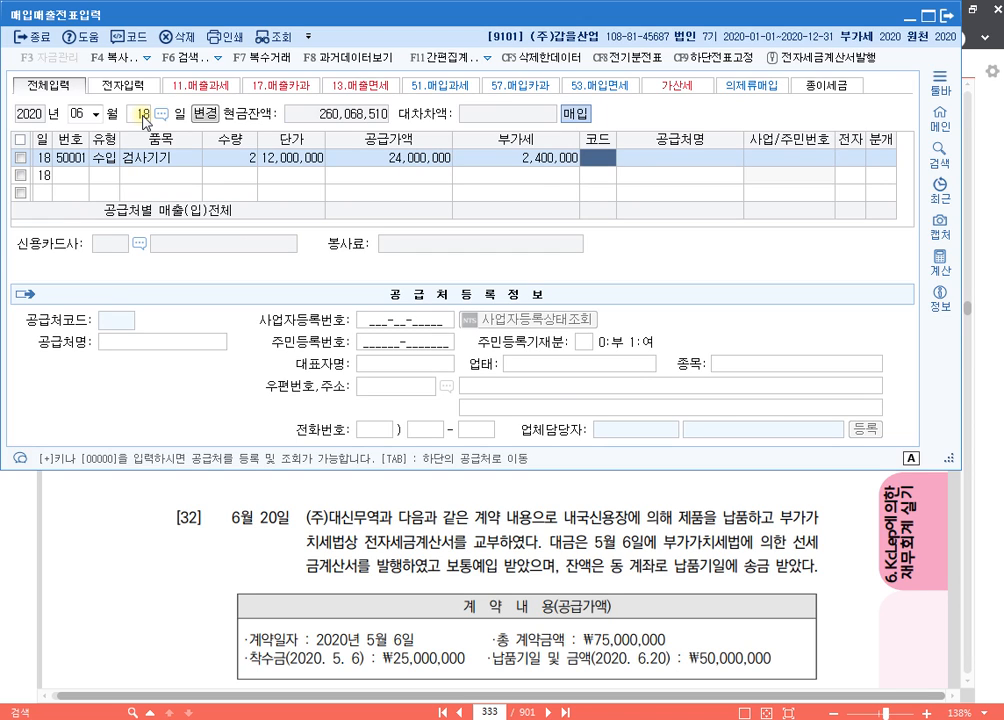
- Set the supplier to 인천세관, mark the tax invoice as electronic and choose the 혼합 journal type
text(인천)
key(Return)
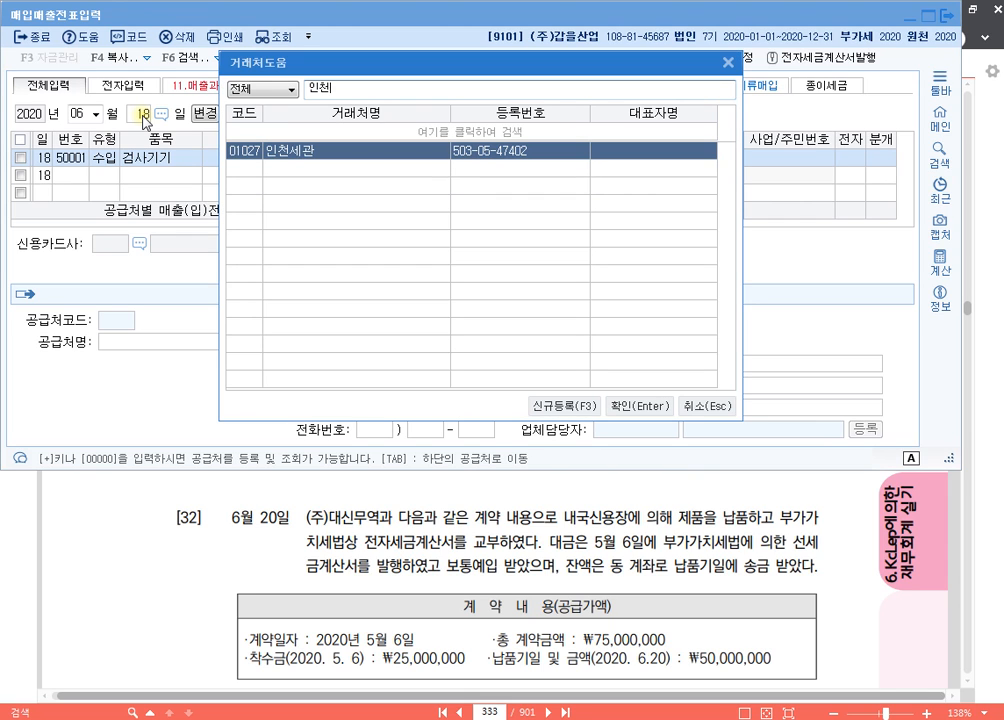
key(Return)
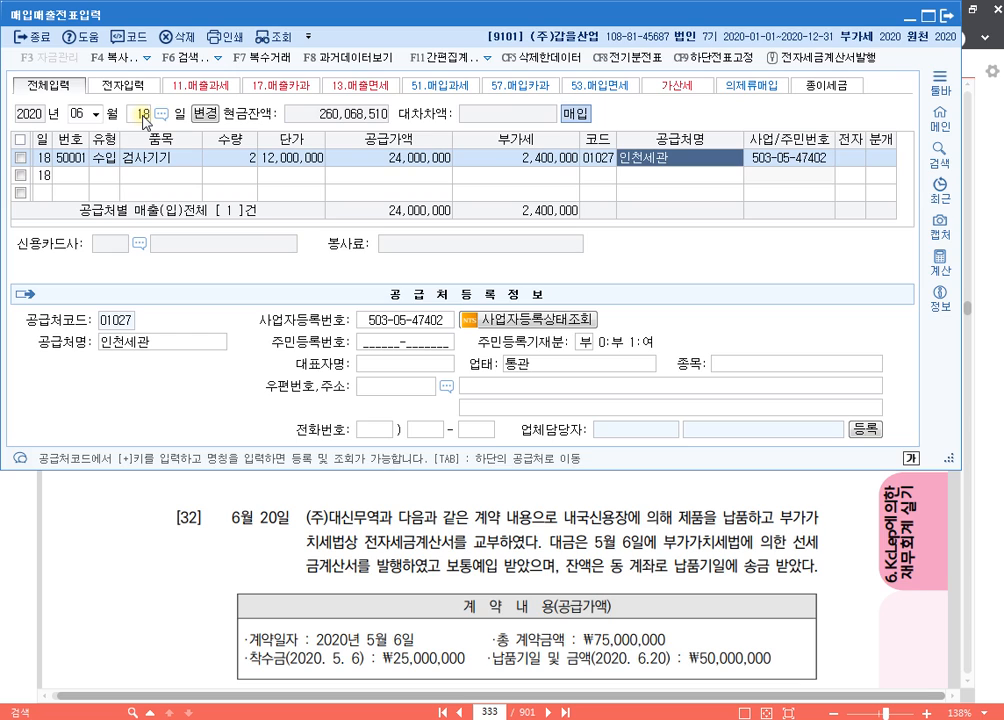
key(Return)
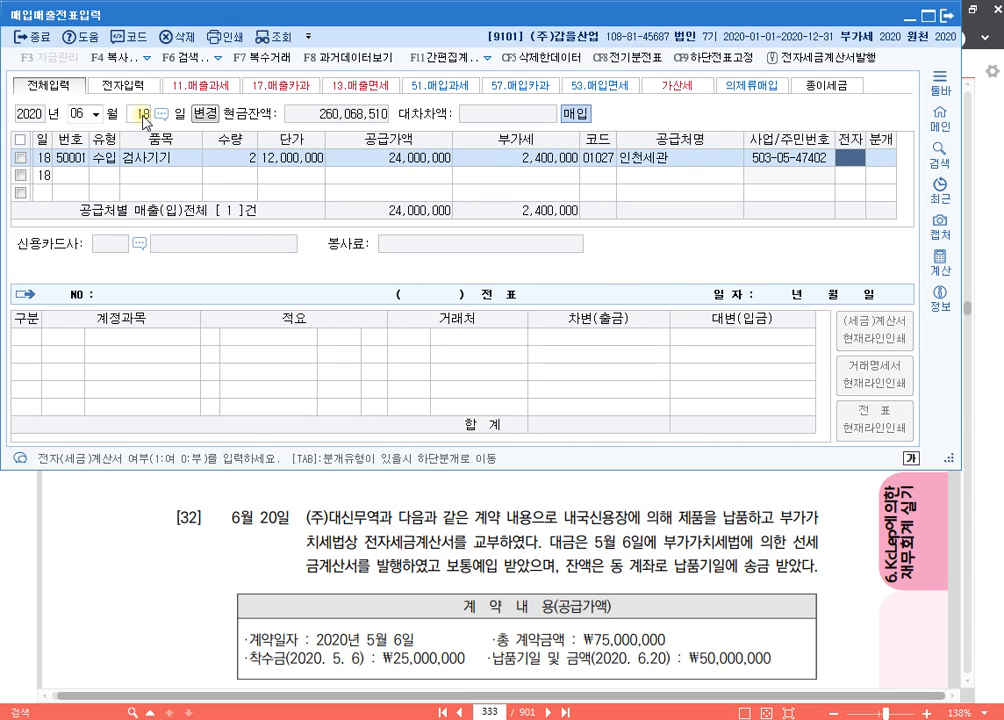
text(1)
key(Return)
text(3)
key(Return)
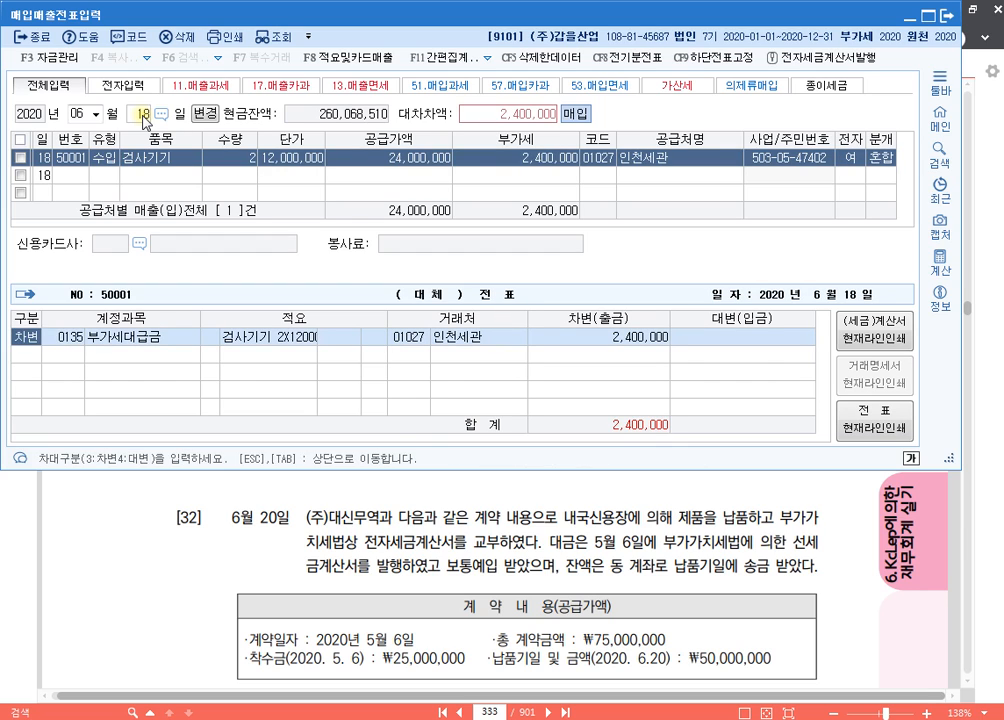
- Keep the 부가세대급금 debit line and add a debit line to account 0206 기계장치 for 440,000
key(Return)
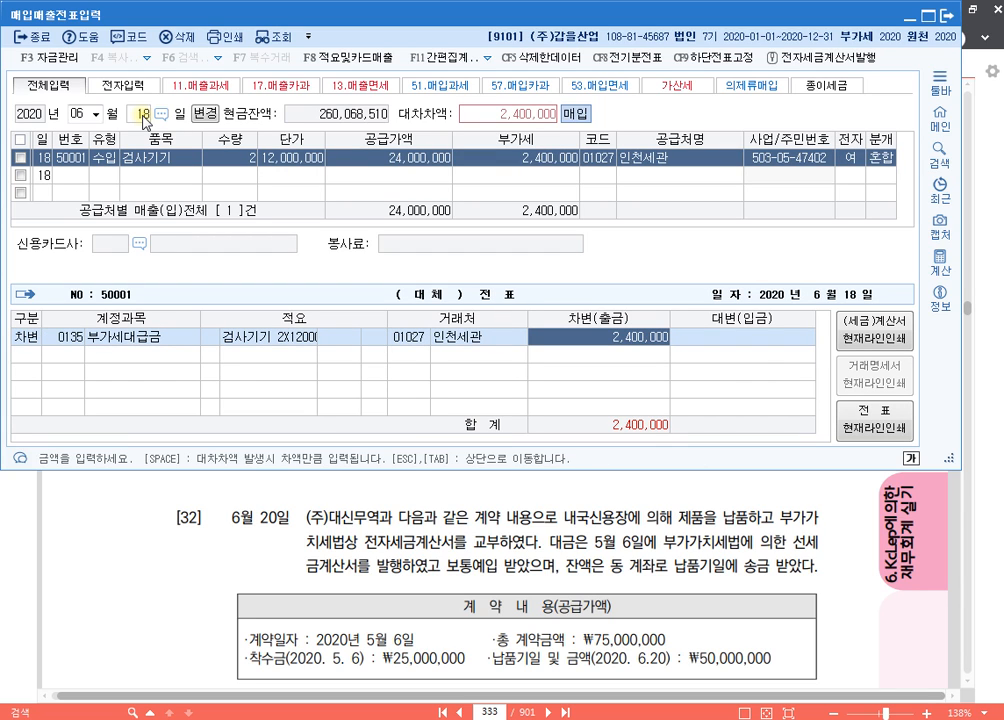
key(Return)
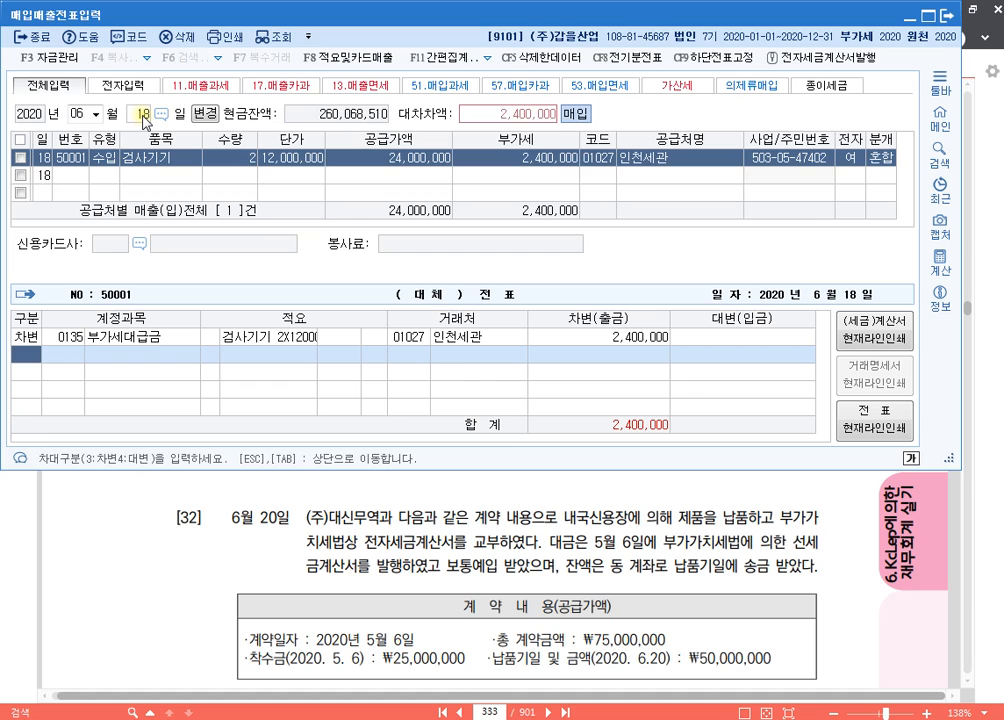
text(30206)
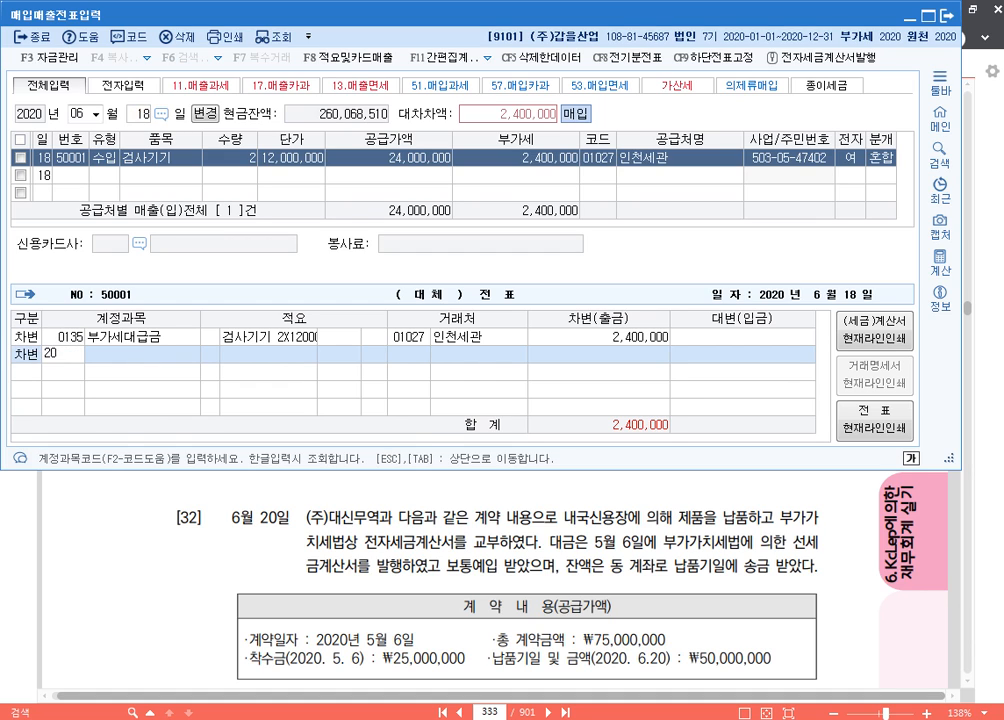
key(Return)
text(4)
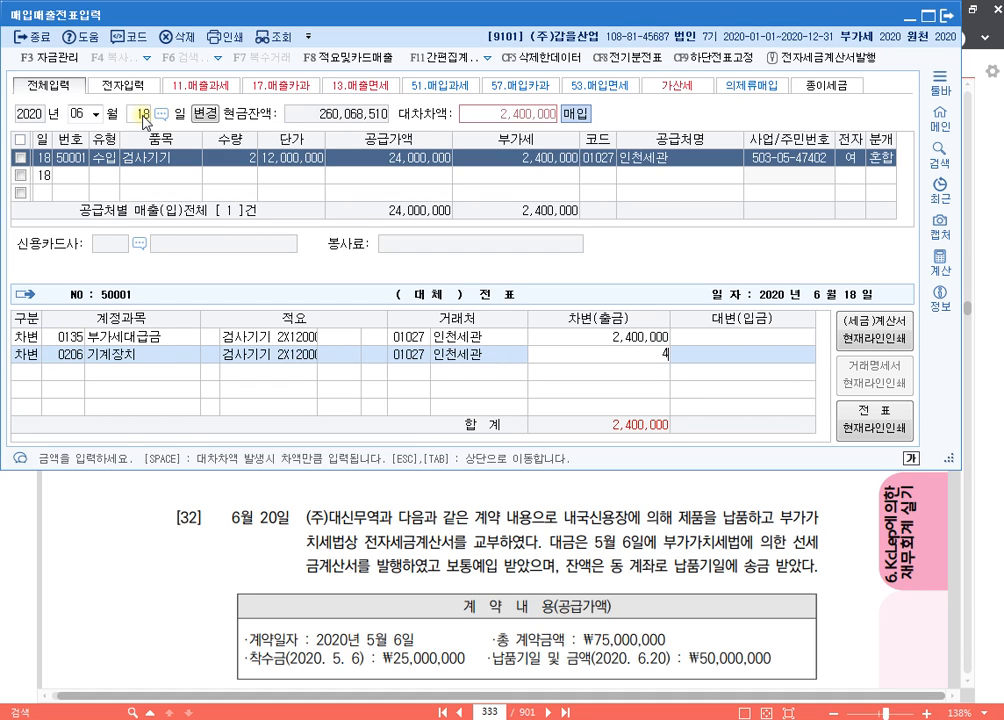
text(40,000)
key(Return)
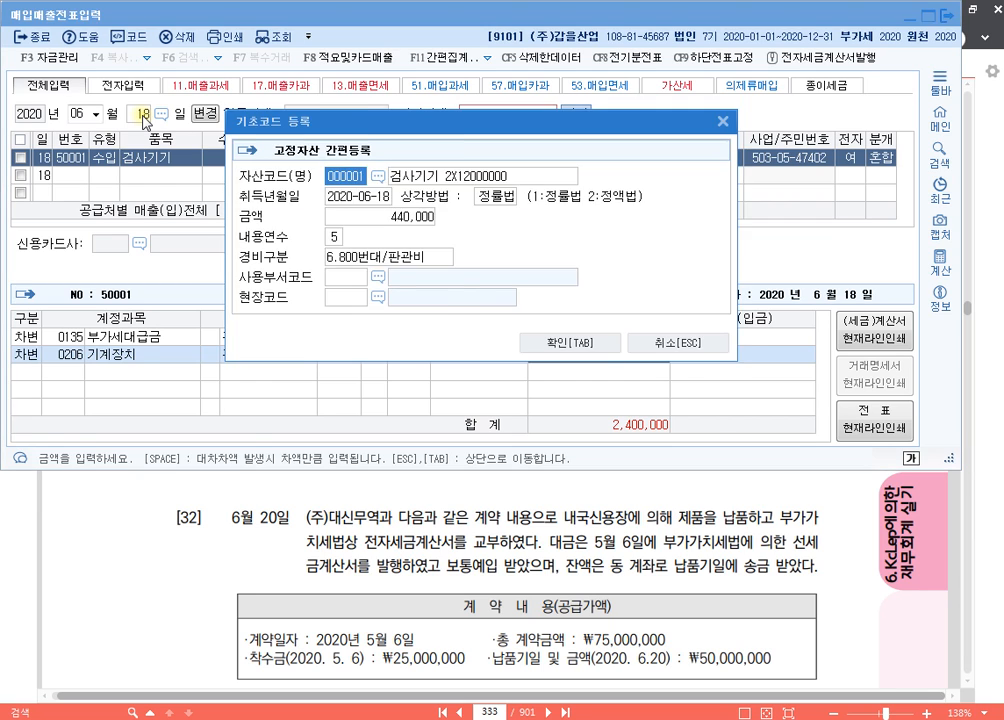
- Confirm the fixed-asset registration and complete the June 18 voucher with a credit line to account 101 현금 for 2,840,000
key(Tab)
text(4101)
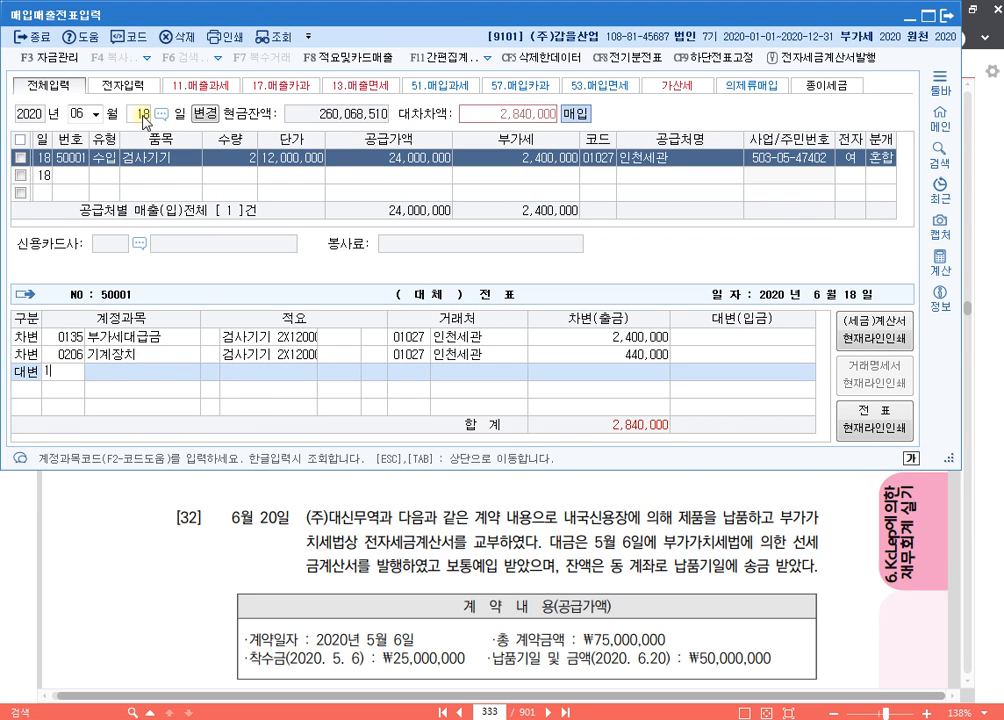
key(Return)
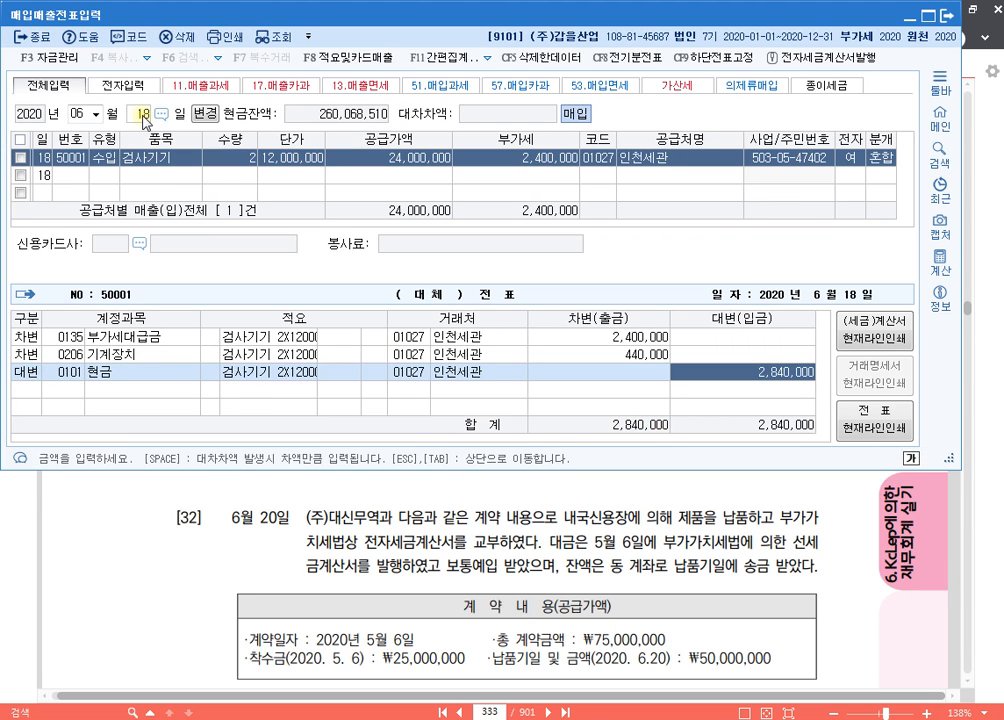
key(Return)
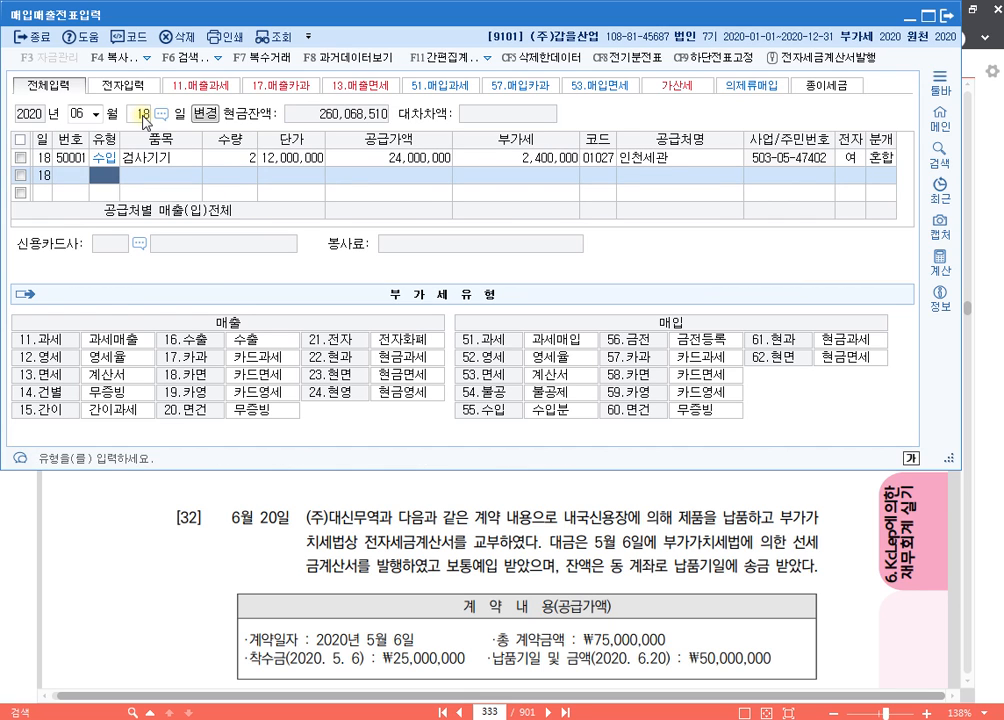
key(Up)
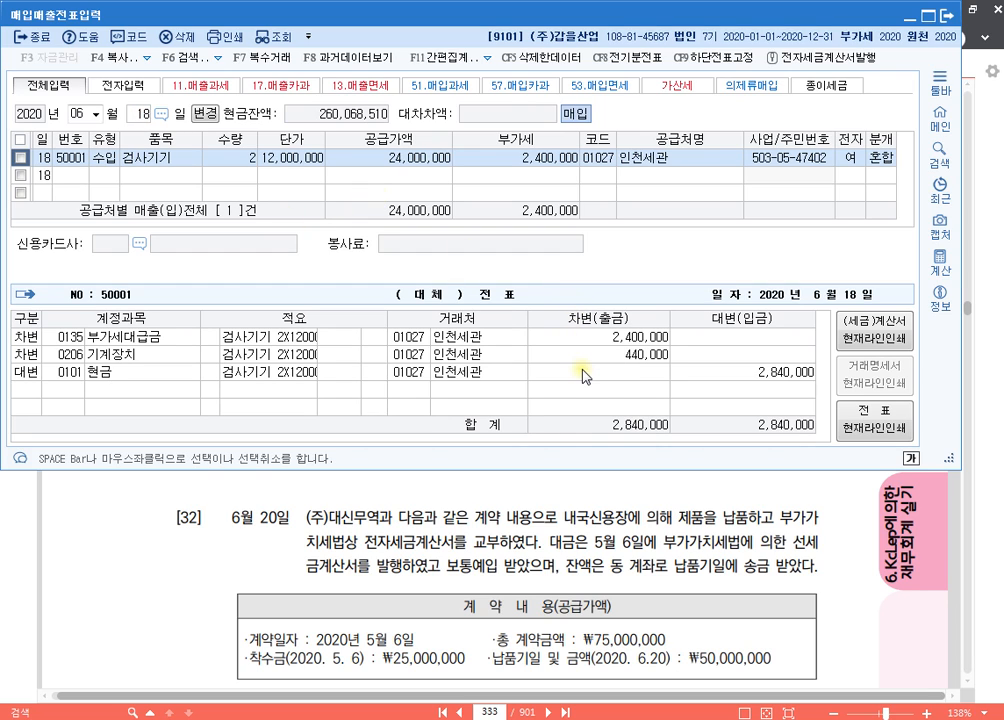
- Switch to the PDF textbook and copy the full problem text of question [30] dated 6월 18일
key(ctrl)
key(ctrl)
click(549, 540)
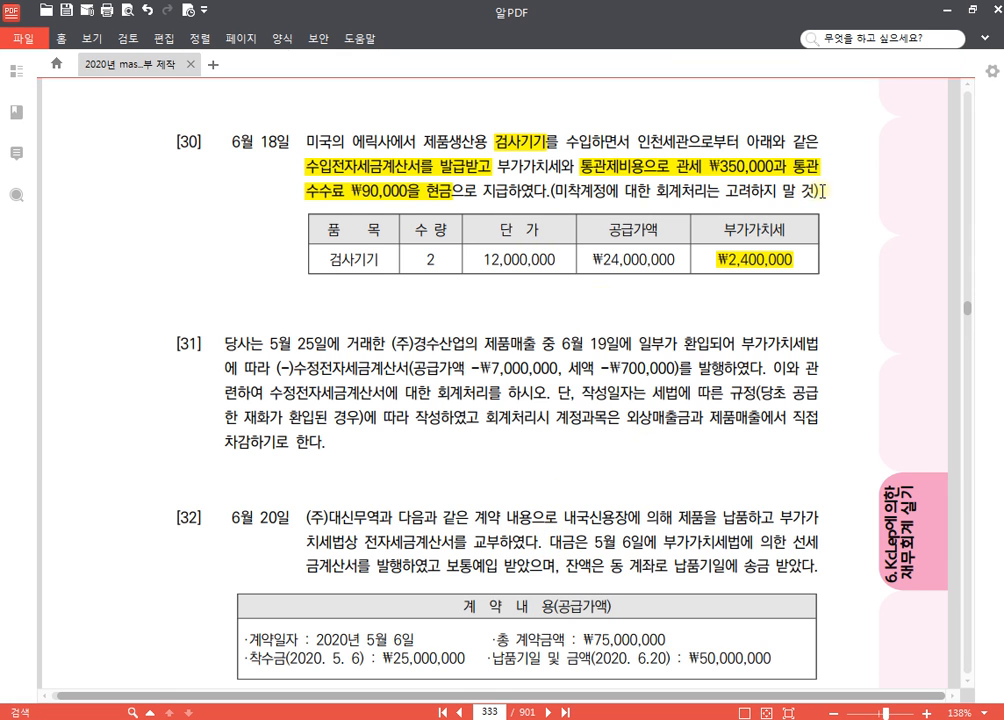
drag(724, 190, 244, 108)
key(ctrl+c)
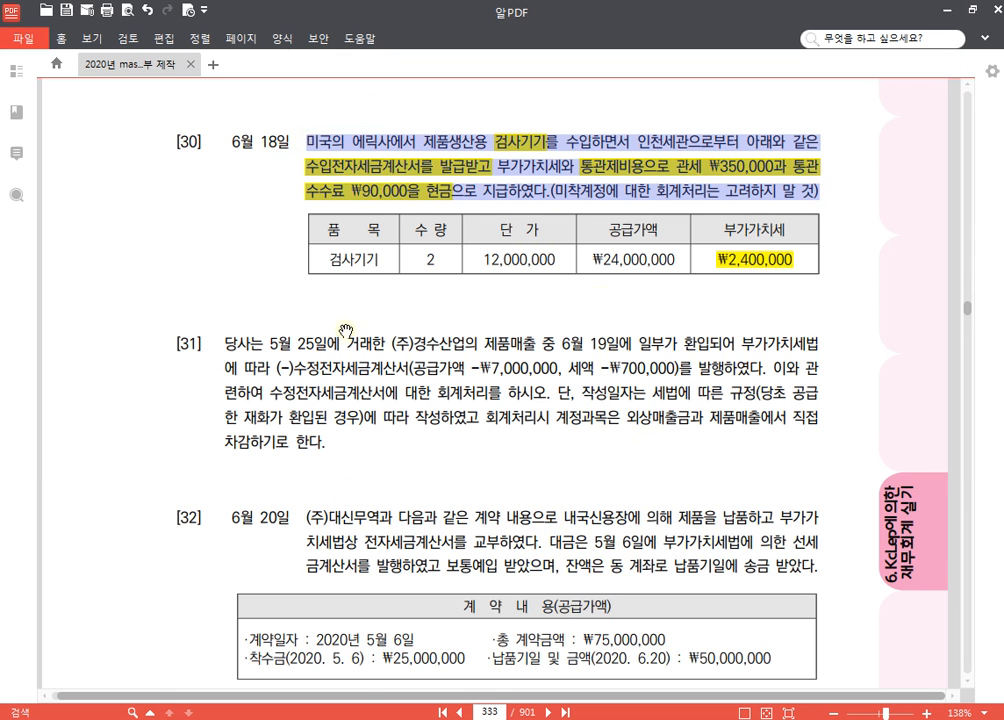
- Open the 분개용 document from the desktop in Hancom Hangul and paste the copied problem text above the journal table
click(946, 11)
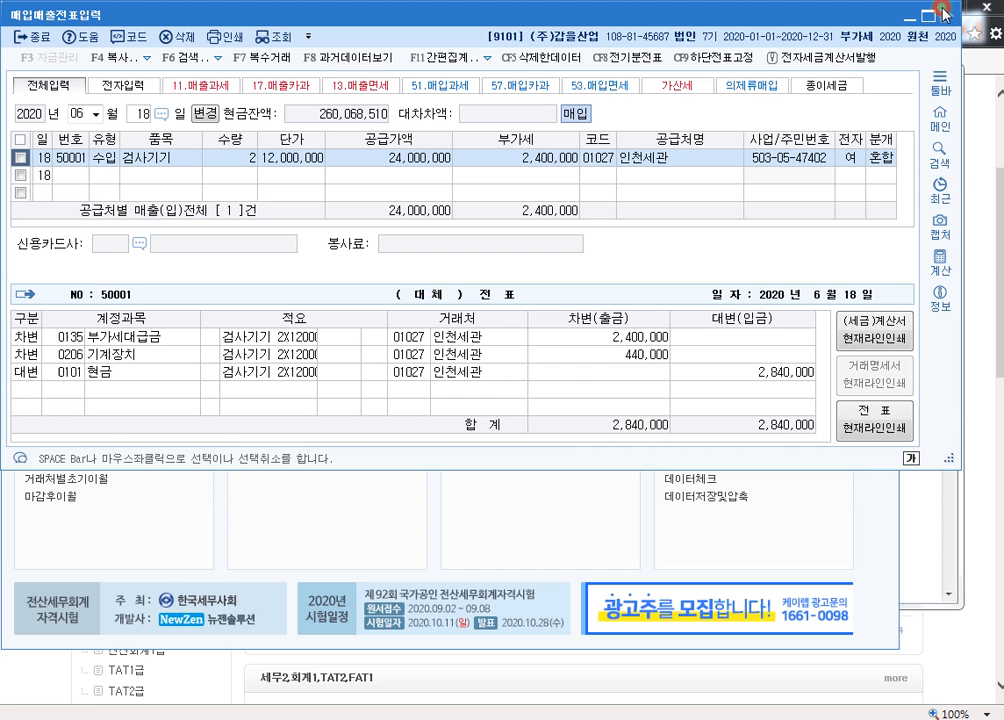
click(928, 14)
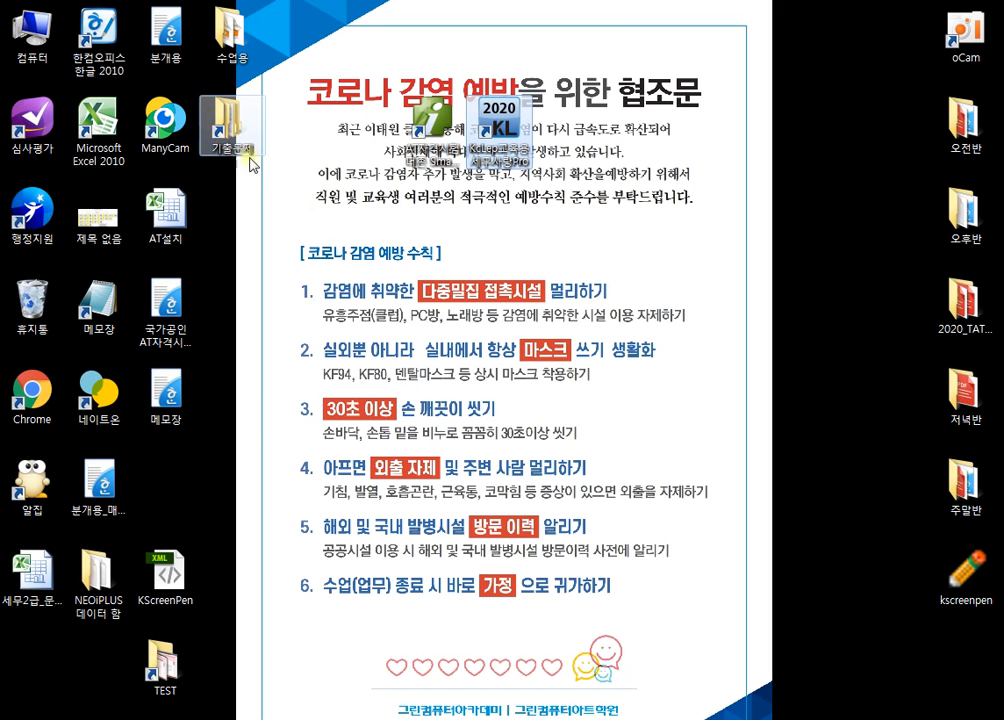
double_click(176, 34)
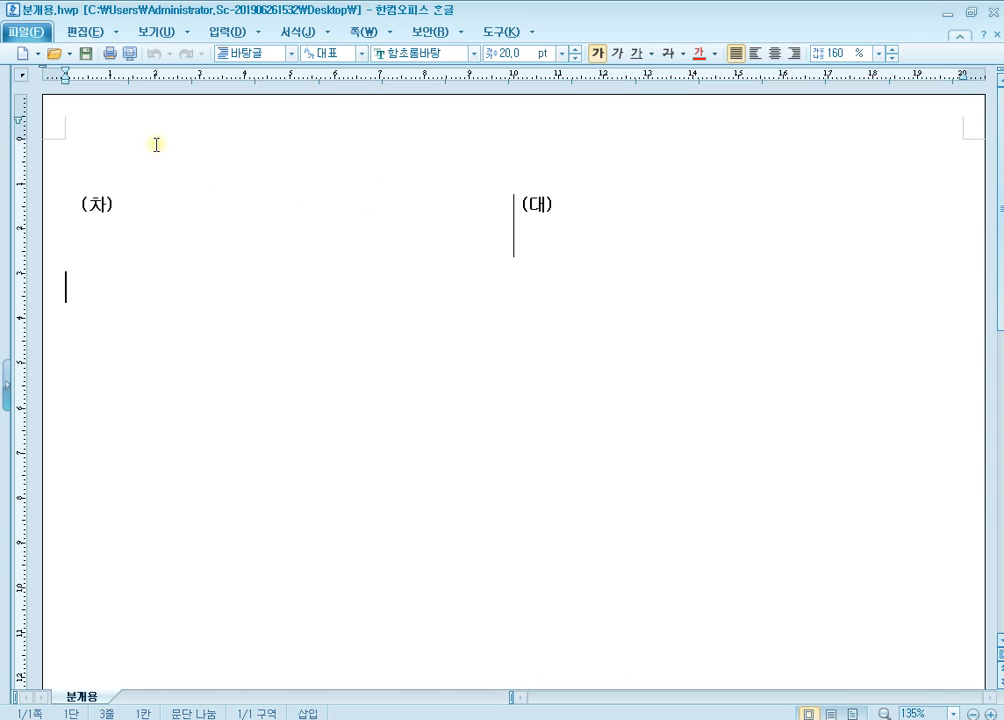
key(ctrl+v)
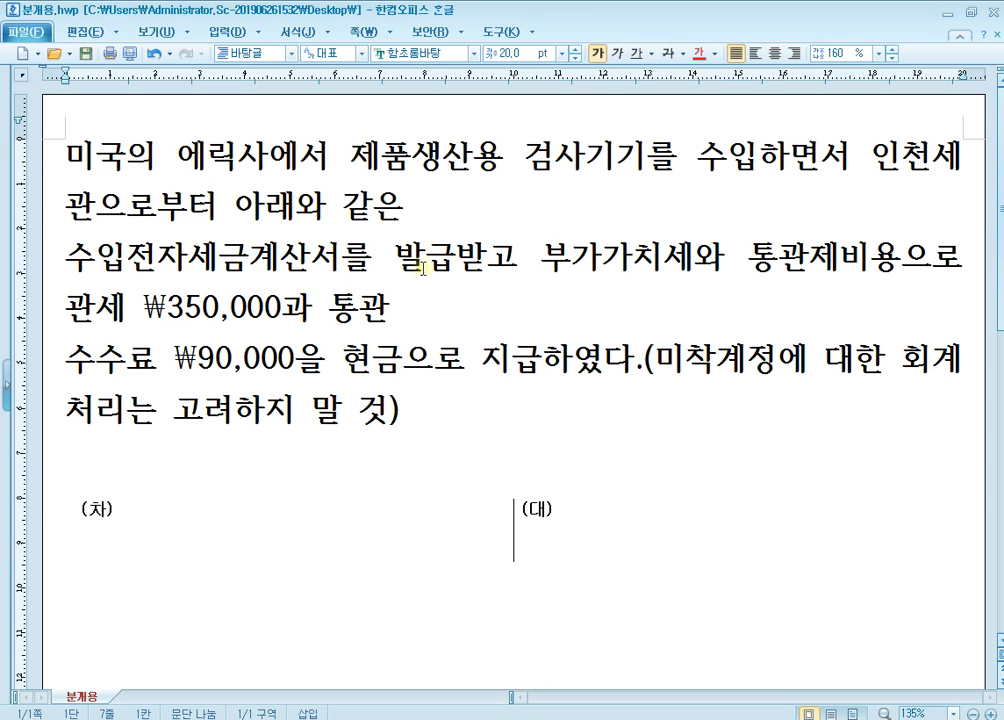
- Remove the line breaks after "같은" and "통관" so the pasted problem text forms one continuous paragraph
key(Delete)
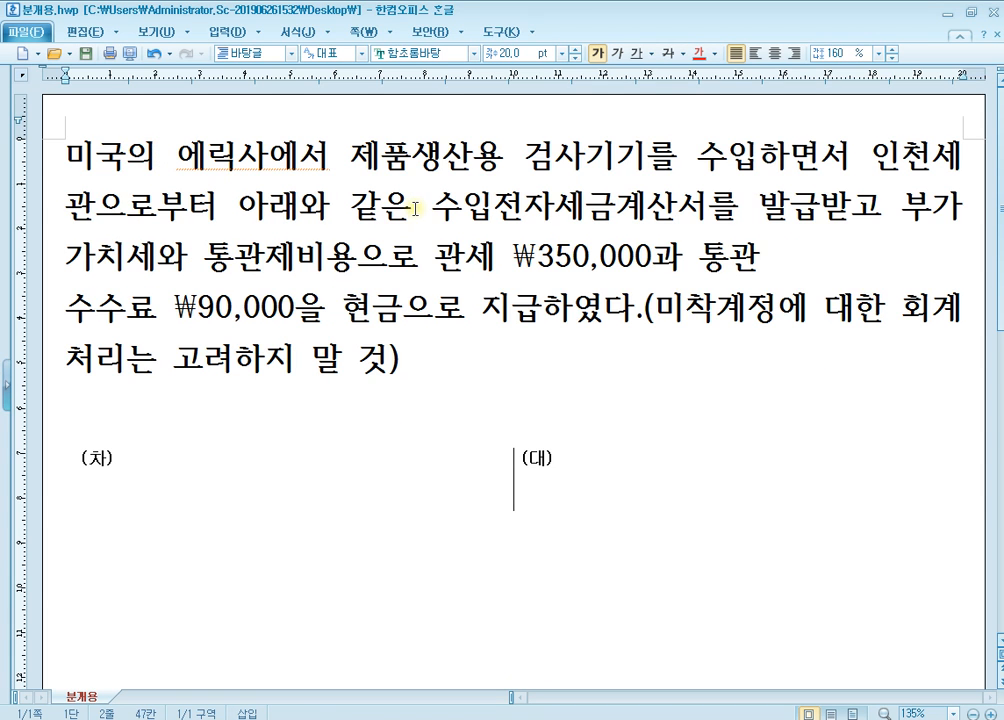
key(Down)
key(End)
key(Delete)
key(Left)
key(Left)
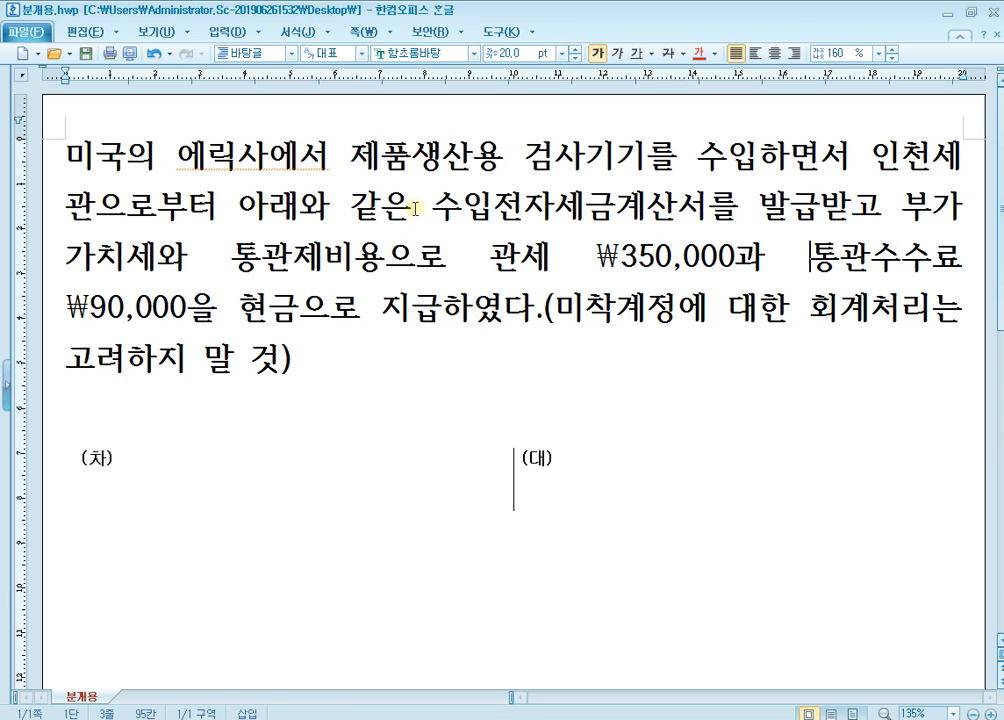
- Delete "제품생산용 검사기기" from the first line of the problem text, keeping the particle "를"
key(Left)
key(Left)
key(Left)
key(Left)
key(Left)
key(Left)
key(Left)
key(Left)
key(Left)
key(Up)
key(Right)
key(shift+Left)
key(shift+Left)
key(shift+Left)
key(shift+Left)
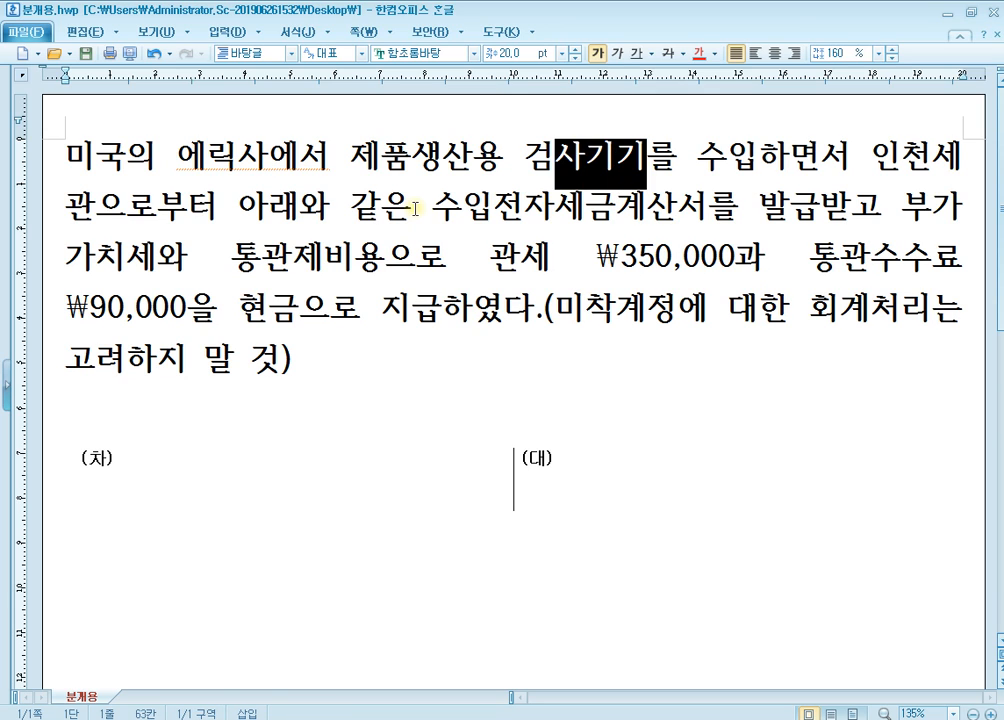
key(shift+Left)
key(shift+Left)
key(shift+Left)
key(shift+Left)
key(shift+Left)
key(shift+Left)
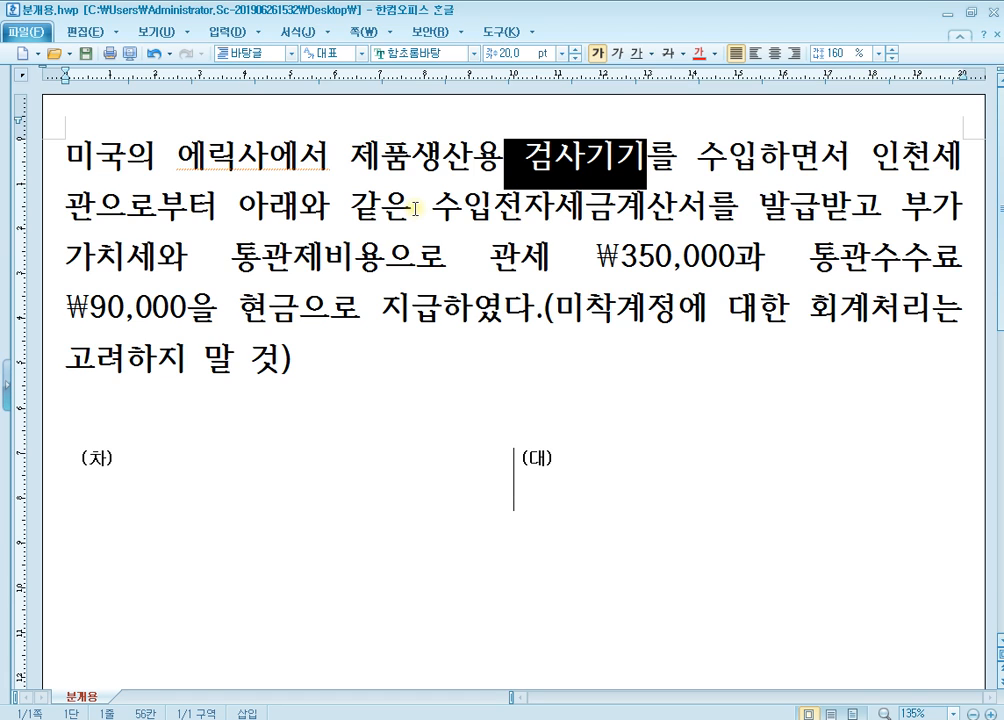
key(Delete)
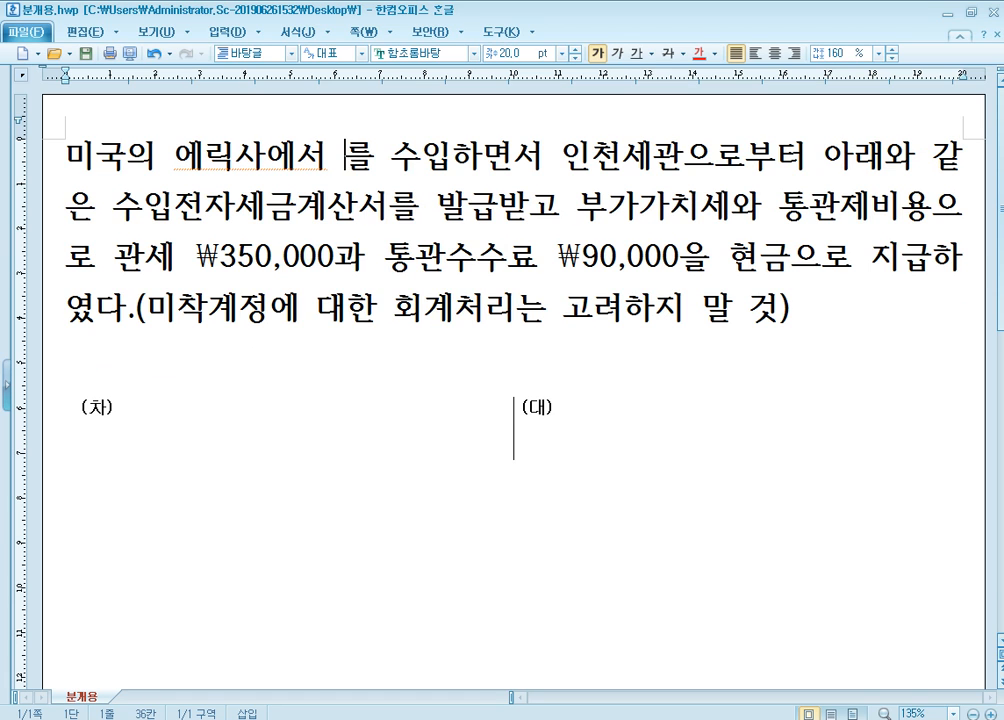
- Insert "2,000cc 승용차" before "를" in the first line as the imported item
text(2)
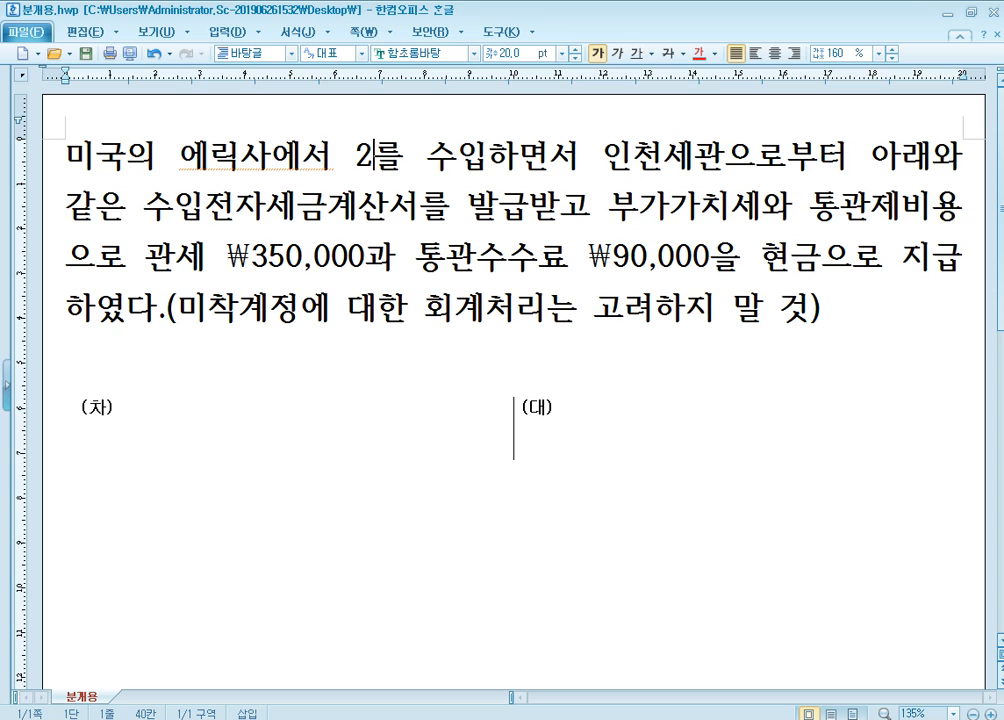
text(,00cc)
key(Left)
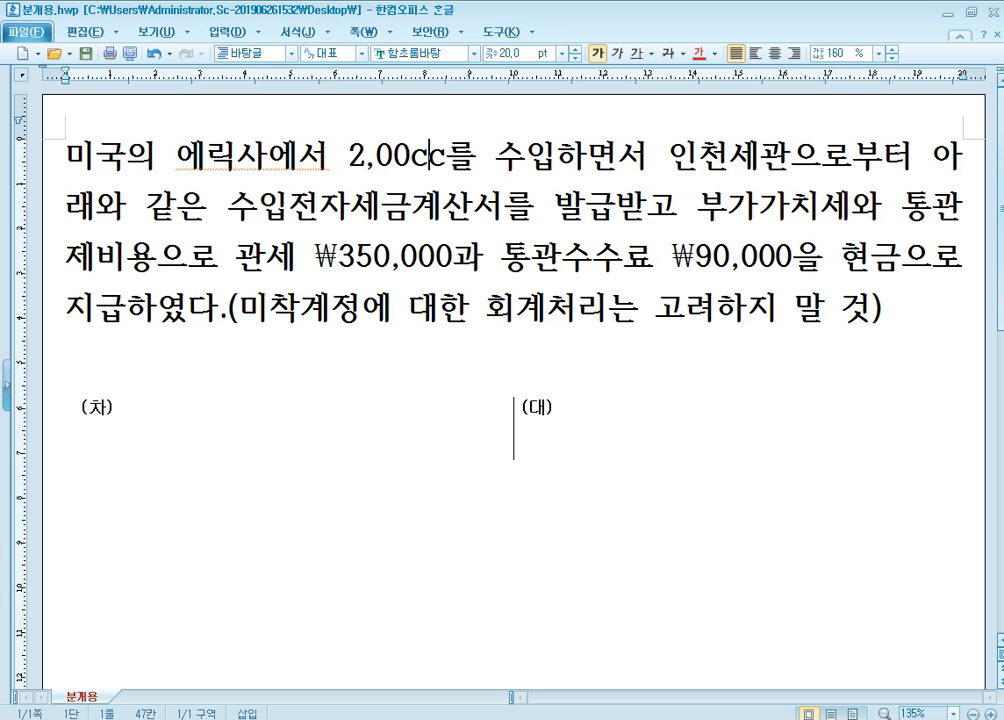
key(Left)
text(0)
key(Right)
key(Right)
text(승용)
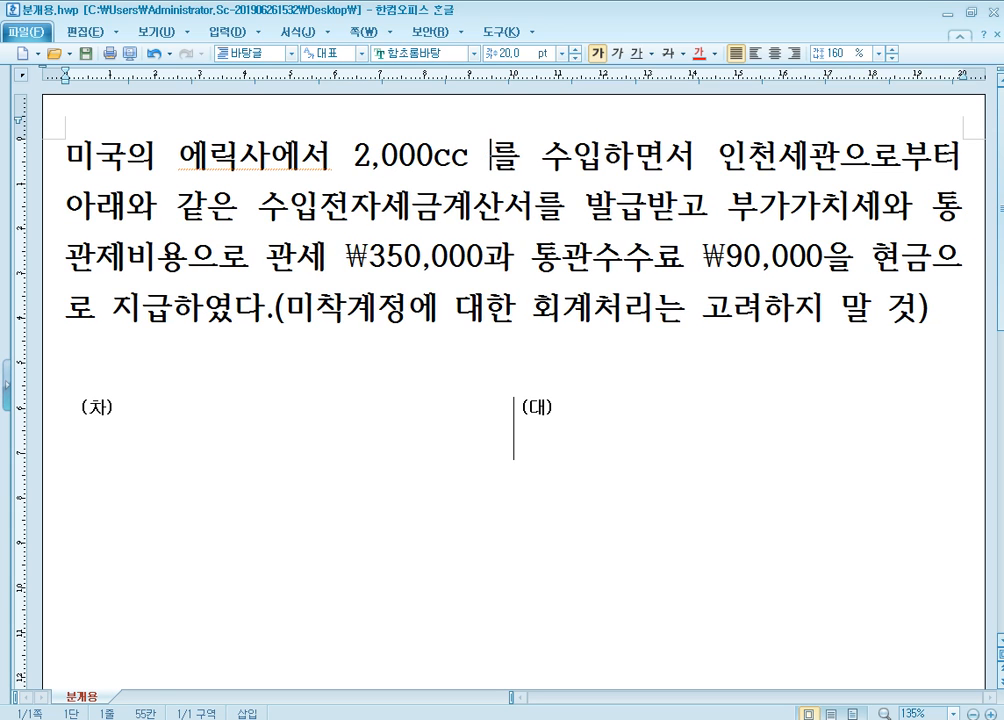
text(차)
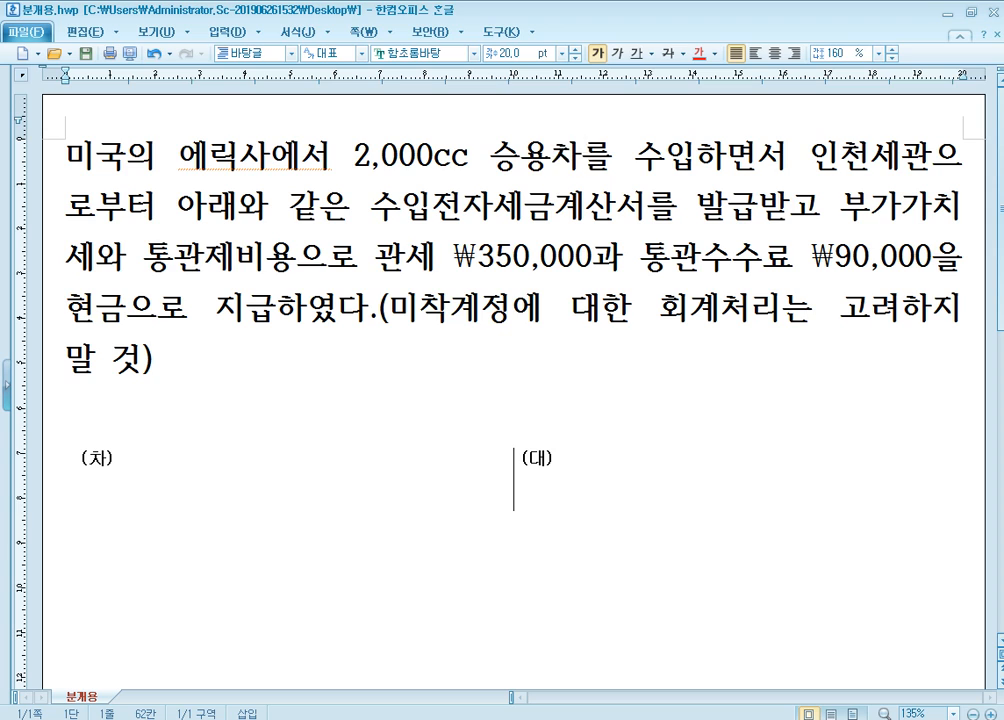
- Write "54.불공" on the line above the journal table and color the word "세금계산서" in the problem text red
click(242, 403)
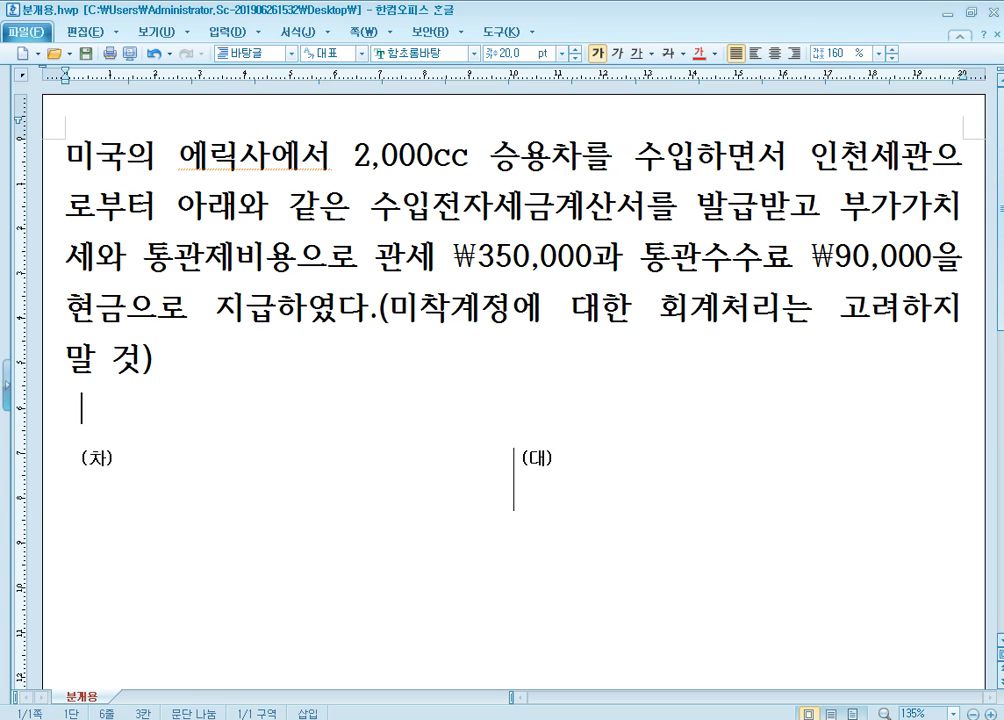
text(54.불공)
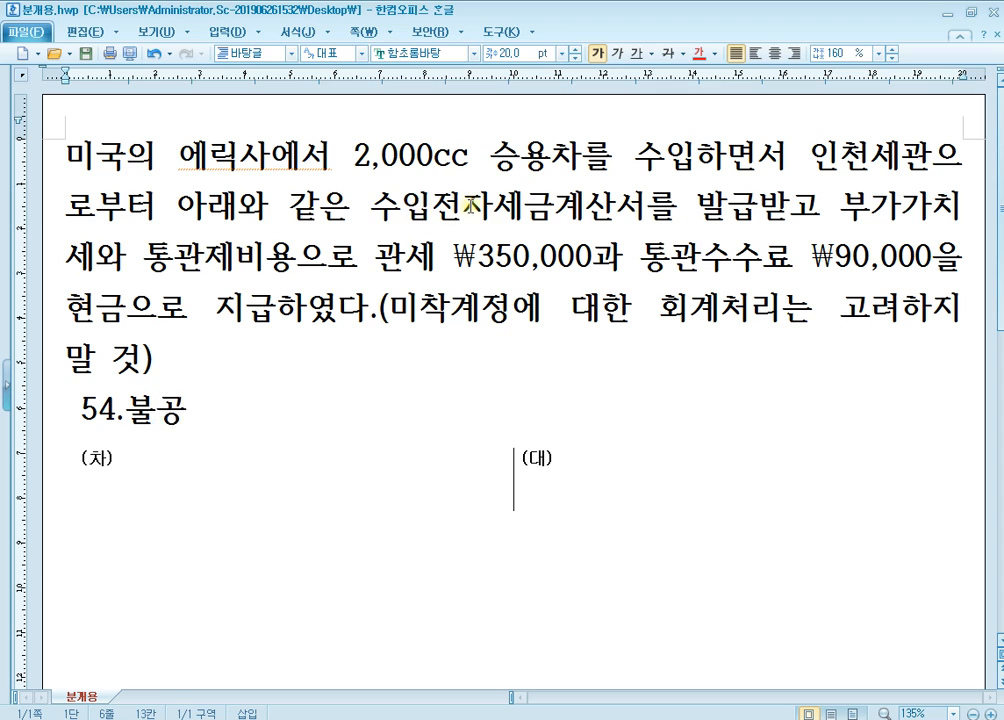
drag(493, 205, 646, 205)
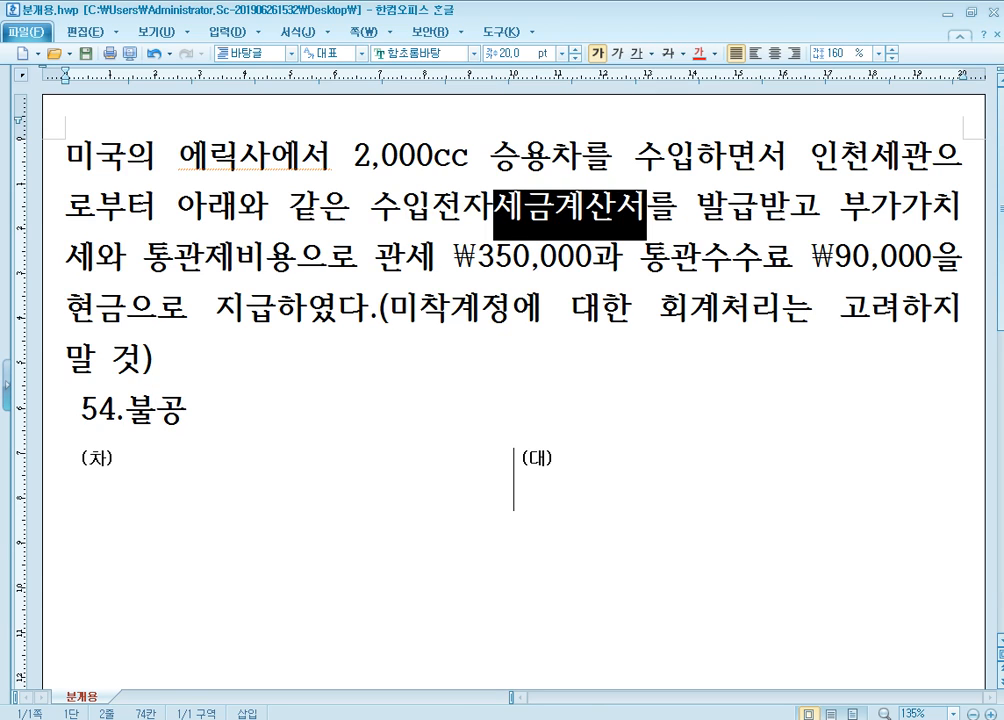
click(700, 53)
click(549, 157)
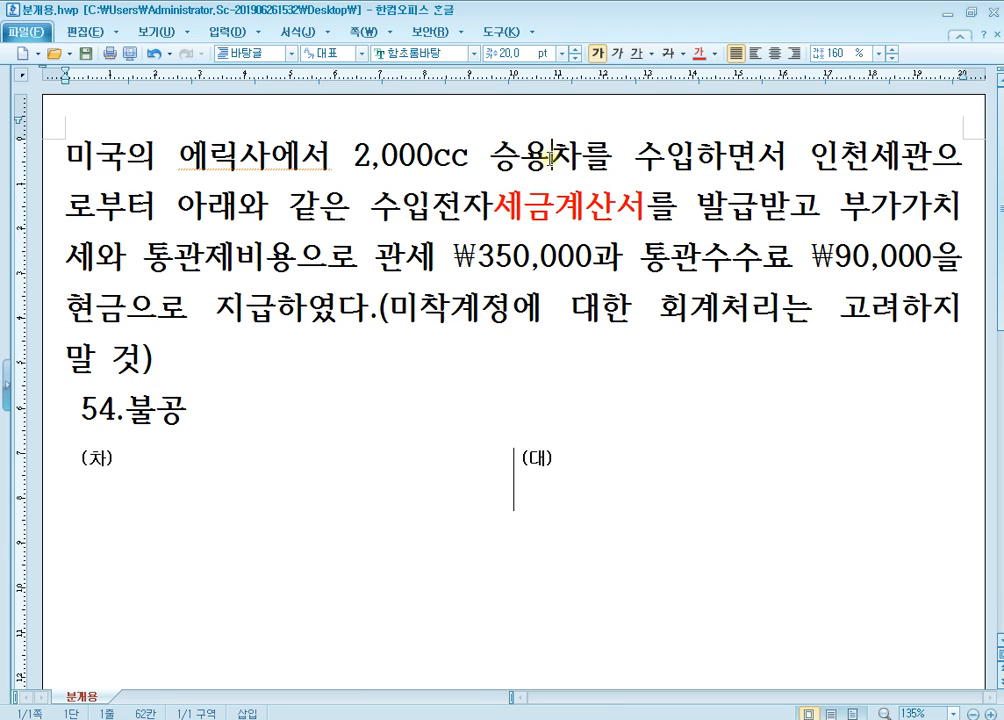
- Append the supply value 24,000,000, the VAT 2,400,000 and the supplier 인천세관 after "54.불공"
click(192, 411)
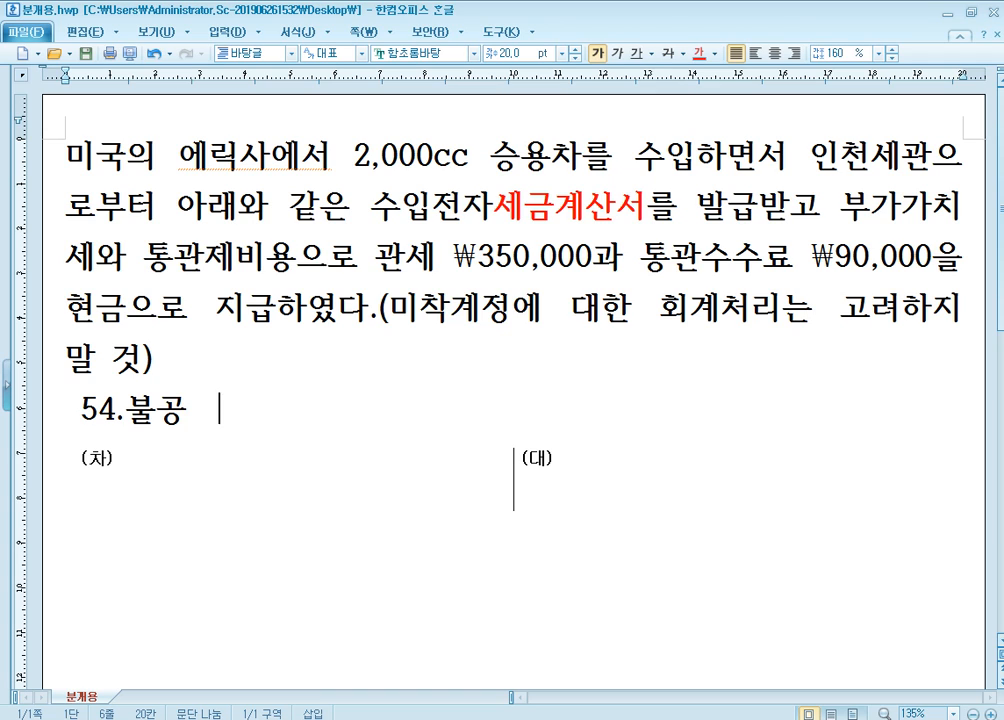
text(24,)
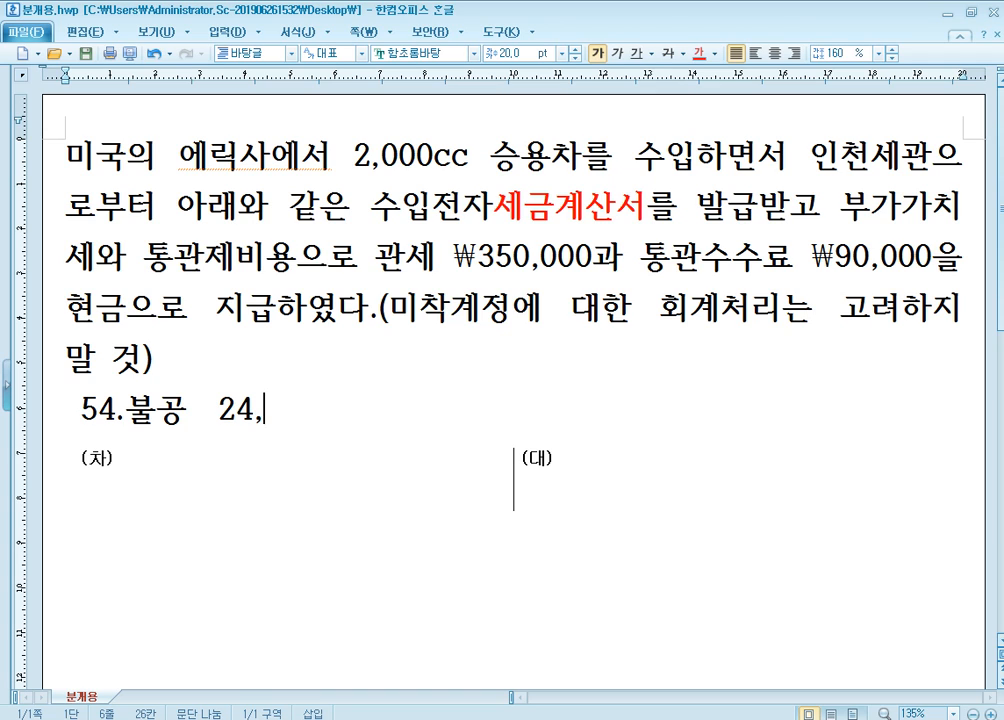
text(000,000)
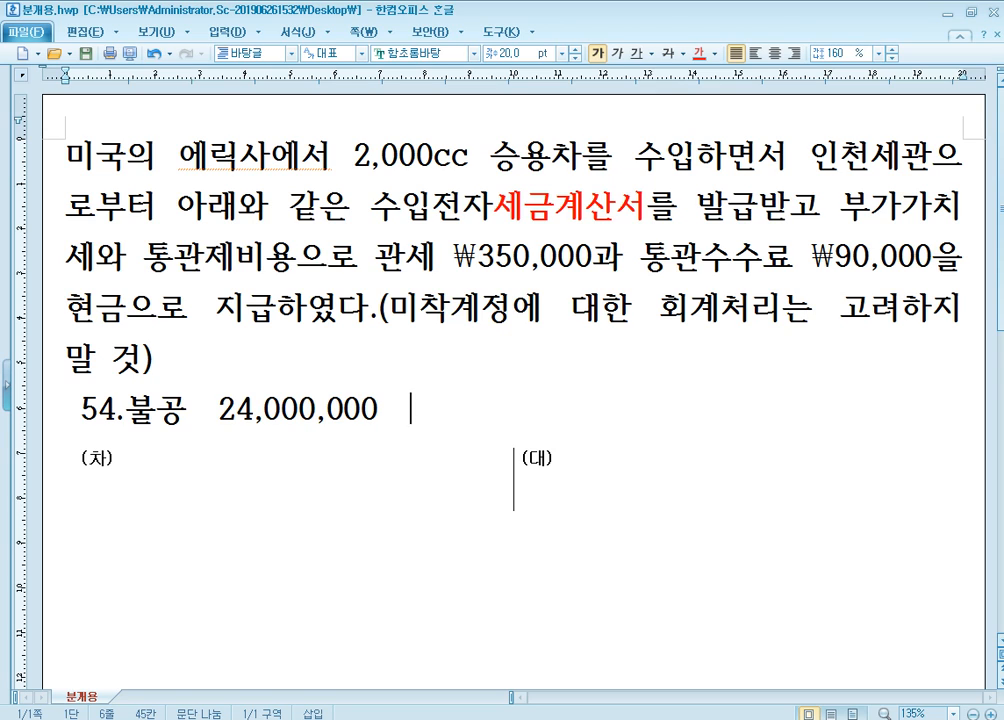
text(    2,400,000)
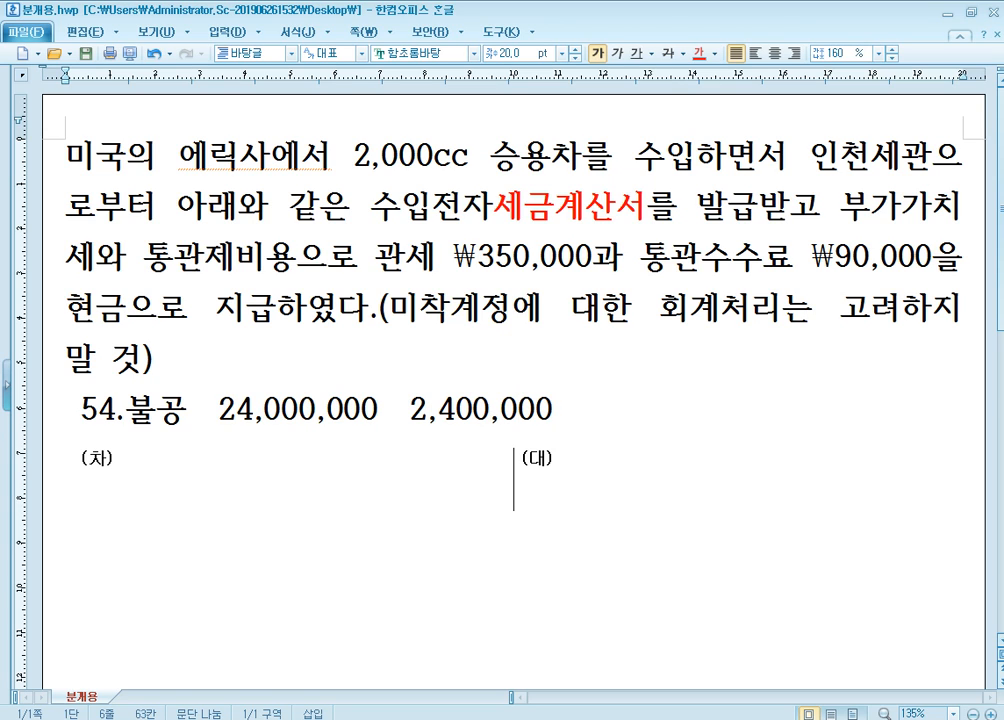
text(    인천세고)
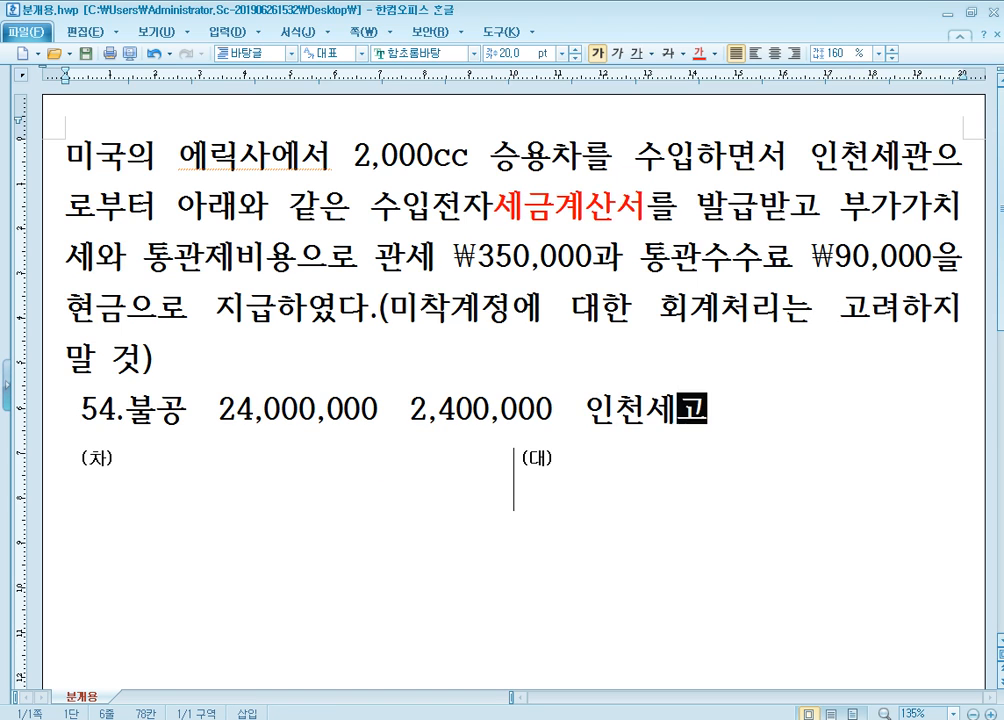
text(ㅏㄴ)
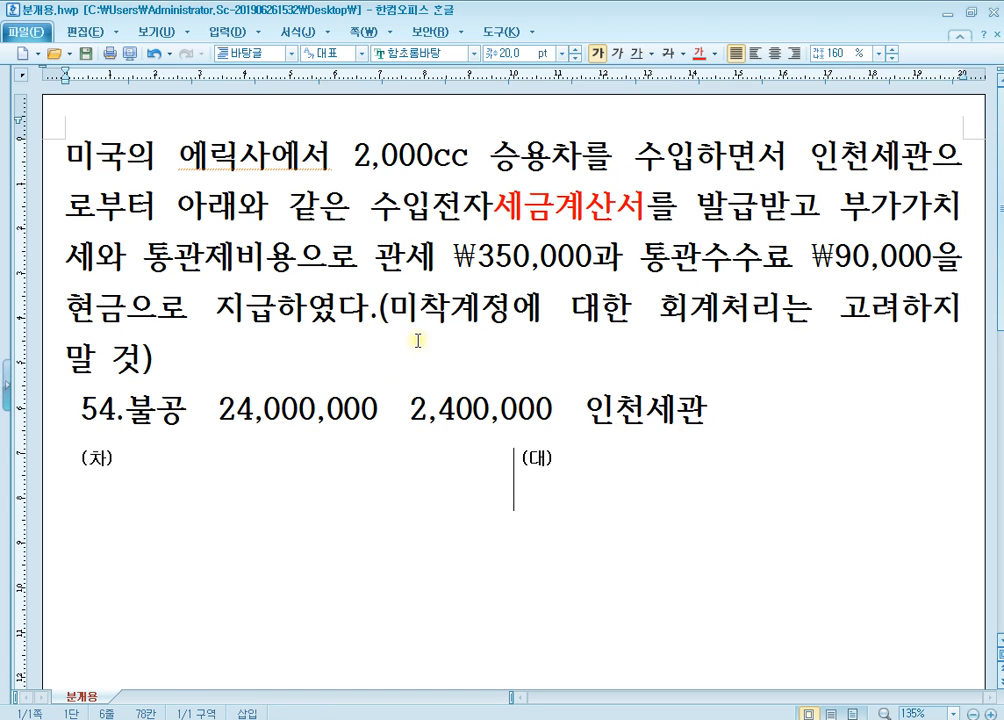
- Enter 차량운반구 as the debit account in the journal table below the "54.불공" line
scroll(417, 340, down, 1)
click(602, 413)
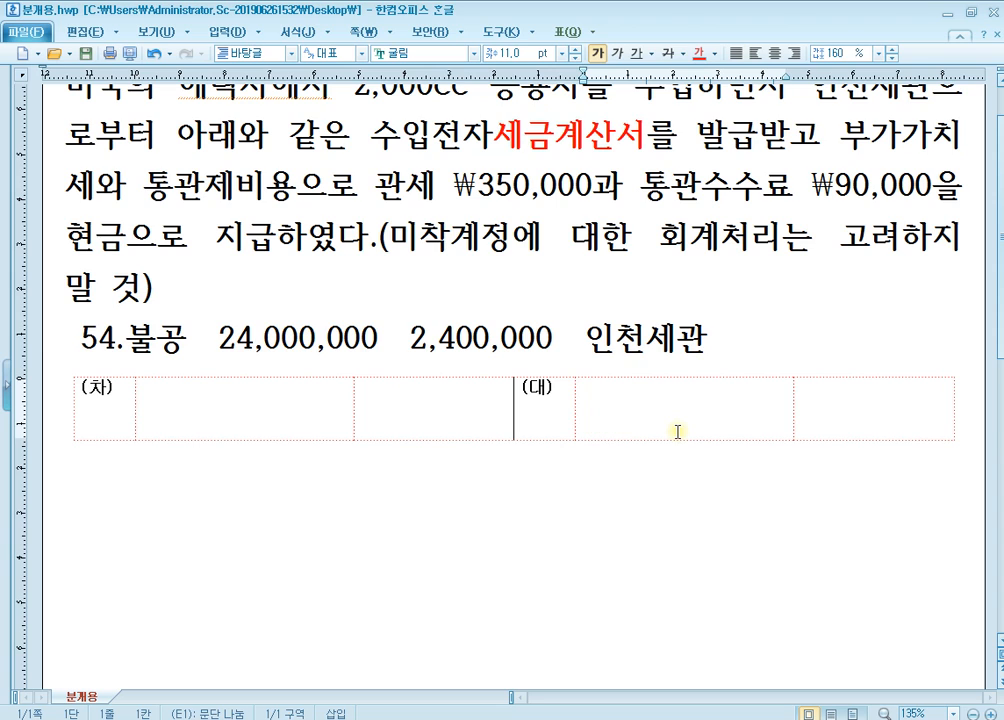
click(271, 400)
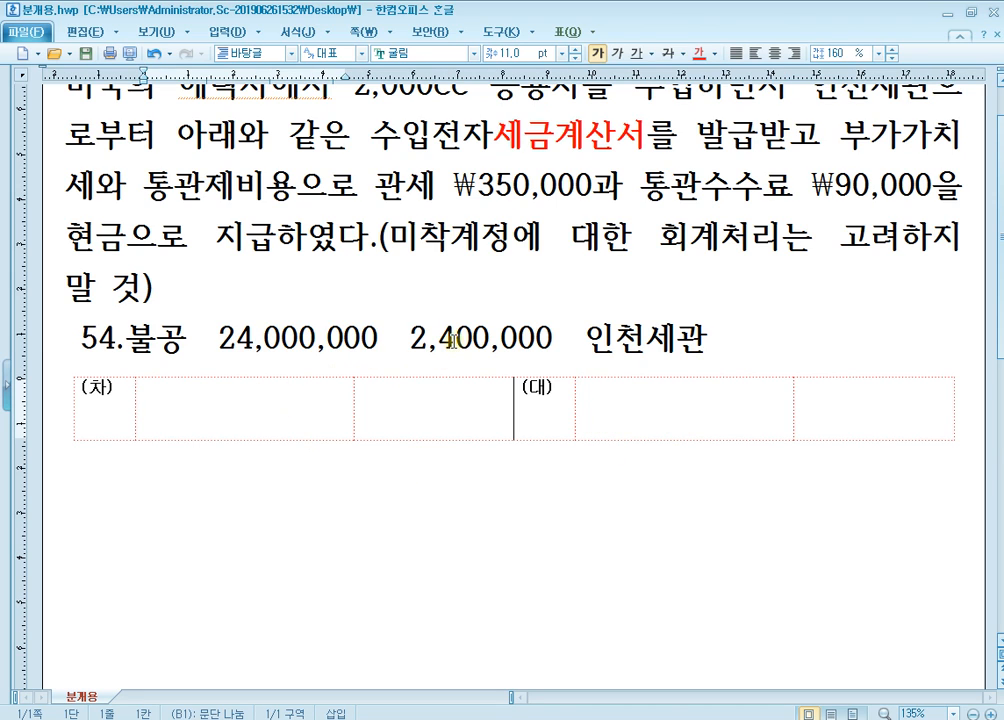
click(451, 338)
click(273, 399)
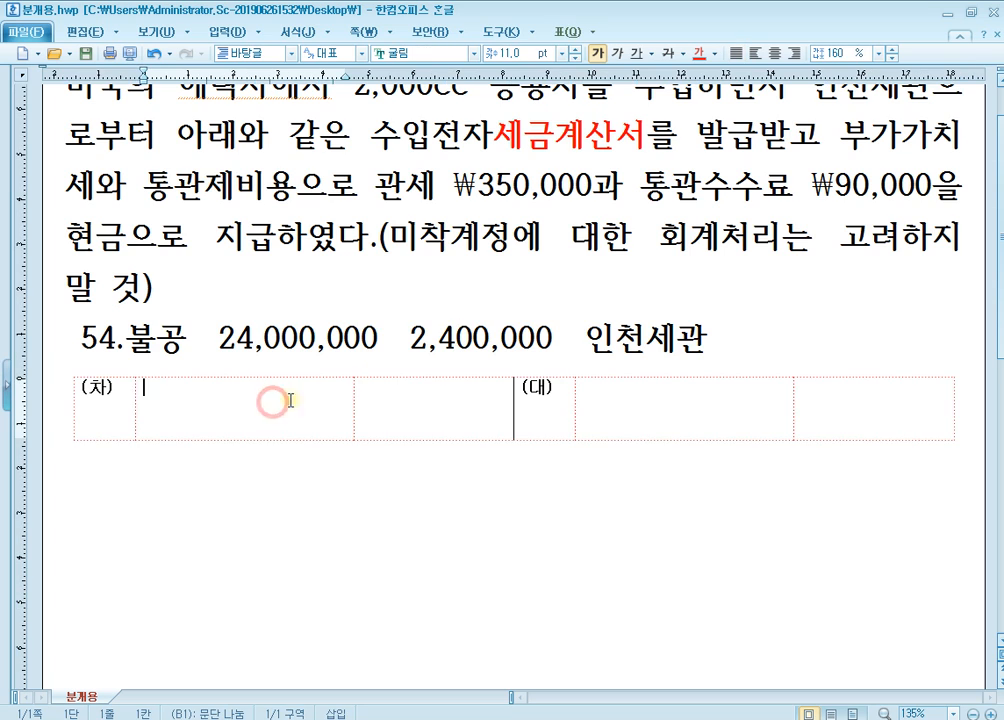
click(455, 348)
click(300, 416)
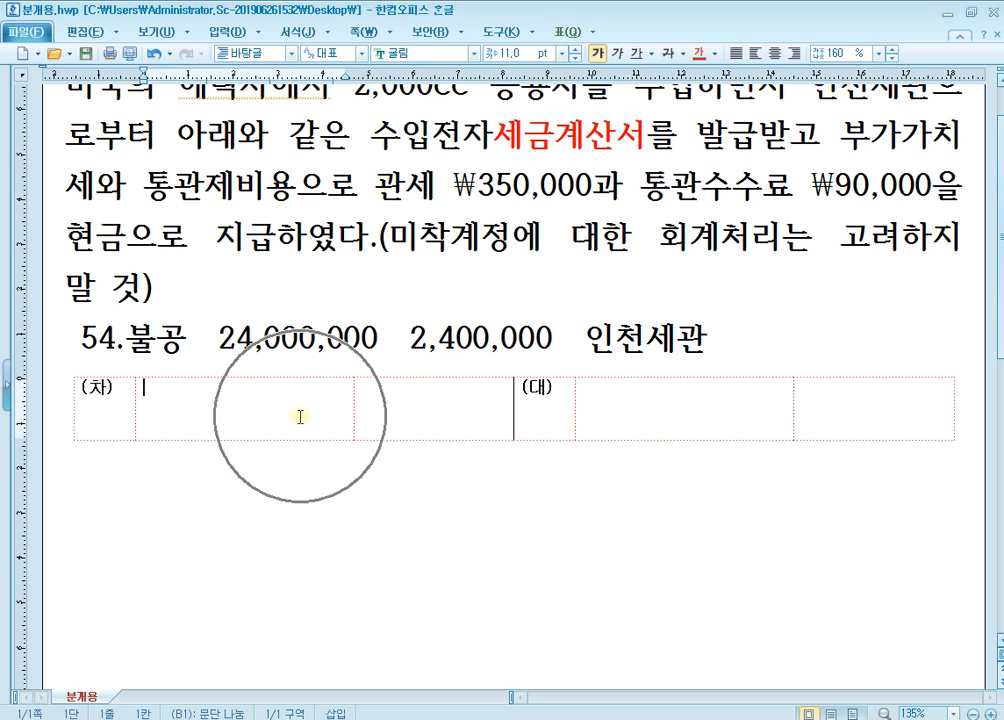
click(300, 416)
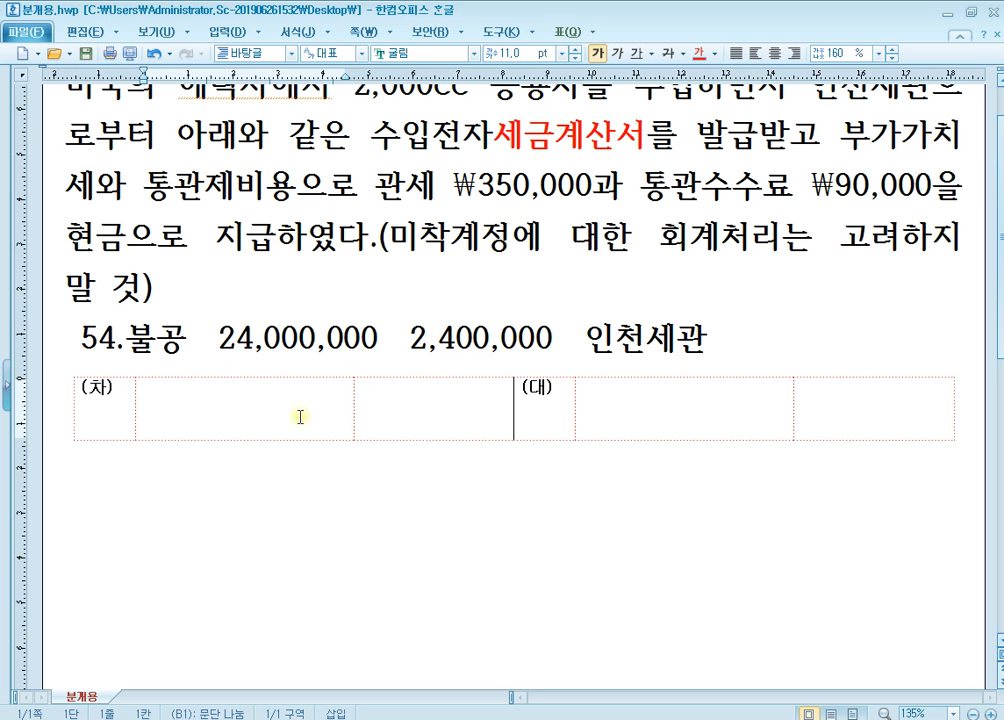
scroll(300, 416, up, 1)
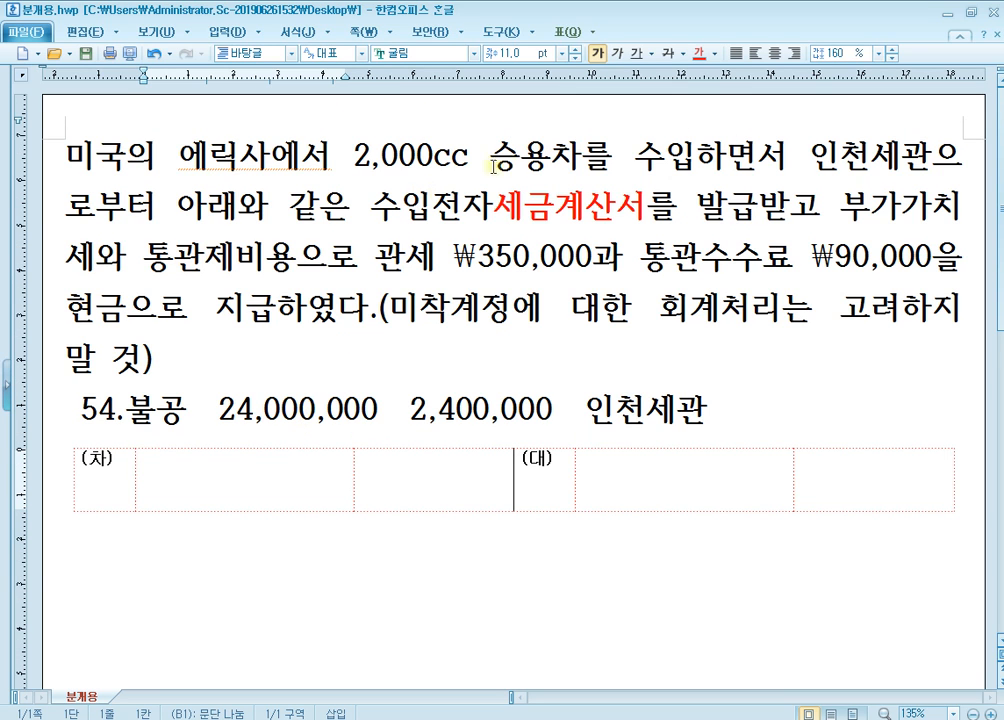
key(ctrl)
key(ctrl)
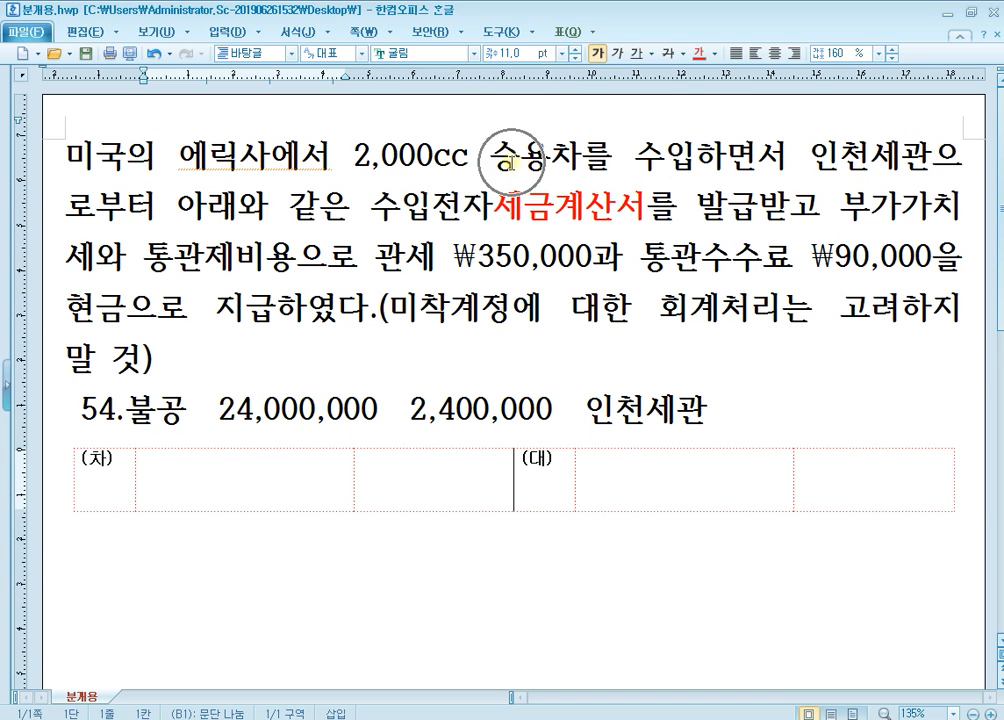
key(ctrl)
text(차량운반구)
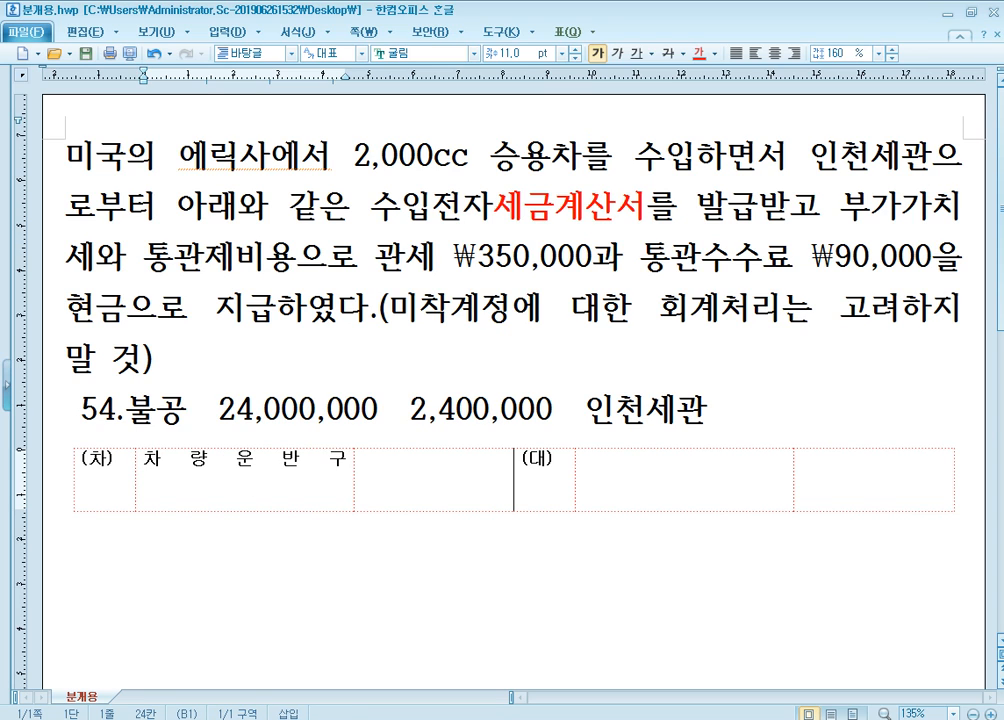
click(244, 482)
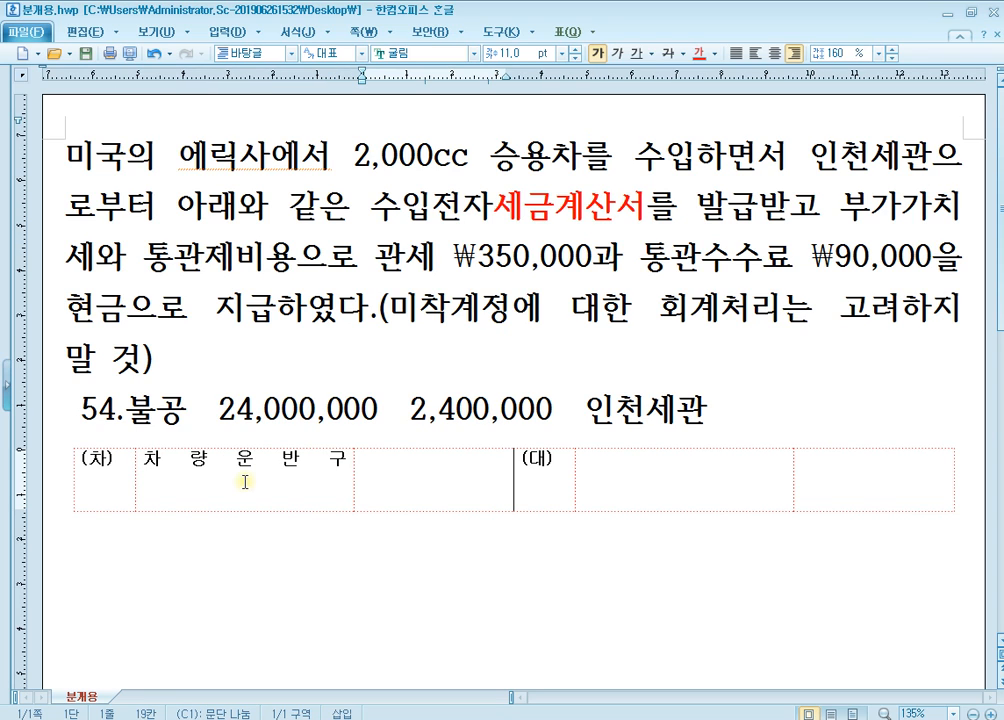
- Underline the VAT 2,400,000 and, in the problem text, the phrase "관세 ₩350,000과 통관수수료 ₩90,000"
drag(411, 410, 552, 410)
click(636, 53)
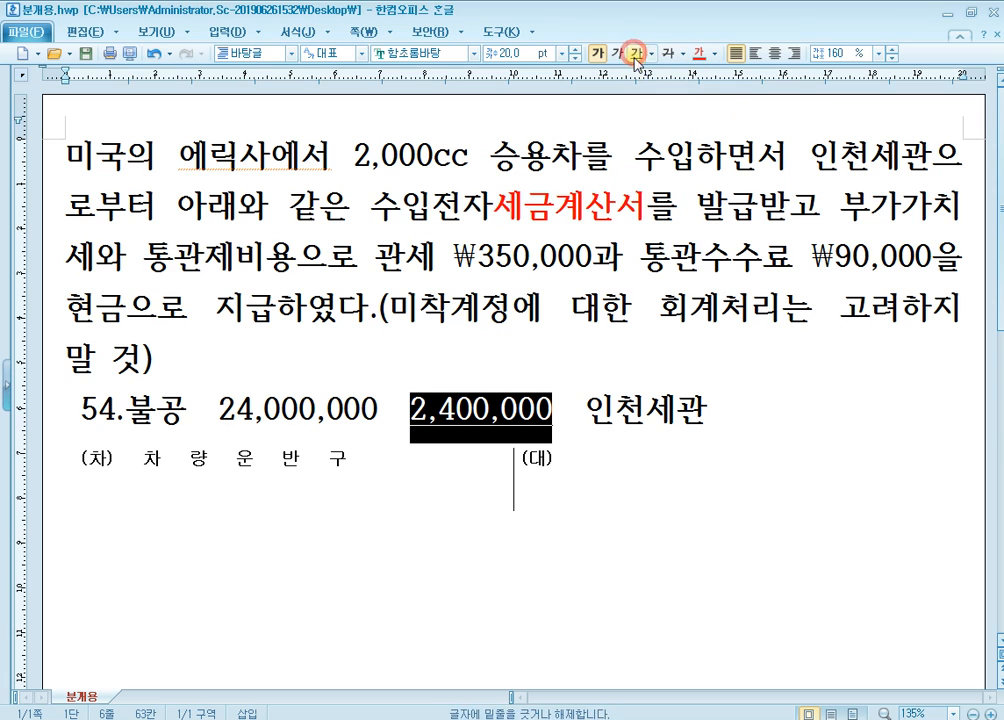
drag(378, 258, 930, 262)
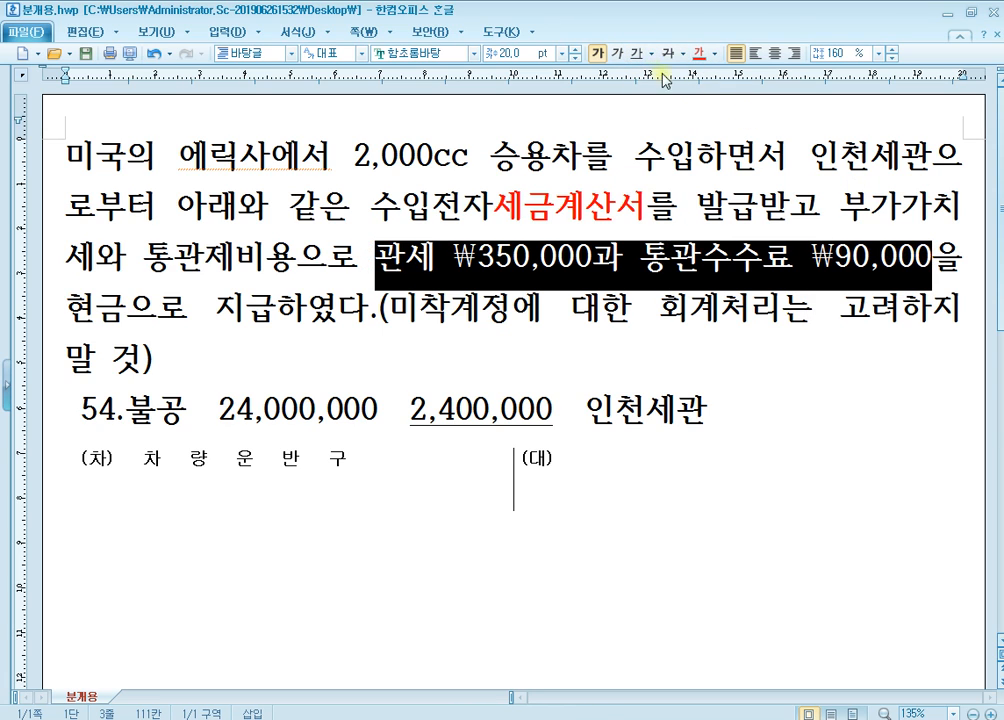
click(636, 53)
click(645, 291)
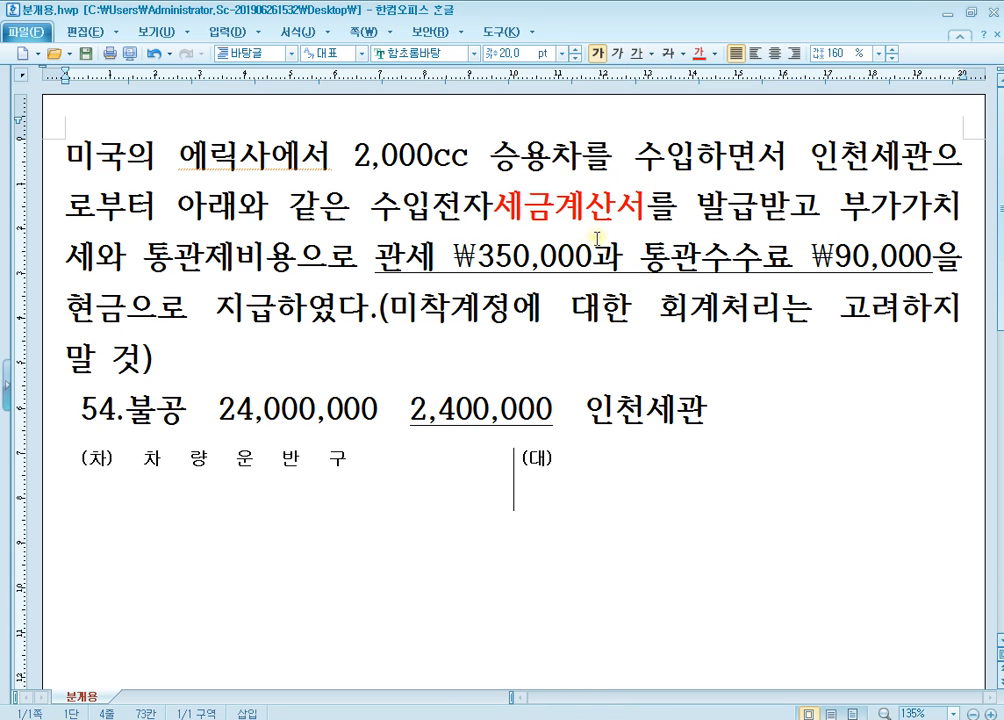
- Enter 2,840,000 as the debit amount for 차량운반구 in the journal table
click(426, 468)
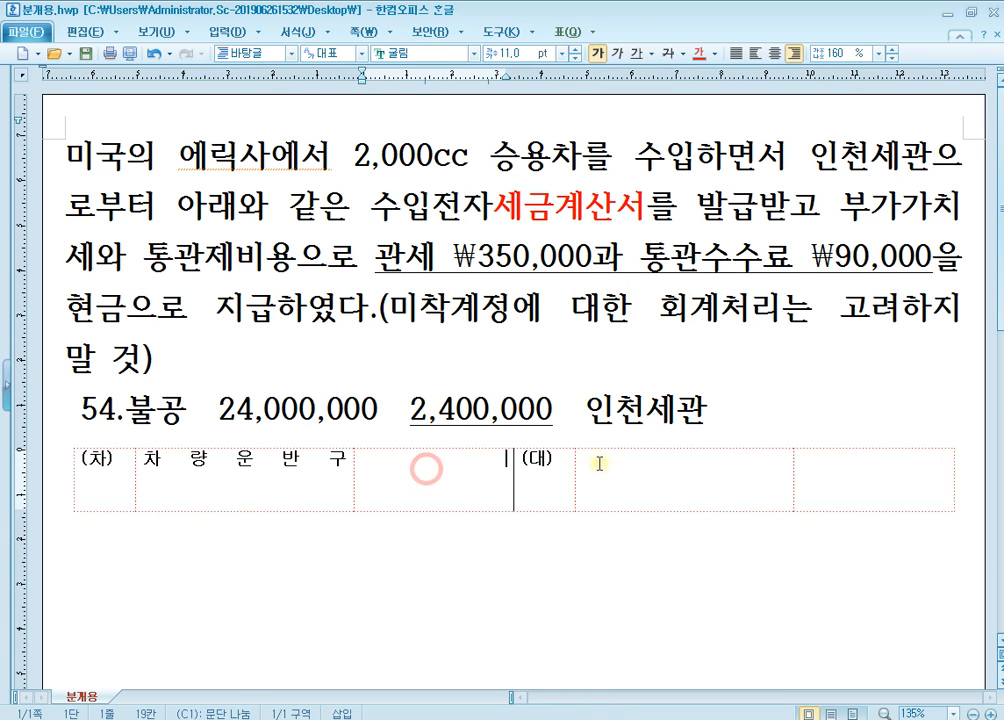
scroll(604, 464, down, 1)
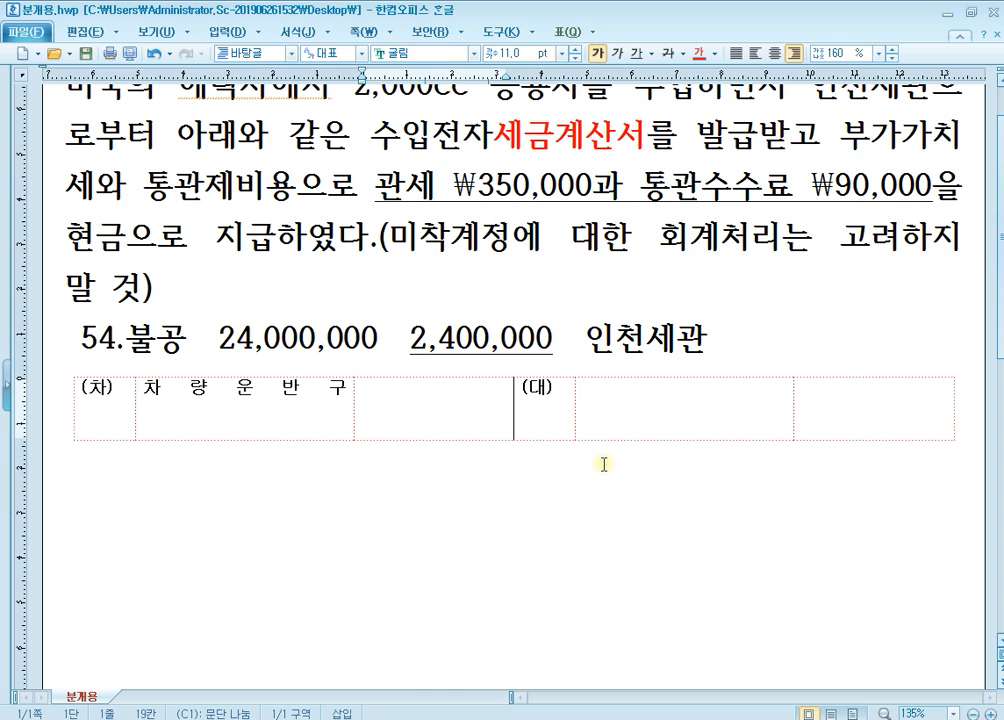
text(2,840,000)
key(Tab)
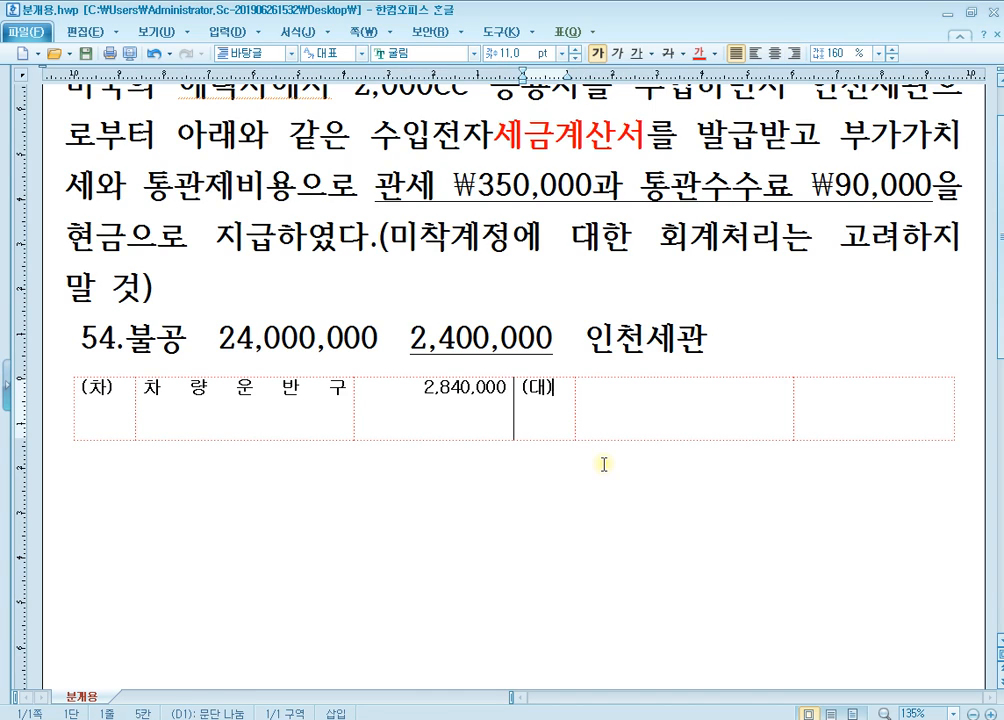
- Complete the credit side of the journal table with the account 현금 and the amount 2,840,000
key(Tab)
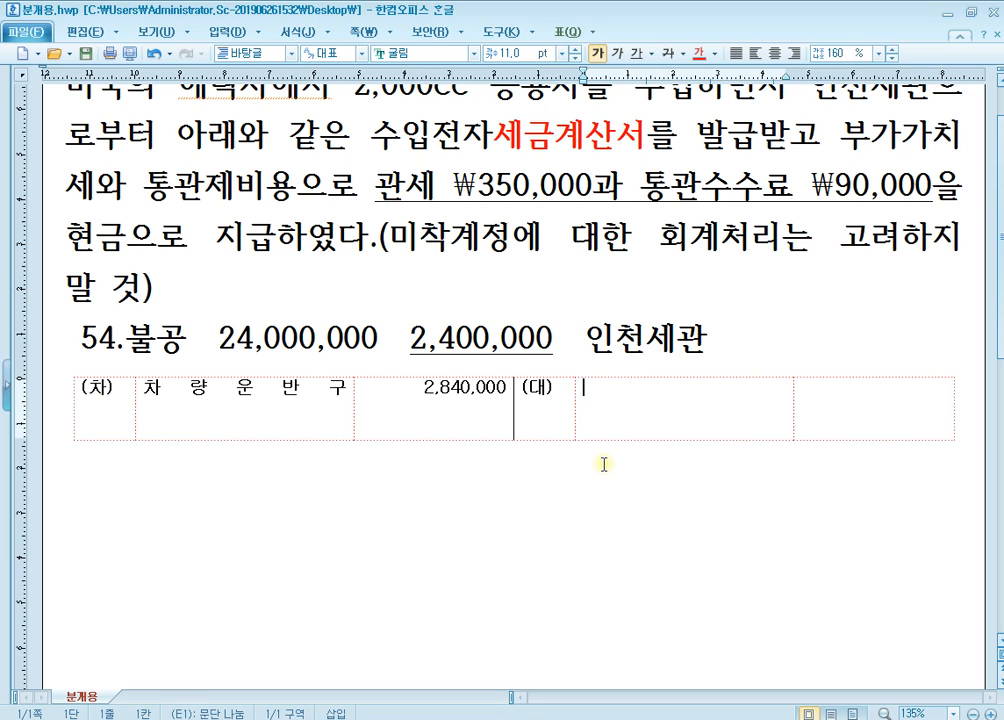
text(현금)
key(Tab)
text(2)
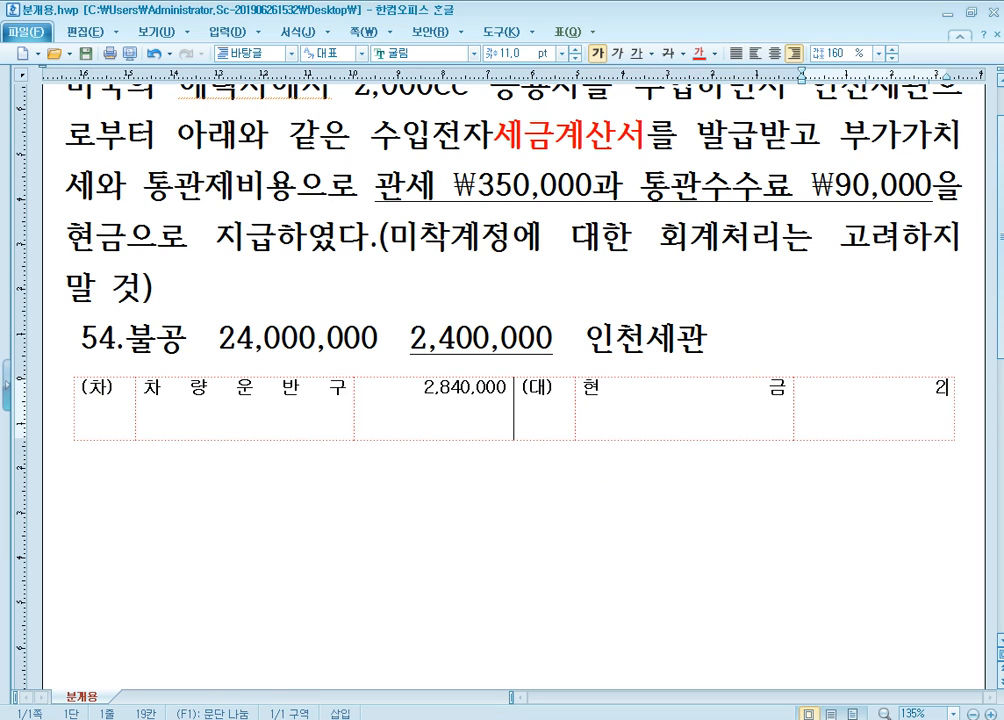
text(,840,000)
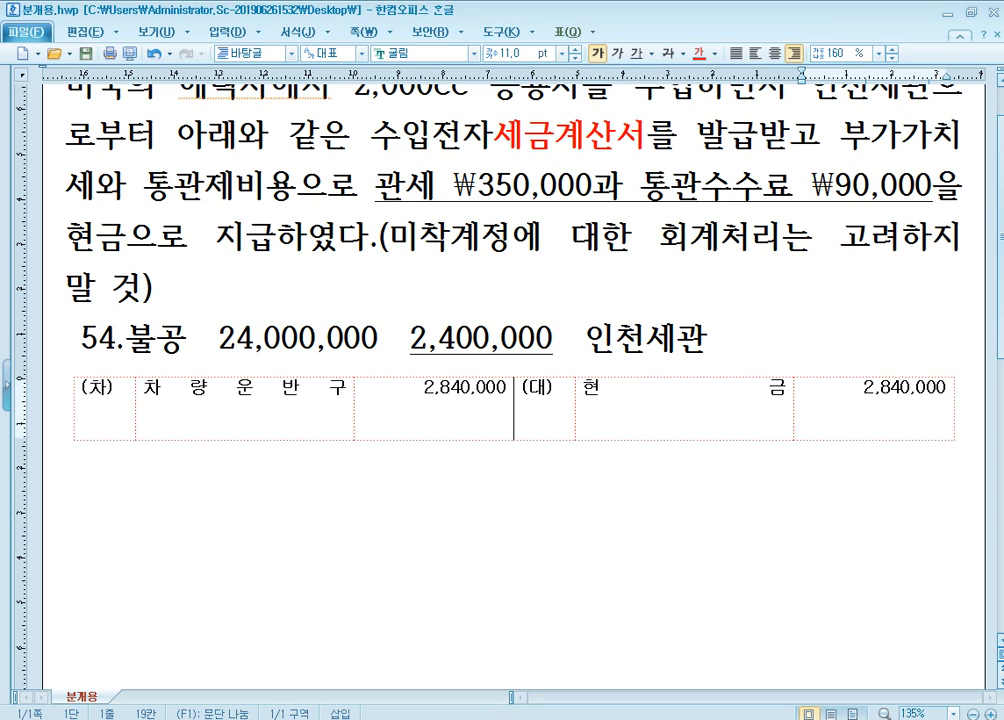
- Switch to the 매입매출전표입력 window and start a new line dated the 18th with type 54 (불공)
mouse_move(471, 719)
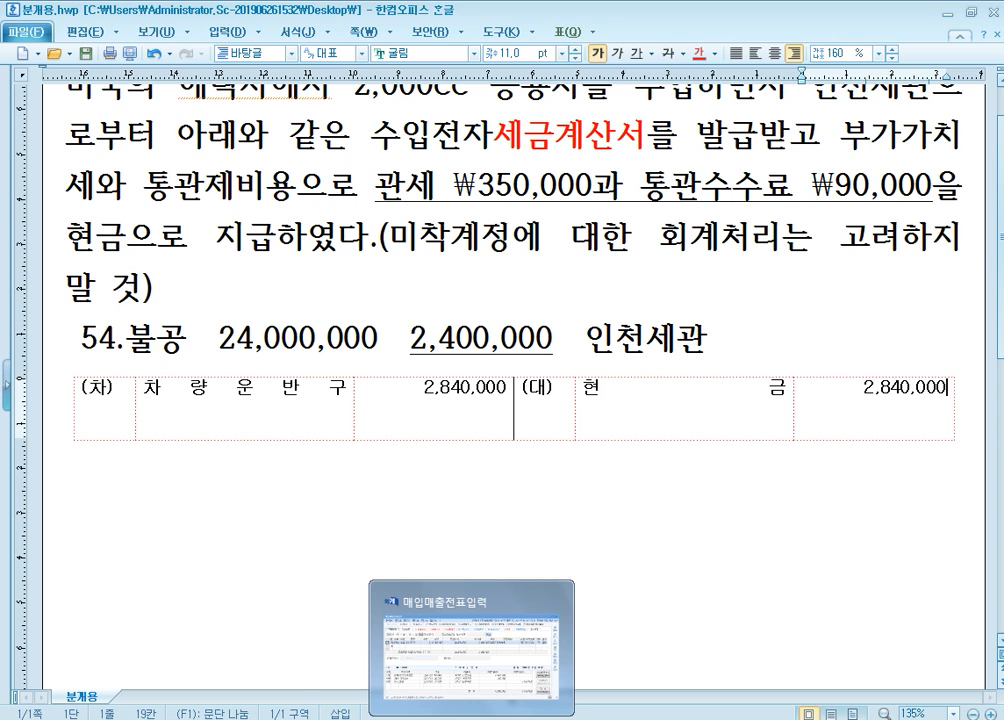
click(481, 712)
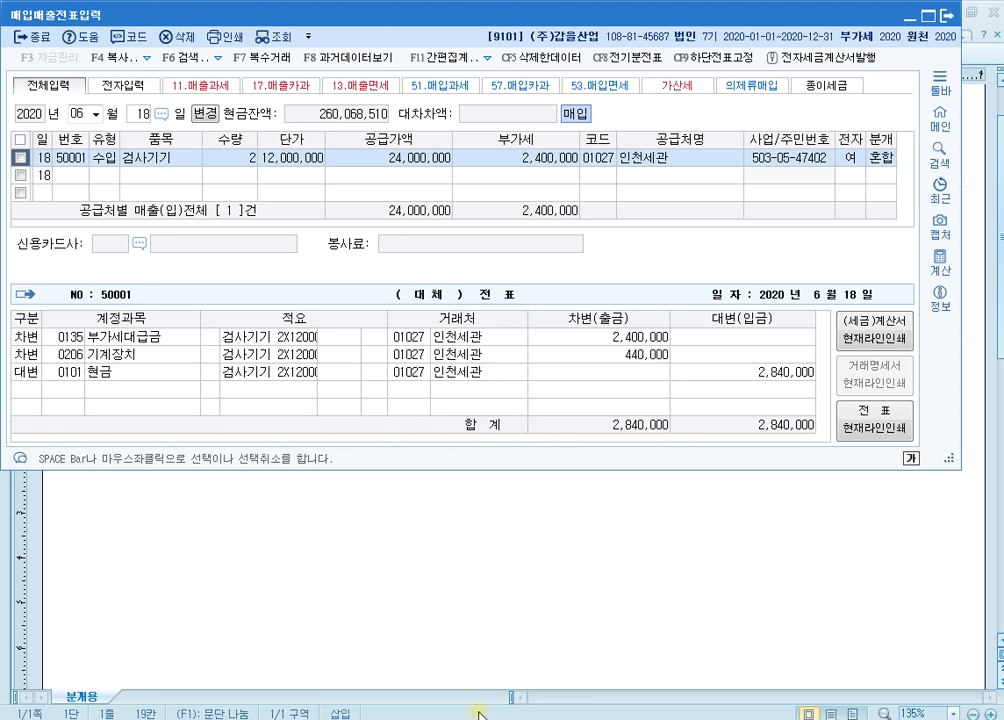
click(104, 175)
text(54)
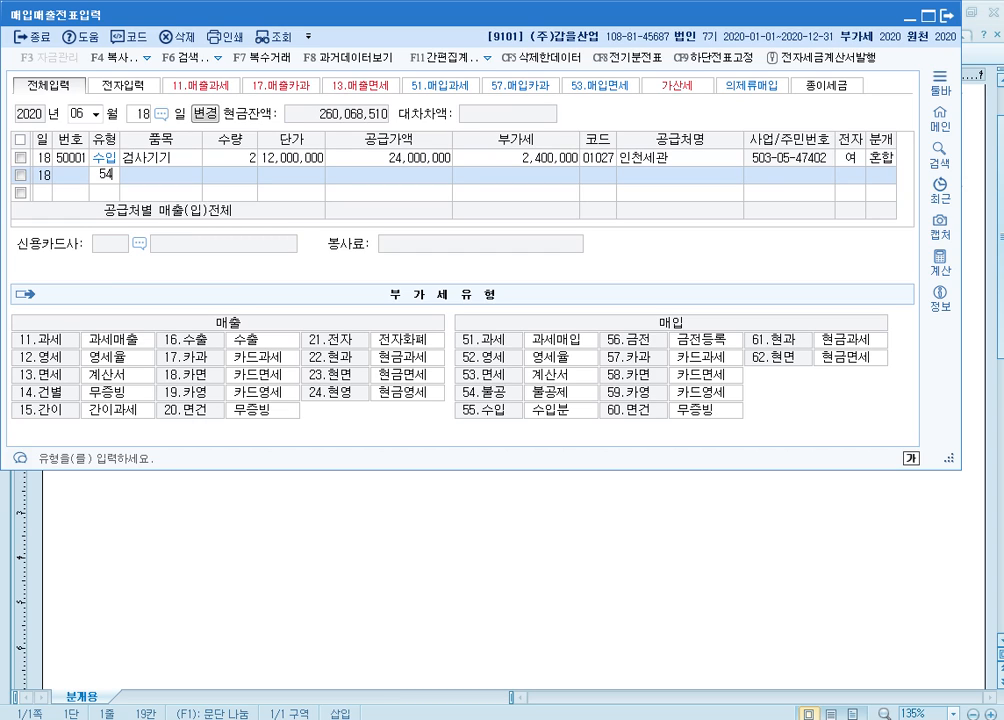
key(Return)
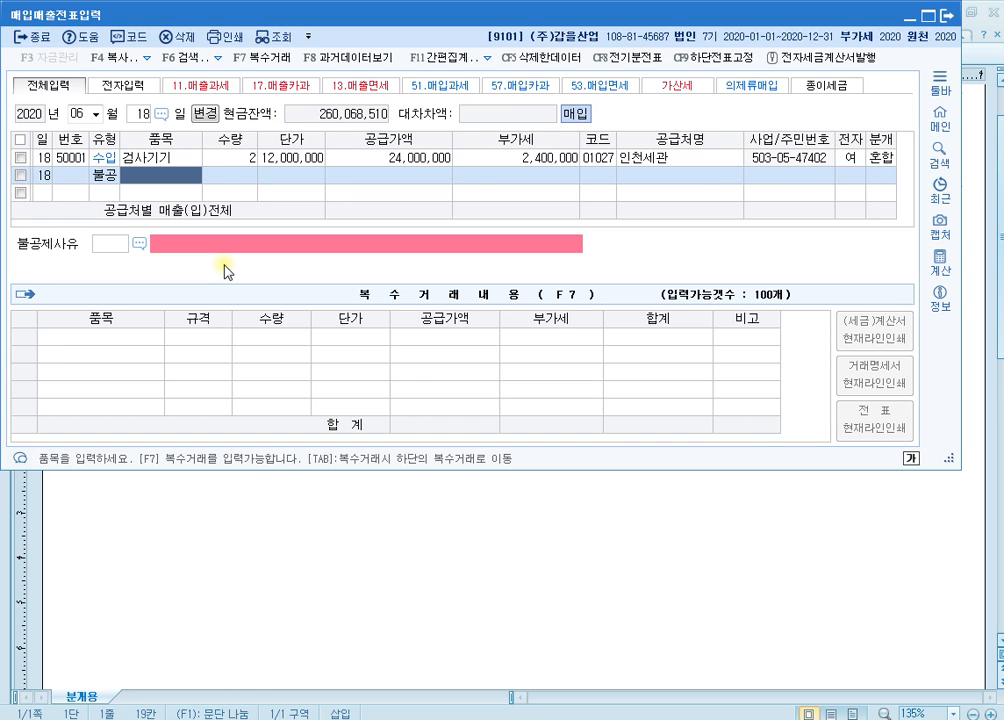
- Enter 승용차 as the item on the new 불공 line
text(ㅅ용)
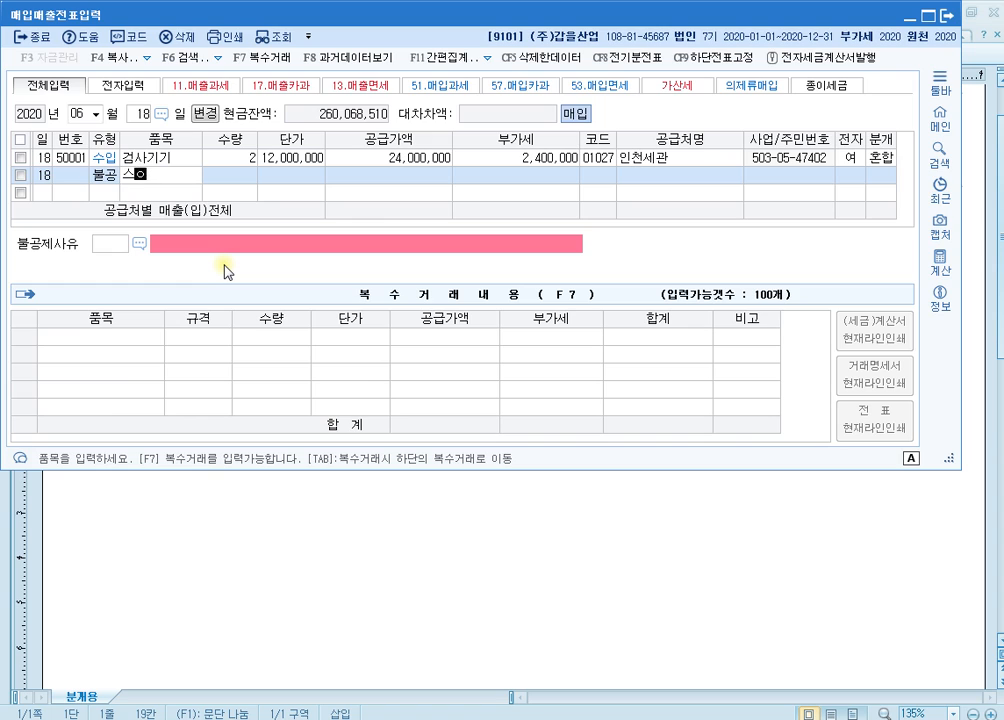
key(BackSpace)
key(BackSpace)
text(스)
text(용차)
key(Return)
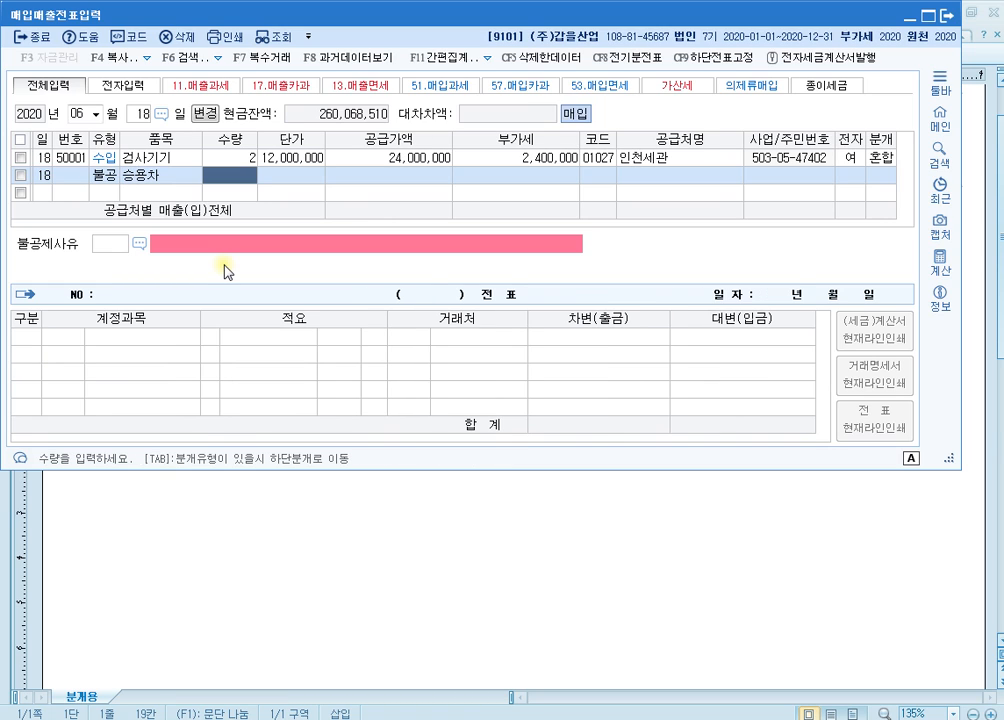
- Leave the quantity and unit price empty and enter a supply value of 24,000,000 for the 승용차 line
key(Return)
key(Return)
text(24)
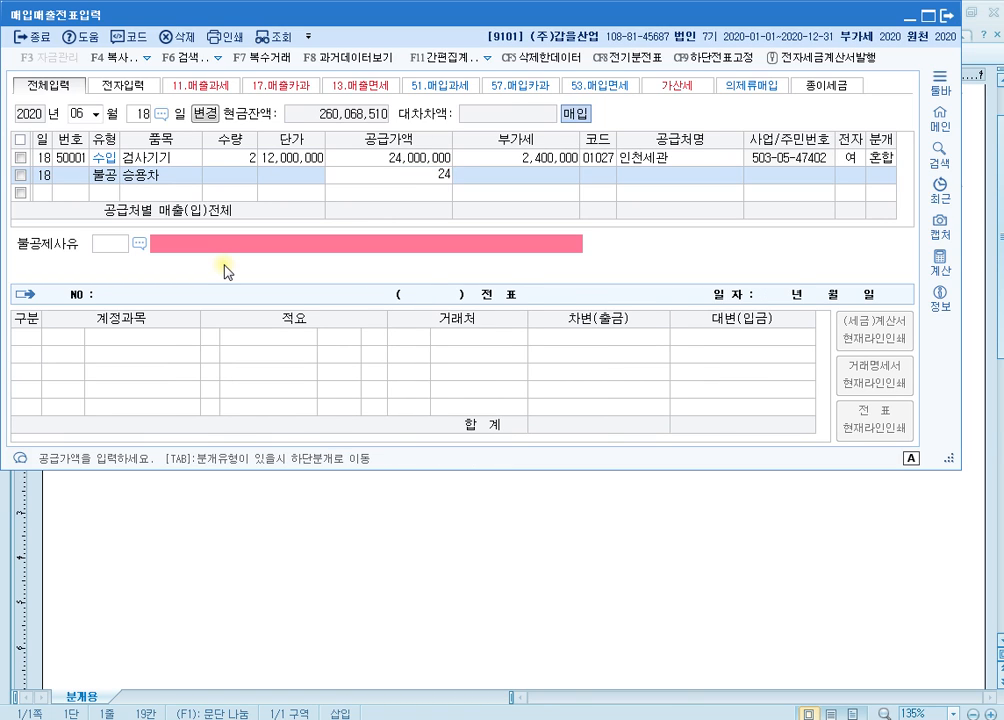
text(,000,000)
key(Return)
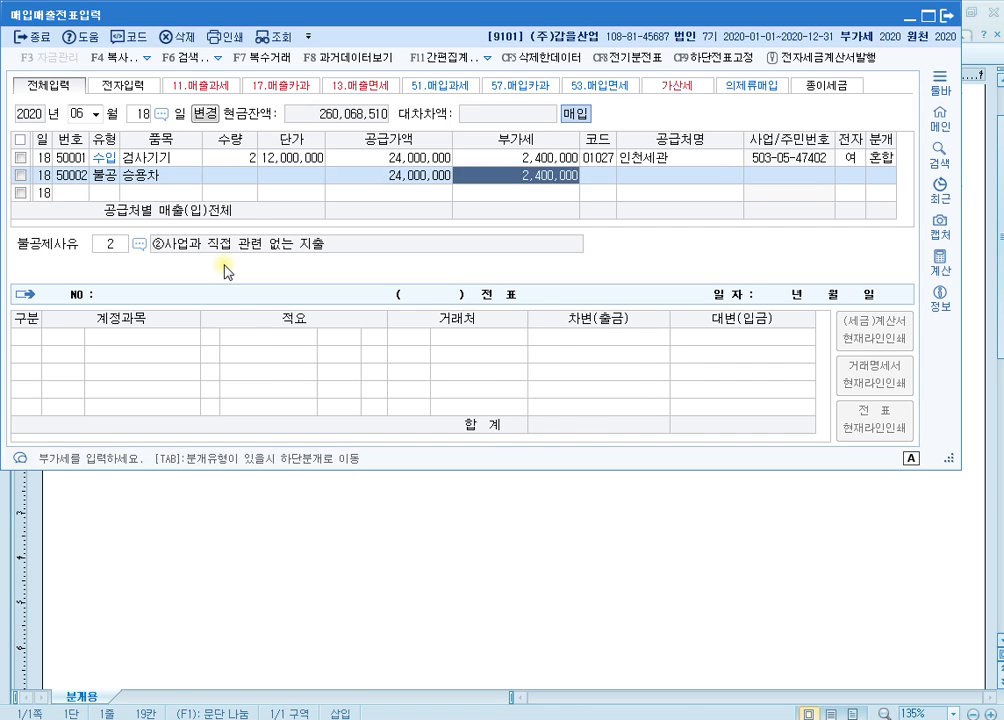
- Accept the VAT amount and set the supplier to 인천세관 using code 1027
key(Return)
key(Return)
key(Return)
text(1027)
key(Return)
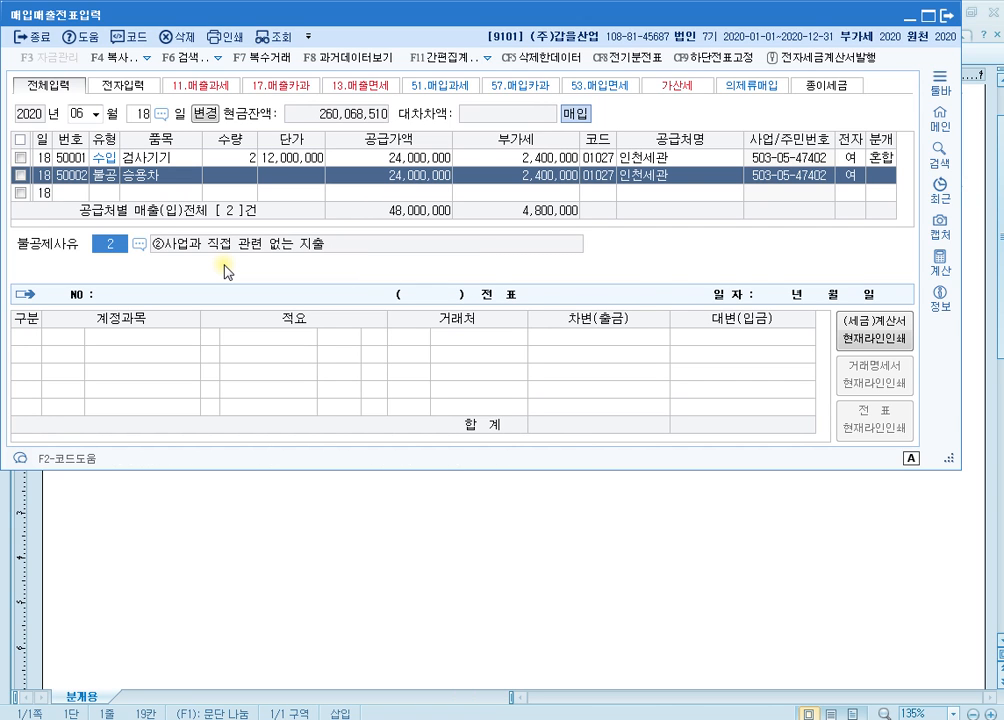
- Set the non-deduction reason to 3 (비영업용 소형승용자동차 구입·유지 및 임차) and the journal type to 3 (혼합)
text(3)
key(Return)
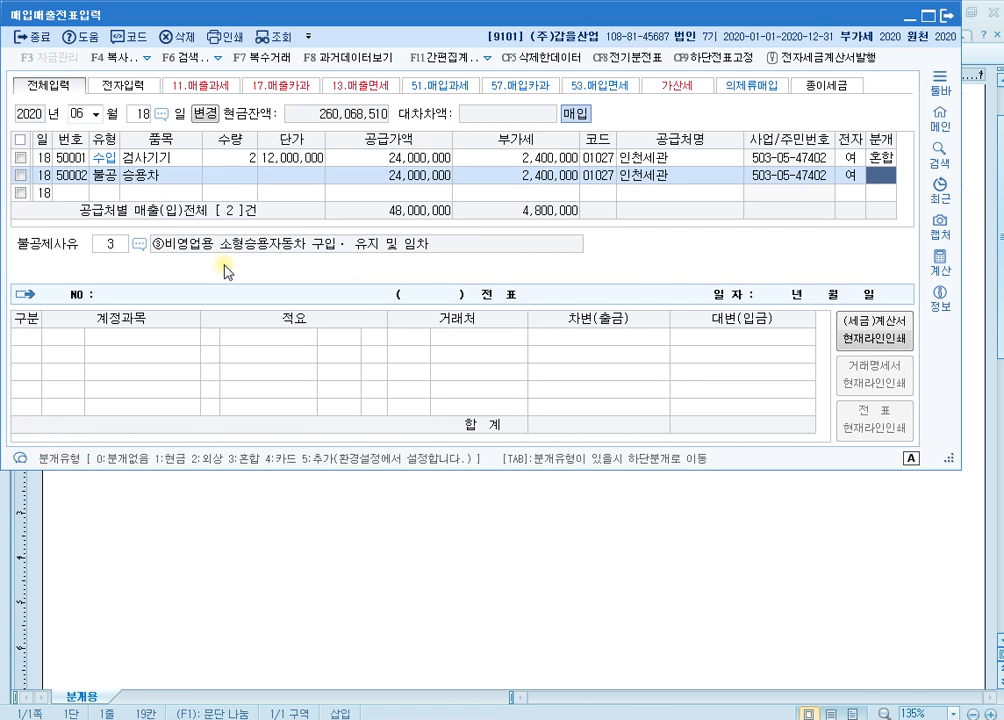
text(3)
key(Return)
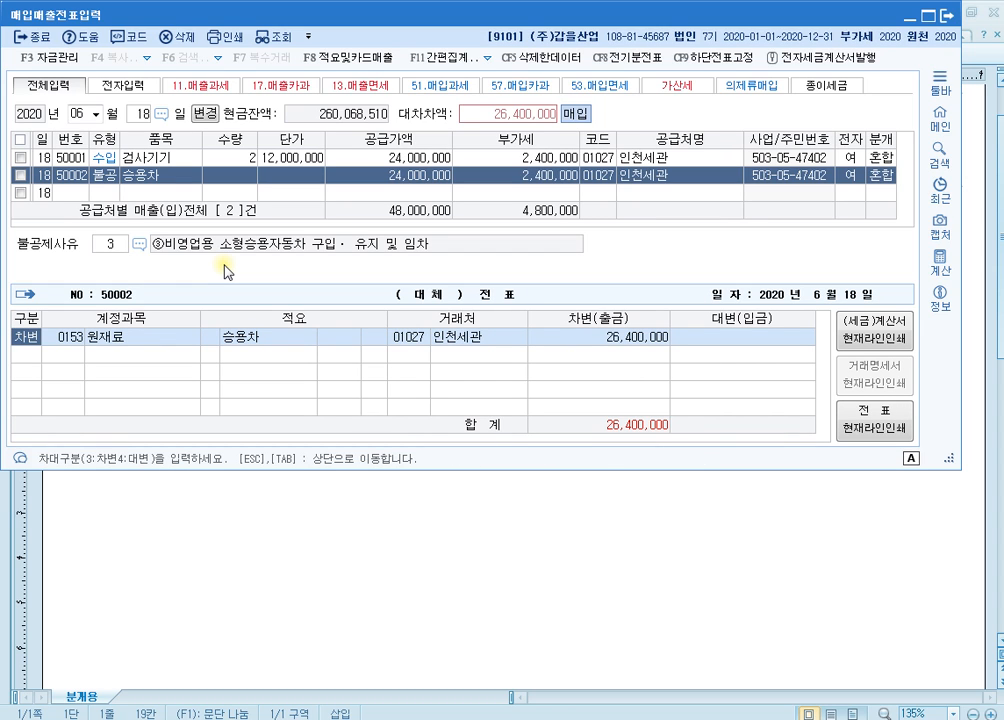
- Change the debit line's account in the 승용차 voucher to 208 (차량운반구)
key(Return)
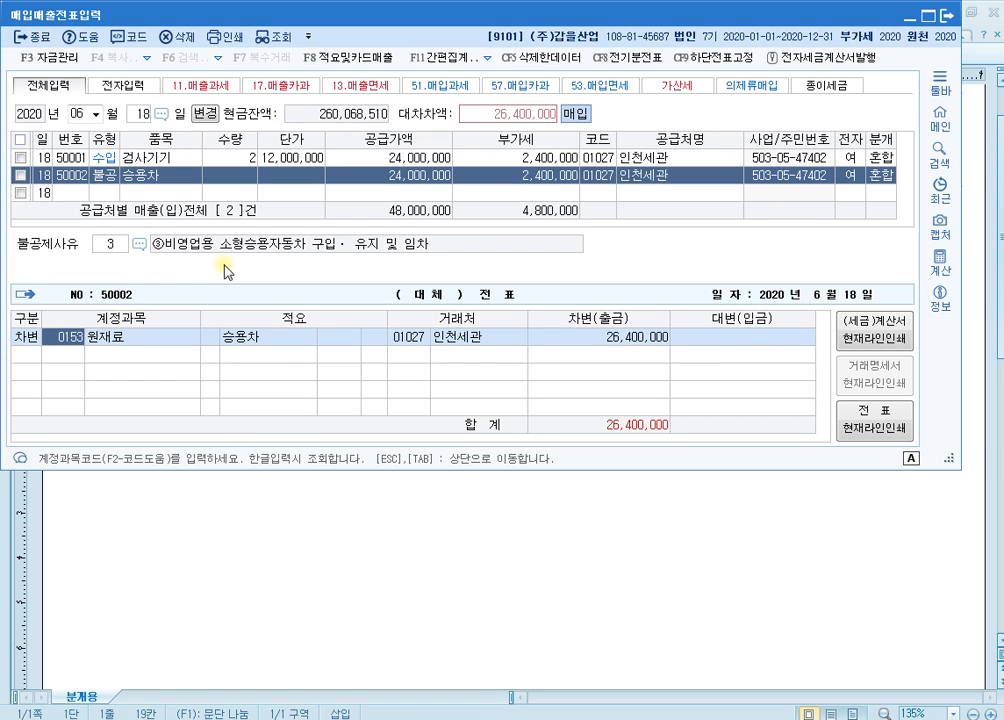
text(20)
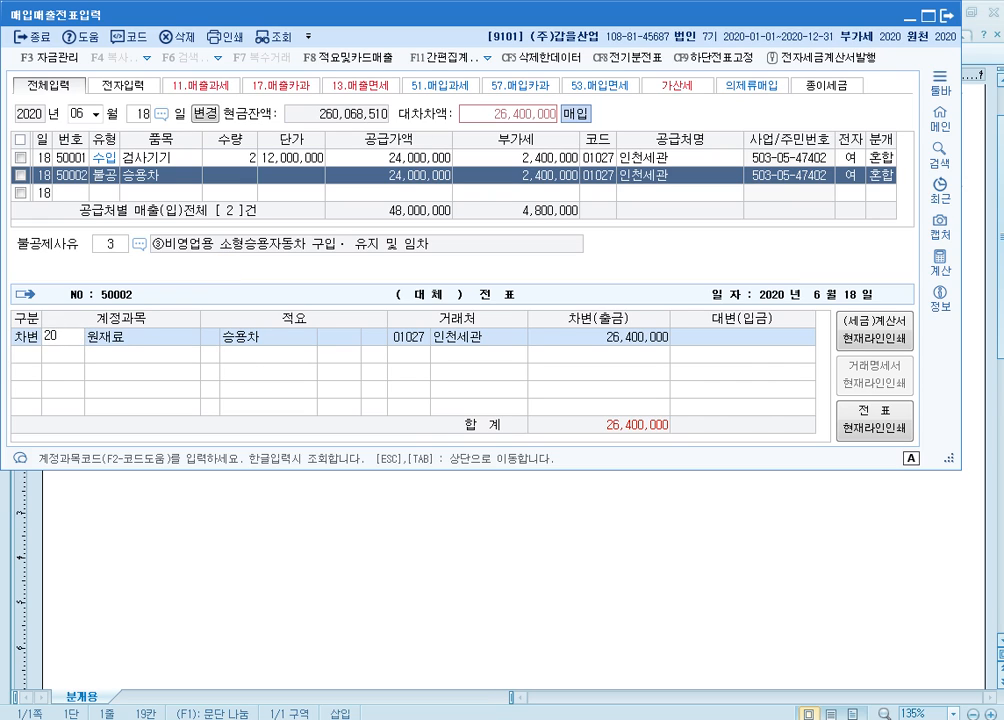
text(8)
key(Return)
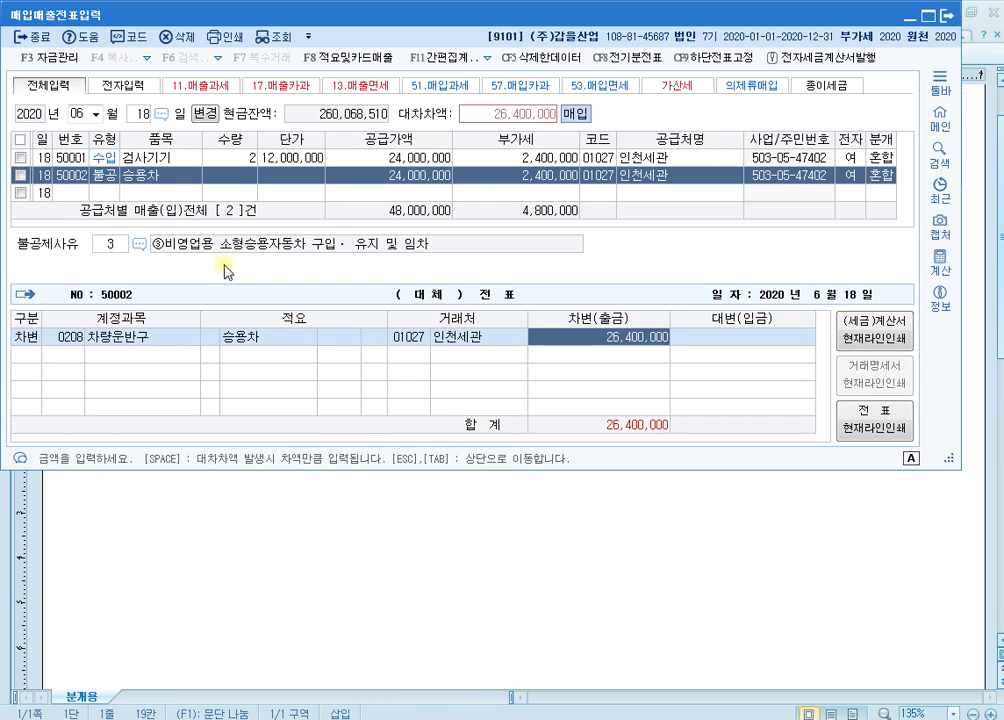
- Set the debit amount of the 차량운반구 line to 2,840,000
click(637, 343)
key(ctrl)
key(ctrl)
key(ctrl)
key(ctrl)
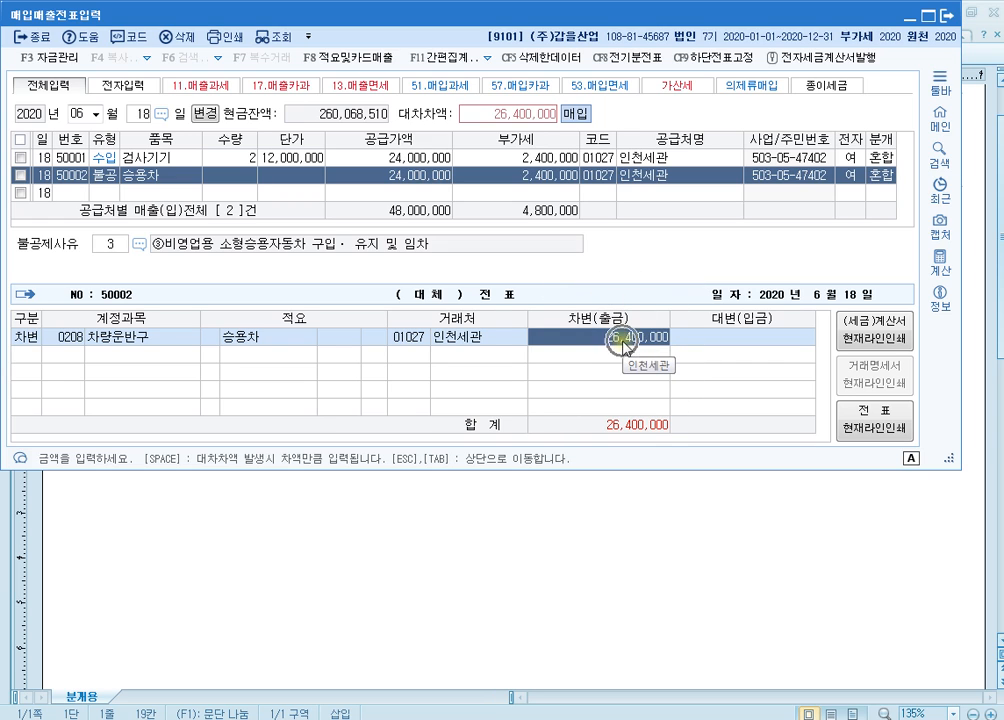
text(2,840)
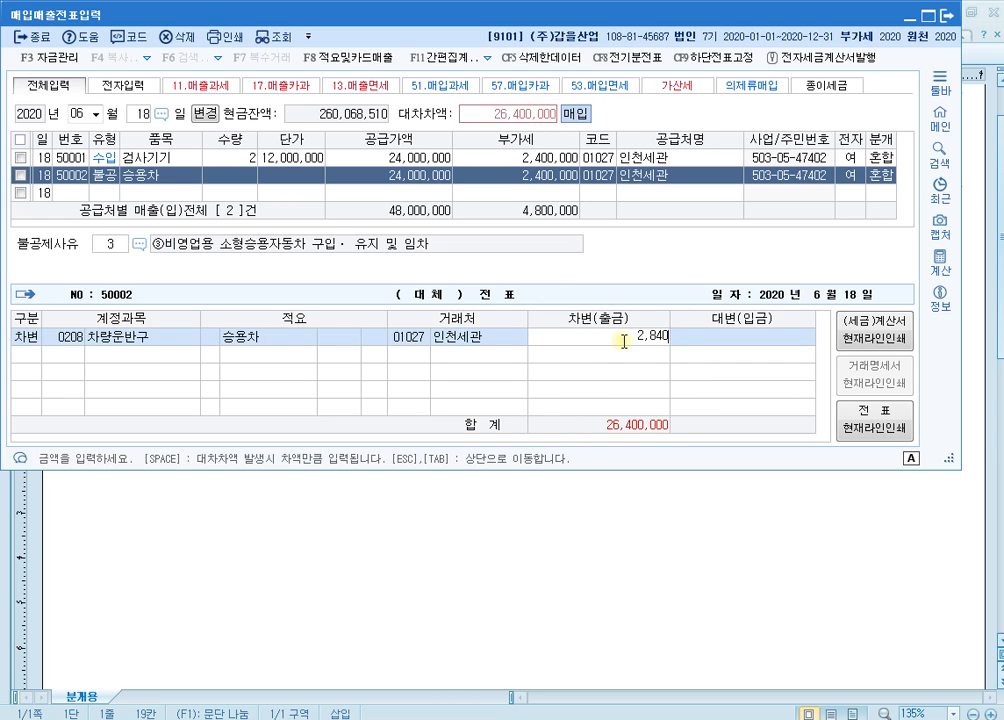
text(,000)
key(Return)
click(621, 342)
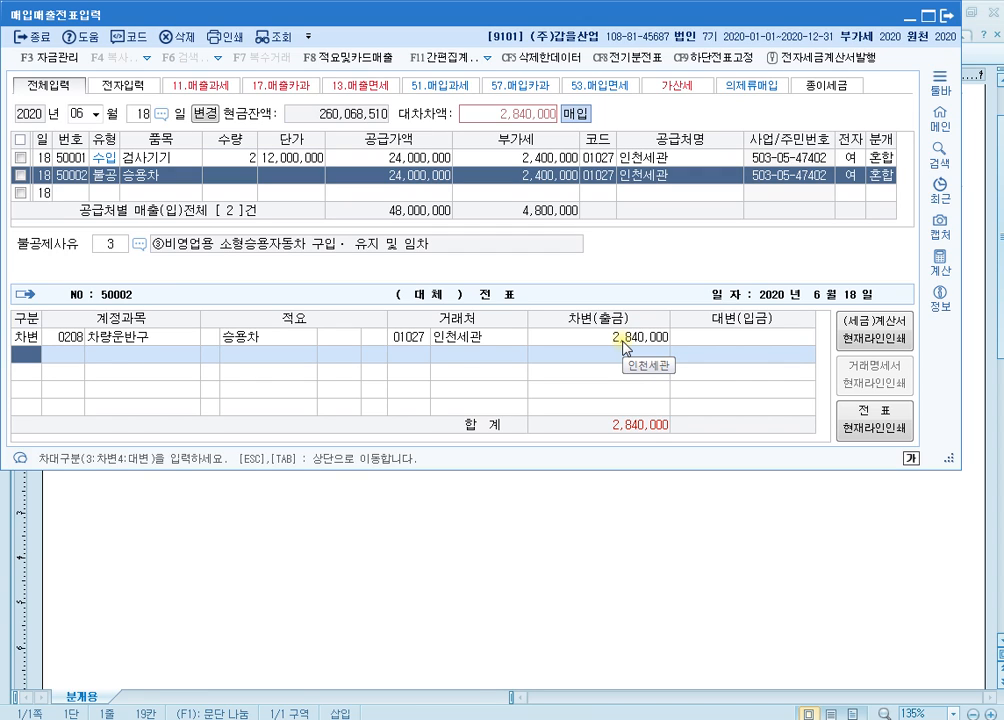
- Add a credit line to the 승용차 voucher with account 101 (현금) for 2,840,000 and finish the voucher
text(4101)
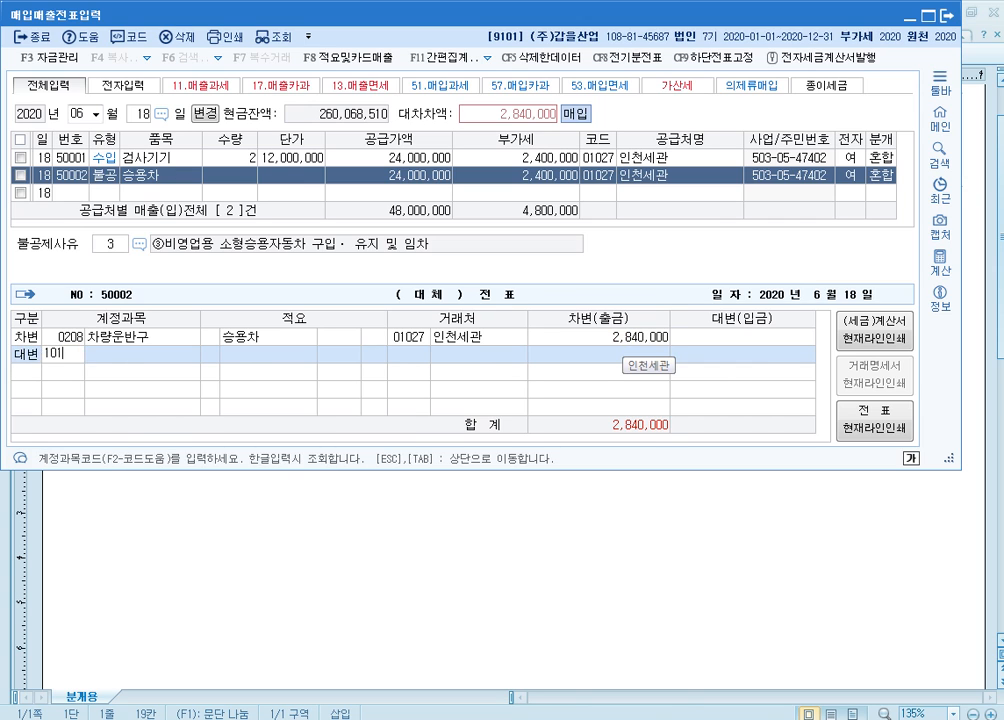
key(Return)
key(Return)
key(Escape)
key(Up)
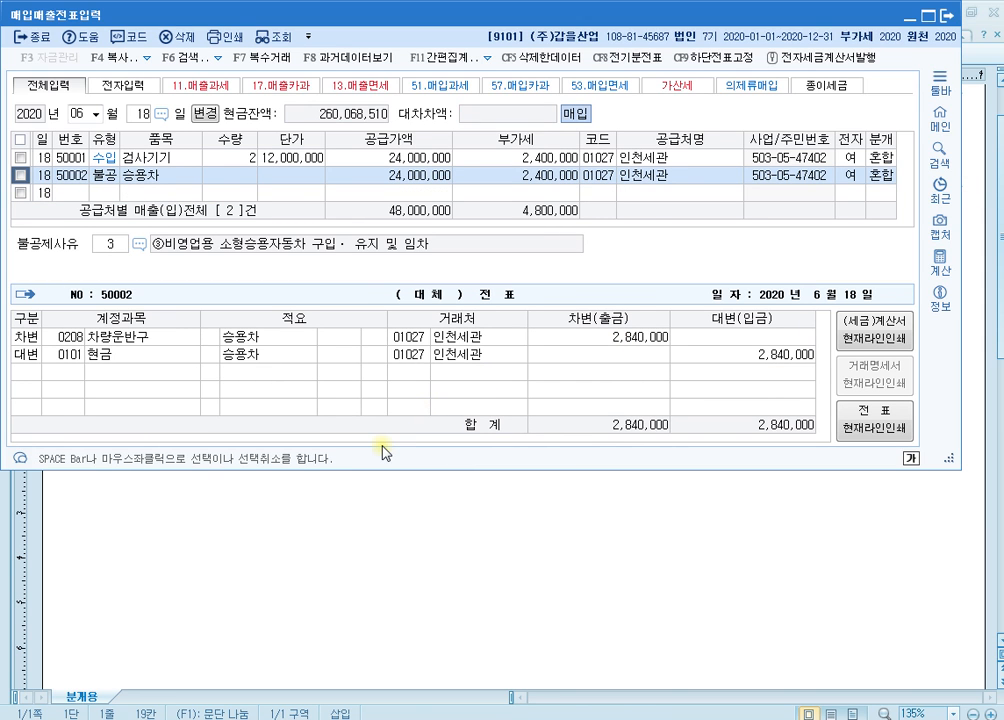
- Compare the journal lines and VAT treatment of the 검사기기 and 승용차 vouchers with the entry written in 분개용.hwp
key(Up)
key(Down)
key(Up)
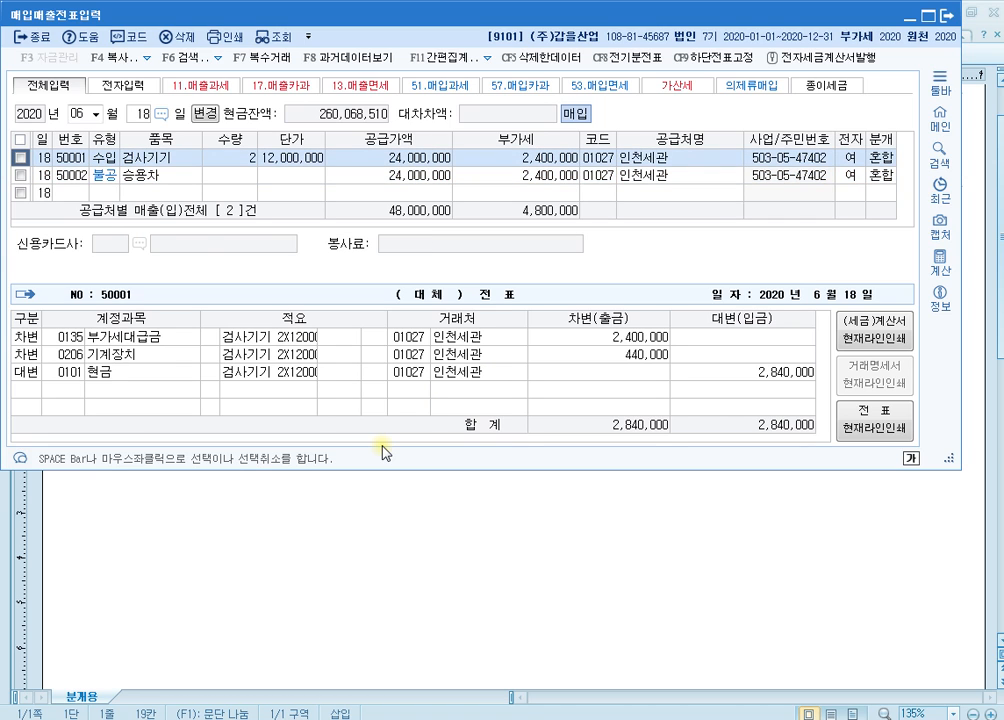
key(Down)
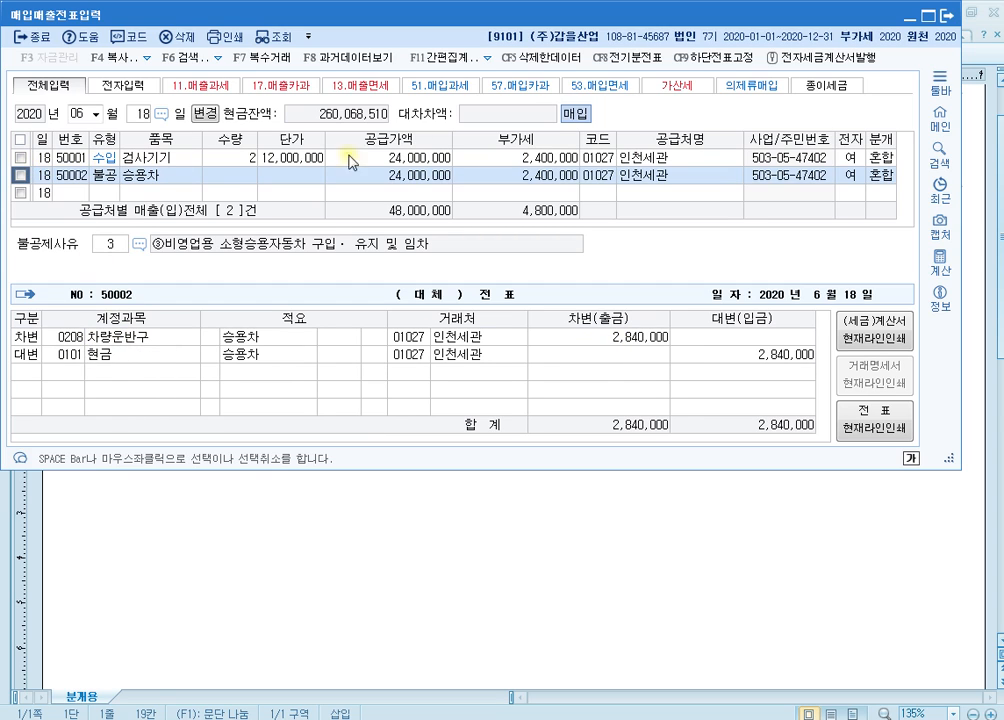
click(430, 158)
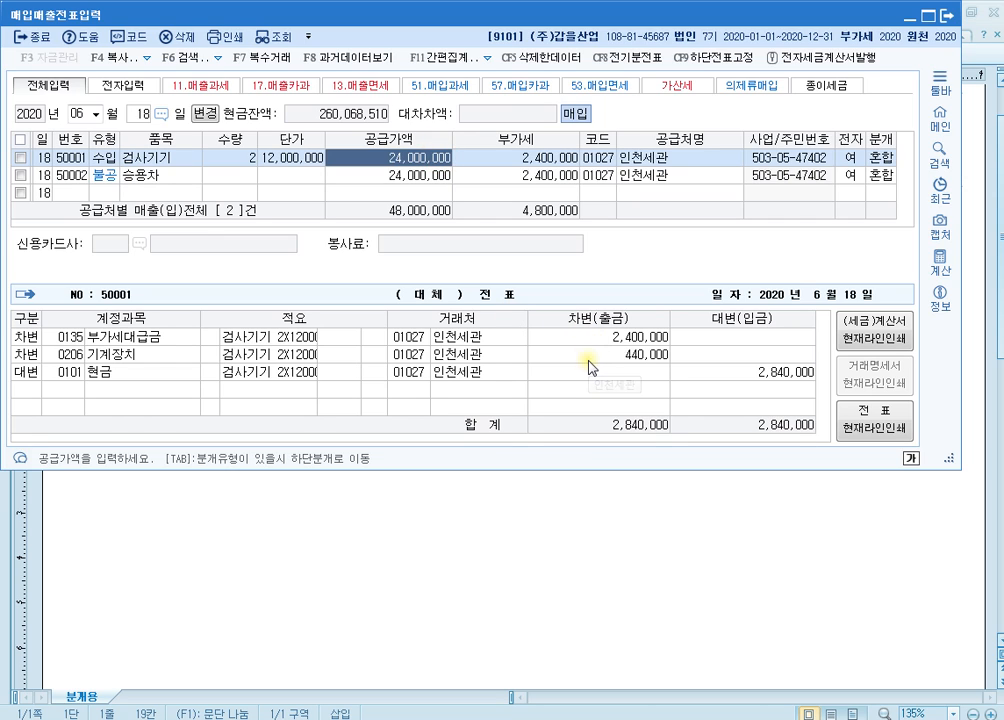
click(589, 339)
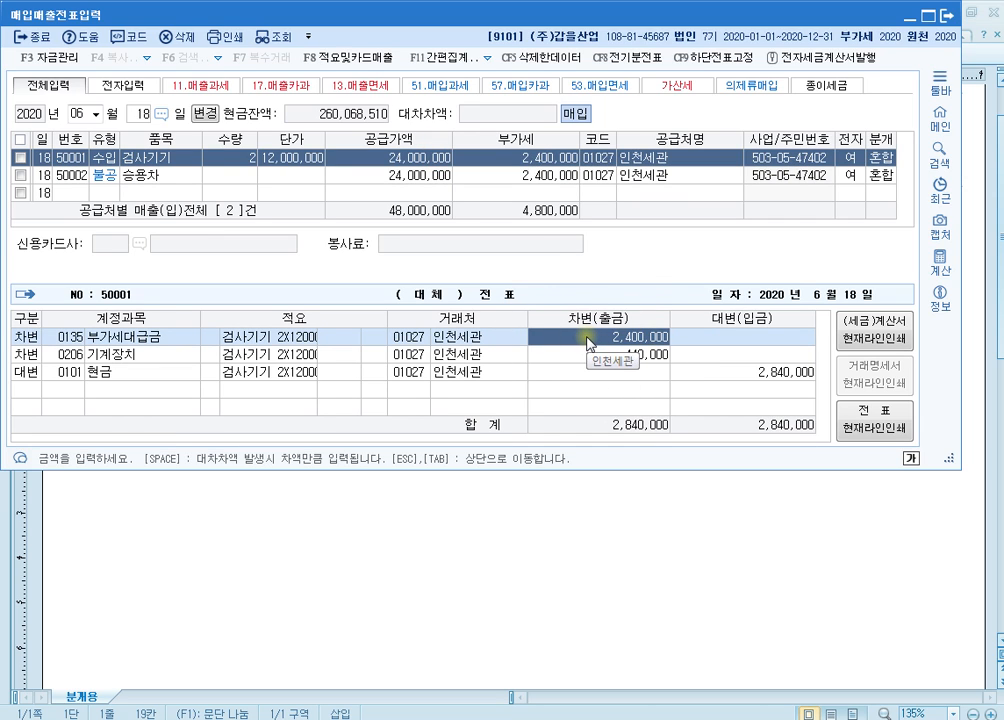
click(548, 179)
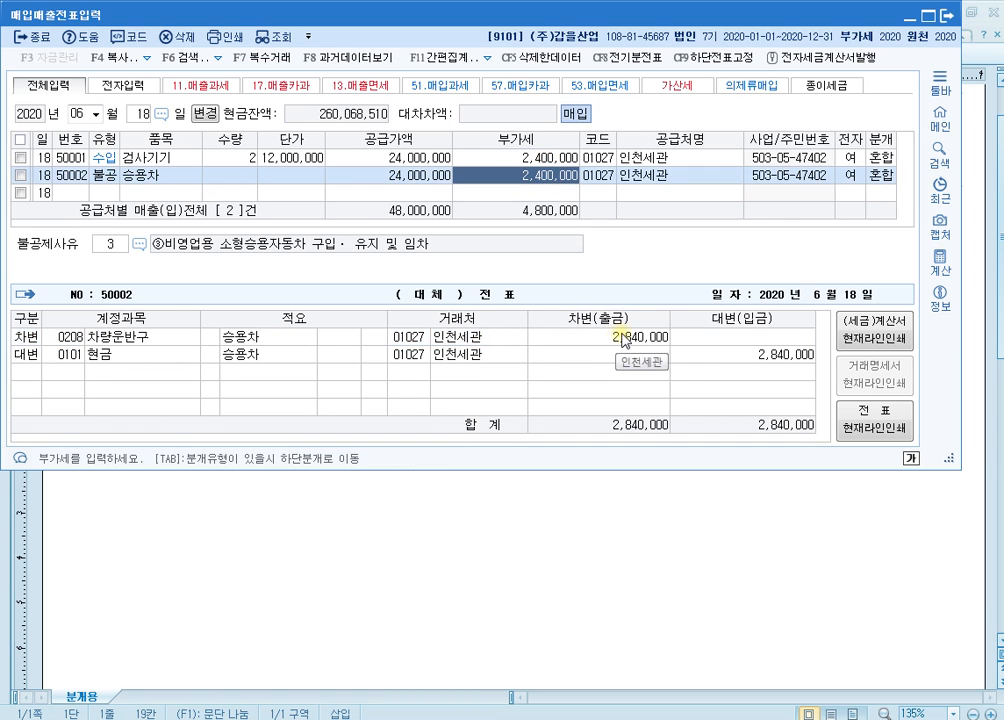
click(627, 338)
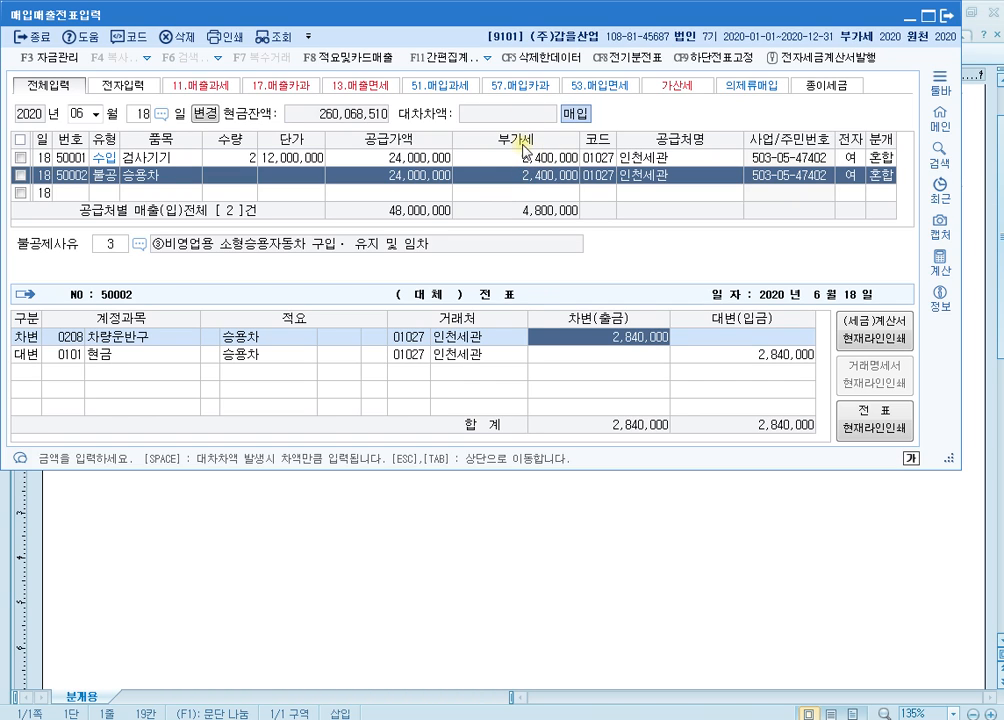
click(578, 542)
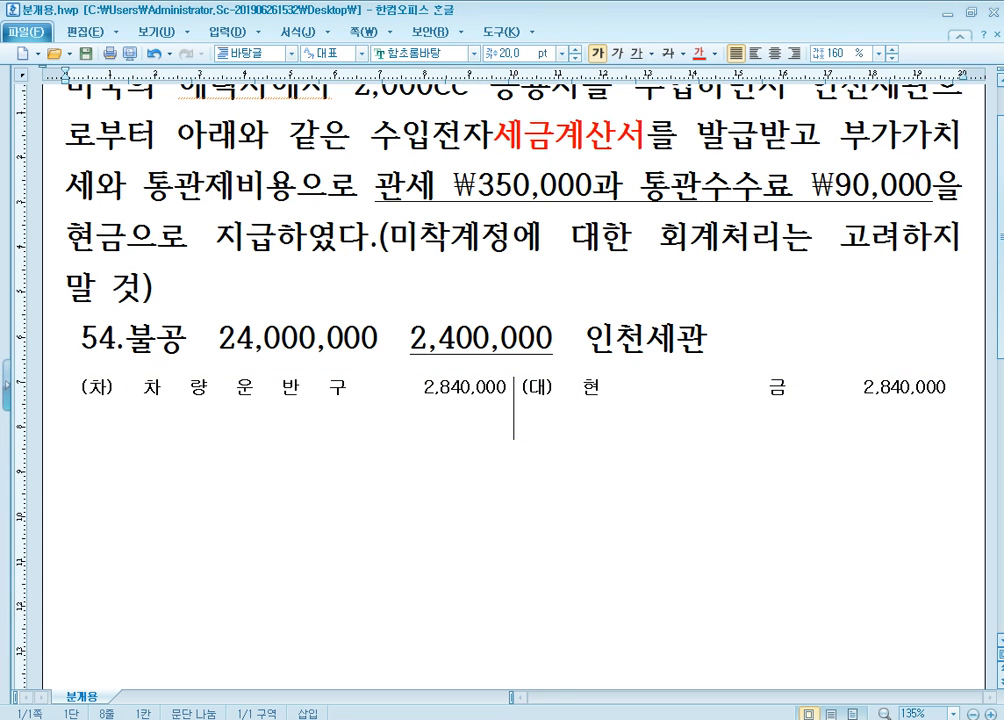
- Switch to the PDF workbook, go to question 31 and underline "외상매출금과 제품매출에서 직접 차감"
click(400, 718)
drag(558, 432, 558, 222)
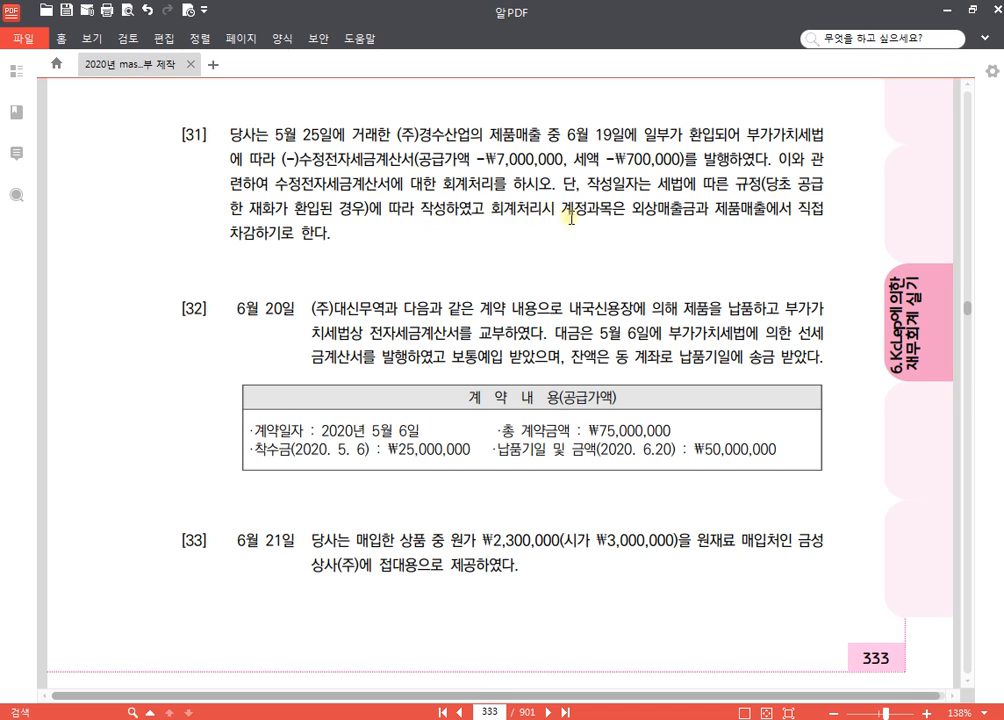
drag(631, 208, 257, 233)
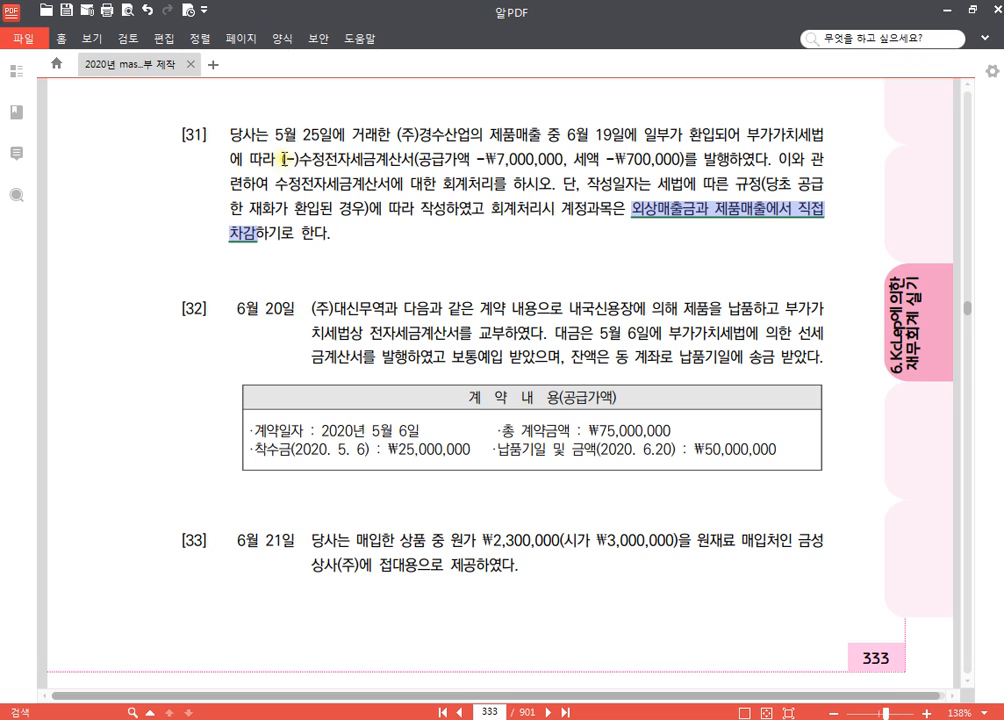
- Highlight the (-)수정전자세금계산서 amounts phrase, the word 환입 and the date 6월 19일 in question 31
drag(281, 158, 716, 156)
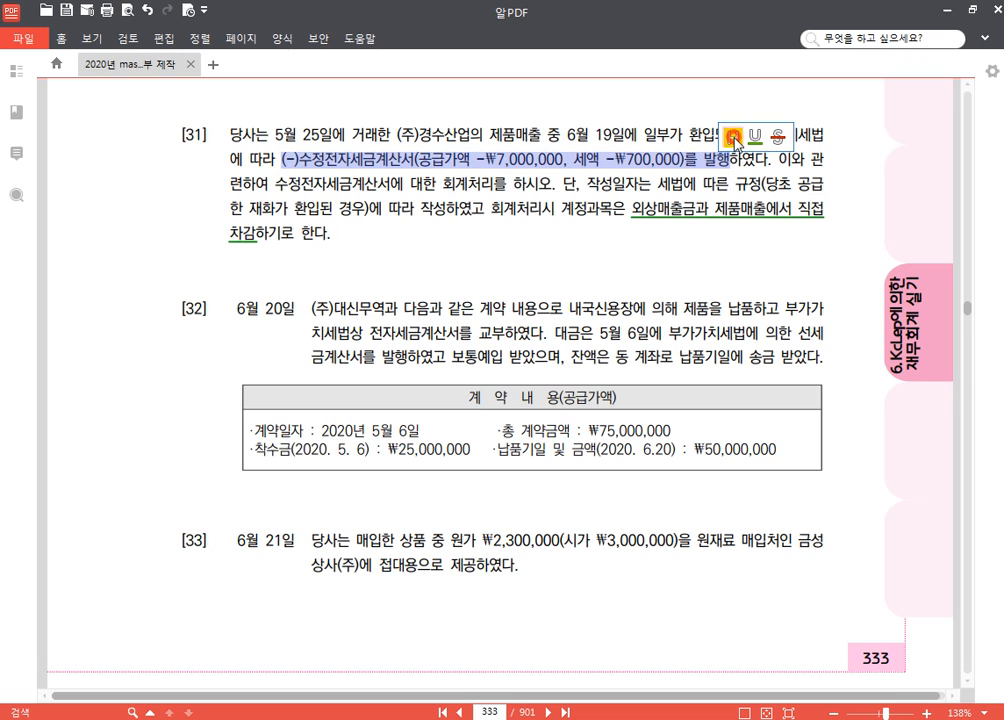
click(732, 135)
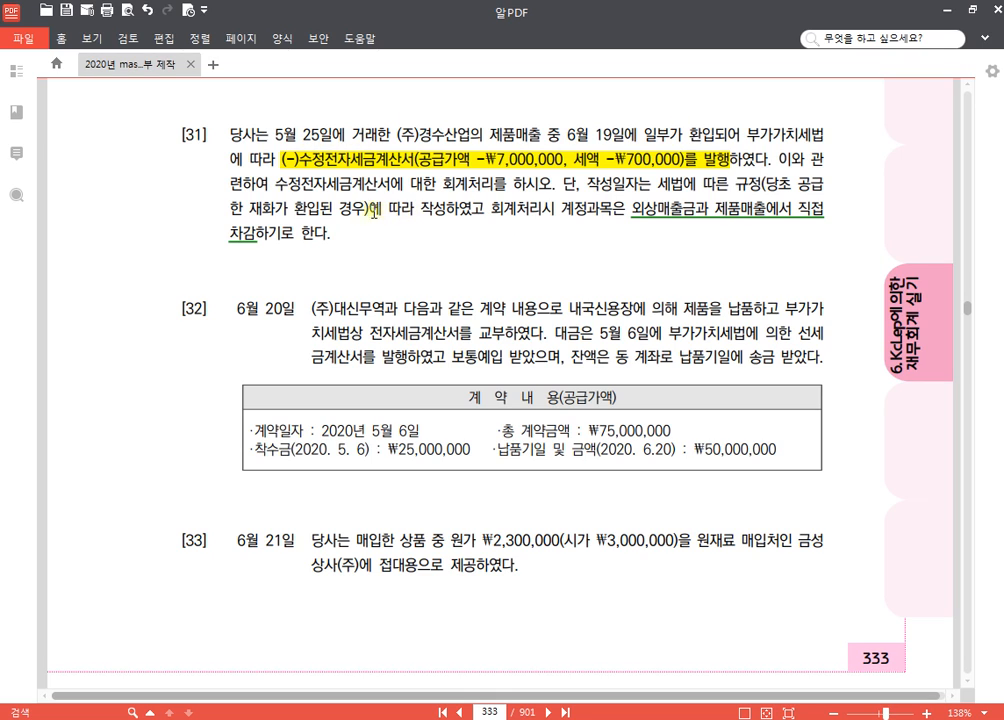
drag(289, 209, 321, 209)
click(322, 178)
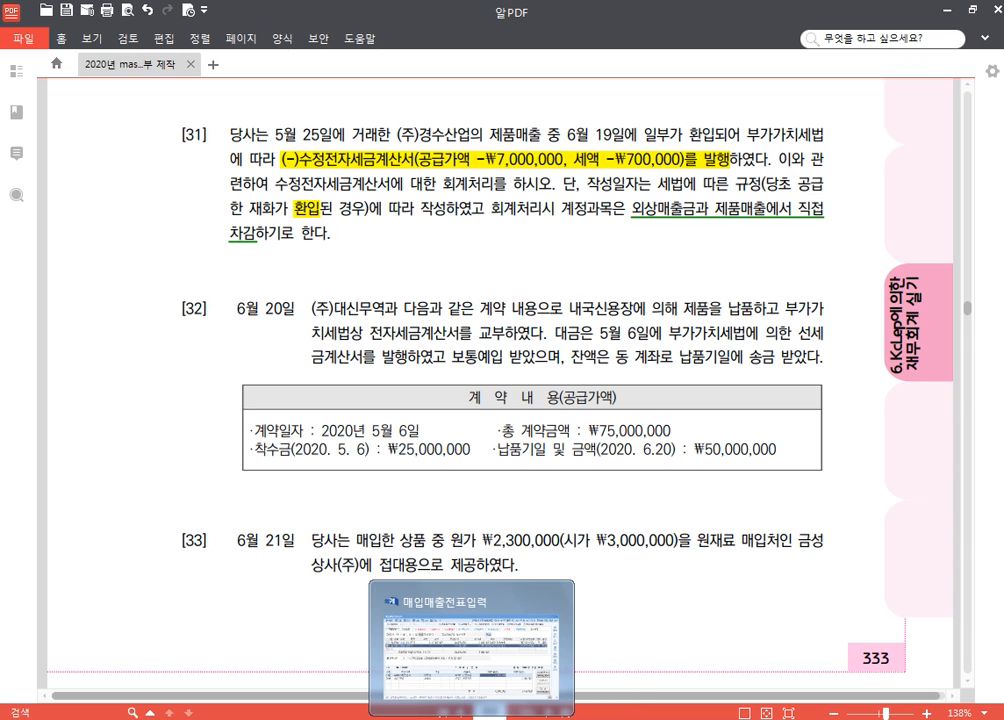
drag(567, 133, 620, 141)
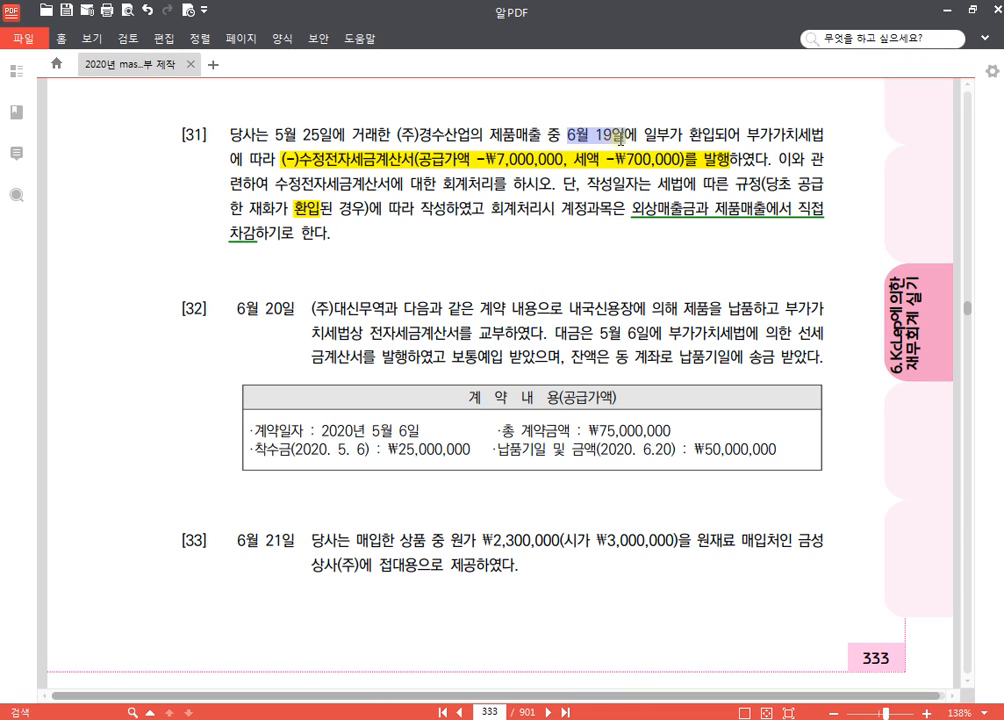
click(632, 105)
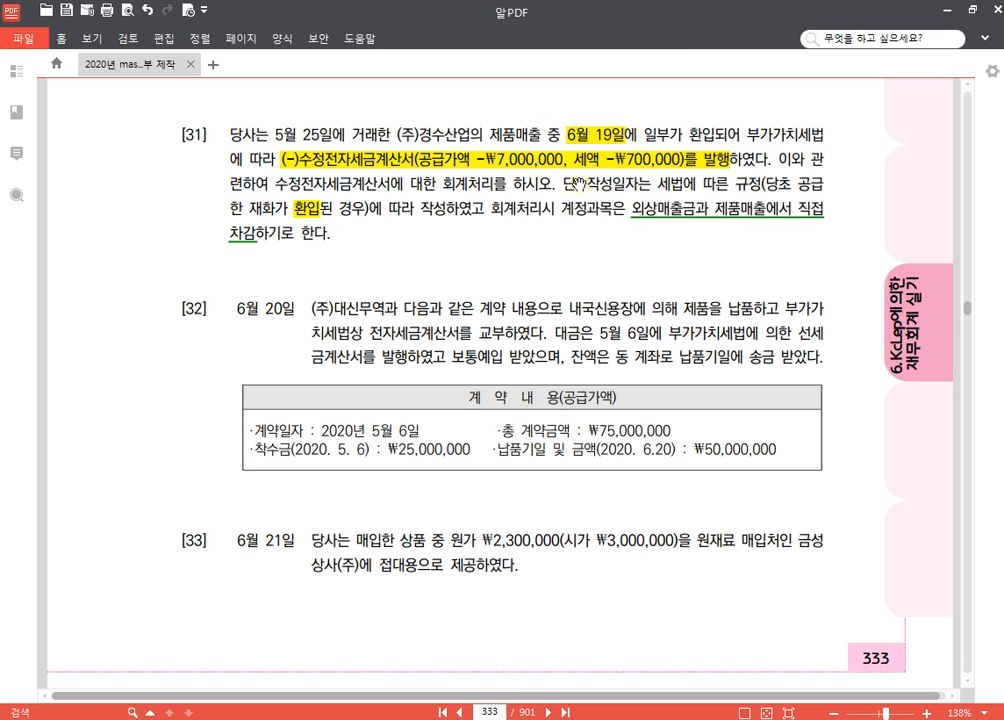
- Switch to 매입매출전표입력, set the voucher date to June 19 and choose VAT type 11 (과세)
mouse_move(473, 718)
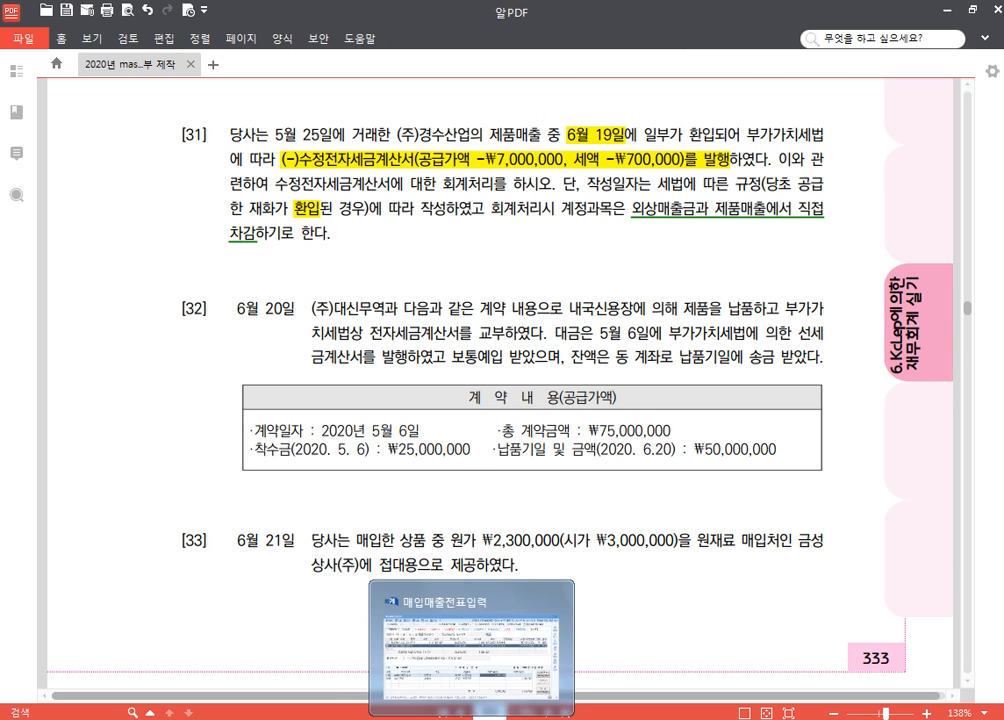
click(430, 621)
click(139, 110)
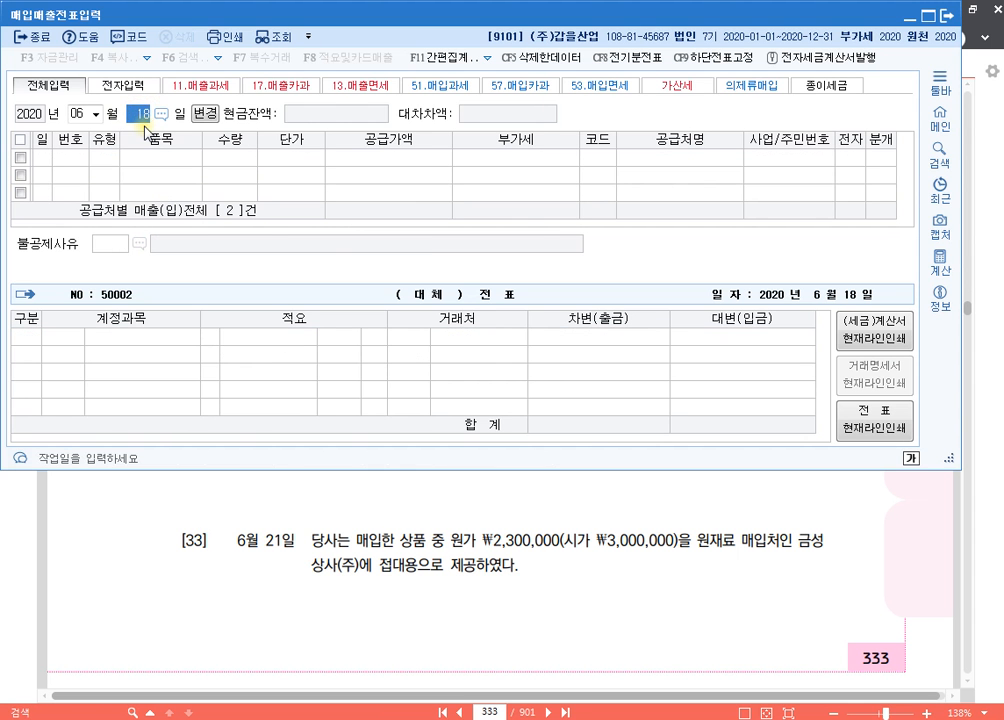
text(19)
key(Return)
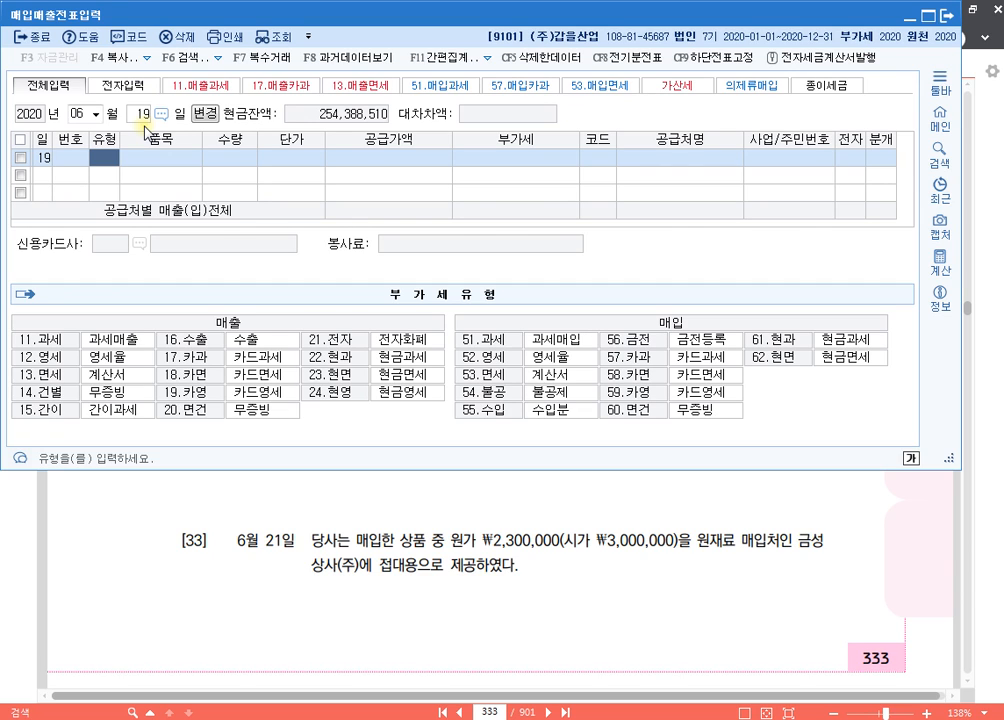
text(11)
key(Return)
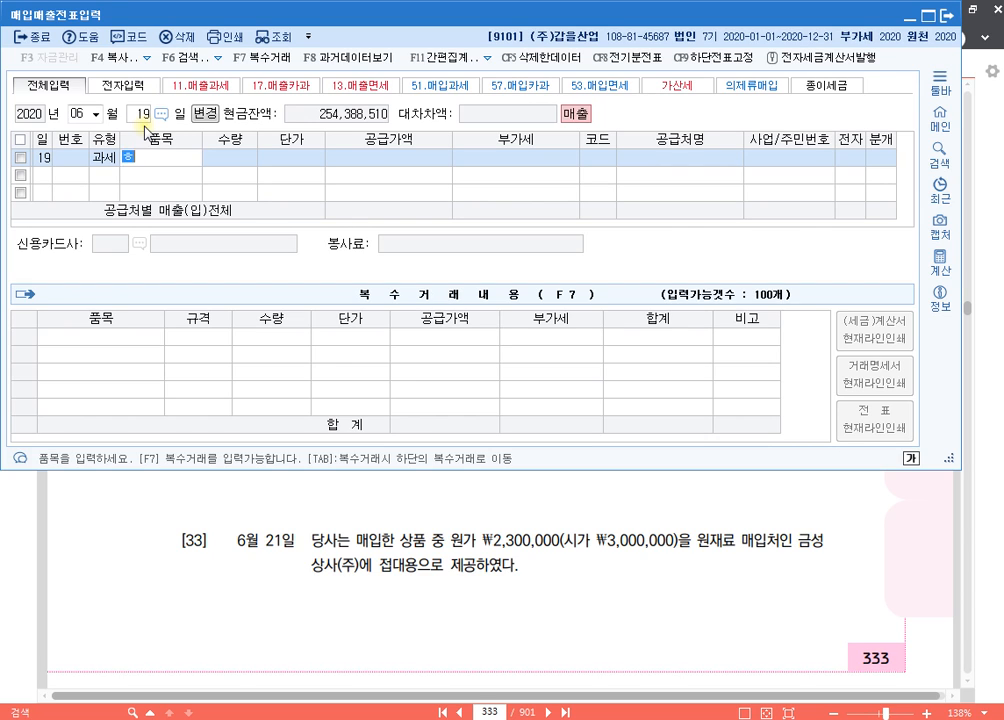
- Enter 환입 as the item and -7,000,000 as the supply value, accepting the calculated VAT
text(환입)
key(Return)
key(Return)
key(Return)
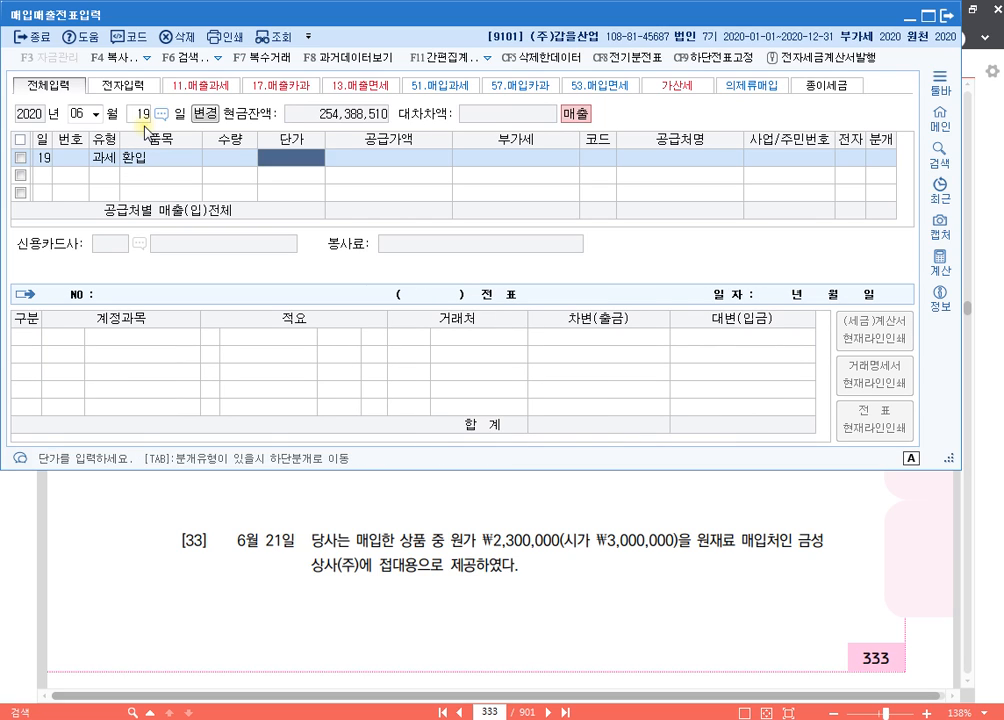
text(-7,000,000)
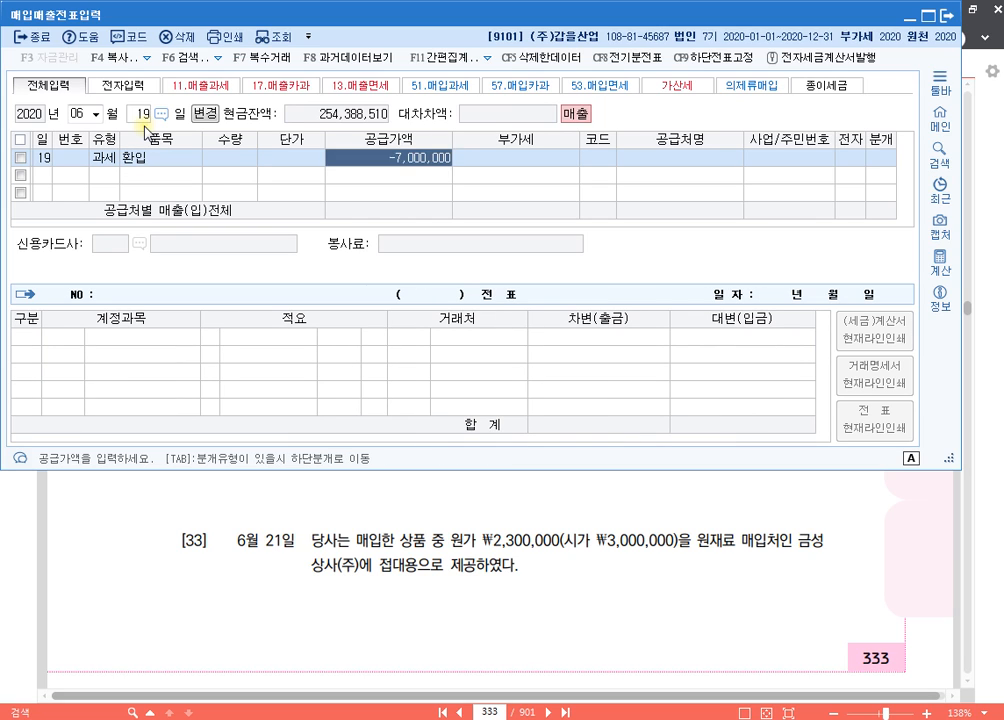
key(Return)
key(Return)
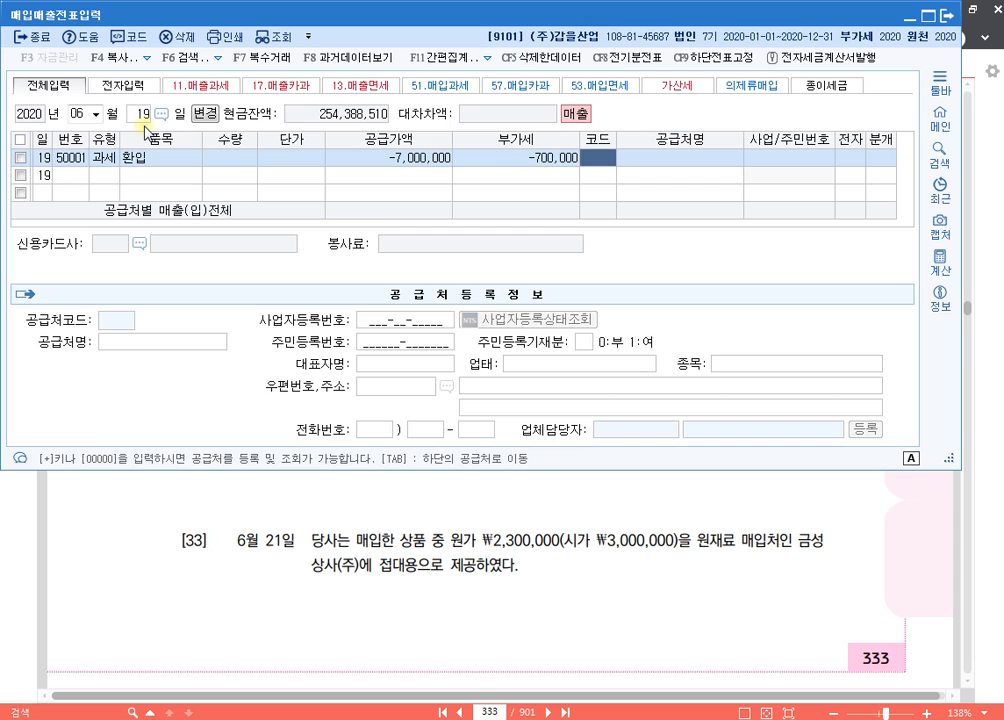
- Find the trading partner with 경수, select 경수산업(주) and mark the tax invoice as electronic (1)
text(경수)
key(Return)
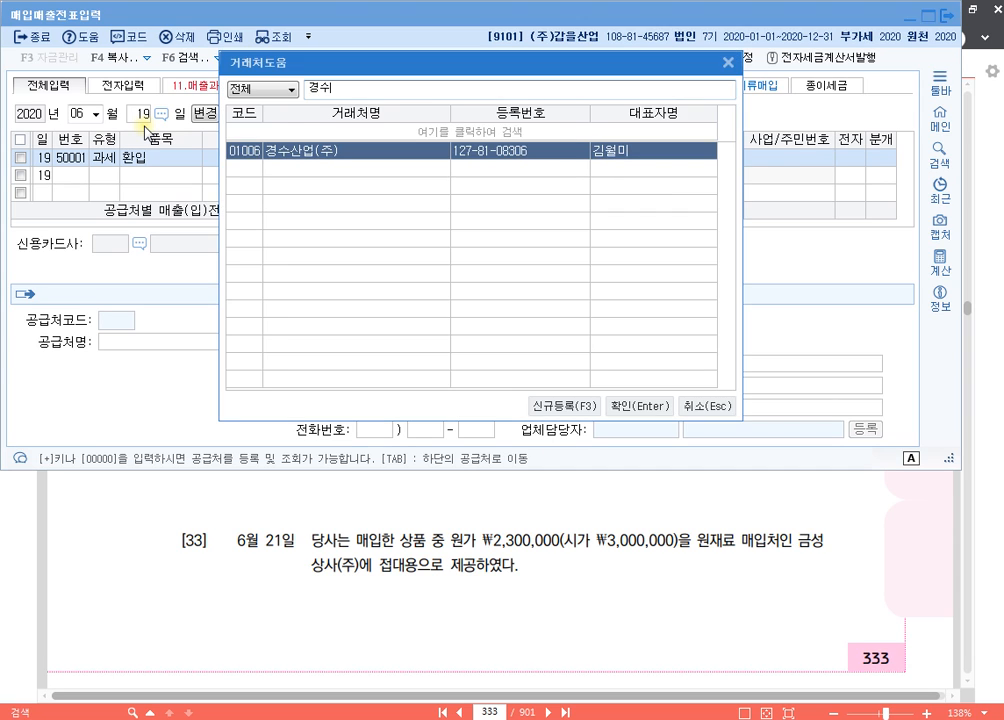
key(Return)
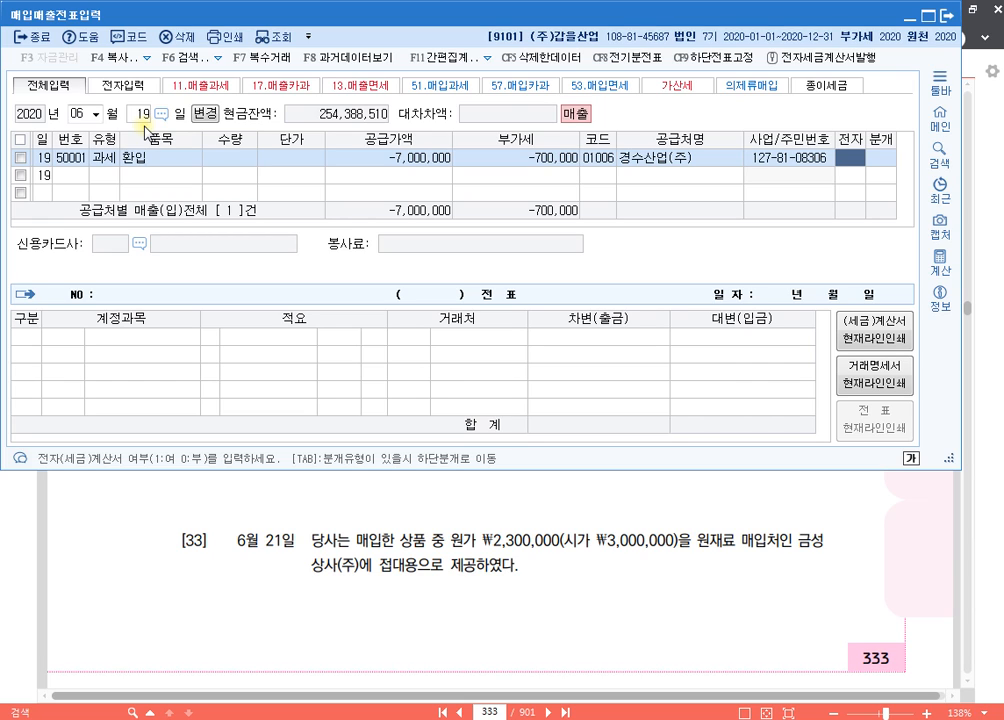
text(1)
key(Return)
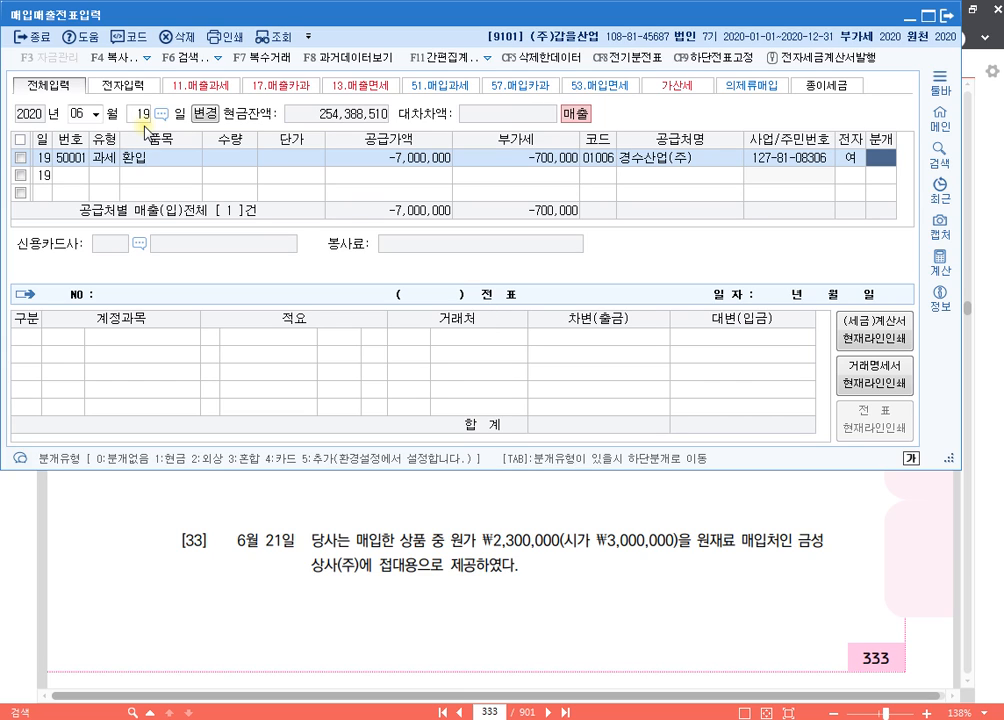
- Set the journal type of the 환입 voucher to 외상 and accept its 외상매출금, 부가세예수금 and 제품매출 lines
key(Return)
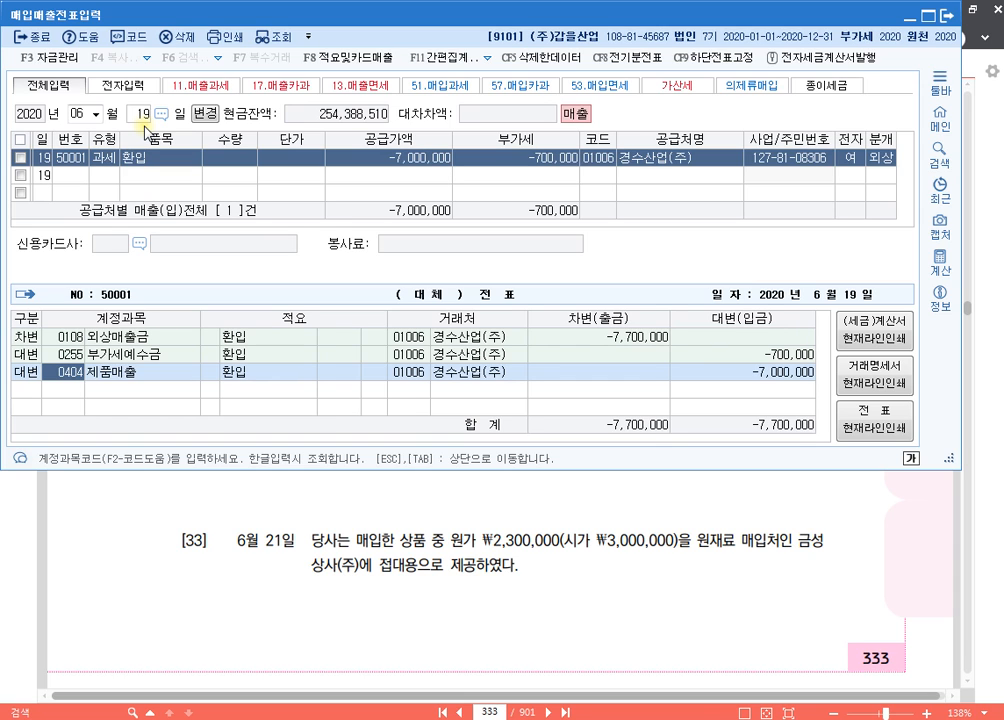
key(Return)
key(Return)
key(Return)
key(Return)
key(Up)
key(Left)
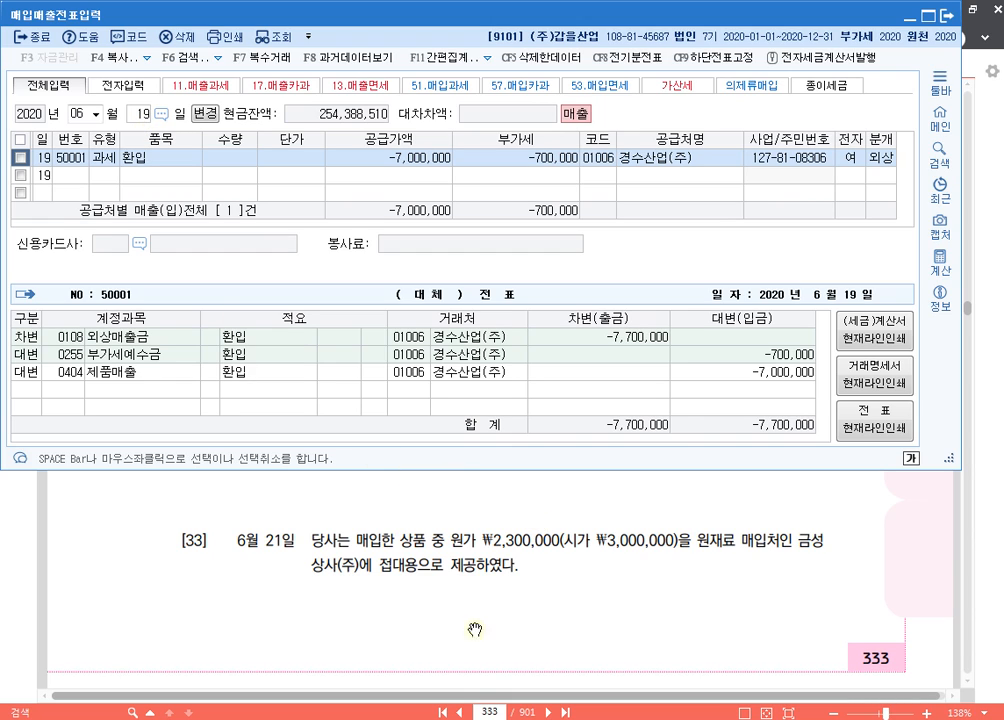
- Switch to the Notepad memo and insert blank lines below "과세유형 : 14.건별" to make room for a new note
click(405, 719)
click(468, 457)
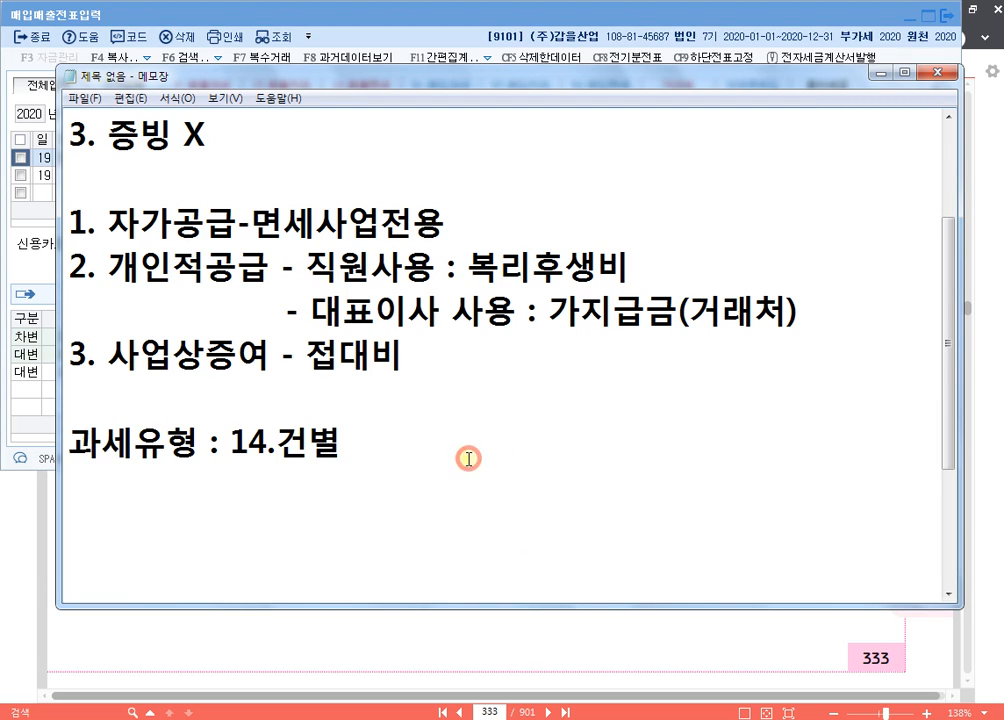
key(Return)
key(Return)
key(Return)
key(Return)
key(Return)
key(Return)
key(Return)
key(Return)
key(Return)
key(Return)
key(Return)
key(Return)
key(Up)
key(Up)
key(Up)
key(Up)
key(Up)
key(Up)
key(Up)
key(Up)
key(Up)
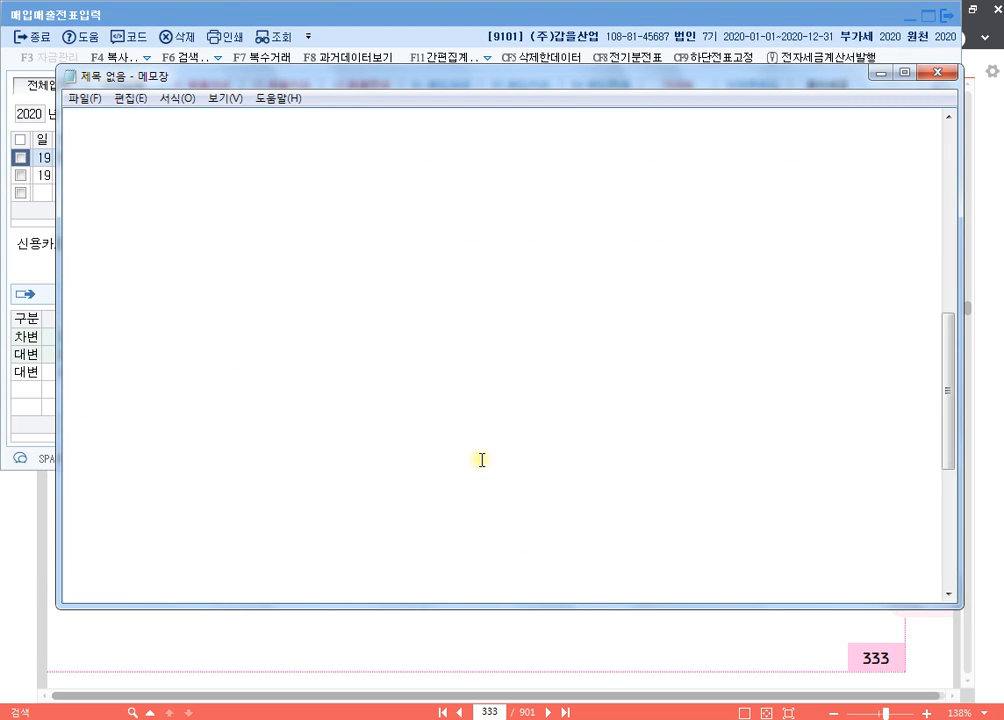
- Write the note heading "수정세금계산서 작성일자" and start a new line below it
text(수정세)
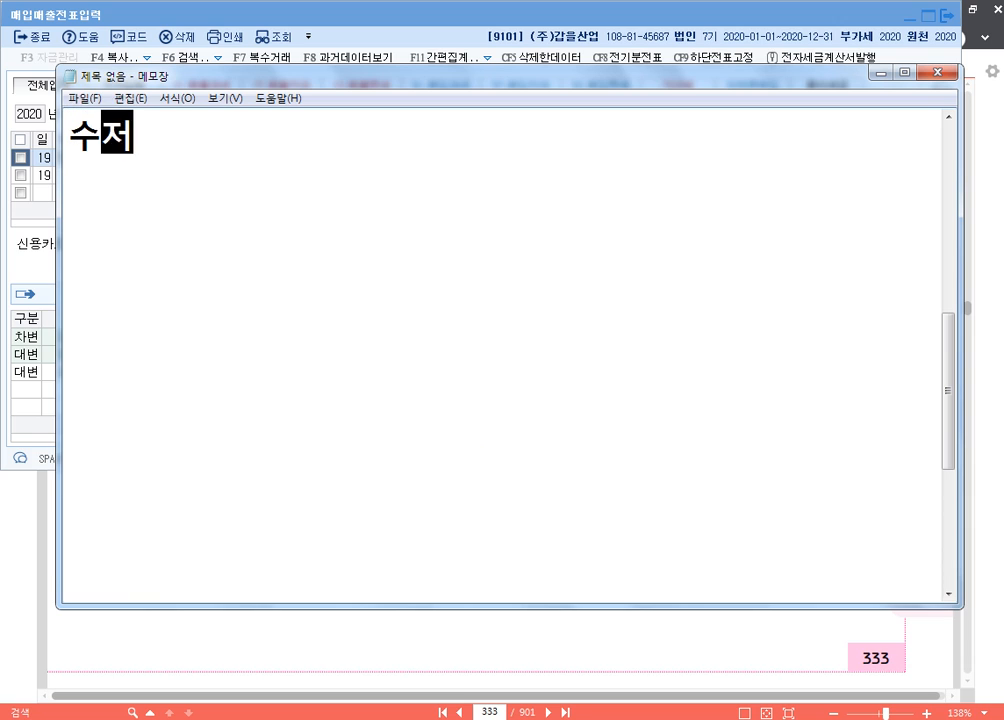
text(금계산서 자)
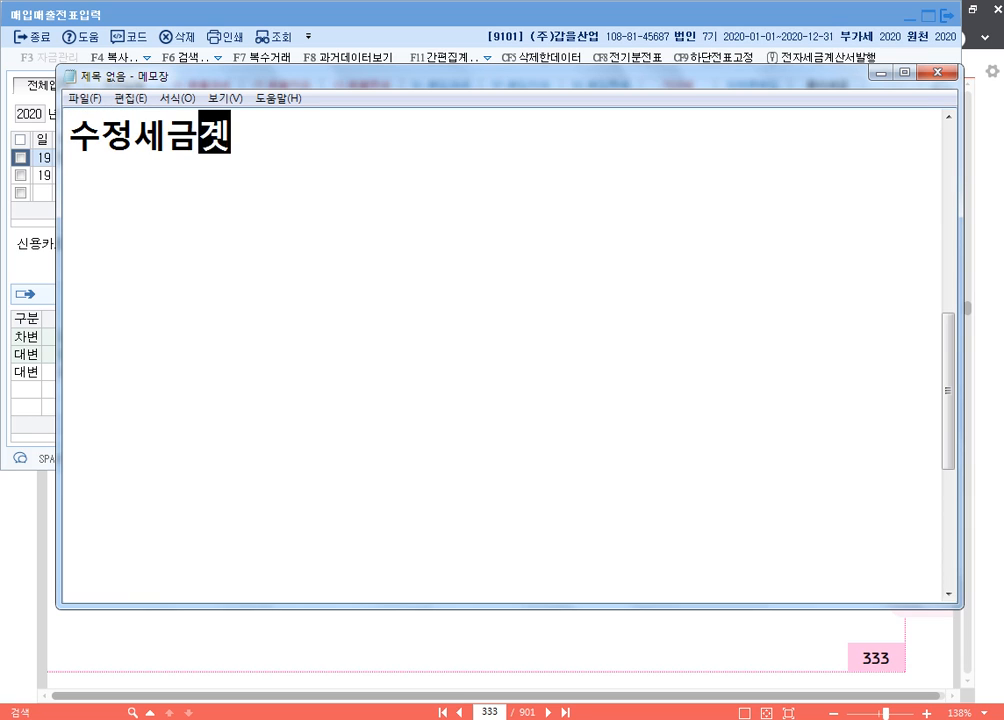
text(성일자)
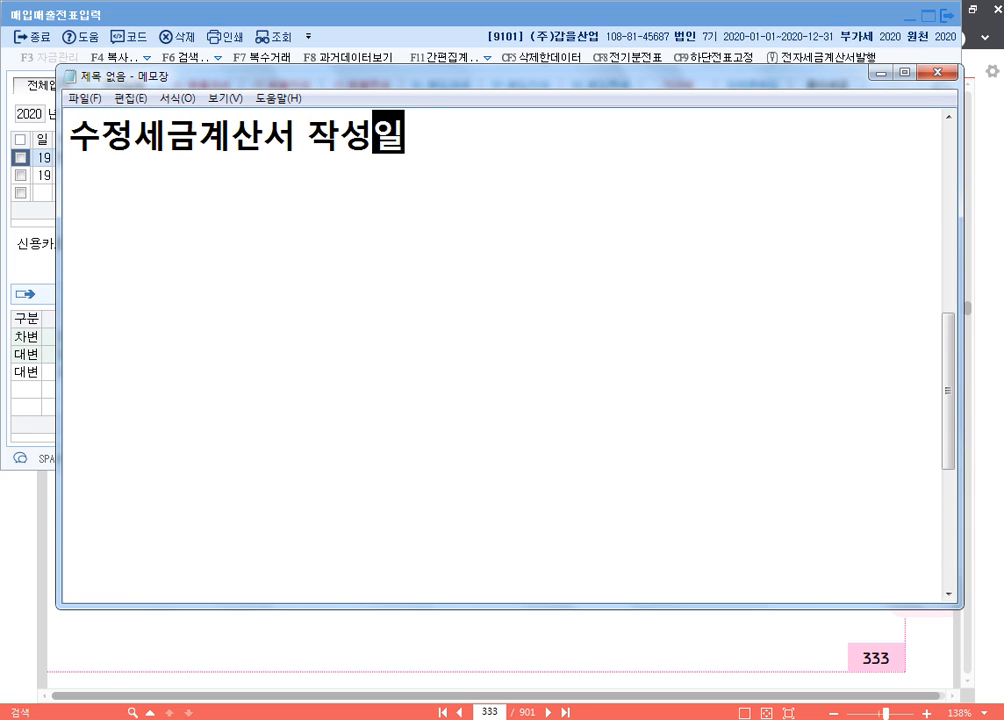
key(Return)
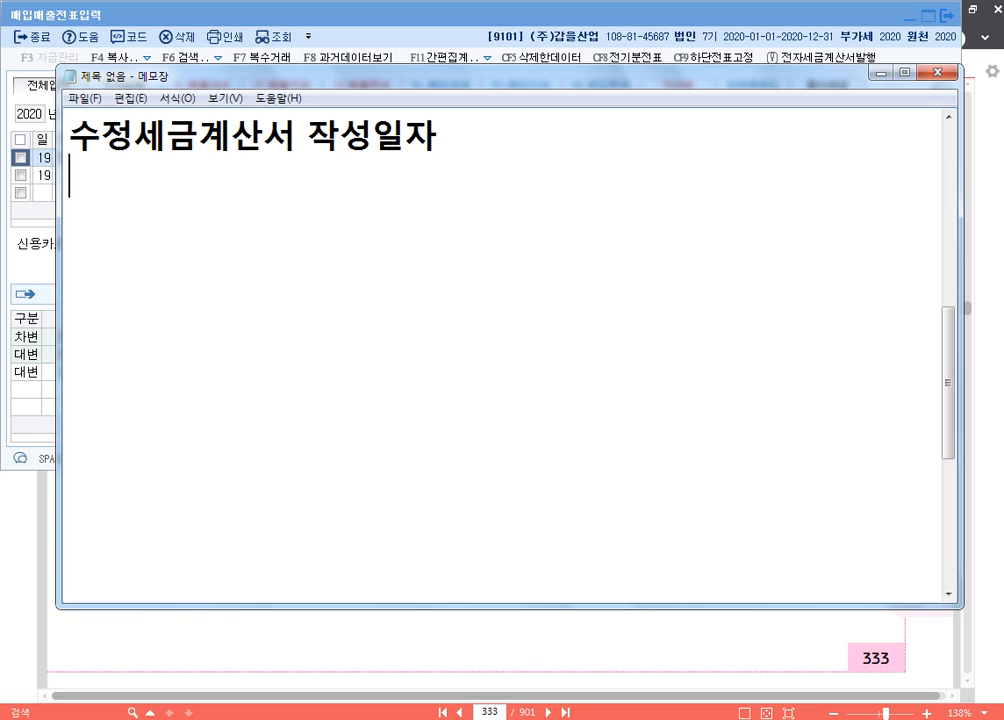
- Add the case "공급가액변동 (에누리, 할인)" beneath the heading
text(공급가액변)
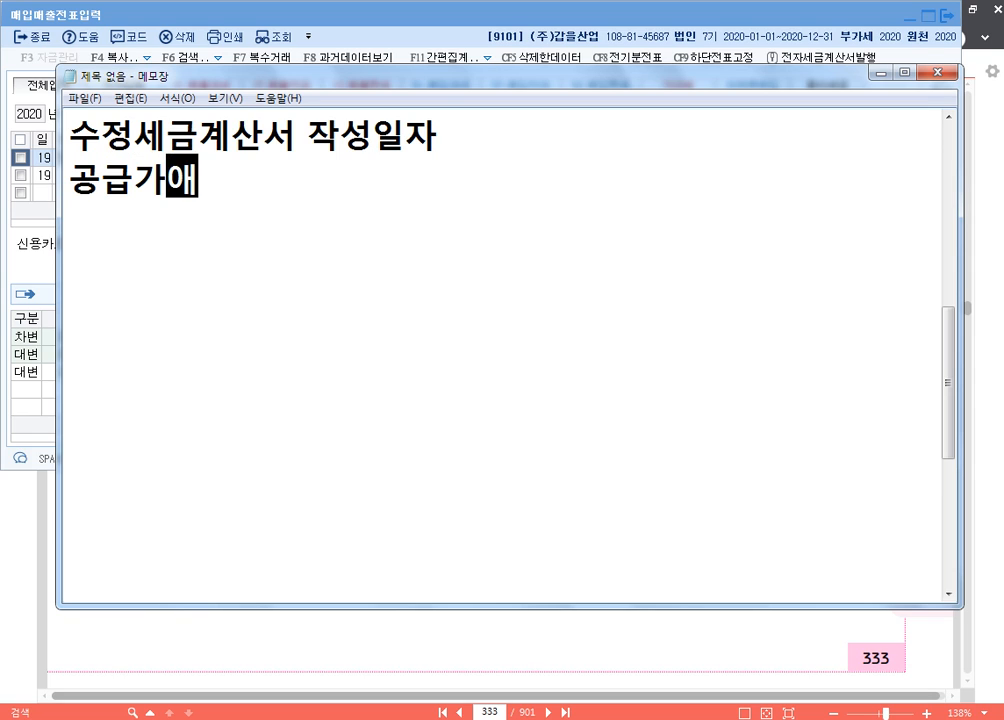
text(동 ()
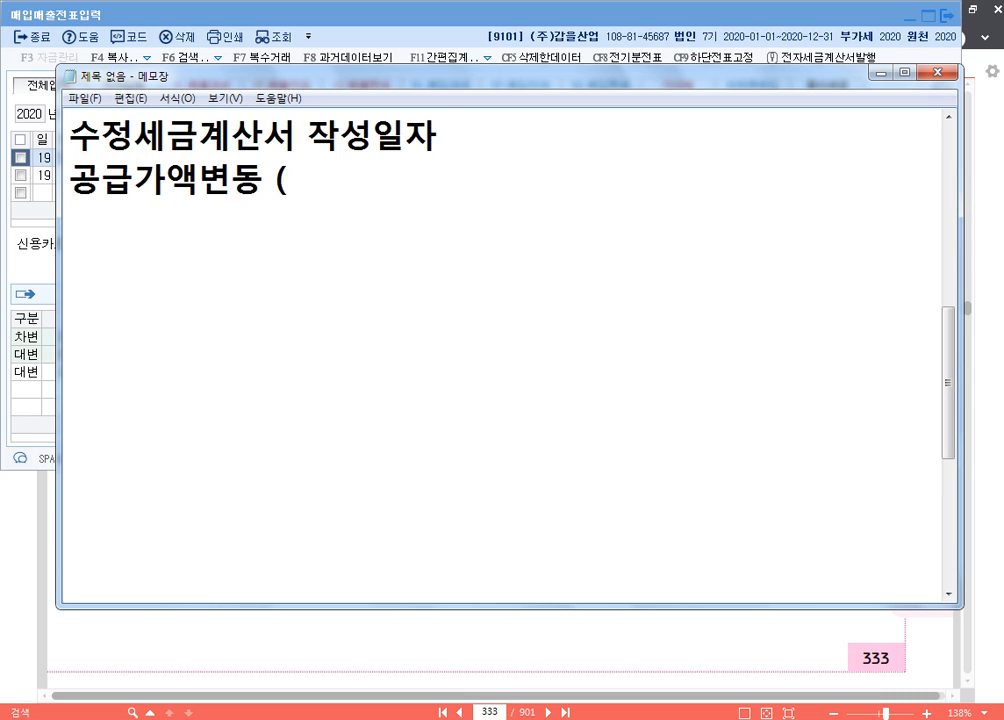
text(에누리)
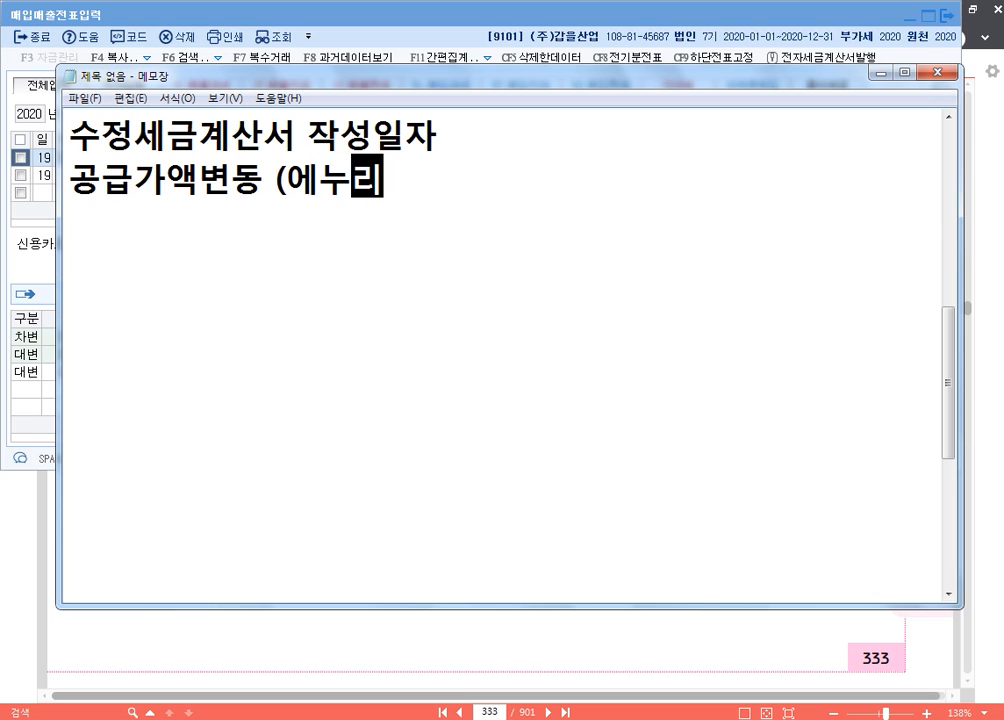
text(, 활ㅇ)
key(BackSpace)
key(BackSpace)
key(BackSpace)
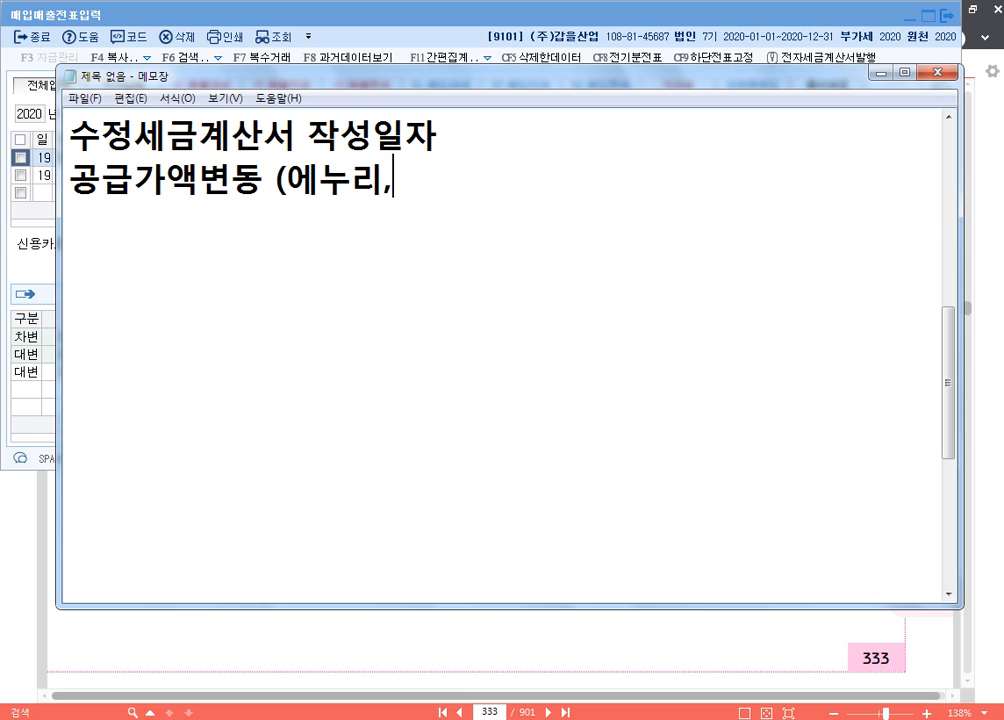
text(할인))
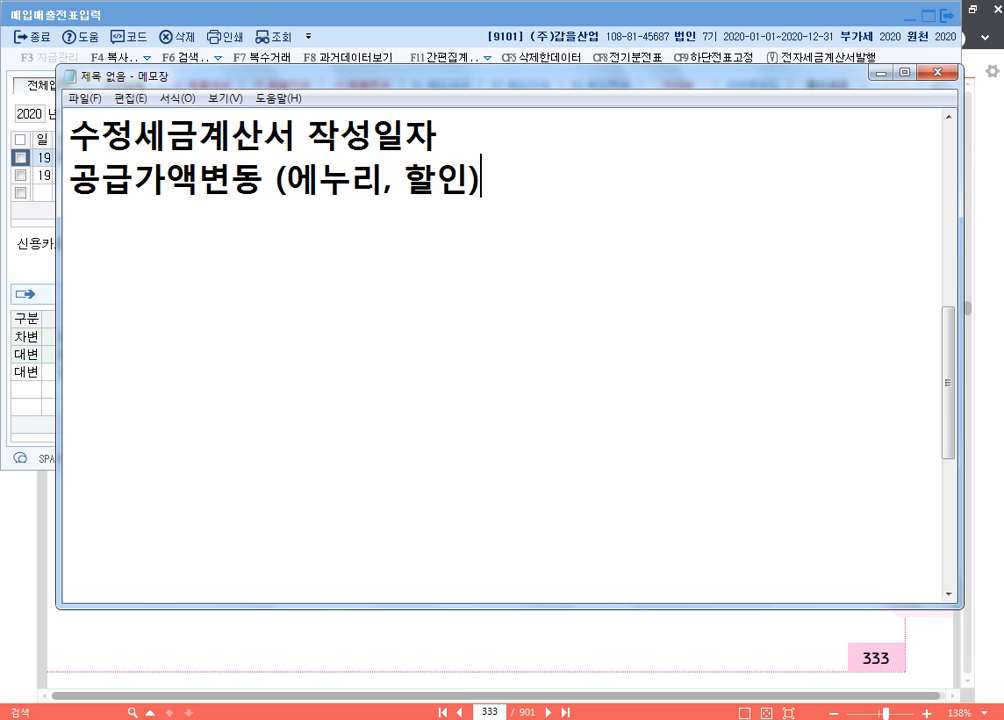
- List "환입" and "계약의 해제" as two further cases on separate lines
key(Return)
text(환입)
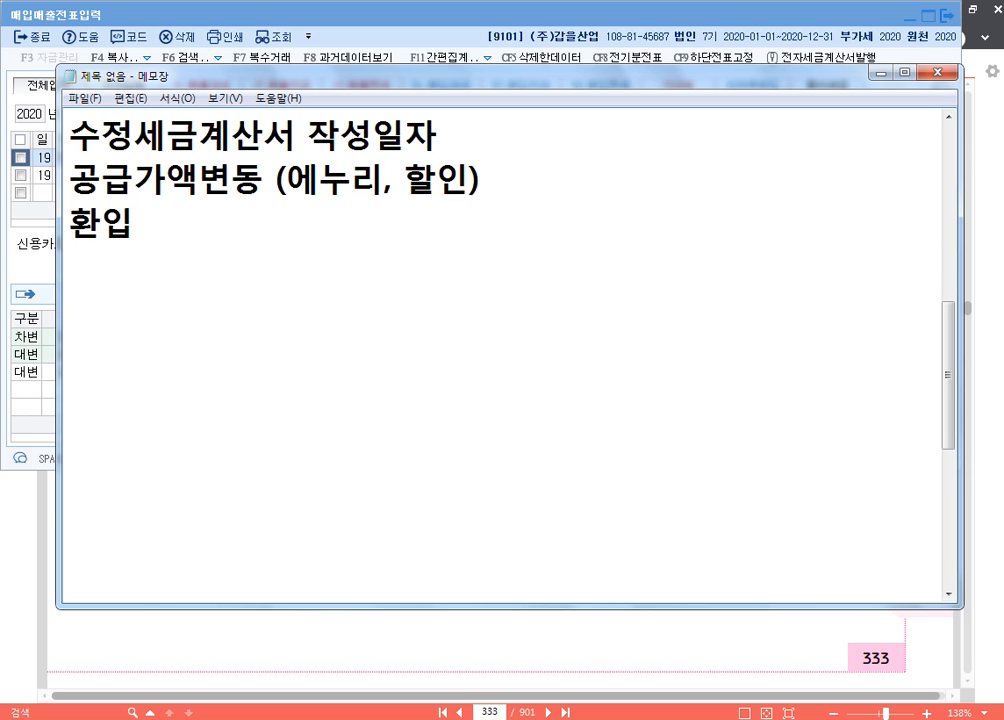
key(Return)
text(겡약의)
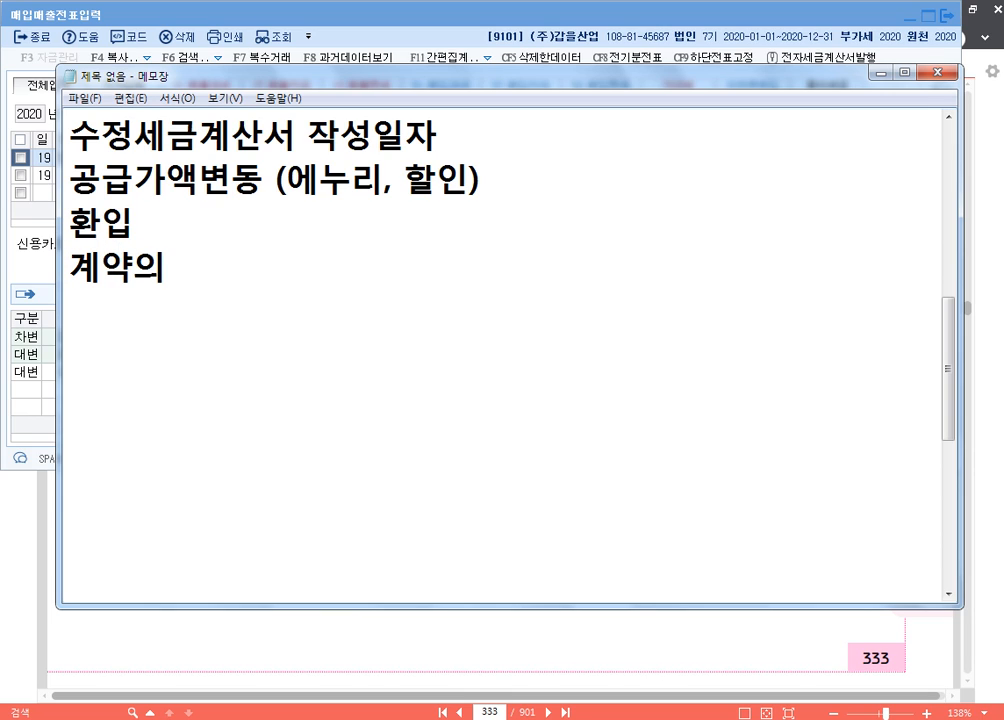
text( 해제)
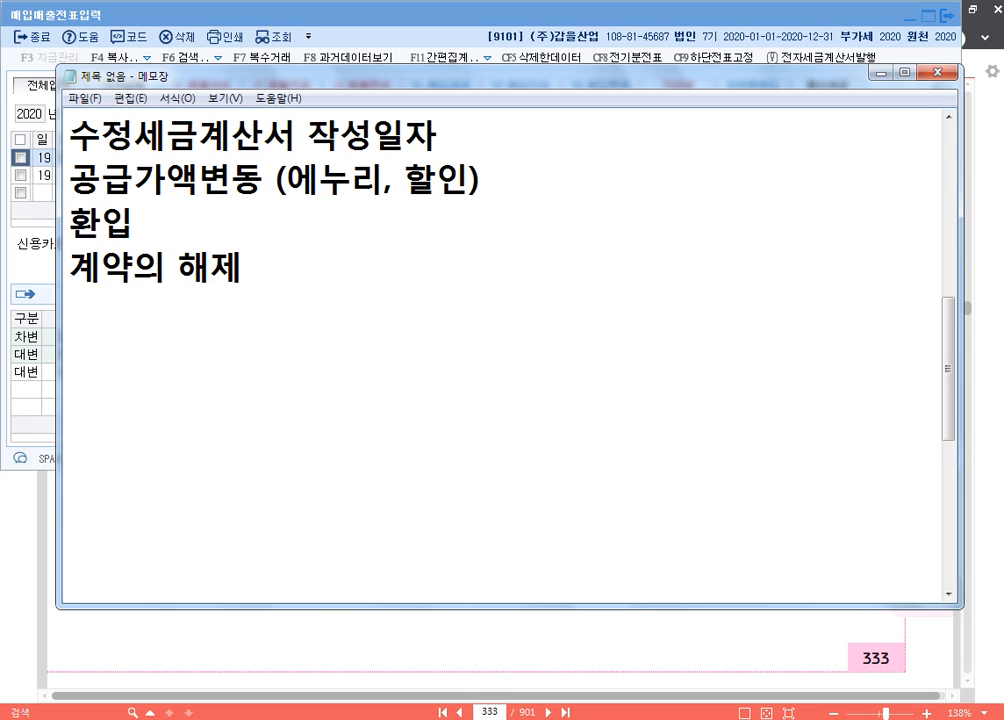
- Write the dating rule "=> 사건 발생일 작성일자" under these cases and leave a blank line below it
key(Return)
text(=> 사건 발생일)
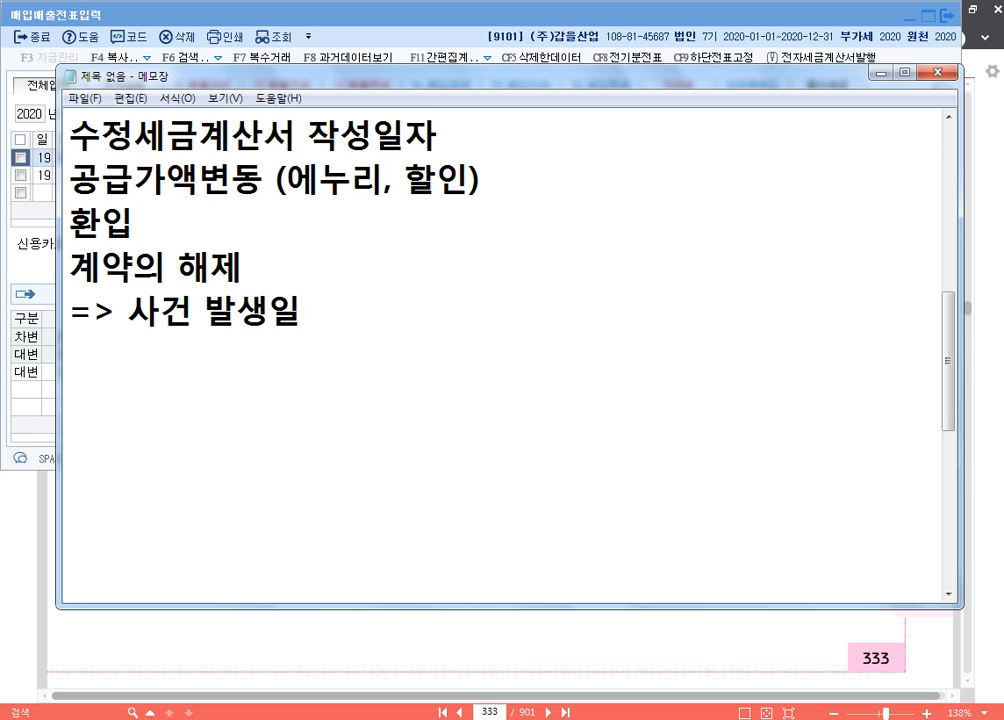
text( 작서성일자)
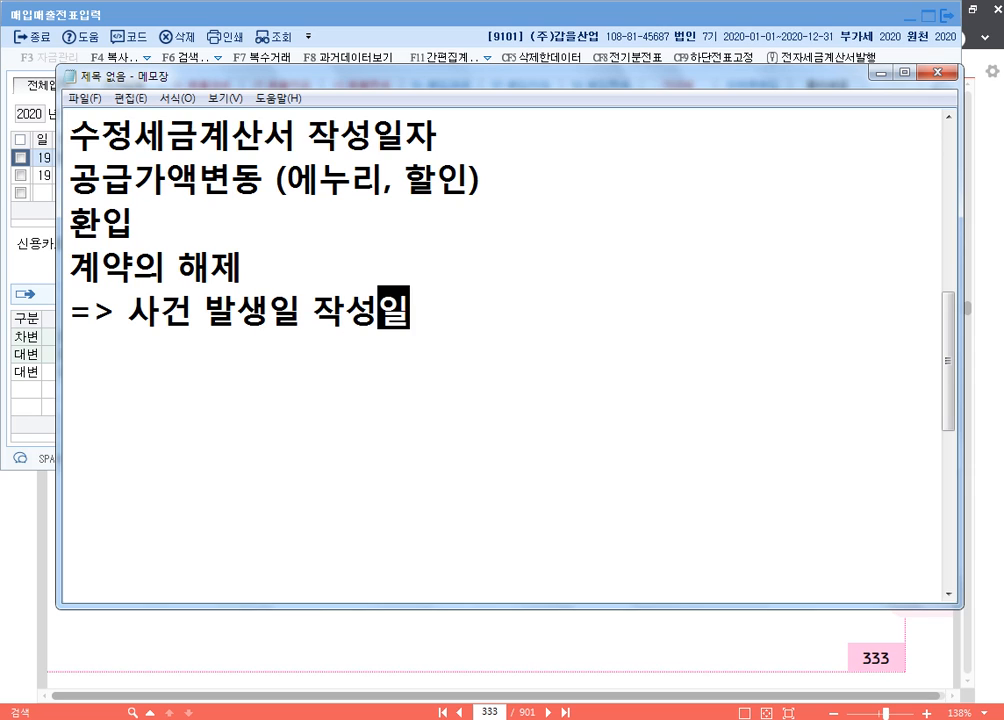
key(Return)
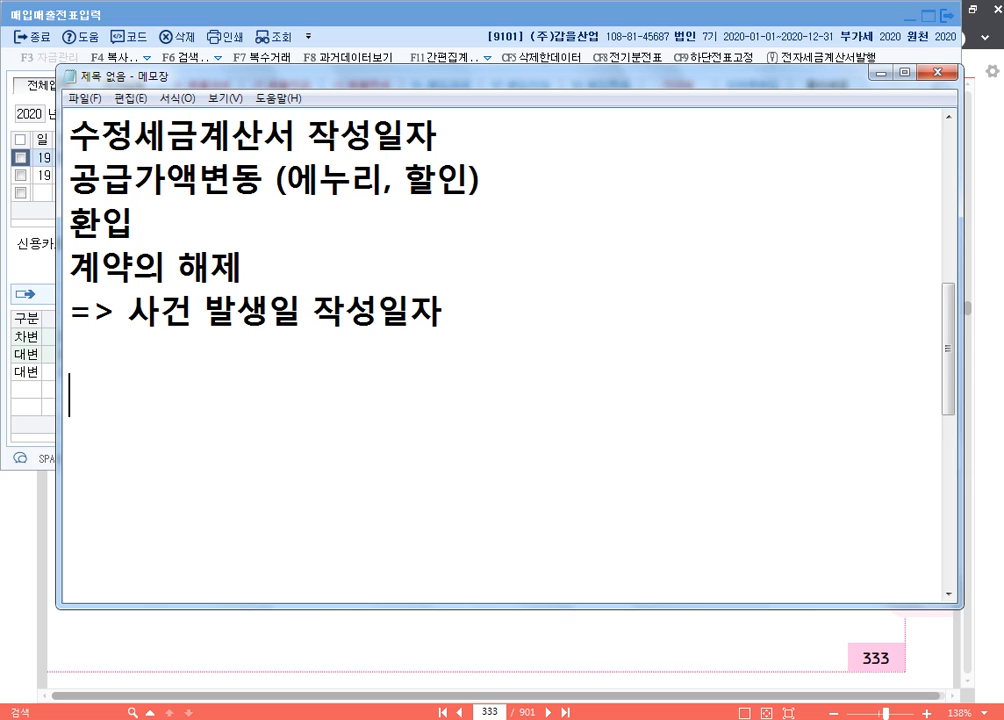
- Start a second group of cases with the lines "내국신용장사후개설" and "세금계산서 이중발급"
key(Return)
text(내국신용장)
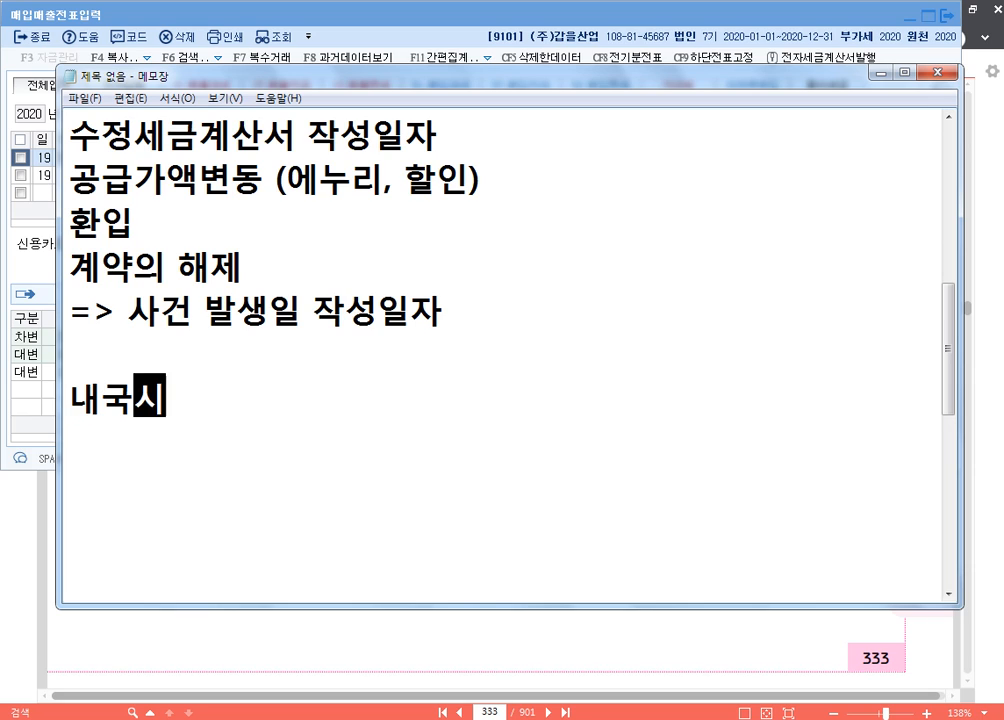
text(사후)
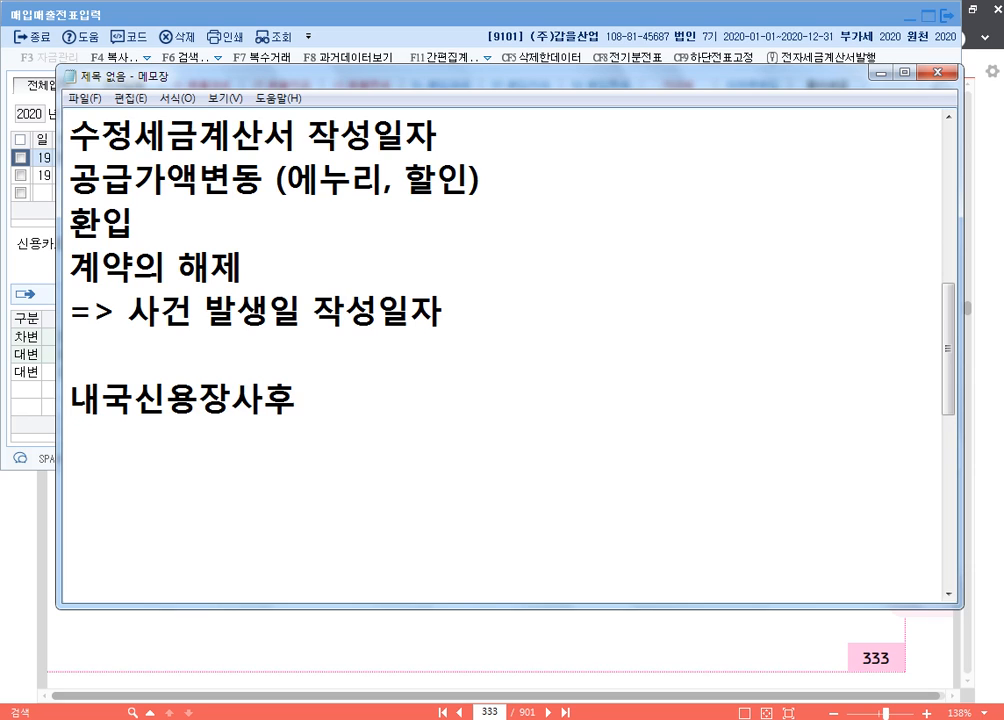
text(개서ㄹ)
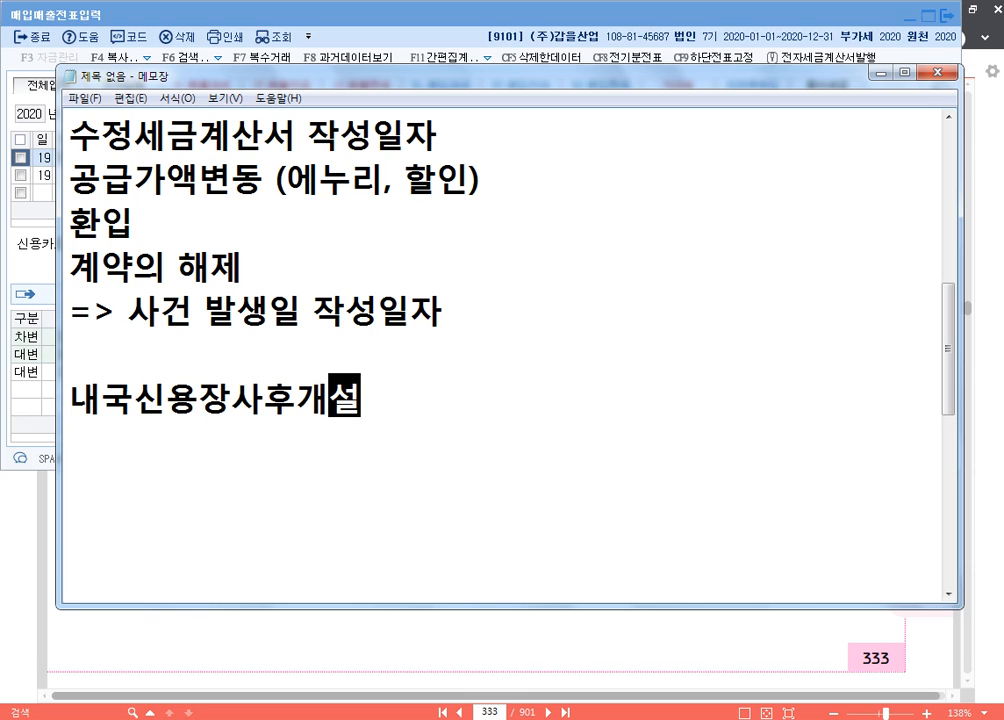
key(Return)
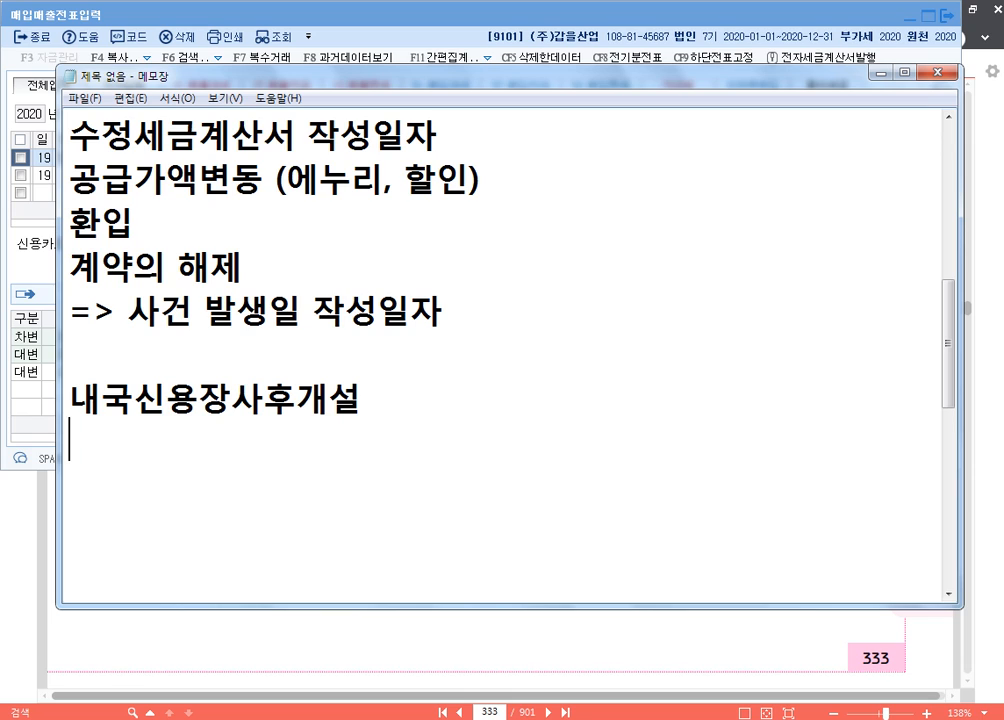
text(세금계산서 이주)
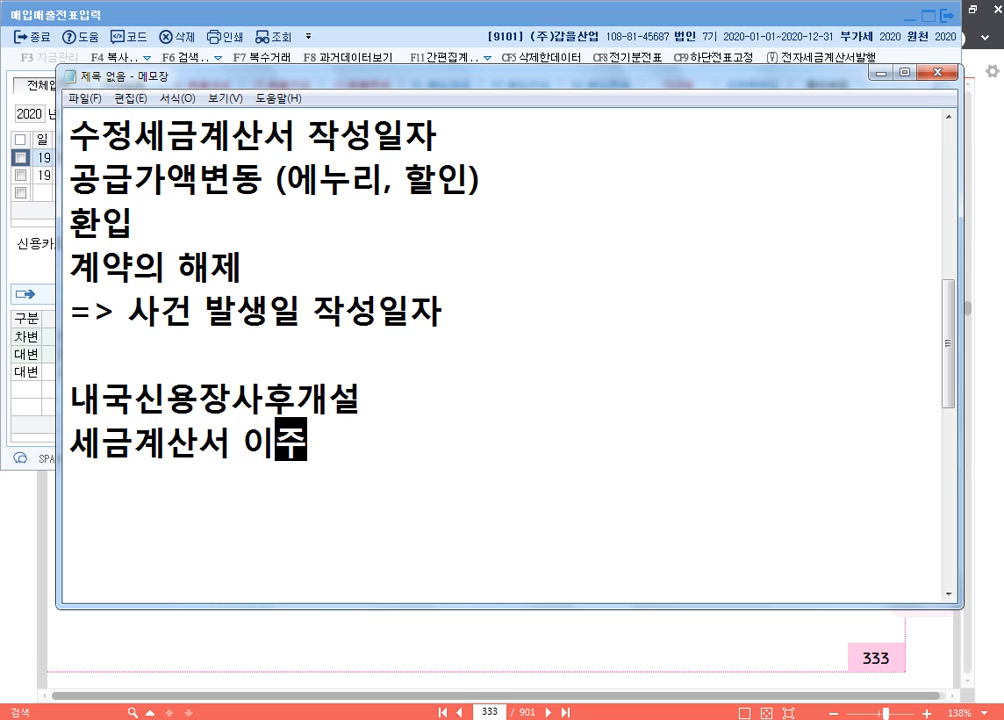
text(ㅇ발급)
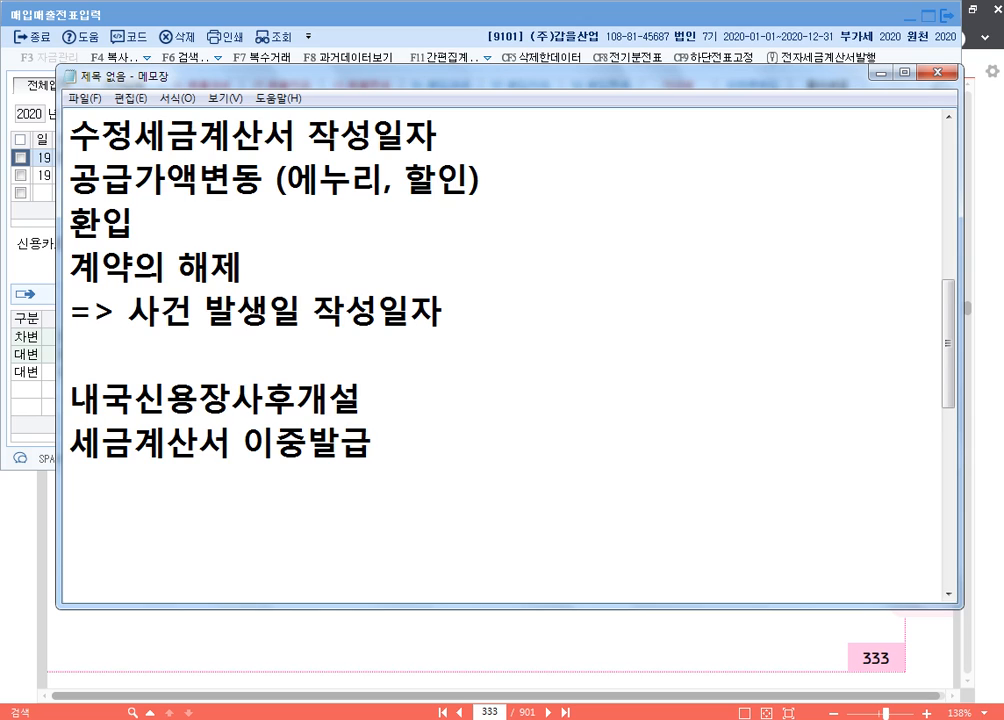
- Add the rule "=> 당초 거래일자 작성일자" under the second group and separate 내국신용장 and 사후개설 with a space
key(Return)
text(-)
text(> )
text(당초 거래일자)
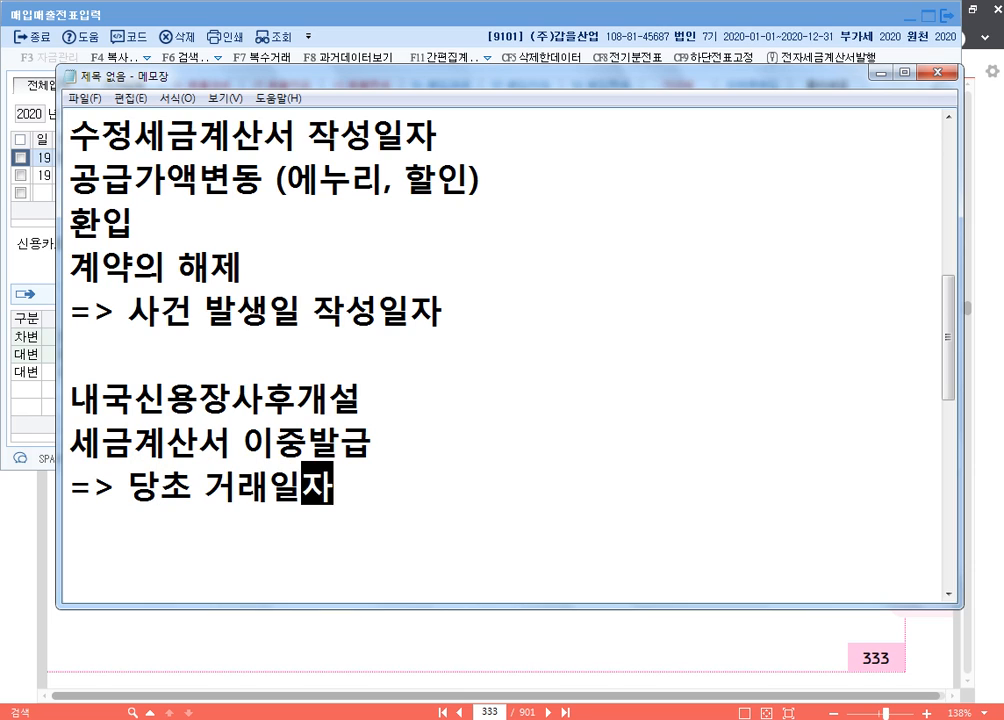
text( 작성일자)
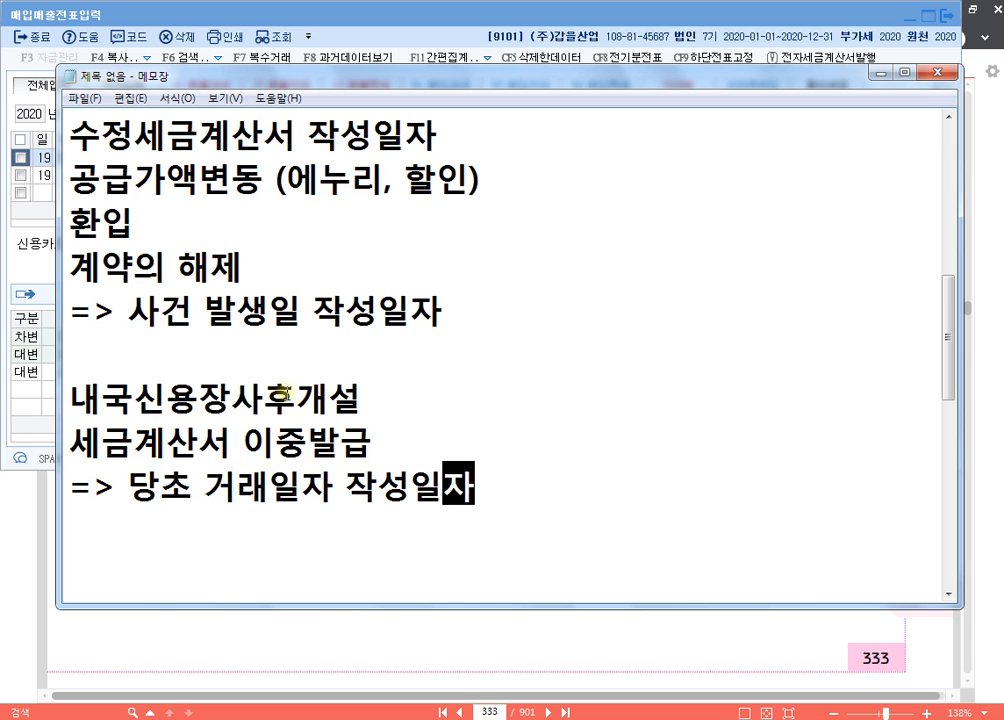
click(234, 401)
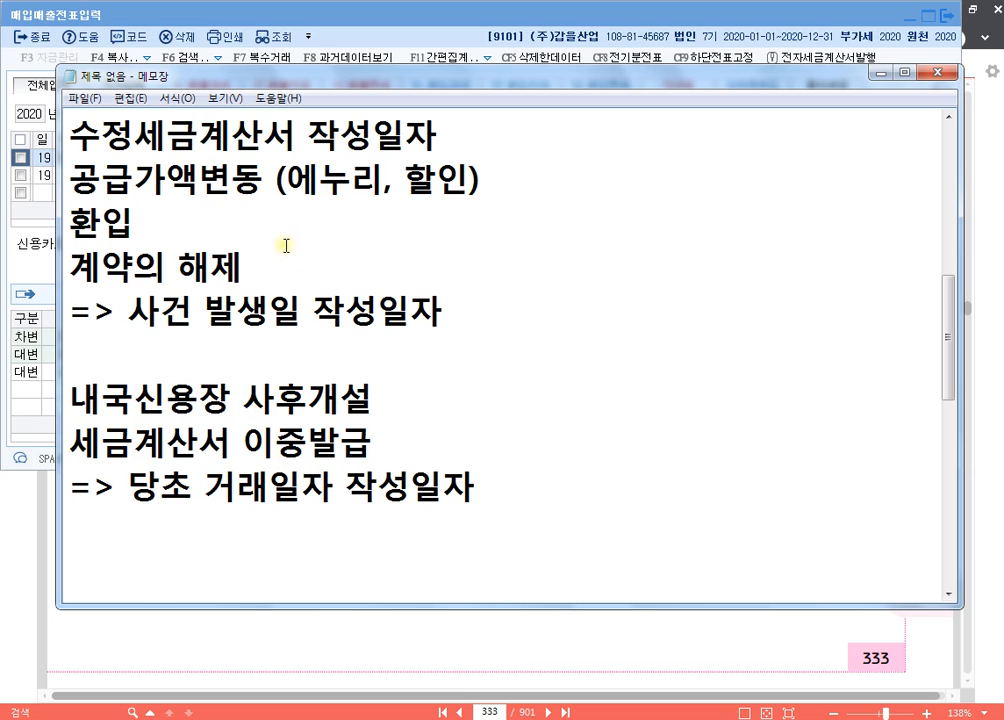
click(343, 184)
click(441, 186)
click(224, 188)
click(106, 224)
click(255, 320)
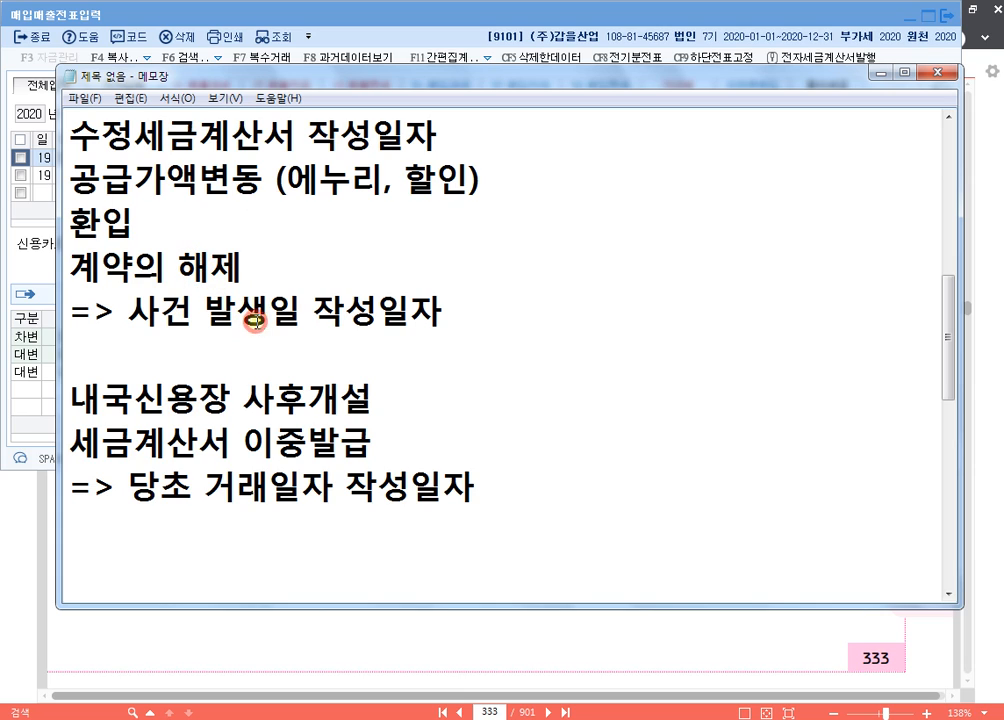
- Switch to the PDF workbook and highlight "착수금(2020. 5. 6) : ₩25,000,000" in question 32's contract table
click(651, 646)
scroll(500, 550, down, 1)
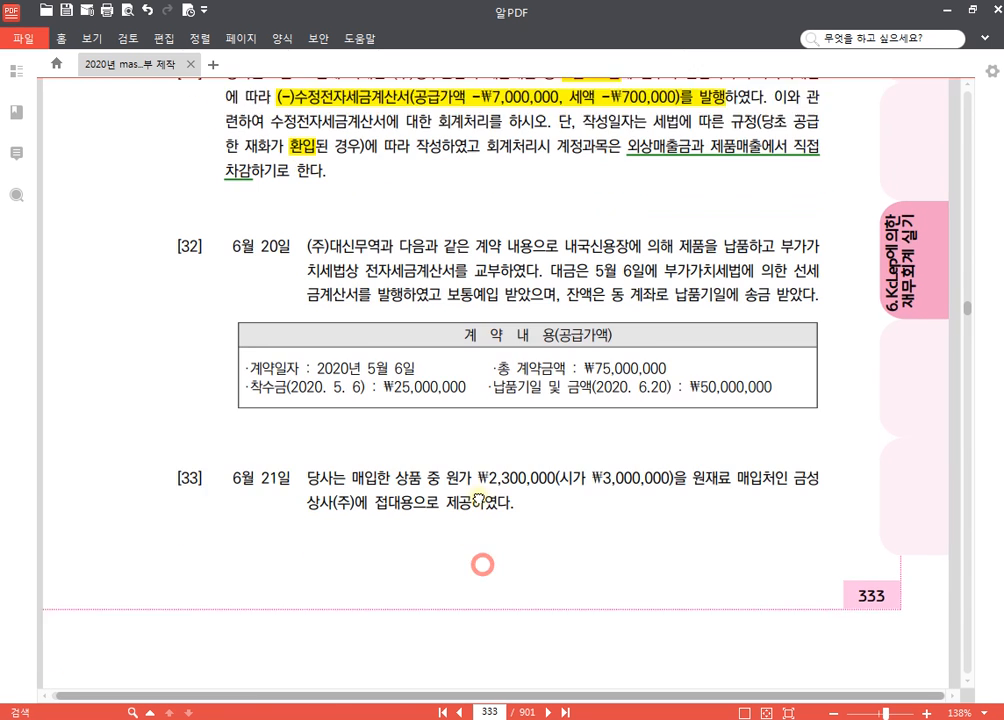
drag(480, 561, 487, 413)
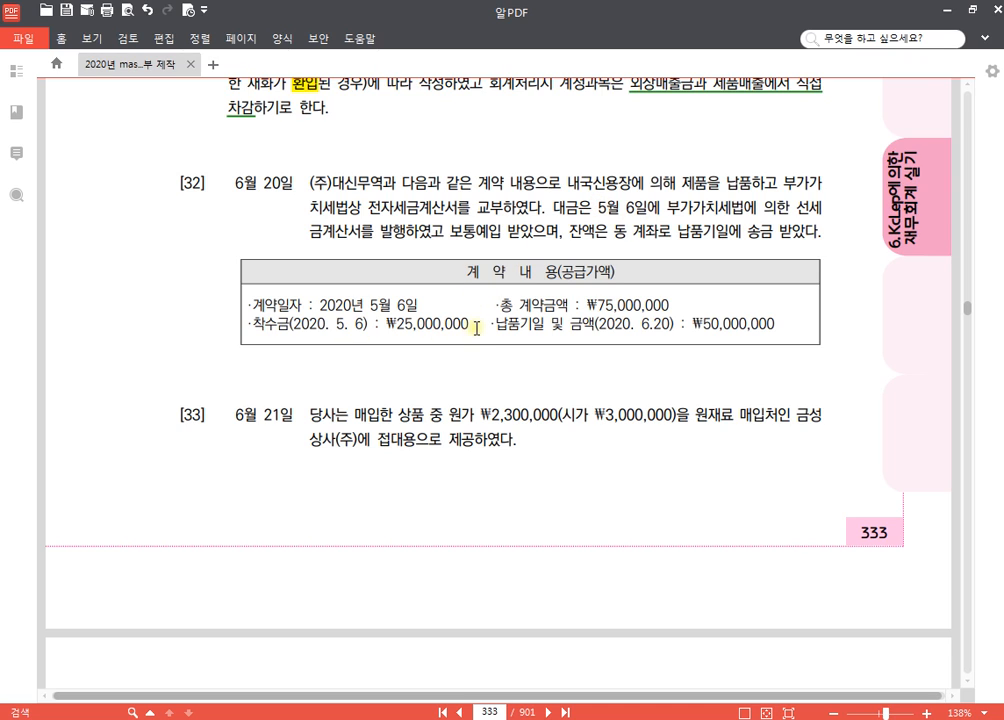
drag(470, 324, 249, 325)
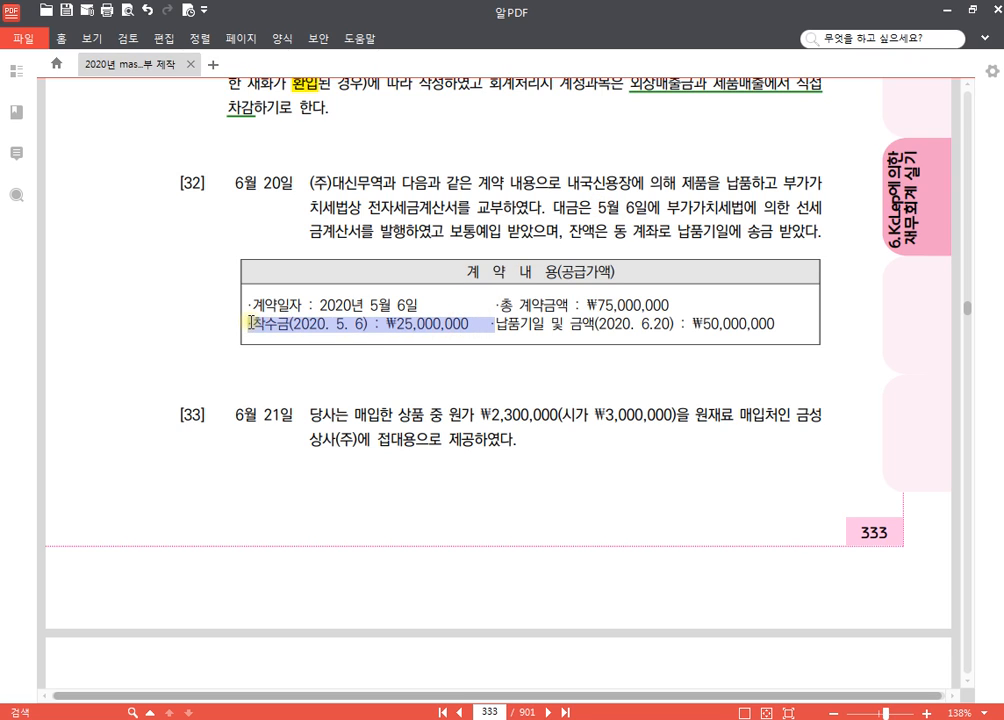
click(262, 297)
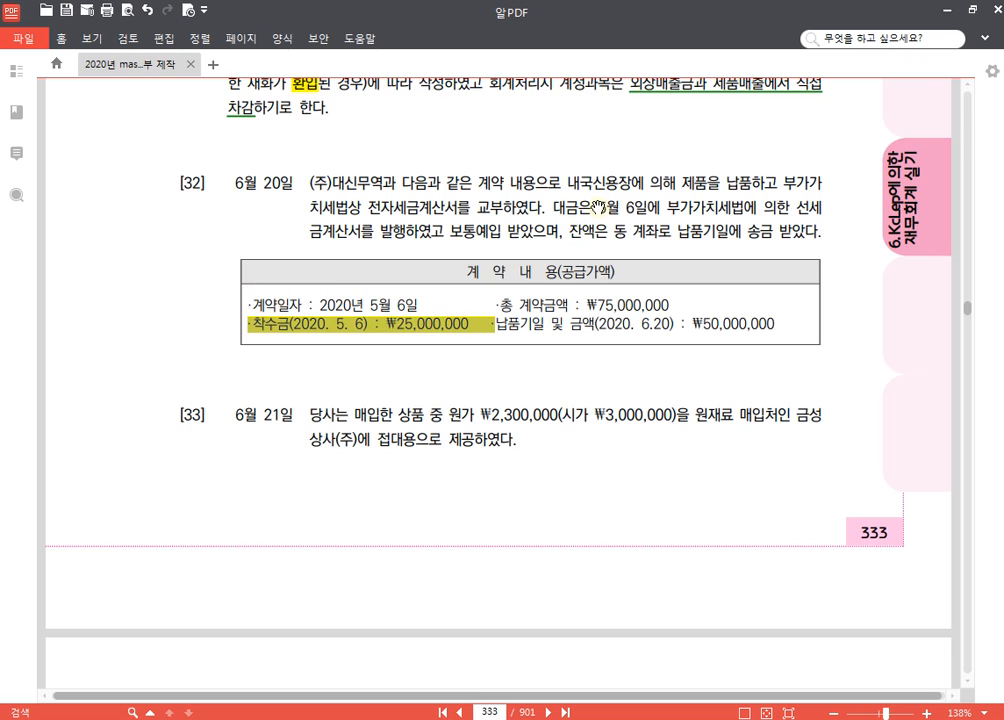
- Highlight "5월 6일에 부가가치세법에 의한 선세금계산서를 발행" and "전자세금계산서를 교부" in question 32
drag(598, 208, 405, 238)
click(416, 212)
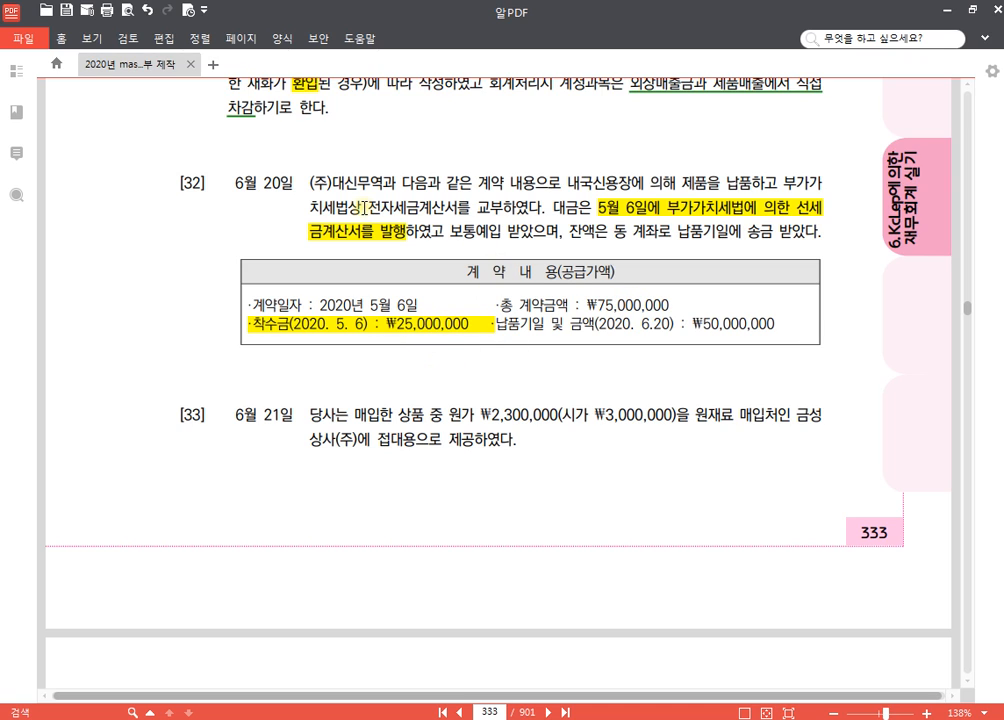
drag(363, 208, 478, 208)
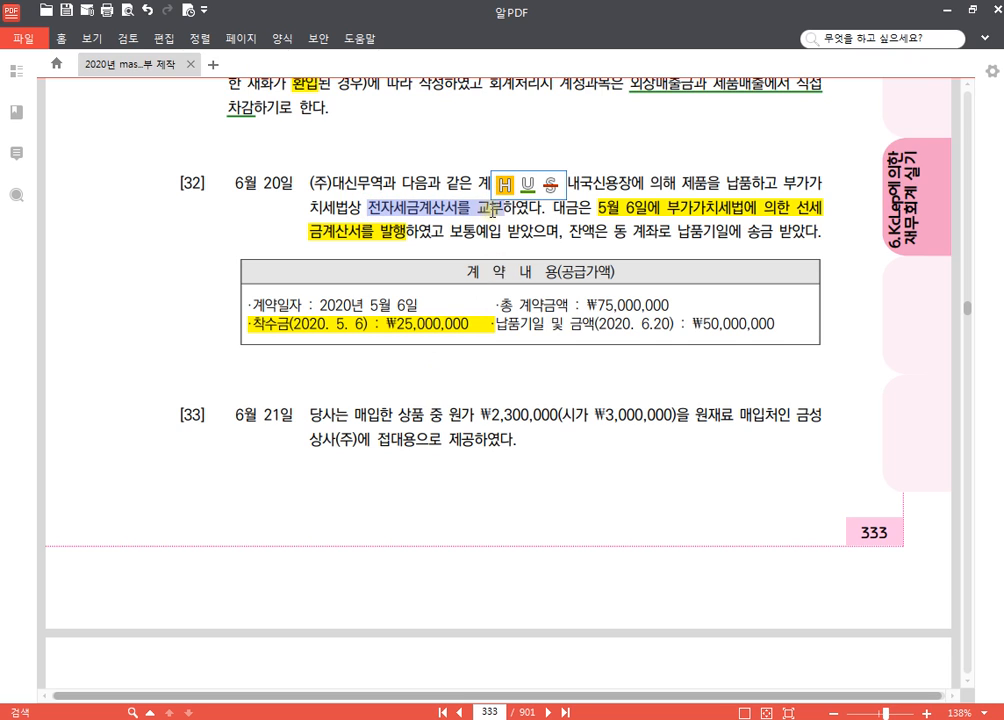
click(503, 185)
- Highlight "내국신용장에 의해" in question 32 and the delivery amount ₩50,000,000 in its contract table
drag(568, 184, 665, 188)
click(705, 160)
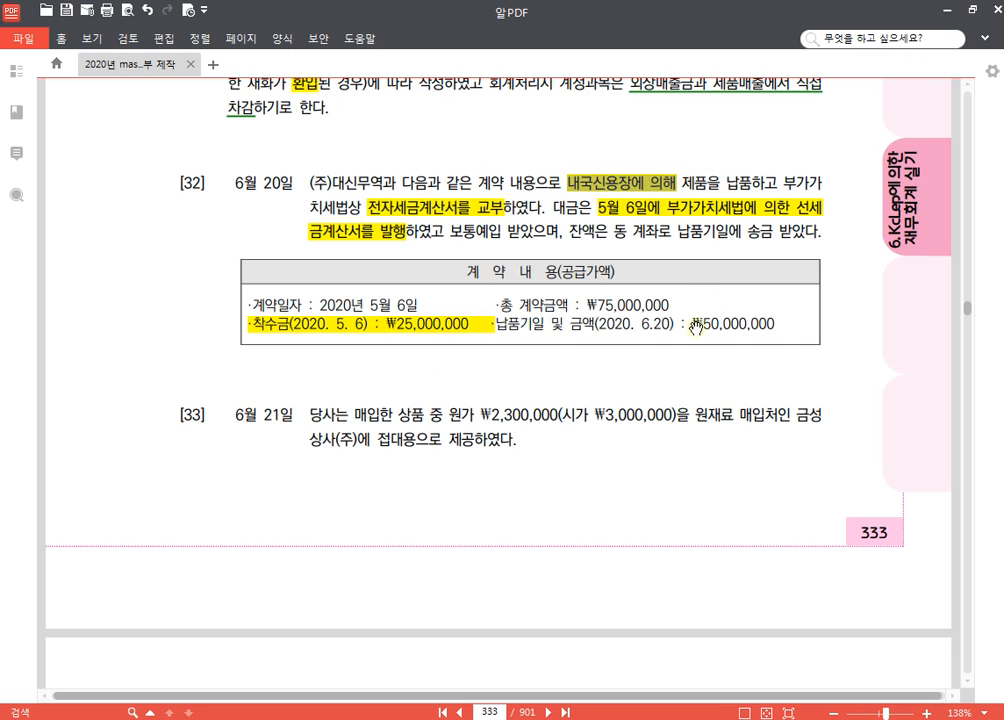
drag(697, 324, 777, 324)
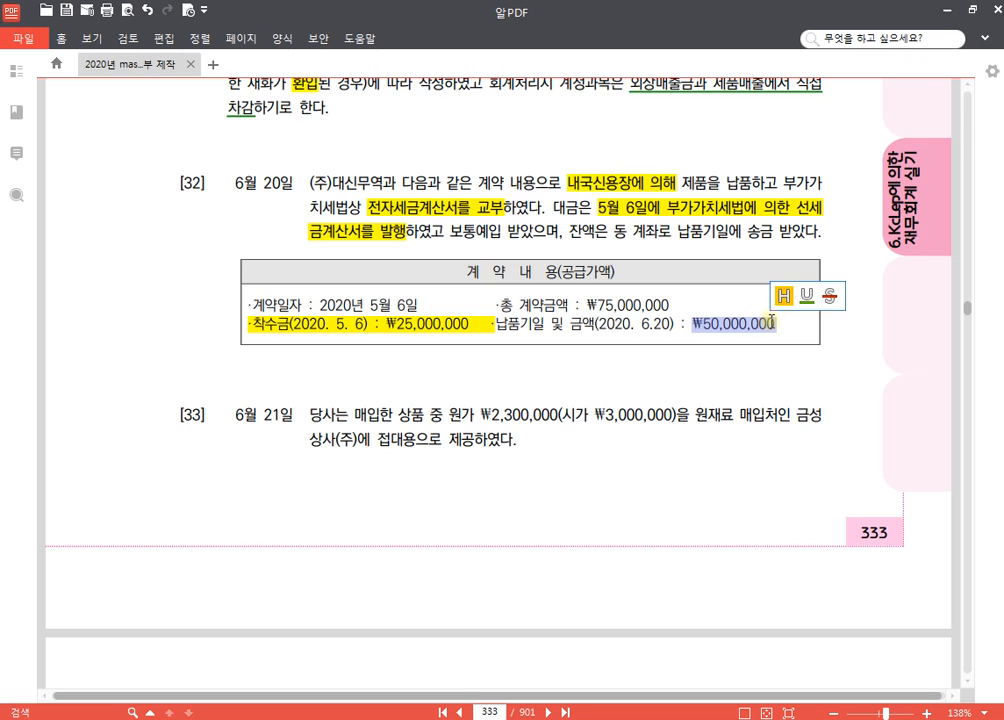
click(783, 296)
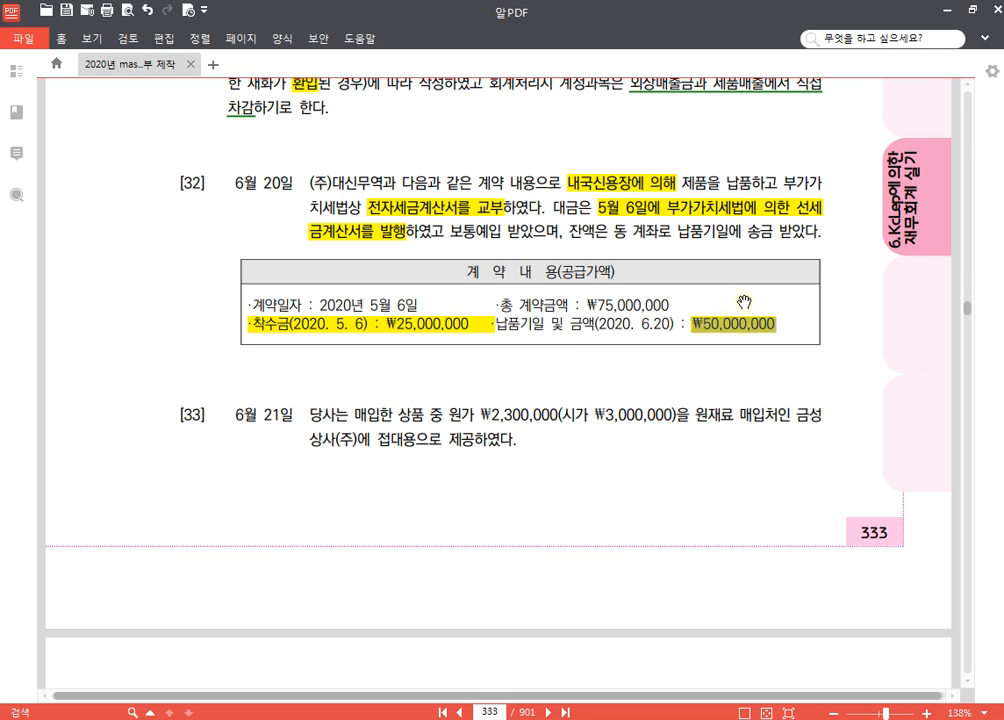
- Switch to the 매입매출전표입력 window and start a June 20 entry with type 12 (영세)
mouse_move(472, 718)
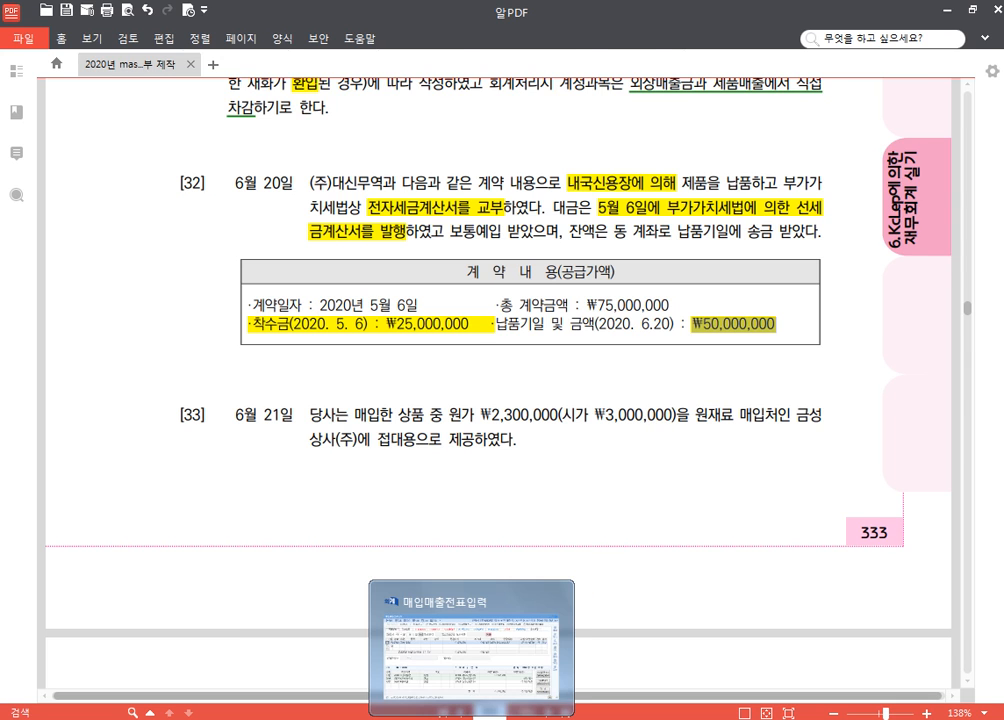
click(472, 648)
click(145, 118)
text(20)
key(Return)
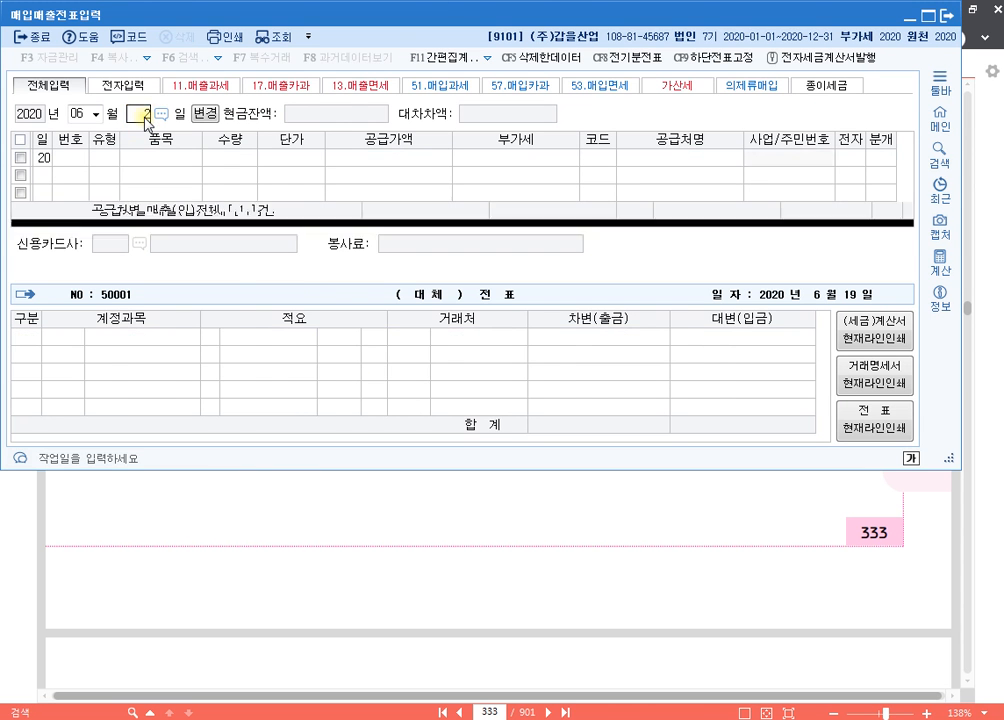
key(Return)
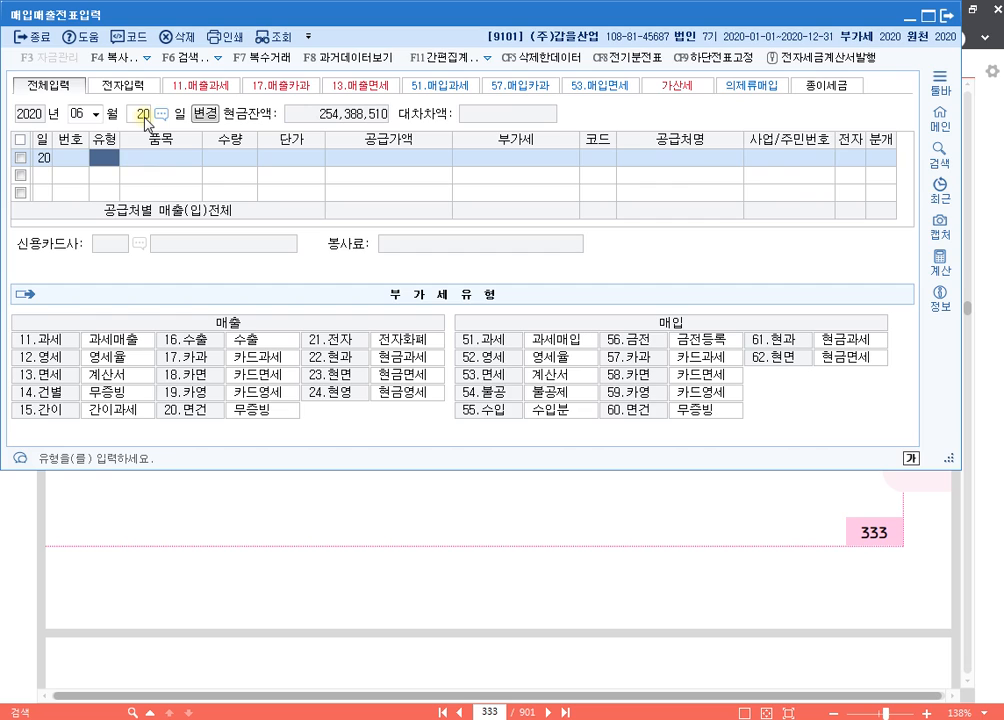
text(12)
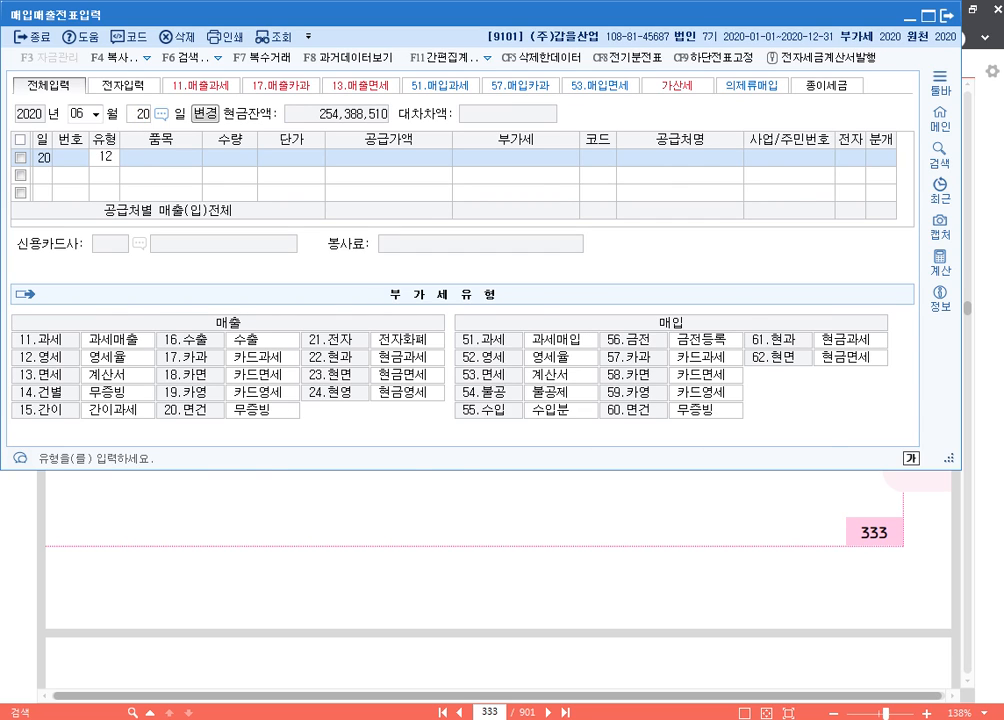
key(Return)
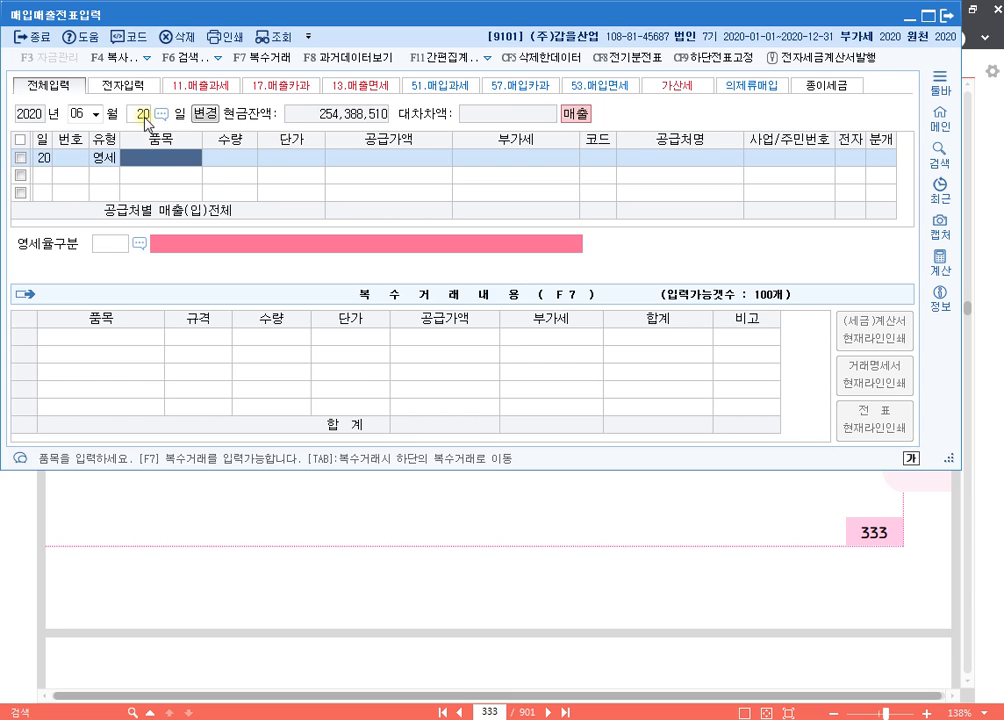
- Enter the item 제품, the supply value 50,000,000 and the customer 대신무역(주) for the June 20 sale
text(제품)
key(Return)
key(Return)
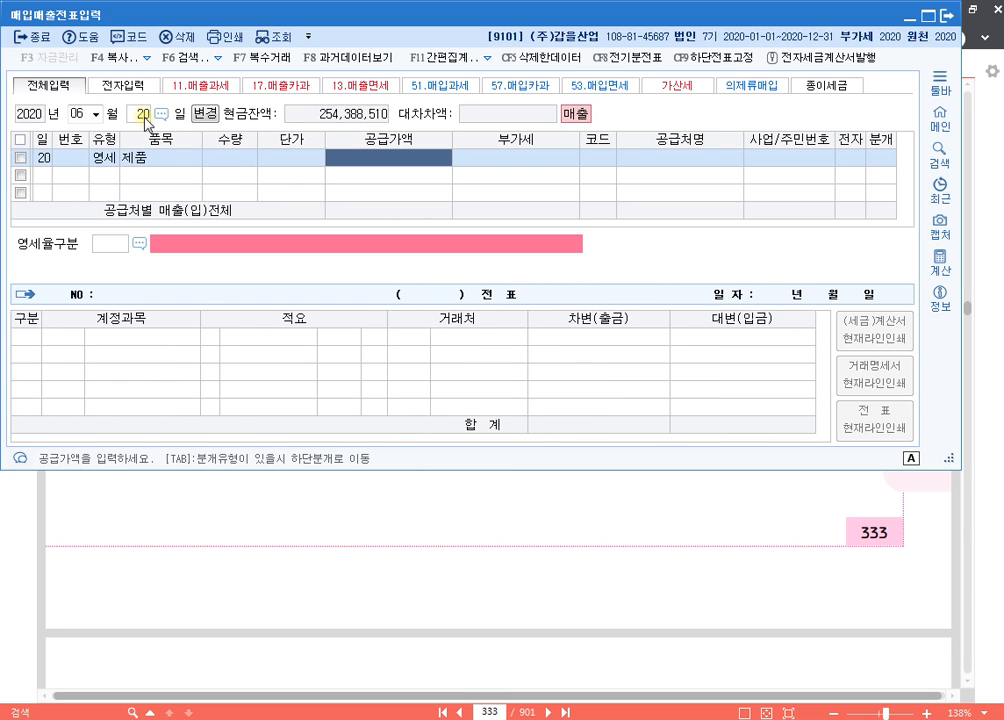
text(50000000)
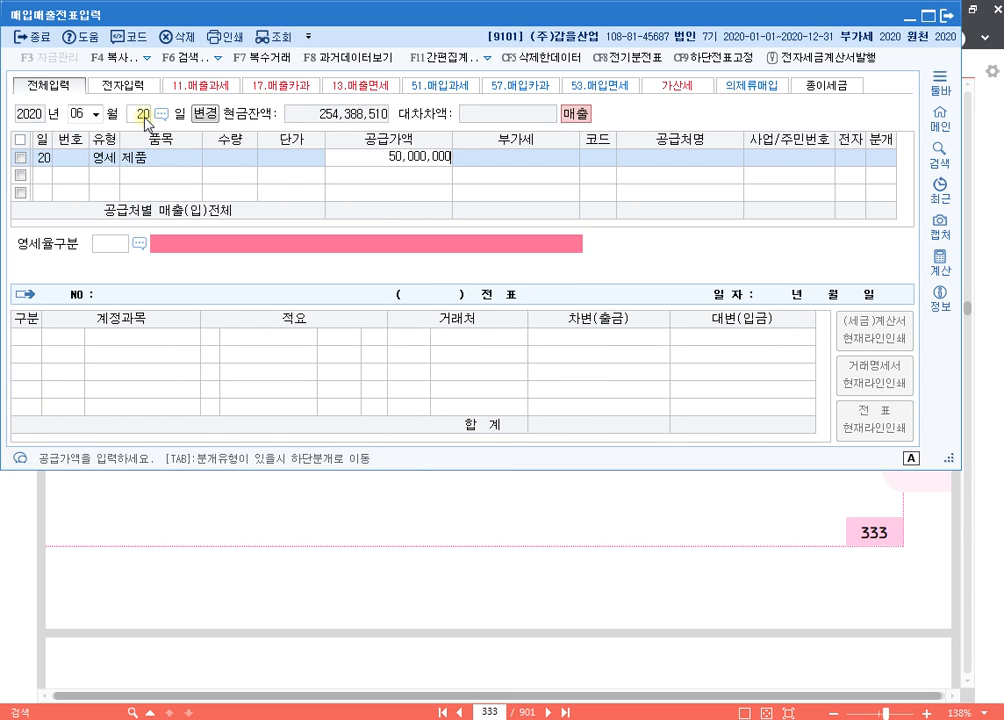
key(Return)
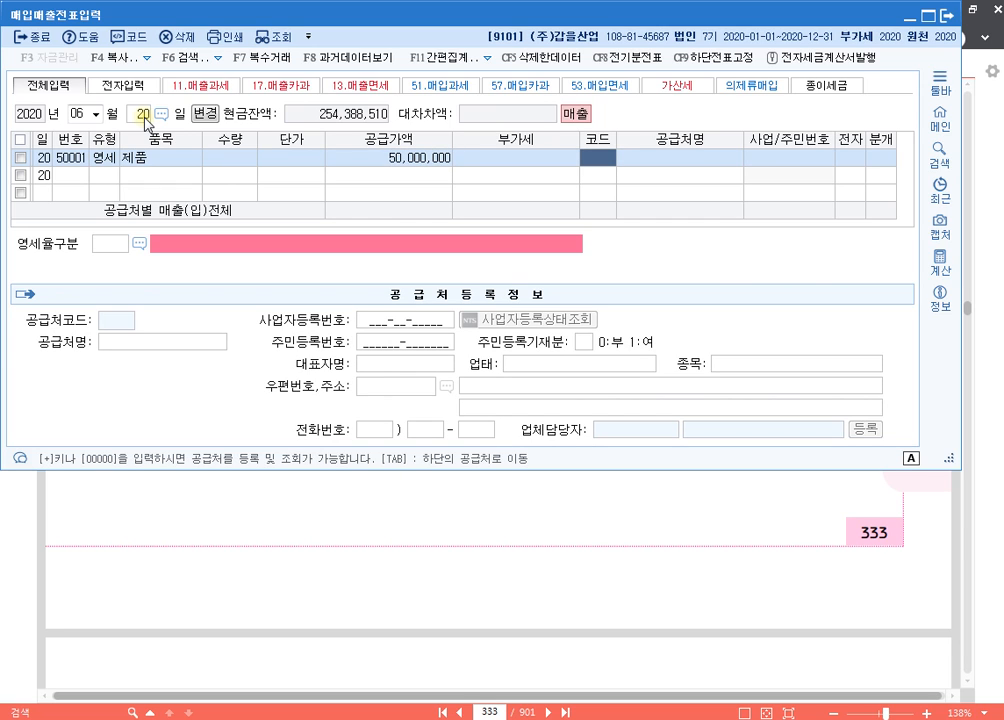
text(대신)
key(Return)
key(Return)
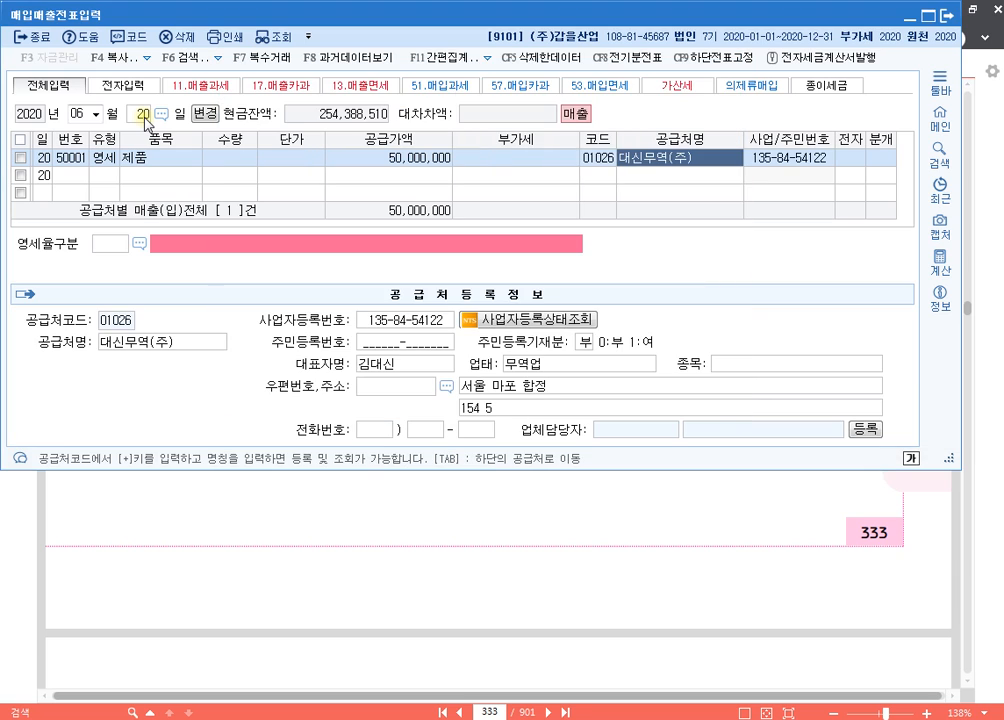
key(Return)
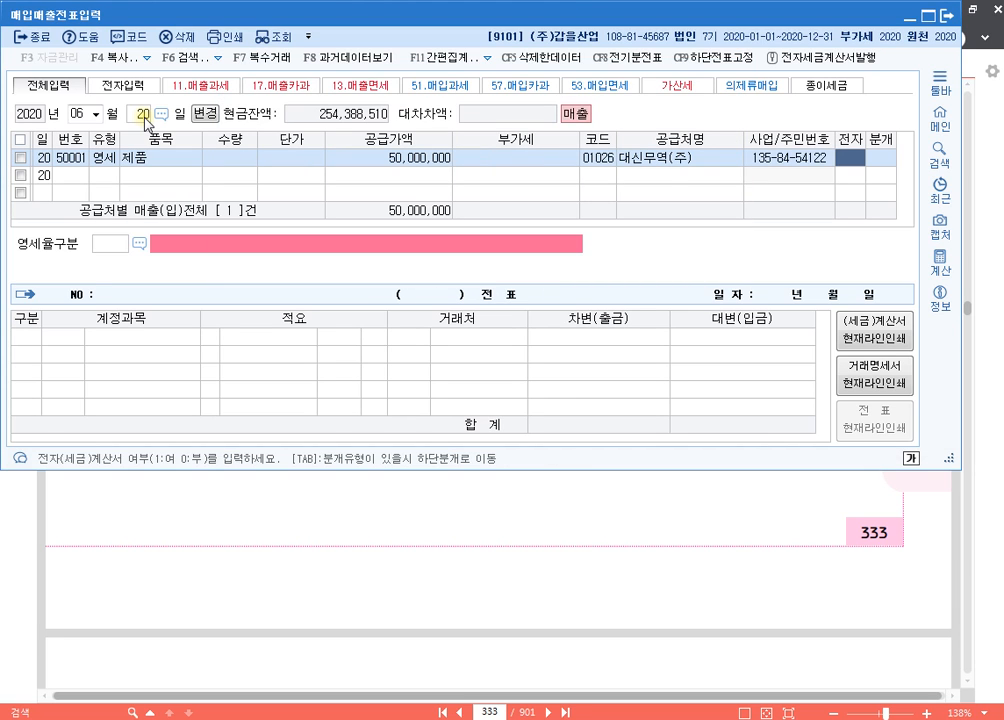
- Mark the invoice as electronic, set 영세율구분 to 3 (내국신용장 · 구매확인서에 의하여 공급하는 재화) and the journal type to 3 (혼합)
text(1)
key(Return)
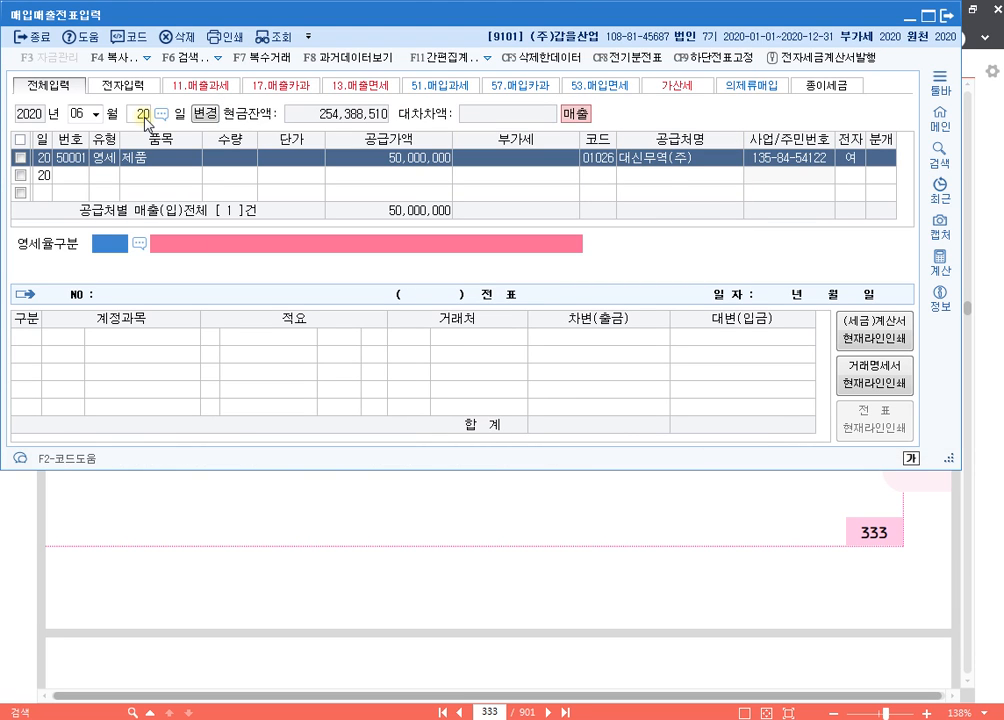
text(3)
key(Return)
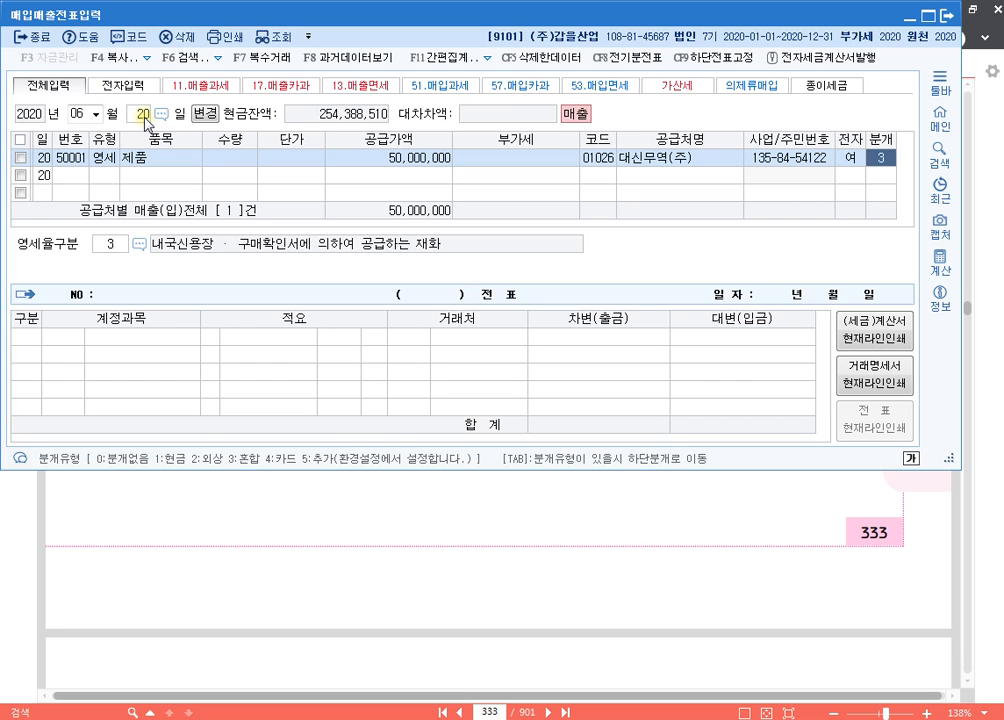
key(Return)
key(Return)
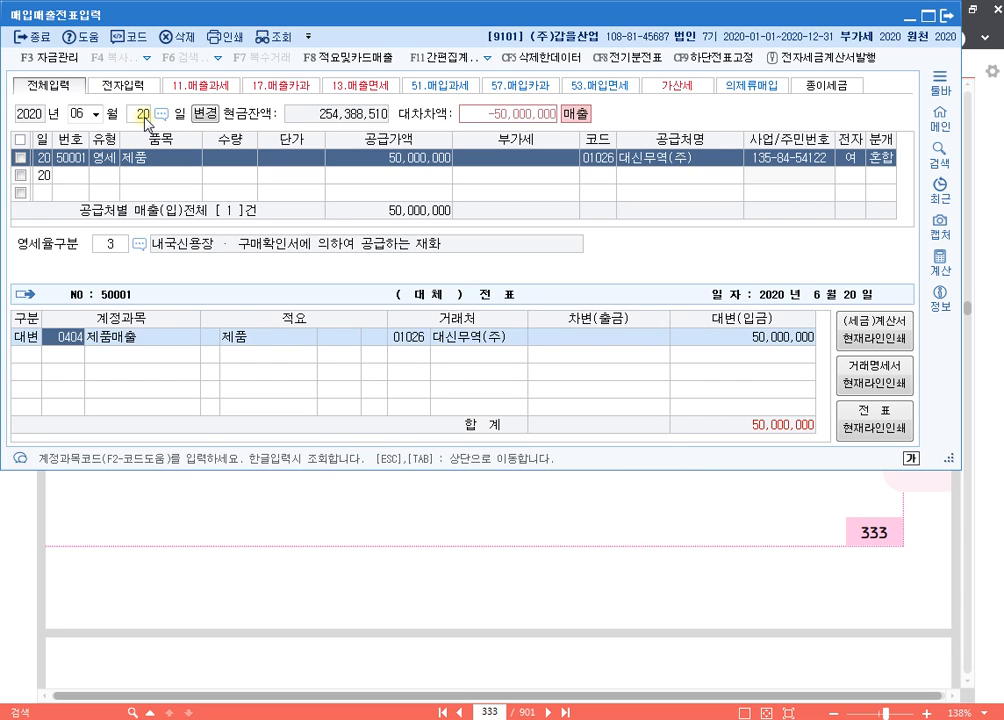
- Set the credit amount of the 제품매출 line to 75,000,000
key(Return)
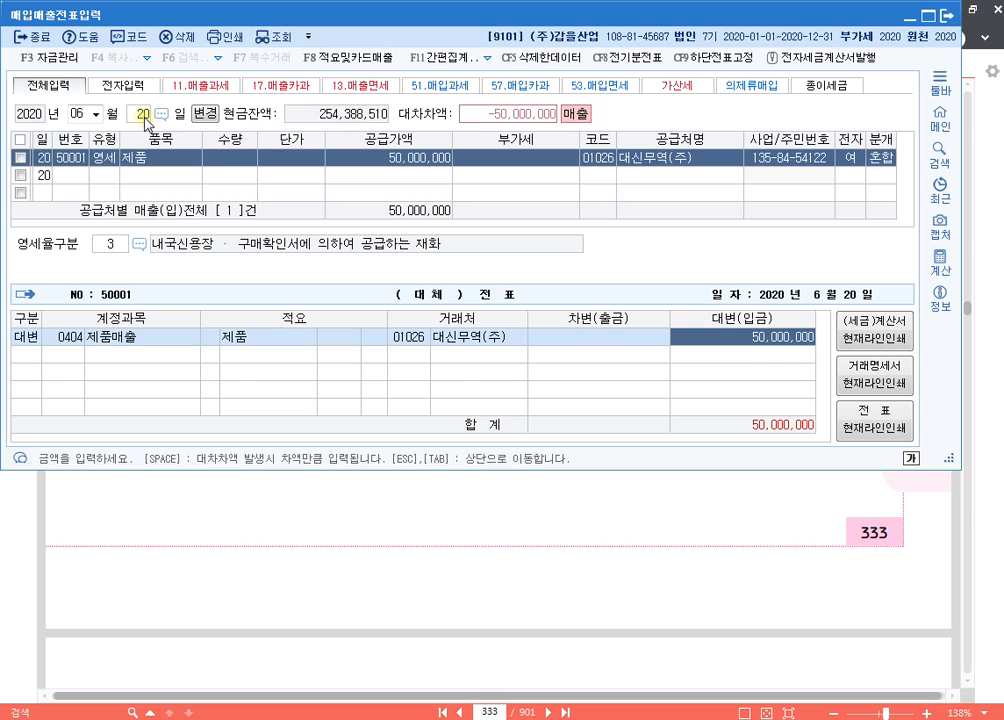
text(75000000)
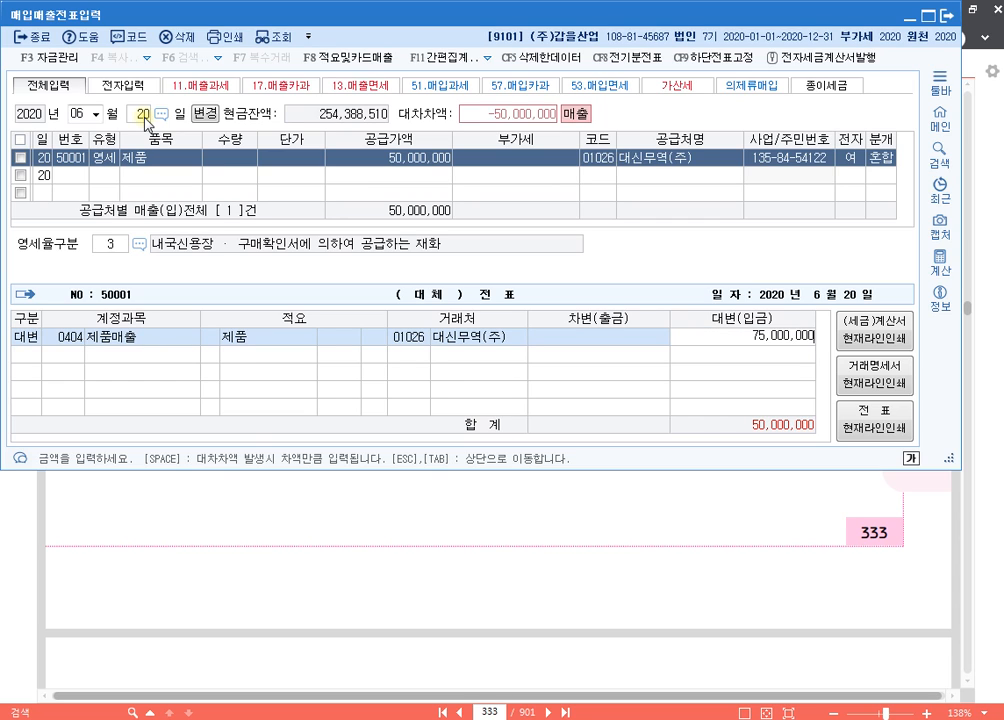
key(Return)
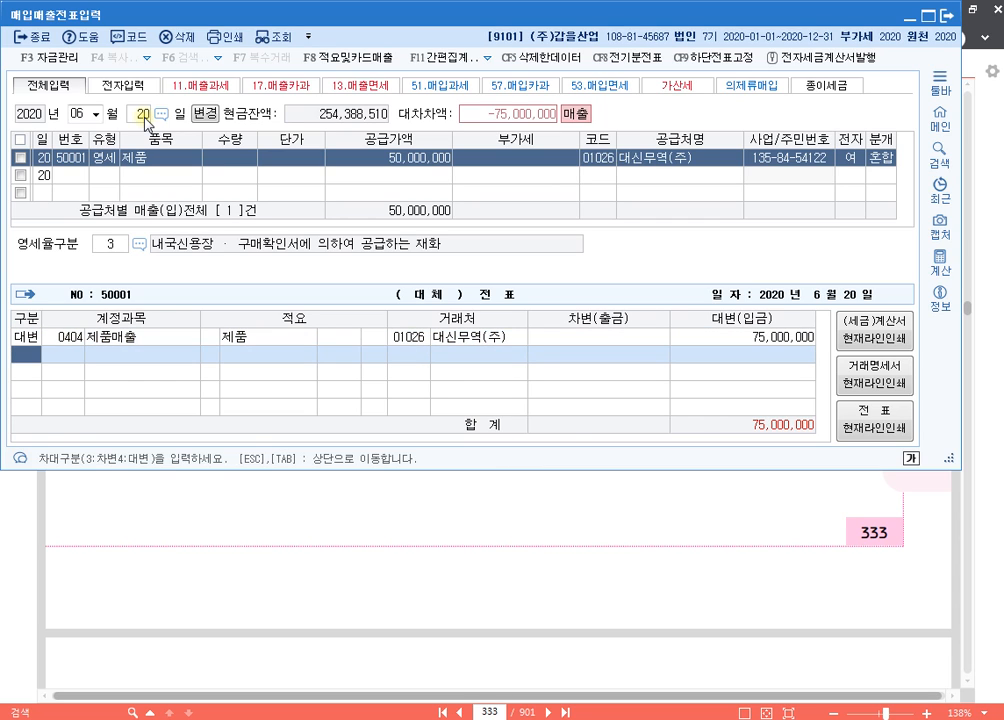
key(Up)
key(Return)
key(Return)
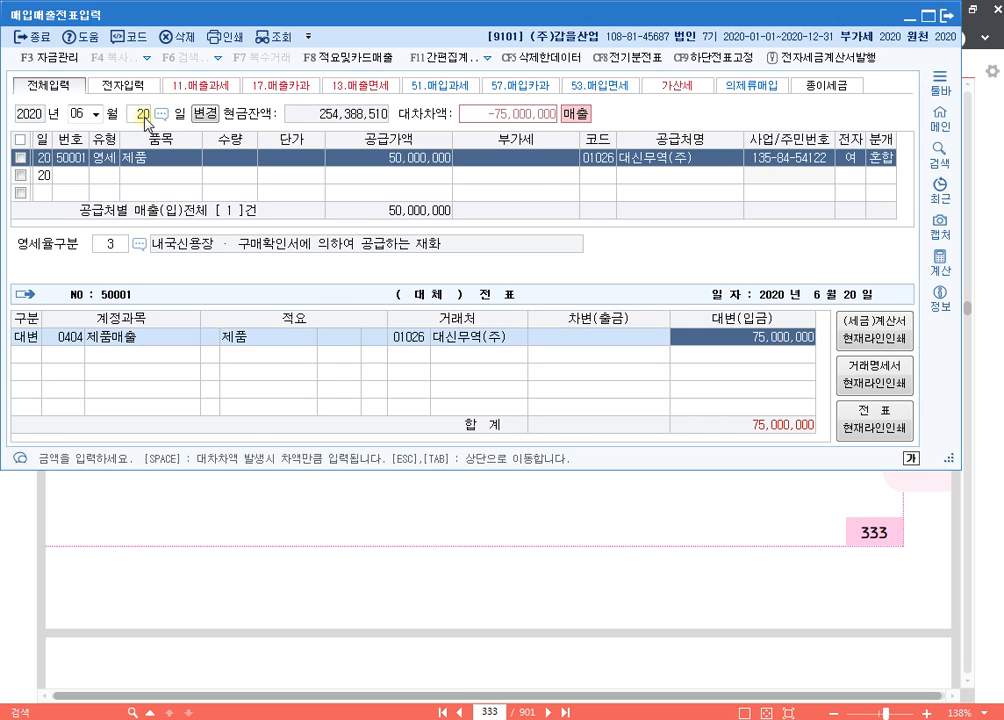
key(Return)
- Add a debit line for 선수금 with the amount 25,000,000
text(3선수)
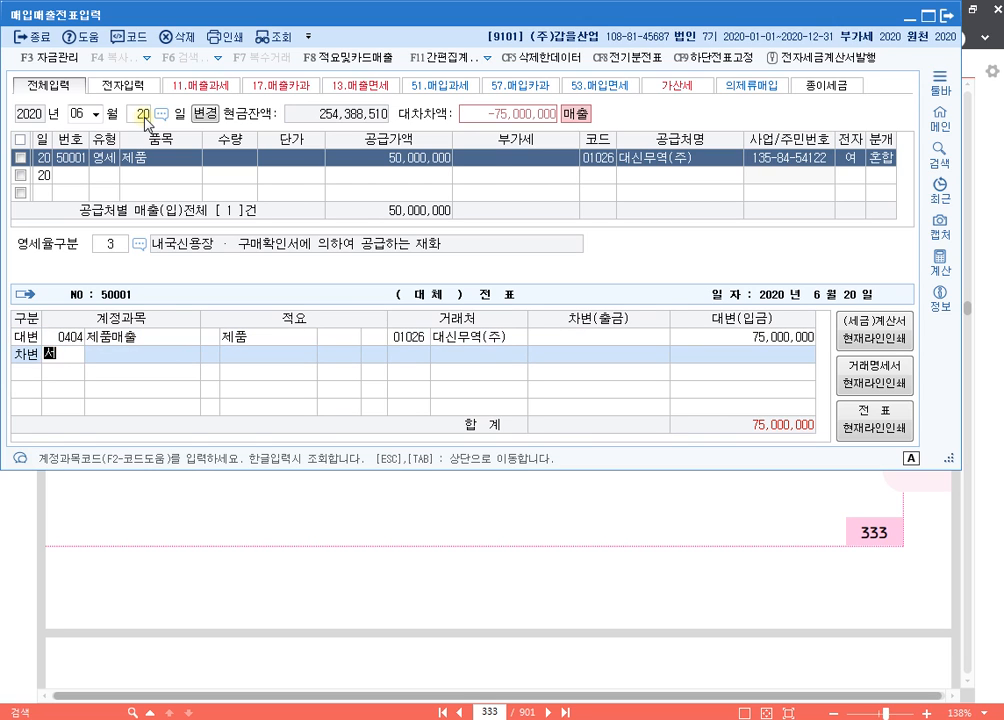
key(Return)
key(Return)
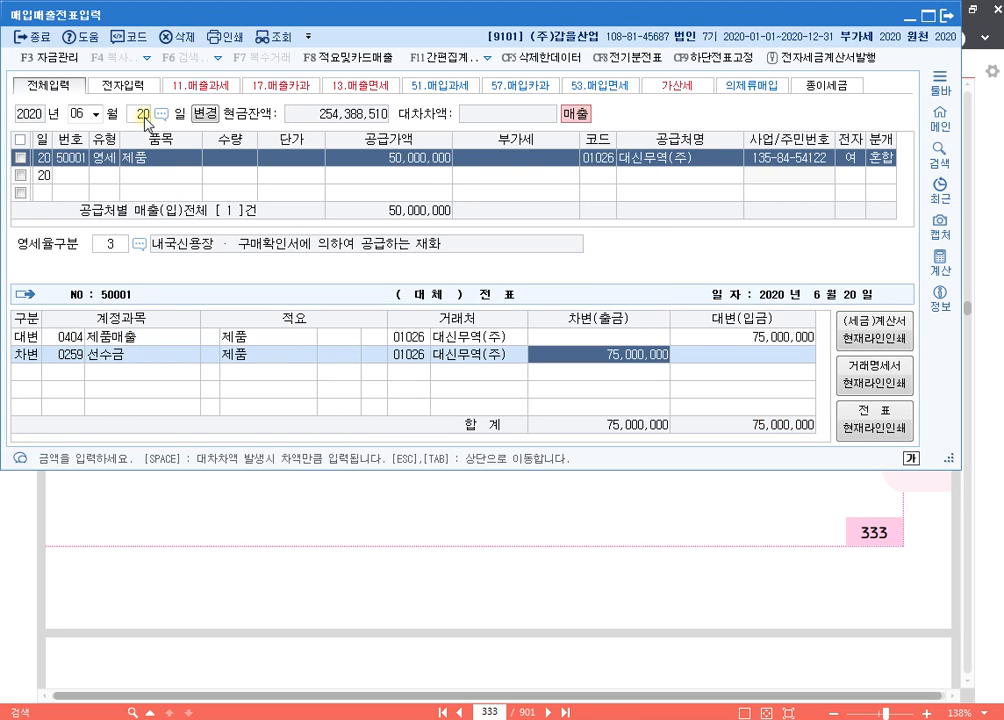
text(25000000)
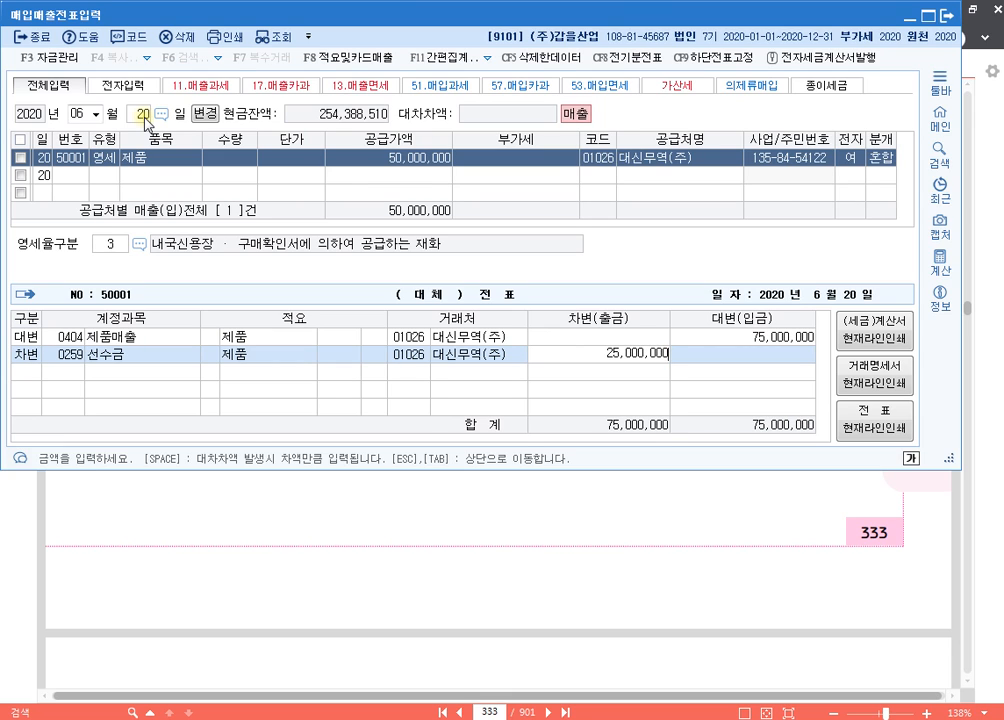
key(Return)
- Add a debit line for 0103 보통예금 with the remaining 50,000,000 and return to the voucher list
text(3)
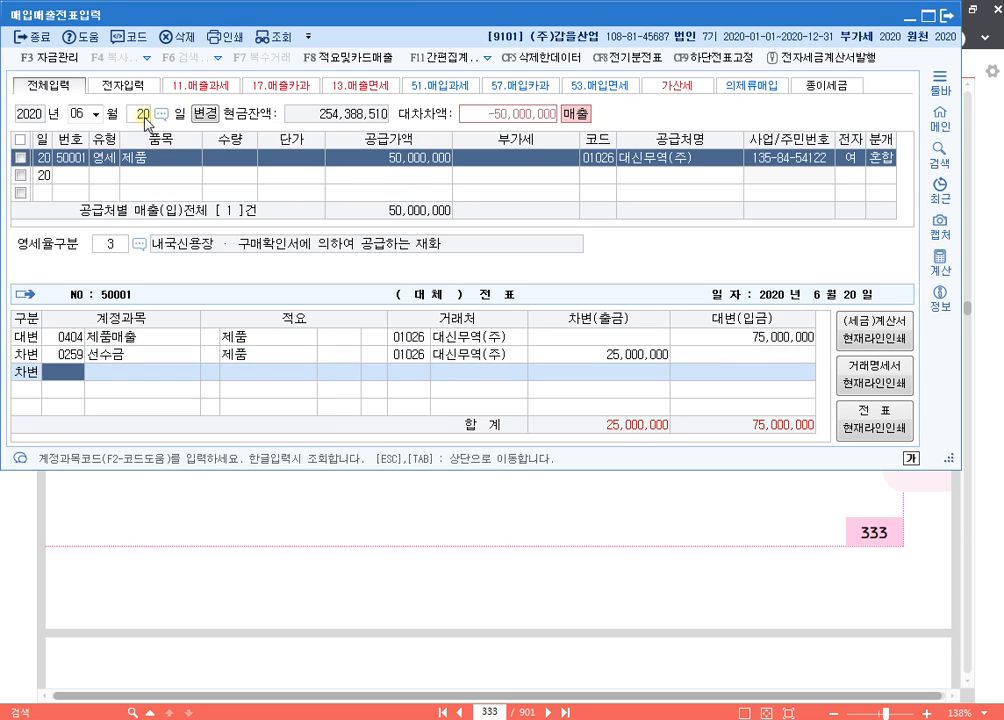
text(103)
key(Return)
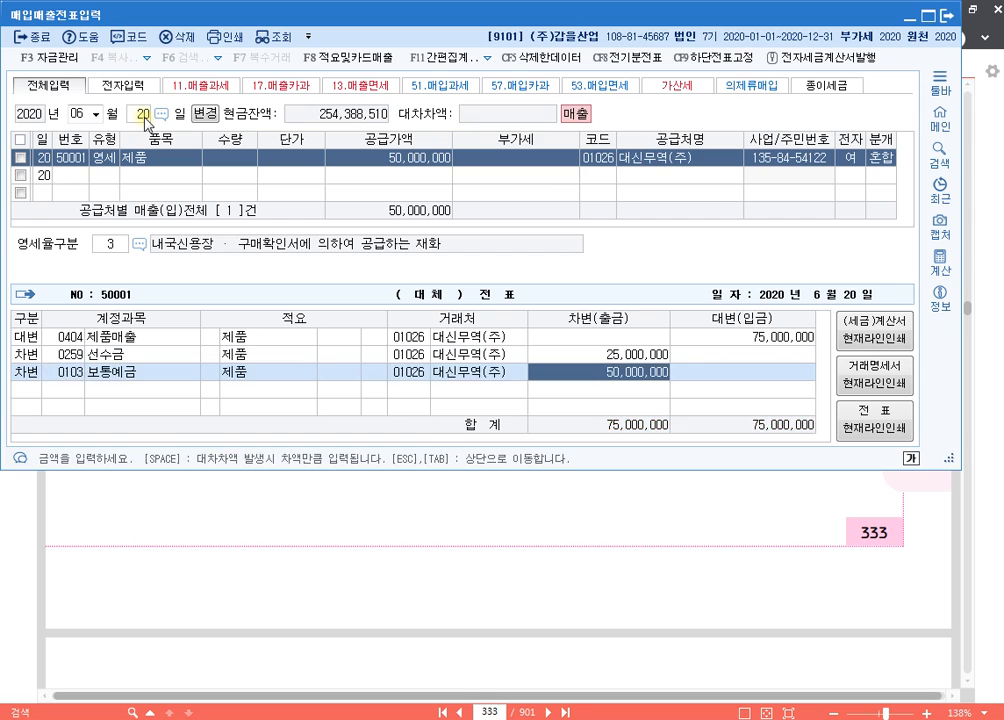
key(Escape)
key(Up)
key(Left)
key(Left)
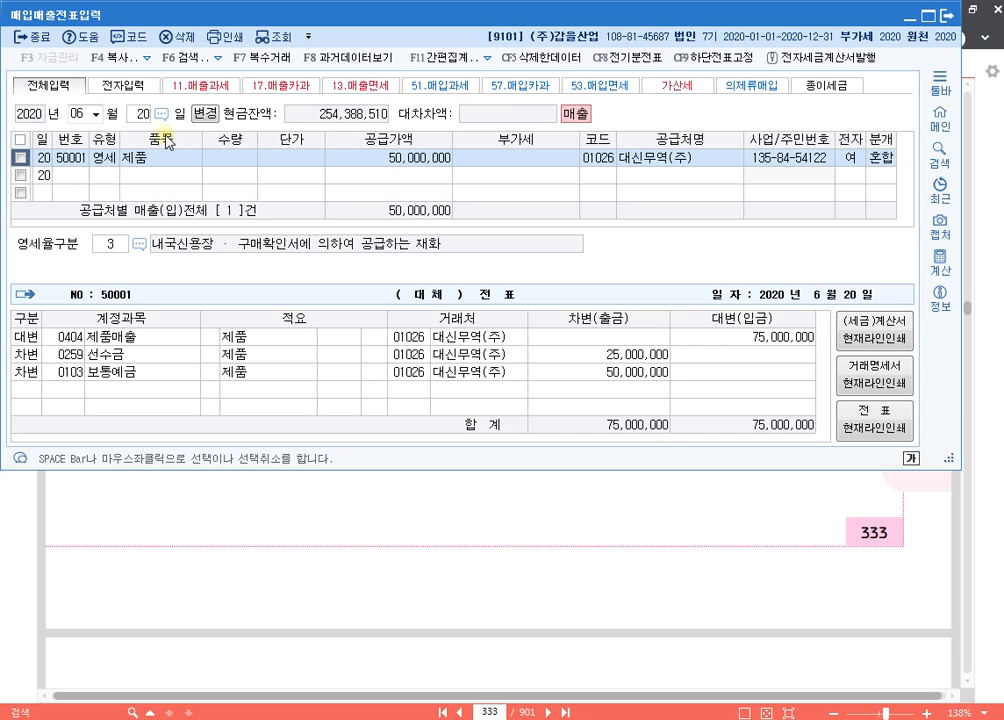
- Open the May 6 vouchers to view the advance-payment invoice issued to 대신무역(주)
click(83, 112)
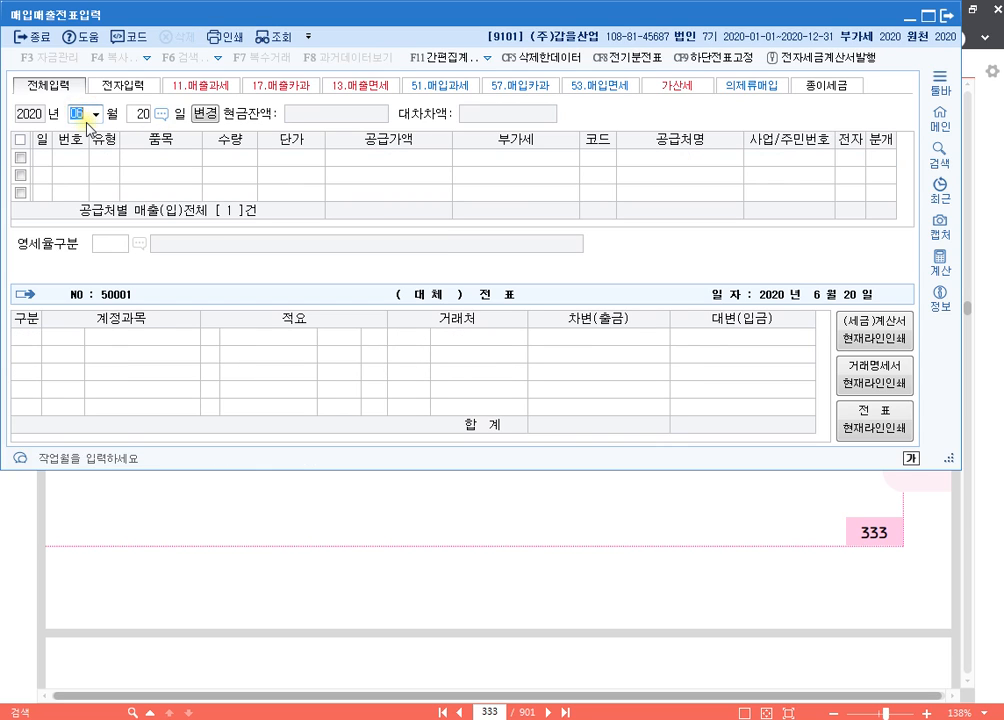
text(06)
click(88, 118)
text(05)
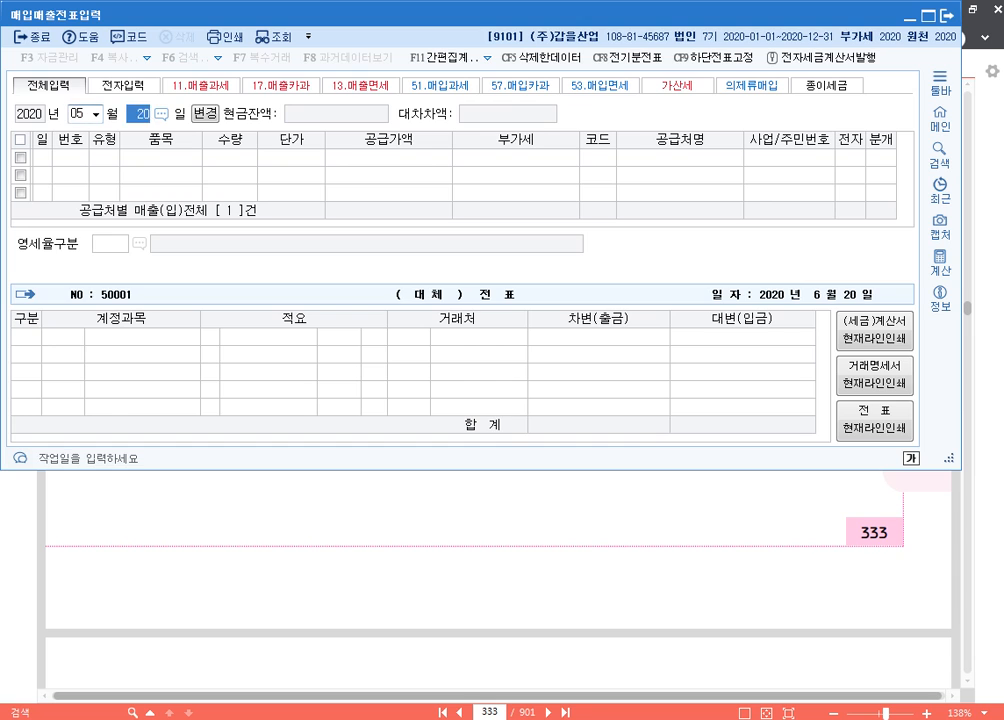
text(6)
key(Return)
key(Up)
key(Return)
key(Return)
key(Return)
key(Return)
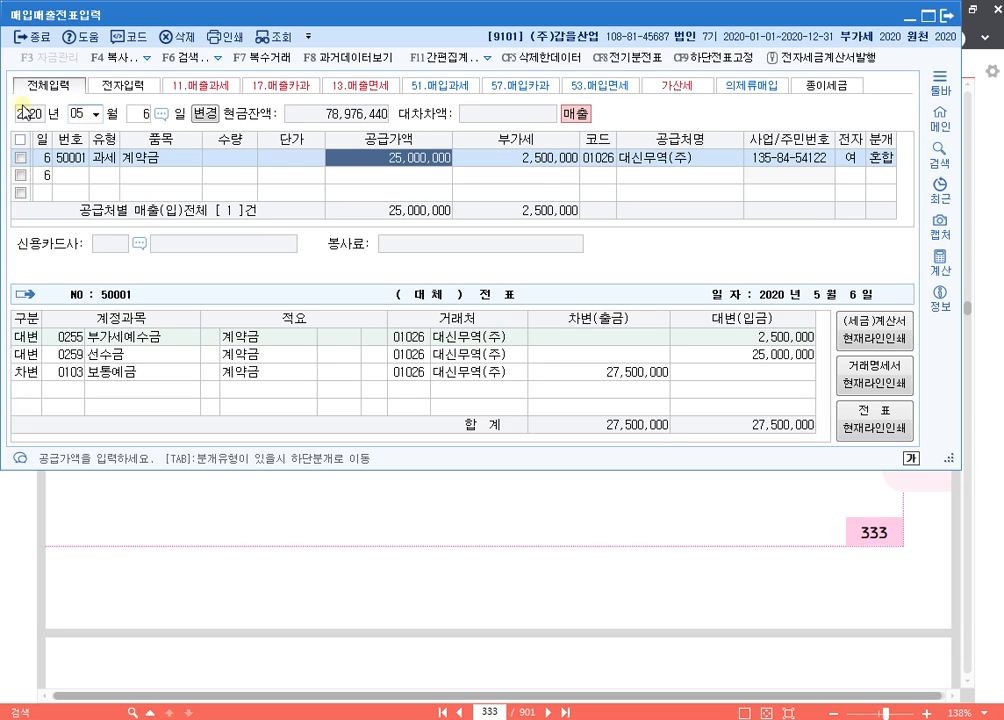
- Examine the 선수금 and 부가세예수금 lines and the supply value of the May 6 voucher
click(72, 365)
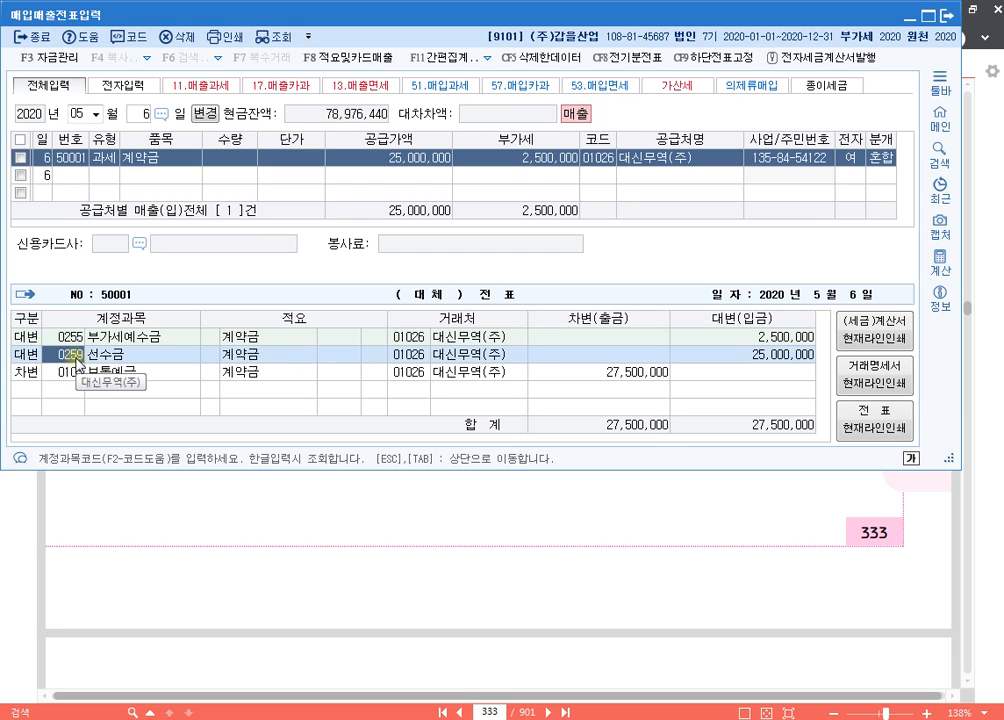
click(408, 340)
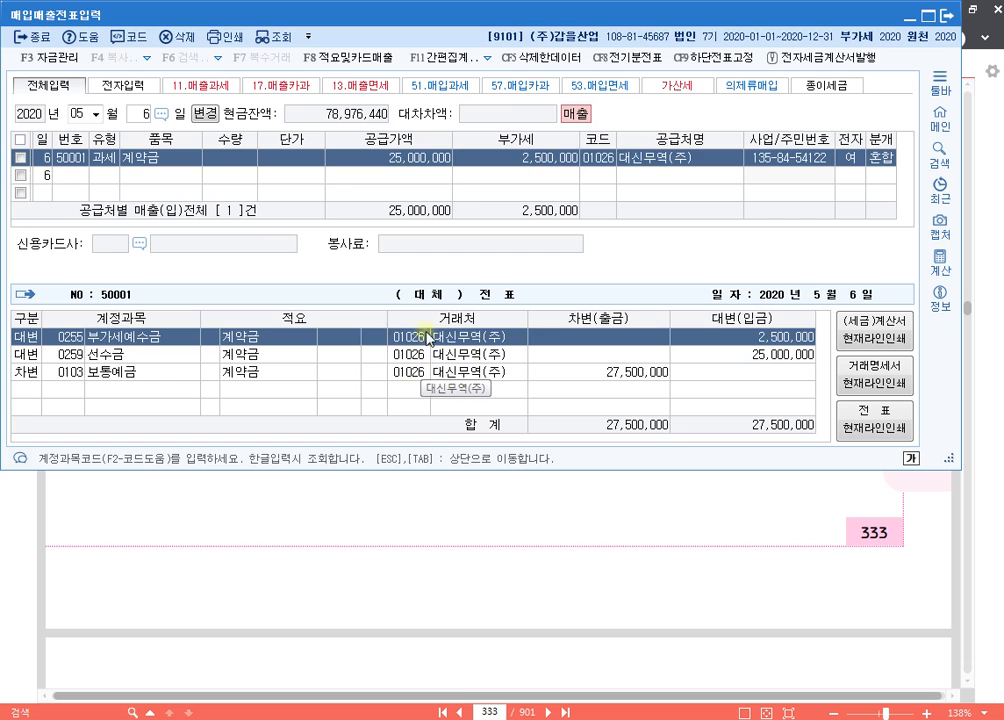
click(425, 158)
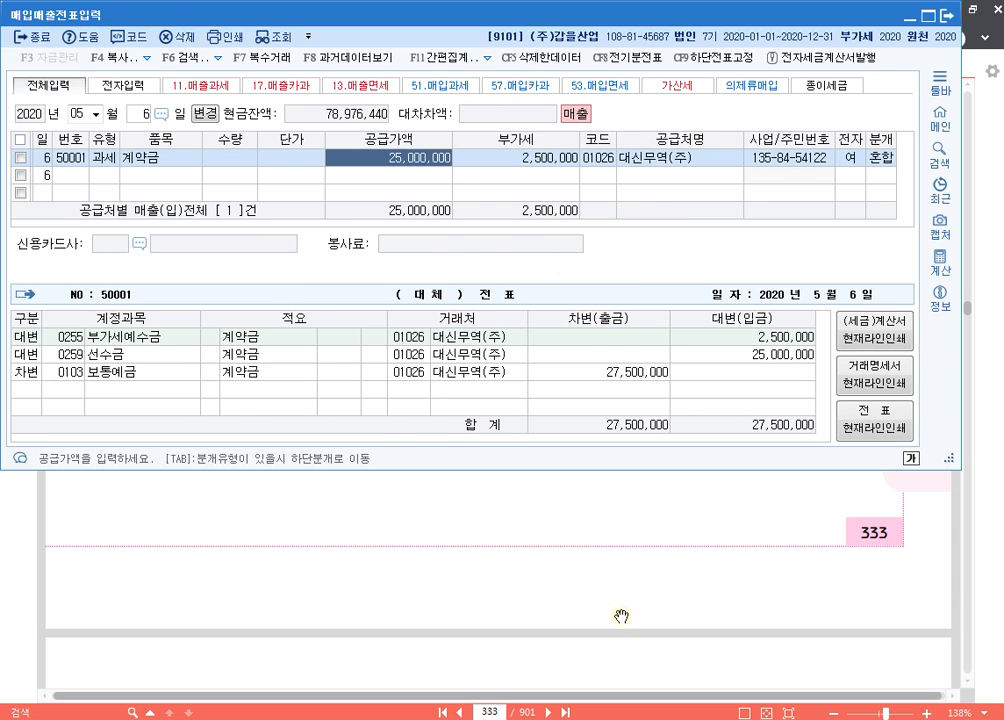
- Return to the PDF workbook and highlight "상품" and "매입처인 금성상사(주)에 접대용으로 제공" in question 33
drag(621, 616, 434, 321)
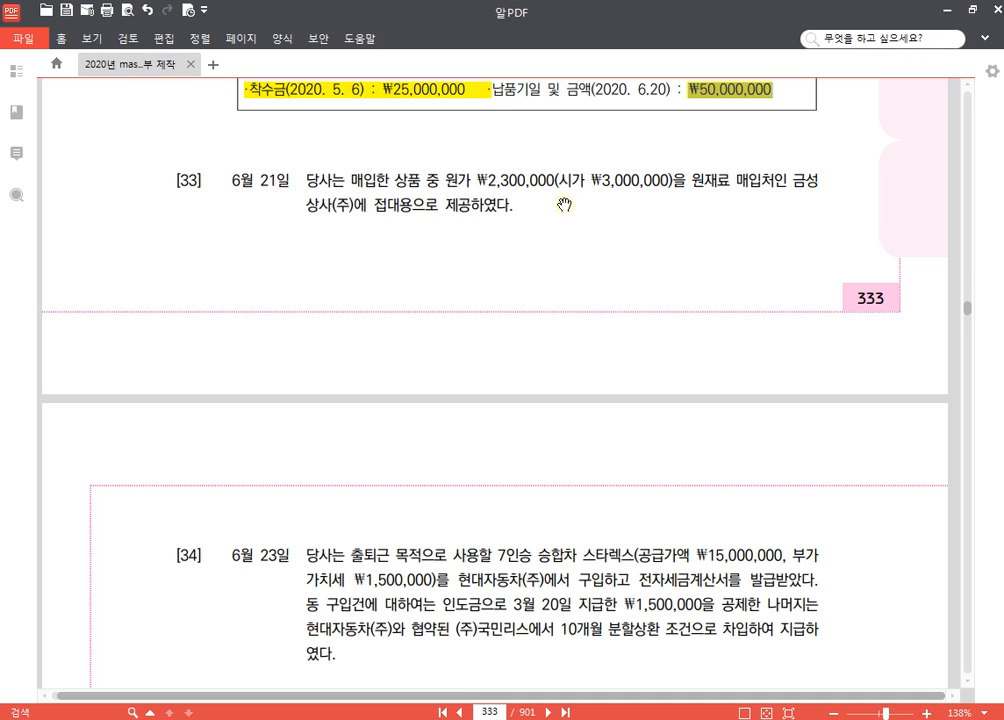
double_click(404, 181)
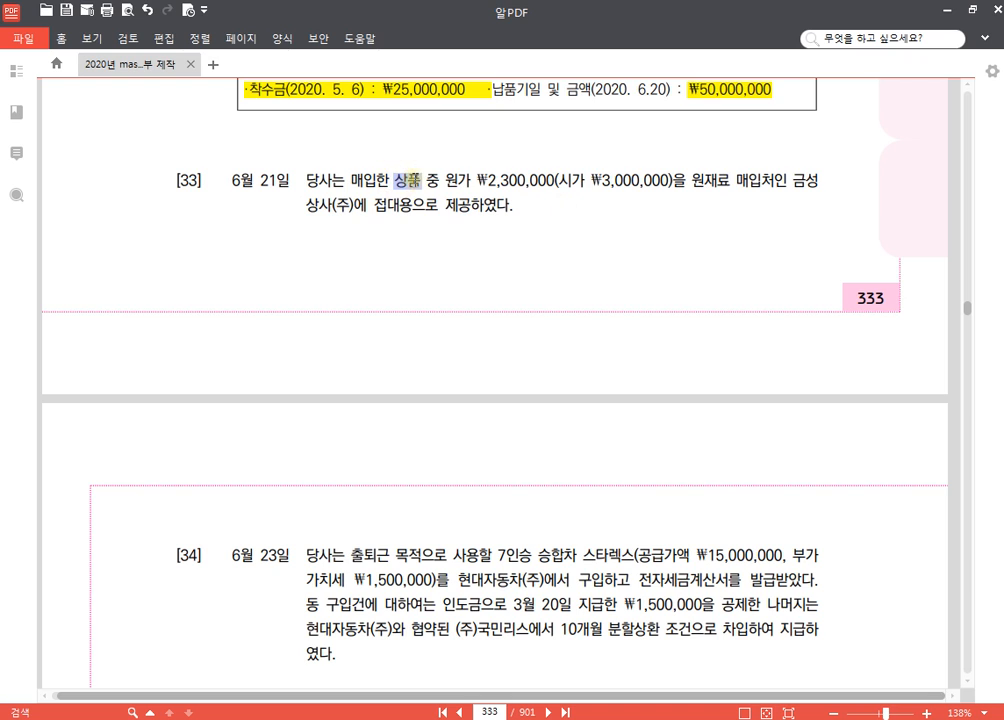
click(427, 154)
drag(734, 183, 472, 208)
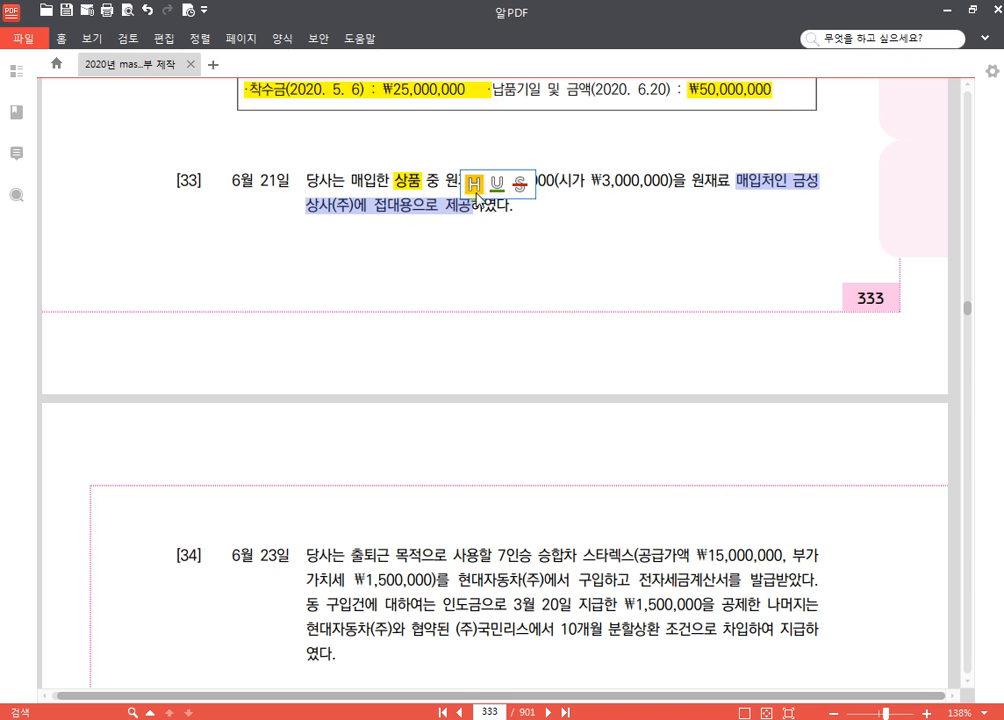
click(473, 183)
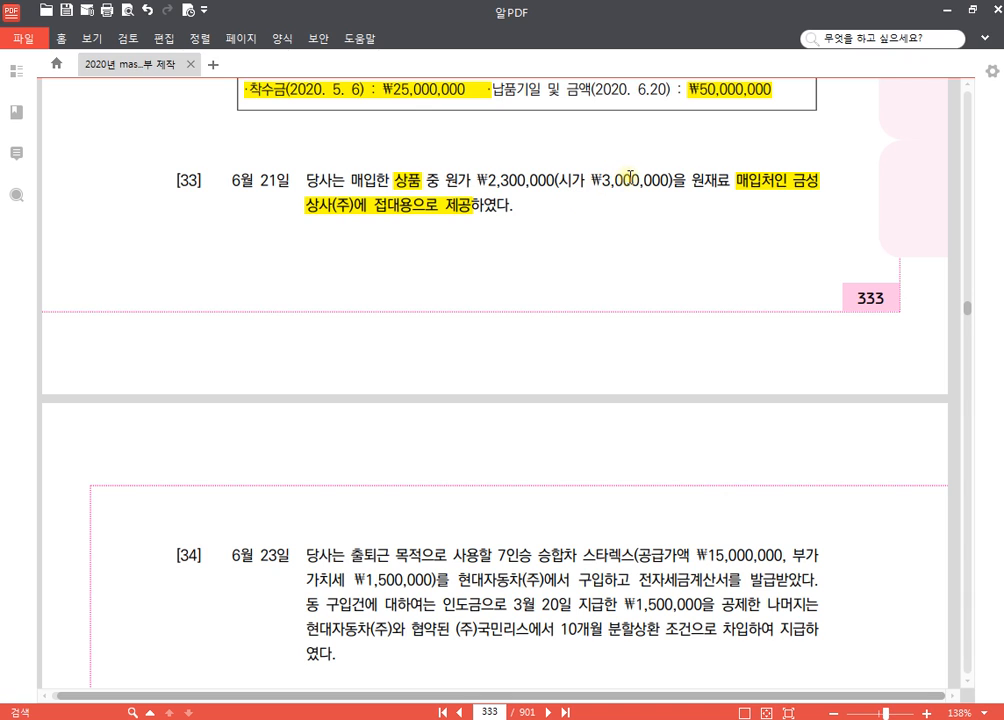
click(629, 178)
click(408, 182)
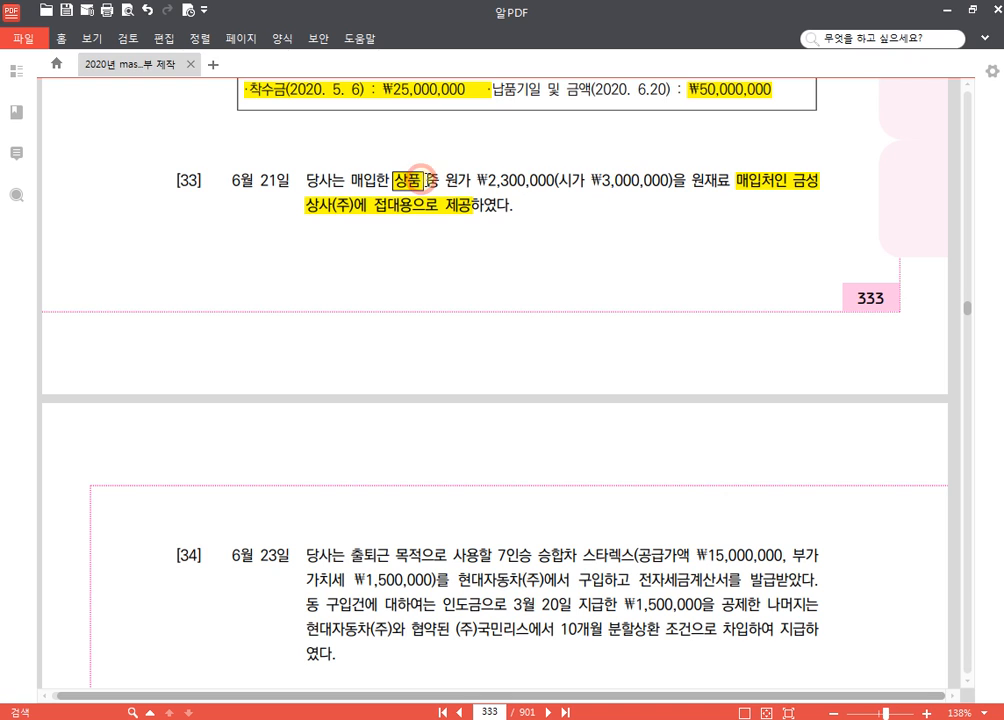
click(521, 177)
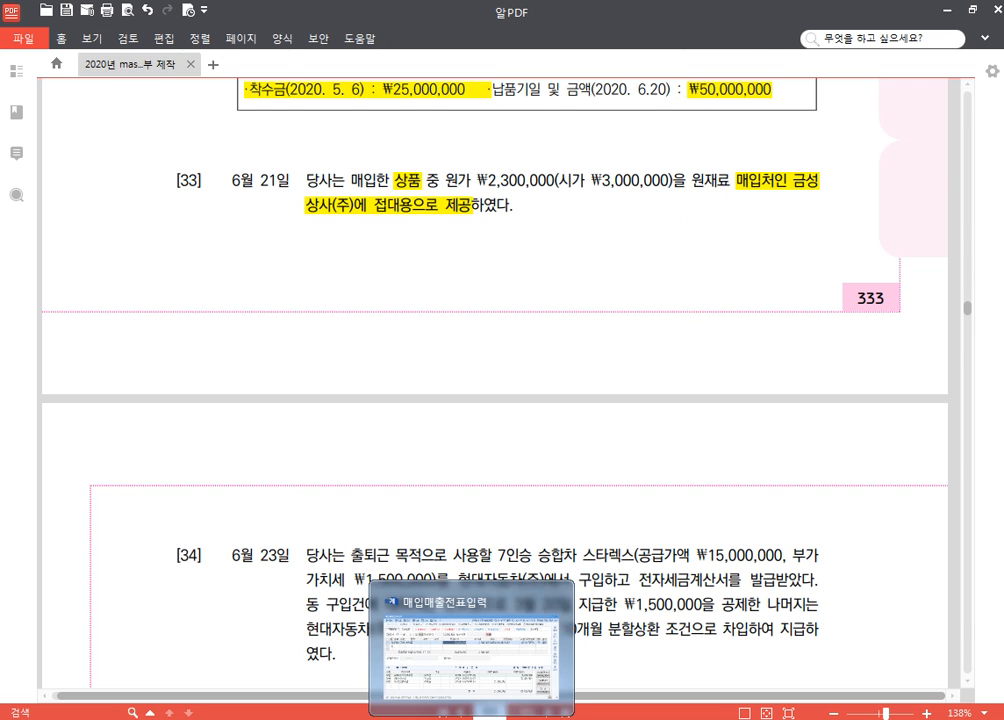
- Switch to the 매입매출전표입력 window and start a June 21 voucher with VAT type 14 건별
click(474, 718)
click(80, 113)
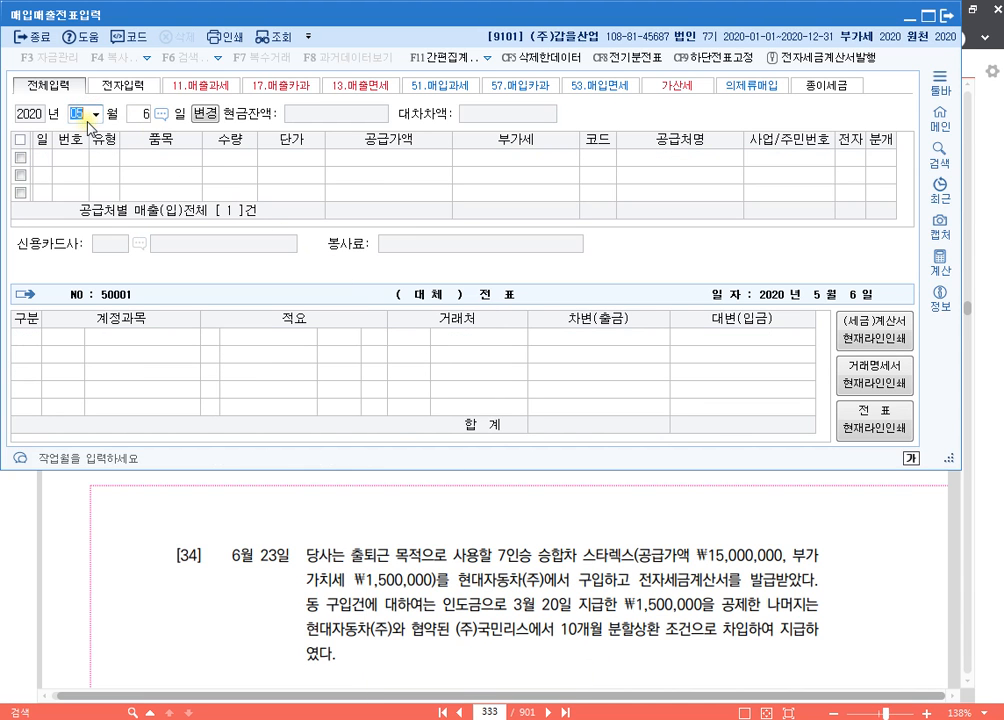
text(0621)
key(Return)
key(Return)
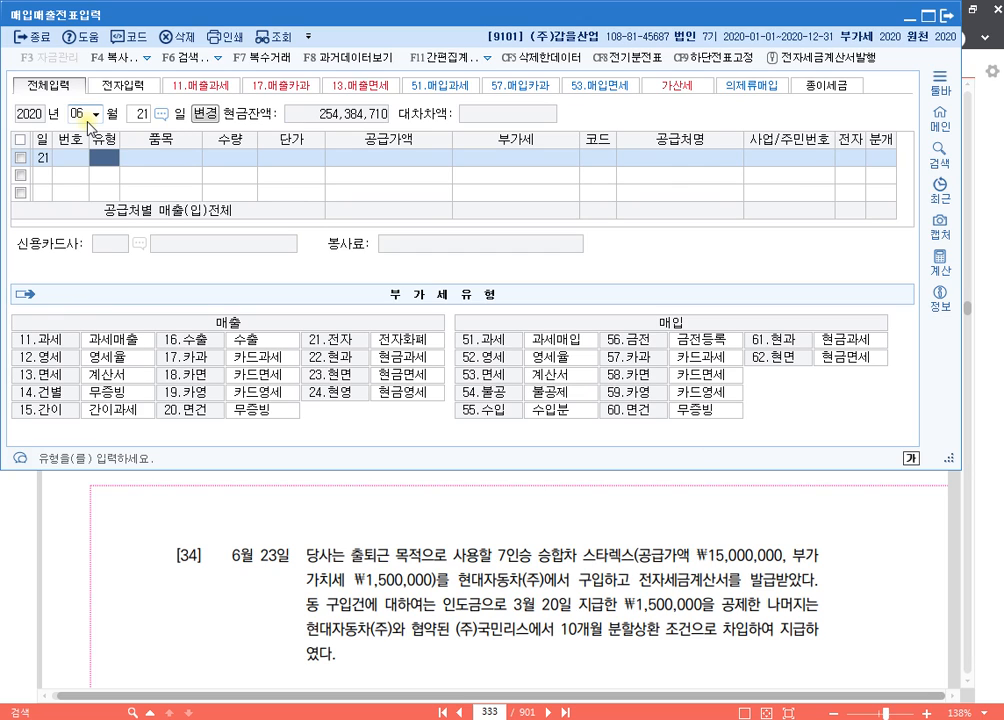
text(14)
key(Return)
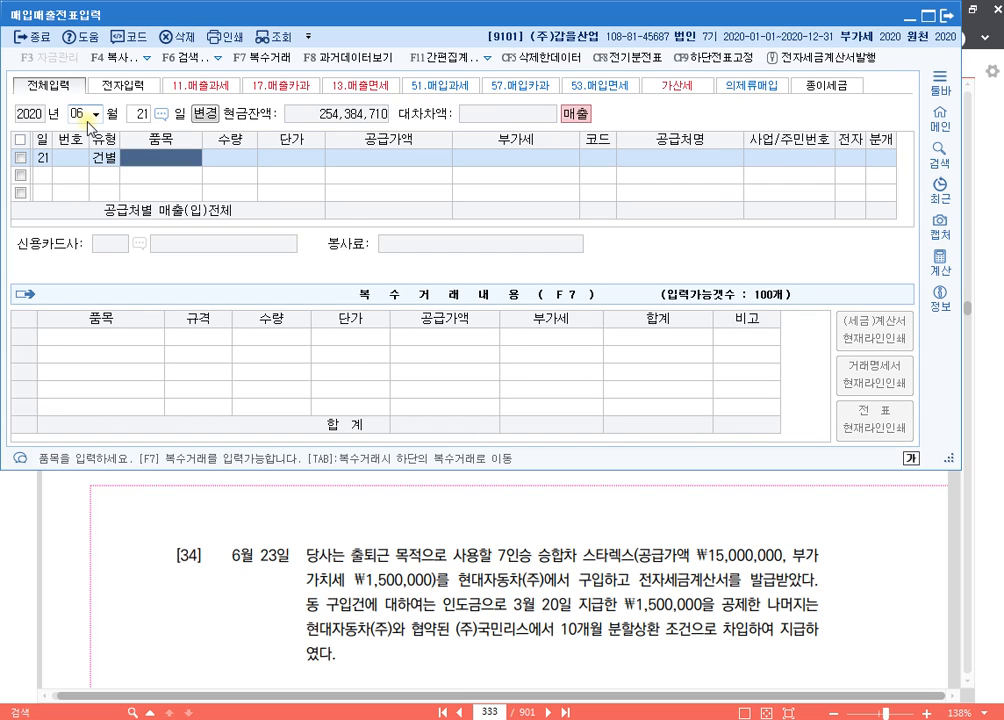
- Enter 사업상증여 as the item and 3,300,000 as the VAT-inclusive supply amount
text(사업)
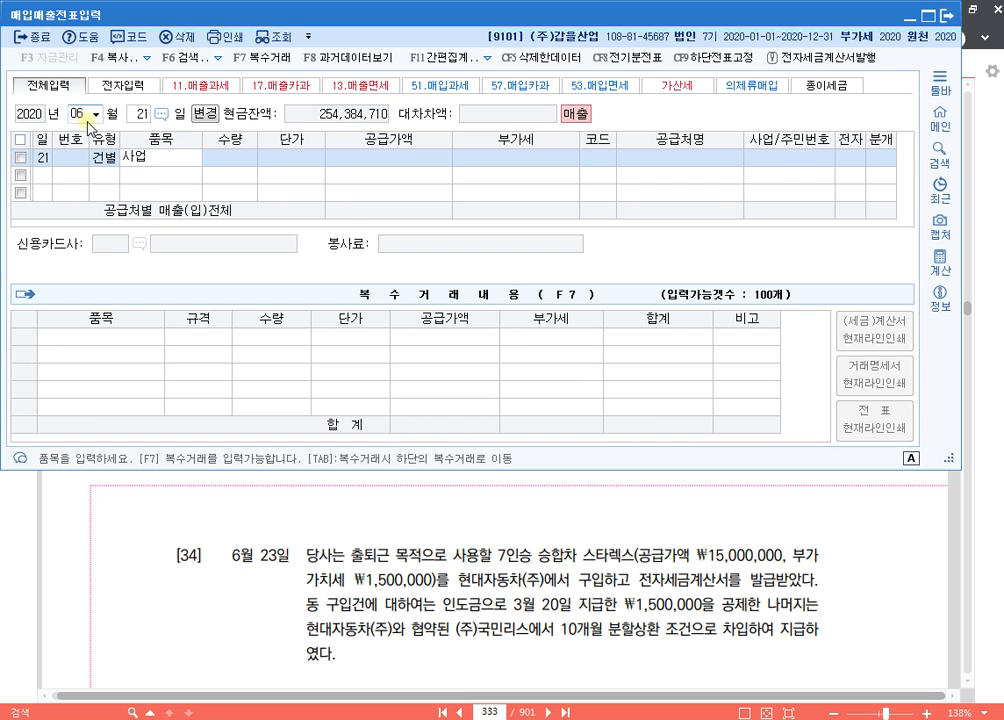
text(상증여)
key(Return)
key(Return)
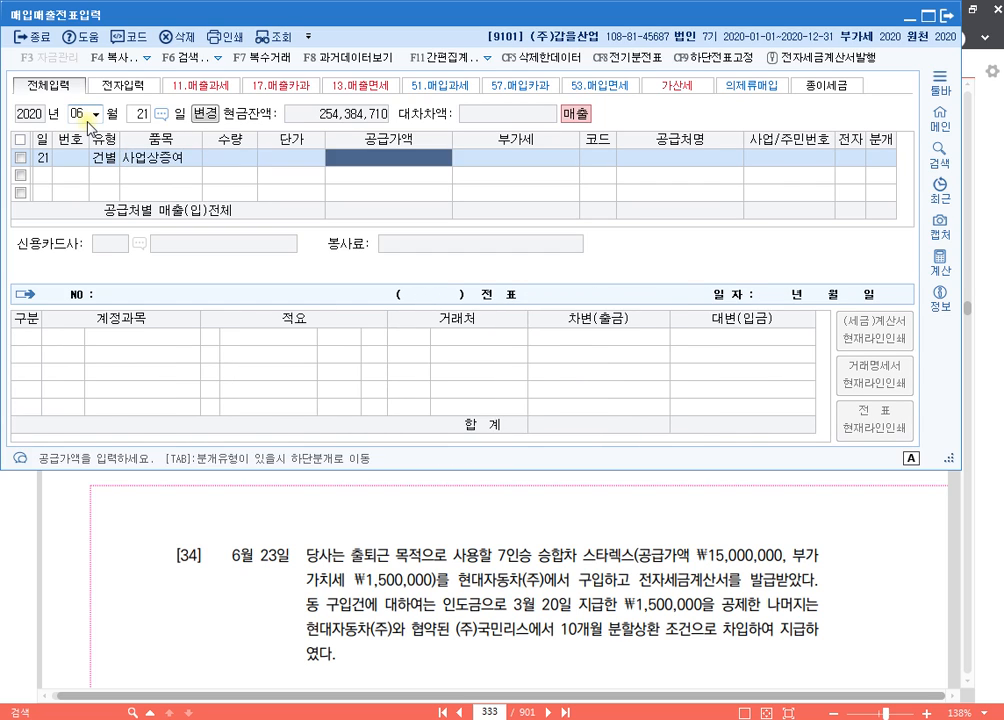
text(3)
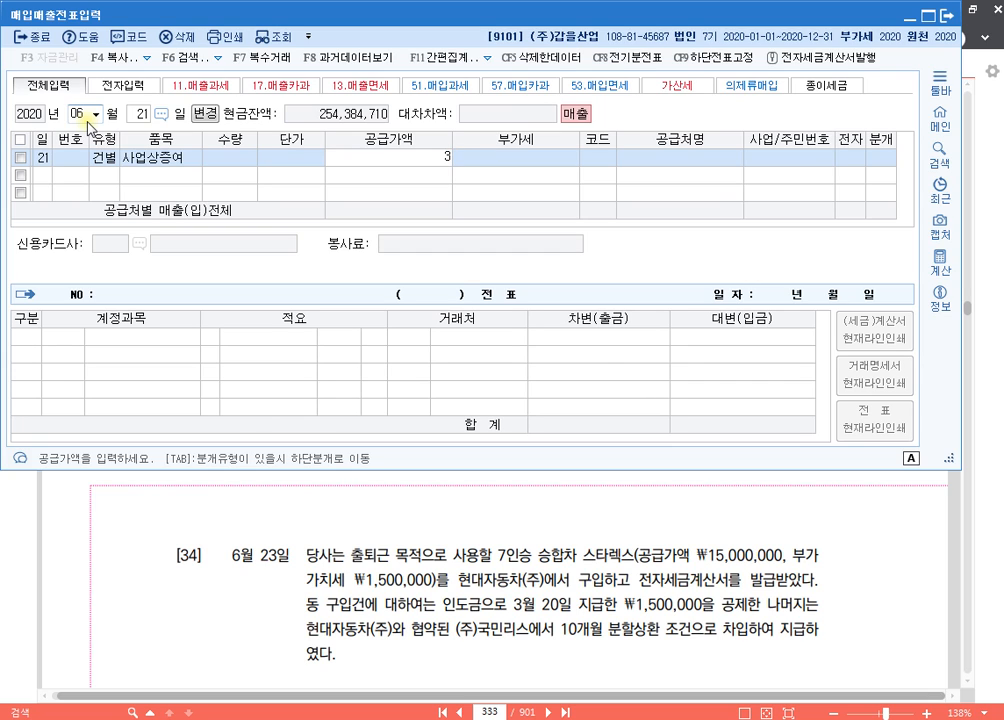
text(,300,000)
key(Return)
key(Return)
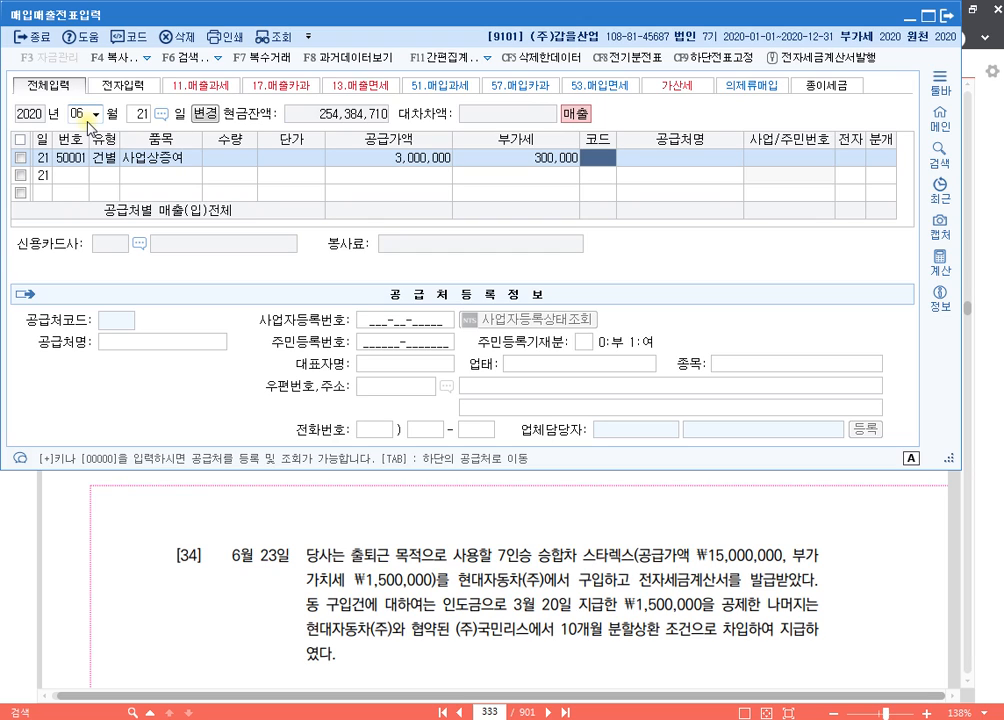
- Assign 금성상사(주) as the trading partner and set the journal type to 3 혼합
text(금성)
key(Return)
key(Return)
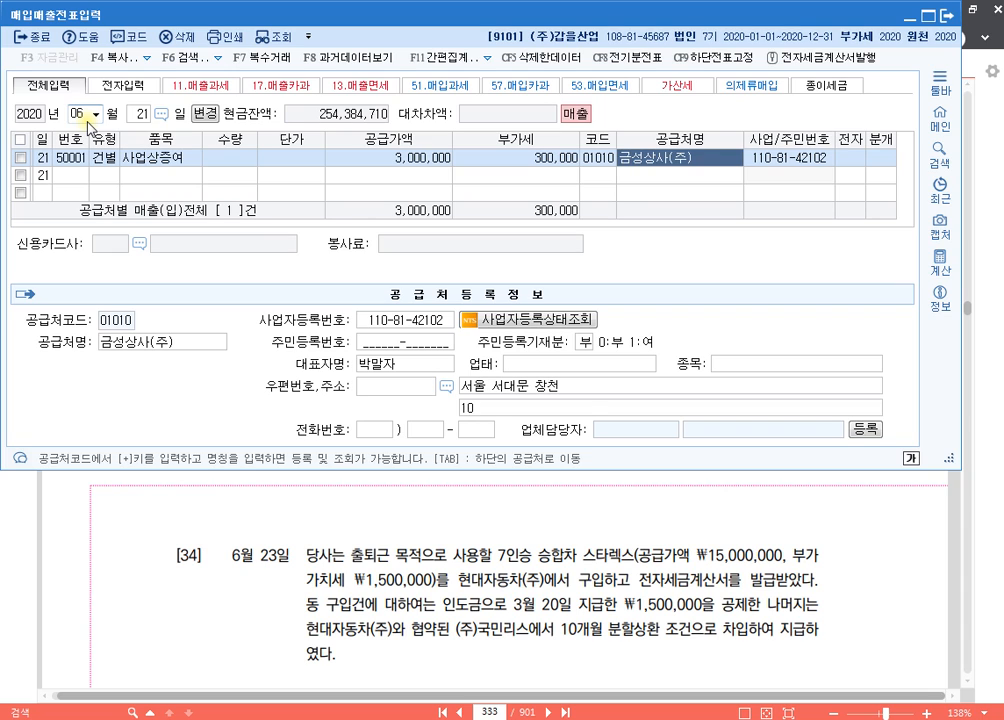
key(Return)
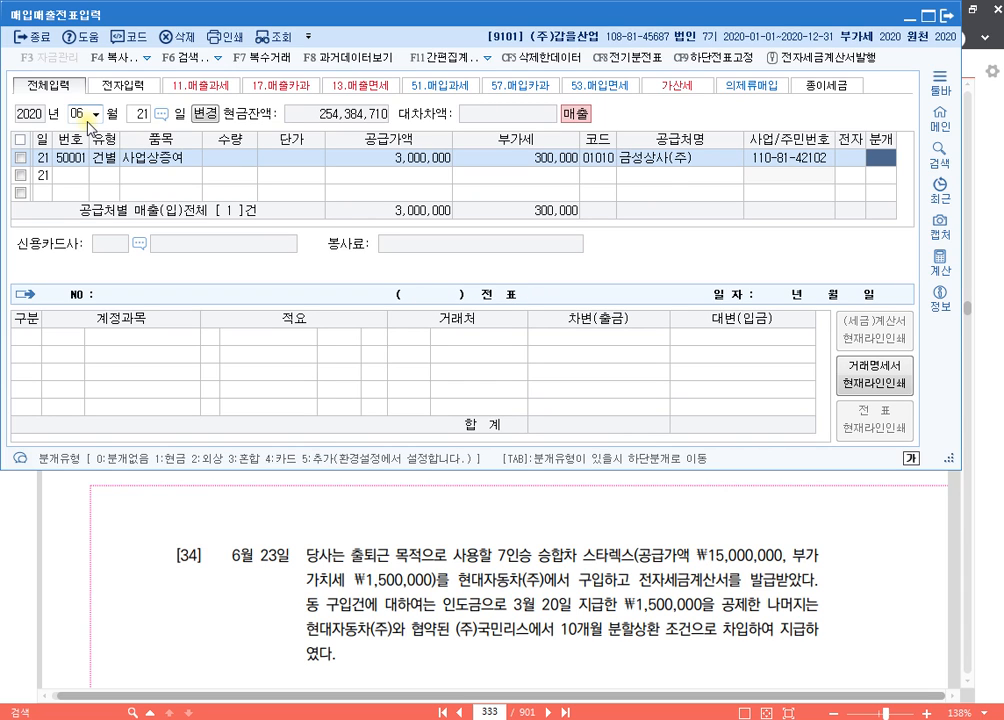
text(3)
key(Return)
key(Return)
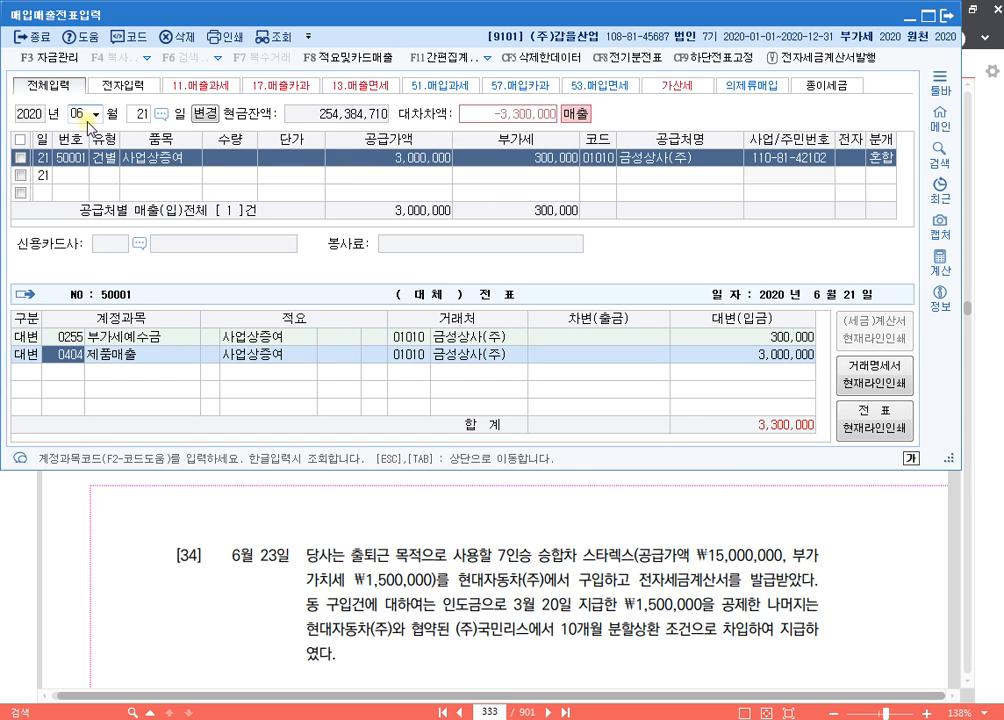
- Change the 제품매출 credit line to 0146 상품 with summary 08 타계정으로 대체 and an amount of 2,300,000
text(146)
key(Return)
key(Return)
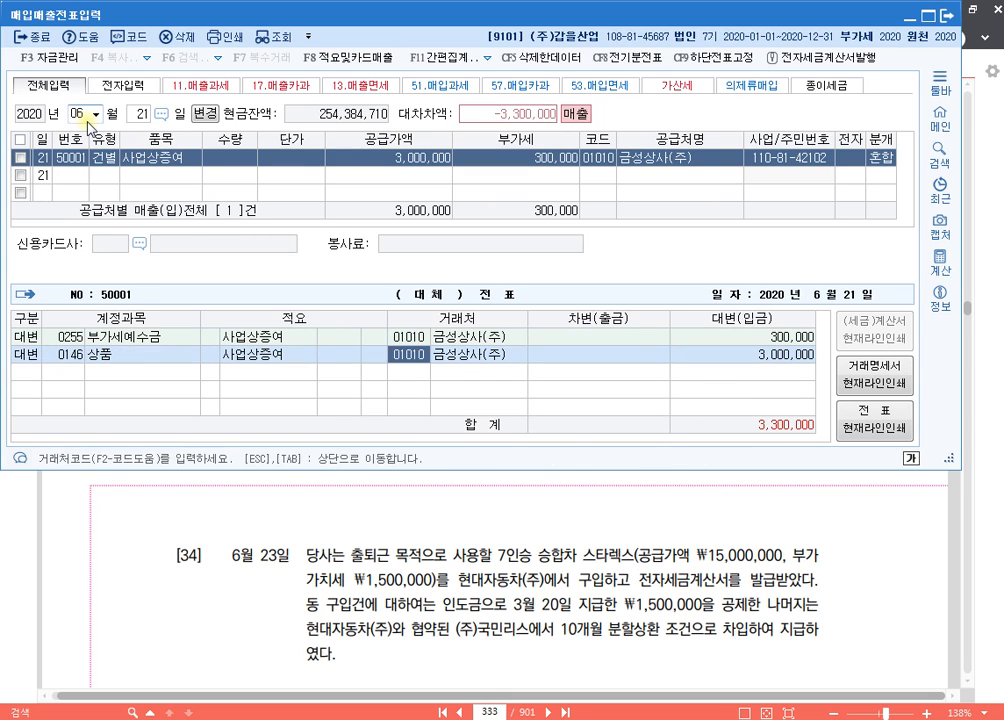
key(Left)
text(08)
key(Return)
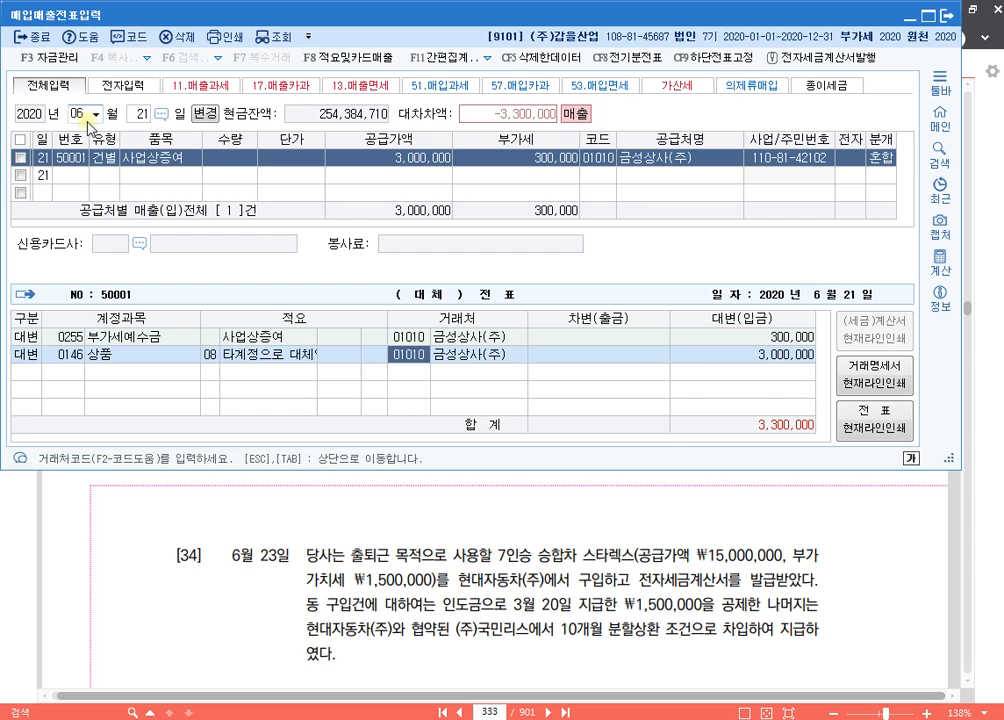
key(Return)
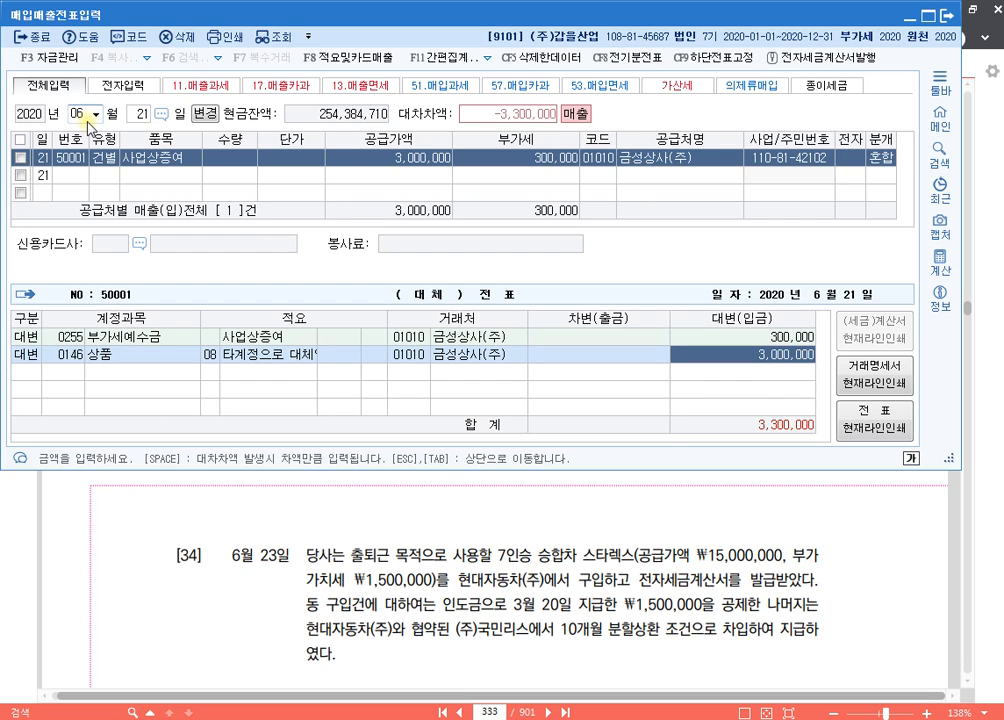
text(2300000)
key(Return)
- Add a debit line for 0513 접대비 (제조원가) with the remaining 2,600,000 and return to the voucher list
text(3)
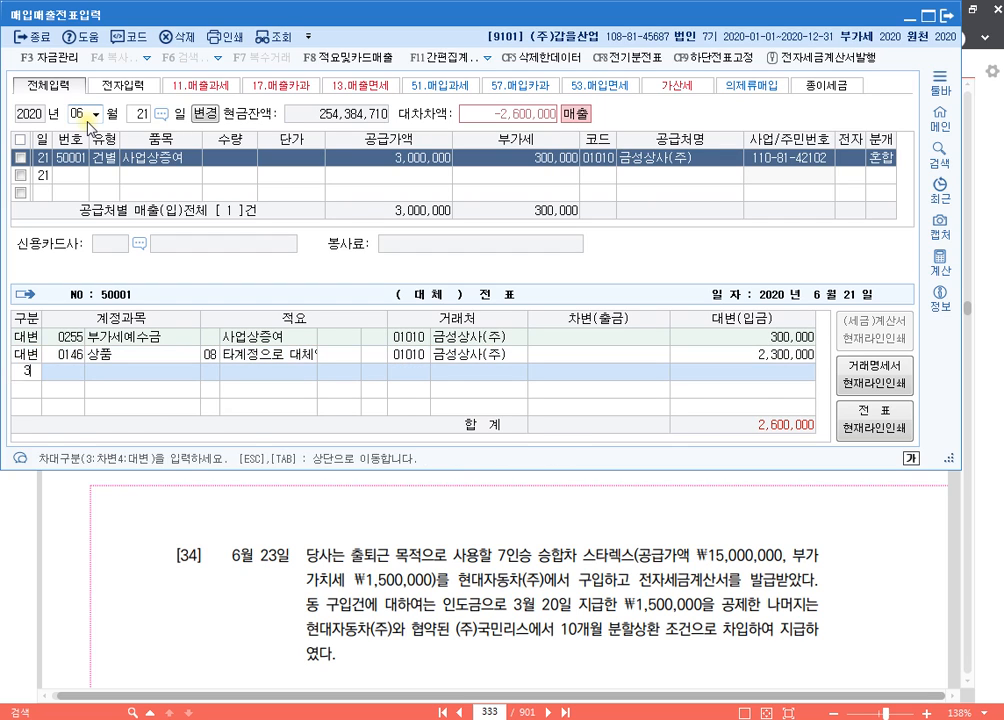
key(Return)
text(접대)
key(Return)
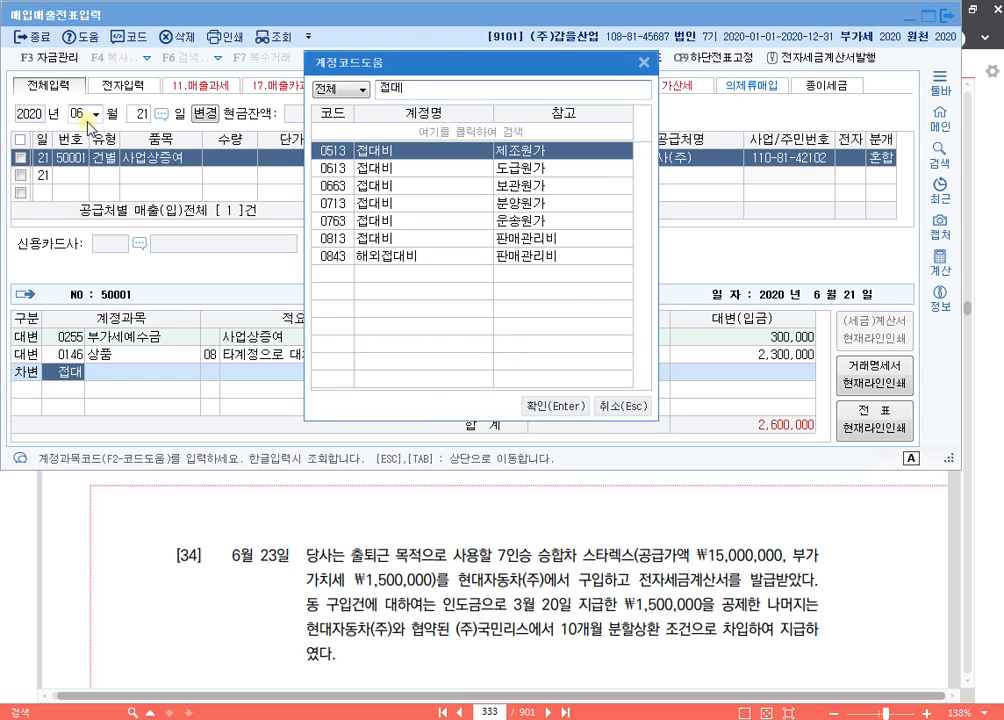
key(Return)
key(Return)
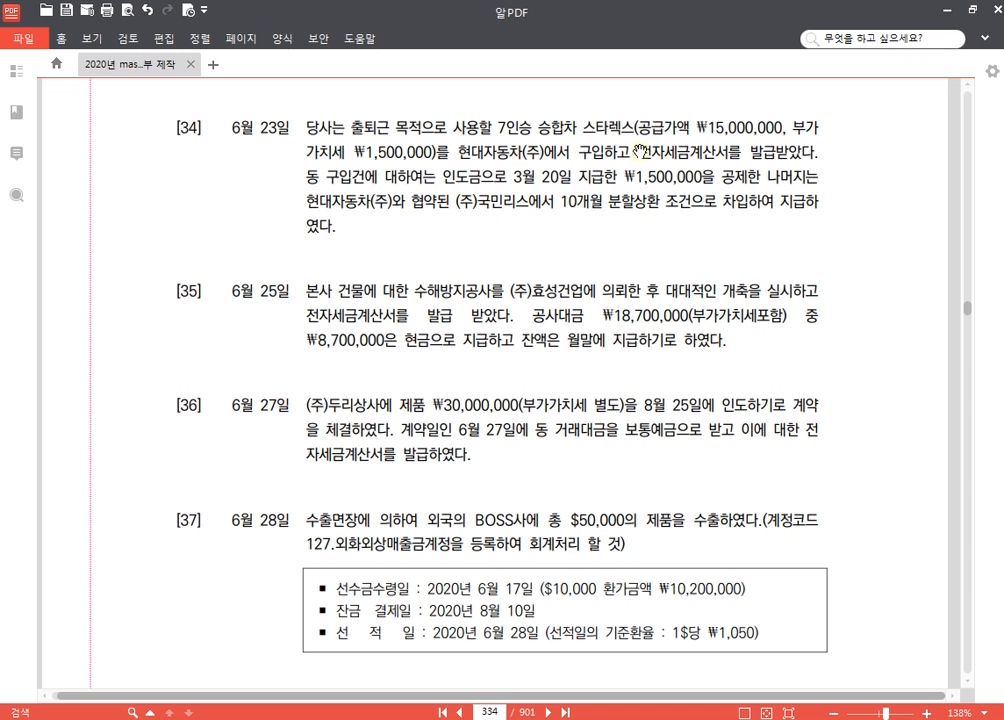
- In the PDF workbook, highlight "전자세금계산서를 발급받았다." and "7인승 승합차" in question 34
drag(641, 152, 815, 152)
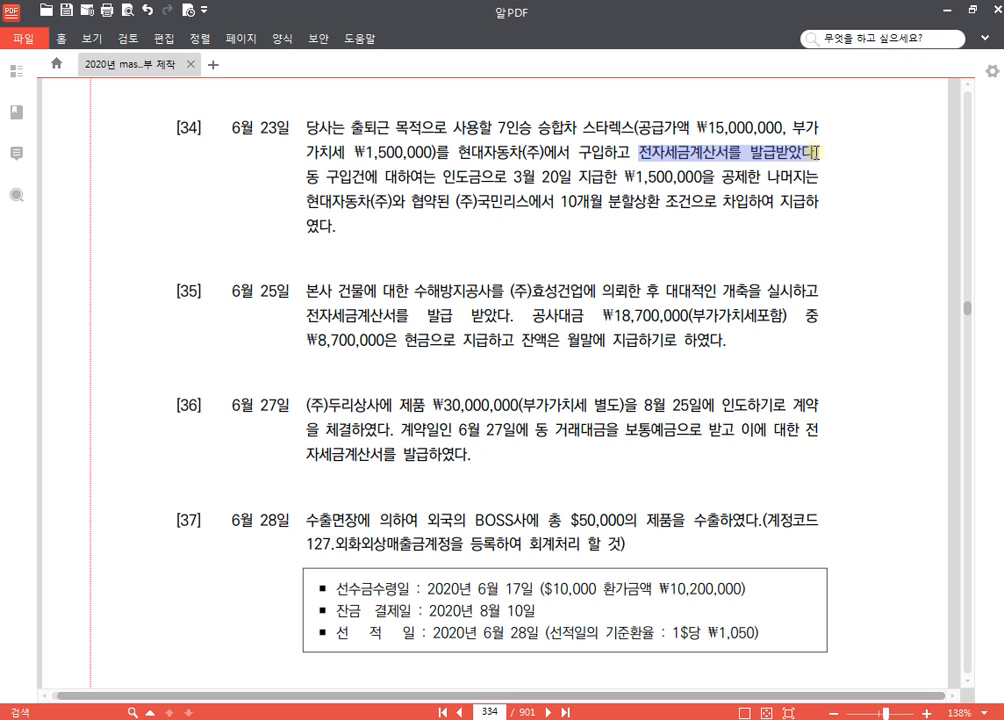
click(826, 127)
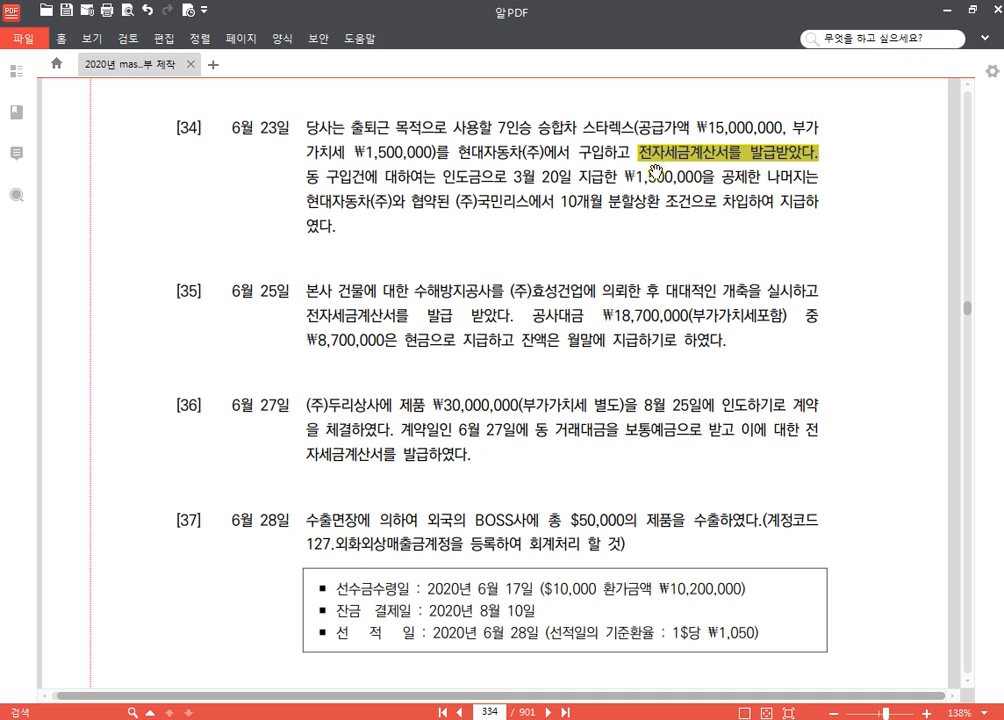
click(590, 152)
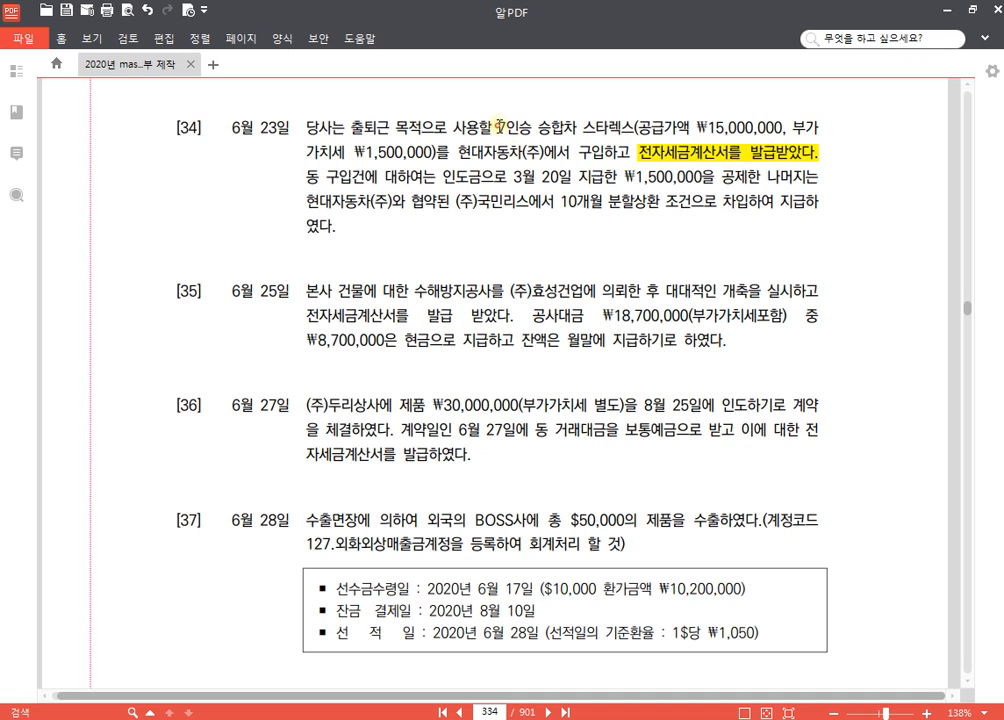
drag(498, 127, 578, 128)
click(587, 103)
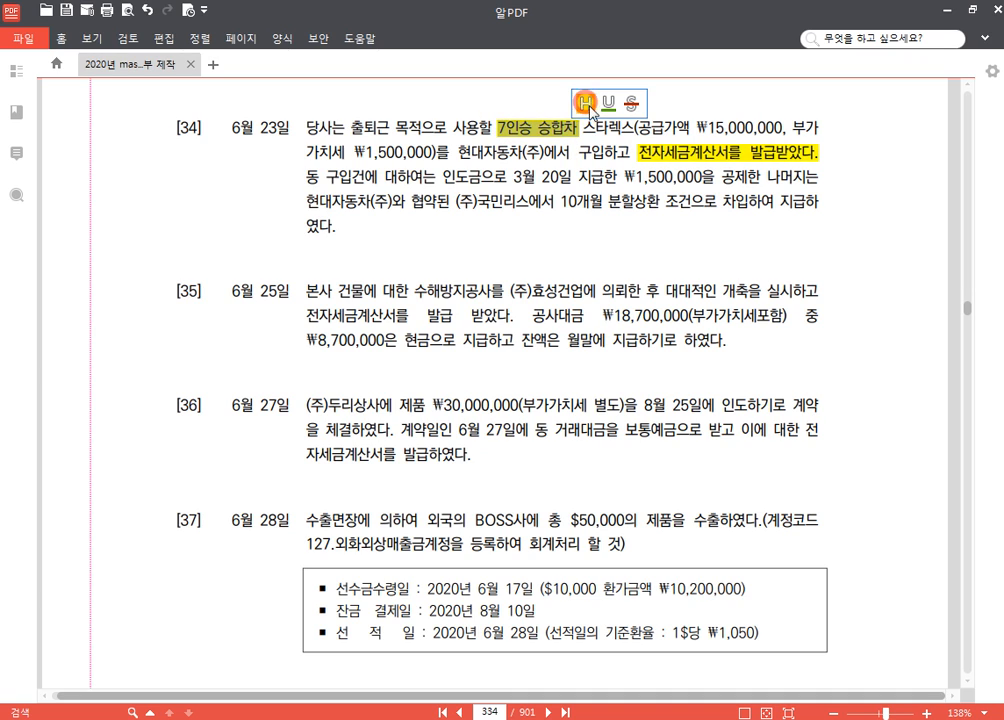
click(631, 133)
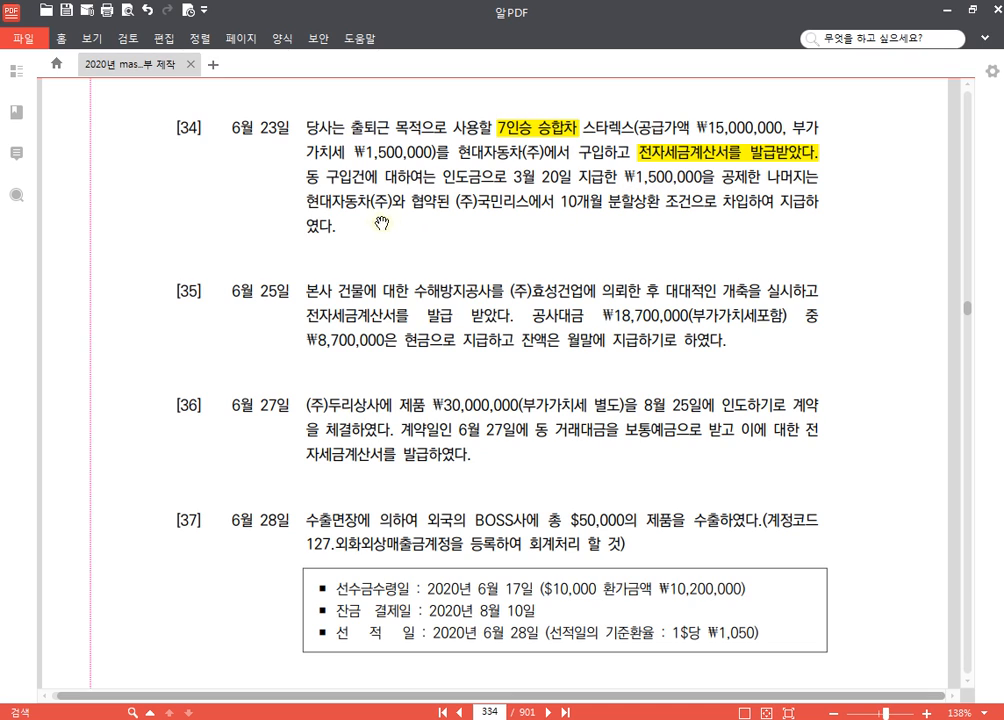
- Highlight "(주)국민리스에서 10개월 분할상환 조건으로 차입" in question 34
drag(386, 204, 307, 204)
drag(456, 203, 741, 203)
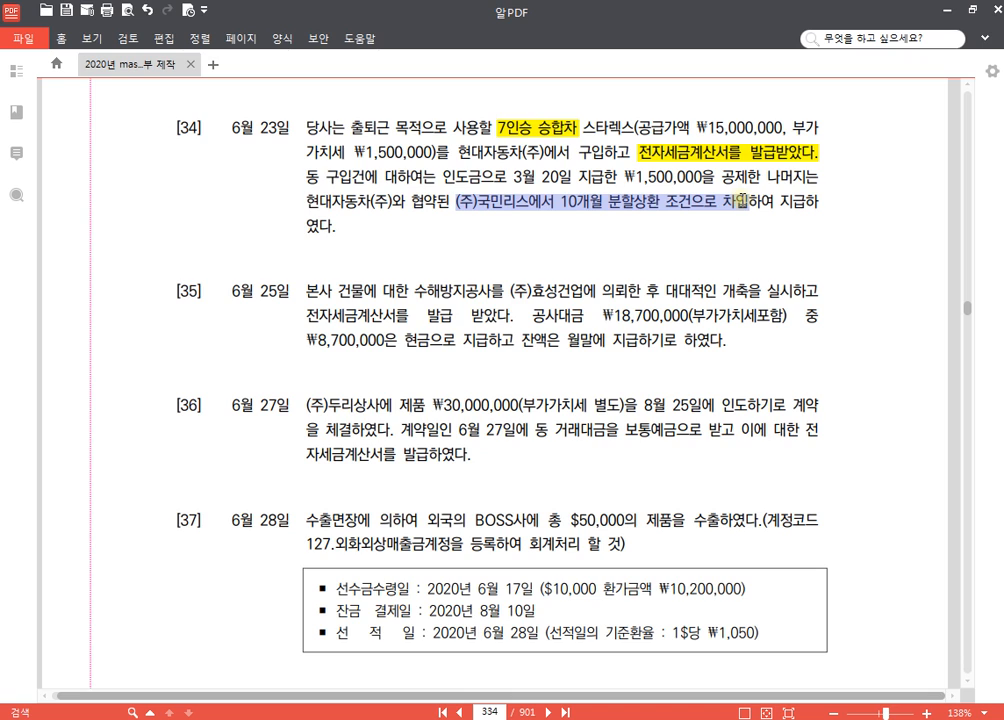
click(583, 172)
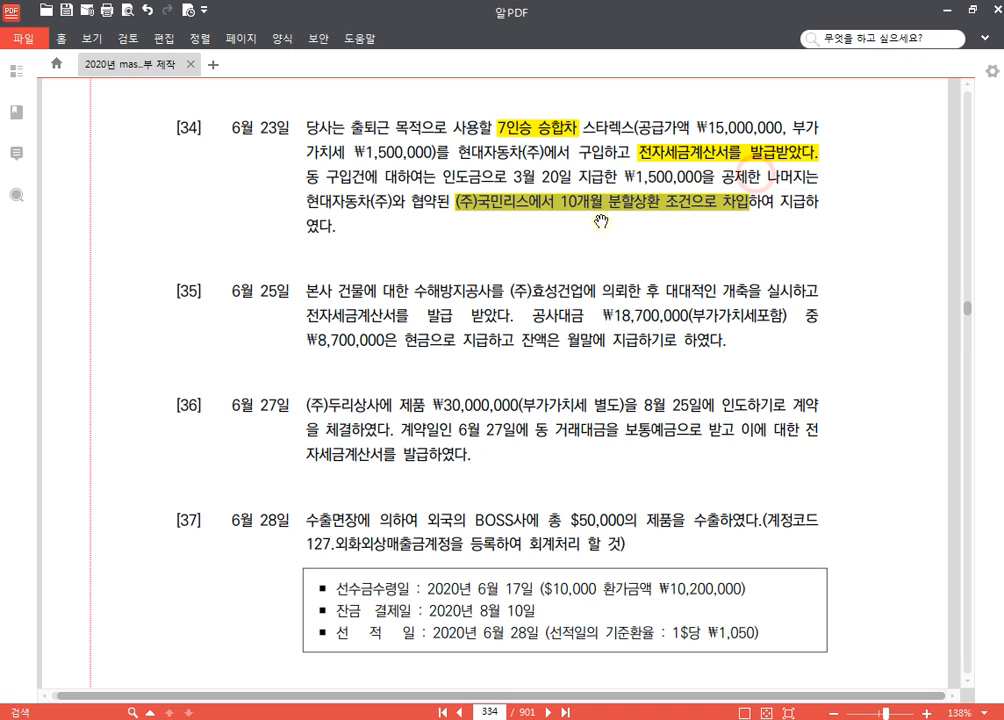
key(ctrl)
key(ctrl)
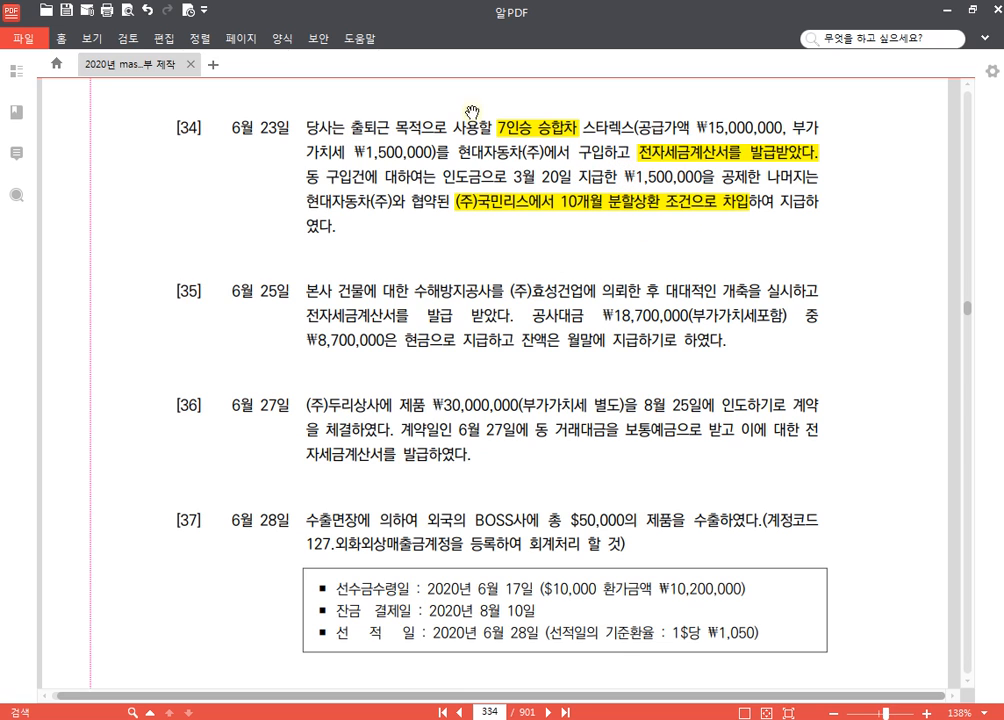
- Return to the 매입매출전표입력 window and start a June 23 voucher with VAT type 54 불공
click(440, 719)
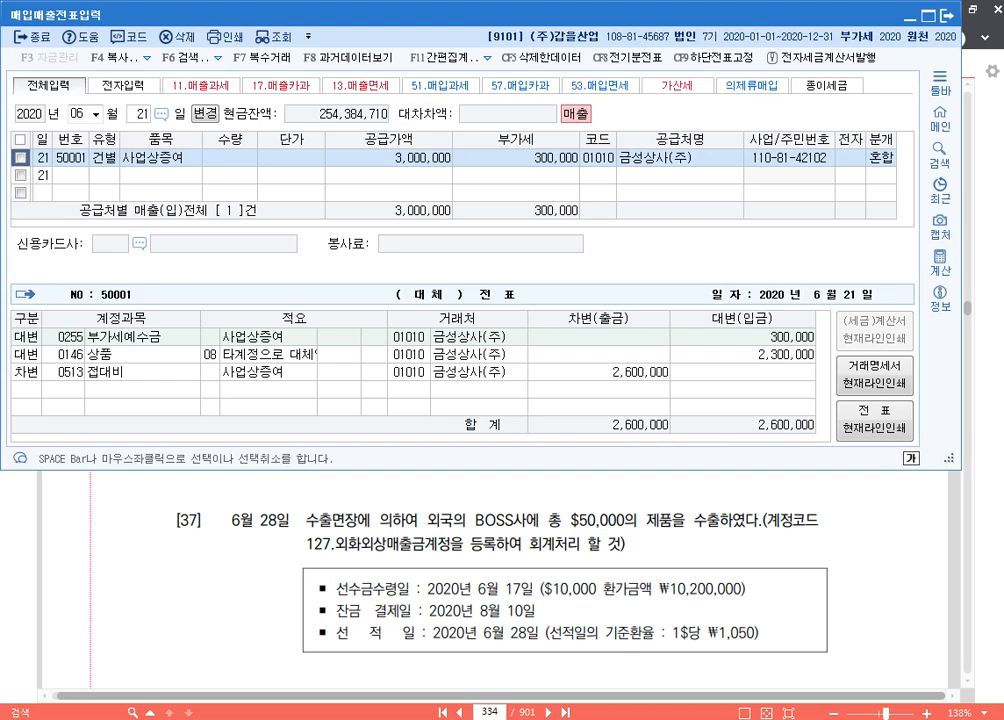
click(147, 114)
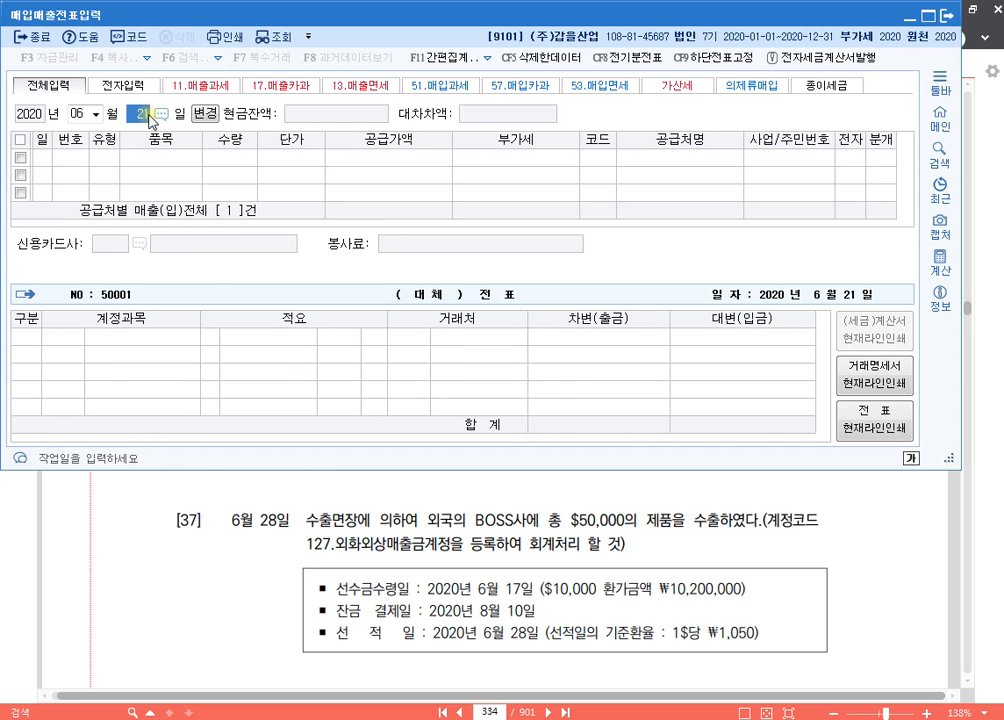
text(23)
key(Return)
text(54)
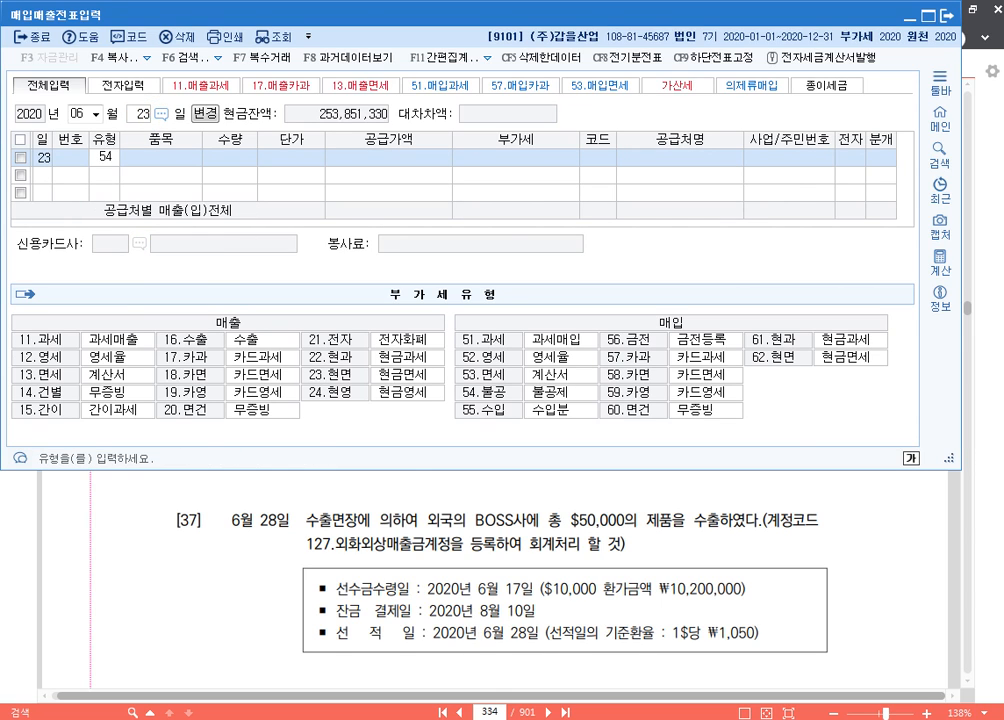
key(Return)
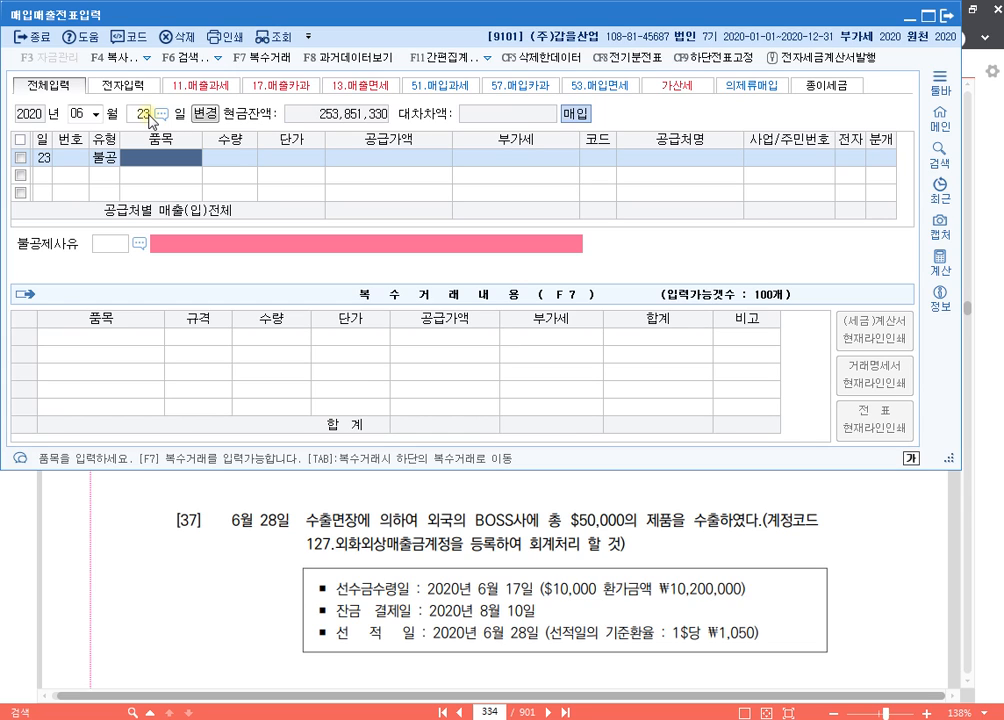
- Enter 스타렉스 as the item with a supply value of 15,000,000 and VAT of 1,500,000
text(스타렉스)
key(Return)
key(Return)
key(Return)
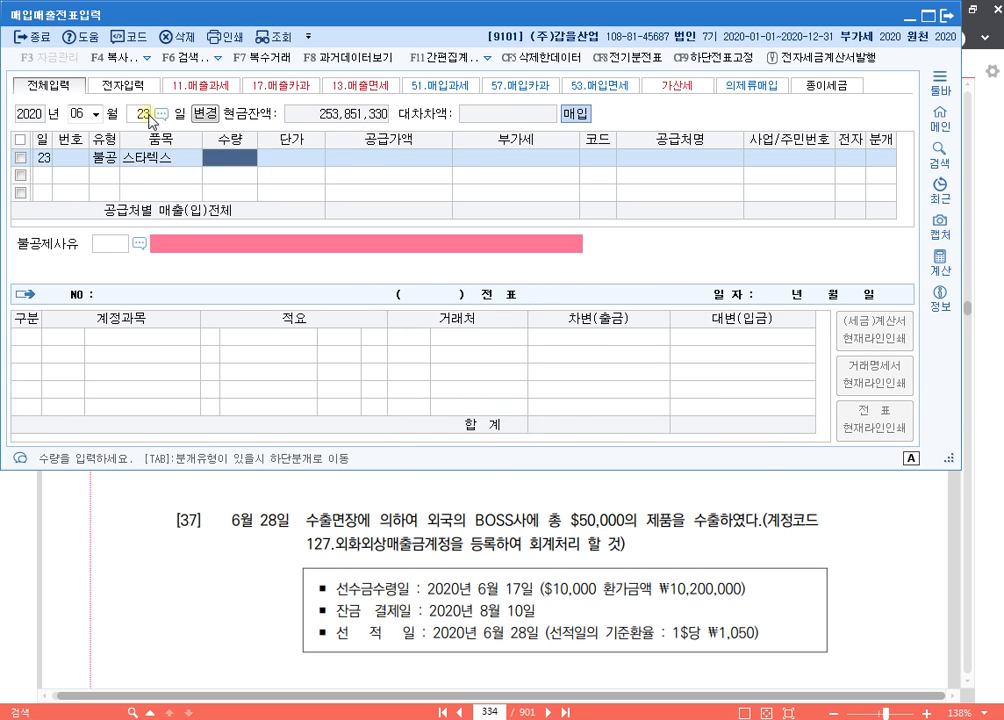
text(15000000)
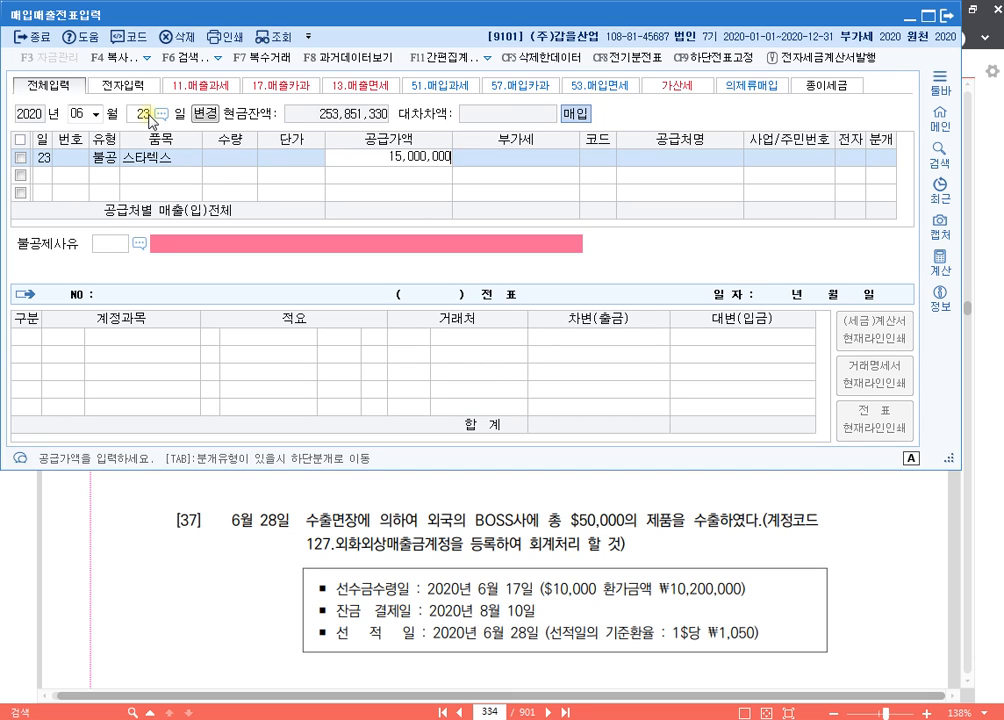
key(Return)
key(Return)
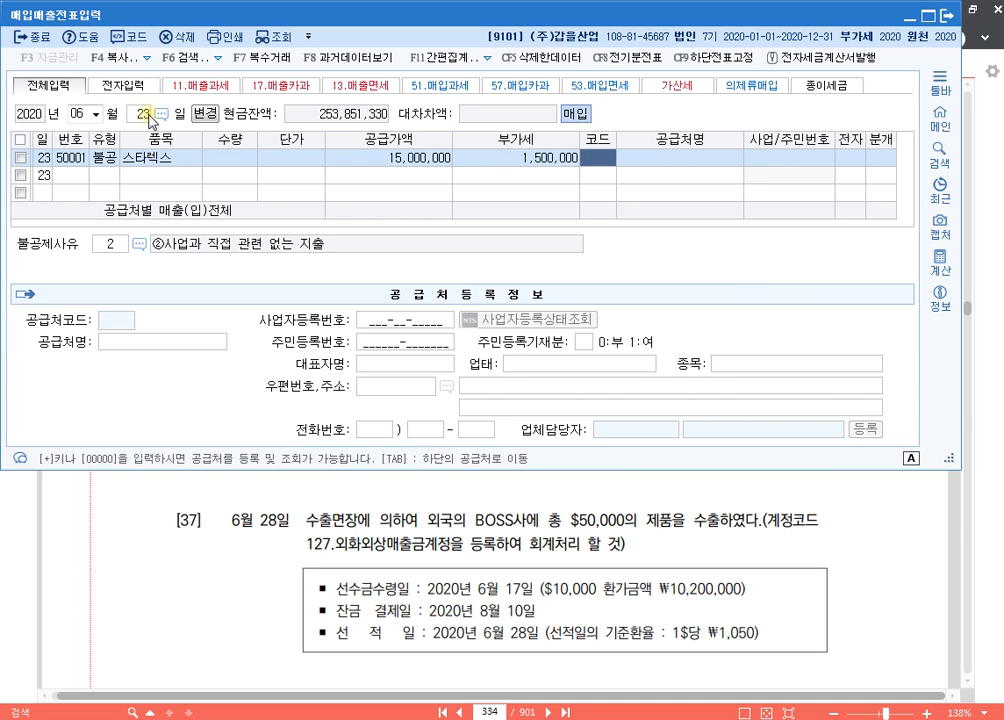
- Assign 현대자동차 as the supplier, mark the invoice as electronic, and set the non-deduction reason to 3 비영업용 소형승용자동차 구입·유지 및 임차
text(현대)
key(Return)
key(Return)
key(Return)
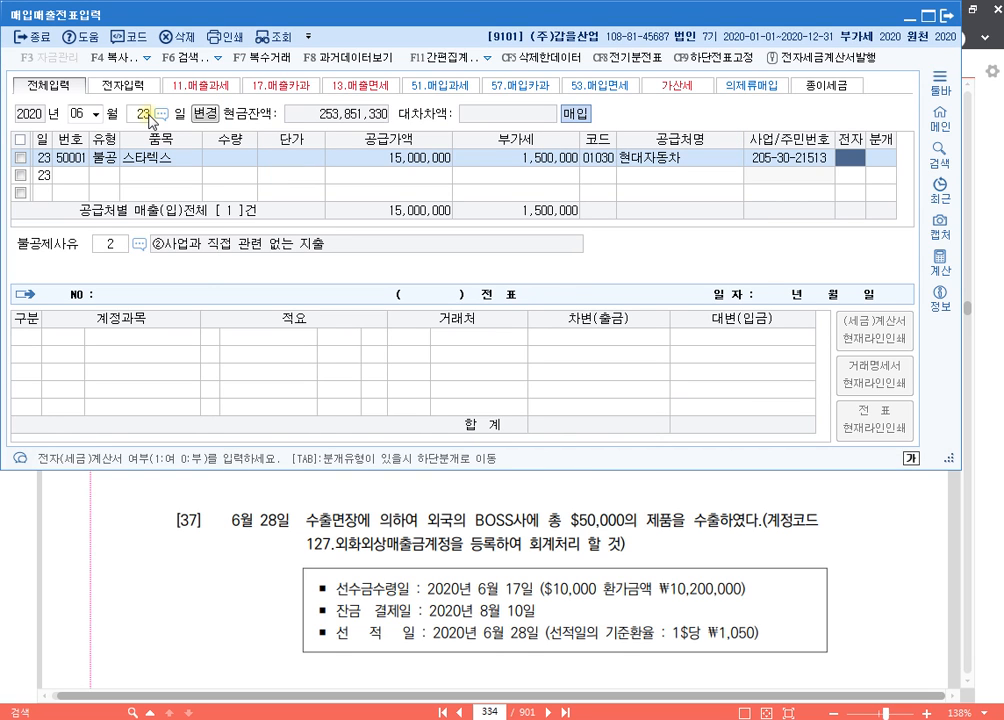
text(1)
key(Return)
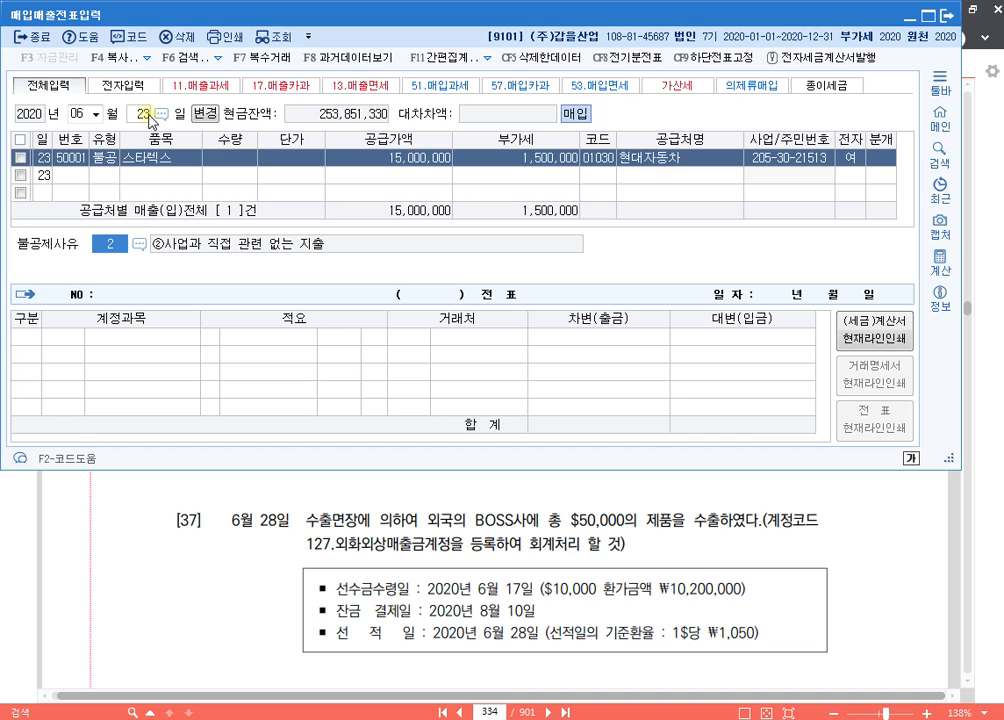
text(3)
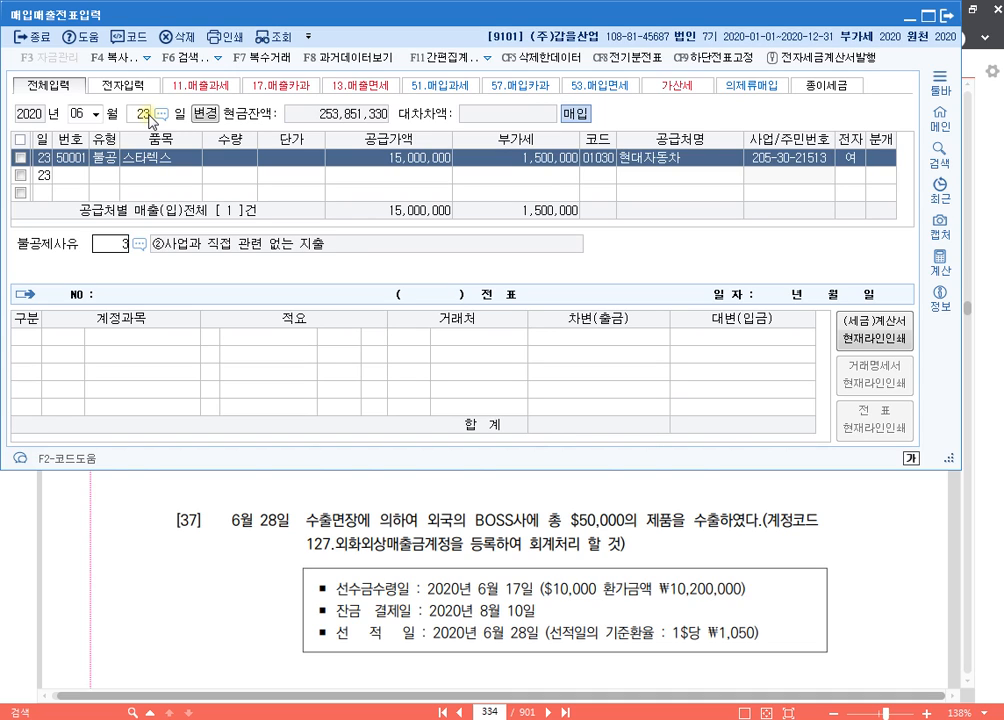
key(Return)
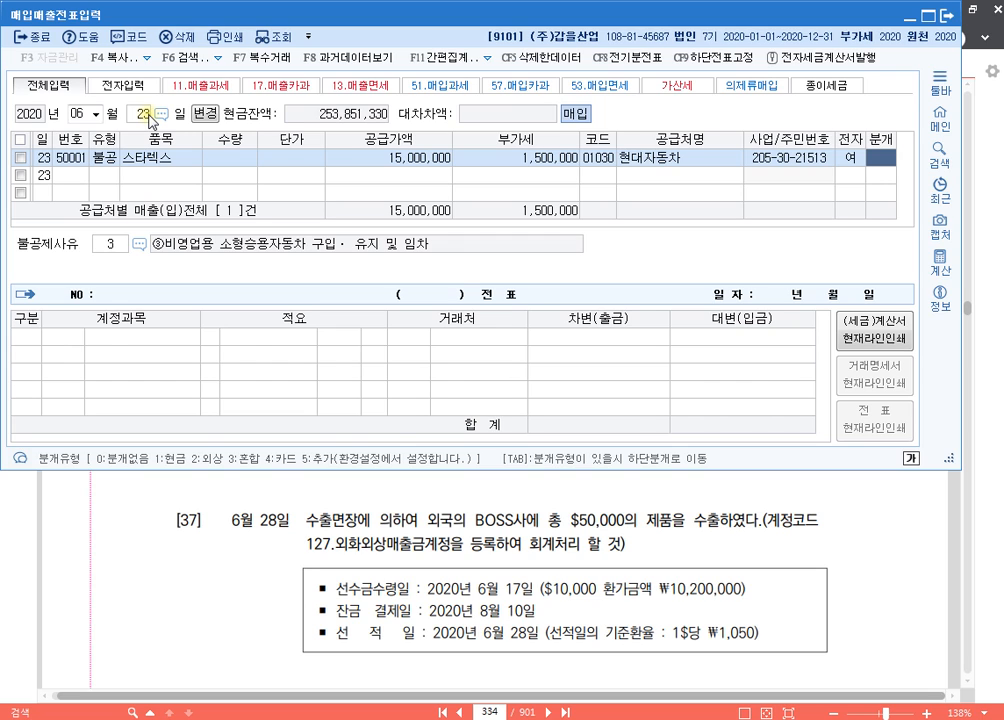
- Set the journal type to 3 혼합 and the debit account to 208 차량운반구 for the full 16,500,000
text(3)
key(Return)
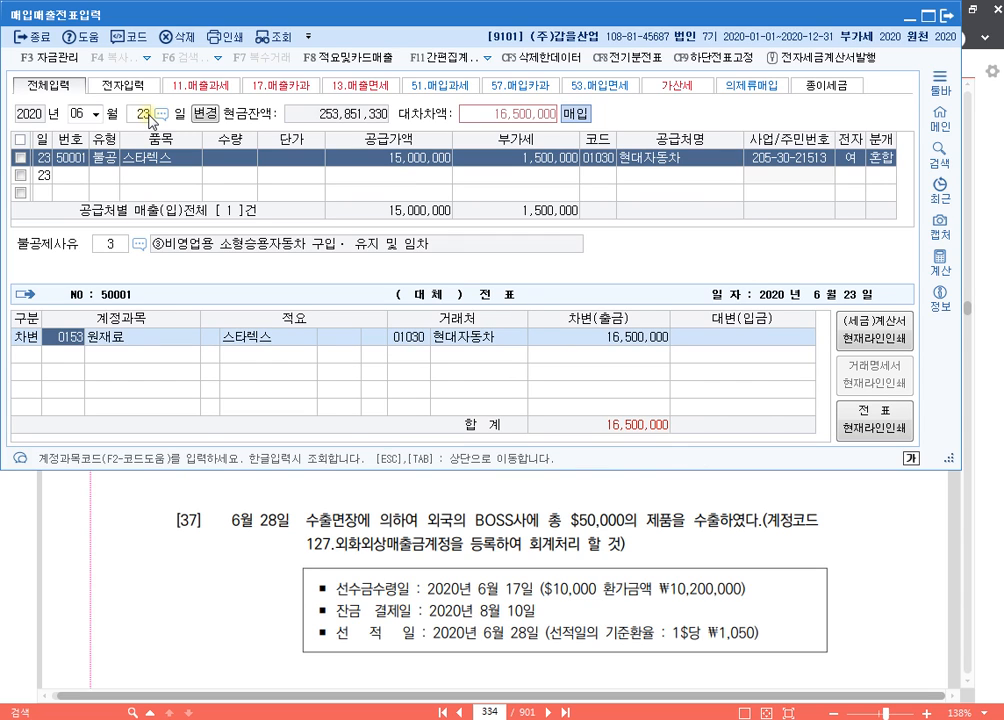
text(208)
key(Return)
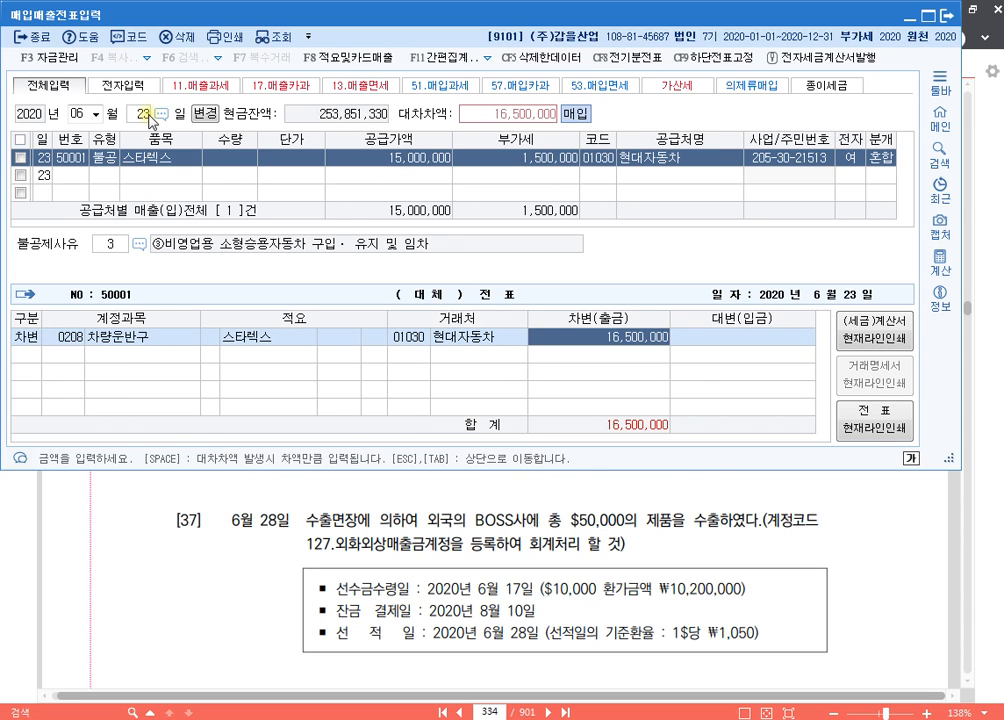
key(Return)
key(Tab)
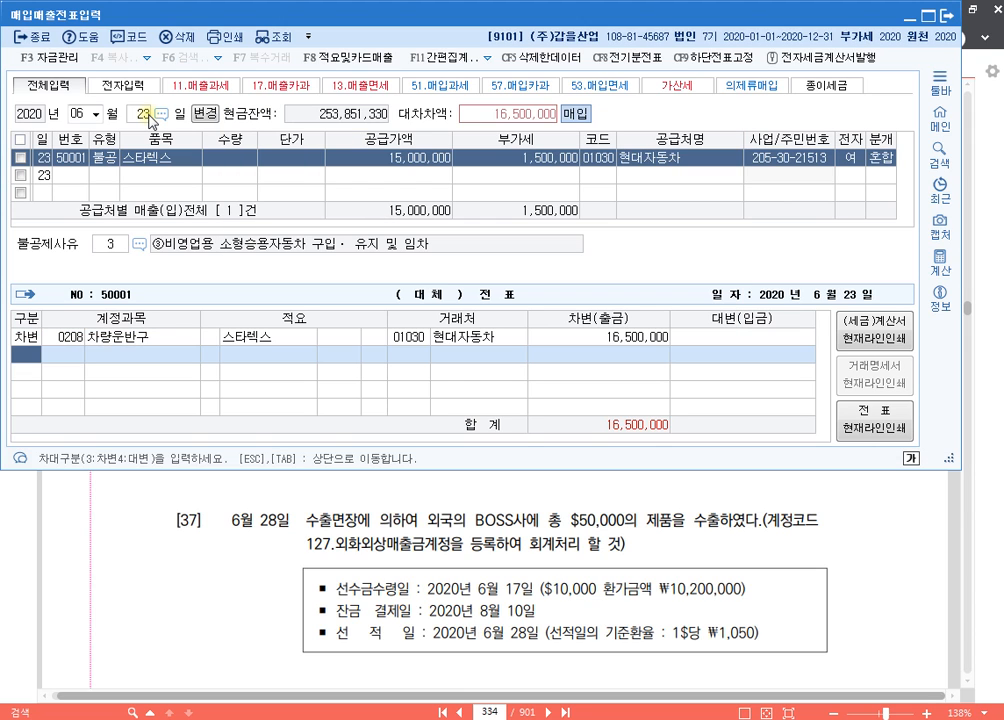
- Add a credit line for 선급금 with an amount of 1,500,000
text(4)
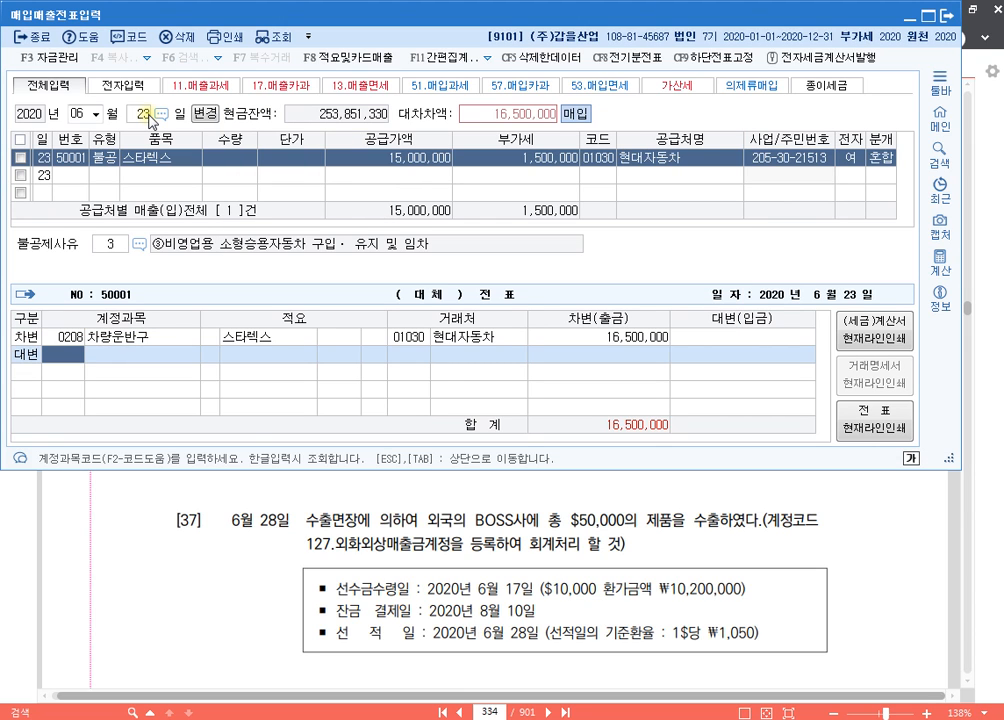
text(선급)
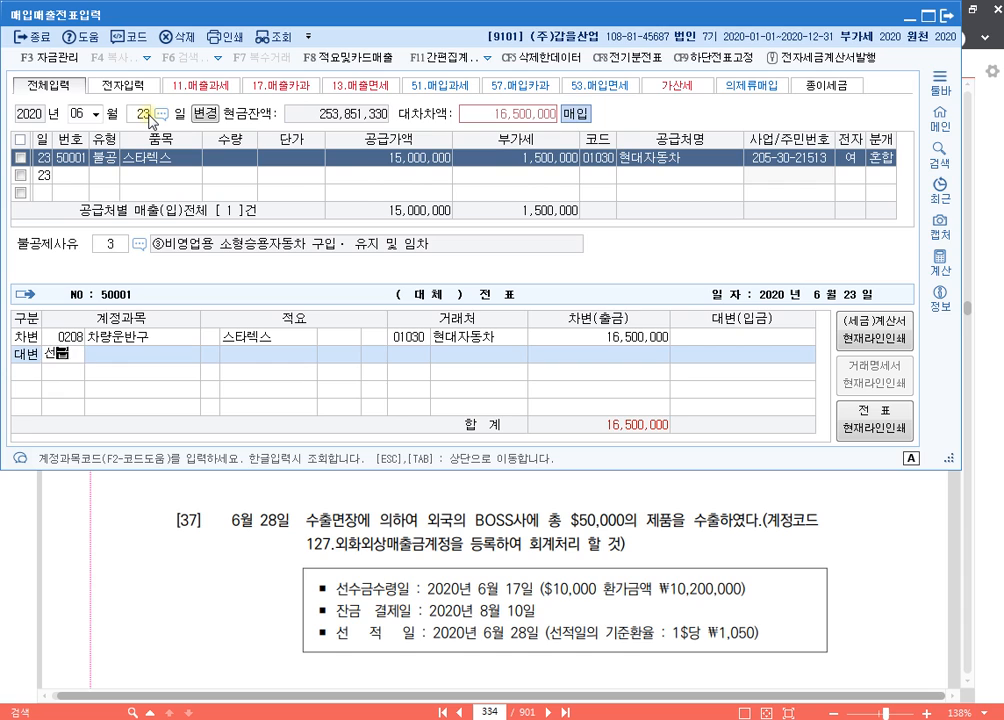
key(Return)
key(Return)
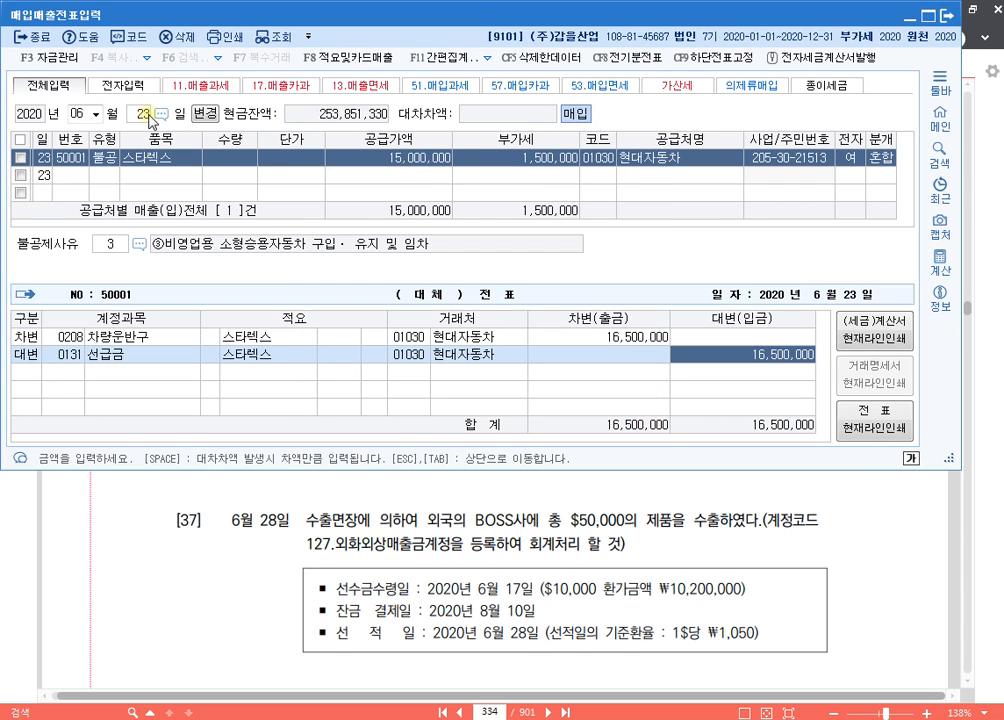
text(1500000)
key(Return)
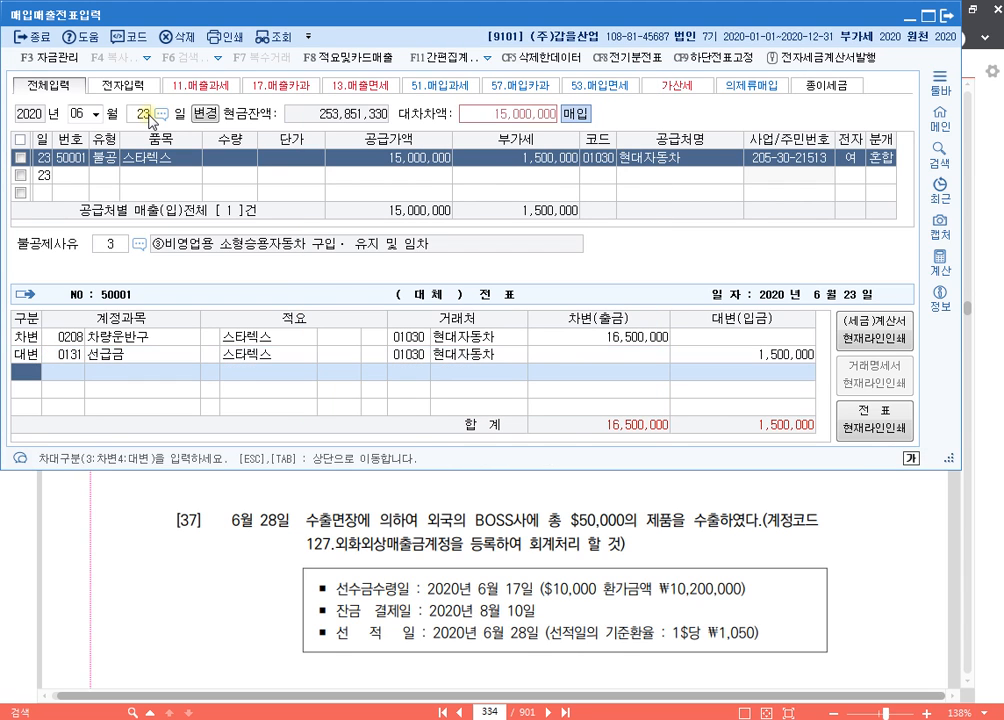
- Add a credit line for account 260 단기차입금 covering the remaining 15,000,000
text(4)
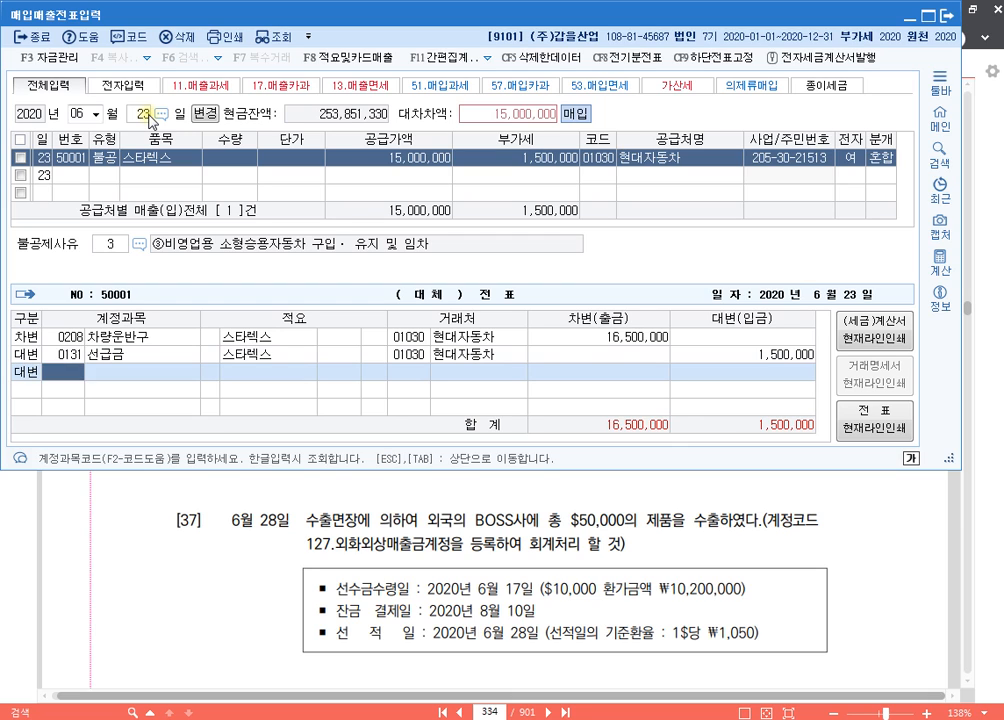
text(단)
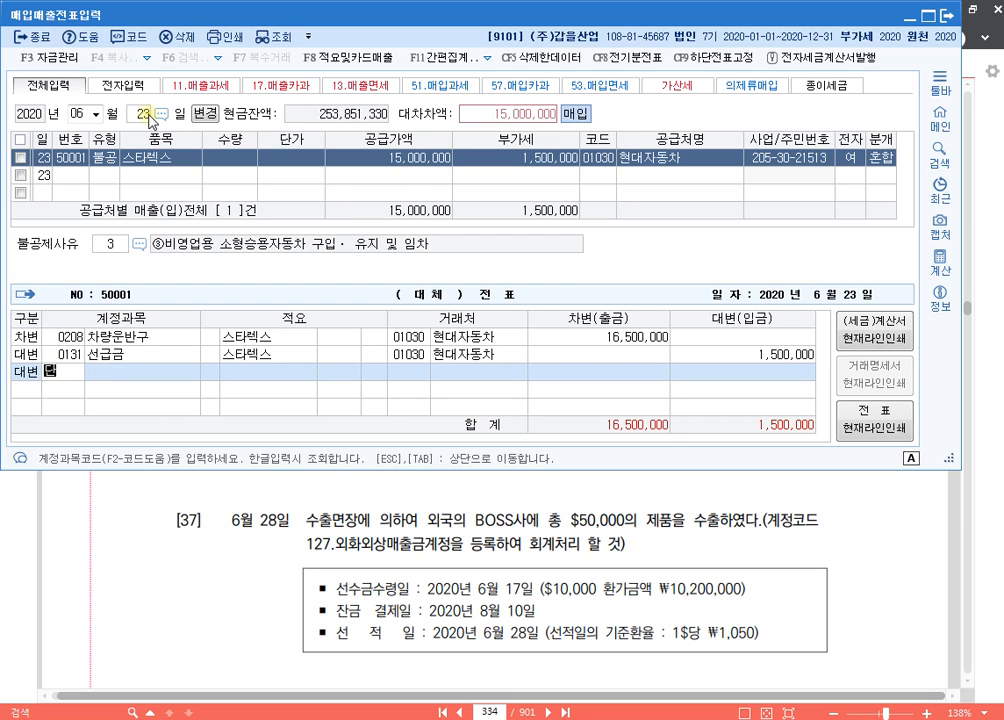
text(기)
key(Return)
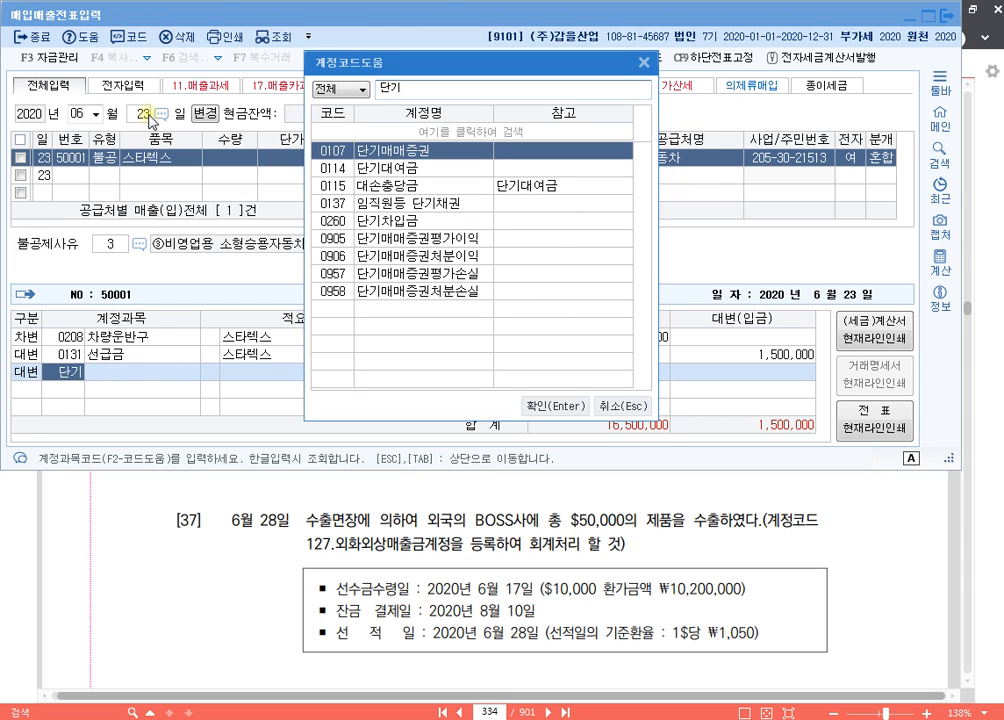
key(Down)
key(Down)
key(Down)
key(Down)
key(Return)
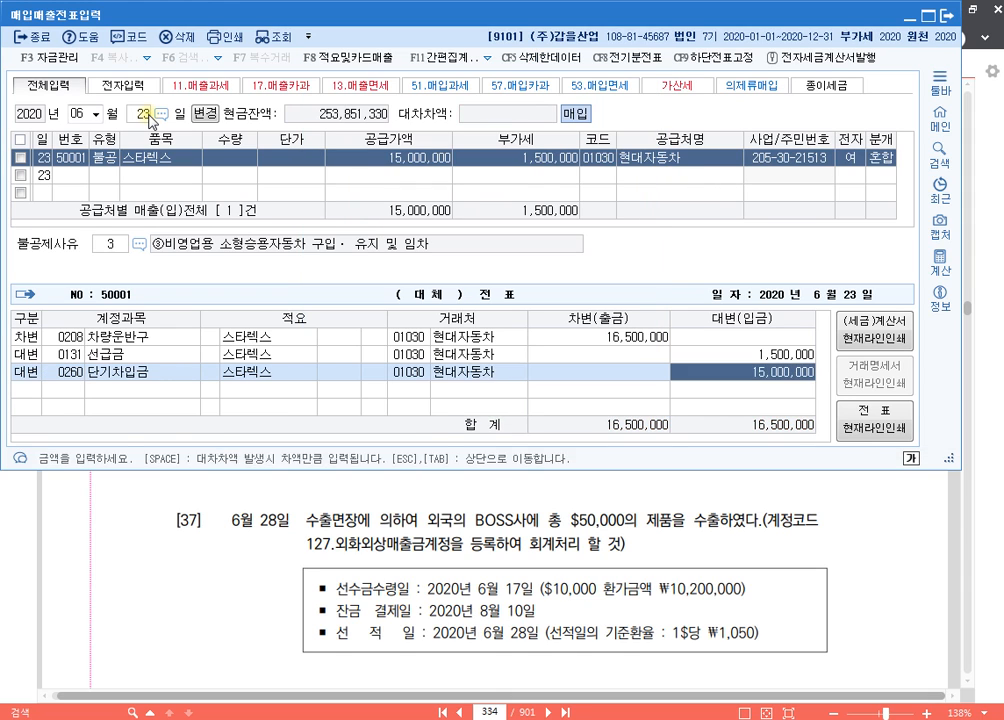
- Assign (주)국민리스 as the counterparty of the 단기차입금 line and complete the voucher
text(국민)
key(Return)
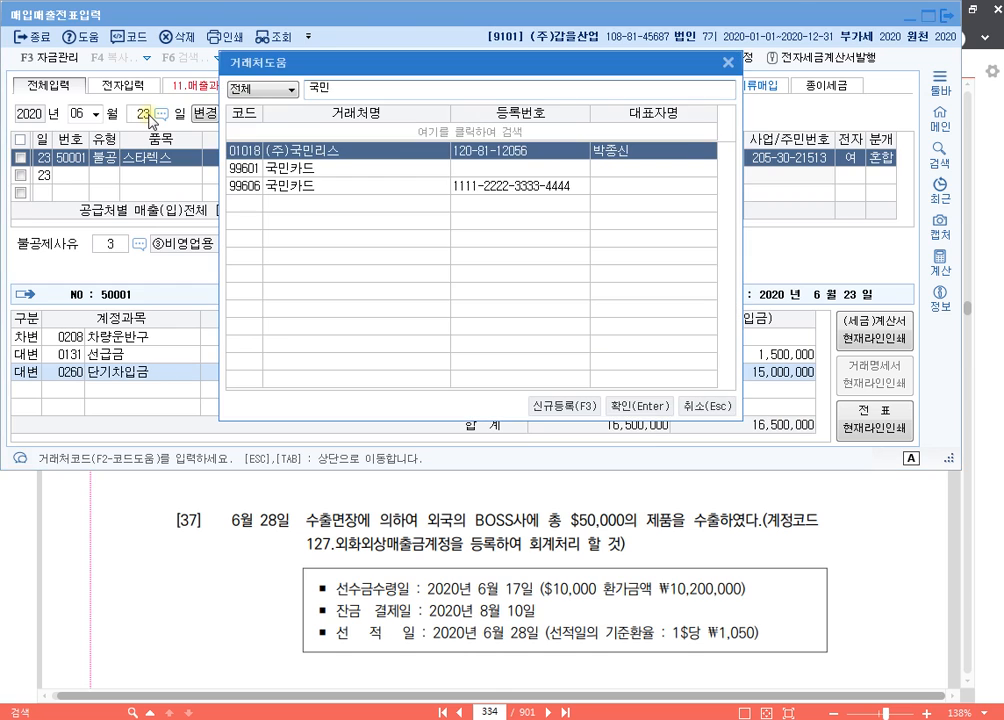
key(Return)
key(Return)
key(Return)
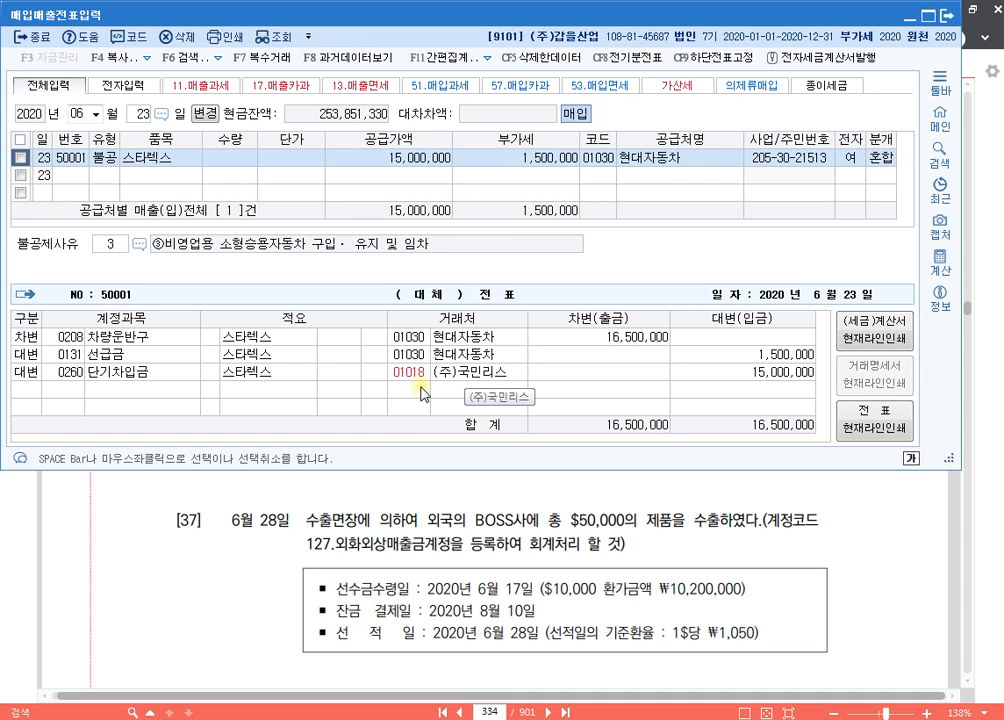
- Switch to the workbook in 알PDF and highlight "전자세금계산서를 발급 받았다." and "개축" in question 35
click(517, 497)
drag(515, 529, 527, 382)
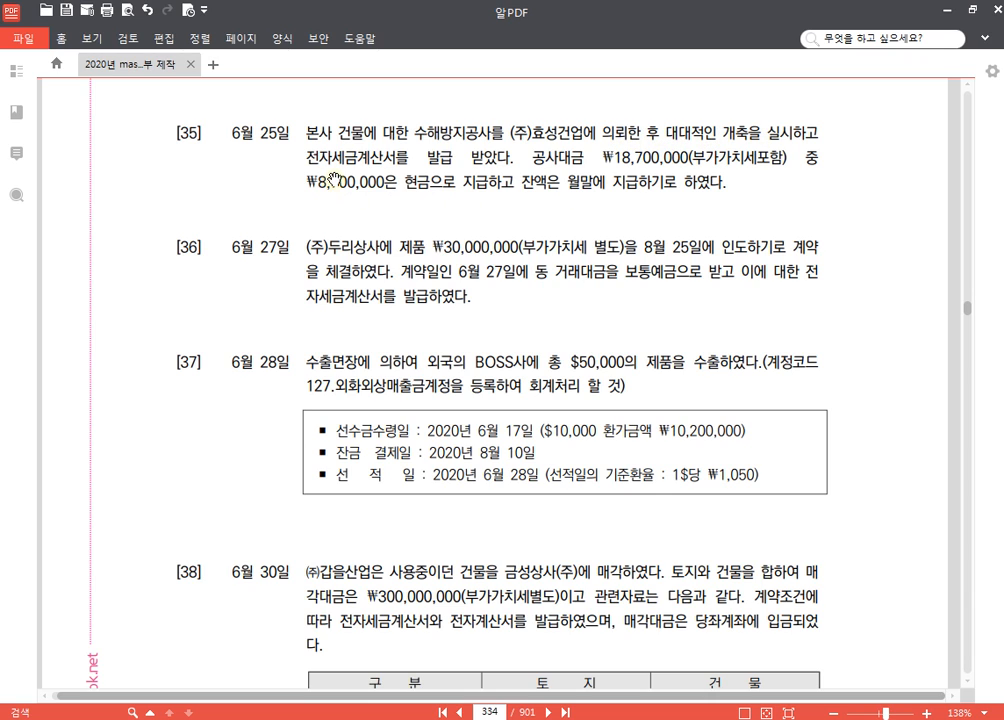
drag(308, 157, 521, 151)
click(526, 136)
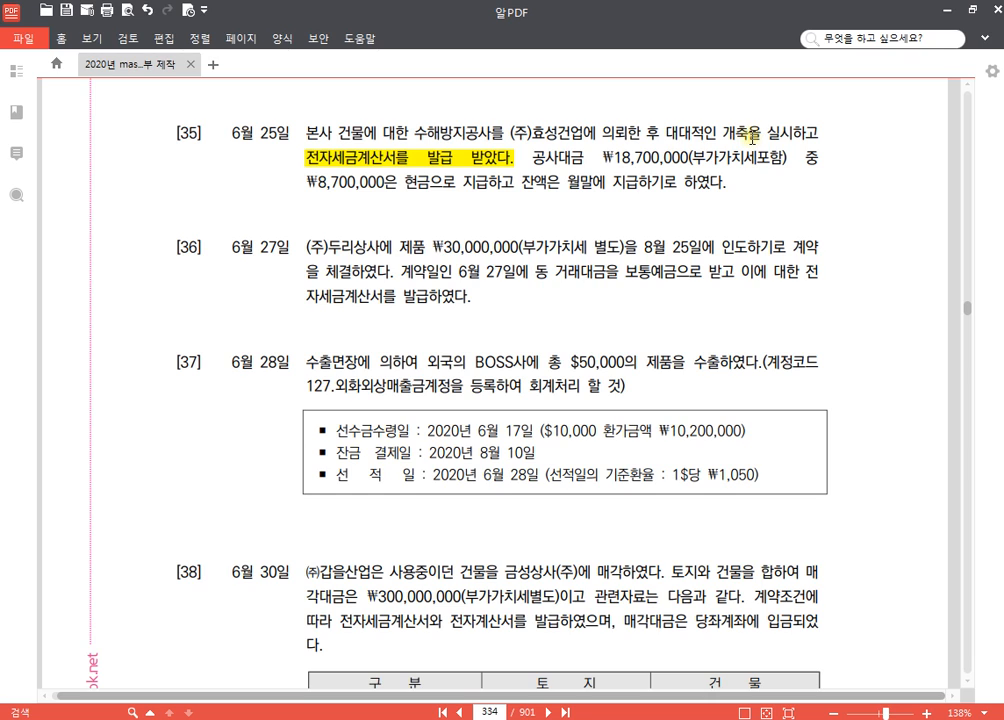
drag(752, 136, 723, 136)
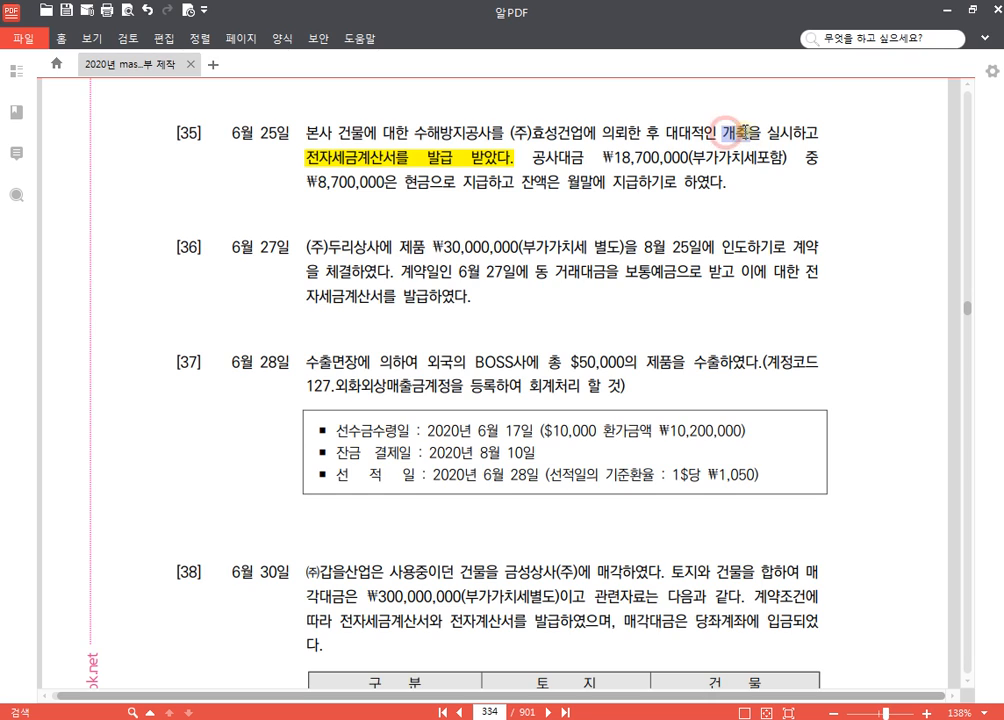
click(757, 107)
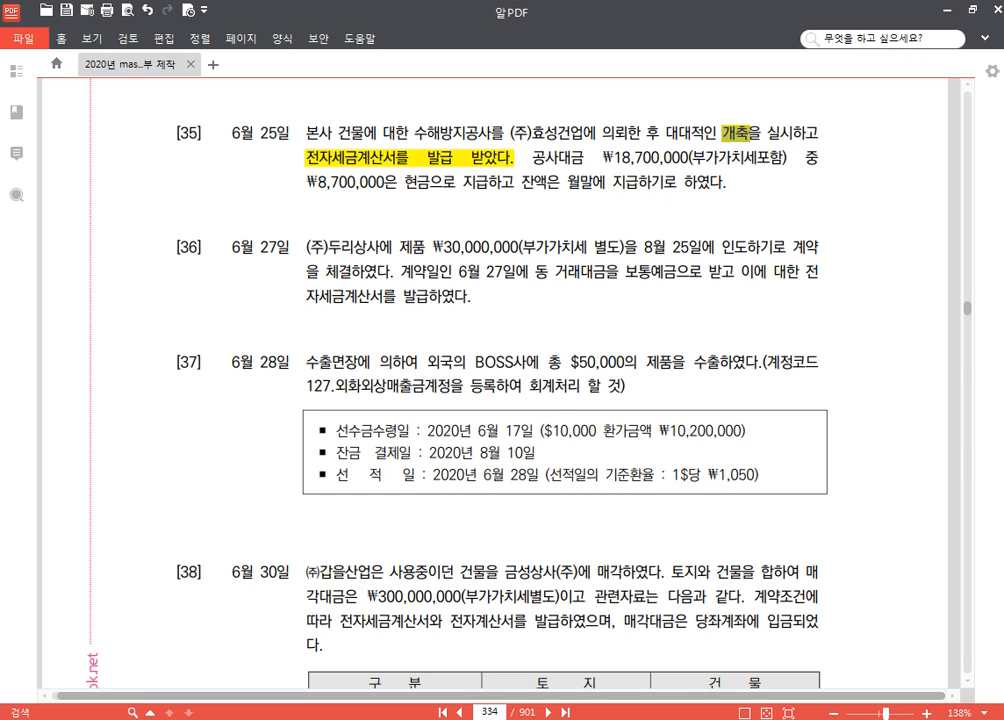
- Return to the 매입매출전표입력 window and start a June 25 voucher with VAT type 51 과세
key(alt+Tab)
click(139, 112)
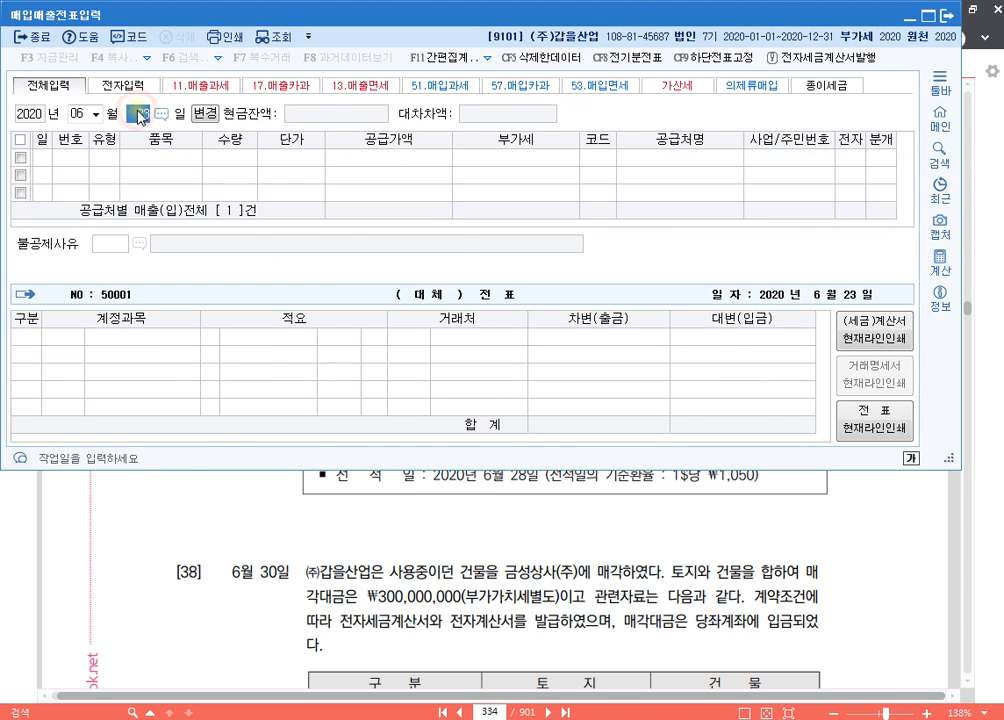
text(25)
key(Return)
text(51)
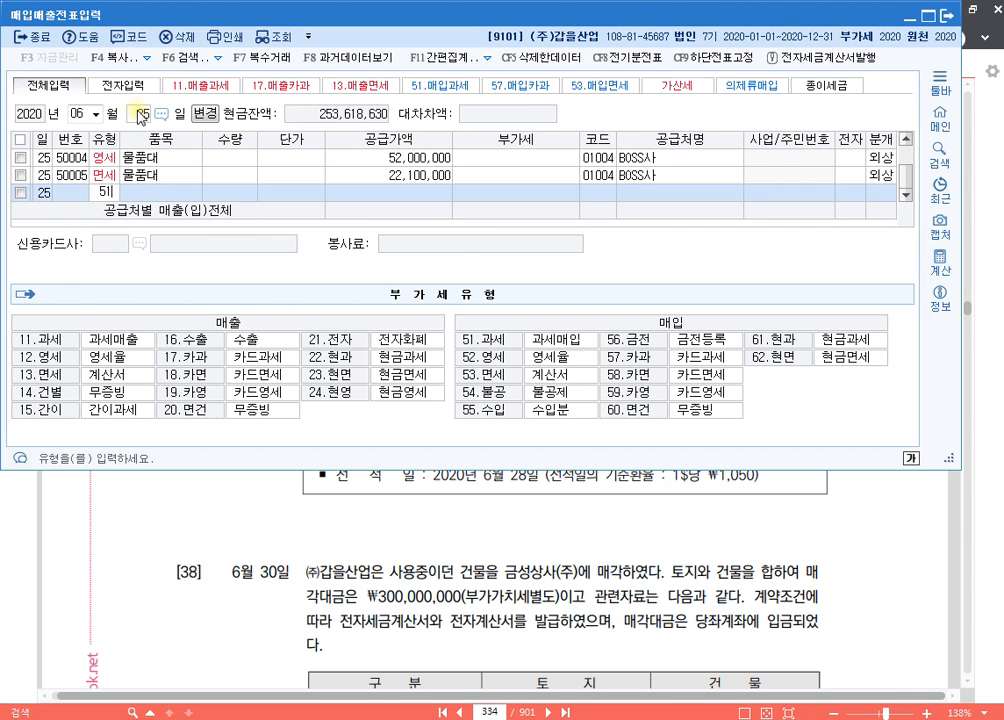
key(Return)
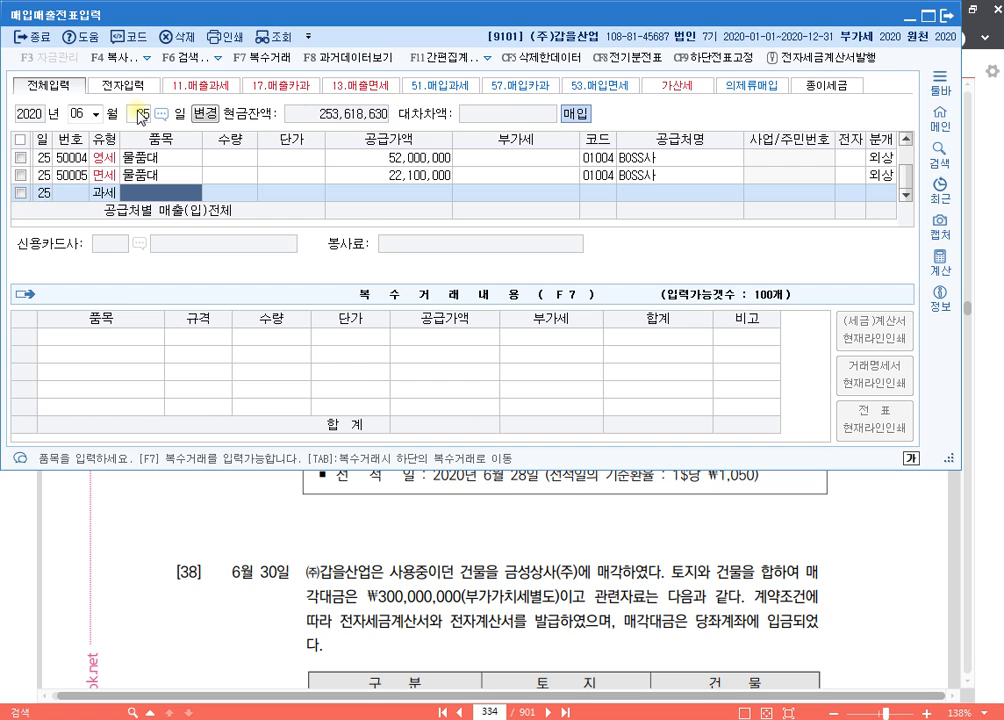
- Enter 건물 개축 as the item with a supply value of 17,000,000 and VAT of 1,700,000
text(건물 개출)
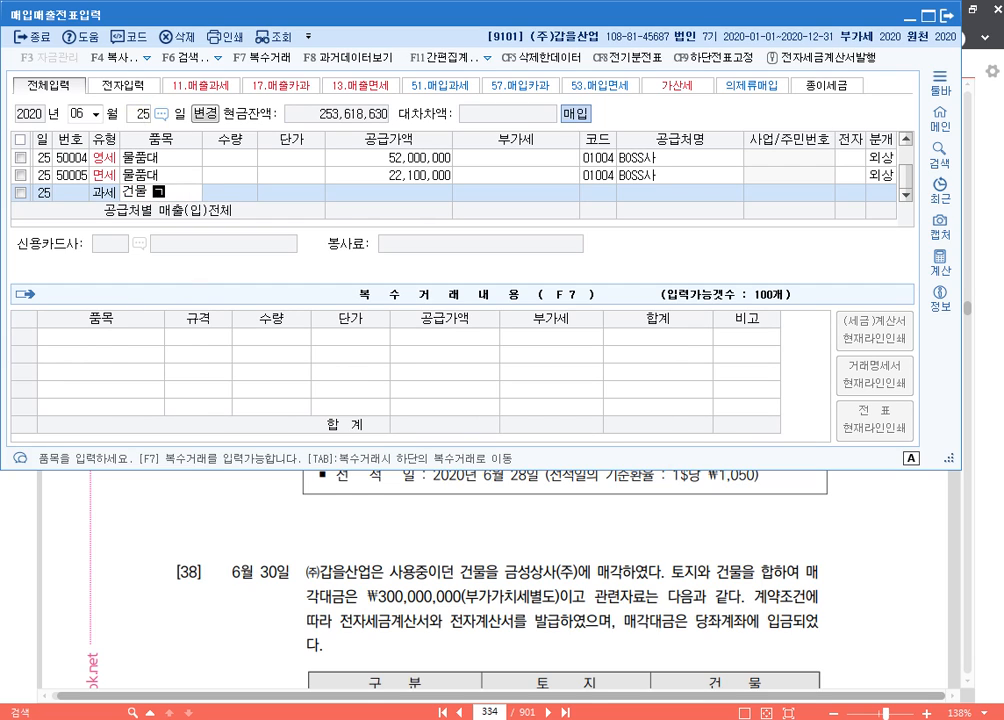
key(Return)
key(shift+Tab)
text(ㅈ)
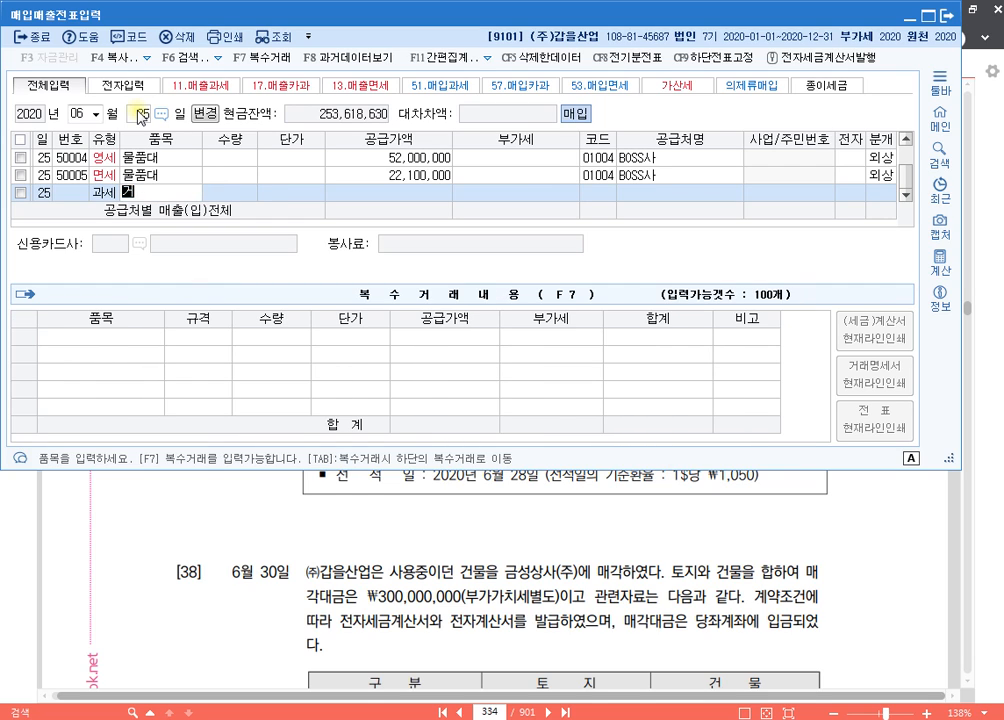
text(물 개축)
key(Return)
key(Return)
key(Return)
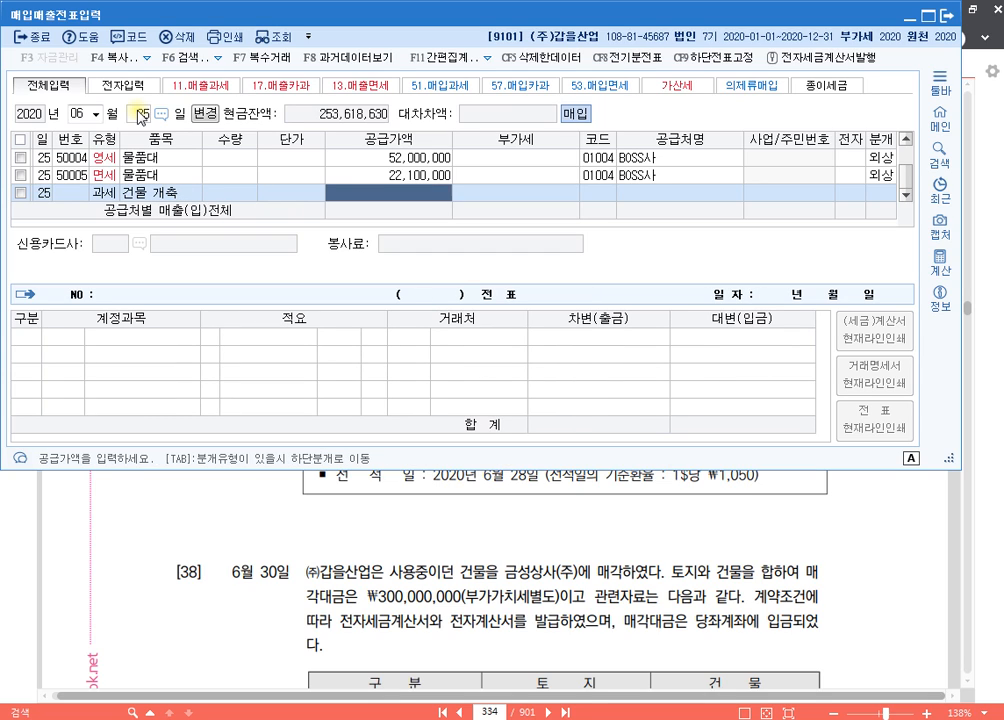
text(17,000,000)
key(Return)
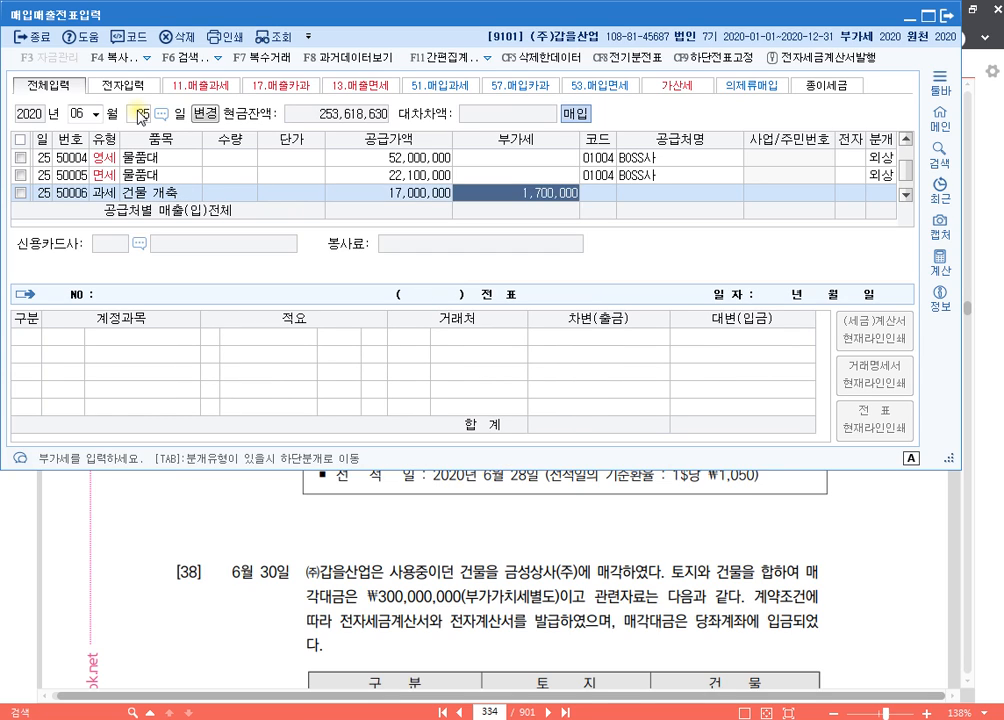
key(Return)
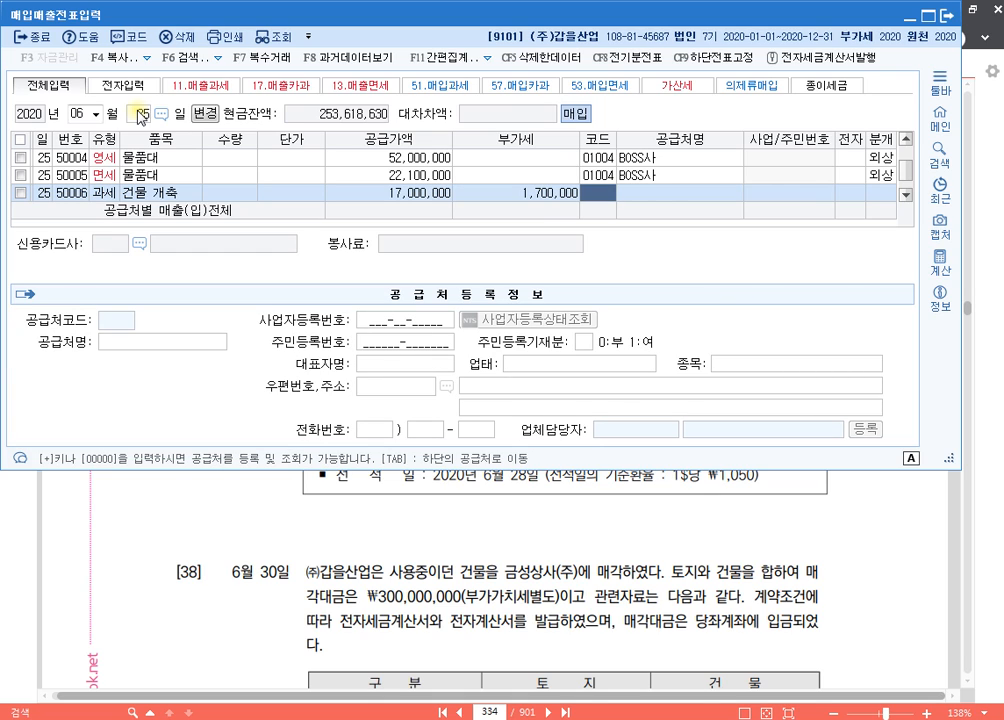
- Assign (주)효성건업 as the supplier and mark the tax invoice as electronic
text(금서ㅇ)
key(Return)
key(Return)
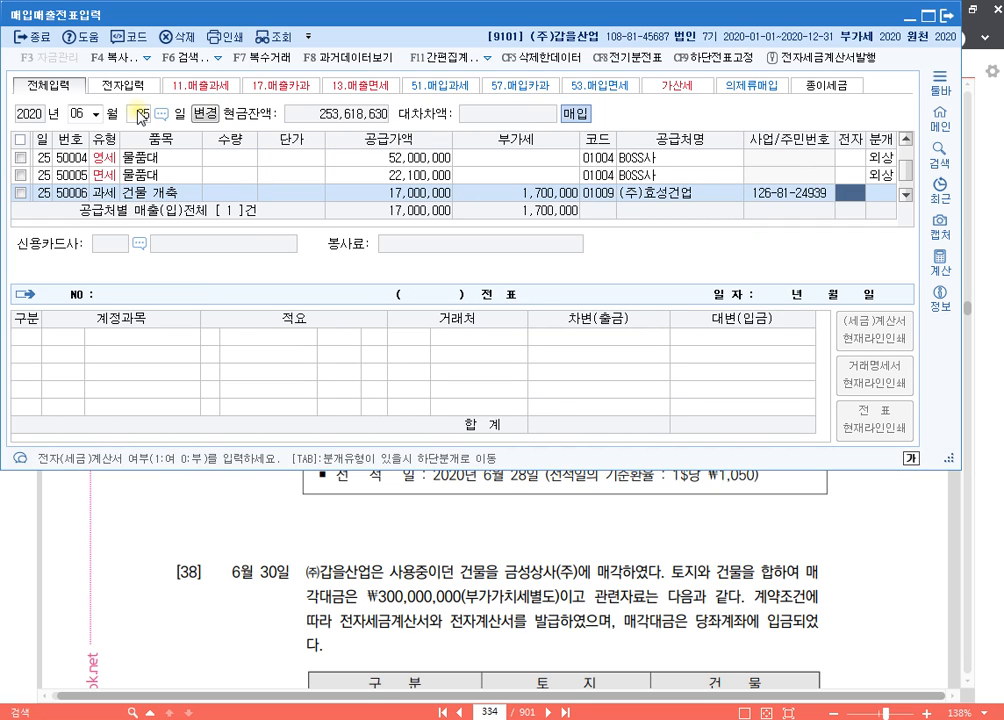
text(1)
key(Return)
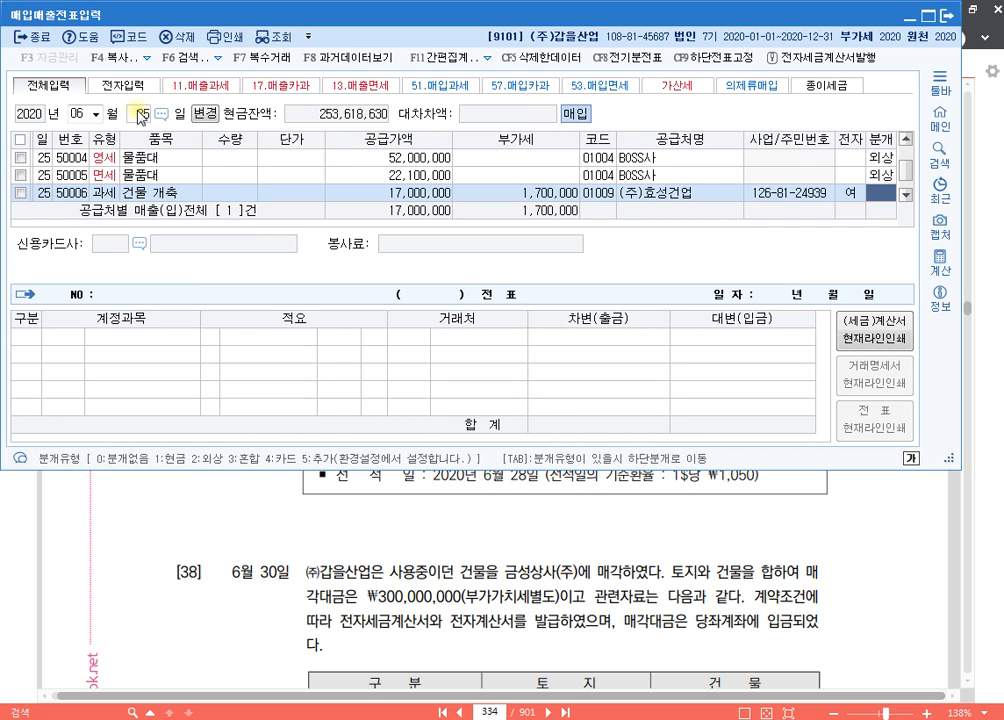
- Set the journal type to 3 혼합 and the 17,000,000 debit line's account to 202 건물
text(3)
key(Return)
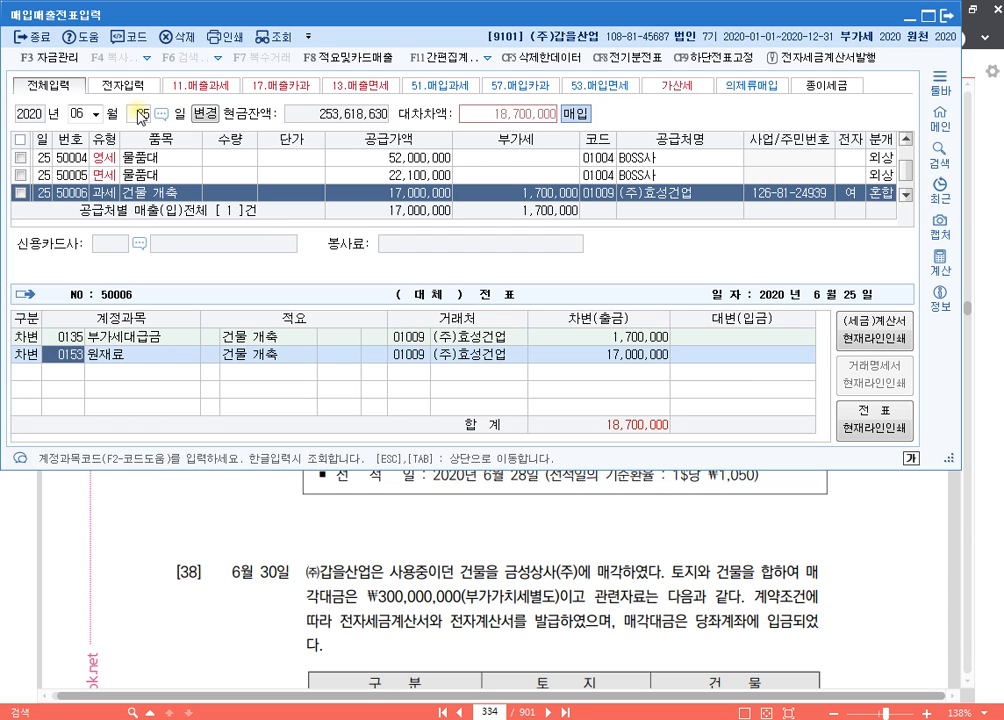
text(0202)
key(Return)
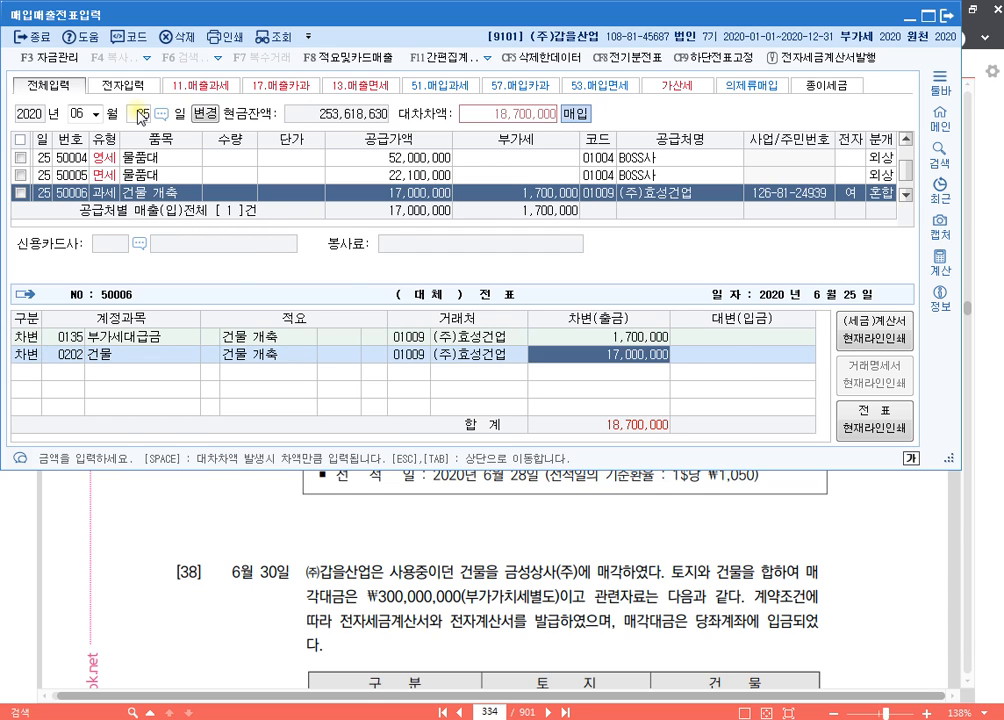
key(Tab)
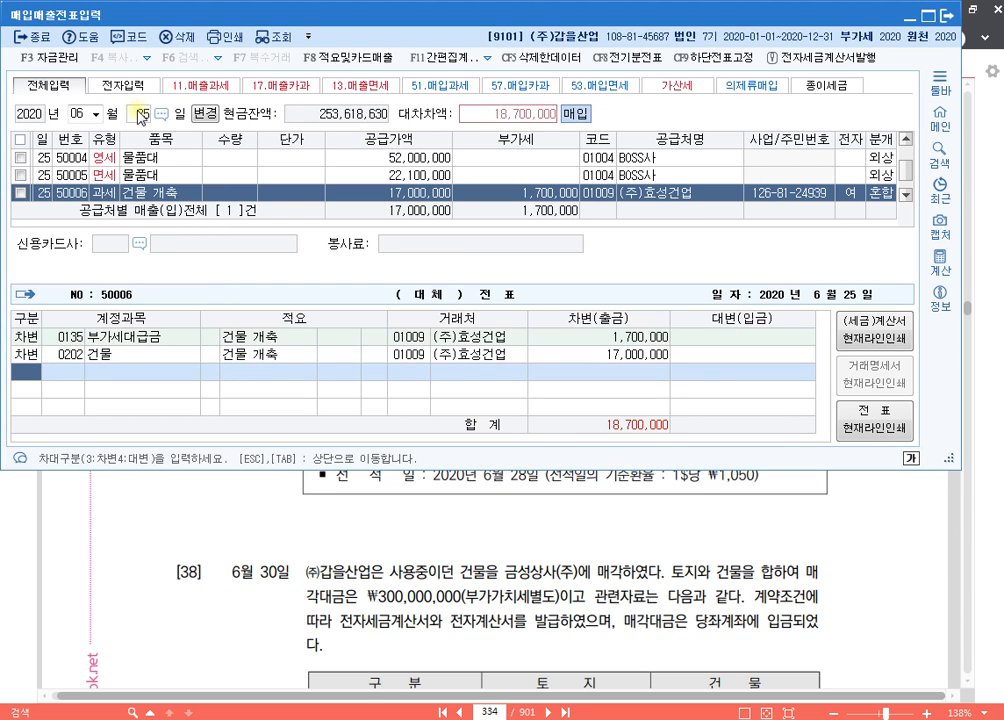
- Add a credit line for account 101 현금 with an amount of 8,700,000
text(4)
key(Return)
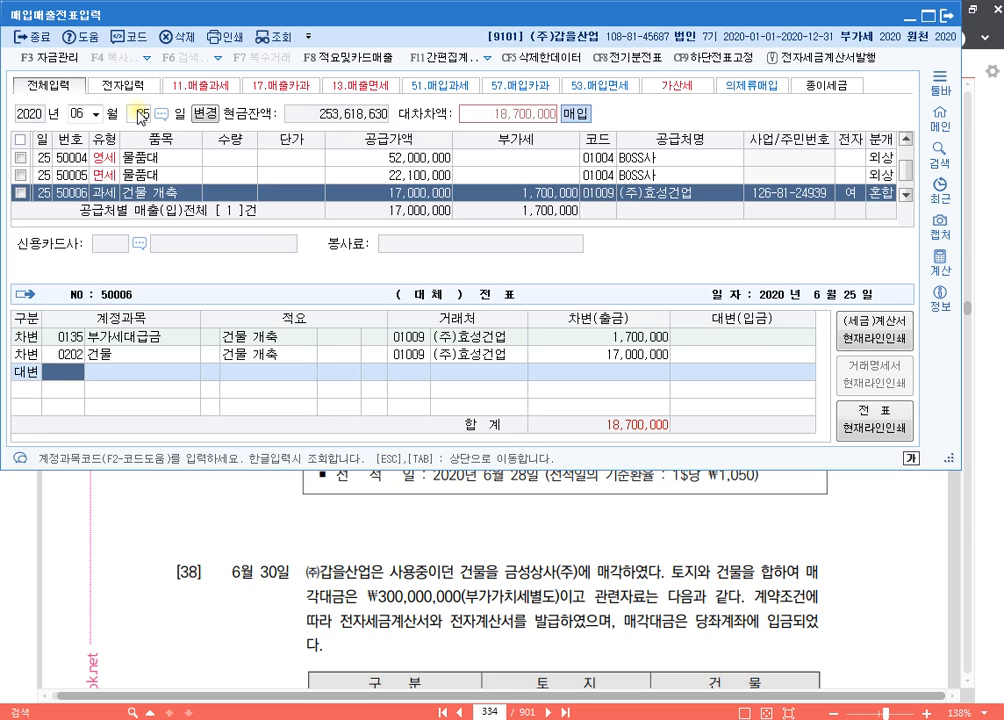
text(101)
key(Return)
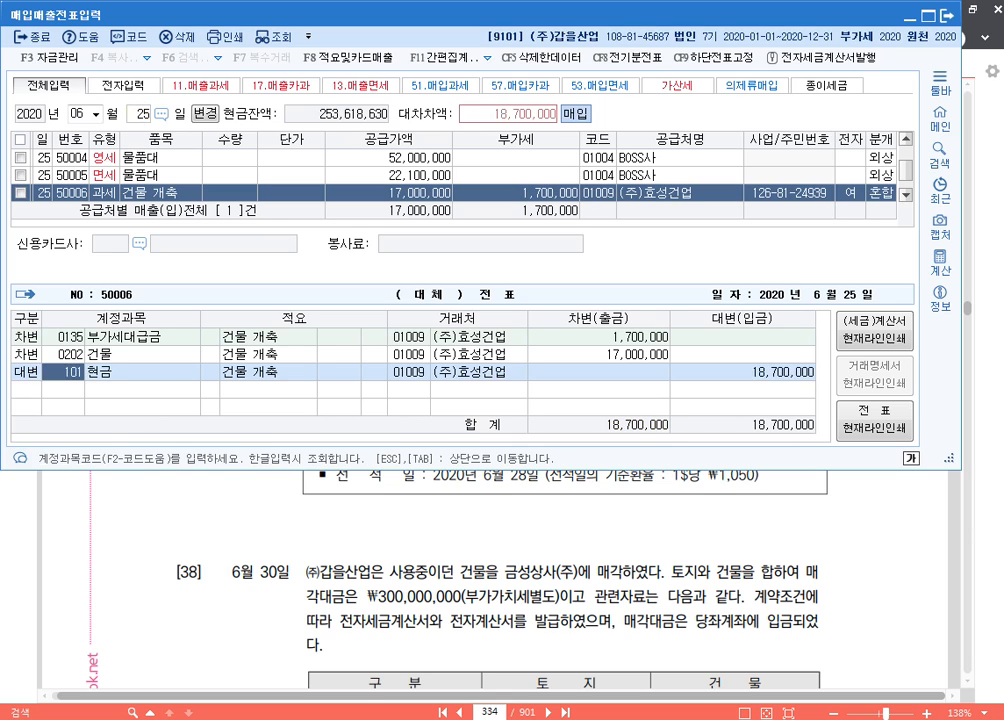
text(8,700,000)
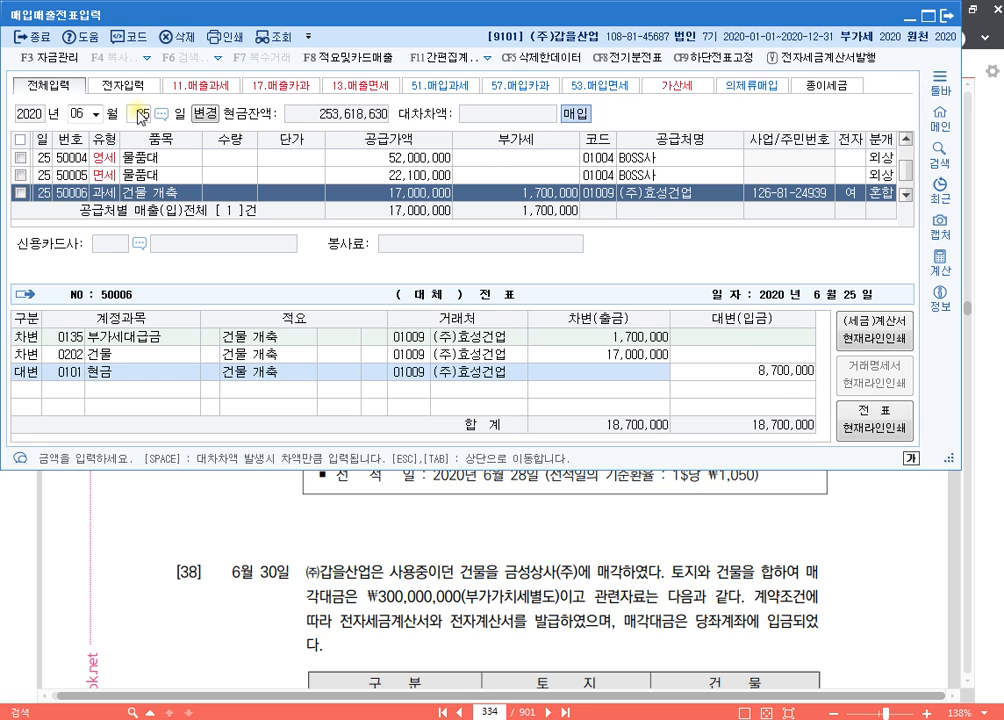
key(Return)
- Add a credit line for account 253 미지급금 covering the remaining 10,000,000 and complete the voucher
text(4)
key(Return)
text(253)
key(Return)
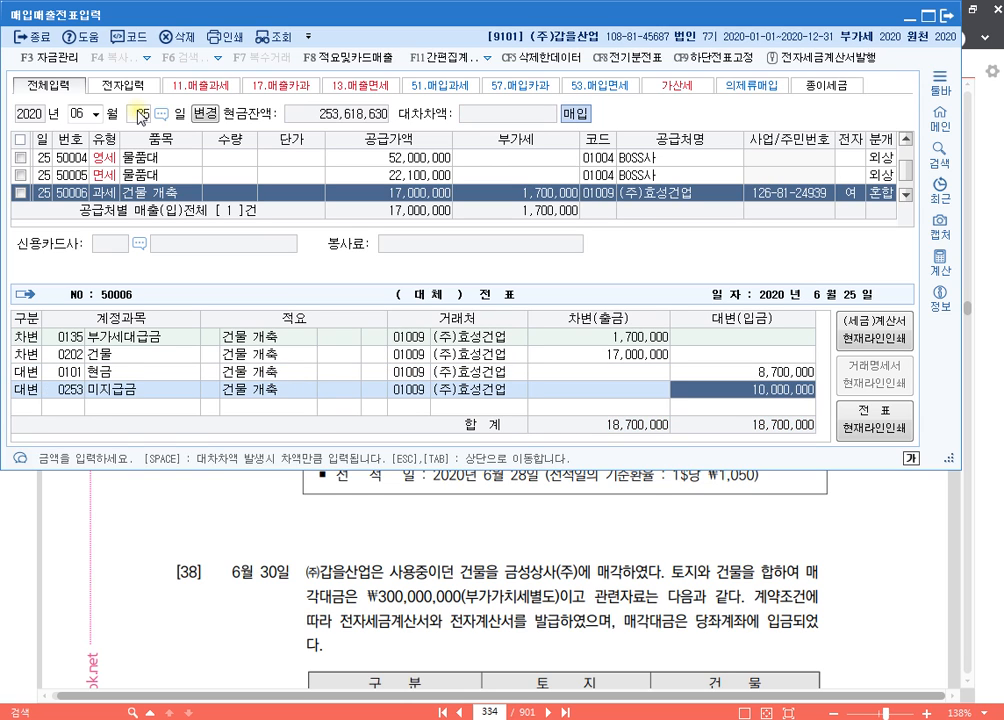
key(Return)
key(Up)
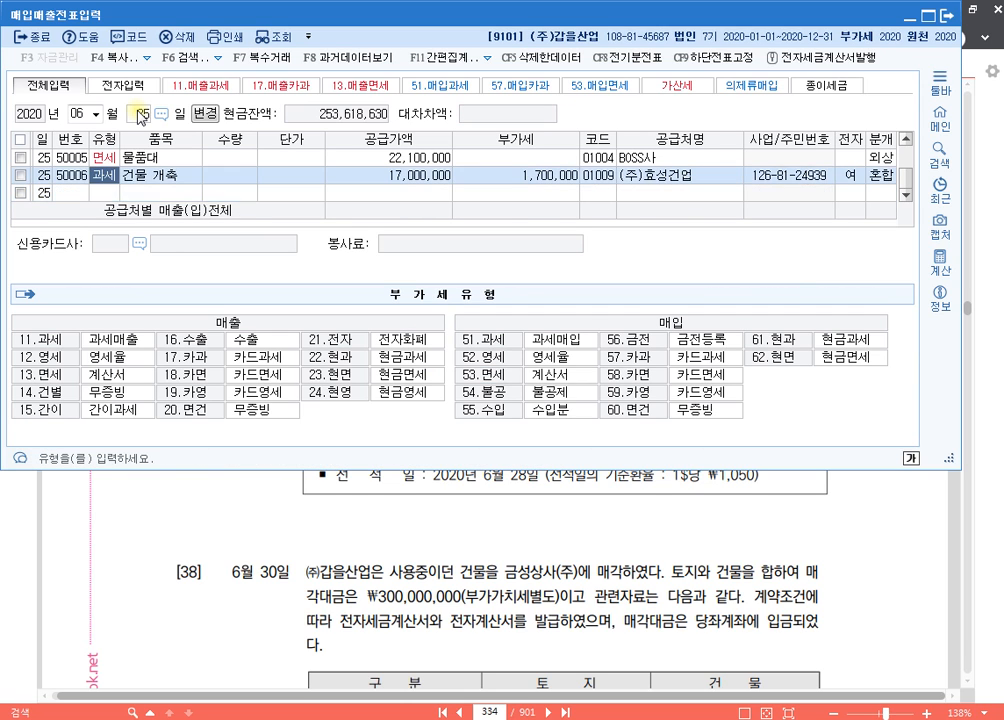
- Switch to the PDF workbook and highlight the phrase 전자세금계산서를 발급 in question 36
key(Return)
key(Return)
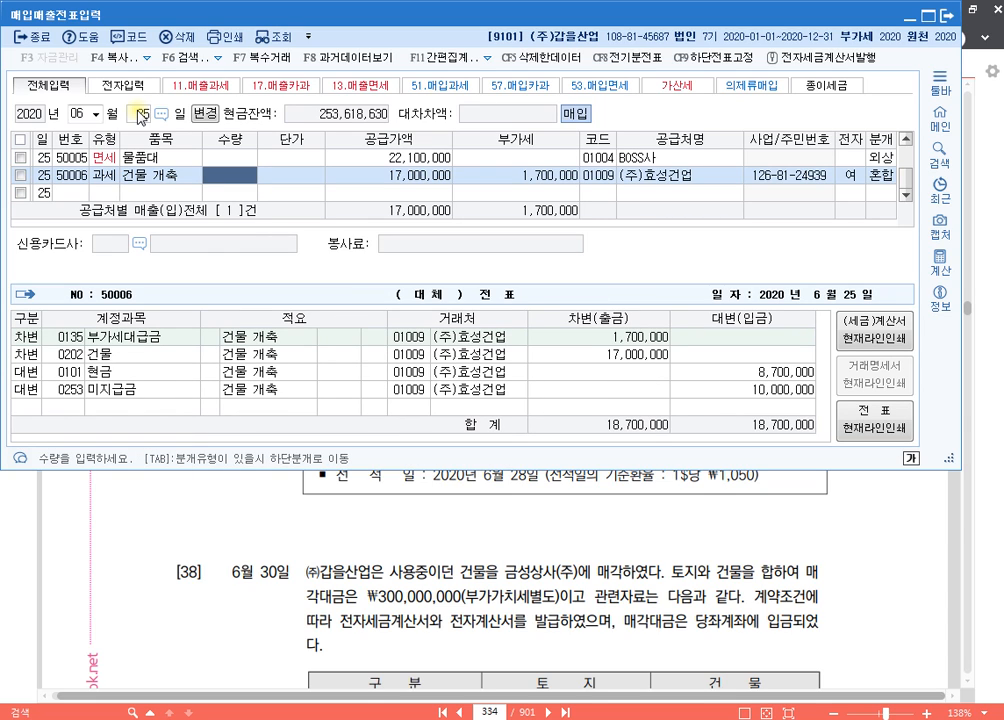
click(540, 537)
scroll(545, 535, down, 1)
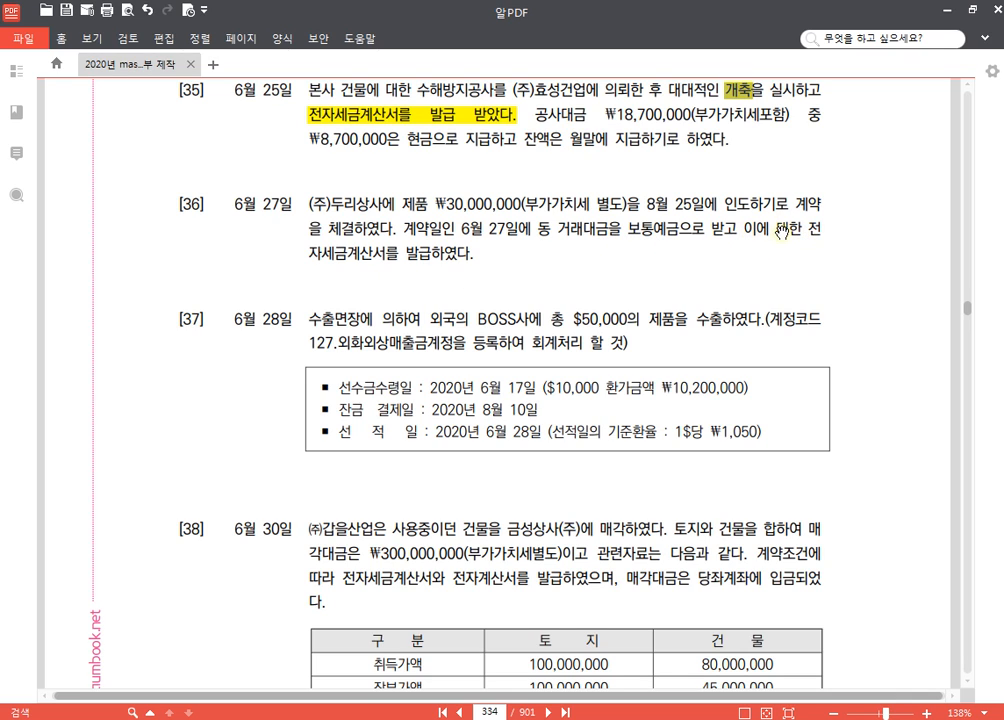
drag(810, 231, 427, 260)
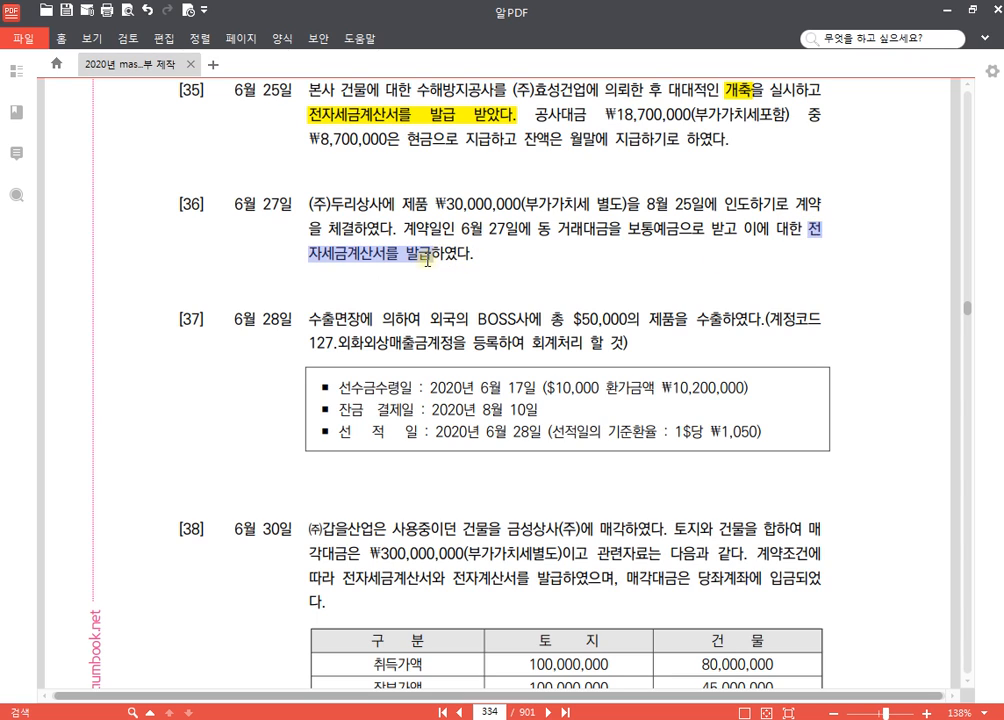
click(440, 232)
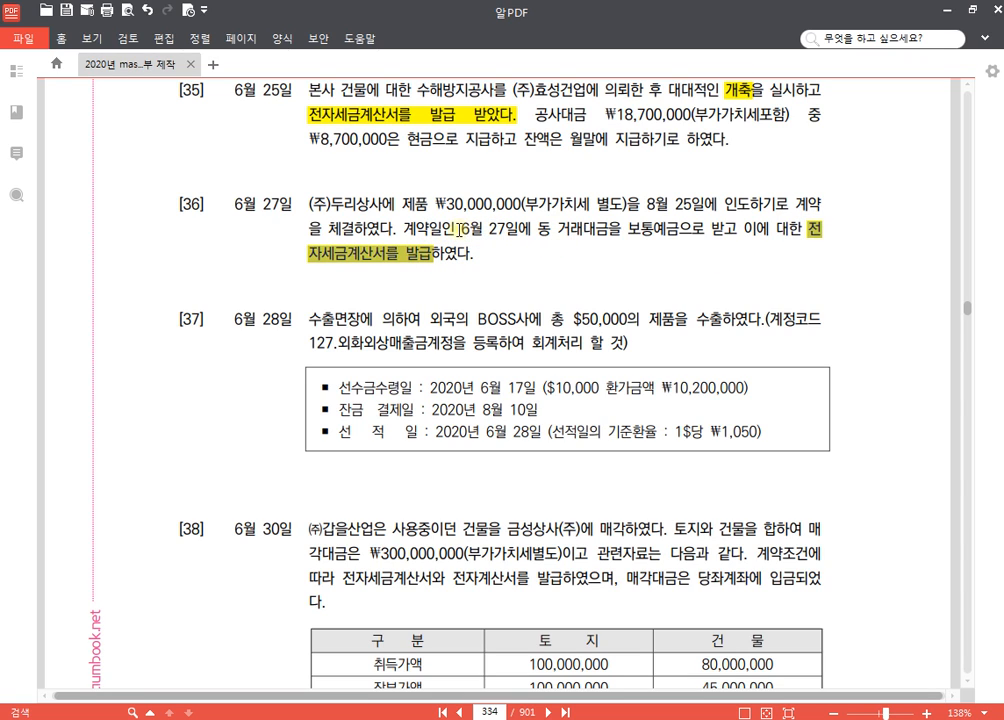
- Highlight the contract date 6월 27일 and the delivery phrase 8월 25일에 인도 in question 36
drag(459, 230, 517, 231)
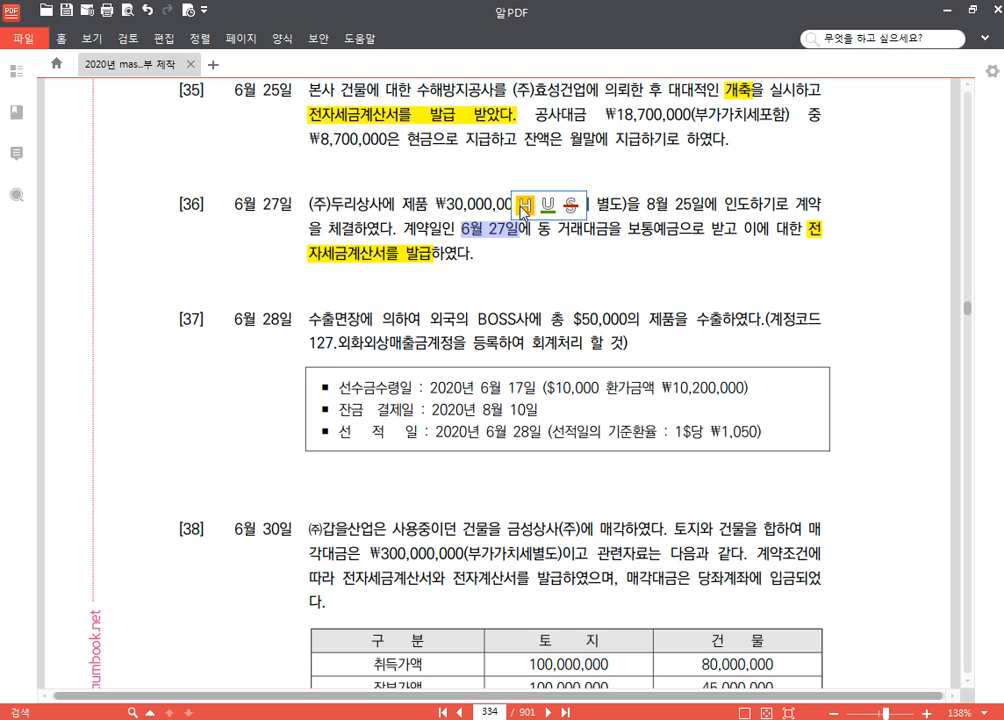
click(522, 207)
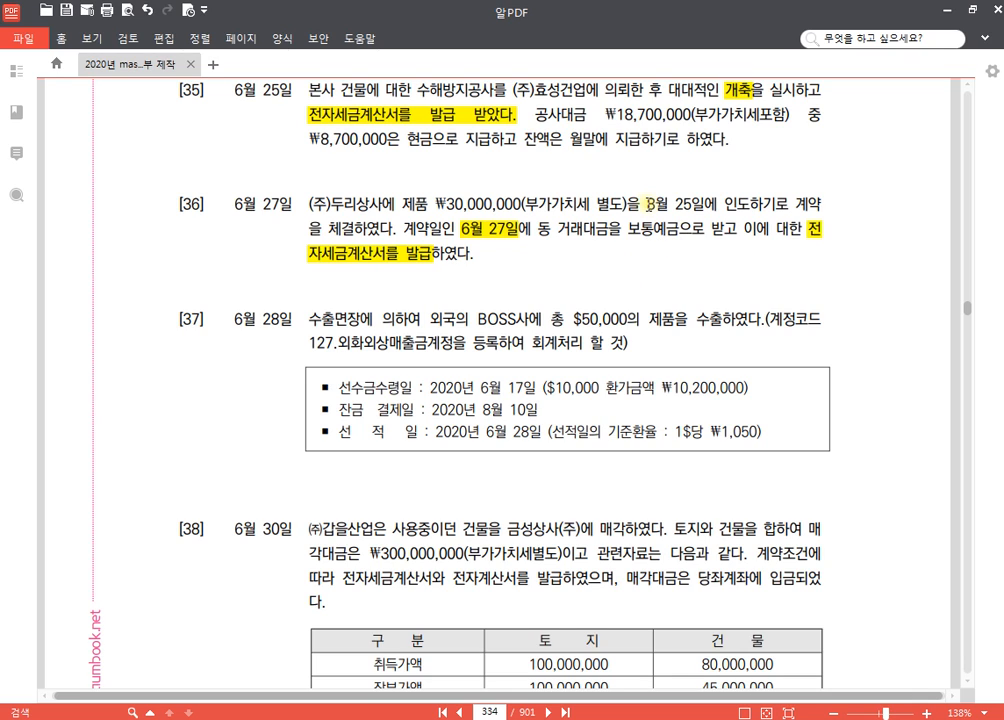
drag(648, 205, 745, 207)
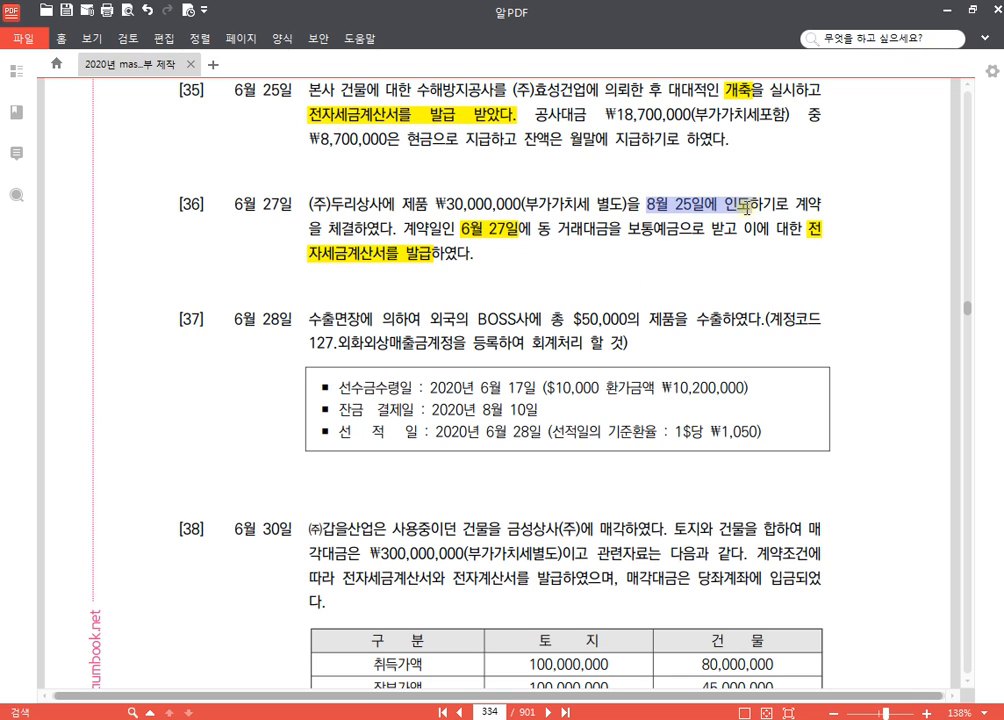
click(757, 178)
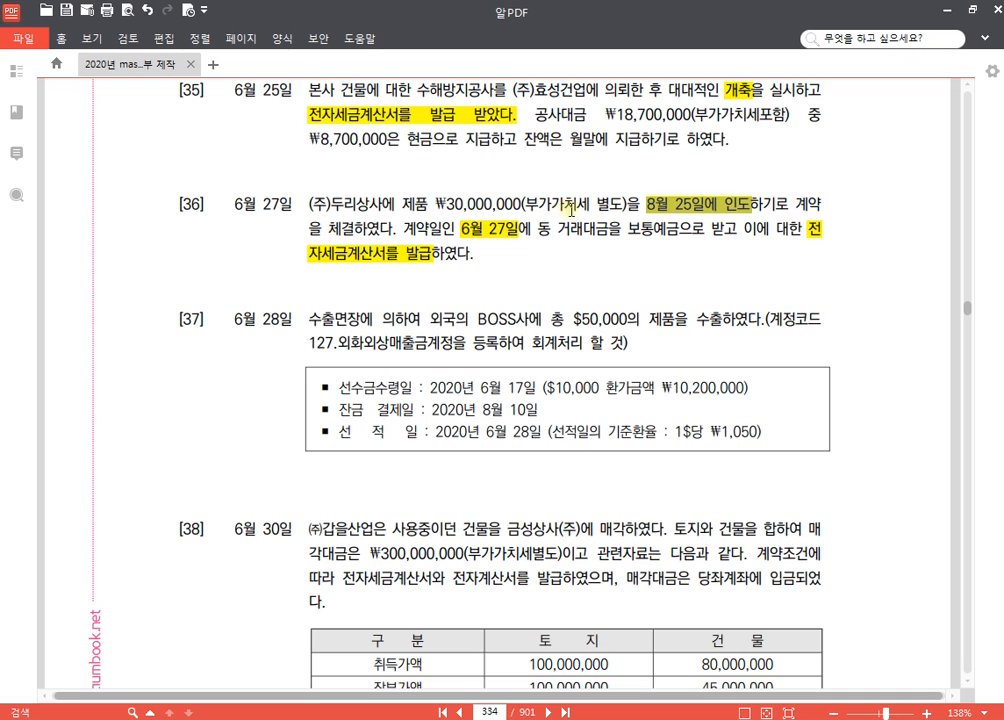
click(561, 214)
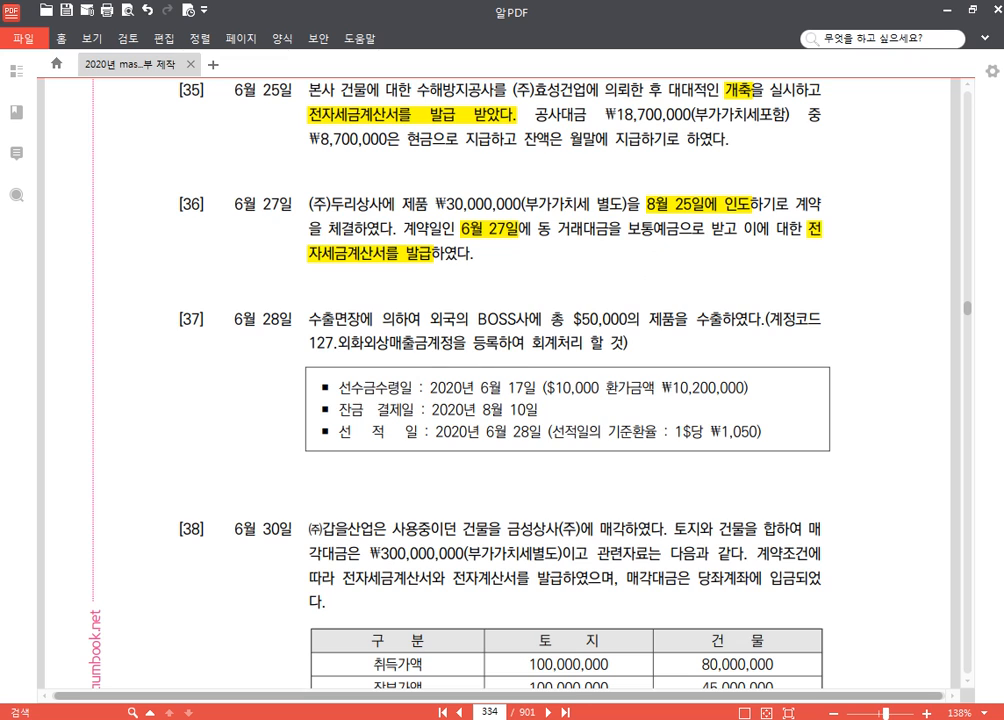
- Switch back to the 매입매출전표입력 window and start a June 27 voucher with type 11 과세
click(470, 717)
click(143, 114)
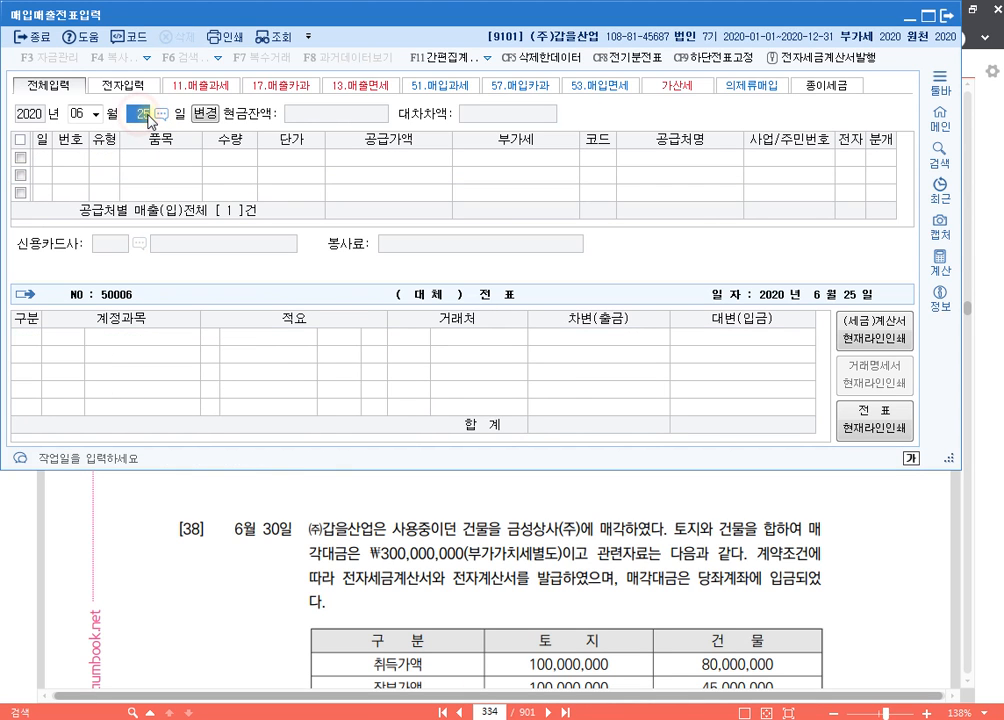
text(27)
key(Return)
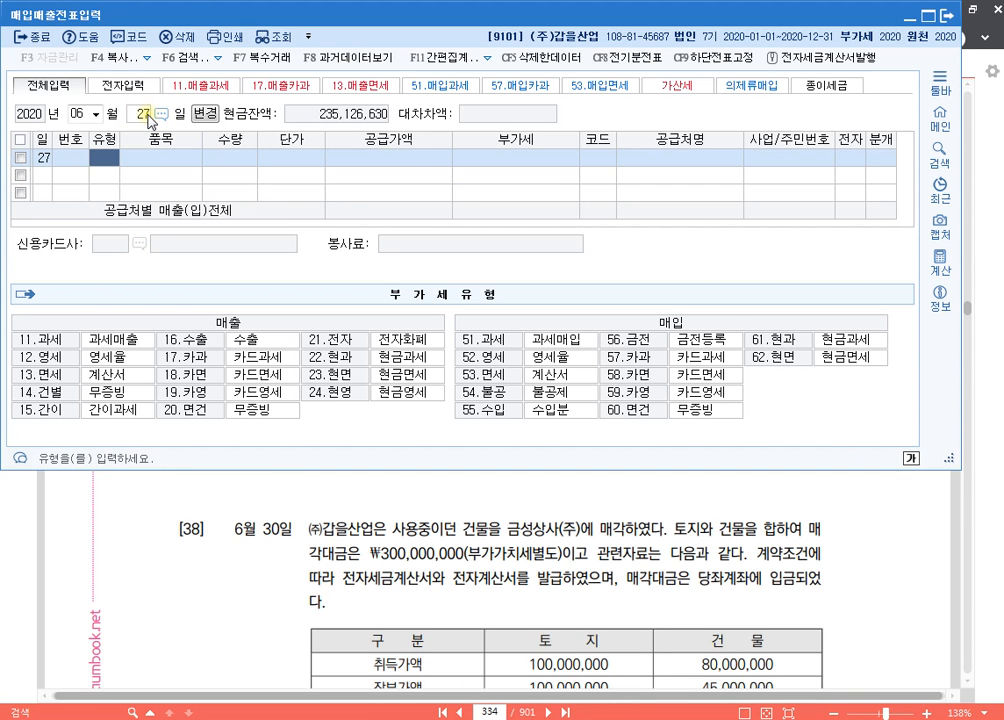
text(11)
key(Return)
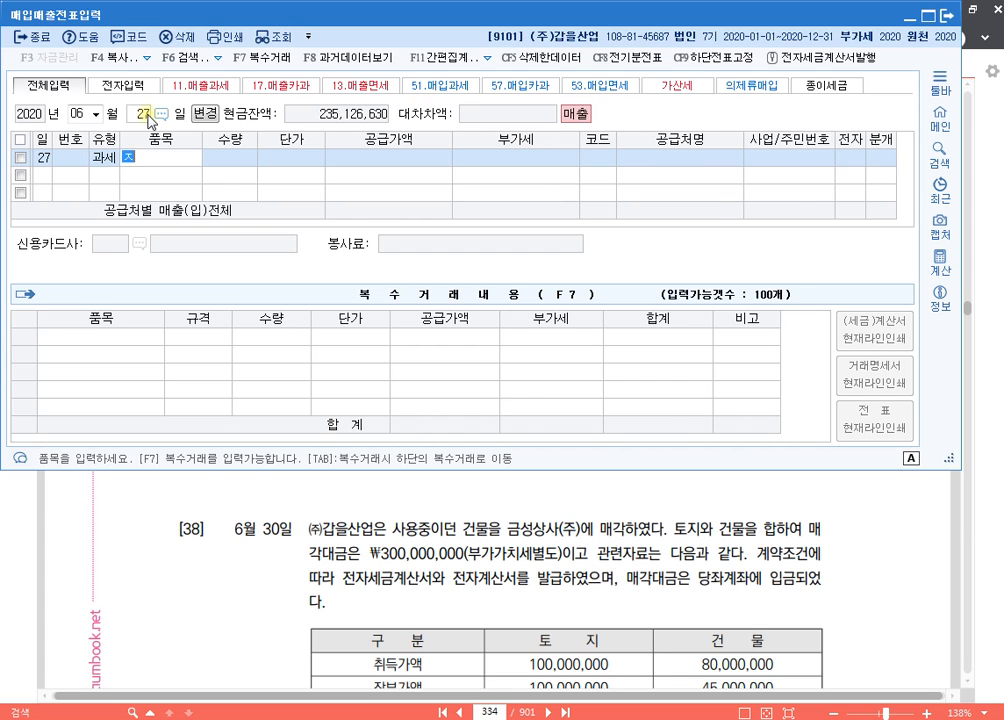
- Enter 제품 as the item with a supply amount of 30,000,000 and accept the 3,000,000 VAT
text(제품)
key(Return)
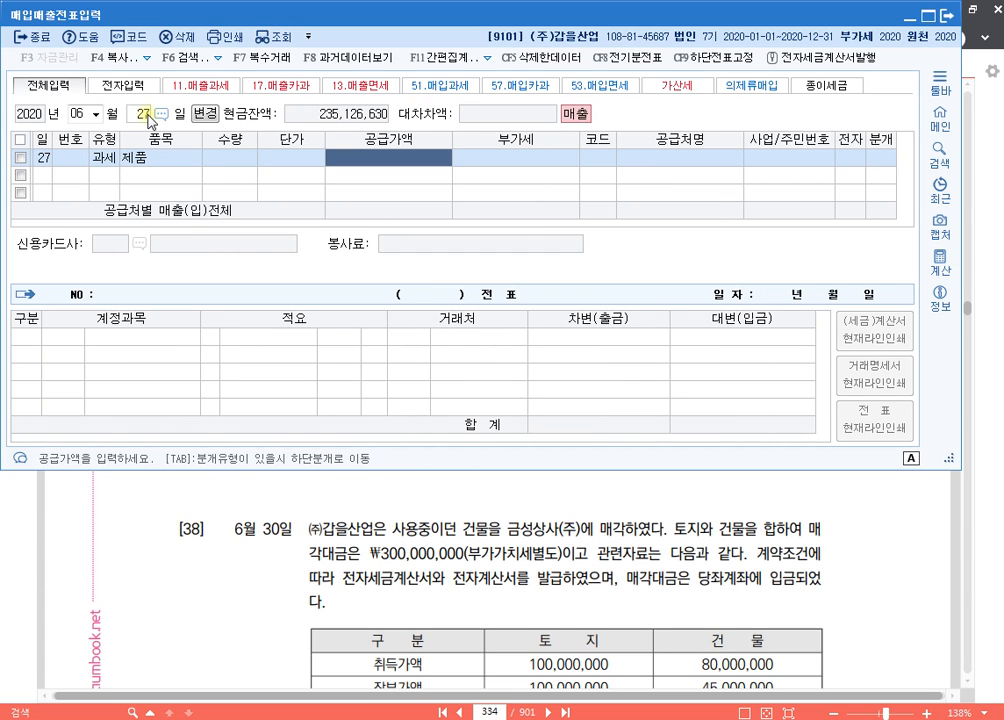
text(30,000,000)
key(Return)
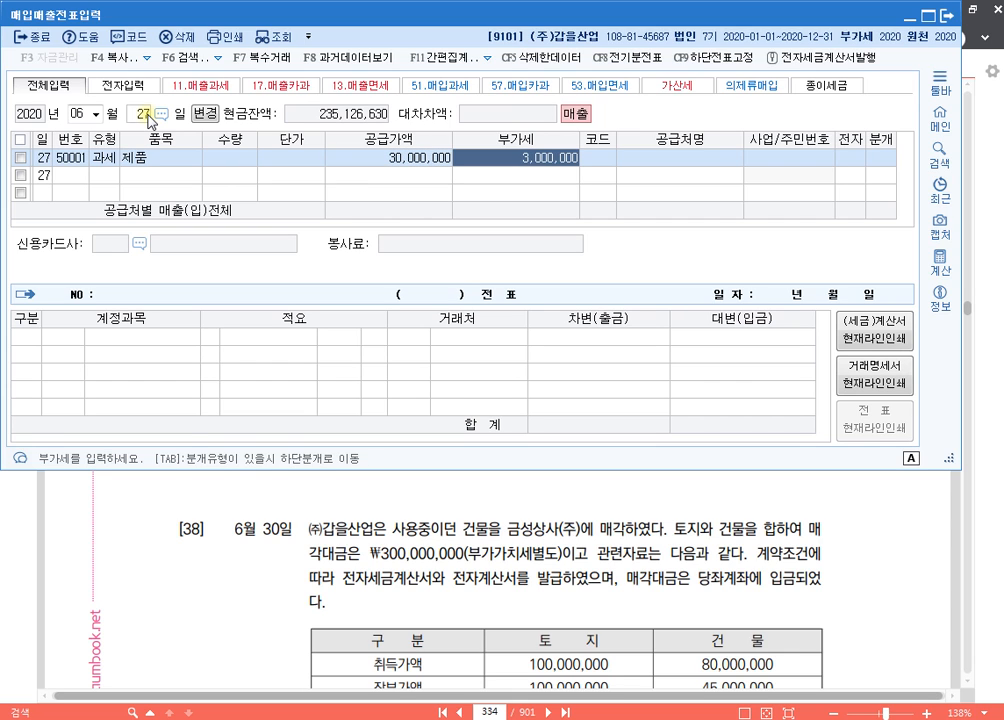
key(Return)
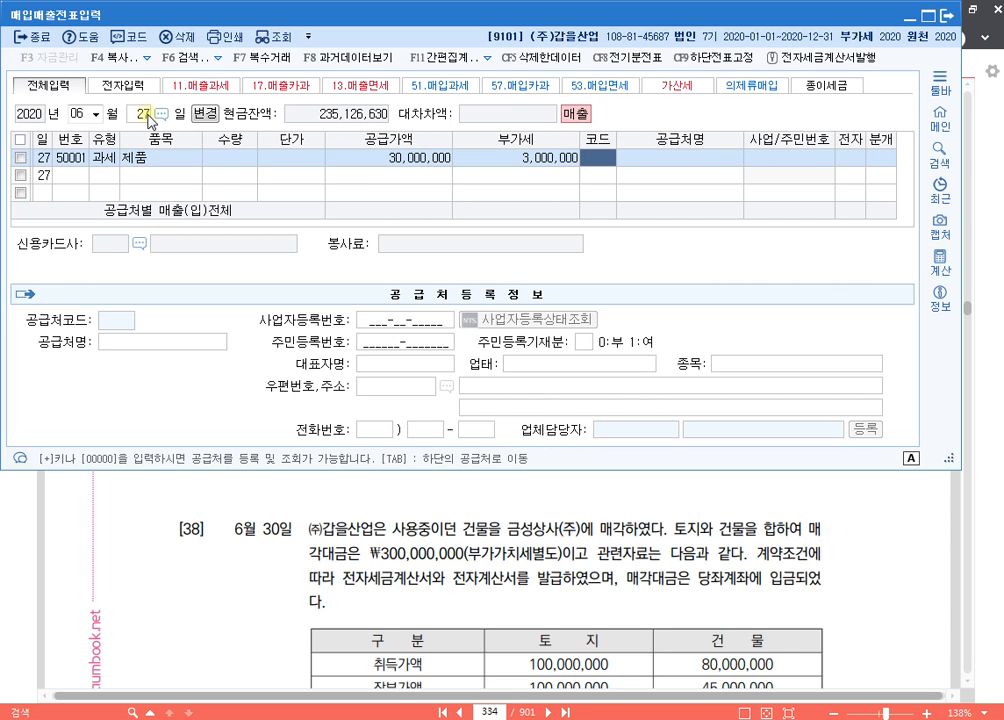
- Assign (주)두리상사 as the trading partner and mark the tax invoice as electronic
text(두리)
key(Return)
key(Return)
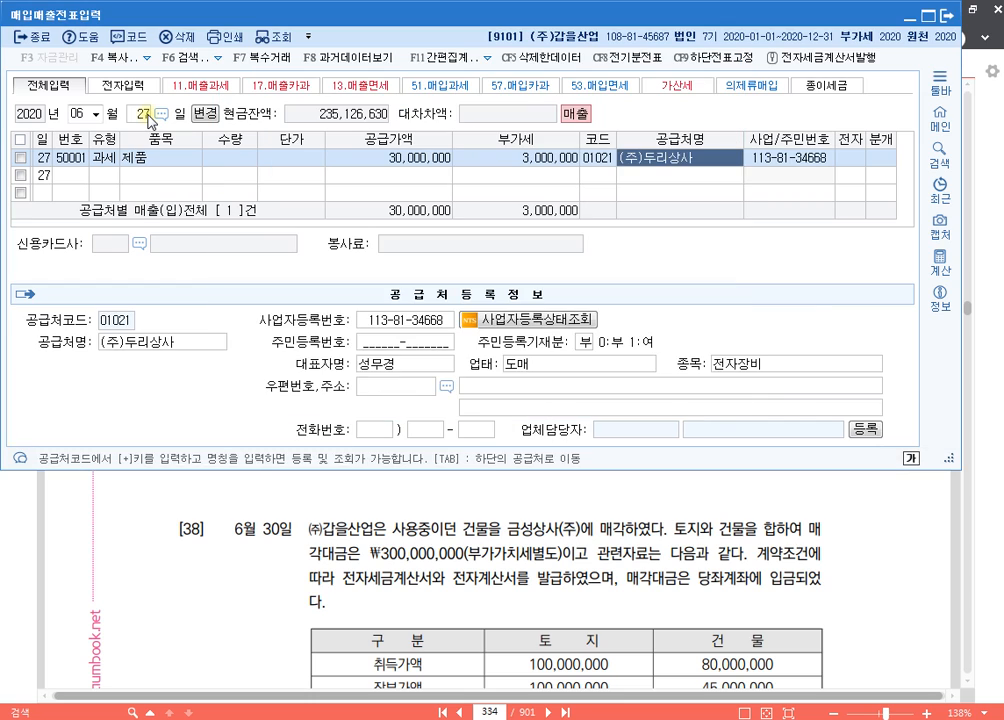
key(Return)
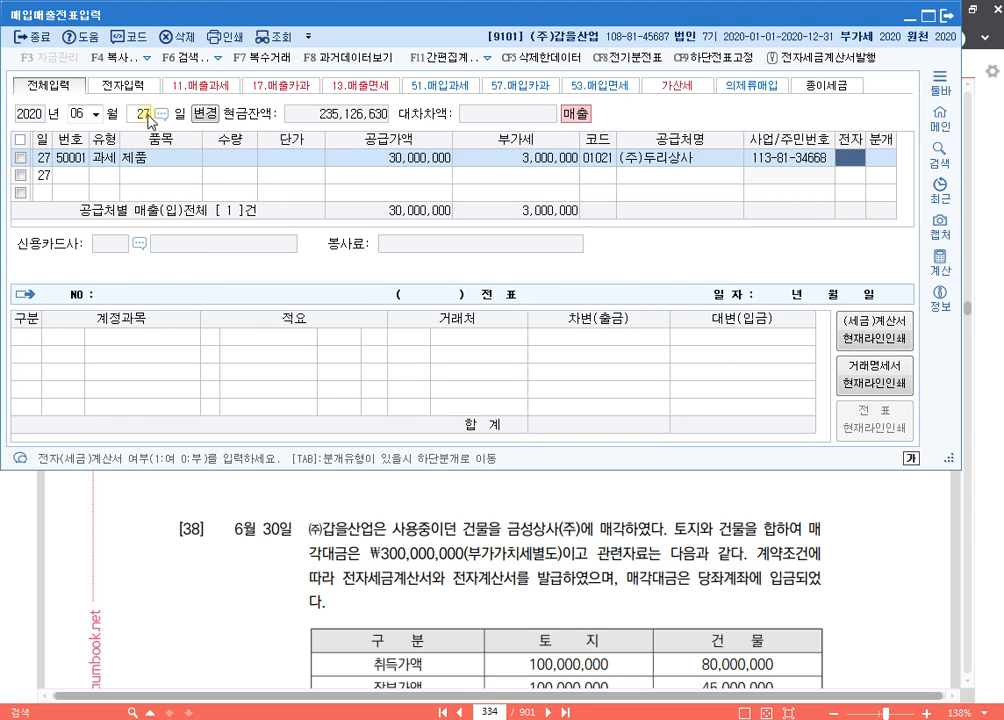
text(1)
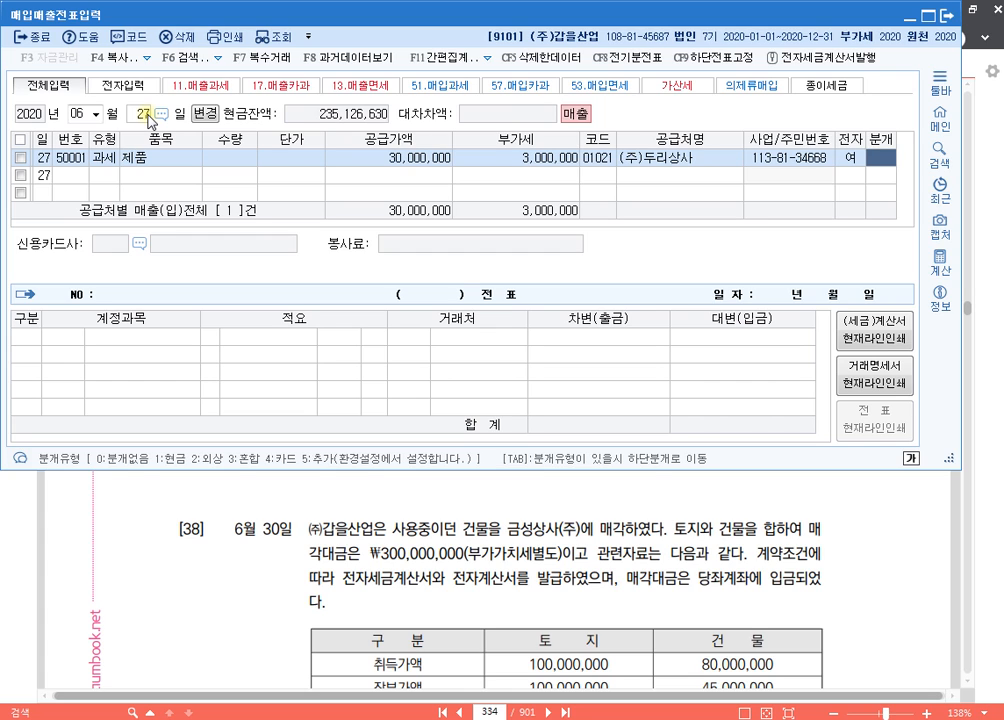
- Set the journal type to 3 혼합 and change the 30,000,000 credit line's account to 259 선수금
text(3)
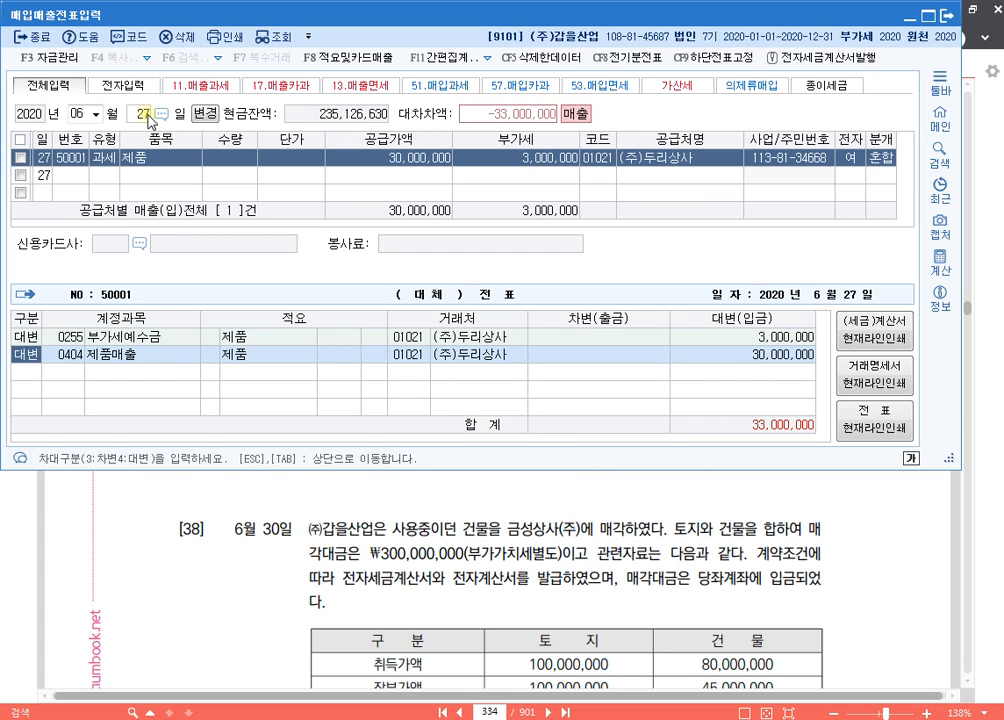
key(Return)
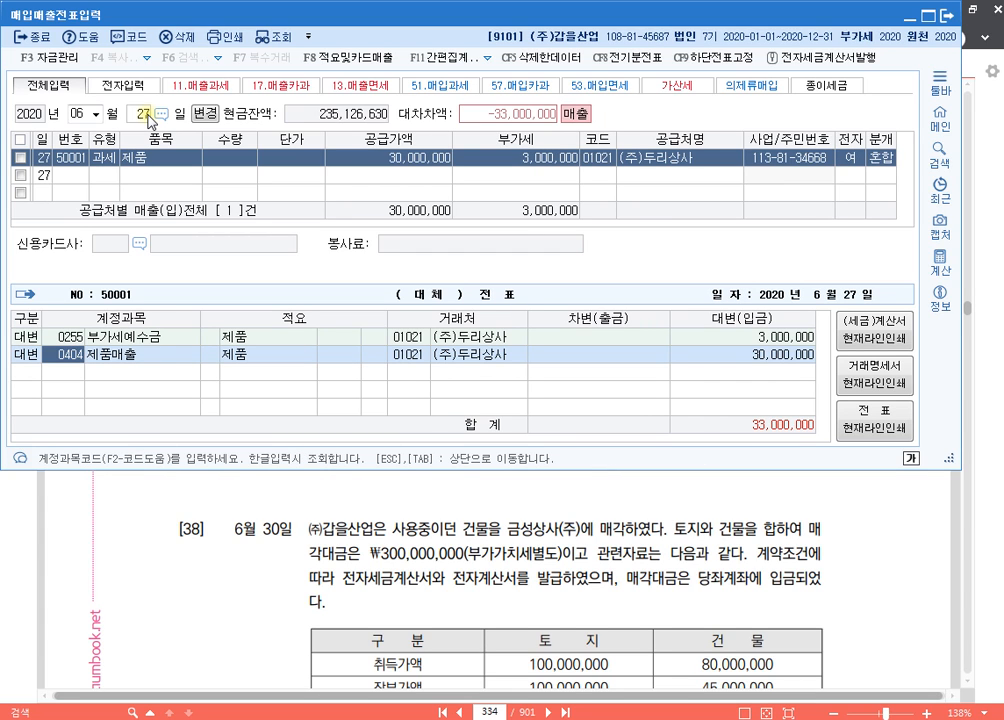
text(선수)
key(Return)
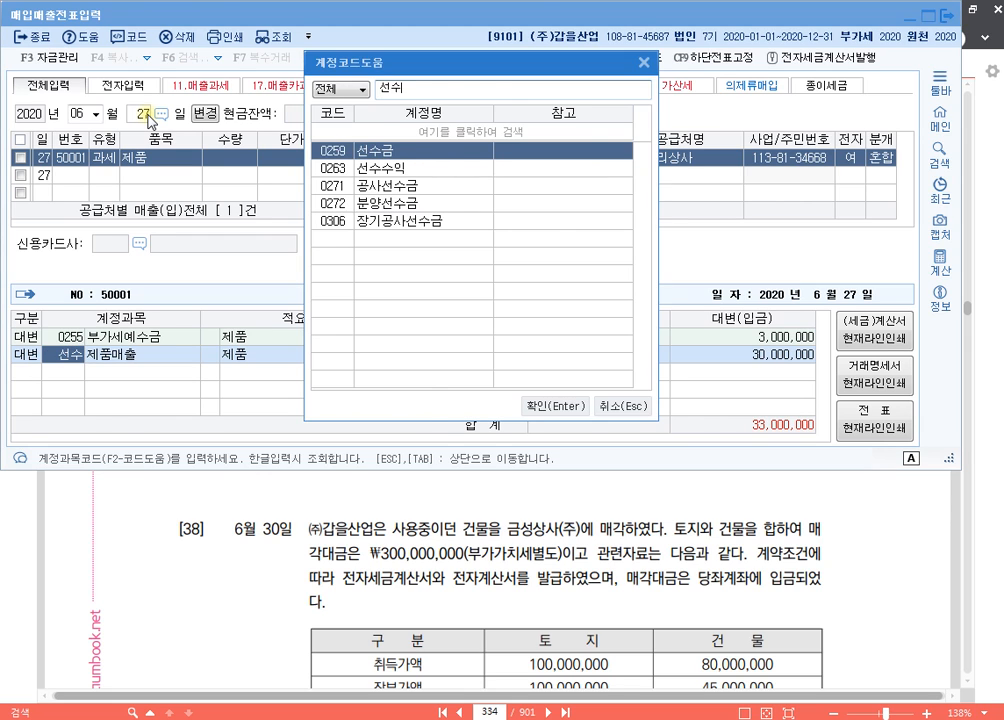
key(Return)
key(Return)
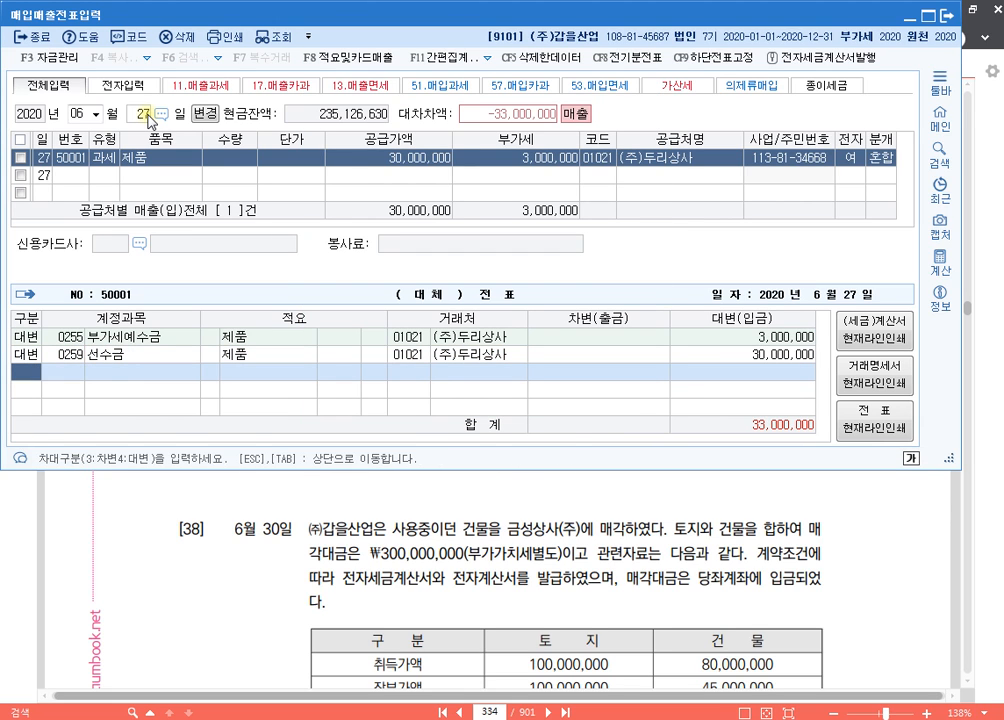
- Add a debit line for account 103 보통예금 with 33,000,000 and complete the voucher
text(3)
key(Return)
text(103)
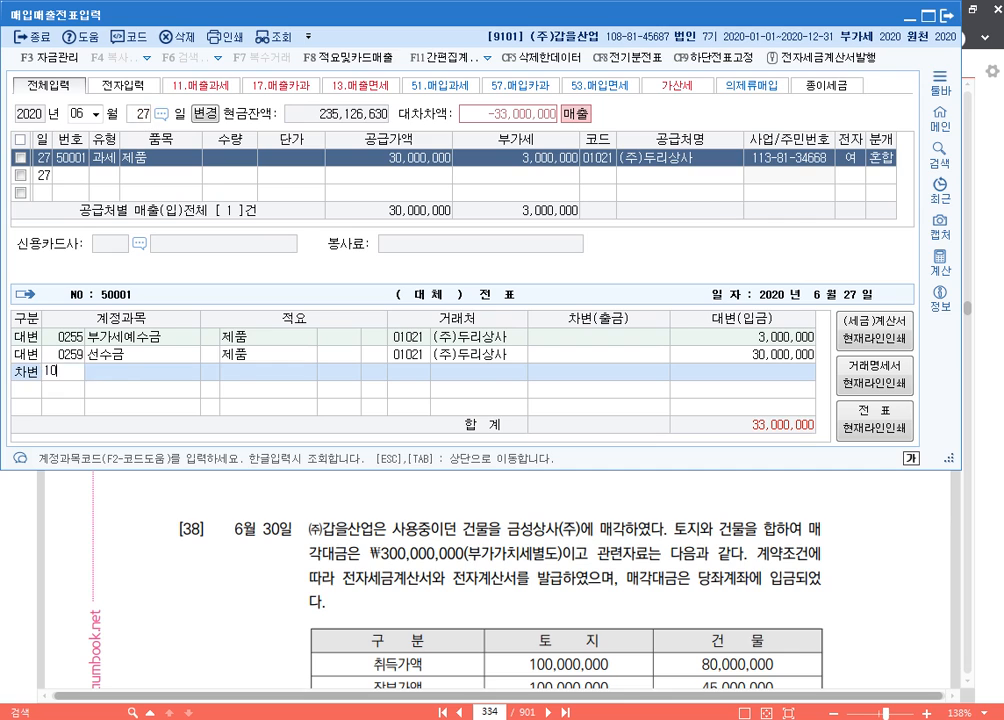
key(Return)
key(Return)
key(Up)
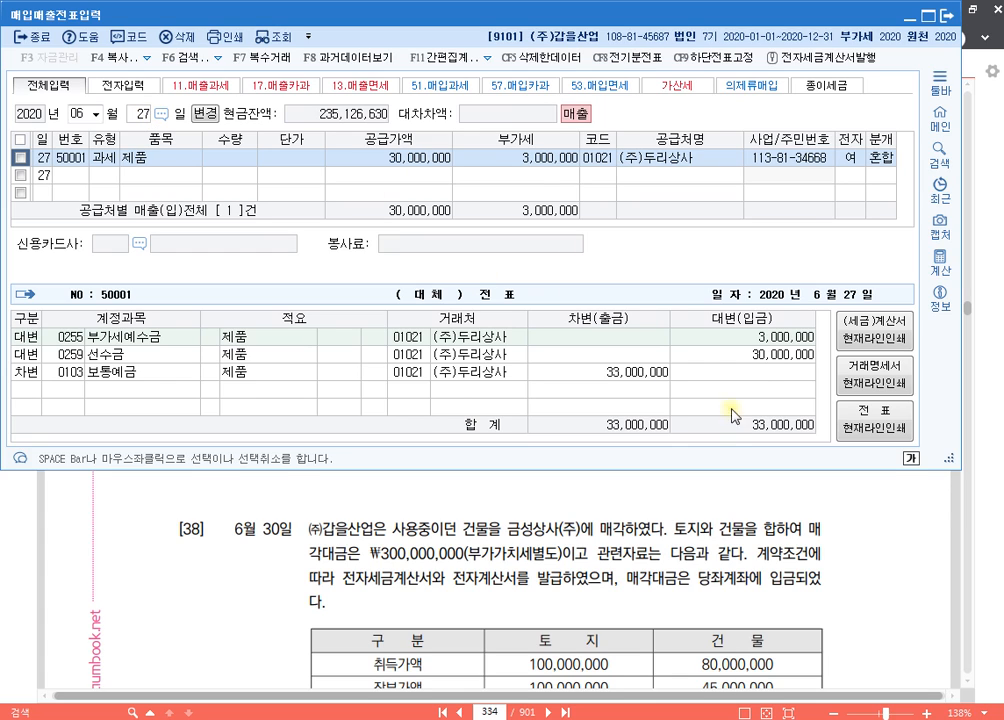
click(757, 355)
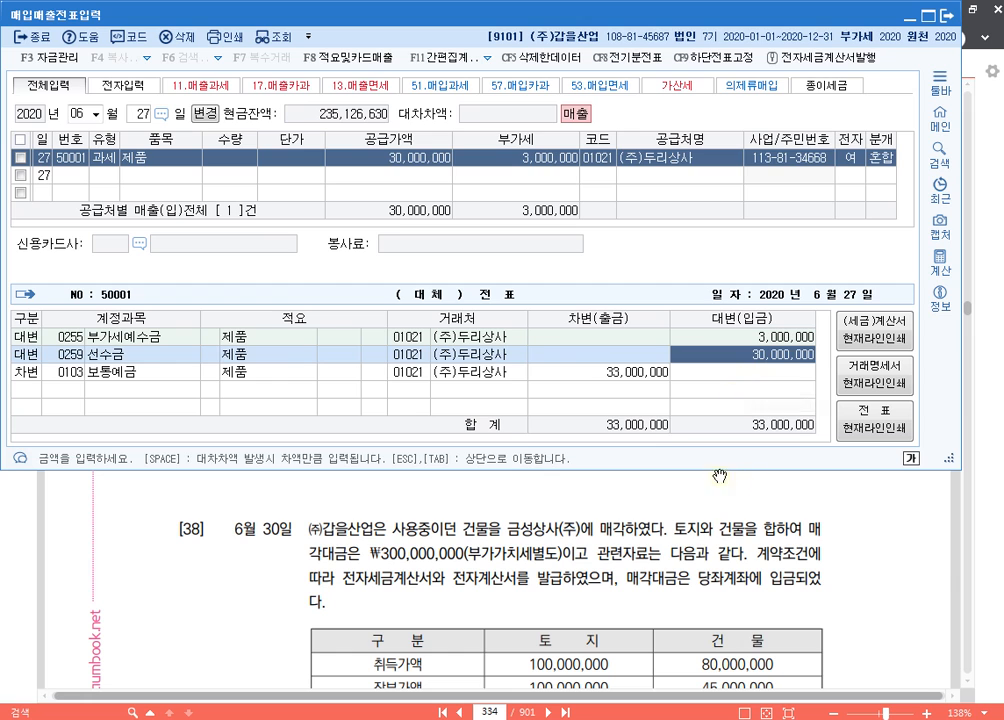
- Switch to the PDF workbook and highlight 환가금액 ₩10,200,000 and the rate 1$당 ₩1,050 in question 37
click(697, 546)
scroll(610, 440, down, 3)
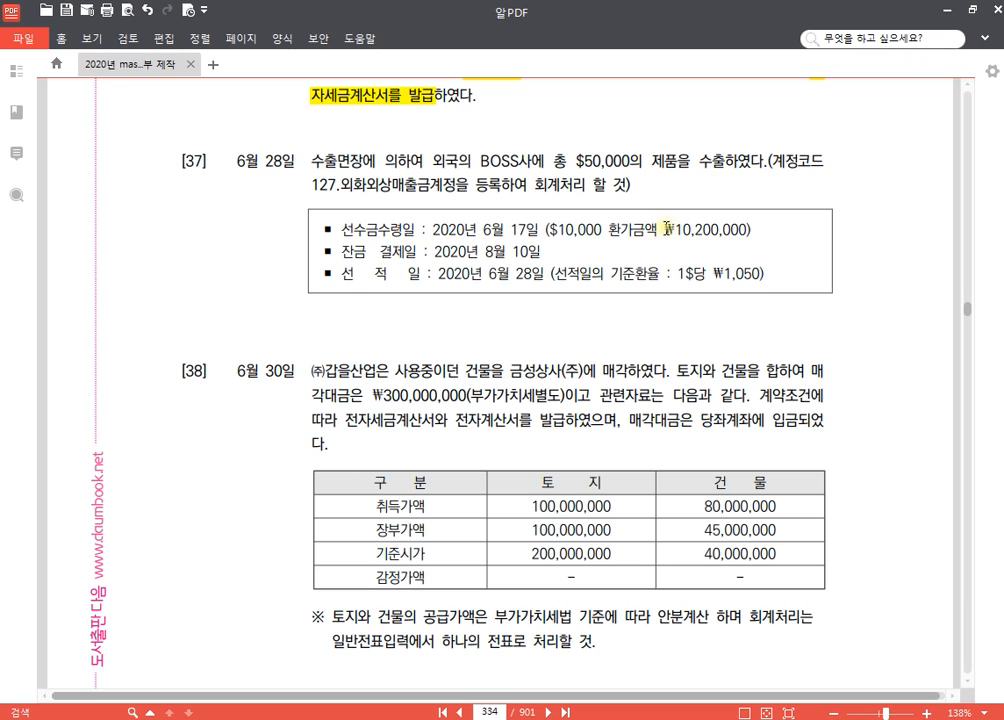
drag(609, 231, 749, 231)
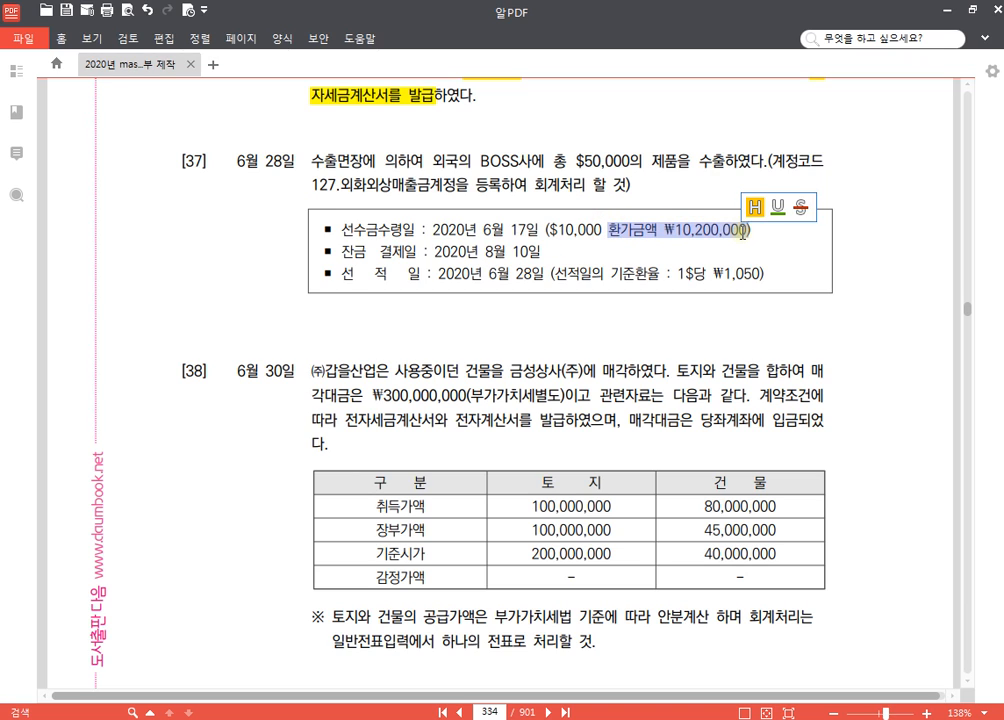
click(754, 209)
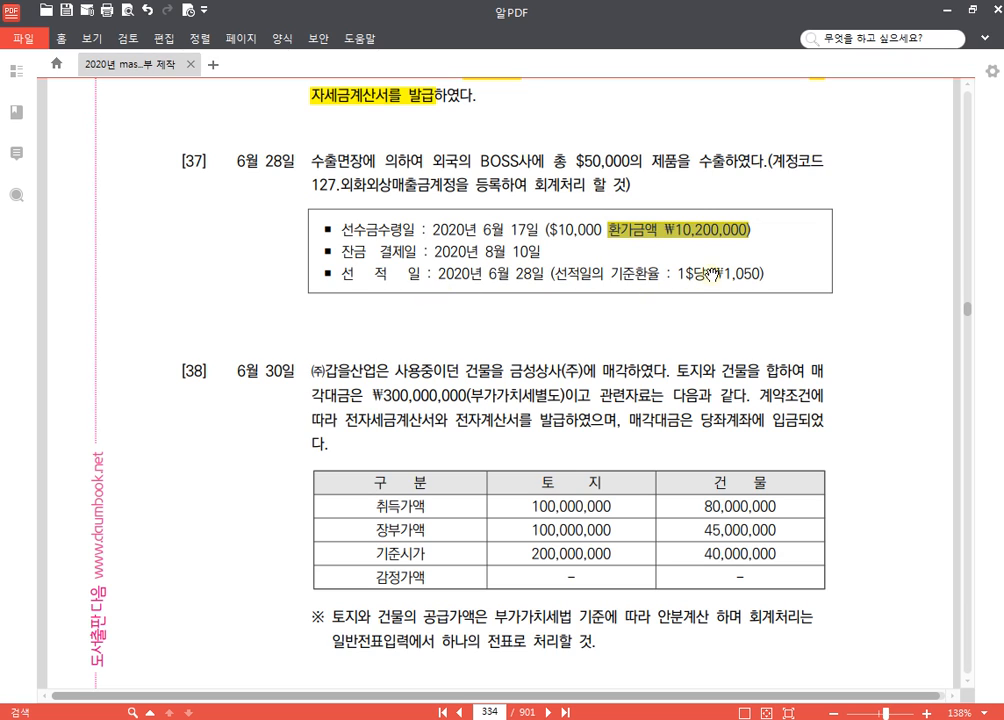
drag(677, 273, 766, 273)
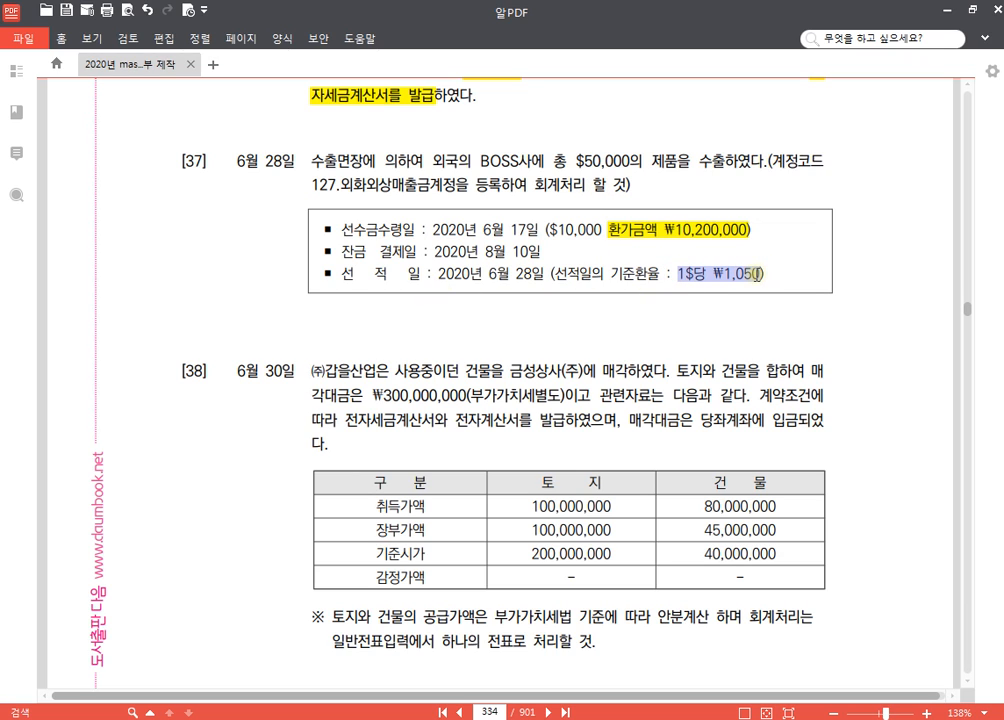
click(768, 246)
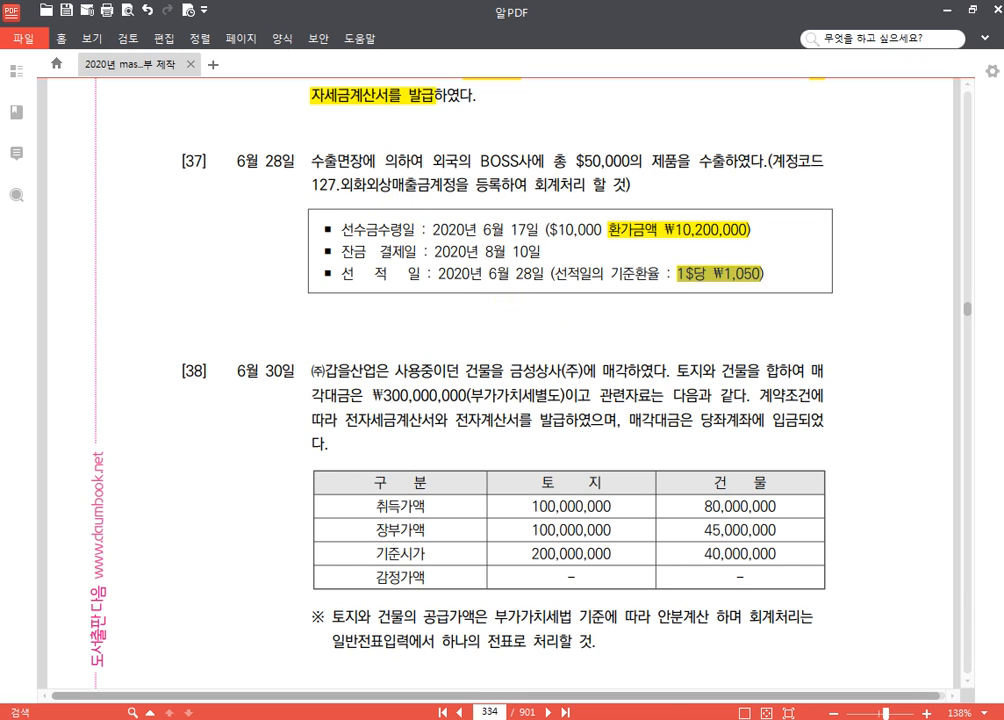
- Switch to KcLep and, in 계정과목및적요등록, rename user-defined account 0127 to 외화외상매출금
key(alt+Tab)
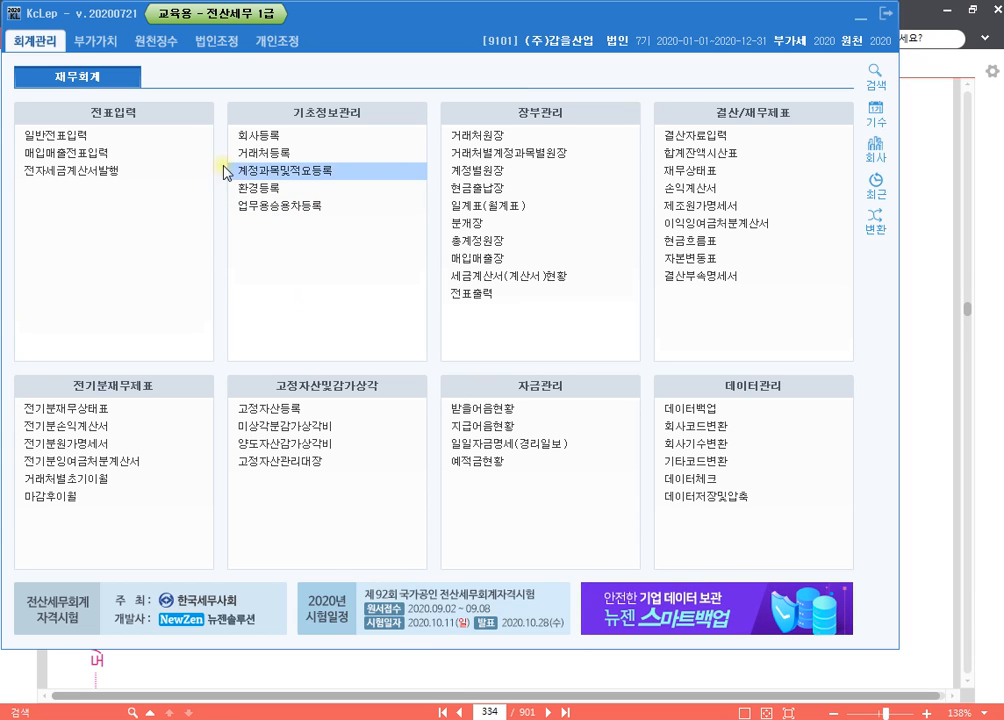
click(313, 176)
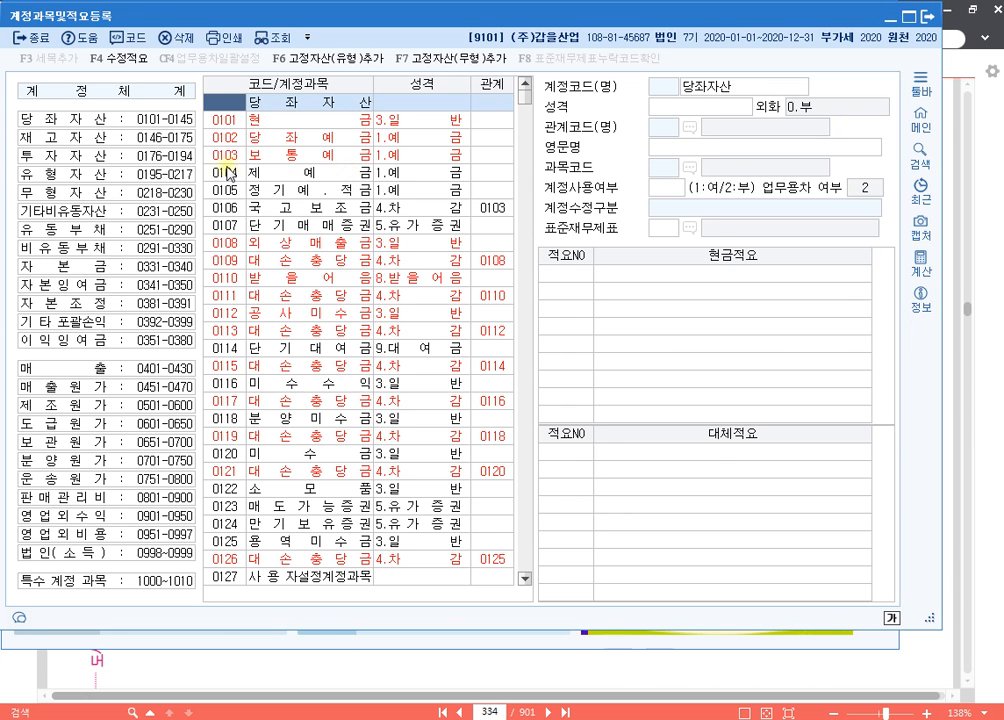
text(127)
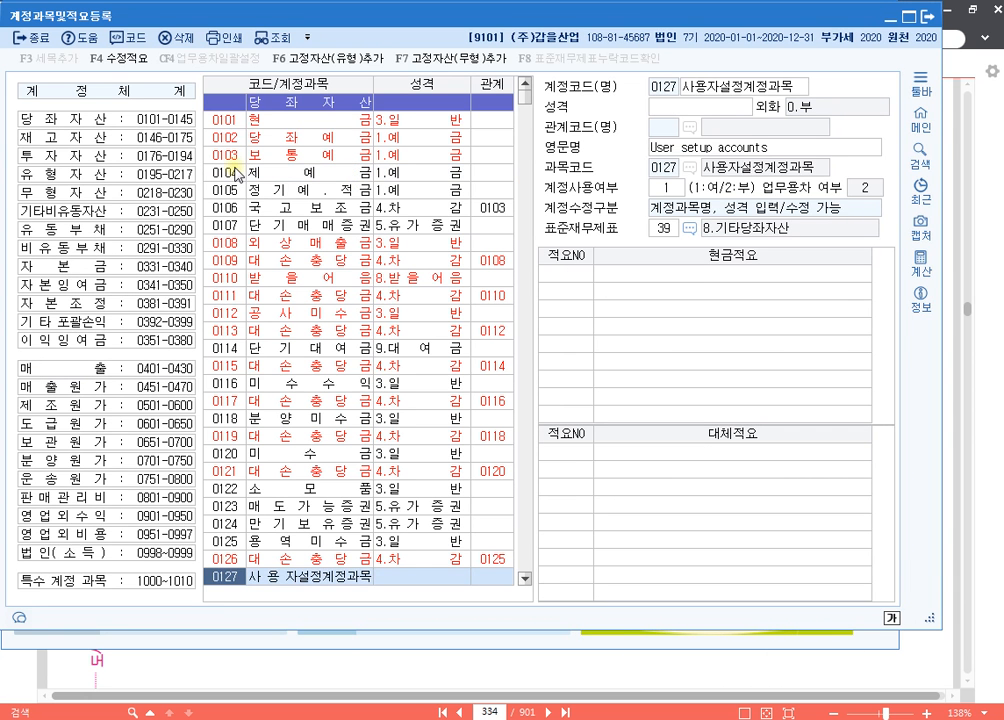
scroll(237, 175, down, 8)
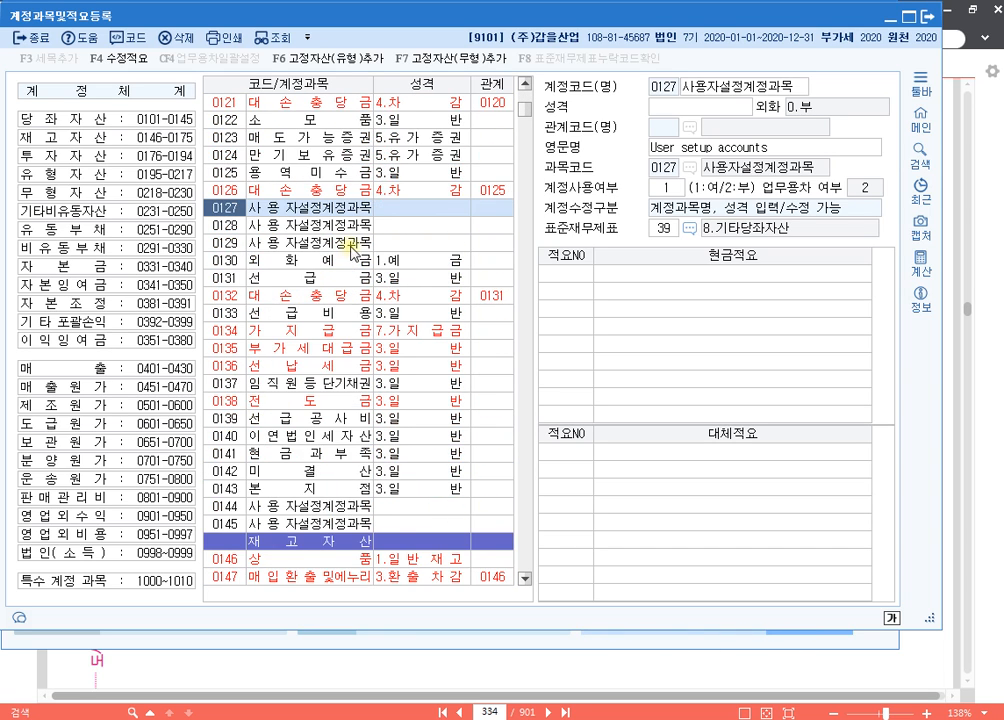
click(780, 88)
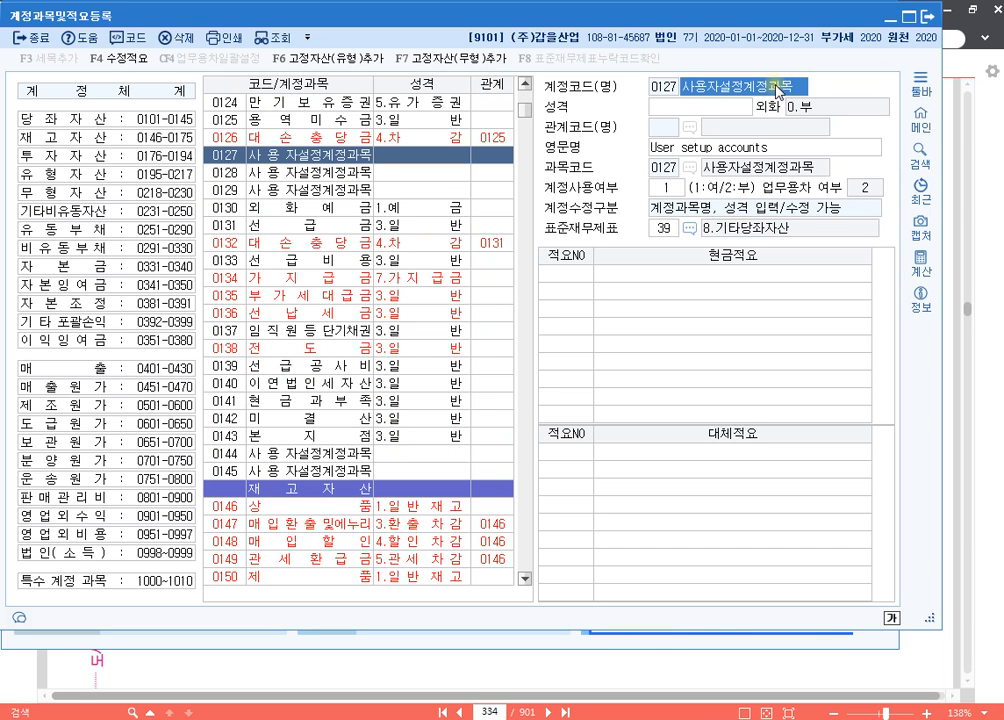
text(외화외상매출금)
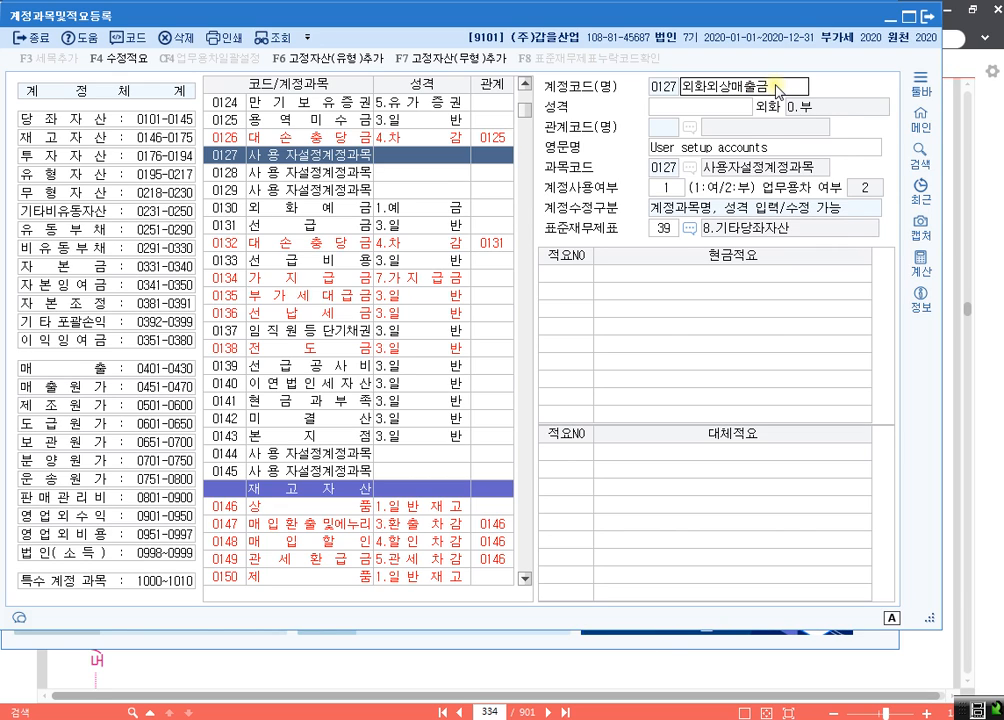
key(Return)
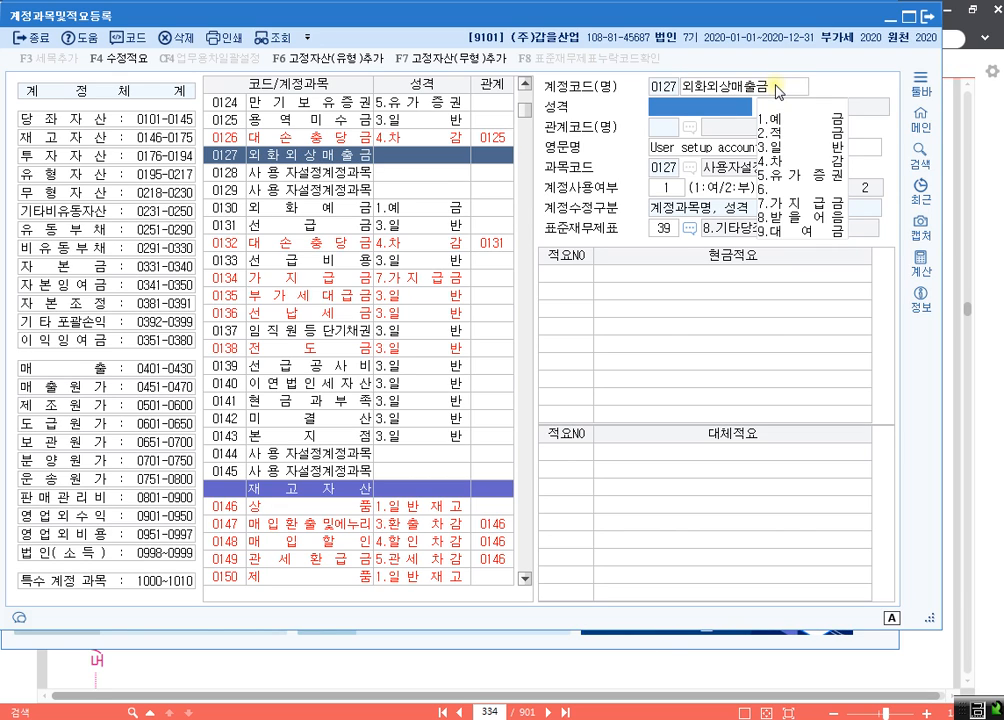
- Set the 성격 of account 0127 to 3.일반 and close the account registration
key(3)
key(Return)
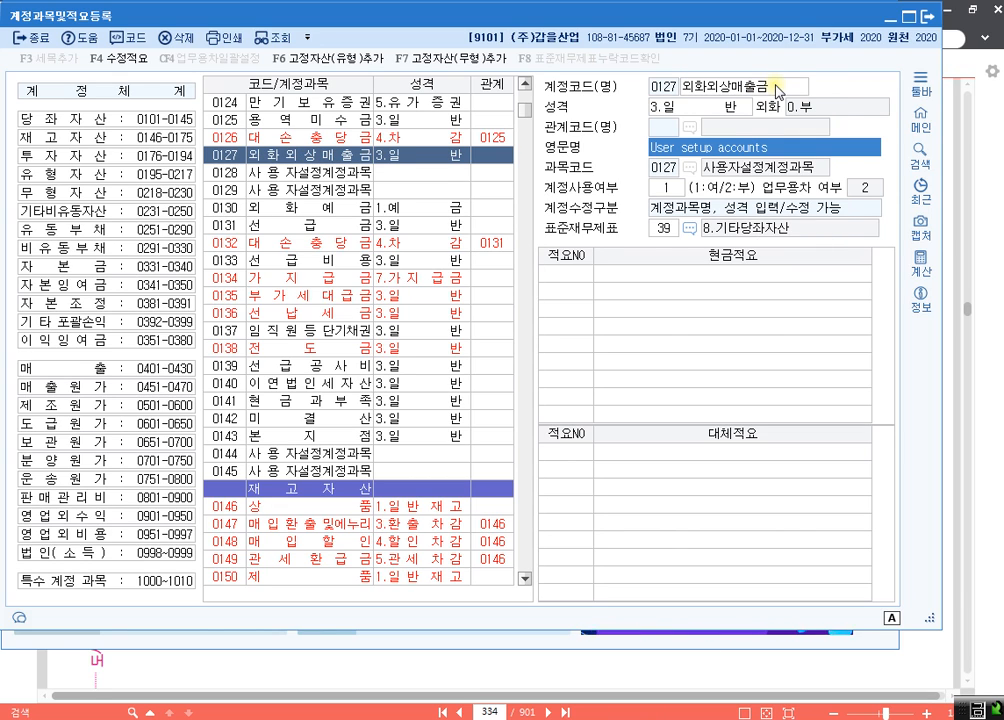
key(Up)
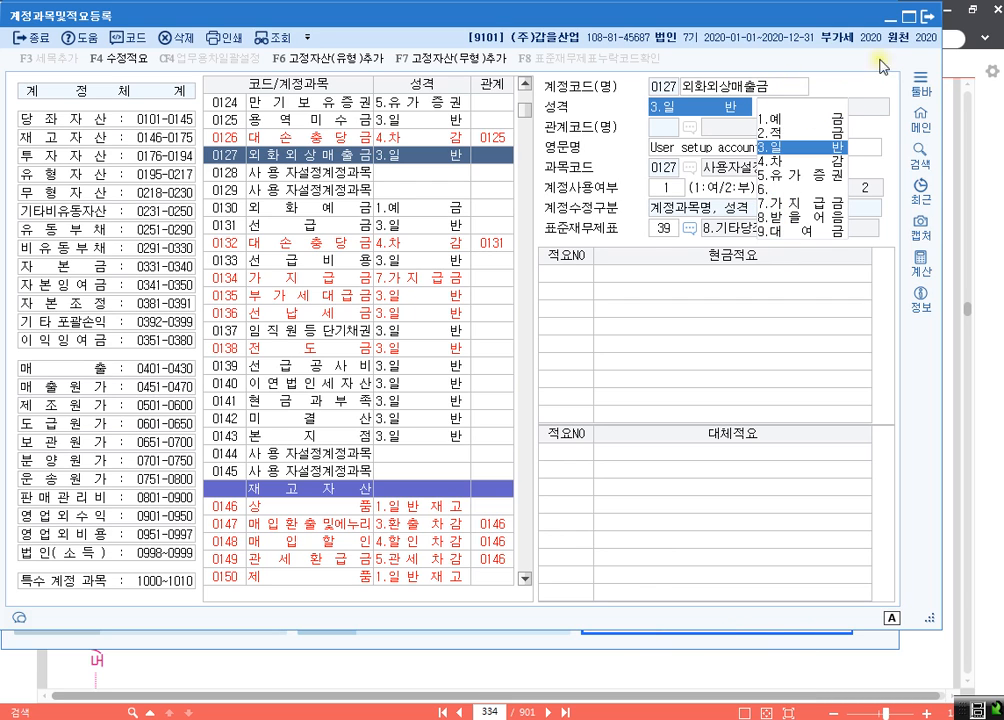
click(927, 17)
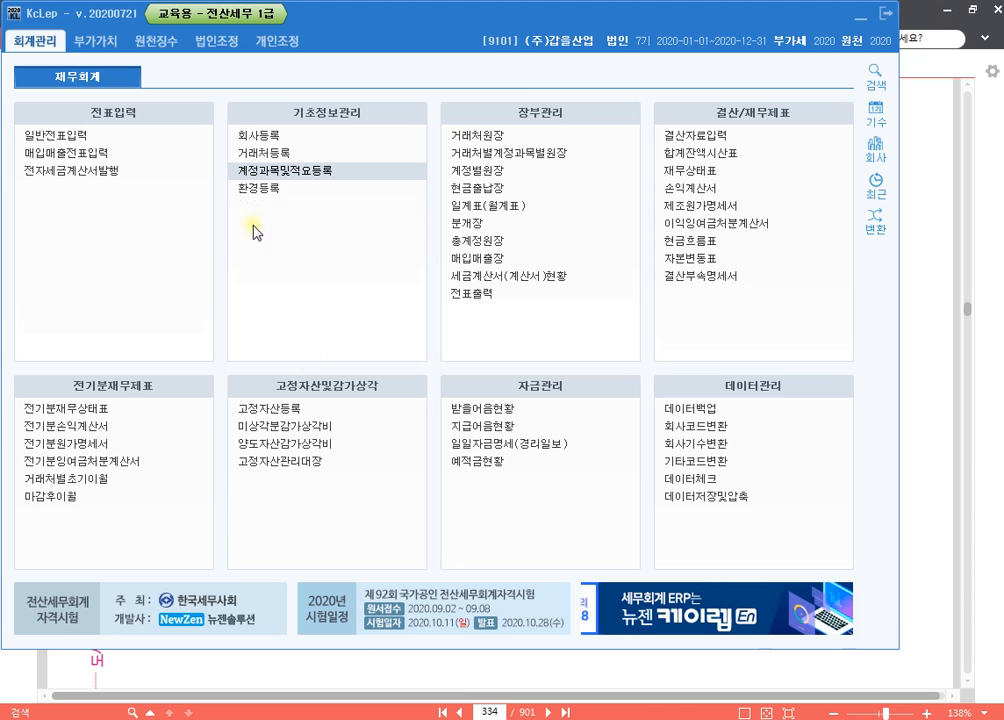
- Return to 매입매출전표입력 and start a June 28 voucher of type 16 수출 with the item 제품
key(alt+Tab)
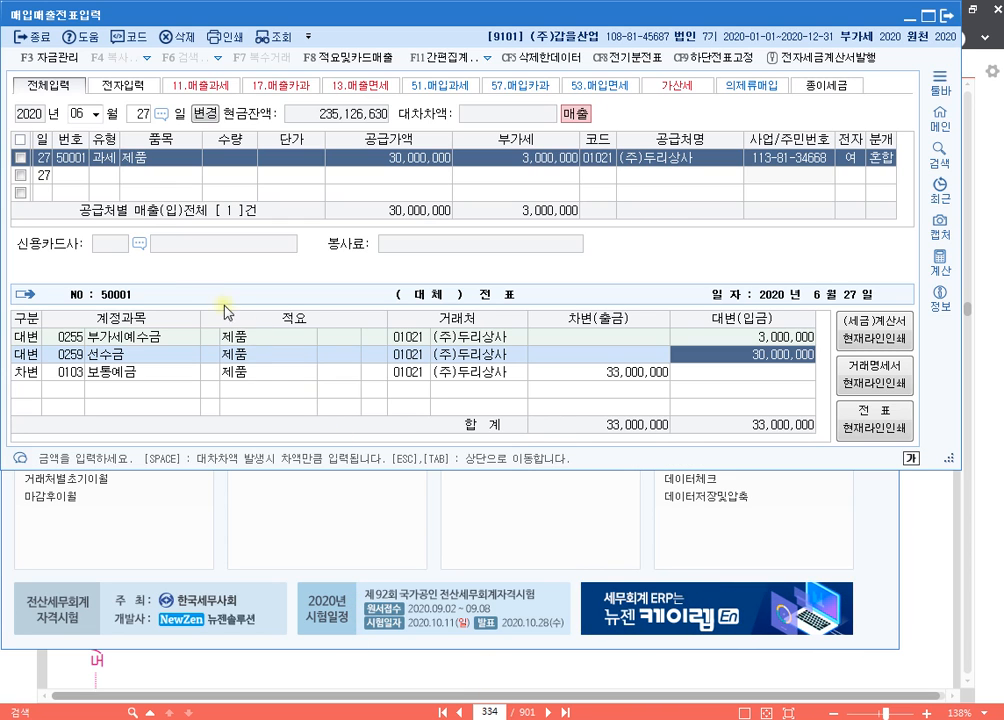
click(138, 118)
text(28)
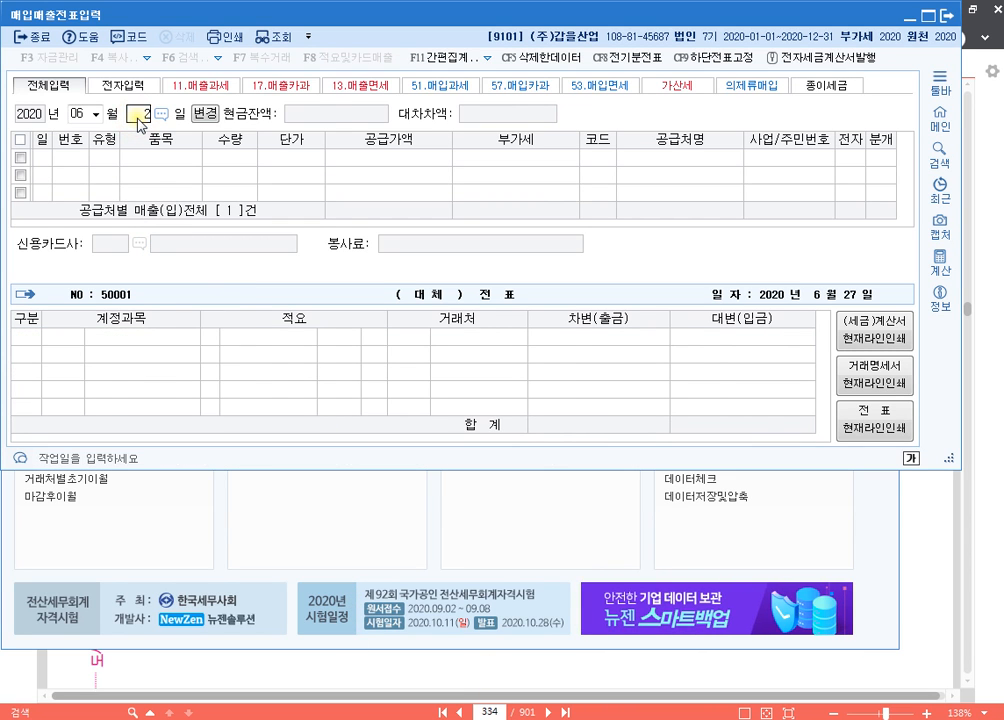
key(Return)
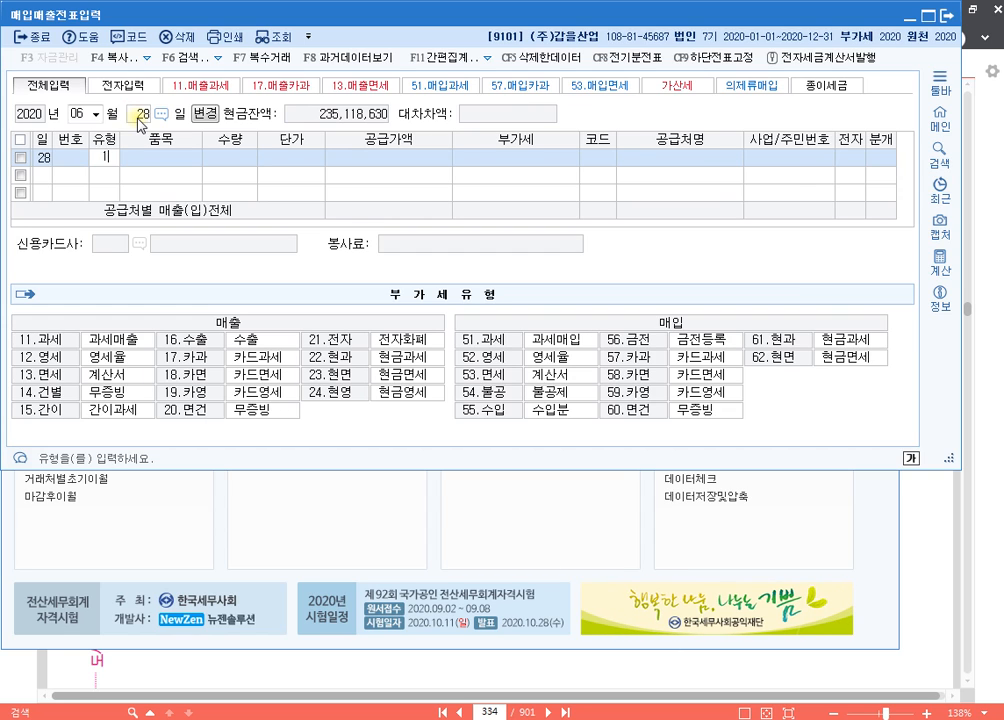
text(16)
key(Return)
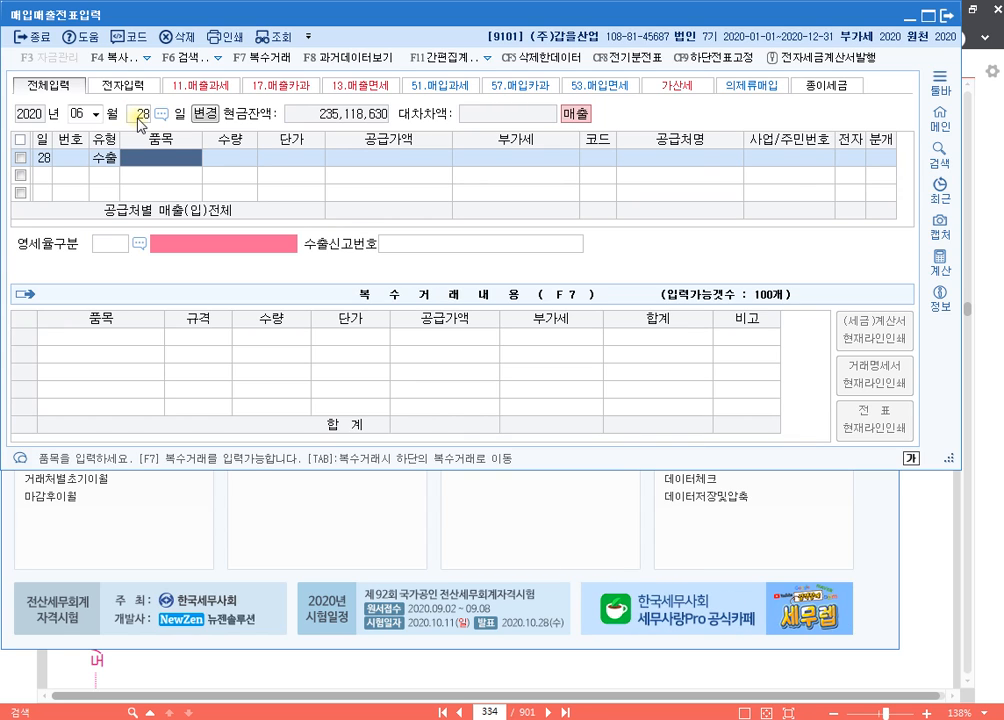
text(제품)
key(Return)
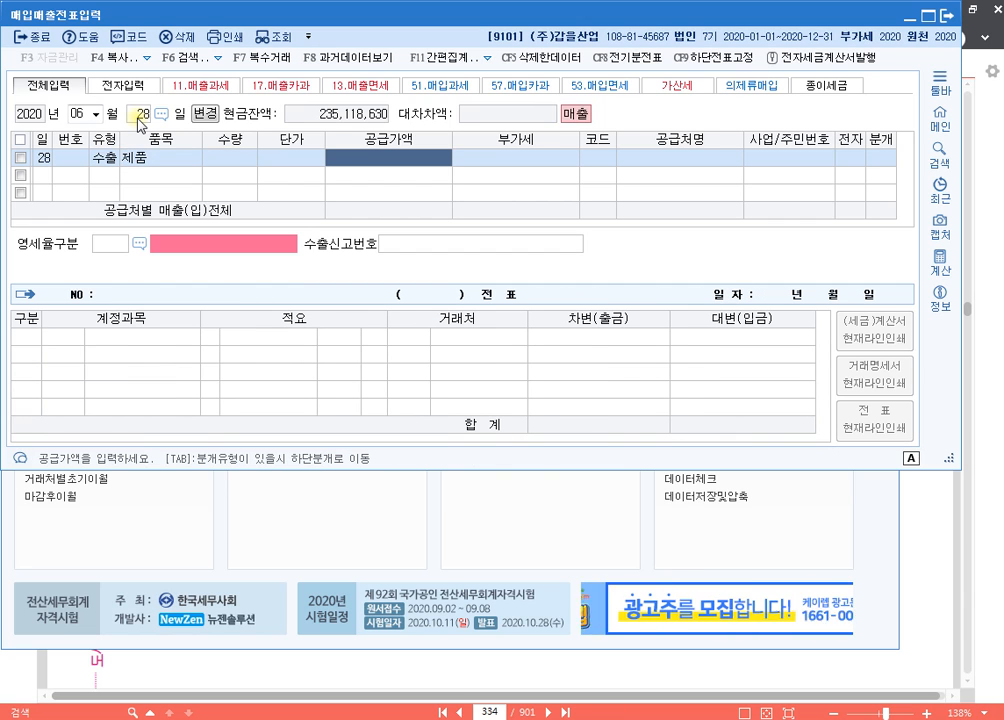
- Calculate 40,000 × 1,050 + 10,200,000 with the built-in calculator and enter 52,200,000 as the export's 공급가액
click(938, 261)
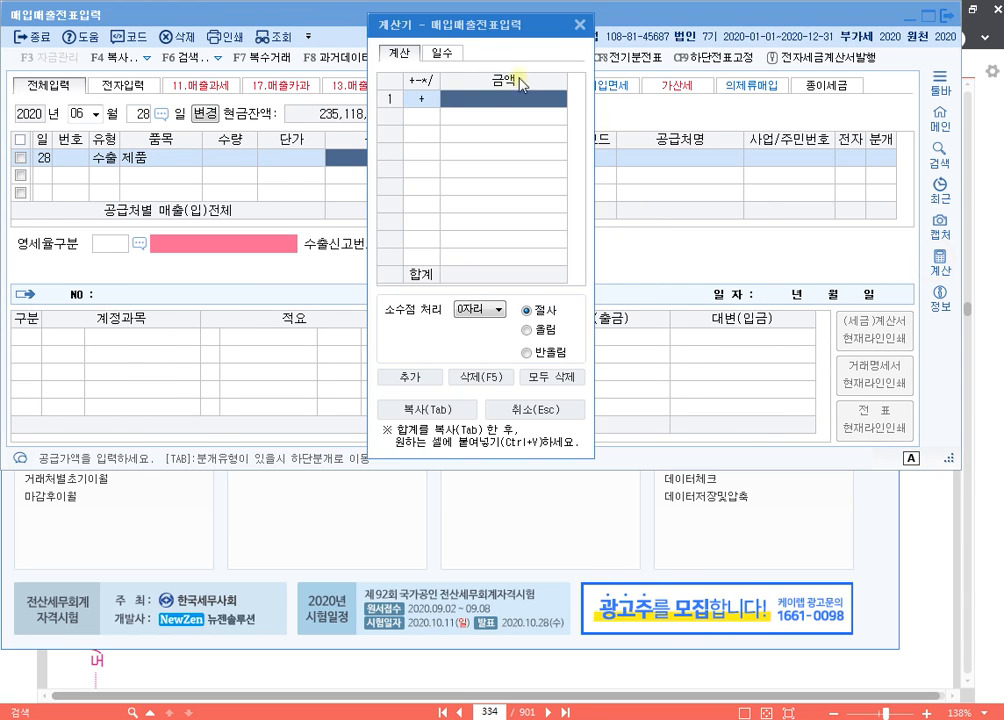
drag(479, 31, 650, 33)
text(40,)
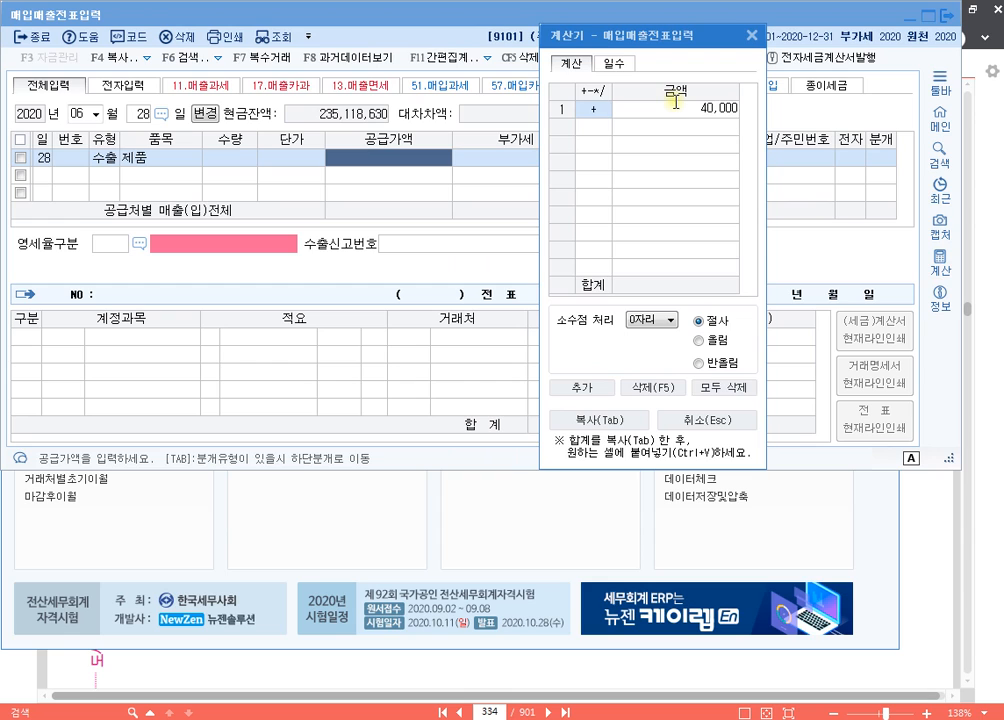
text(000)
key(Return)
text(*1050)
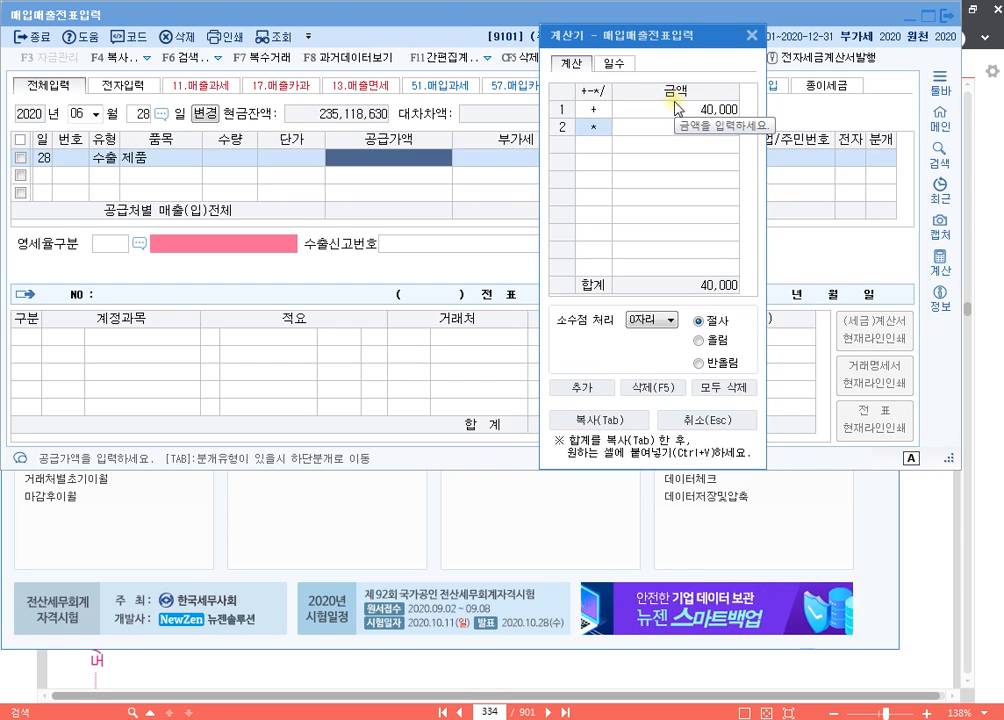
key(Return)
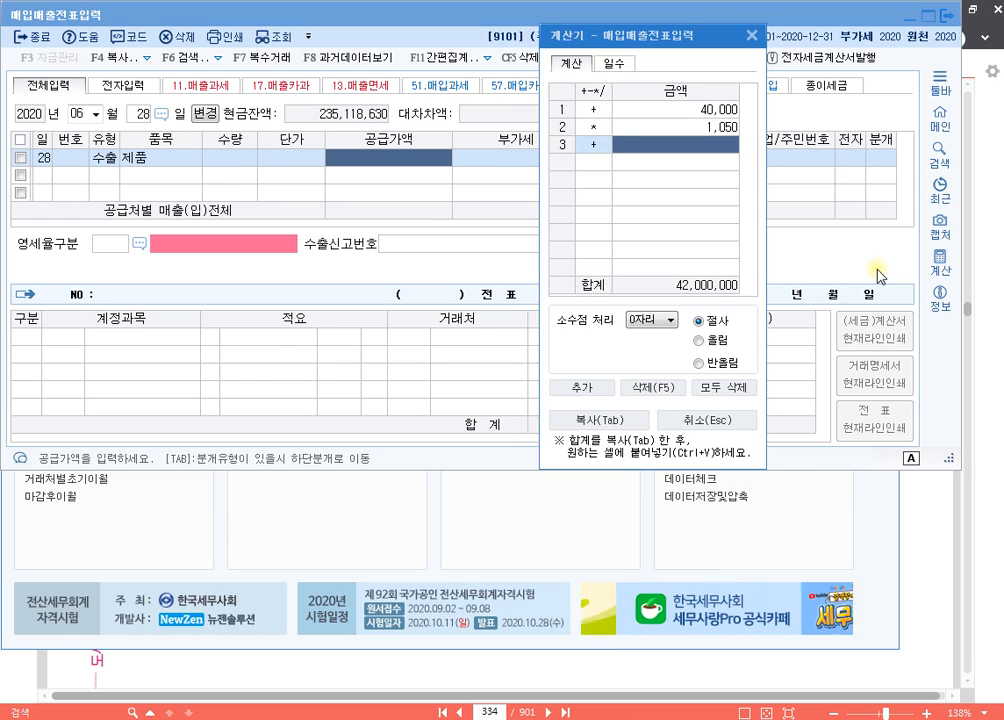
text(10,200)
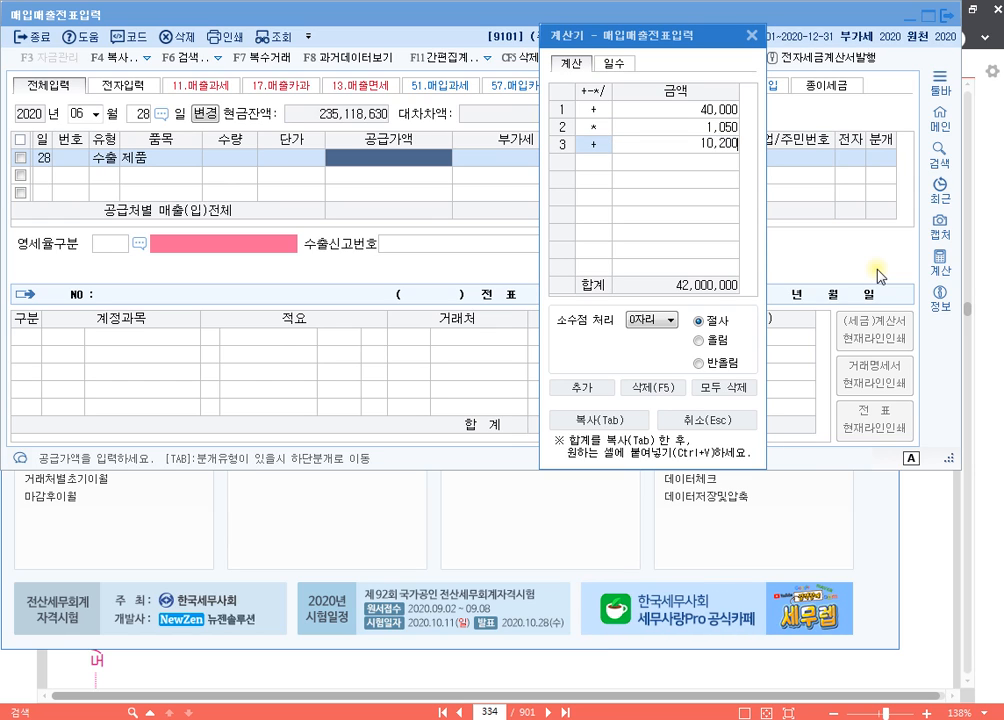
text(,000)
key(Return)
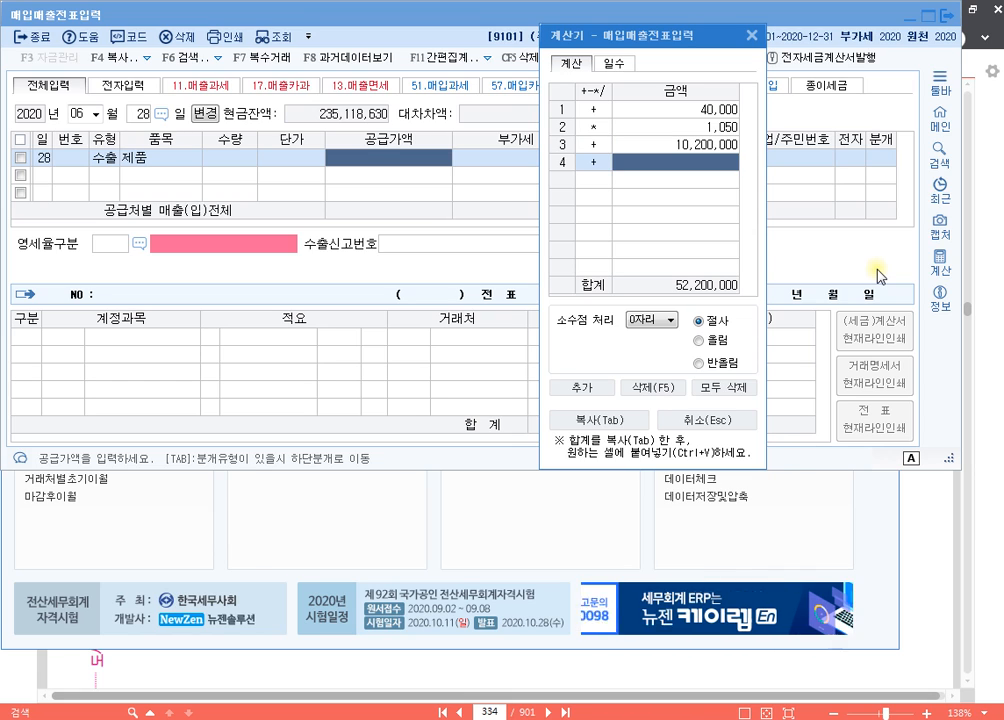
key(ctrl)
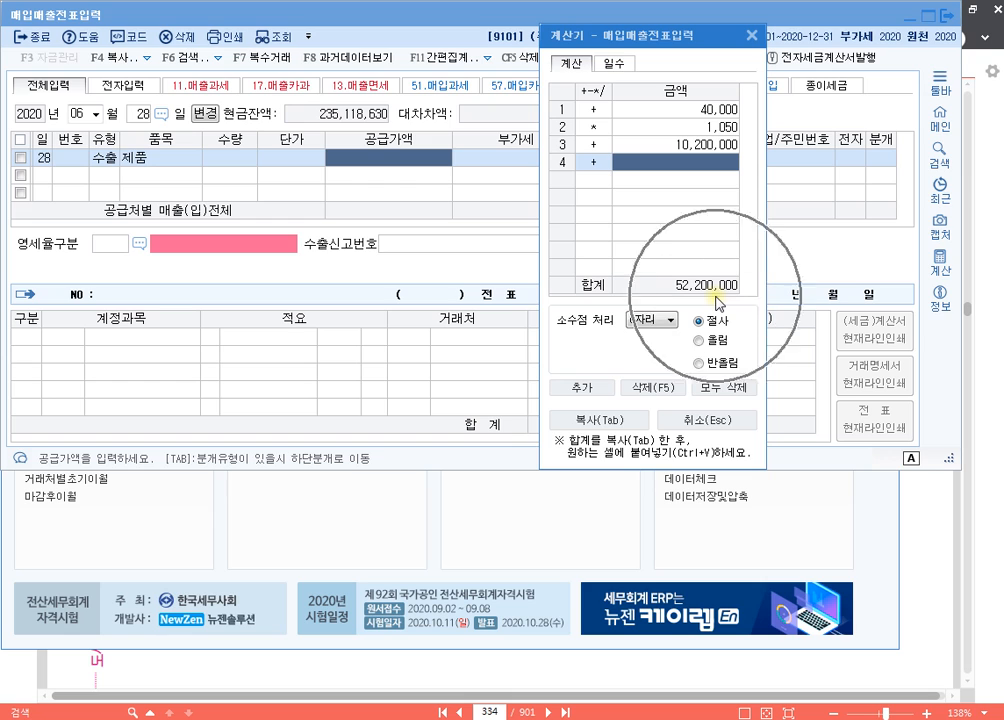
click(752, 40)
text(52,200,000)
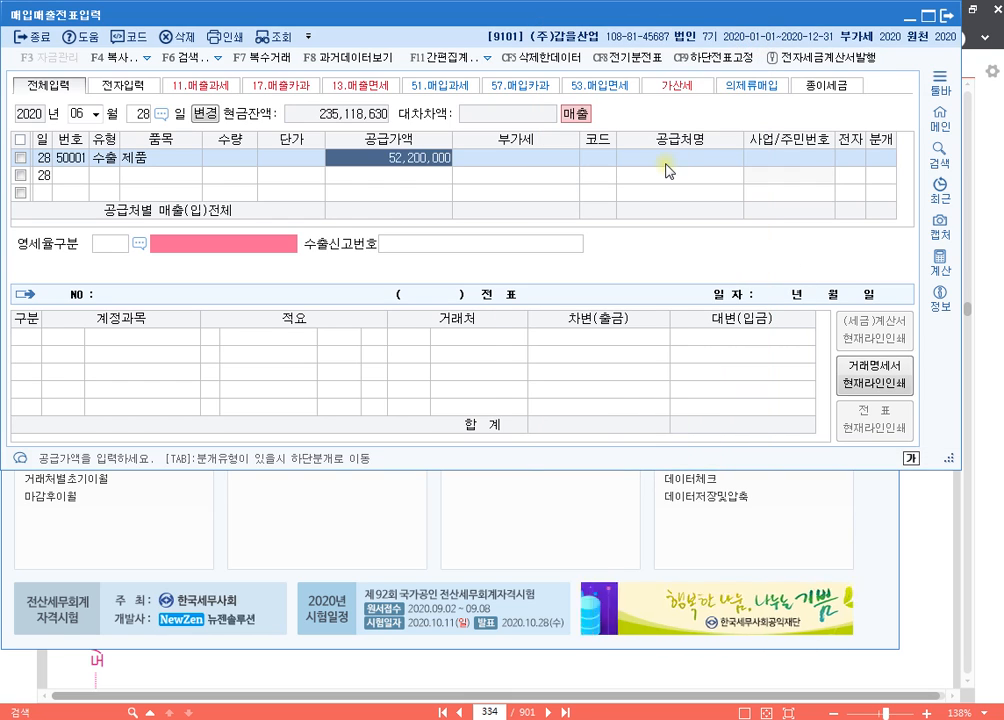
key(Return)
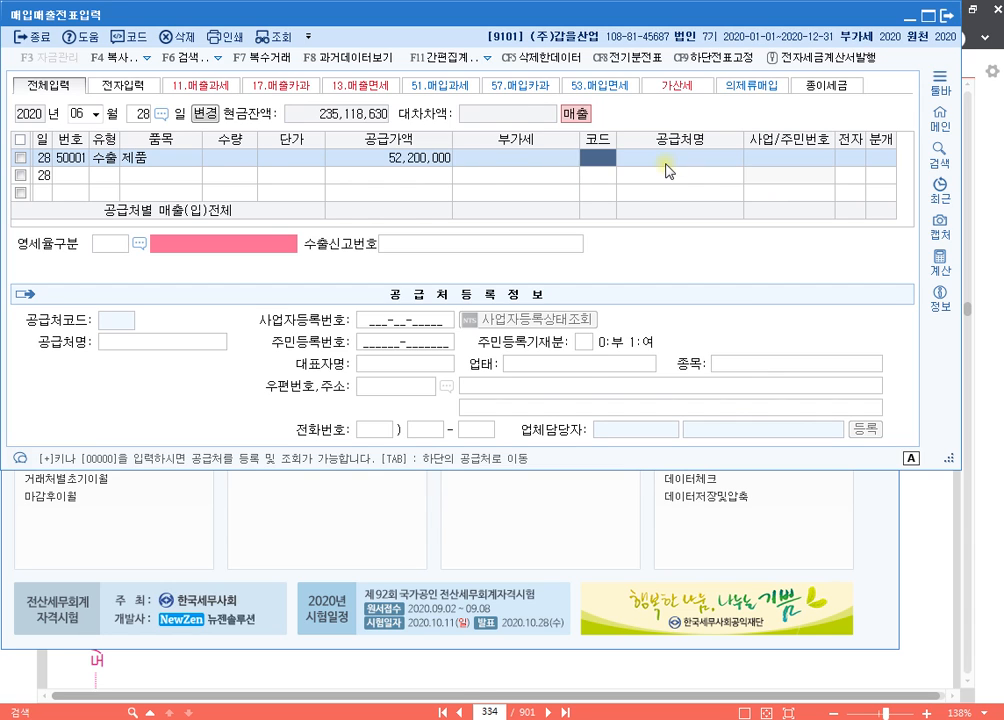
- Assign BOSS사 as the trading partner and set 영세율구분 to 1 직접수출(대행수출 포함), leaving 수출신고번호 blank
key(F2)
key(Return)
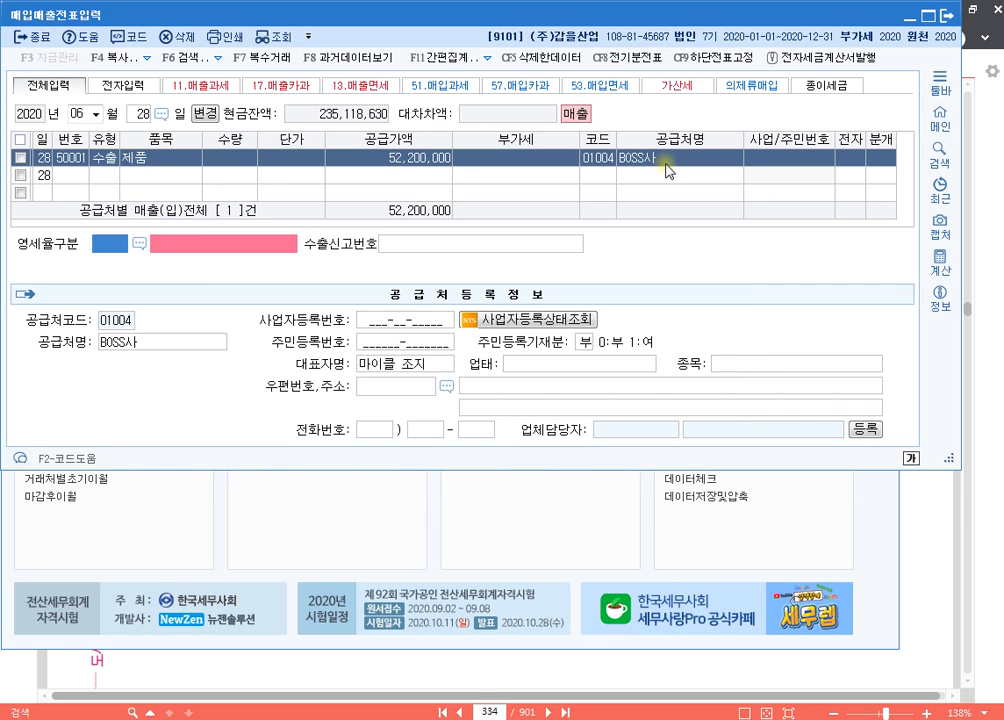
text(1)
key(Return)
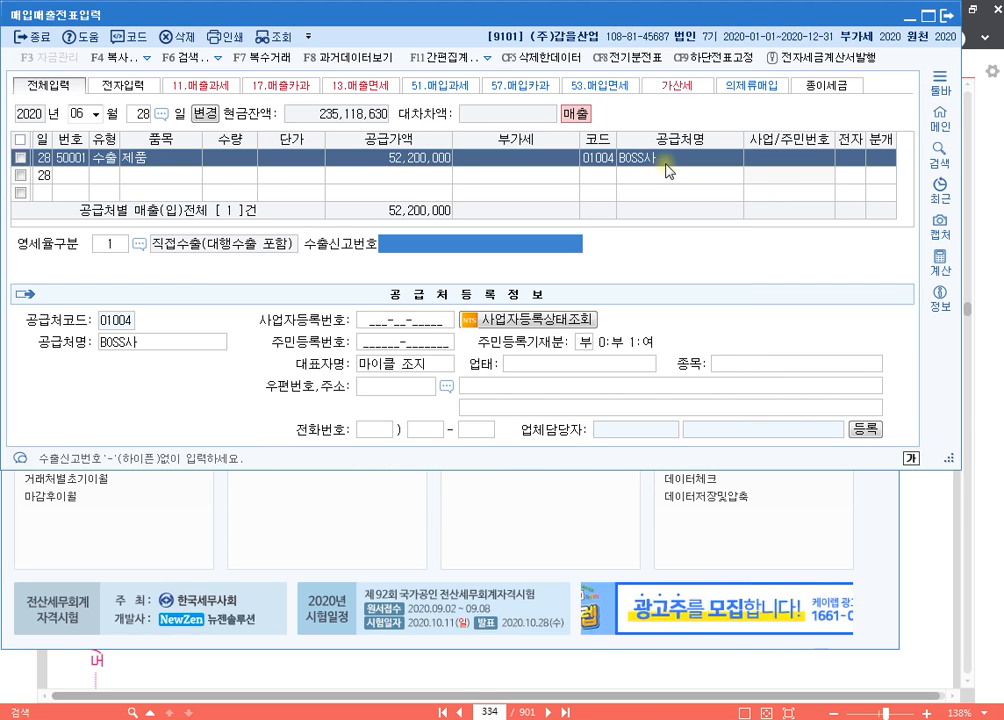
key(Return)
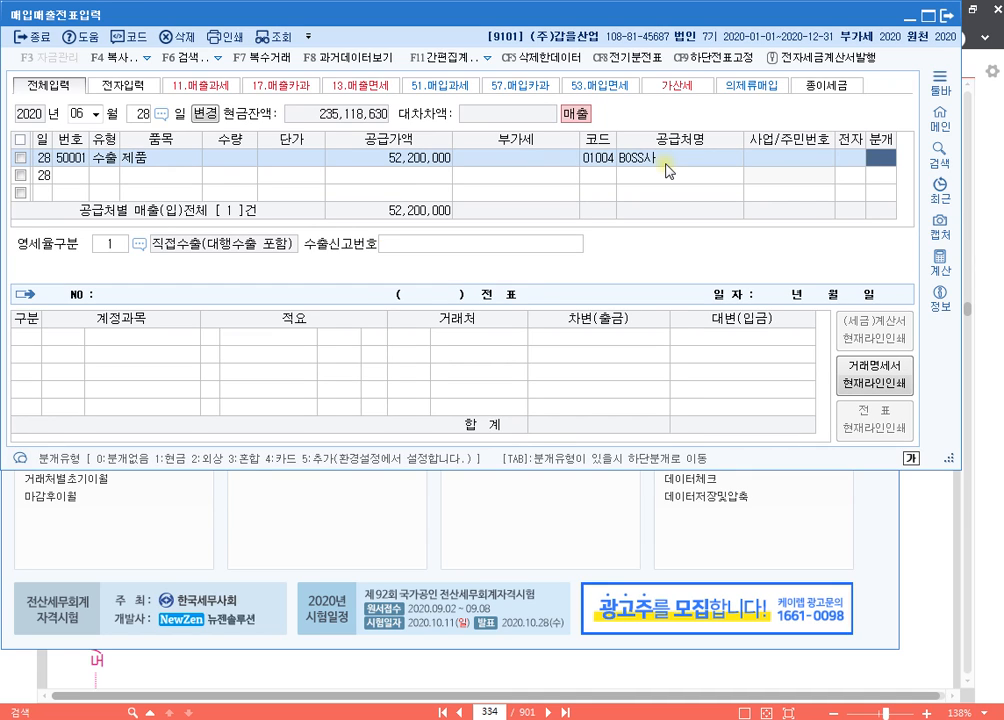
- Set the export voucher's journal type to 3 혼합 and go to the 제품매출 line's credit amount
text(3)
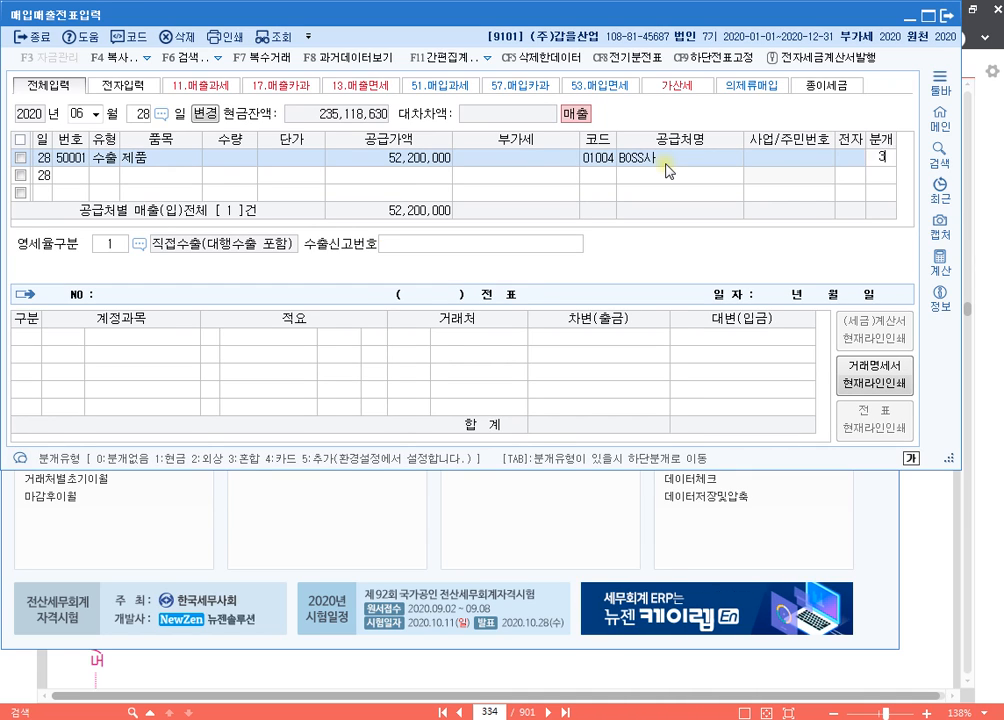
key(Return)
key(Return)
key(Return)
key(Return)
key(Return)
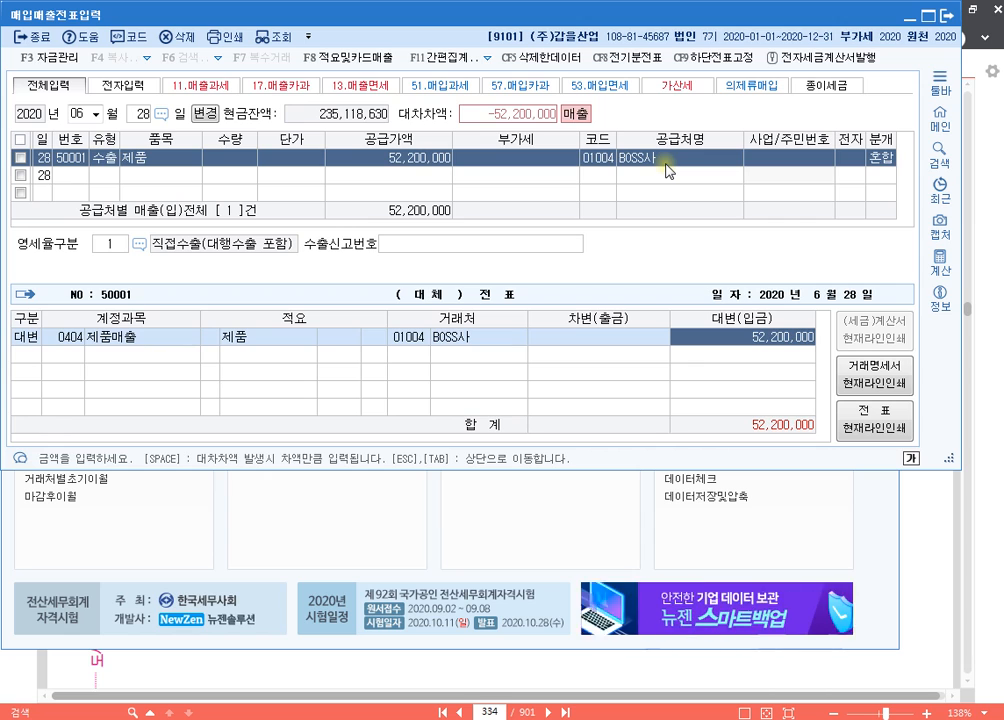
- Calculate 50,000 × 1,050 with the calculator and set the 404 제품매출 credit amount to 52,500,000
click(944, 265)
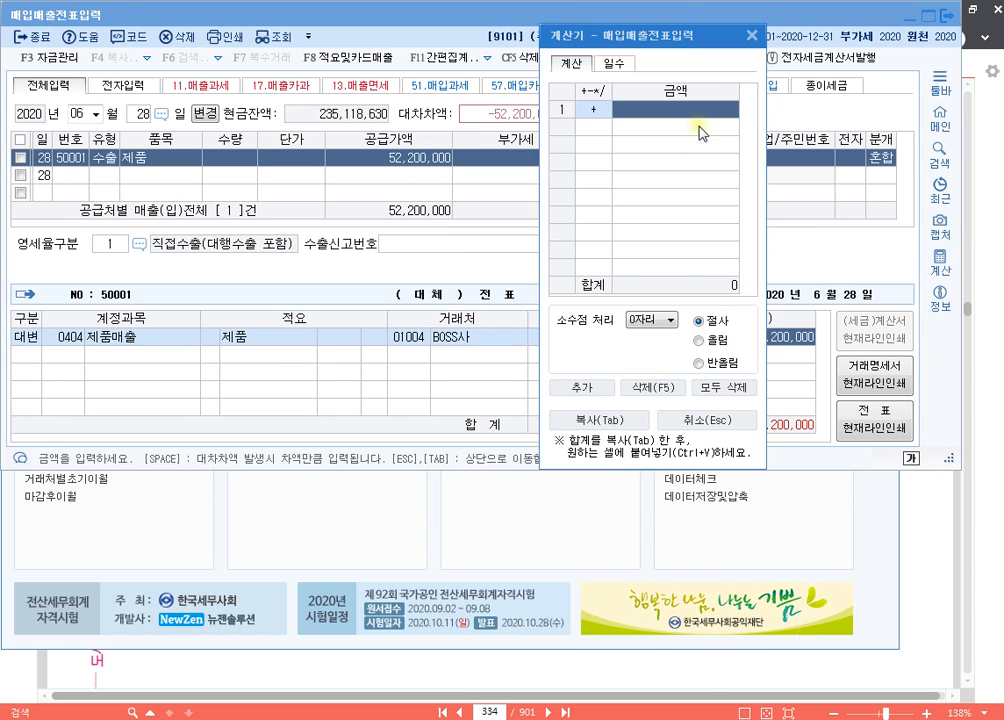
drag(666, 30, 536, 194)
text(500000)
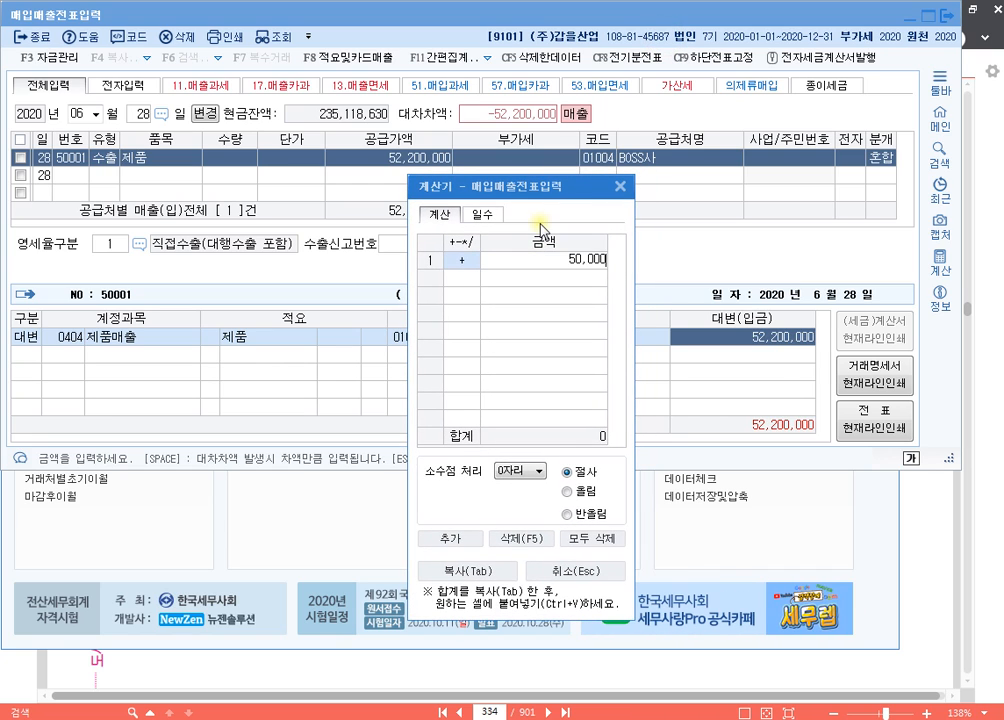
key(Return)
text(*1050)
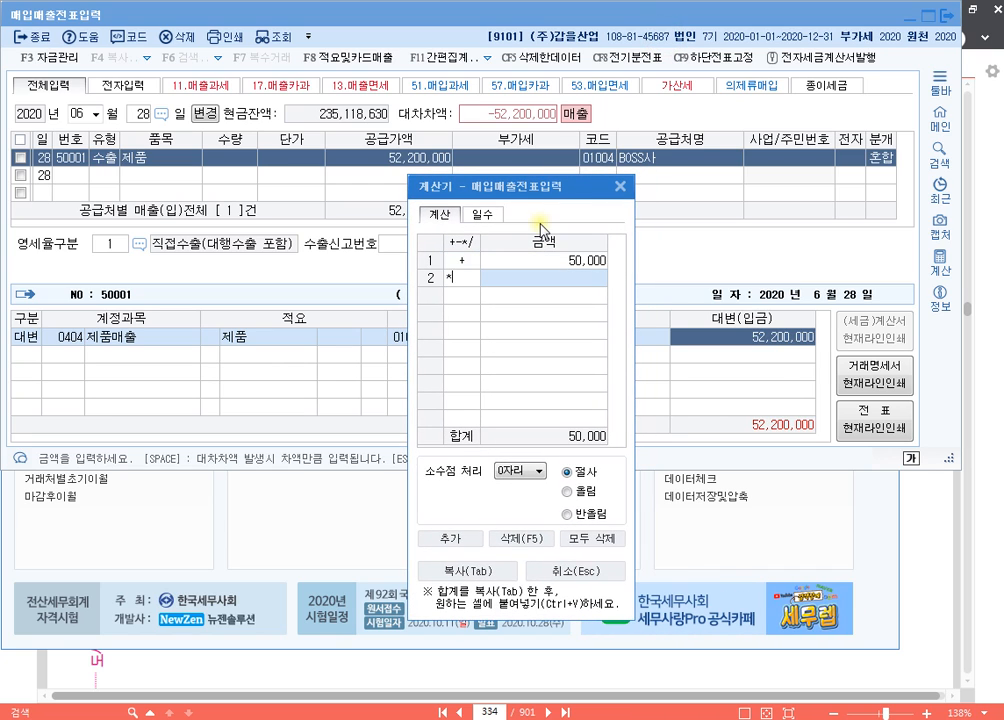
key(Return)
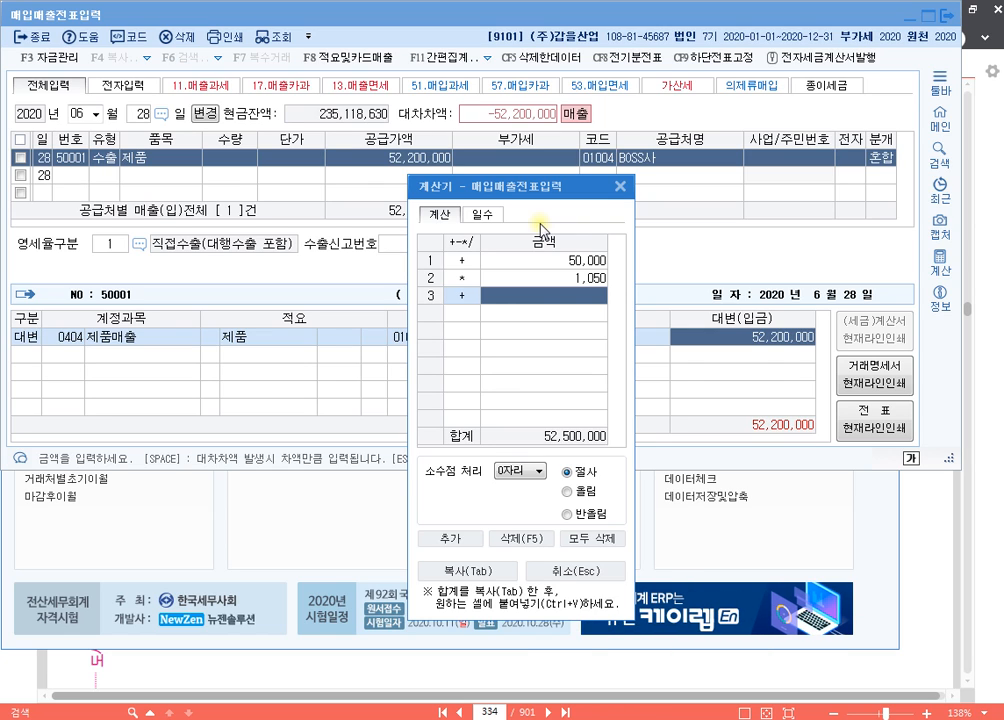
click(621, 186)
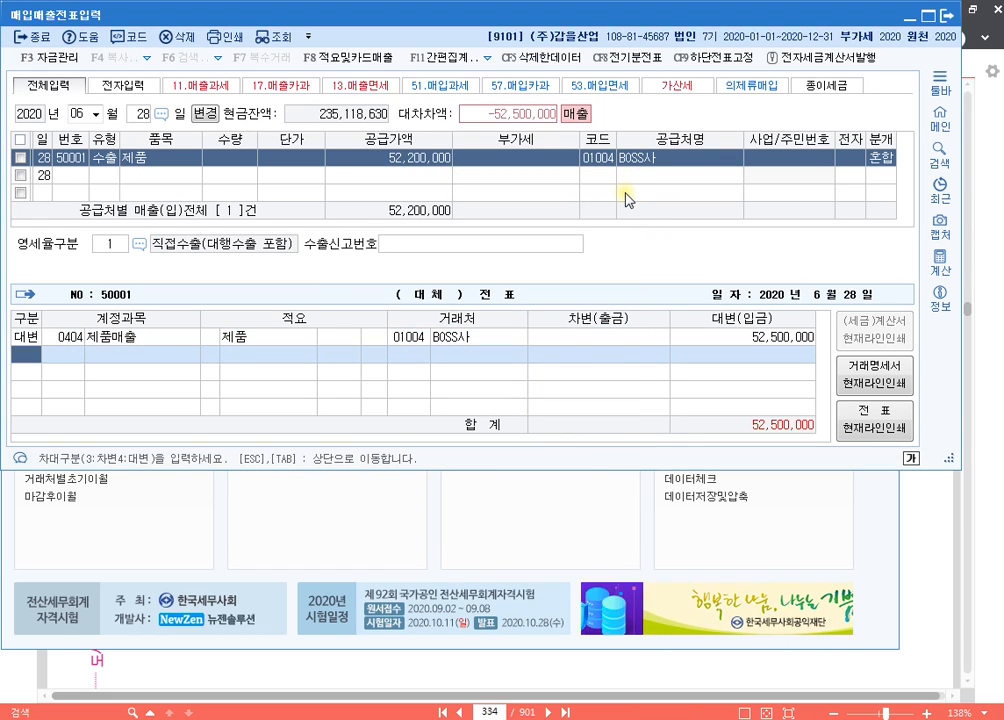
- Add a debit line for account 259 선수금 with the amount 10,200,000 to the BOSS사 export voucher
text(3)
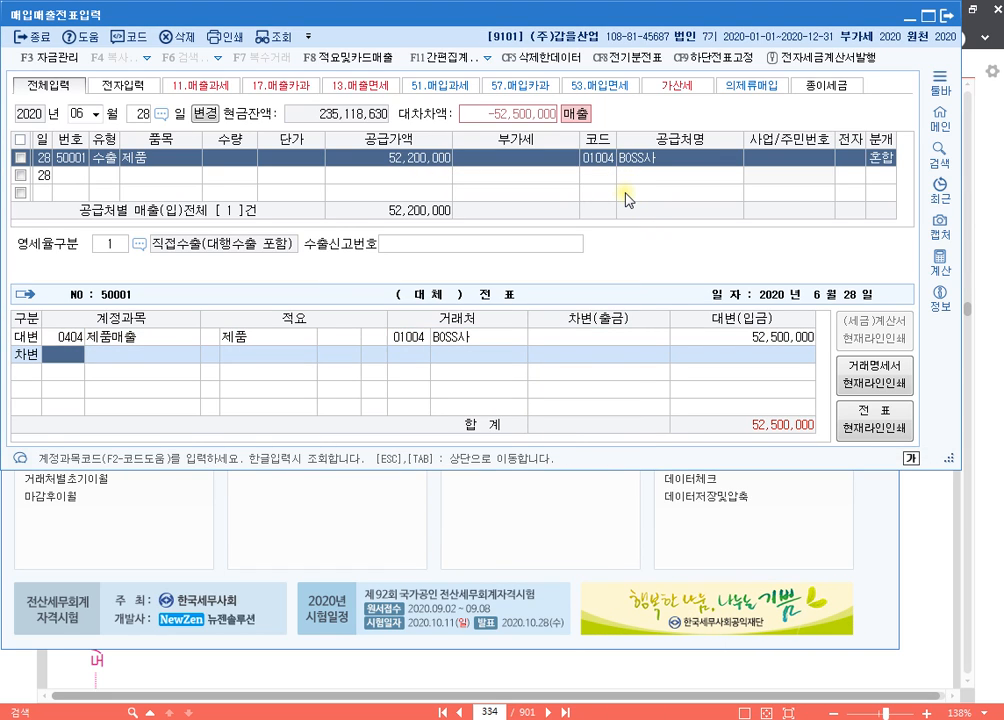
text(선수)
key(Return)
key(Return)
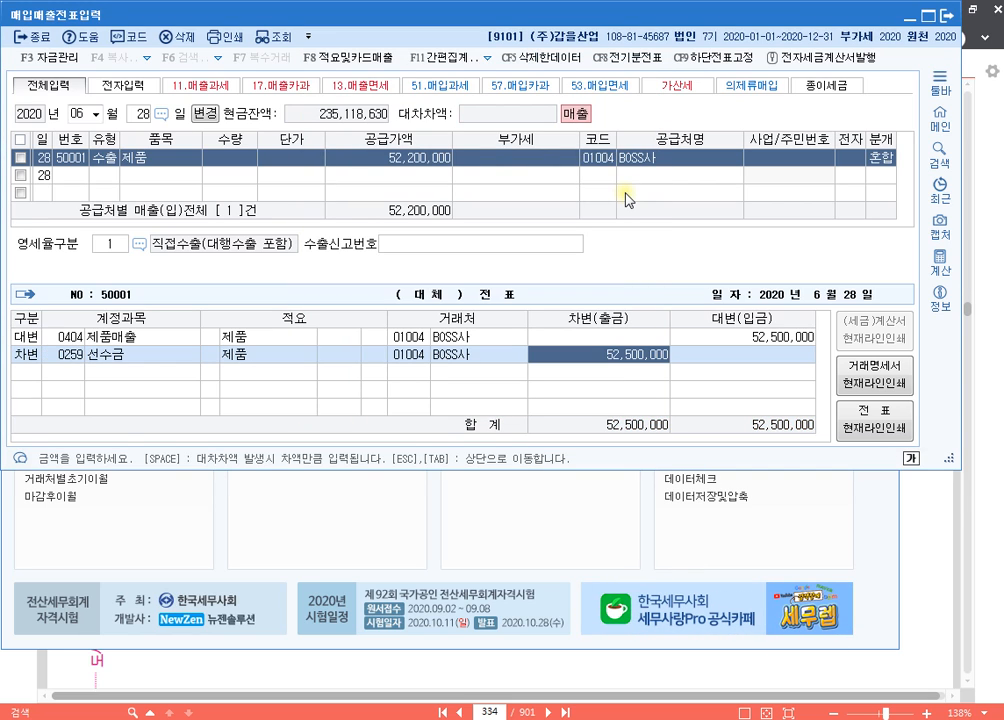
text(10200000)
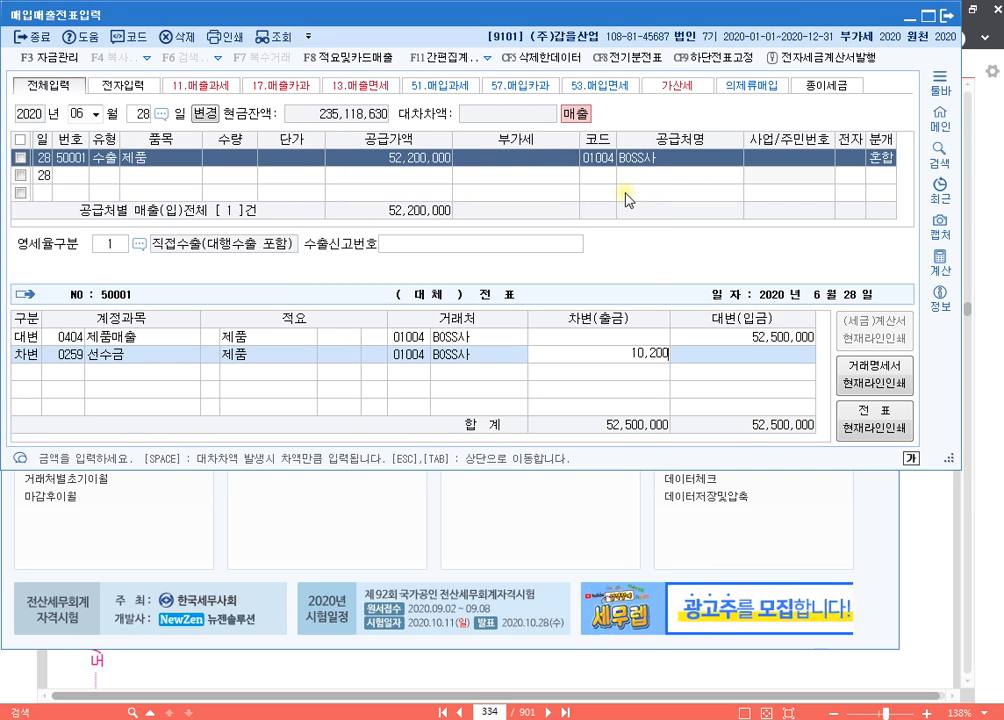
key(Return)
- Add a debit line for account 108 외상매출금 with BOSS사 as the trading partner
text(3)
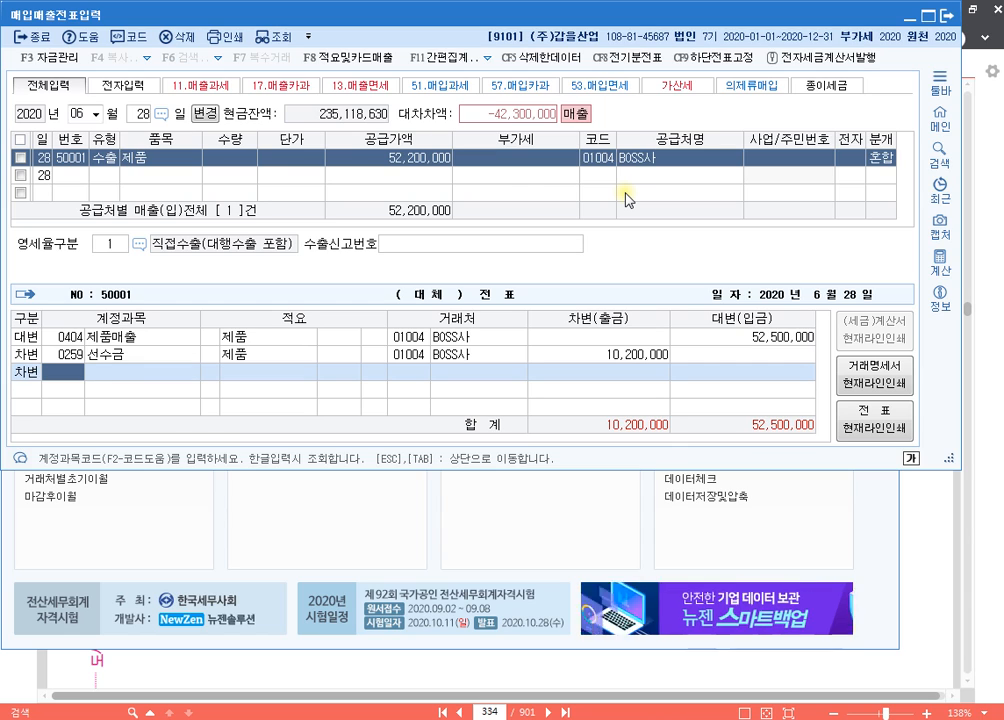
text(108)
key(Return)
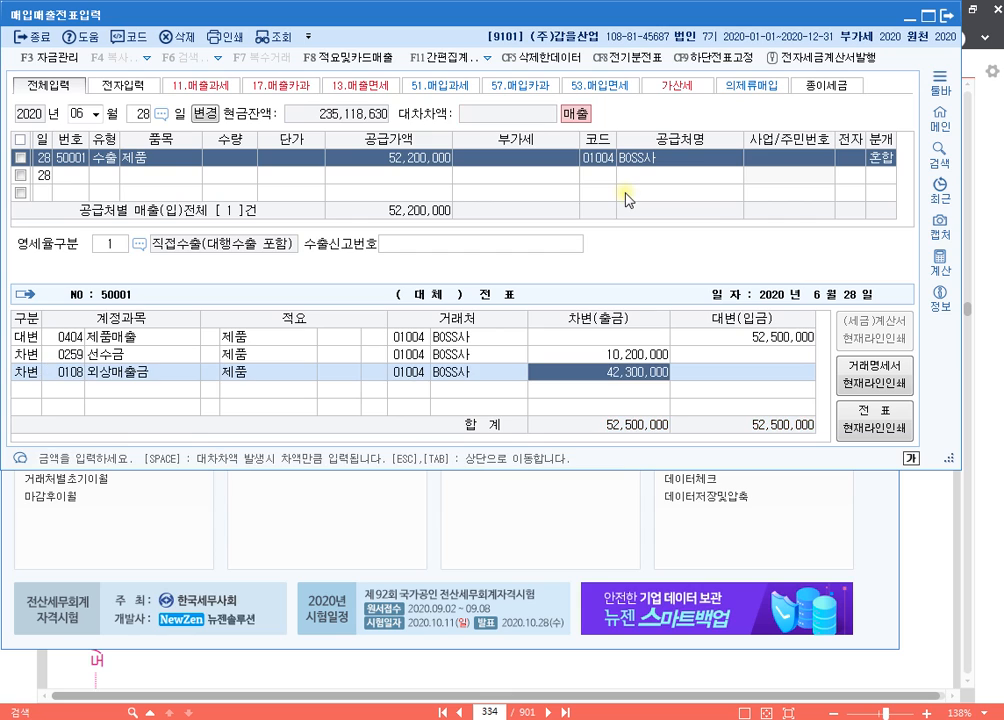
- Calculate 40,000 × 1,050 with the built-in calculator and set the 외상매출금 debit amount to 42,000,000
click(940, 262)
text(4)
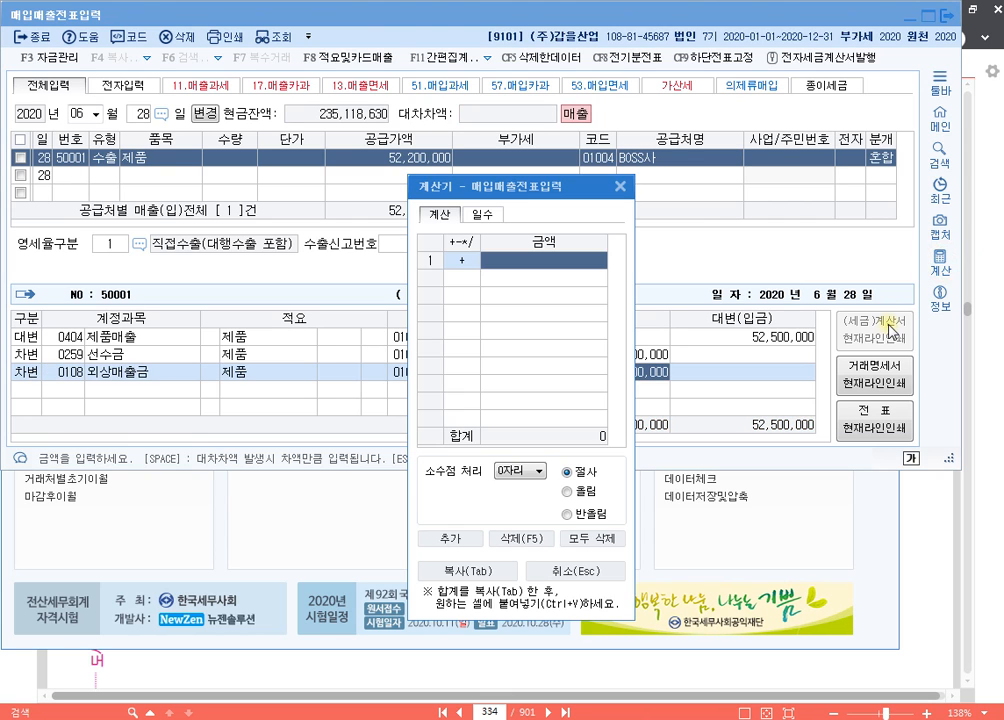
text(0,000)
key(Return)
text(*1)
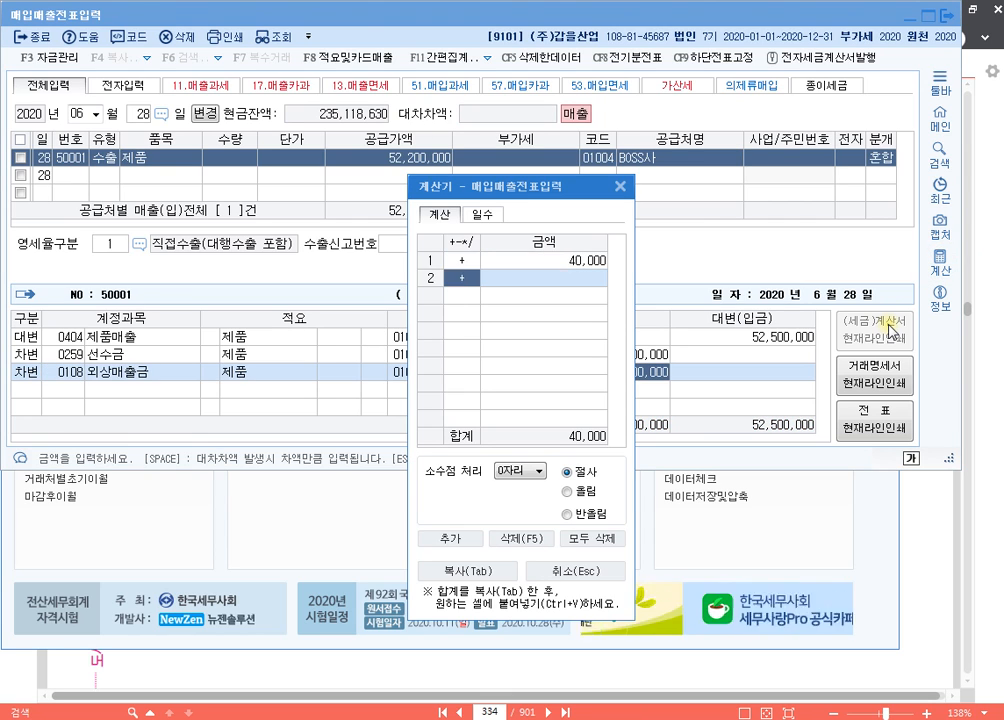
text(050)
key(Return)
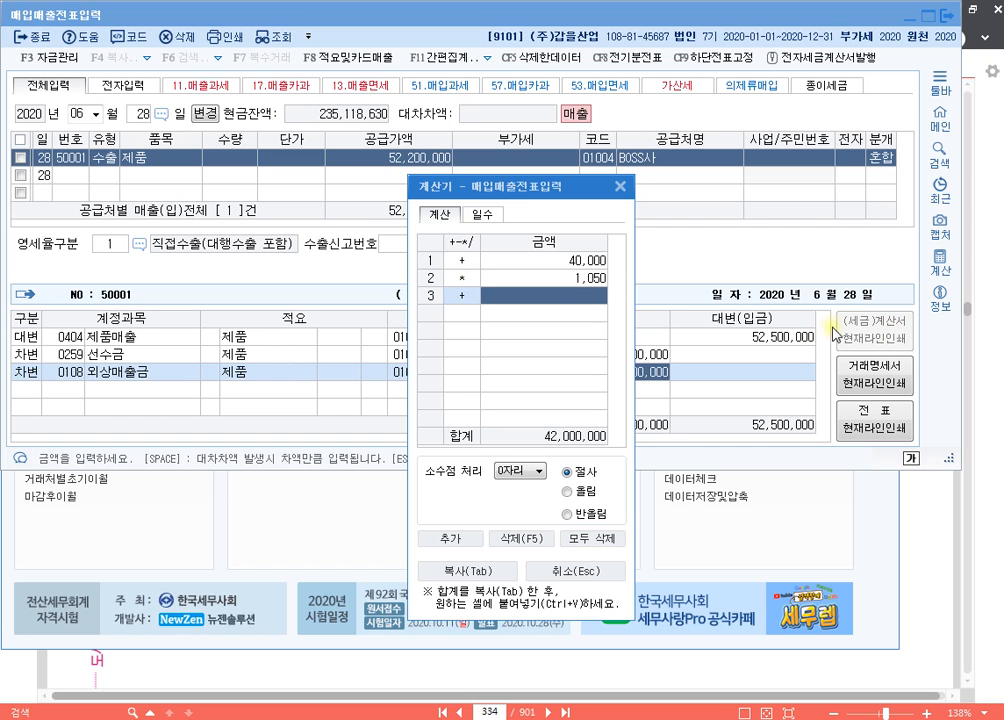
drag(559, 197, 519, 148)
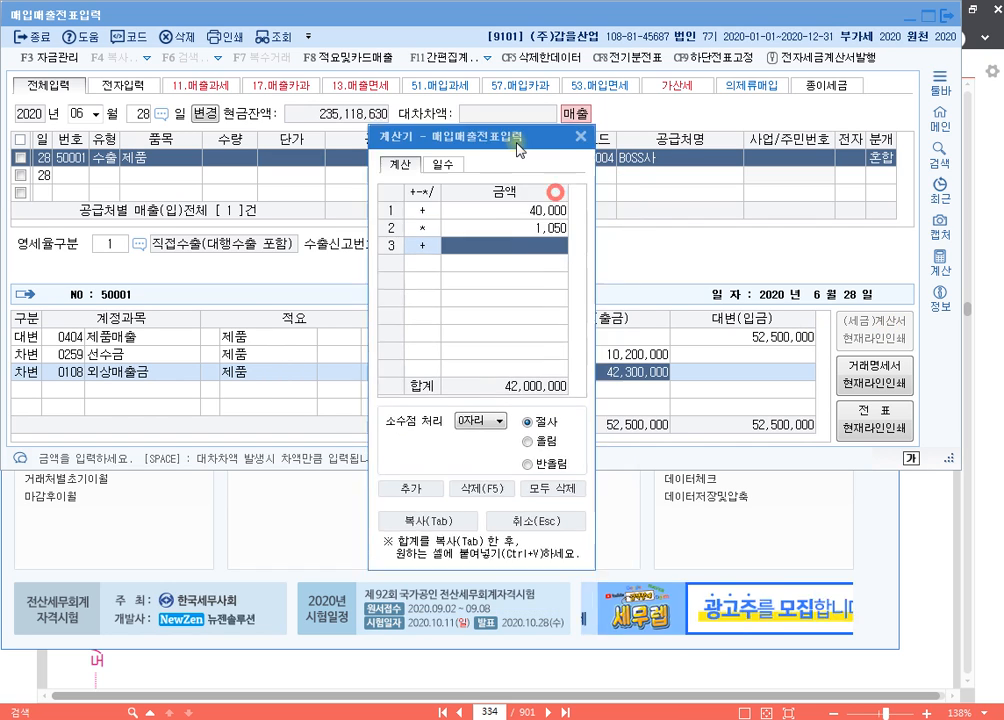
click(651, 372)
text(42,000,000)
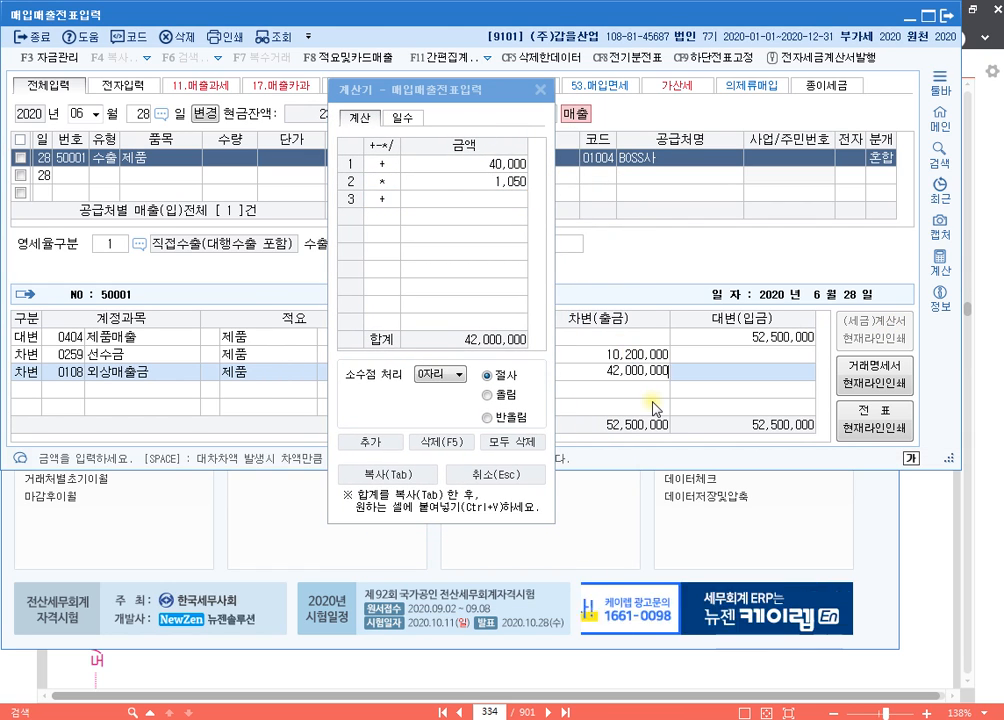
key(Return)
click(540, 90)
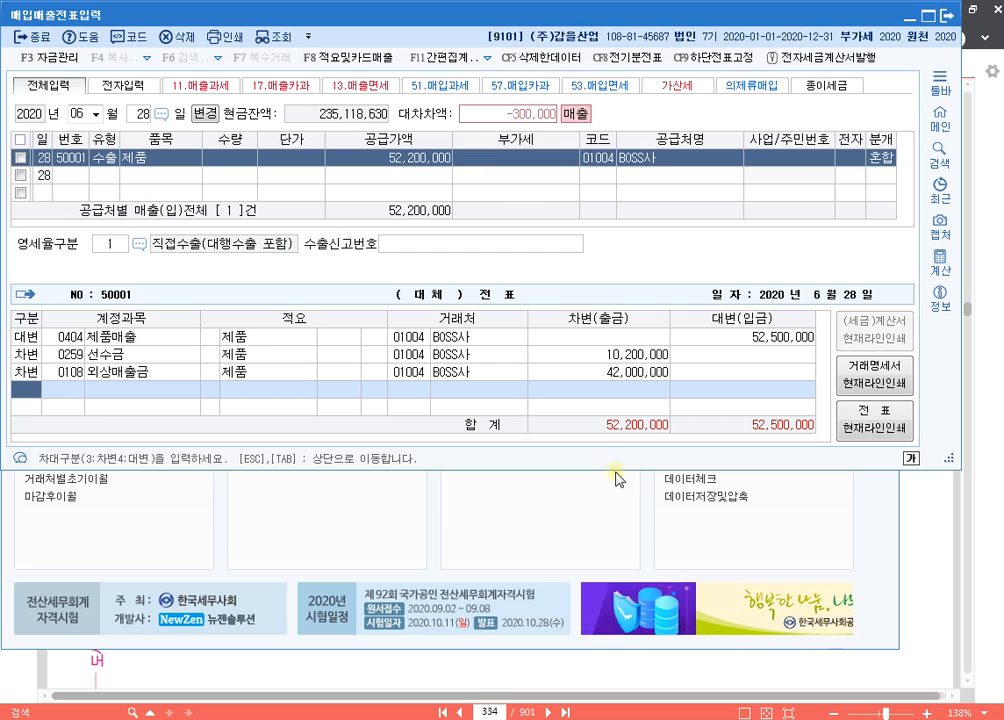
- Add a debit line for account 952 외환차손 with the remaining 300,000 and complete the export voucher
text(3)
key(Return)
text(외환)
key(Return)
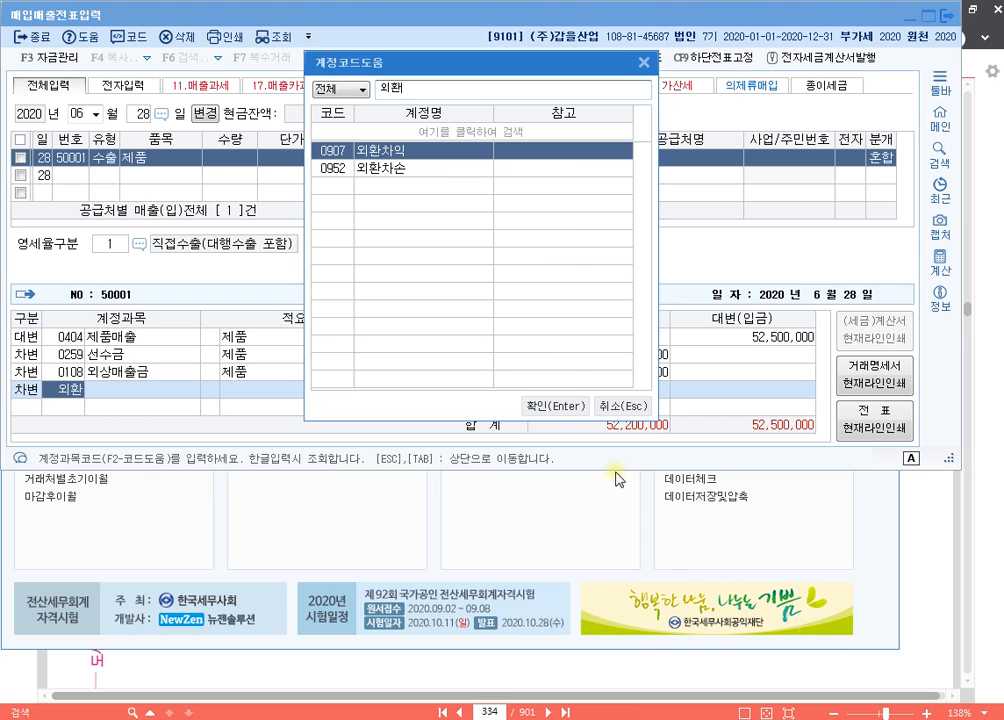
key(Down)
key(Return)
key(Return)
key(Return)
key(Up)
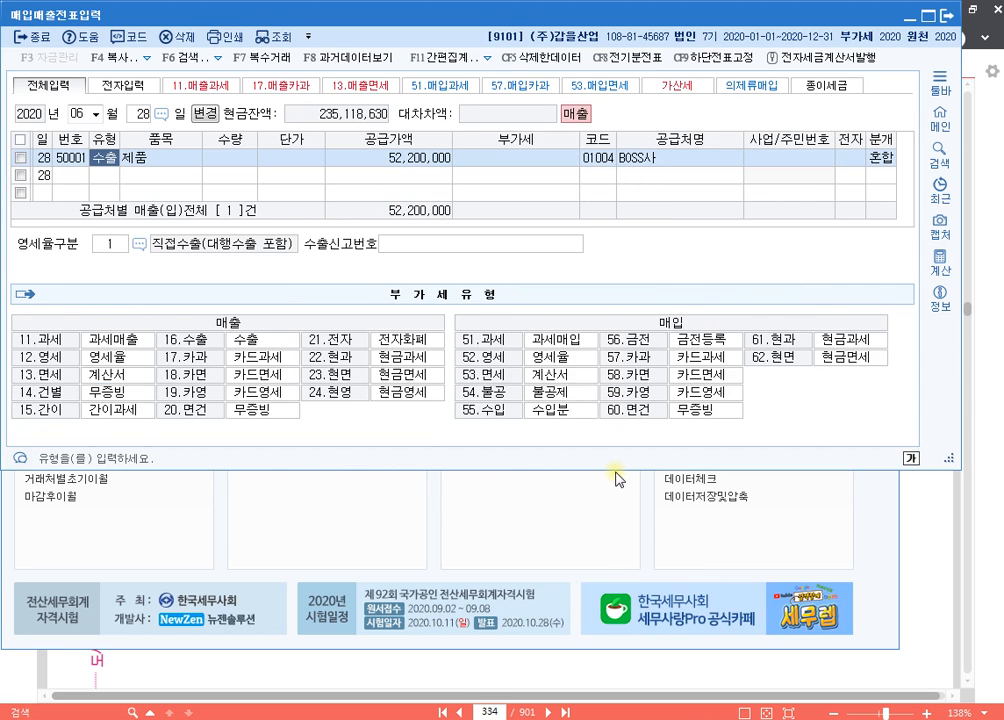
key(Left)
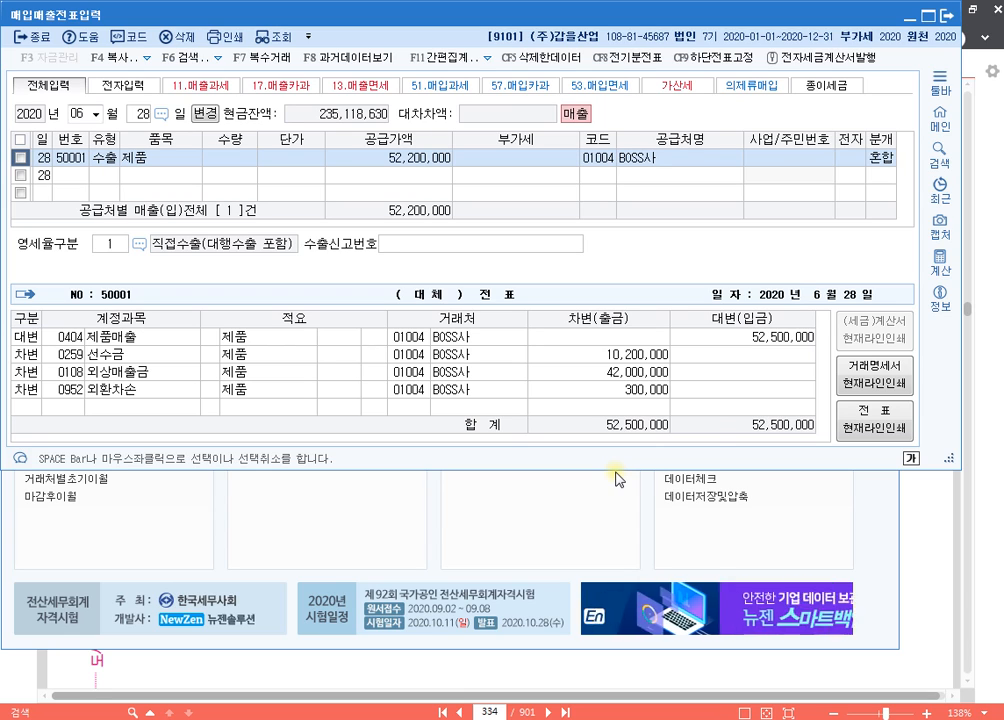
- Switch to the workbook in 알PDF and examine question 38, the June 30 land and building sale, and its 기준시가 and 감정가액 rows
click(676, 681)
scroll(529, 313, down, 3)
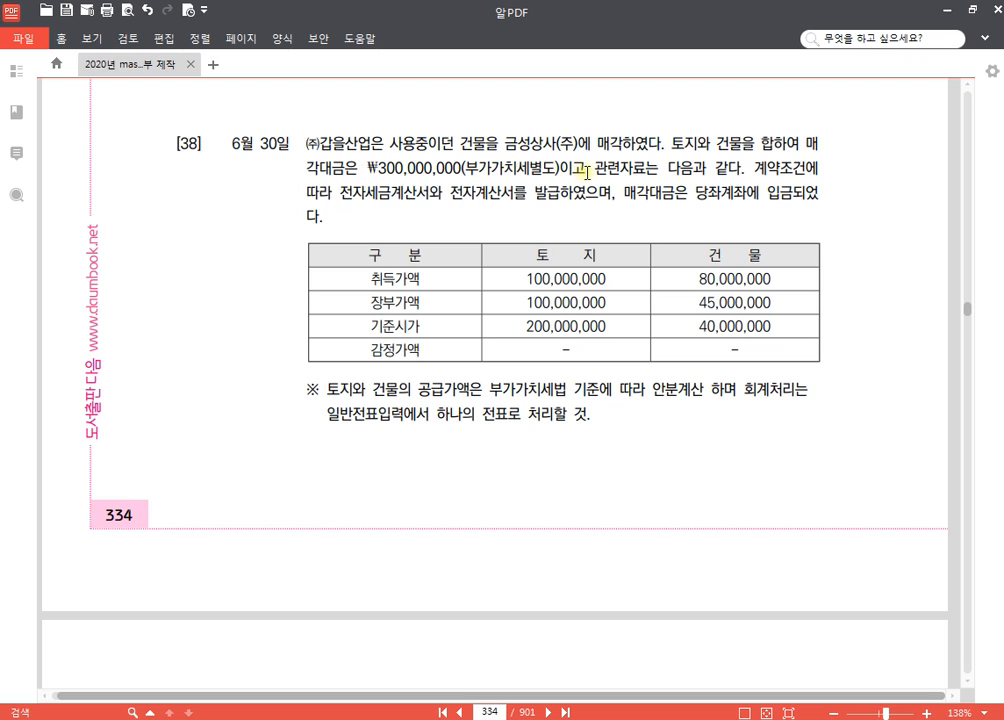
drag(783, 170, 797, 170)
click(436, 350)
click(436, 350)
click(437, 325)
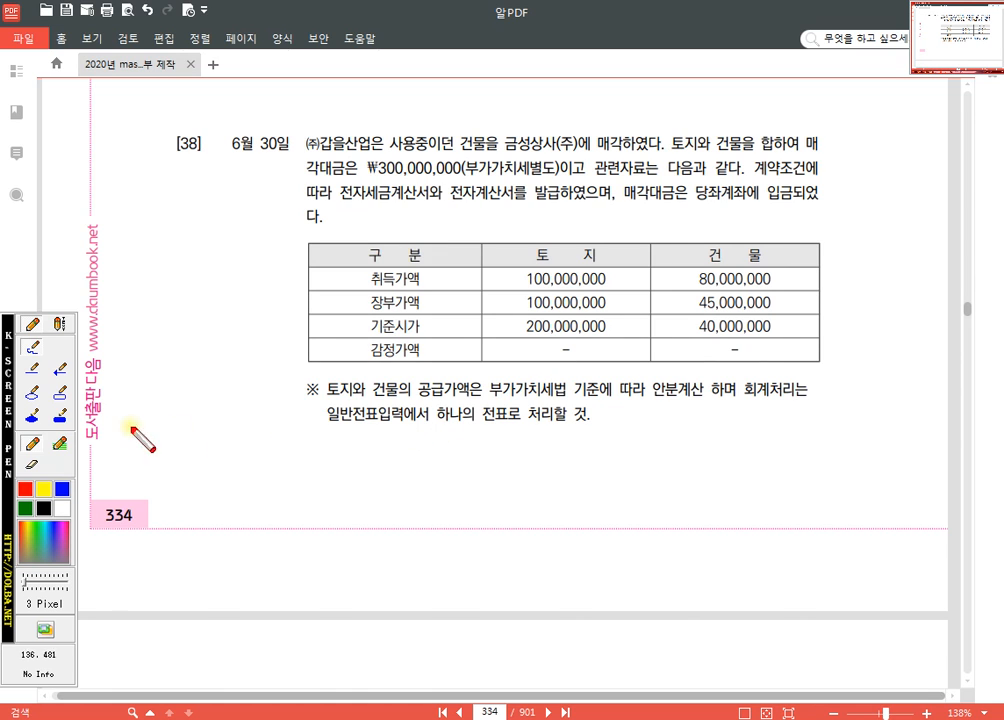
- Annotate below question 38 in red text "토지 : 300,000,000 X 200,000,000/240,000,000 = 250,000,000"
click(60, 322)
click(334, 450)
text(토)
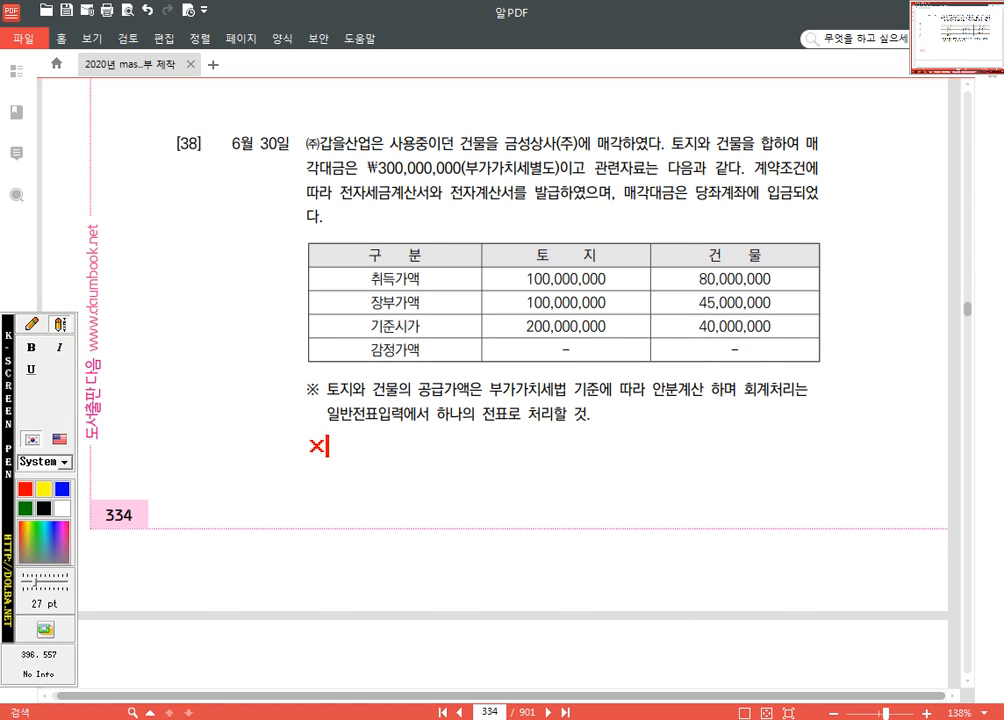
text(지 : 3)
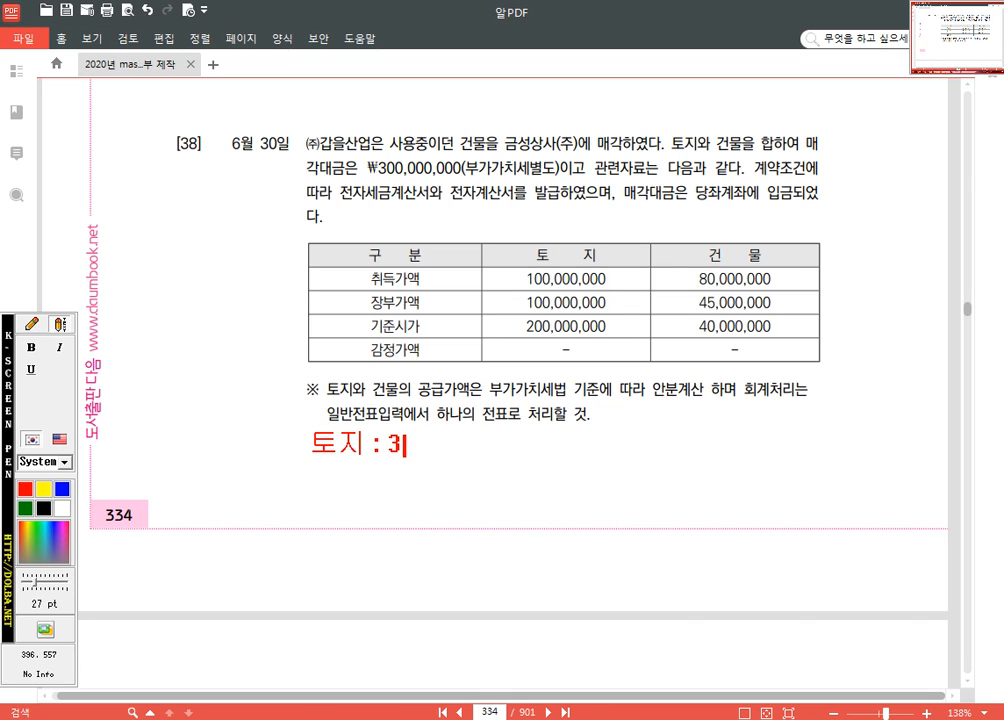
text(00,000,000)
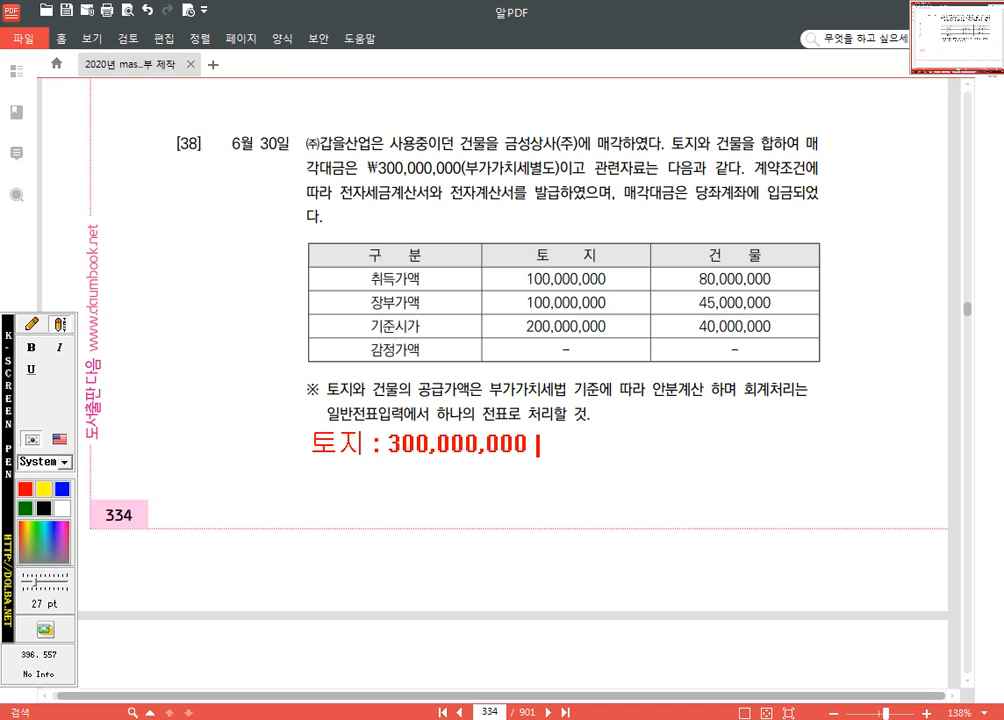
key(Hangul)
text(X 2)
text(00,000)
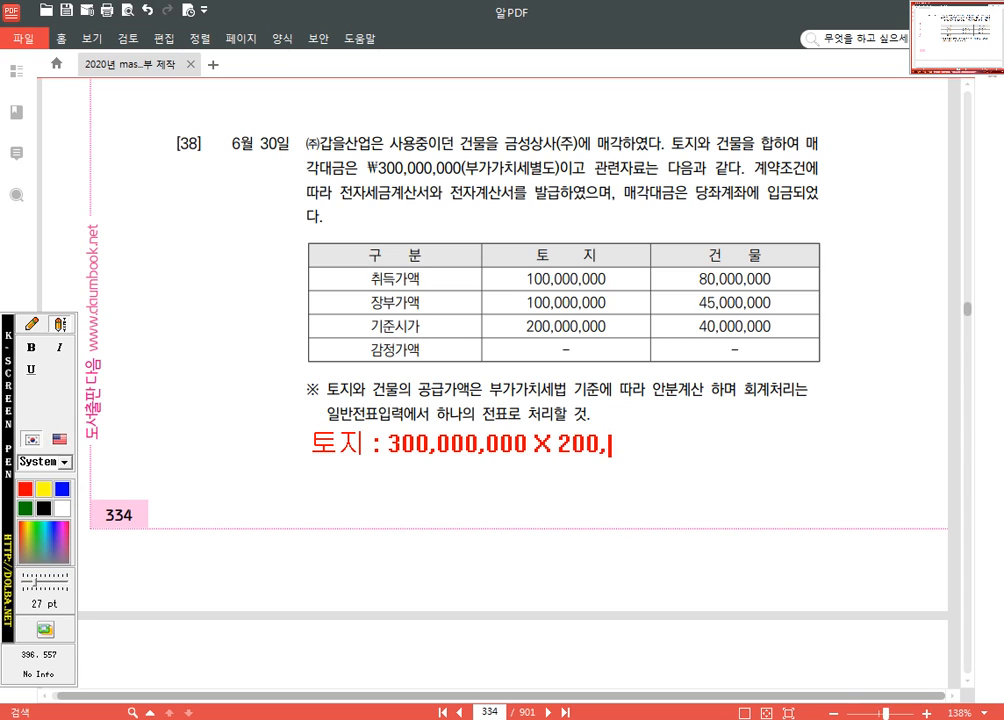
text(,000)
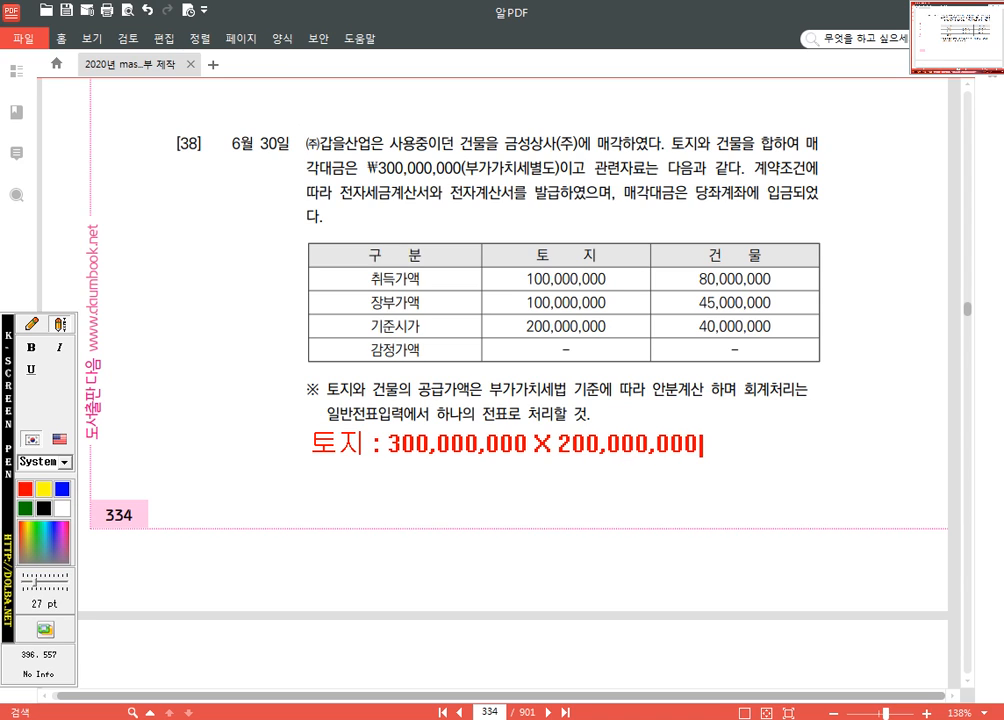
text(/240,000,000)
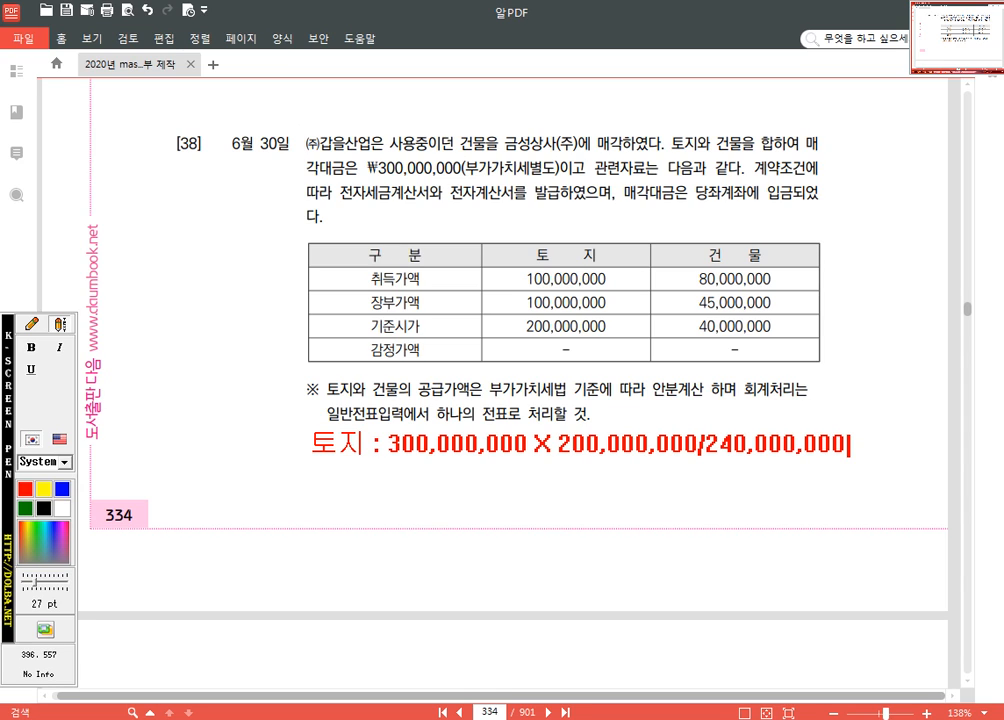
text(= 250,000,00)
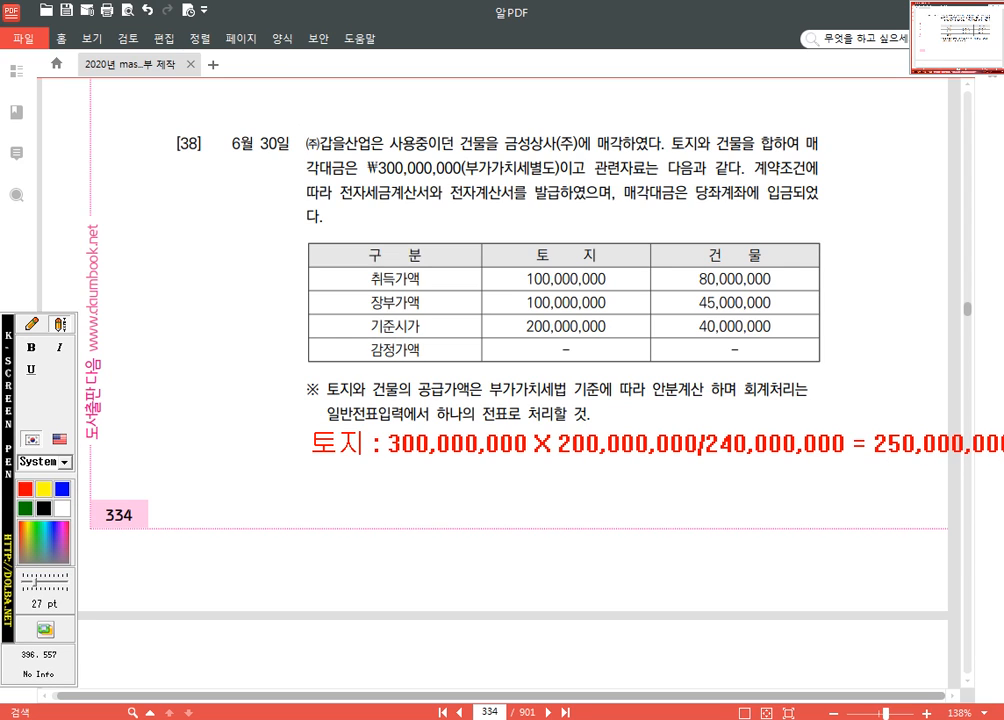
- Add the annotation line "건물 : 300,000,000 X 40,000,000/240,000,000 = 50,000,000" beneath the 토지 calculation
text(ㄱ건물 : )
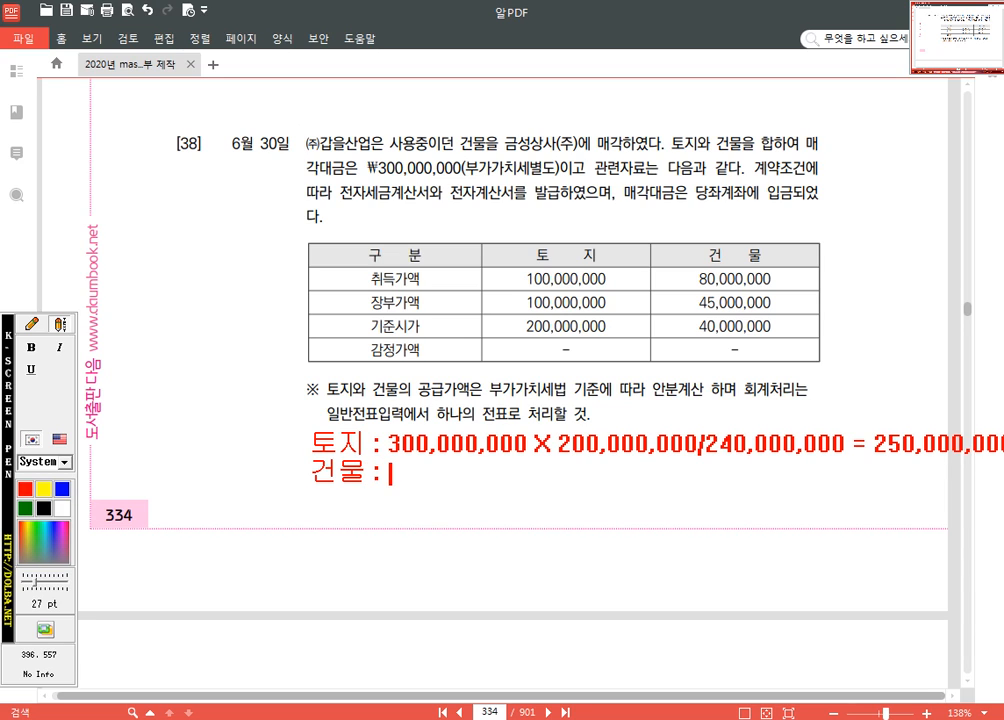
text(300,000,00)
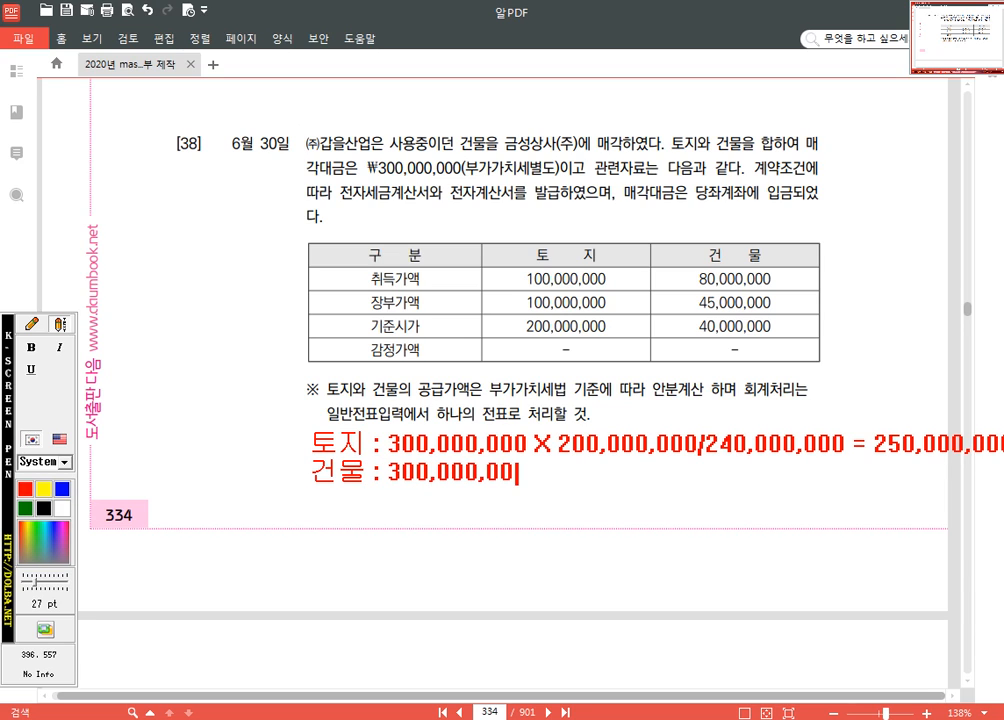
text(0 × 2)
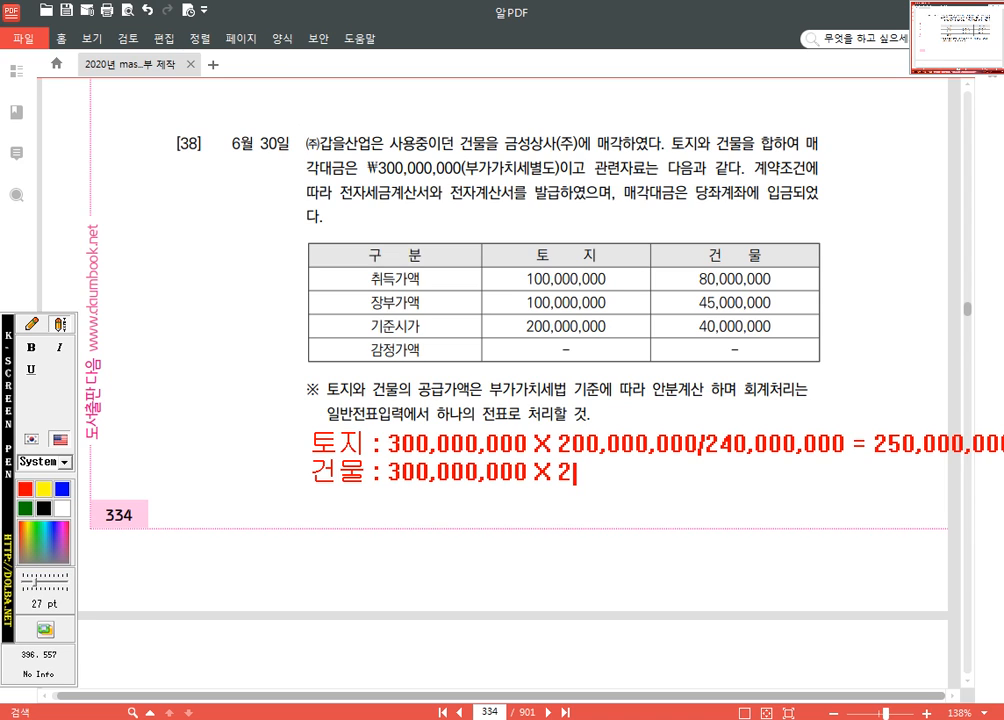
key(BackSpace)
text(40)
text(,000,000)
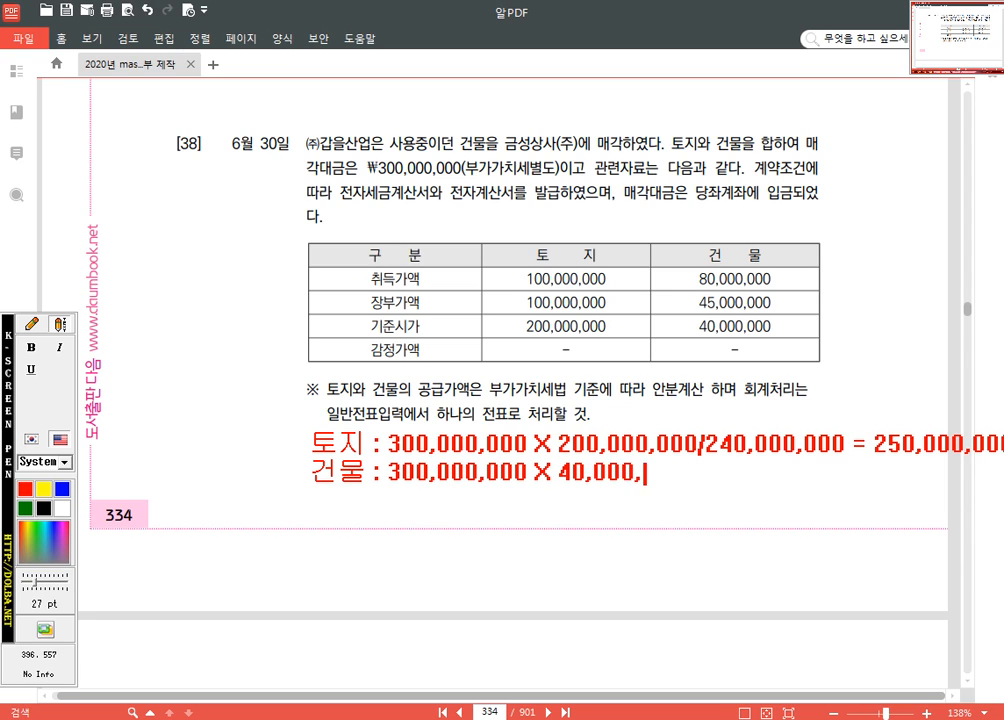
text(/)
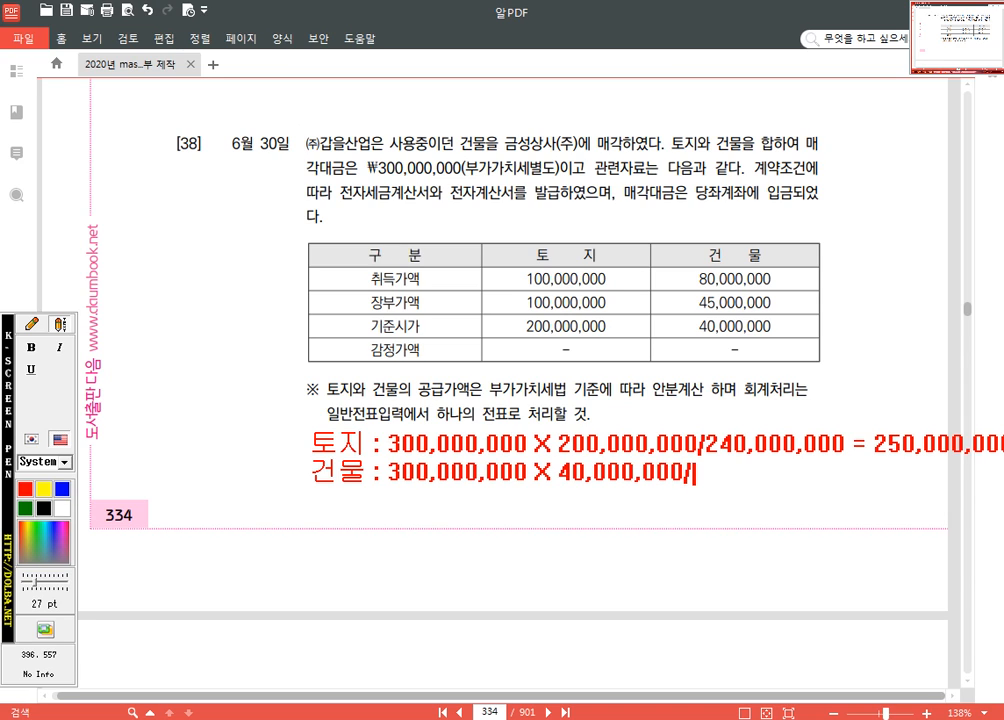
text(240,000,0)
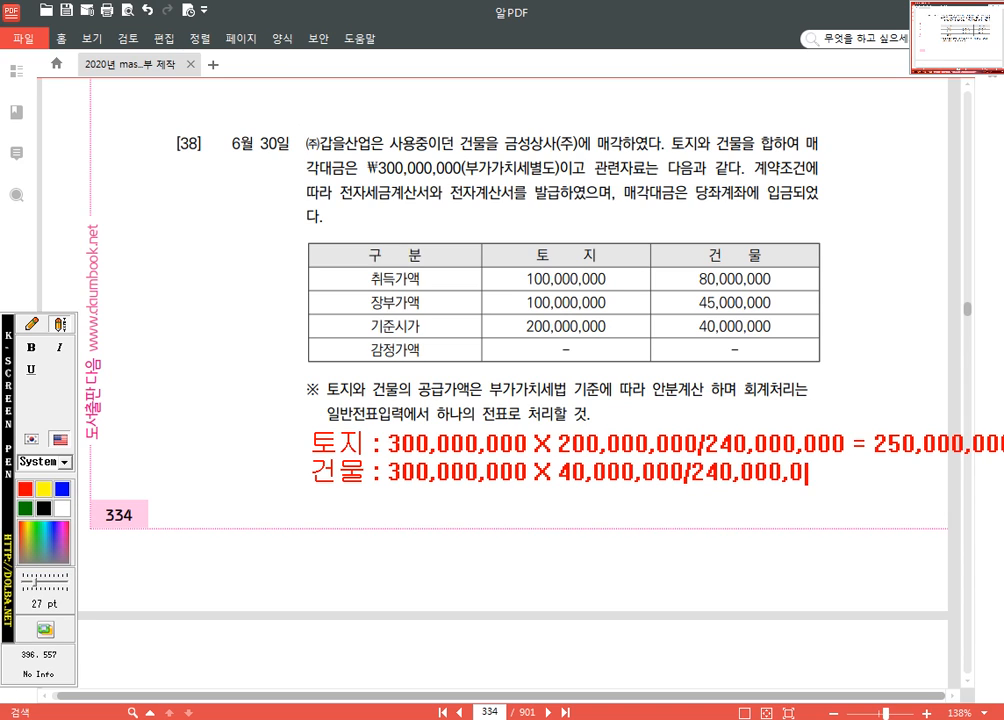
text(00 = 5)
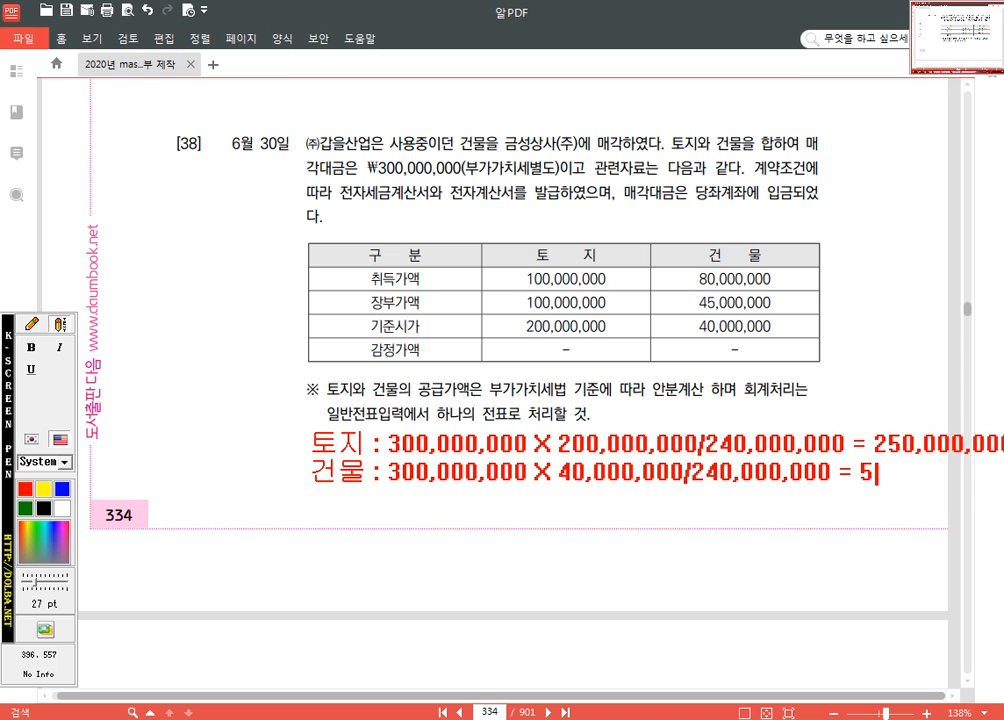
text(0,000,000)
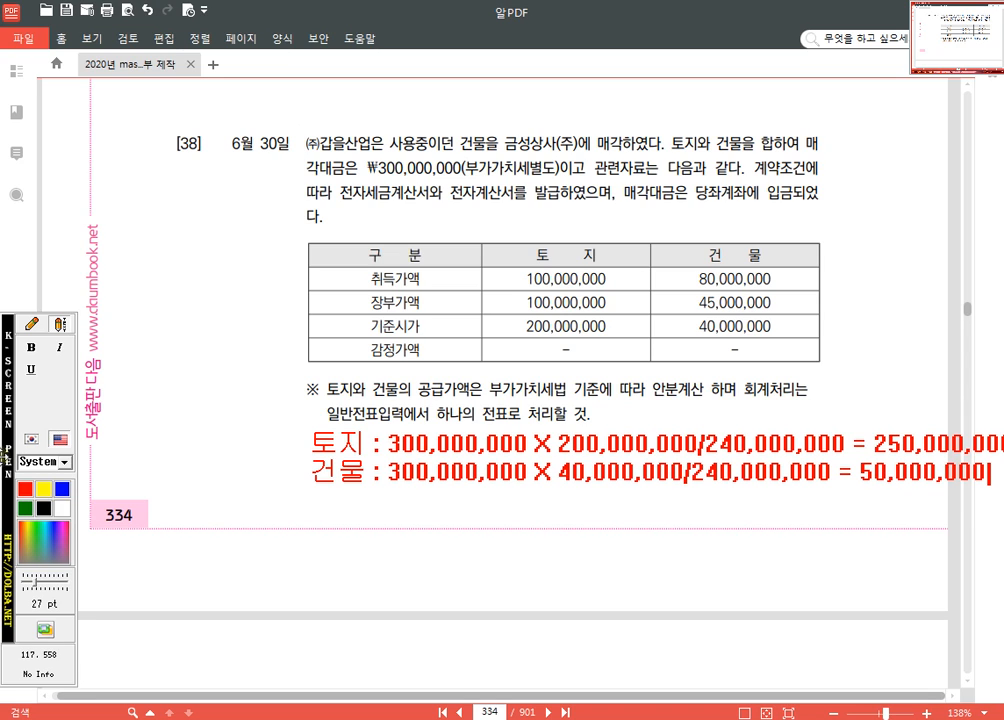
- Underline the 토지 and 건물 results with the freehand pen and box the land's 장부가액 of 100,000,000 in the table
click(31, 324)
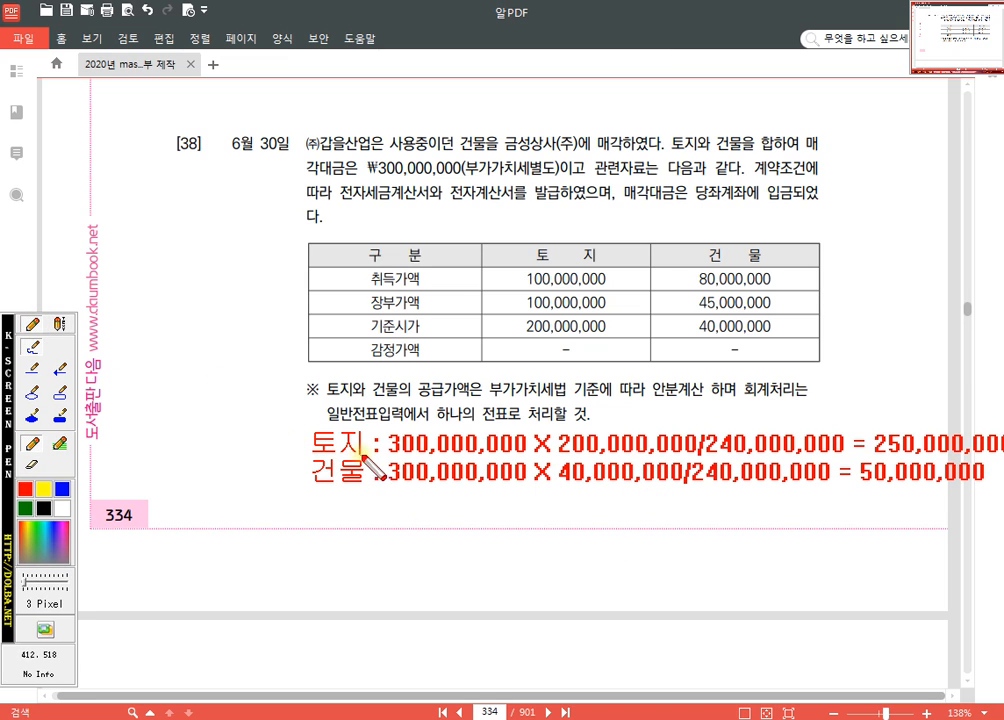
drag(873, 457, 934, 458)
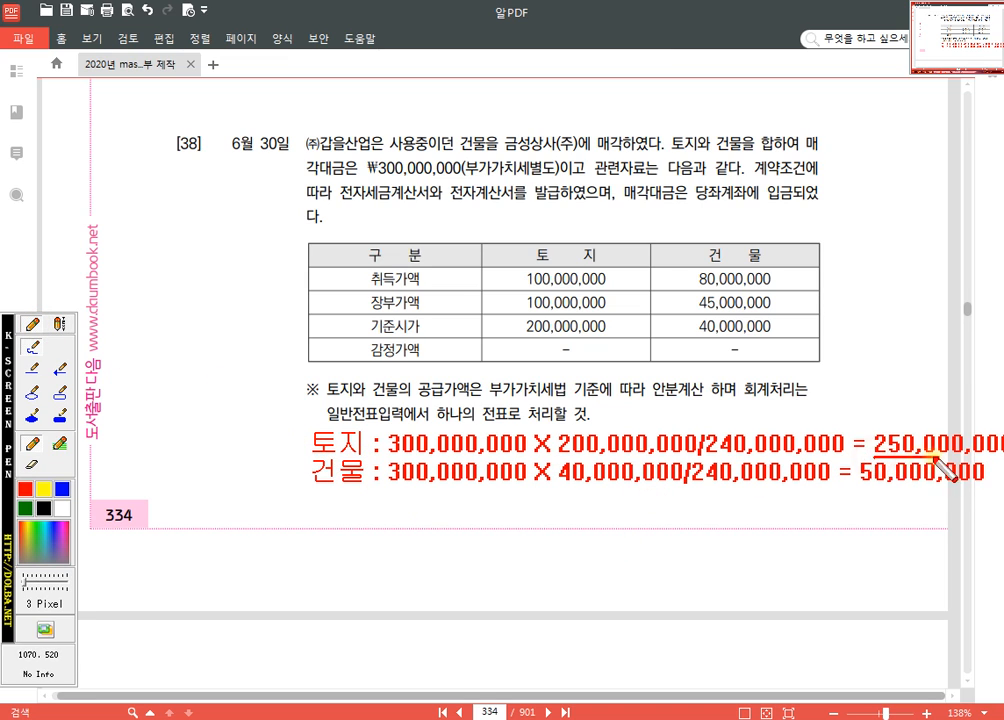
drag(855, 488, 977, 489)
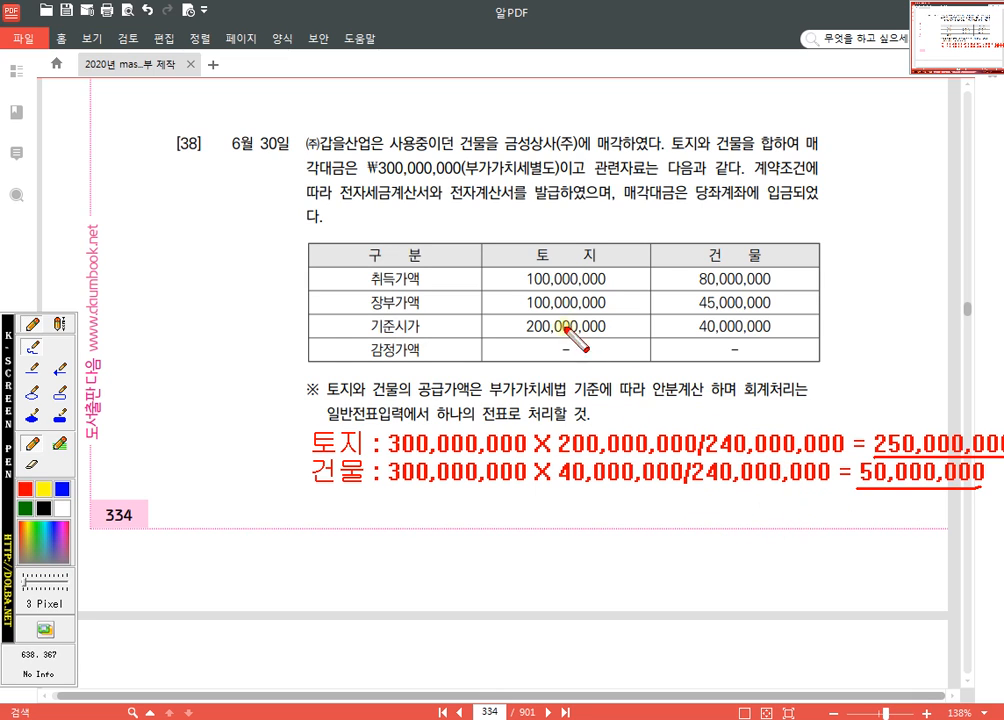
mouse_move(617, 312)
mouse_down()
mouse_move(527, 316)
mouse_move(530, 290)
mouse_move(612, 298)
mouse_up()
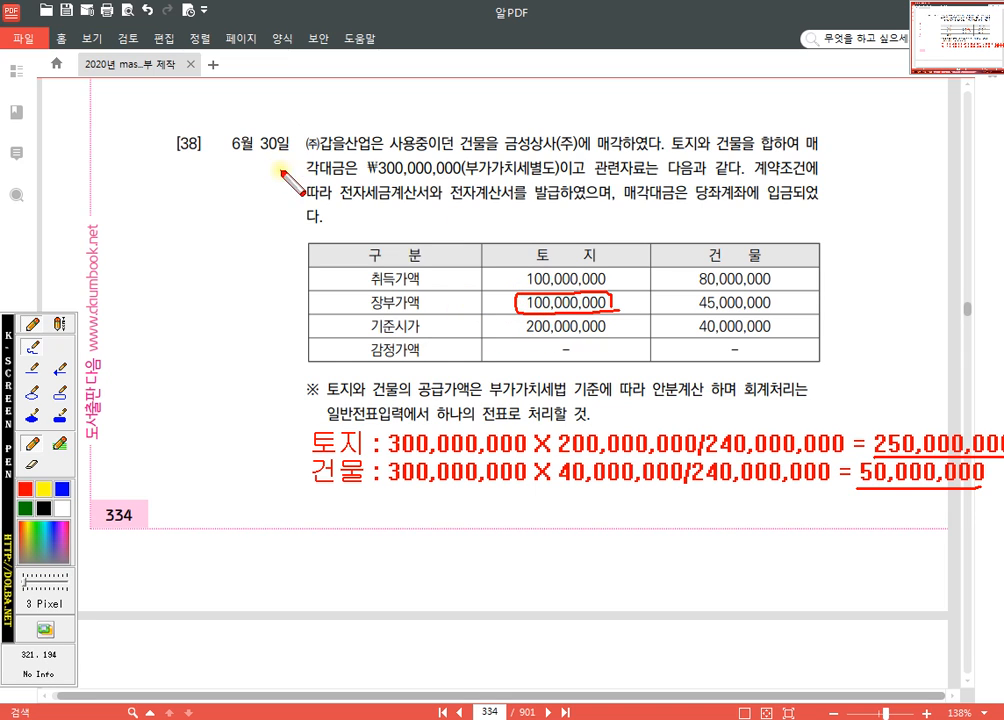
- Underline the 건물 heading and its 취득가액 of 80,000,000 in question 38's table, and clear all pen annotations
drag(706, 264, 776, 262)
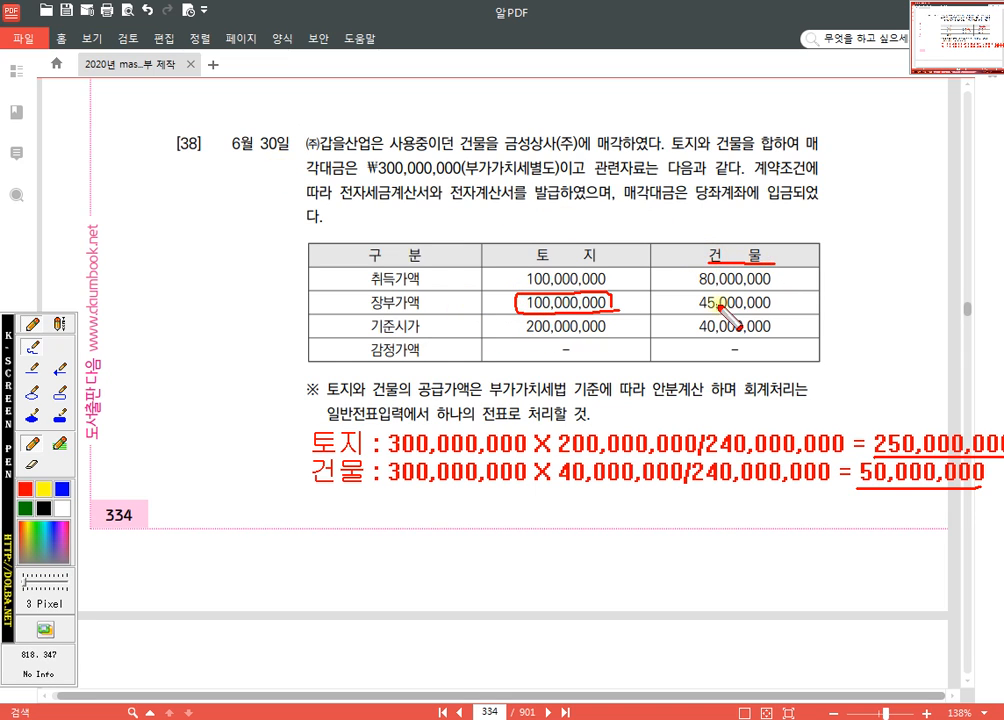
drag(701, 291, 776, 288)
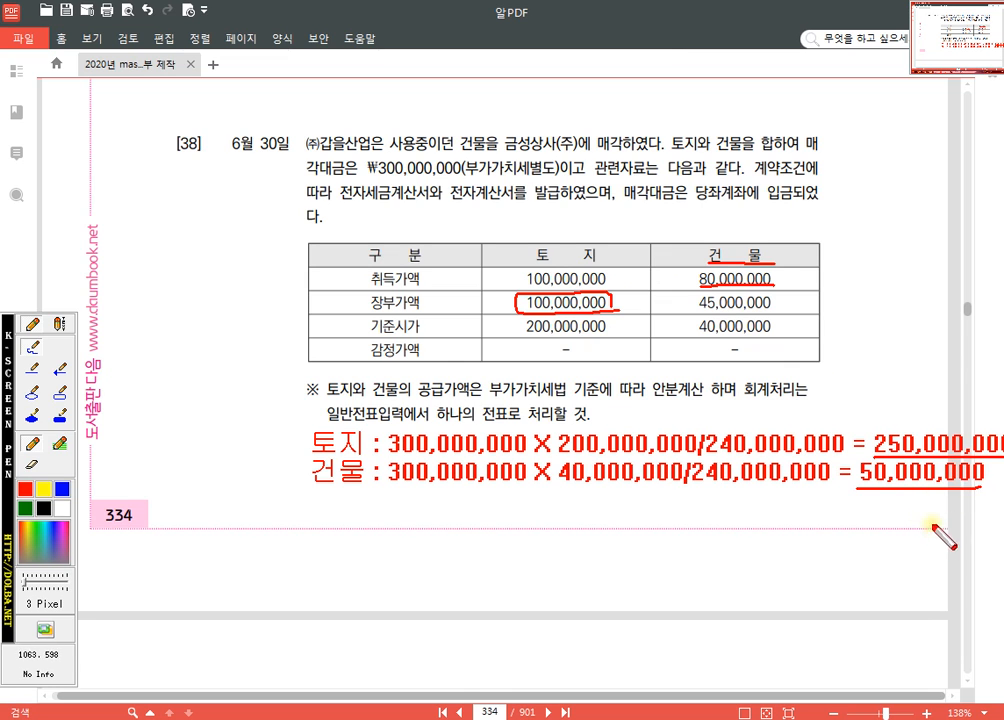
key(Escape)
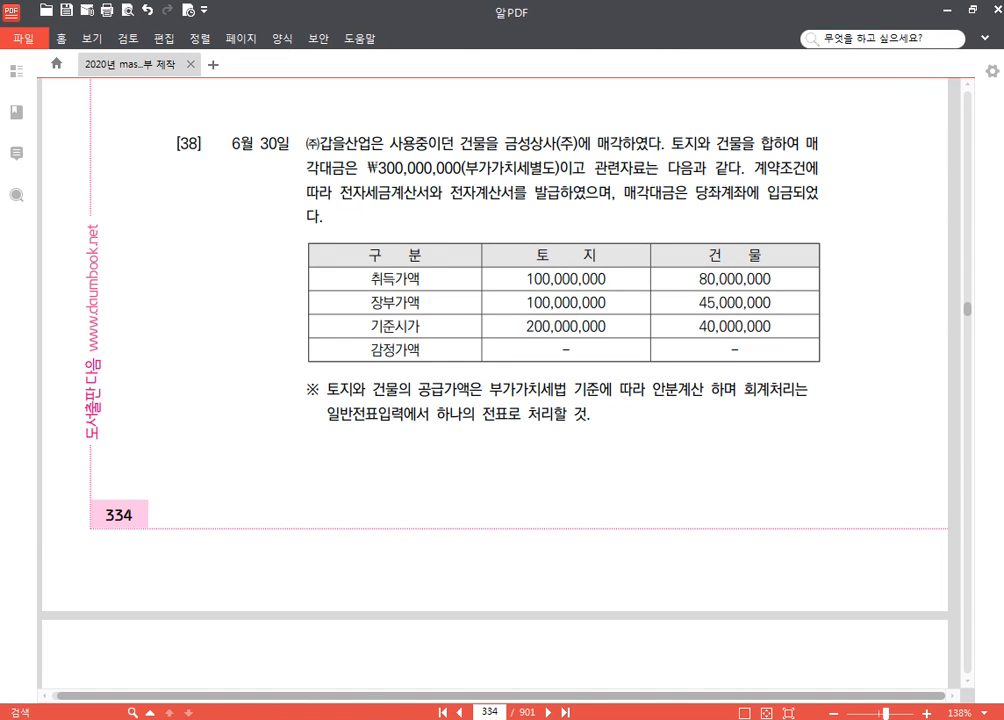
- Switch to 매입매출전표입력 and set the voucher entry date to June 30
click(462, 638)
click(76, 113)
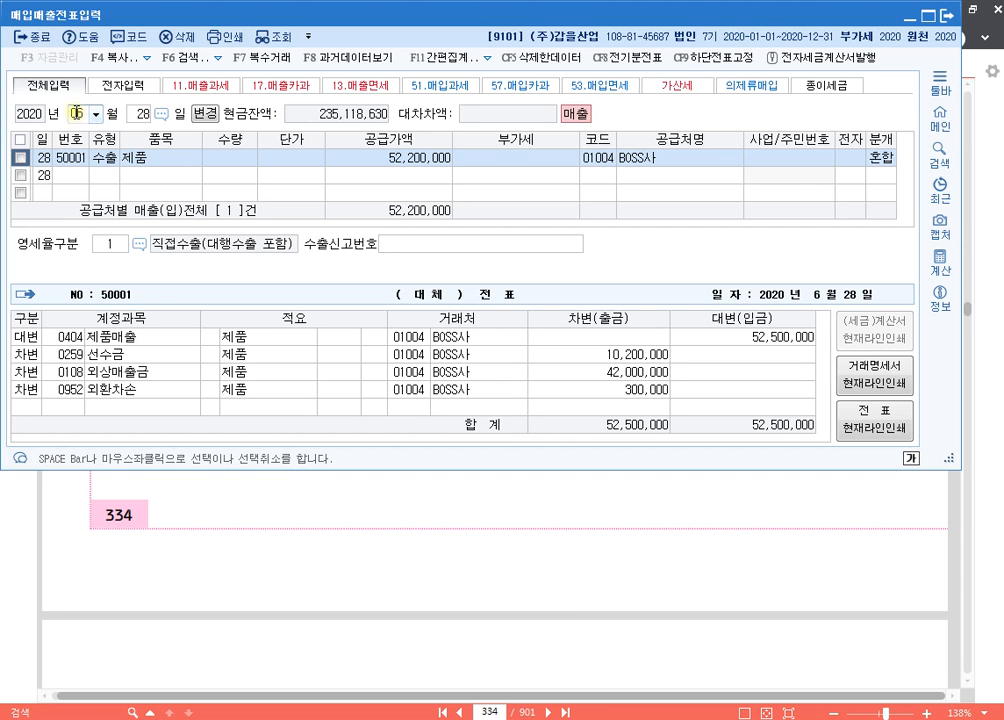
text(6)
key(Return)
text(30)
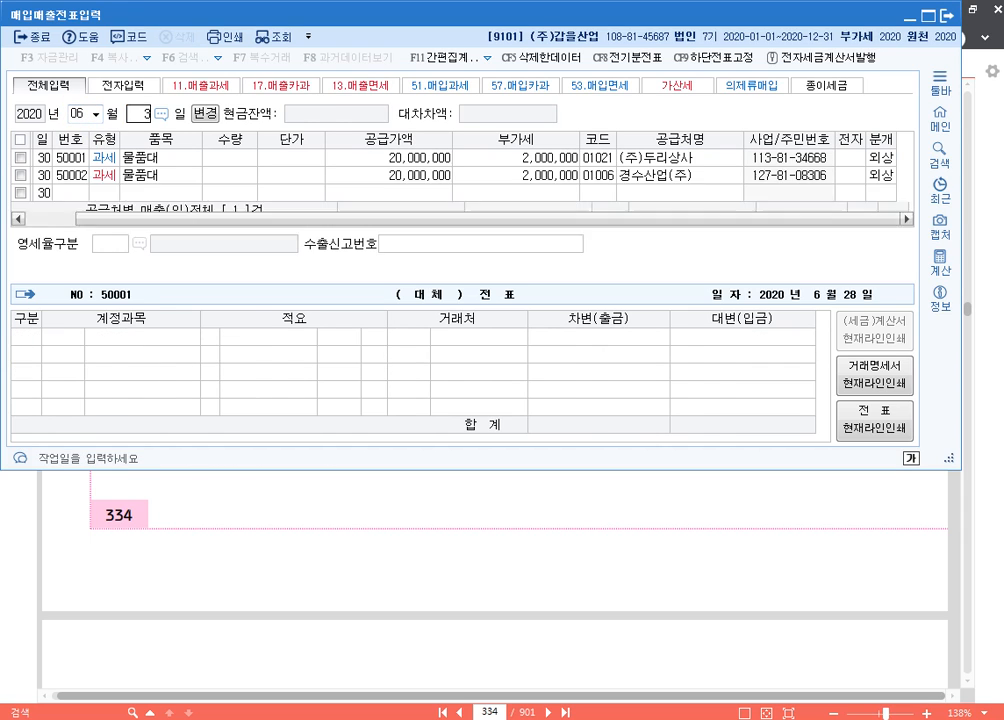
key(Return)
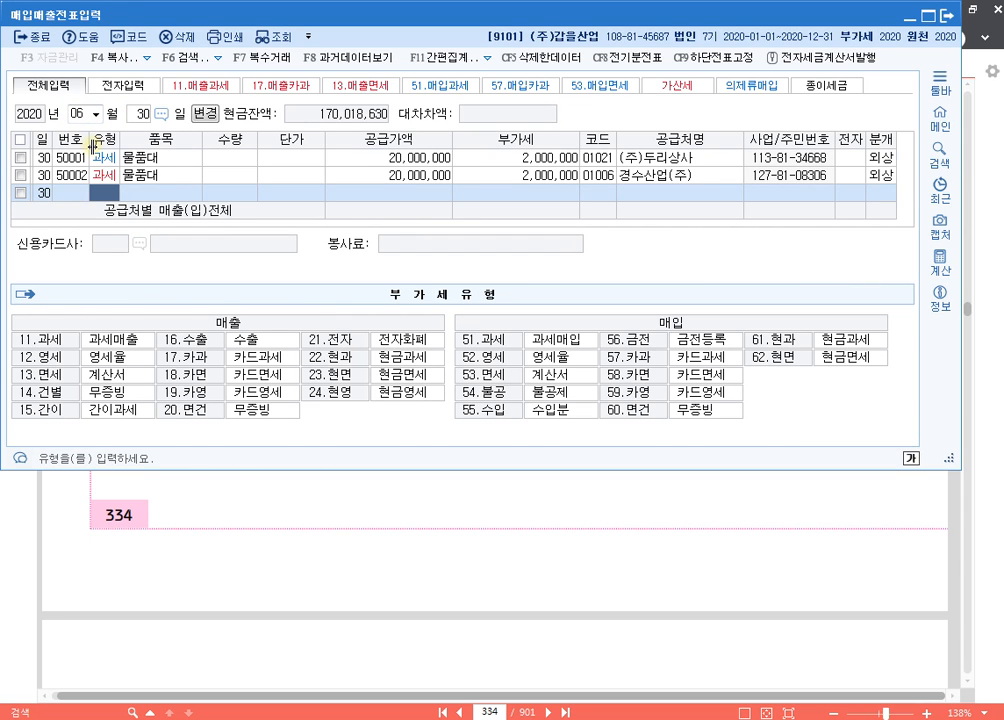
- Add a type 13 (면세) sales row with item 토지 and a 공급가액 of 250,000,000
text(13)
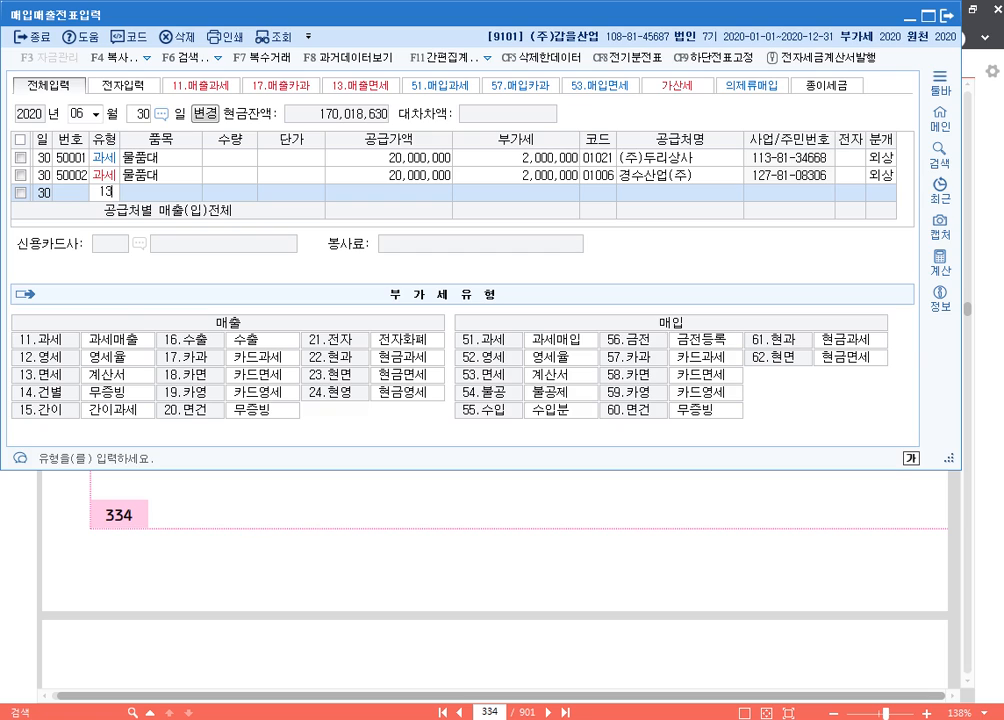
key(Return)
text(토지)
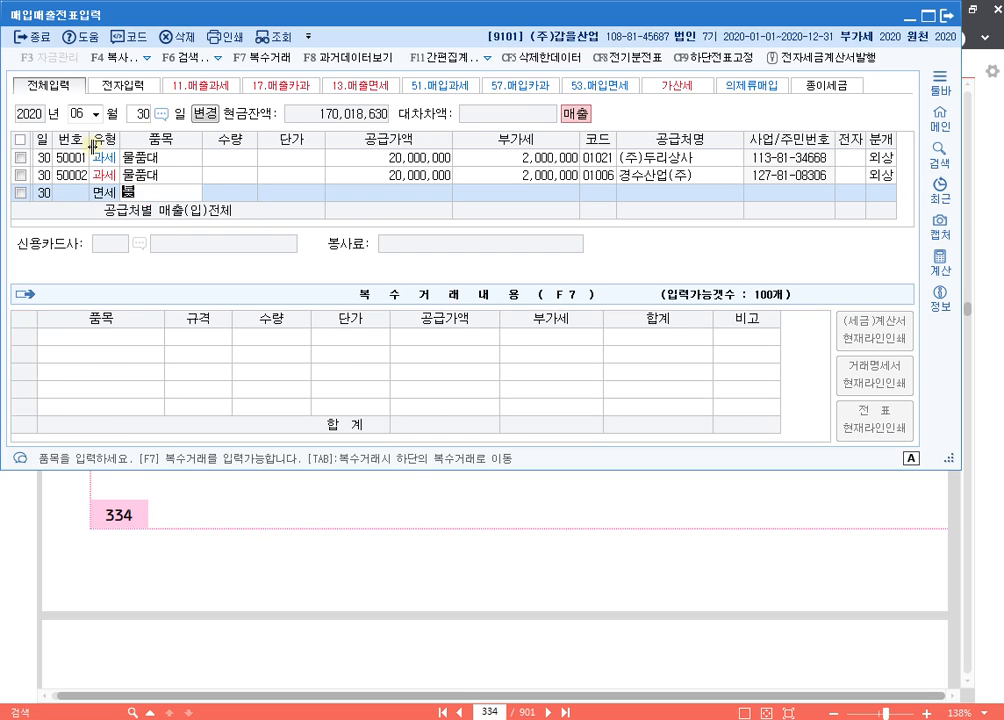
key(Return)
key(Return)
key(Return)
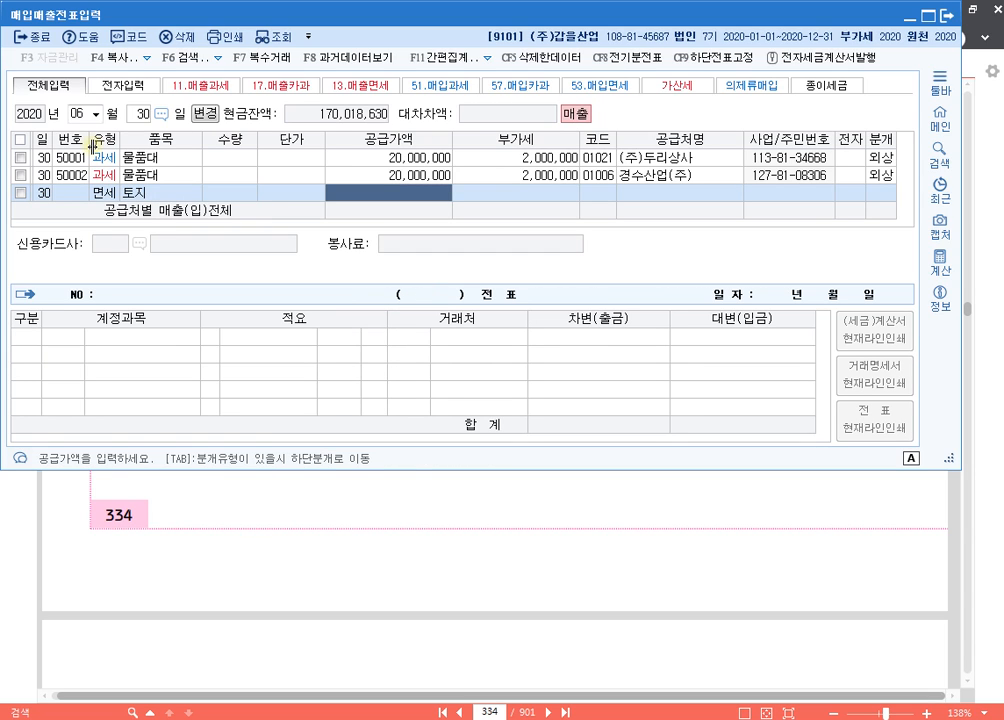
text(250000000)
key(Return)
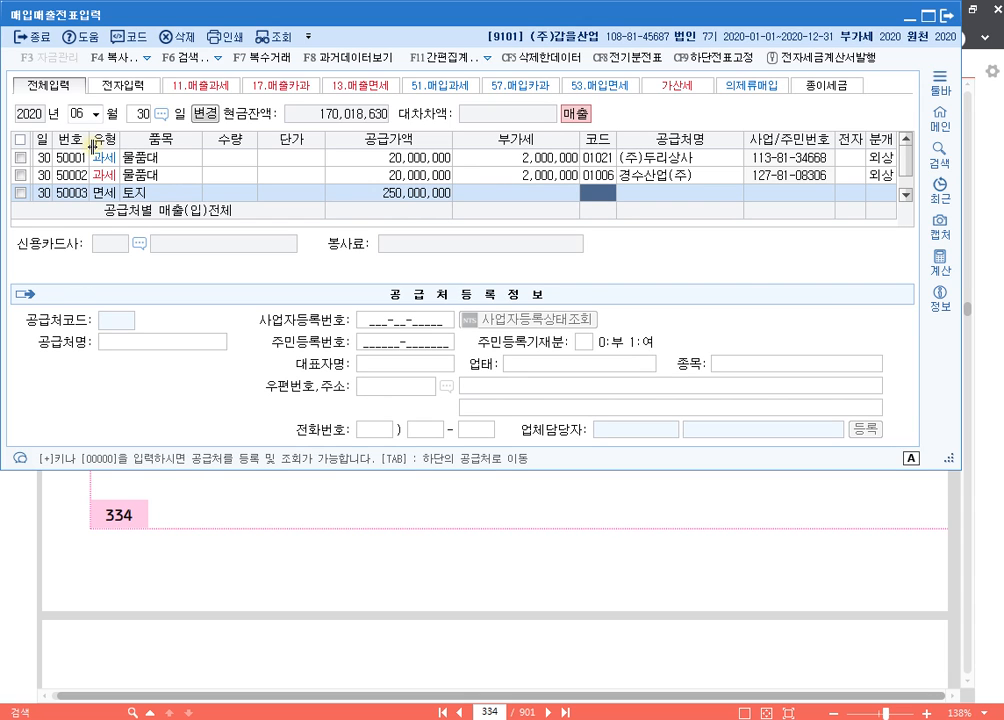
- Assign 금성상사(주) as the 토지 row's trading partner and set 전자 to 여
text(금성)
key(Return)
key(Return)
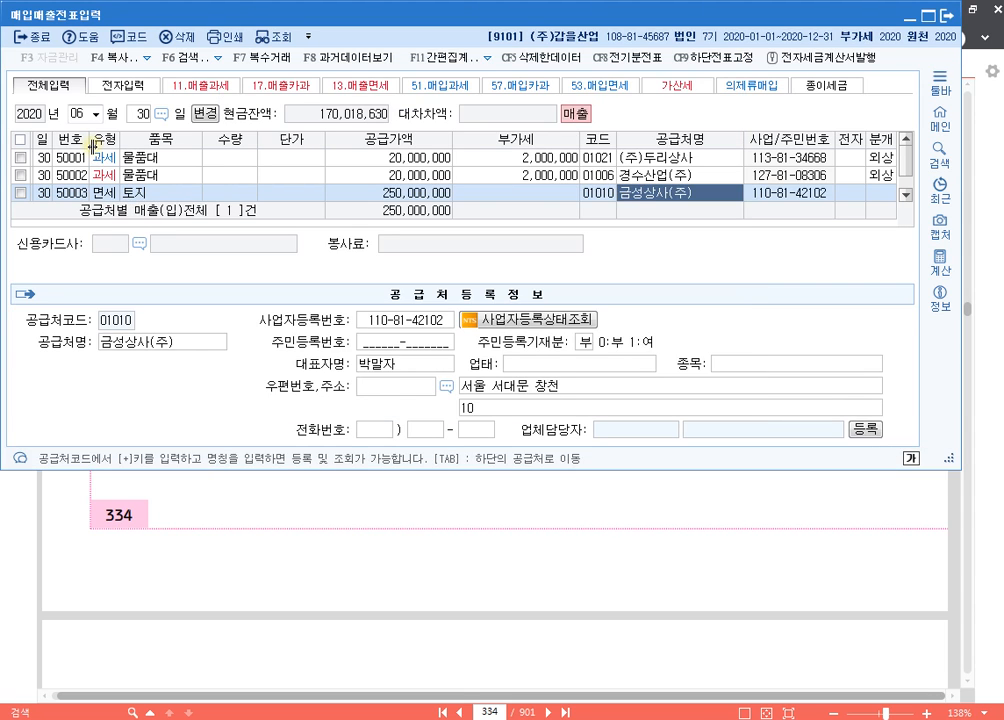
key(Return)
text(1)
key(Return)
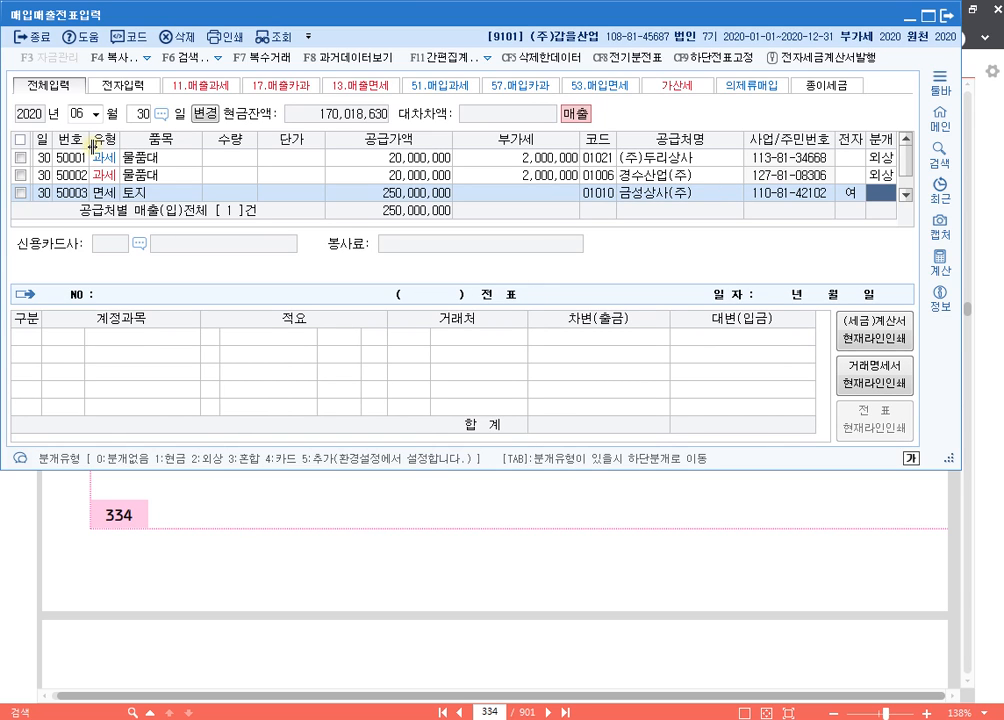
- Leave the 토지 row without a journal entry by setting its 분개 type to 분개없음
text(2)
key(Return)
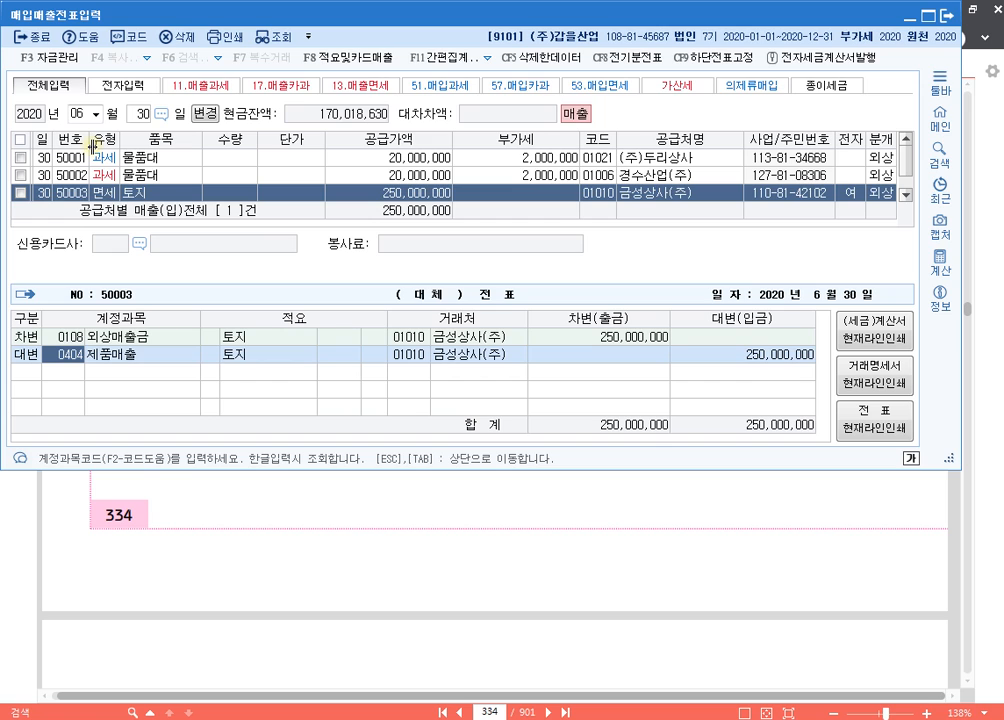
click(880, 196)
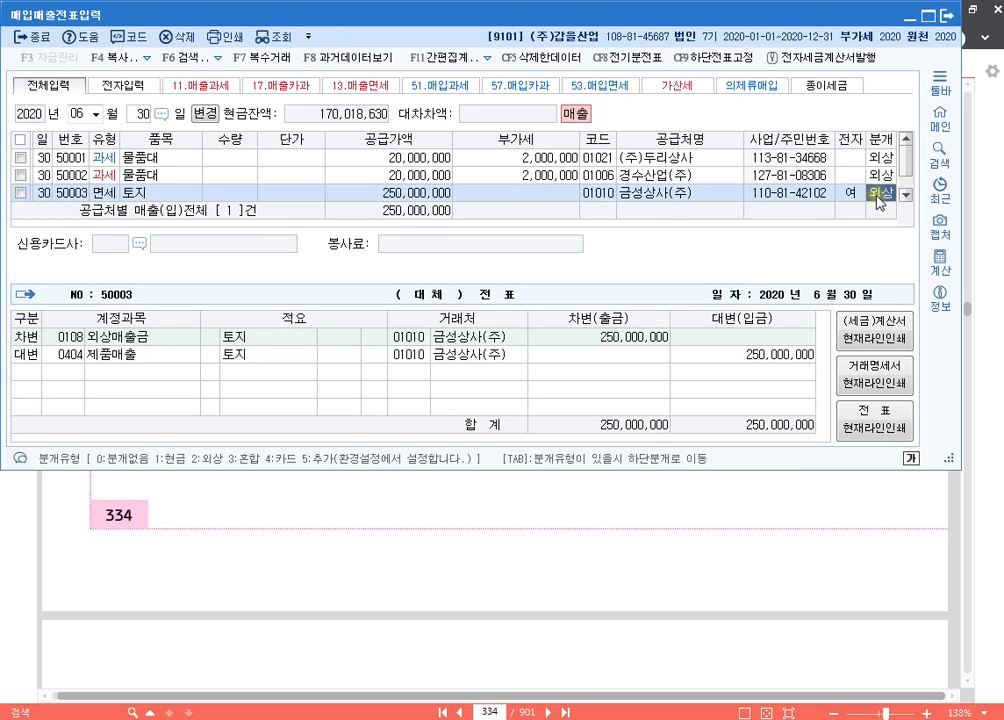
key(Return)
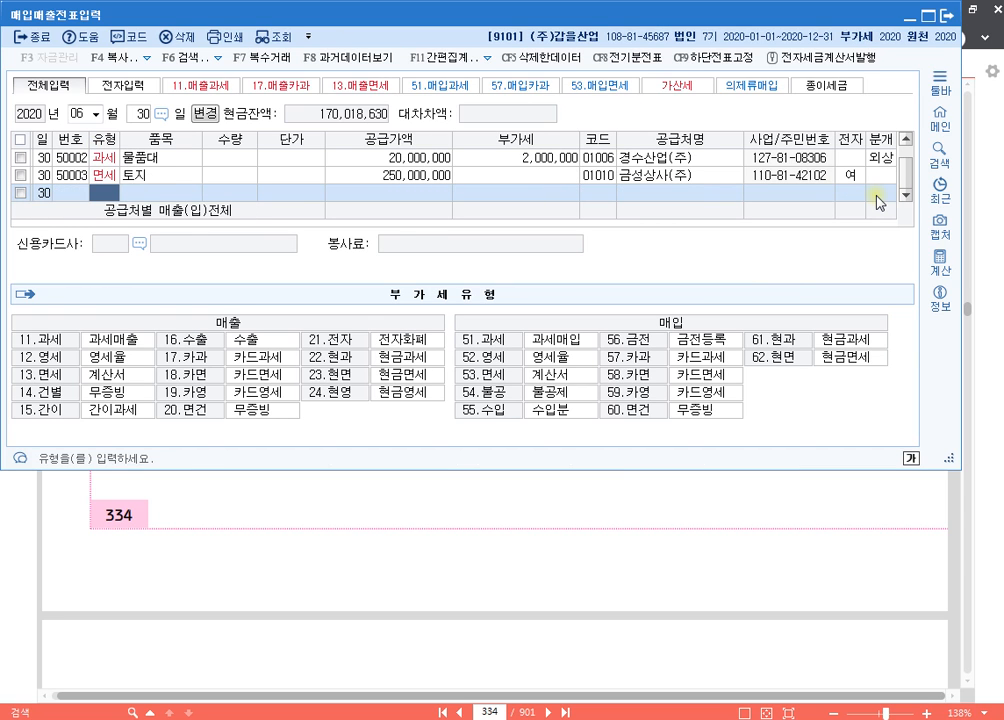
- Add a type 11 (과세) sales row with item 건물 and a 공급가액 of 50,000,000
text(11)
key(Return)
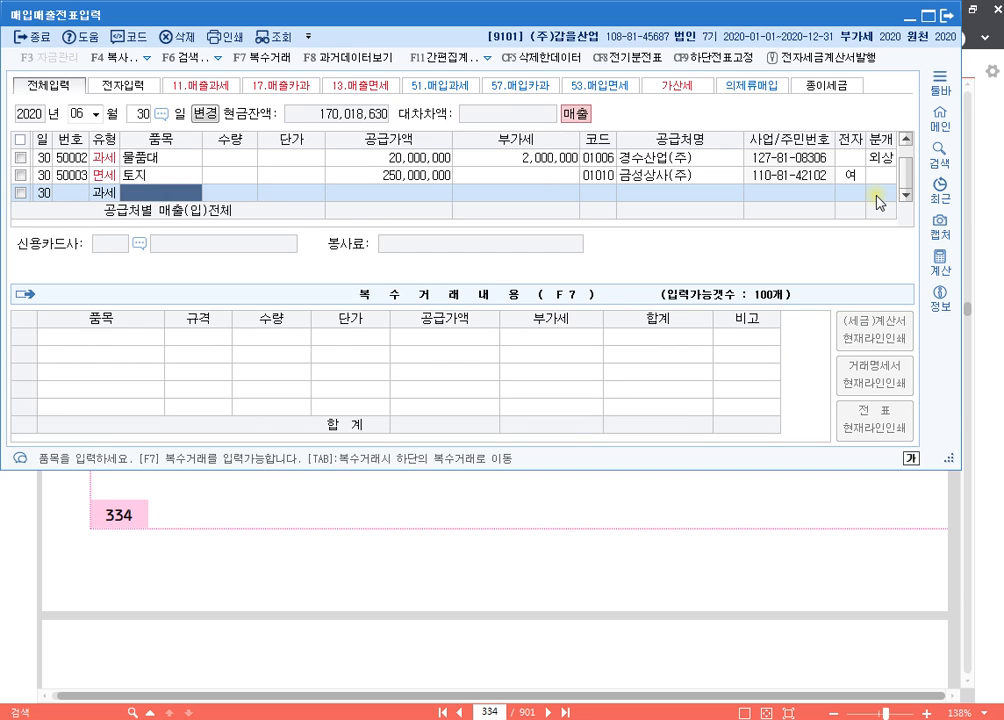
text(건물)
key(Return)
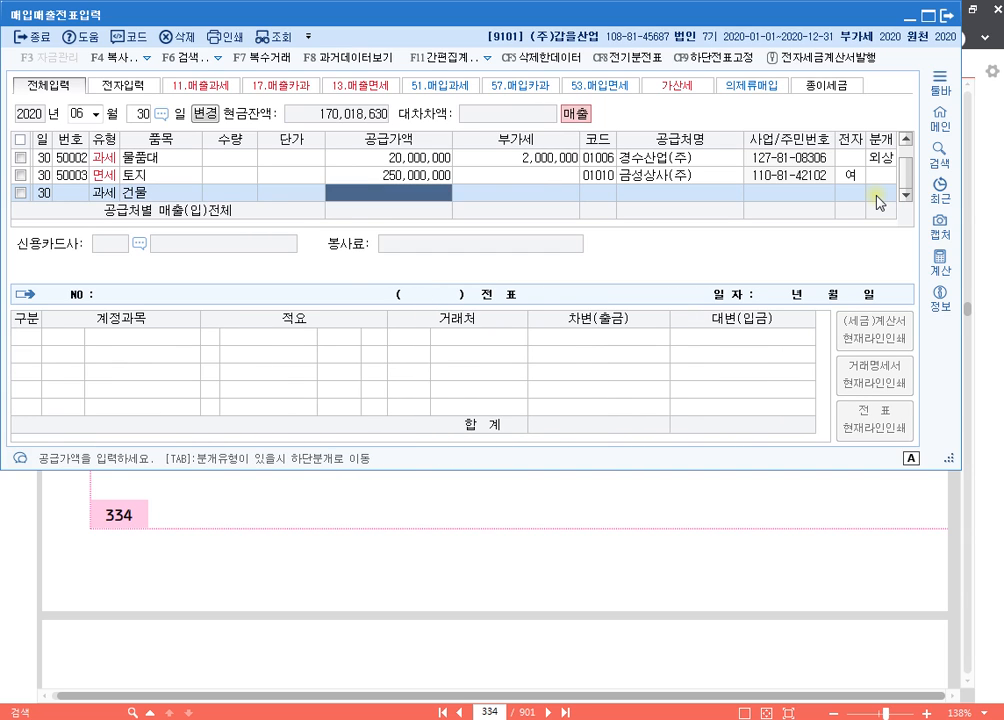
text(50000000)
key(Return)
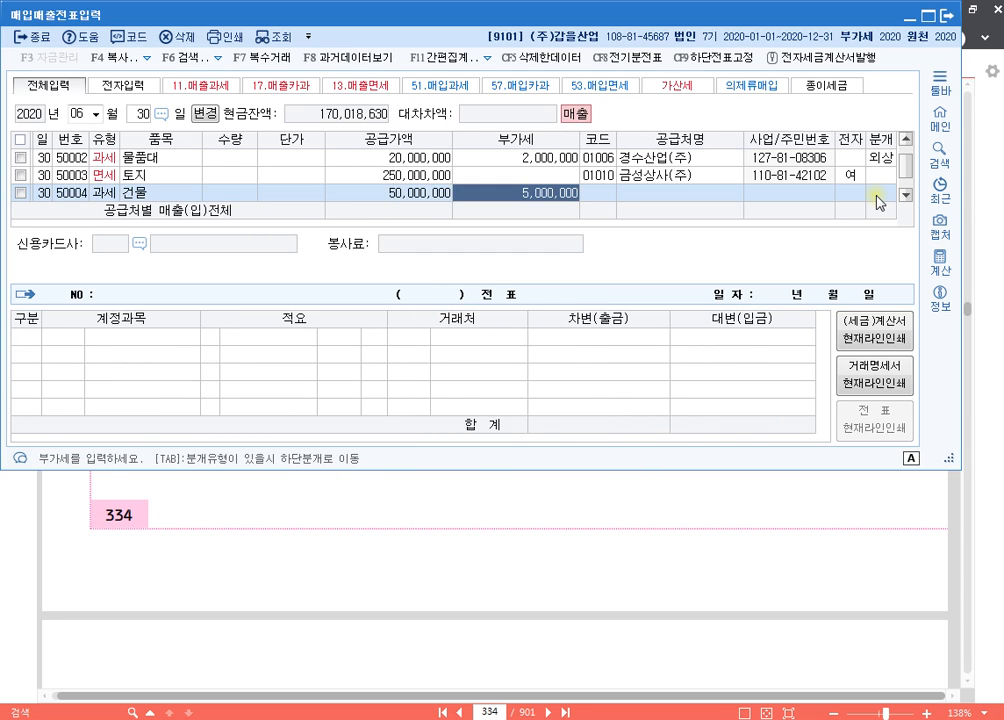
- Complete the 건물 row with trading partner 금성상사(주), 전자 set to 여 and 분개 type 혼합
key(Return)
text(01010)
key(Return)
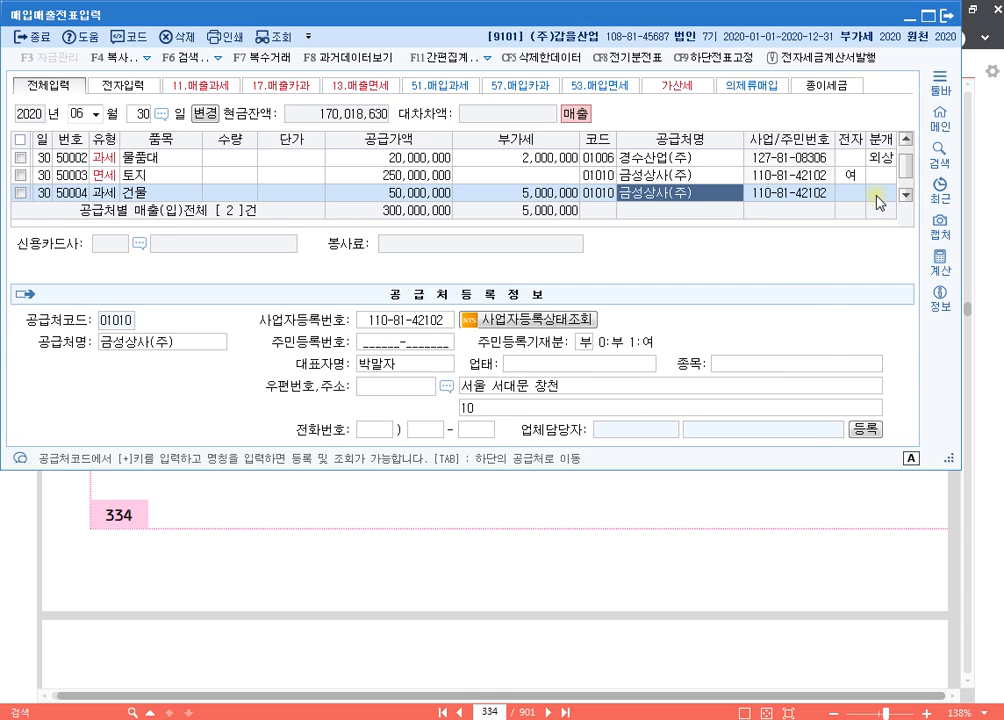
key(Return)
key(Return)
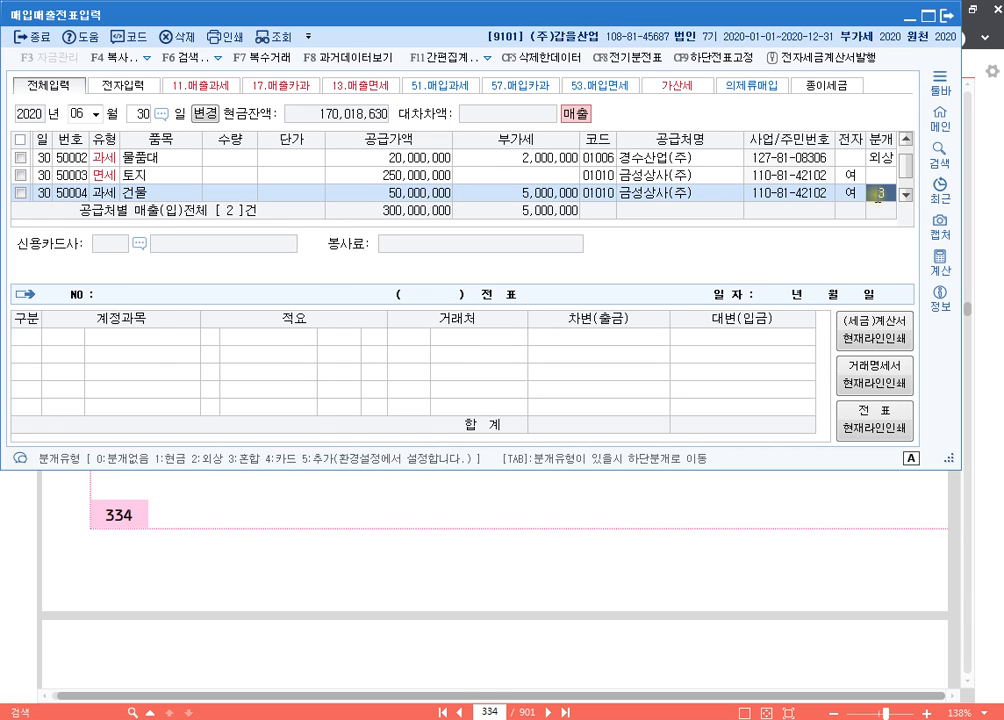
text(3)
key(Return)
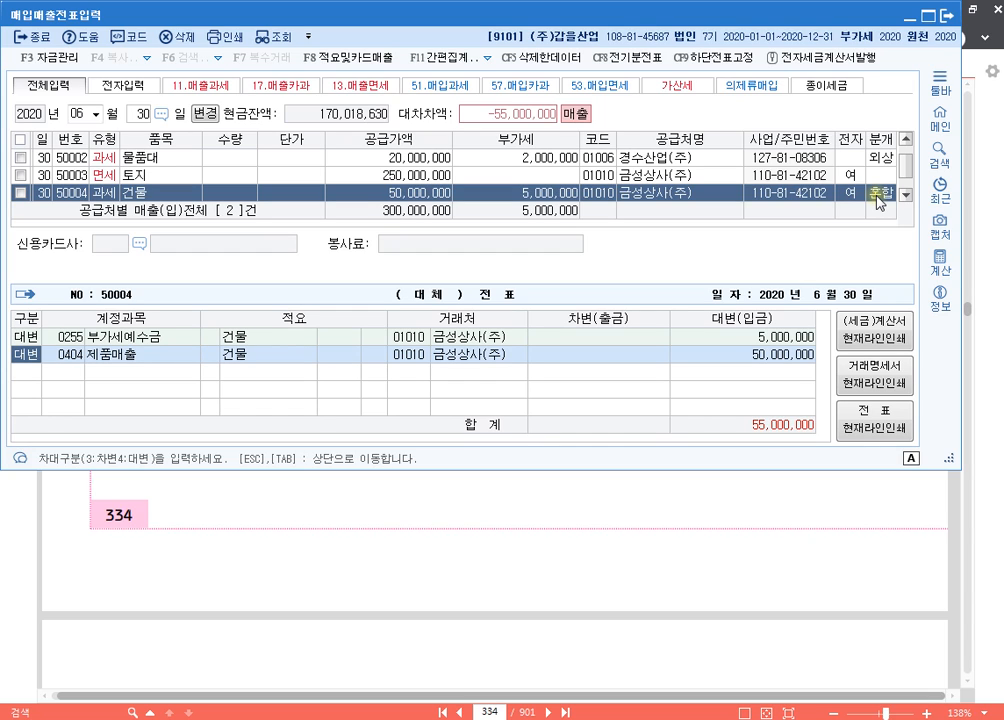
- Change the 제품매출 credit line to account 0201 토지 with an amount of 100,000,000
key(Return)
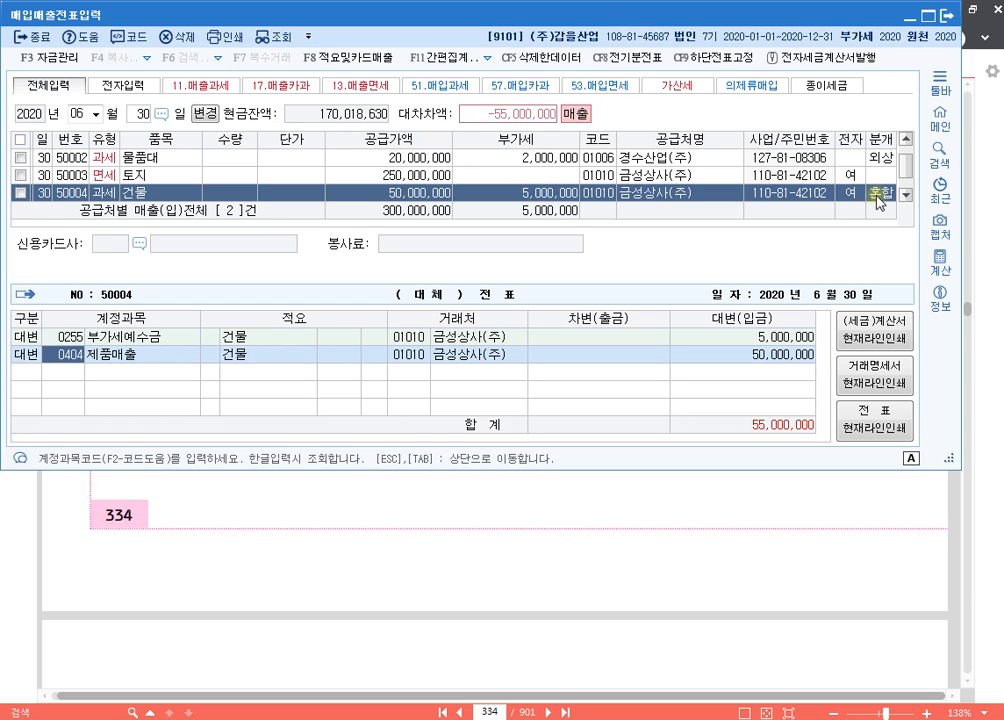
text(201)
key(Return)
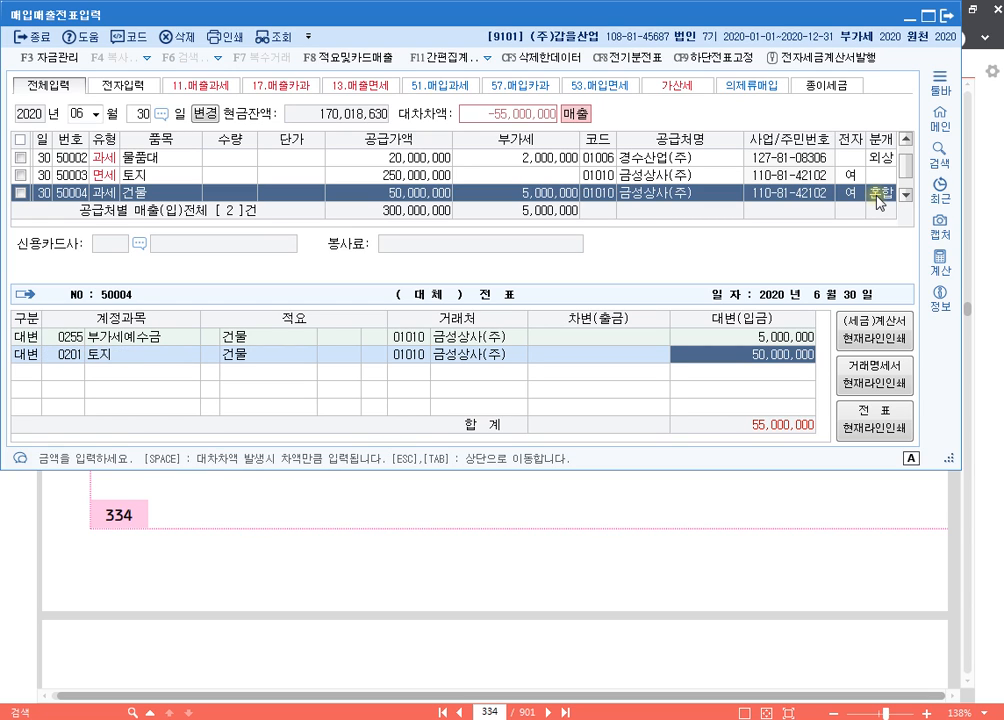
text(100000000)
key(Return)
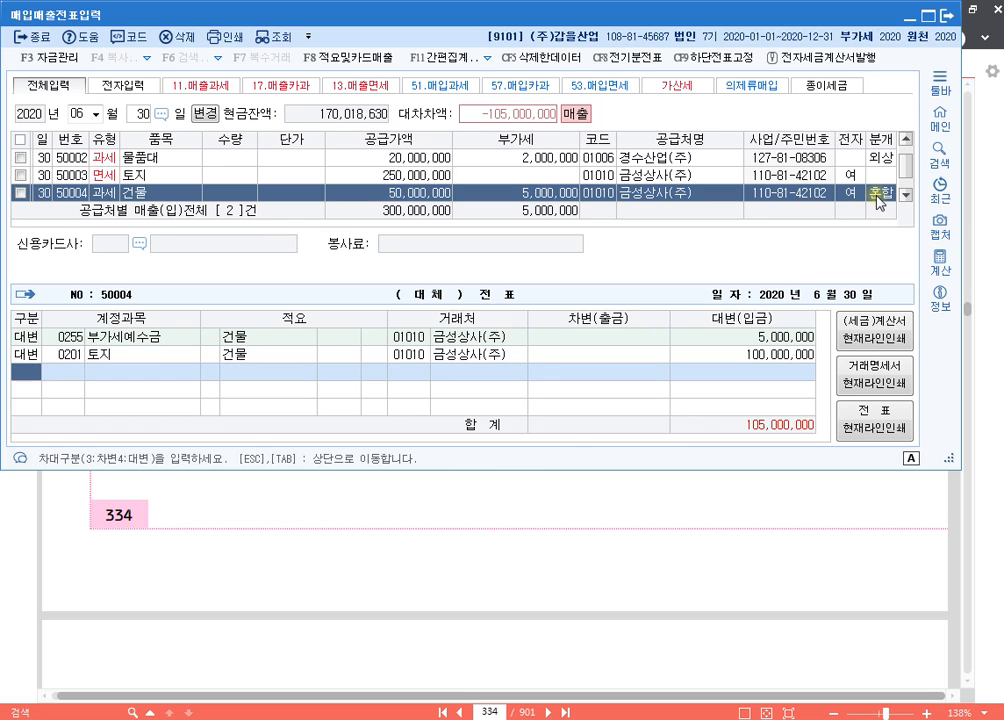
- Add a credit line for account 0202 건물 with an amount of 80,000,000
text(4)
key(Return)
text(202)
key(Return)
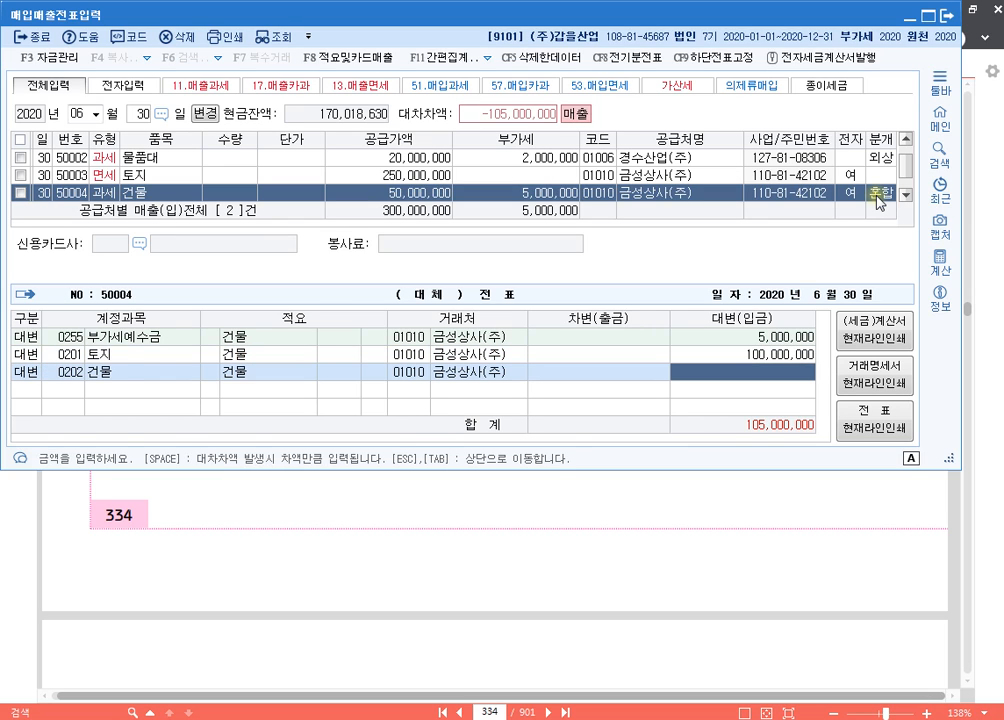
text(80000000)
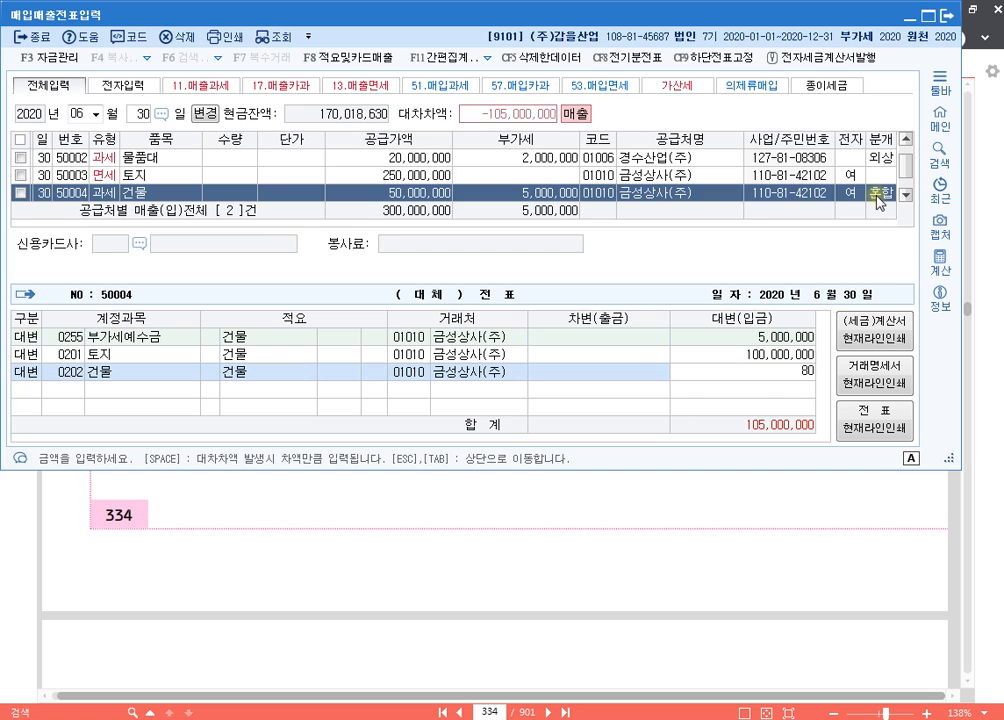
key(Return)
- Add a debit line for account 0203 감가상각누계액 with an amount of 35,000,000
text(3)
key(Return)
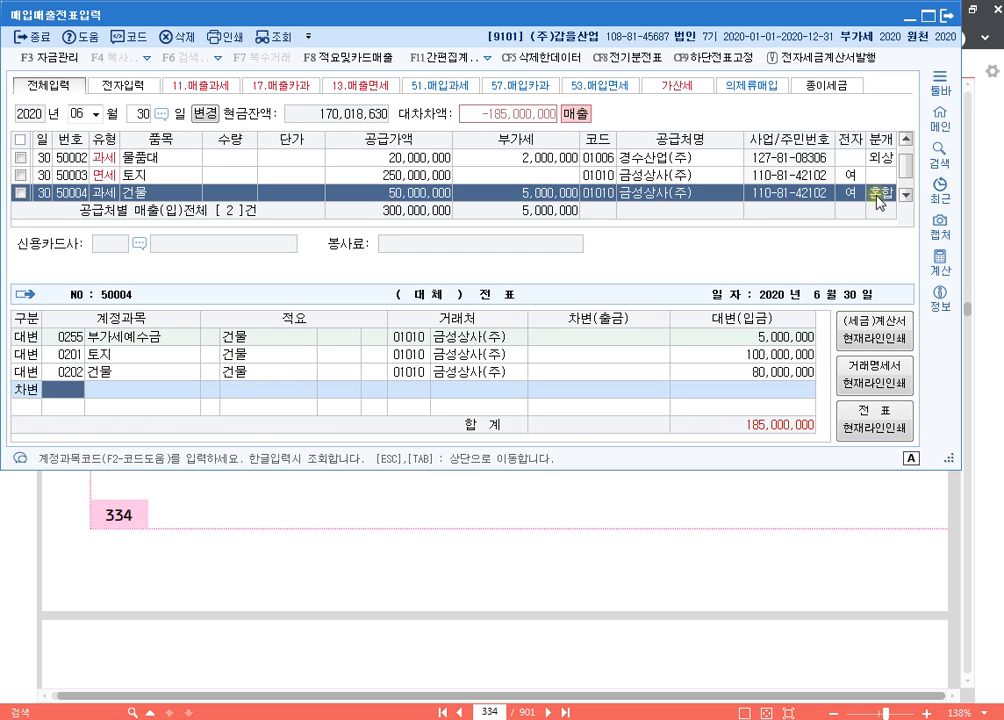
text(203)
key(Return)
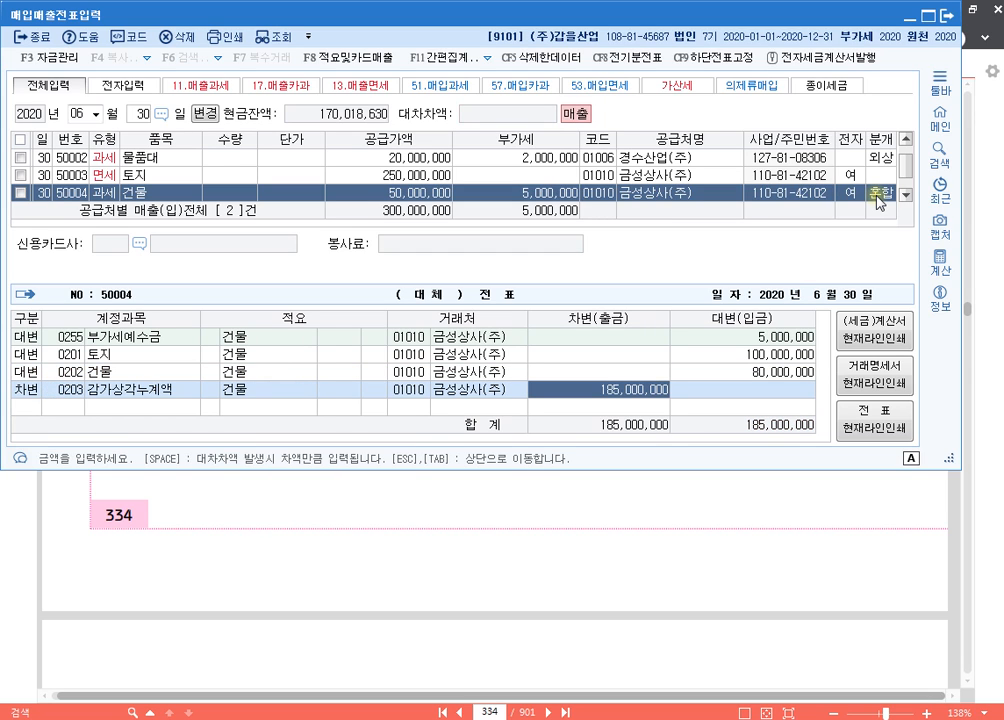
text(35000000)
key(Return)
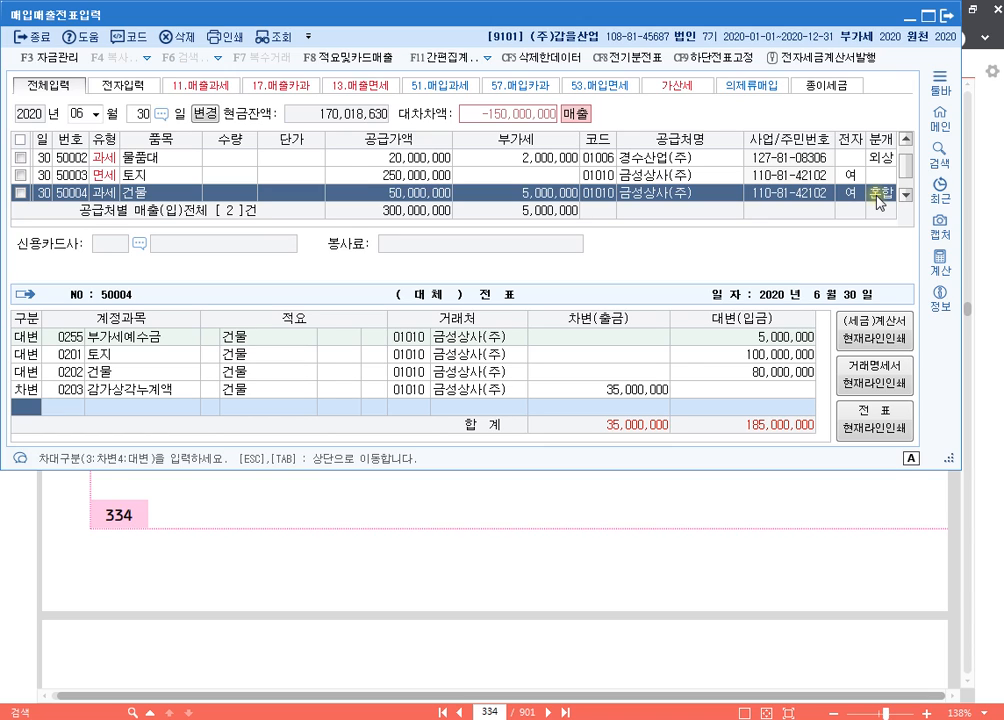
- Add a debit line for account 0102 당좌예금 with an amount of 305,000,000
text(3)
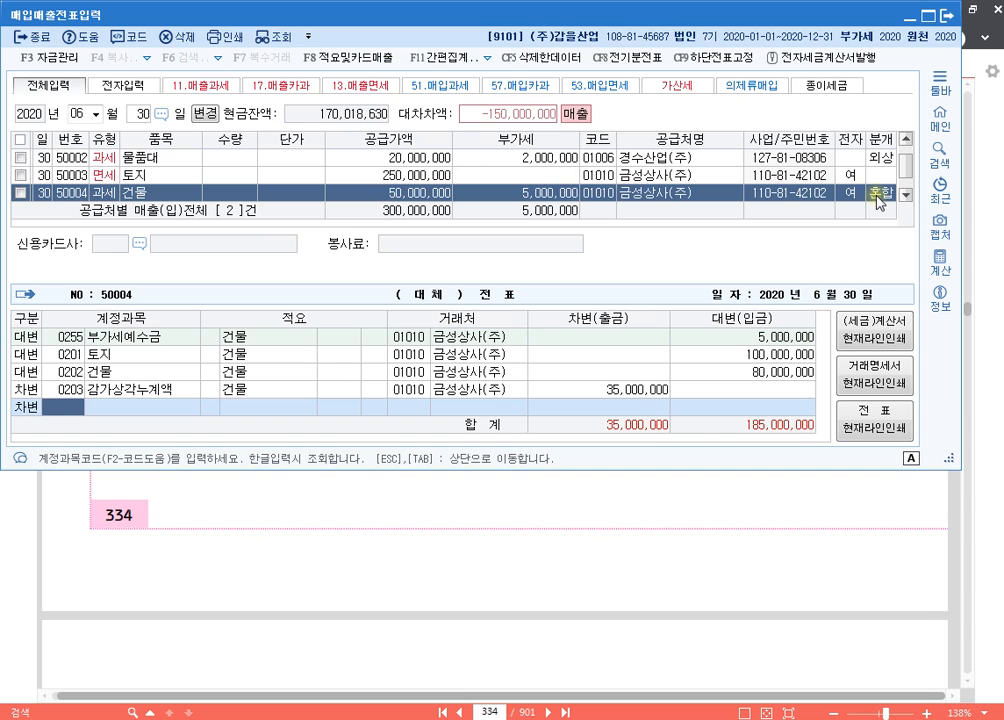
text(102)
key(Return)
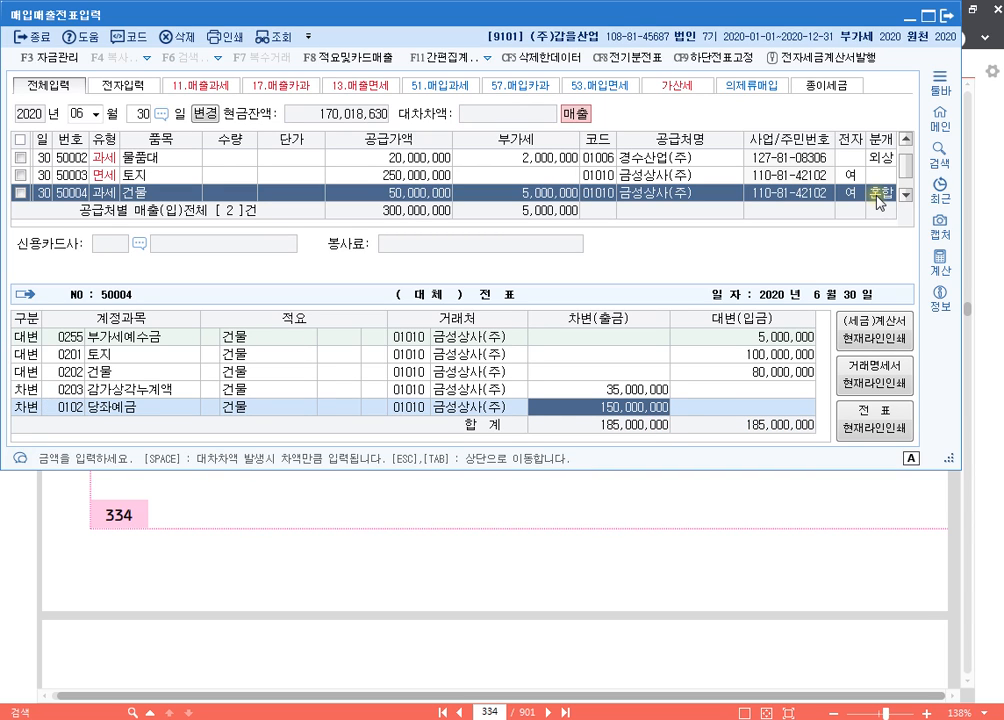
text(305000000)
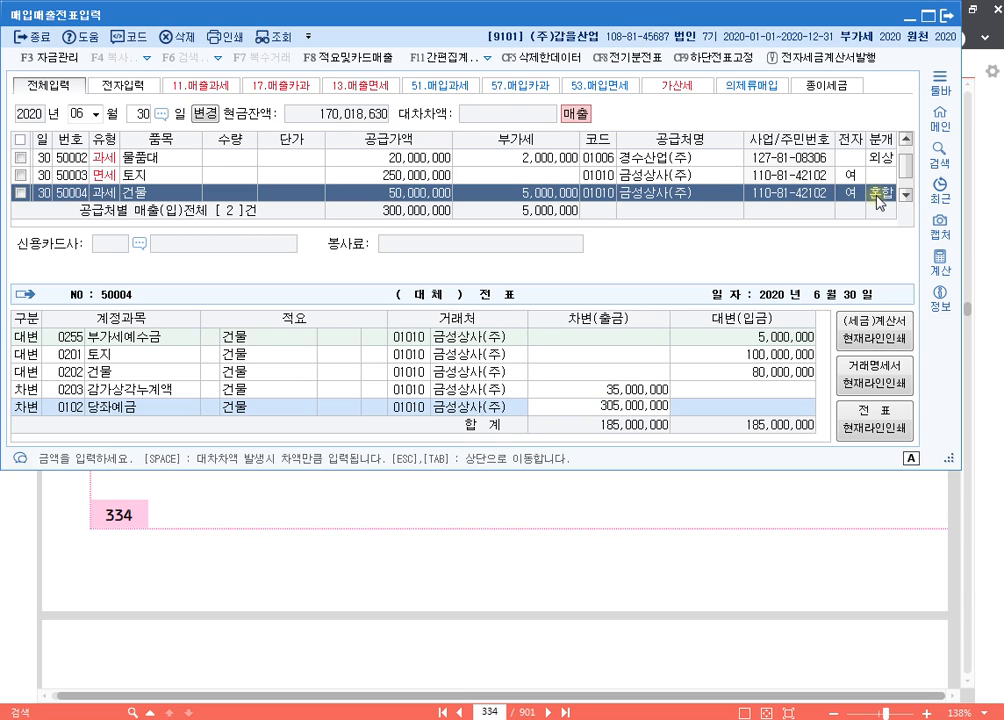
key(Return)
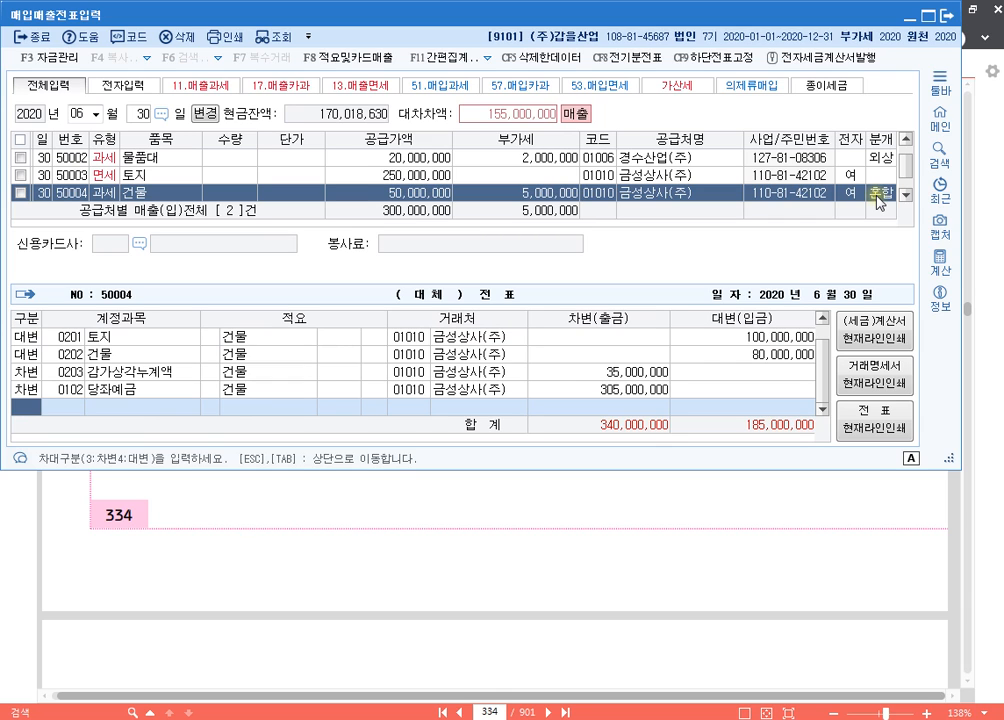
- Add a credit line for 0914 유형자산처분이익 with 155,000,000 and review the 건물 voucher's journal lines
text(4유형)
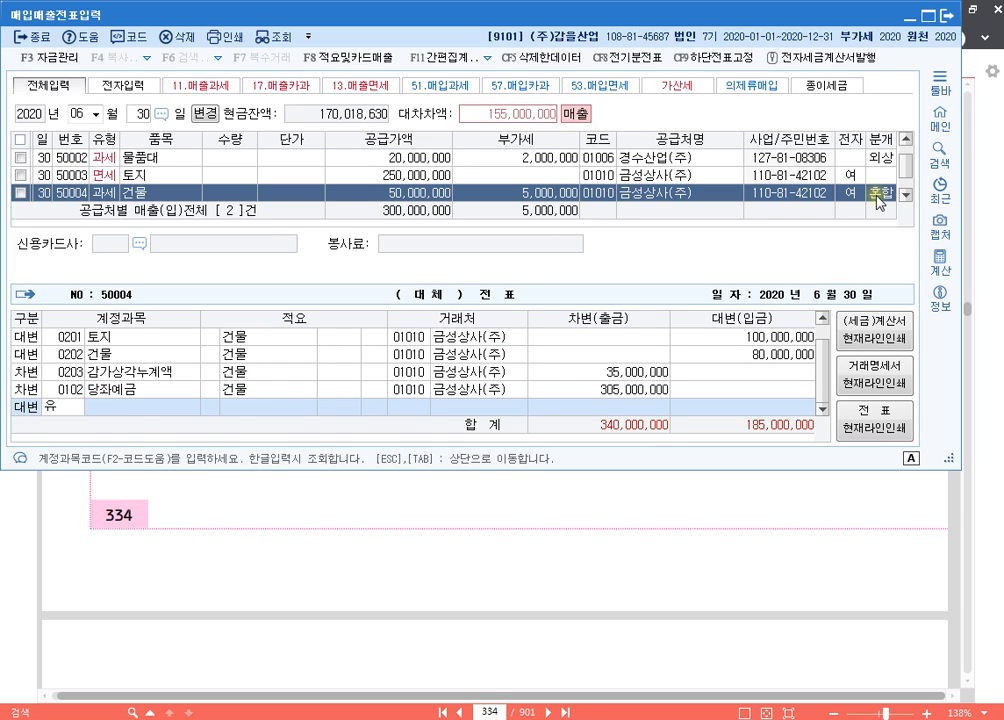
key(Return)
key(Return)
key(Return)
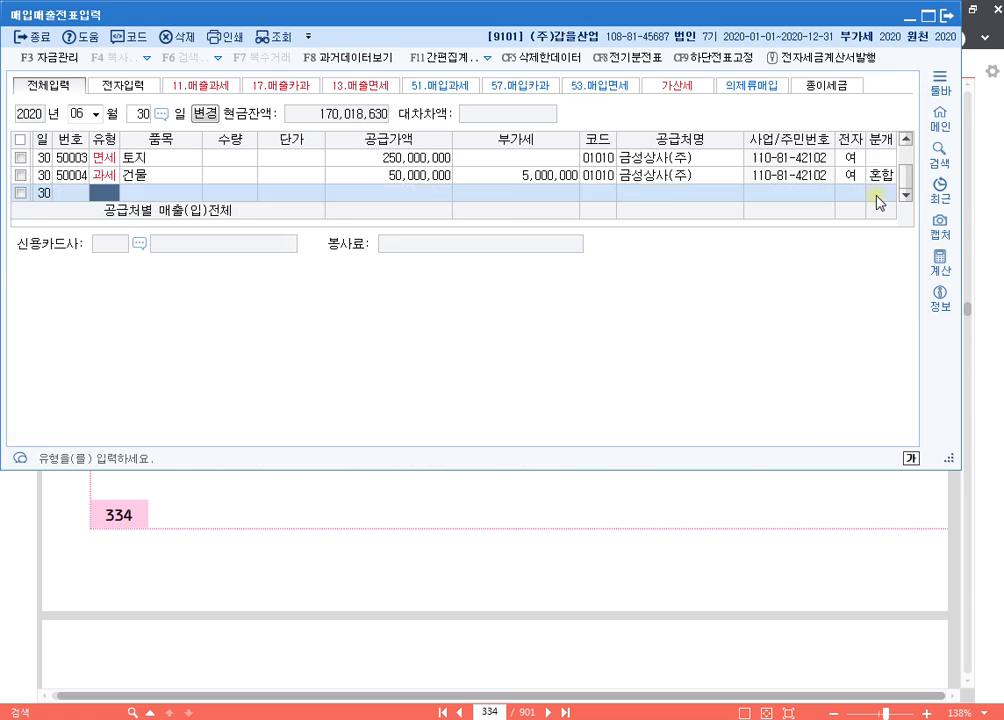
key(Left)
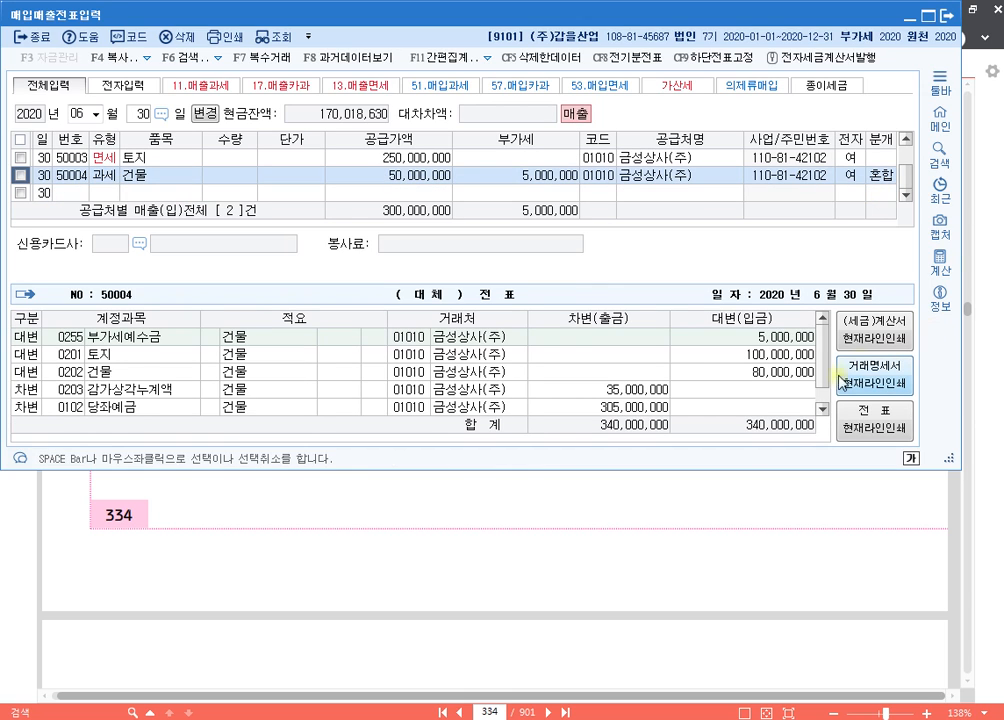
scroll(645, 324, down, 1)
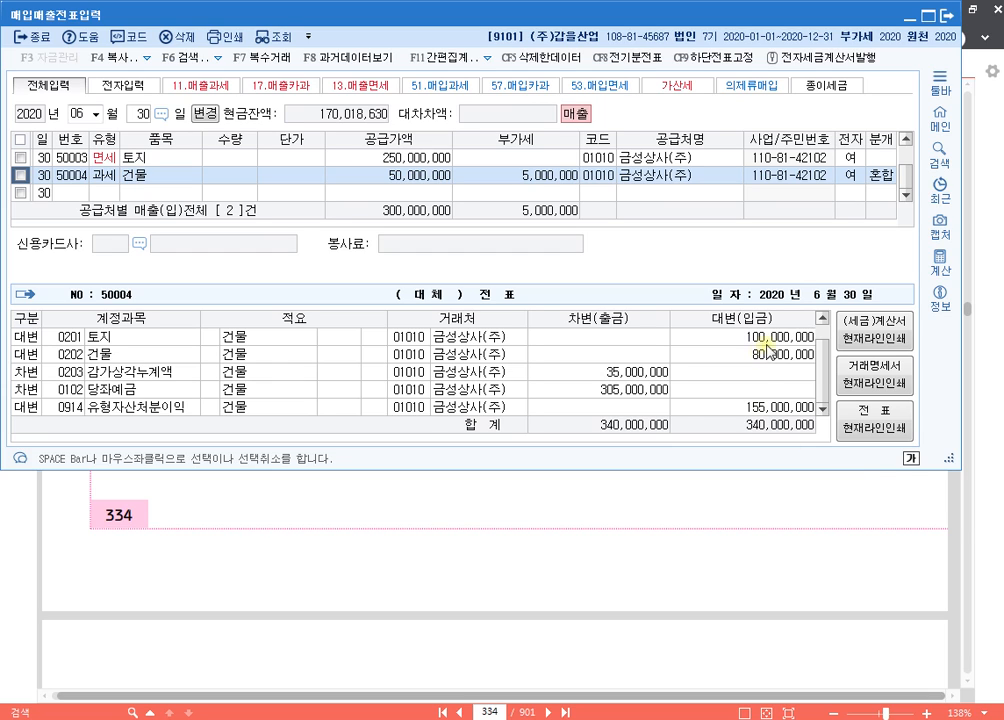
click(756, 407)
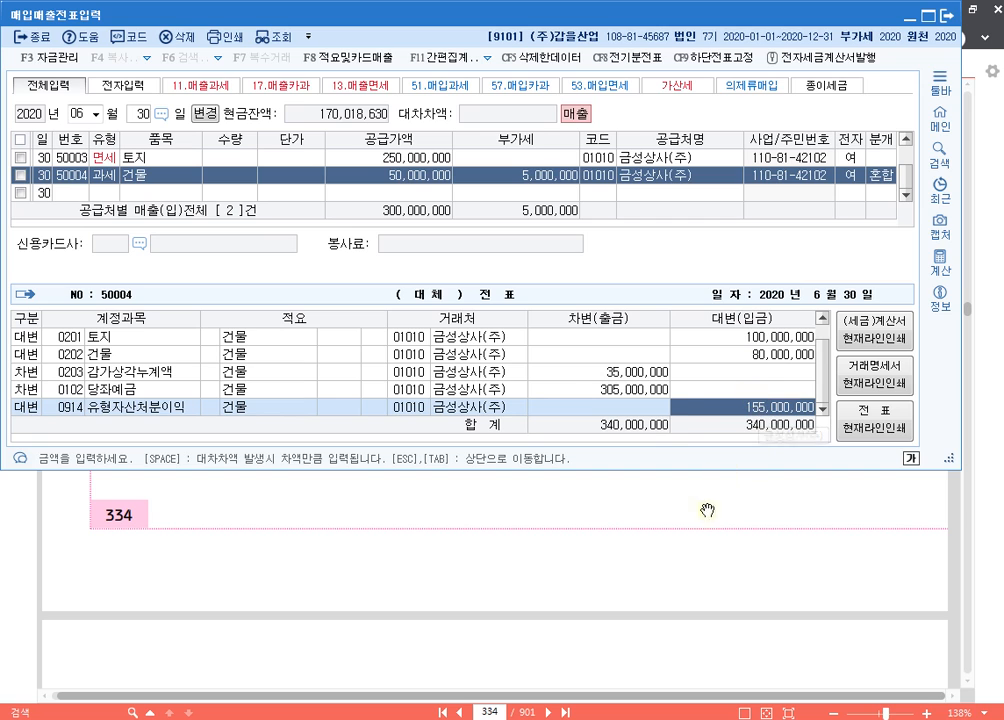
- Return to the workbook in 알PDF and open its page number for editing
click(651, 535)
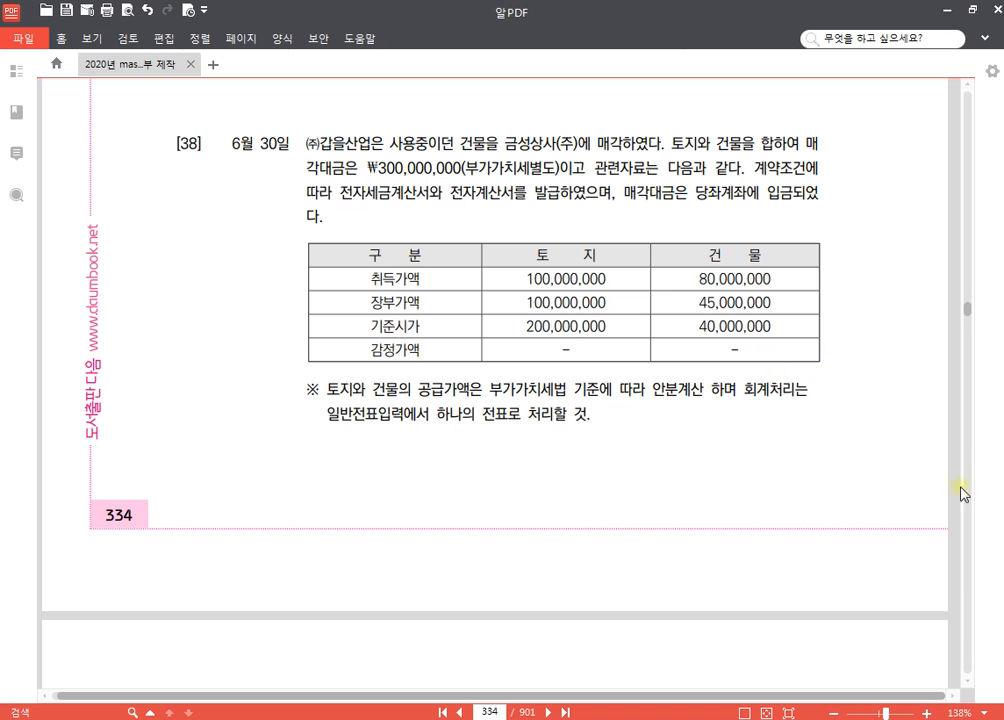
click(487, 712)
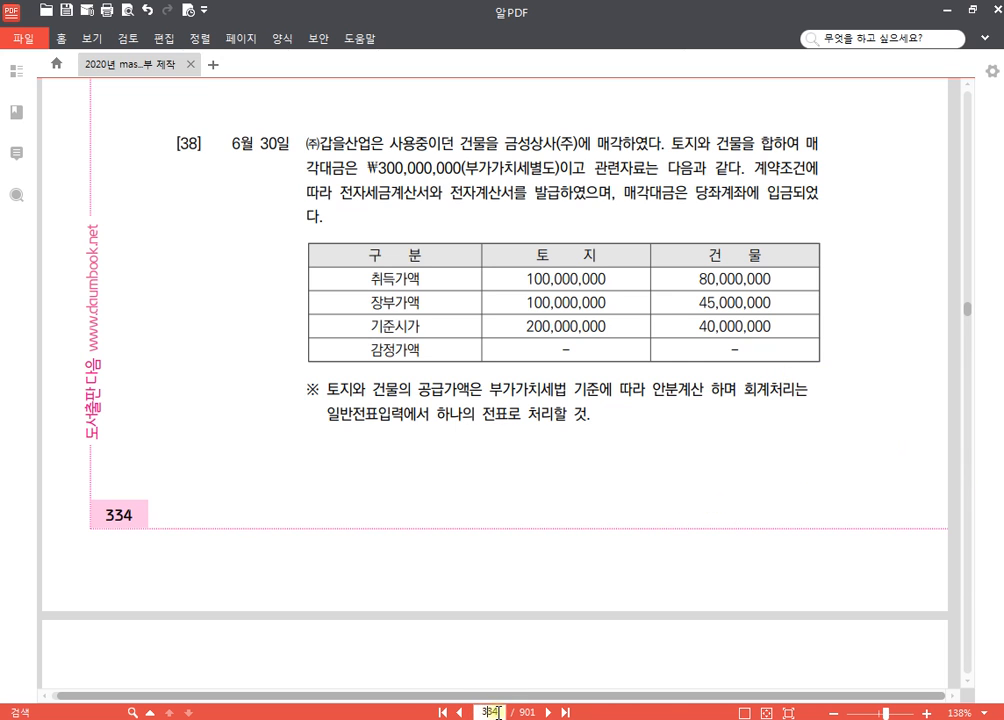